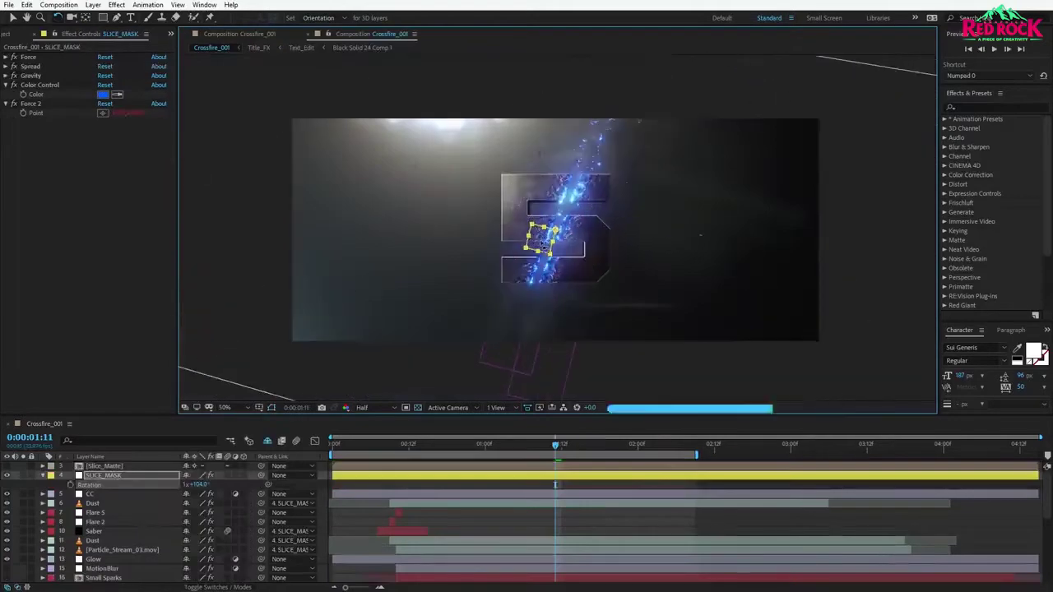
Examine the sliced number in the finished Crossfire_001 composition at frame 20, with the Slice_Matte layer soloed.
{"action": "left_click_drag", "start_coordinate": [557, 246], "coordinate": [504, 216]}
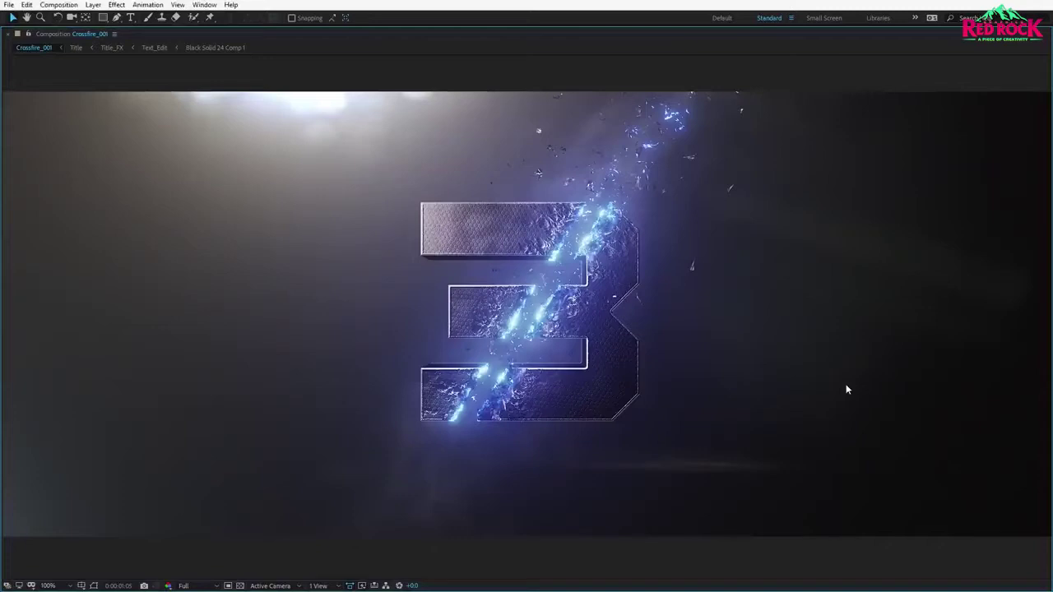
{"action": "key", "text": "grave"}
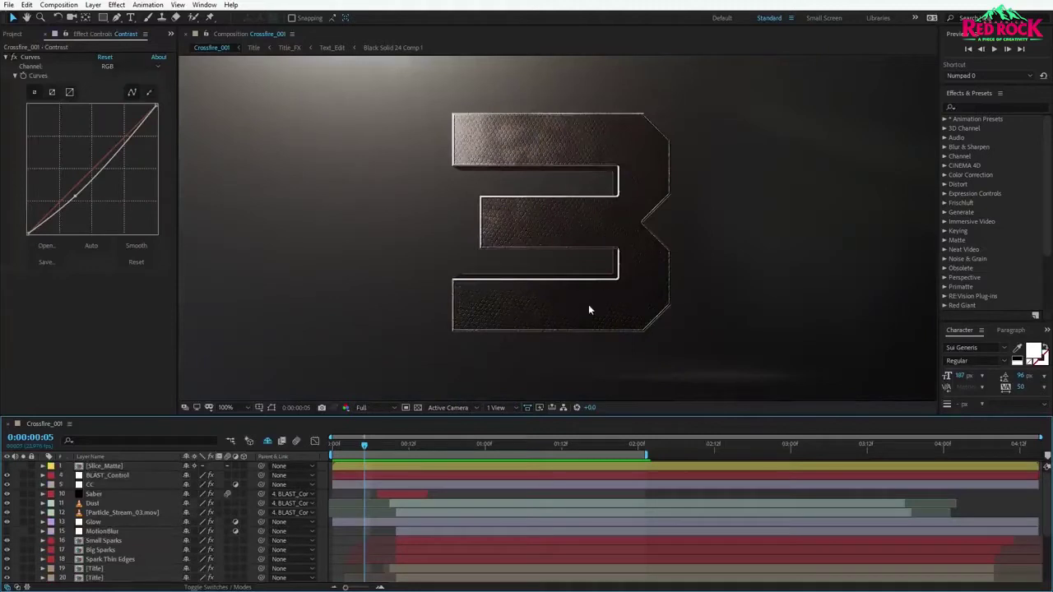
{"action": "left_click", "coordinate": [458, 449]}
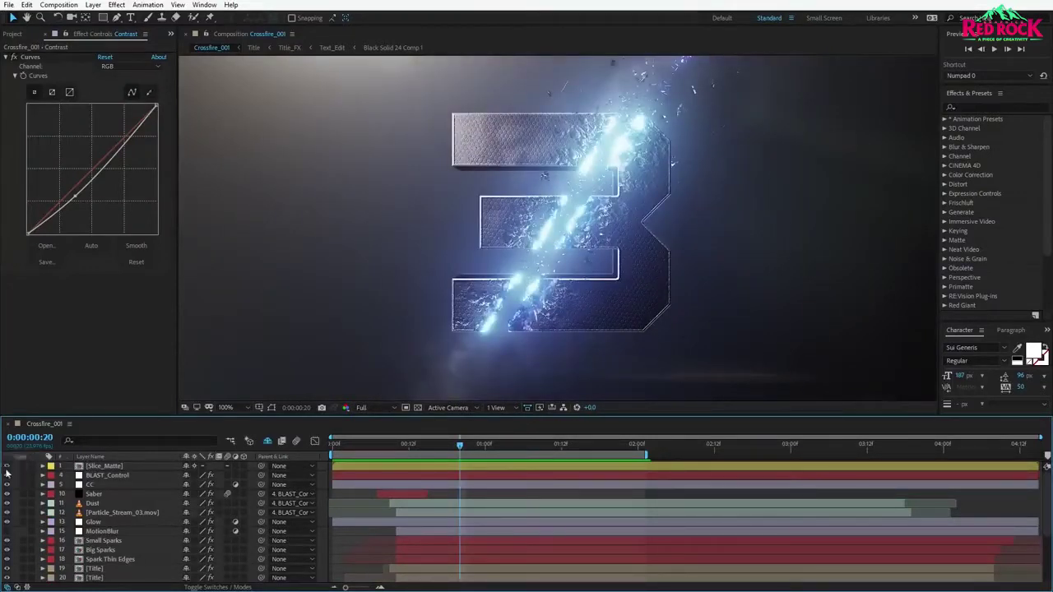
{"action": "left_click", "coordinate": [104, 466]}
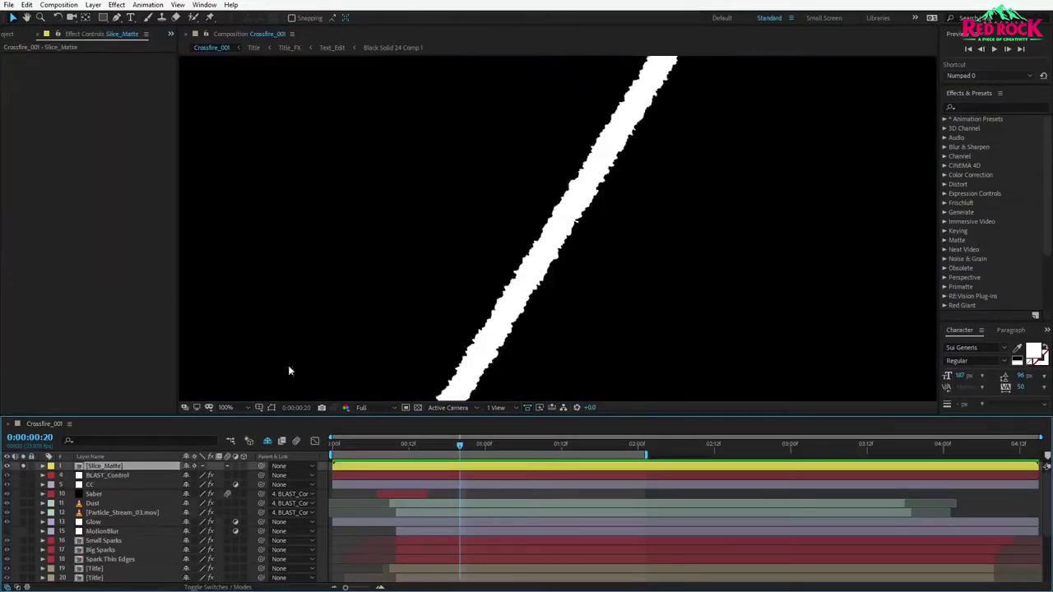
{"action": "left_click", "coordinate": [23, 466]}
{"action": "key", "text": "space"}
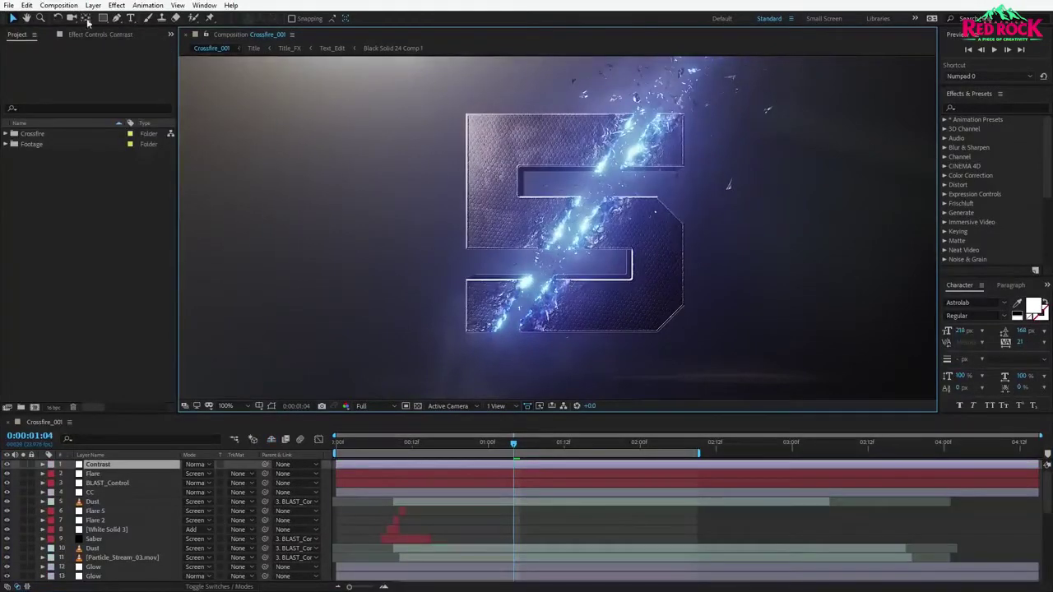
Create a new 1920 x 812 px composition named Crossfire at 23.976 fps, lasting five seconds.
{"action": "left_click", "coordinate": [58, 5]}
{"action": "left_click", "coordinate": [88, 18]}
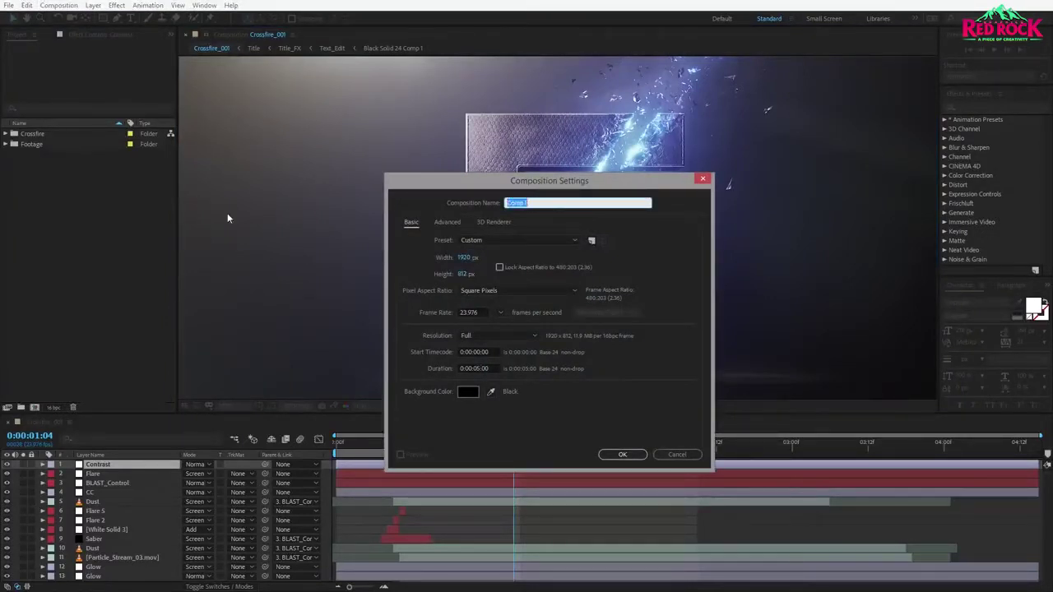
{"action": "type", "text": "Crossfire"}
{"action": "left_click", "coordinate": [622, 454]}
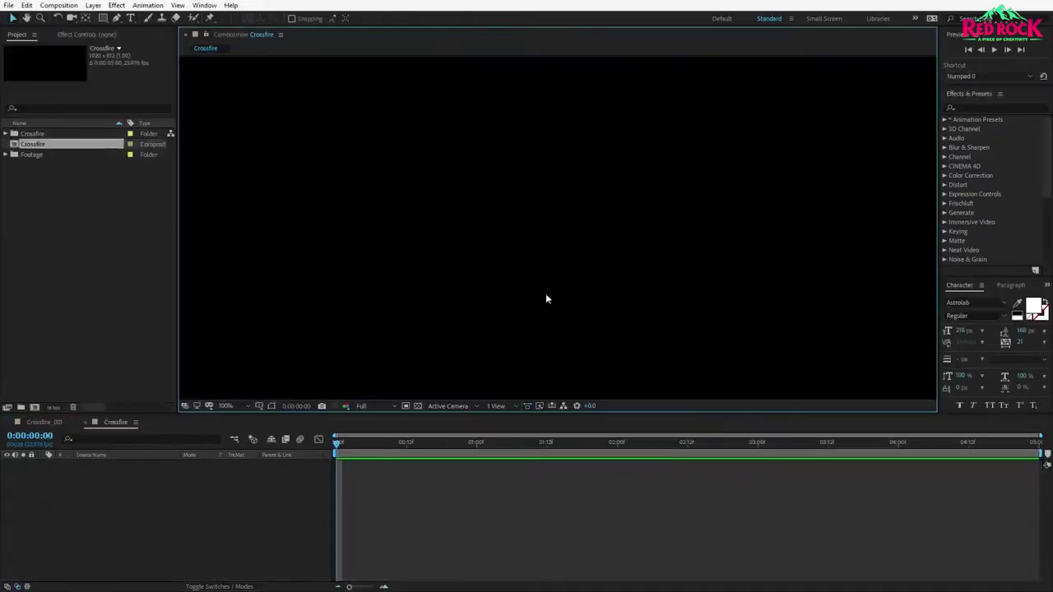
Add a text layer reading "5", roughly double its size and position it at the centre of the frame.
{"action": "left_click", "coordinate": [130, 17]}
{"action": "left_click", "coordinate": [520, 248]}
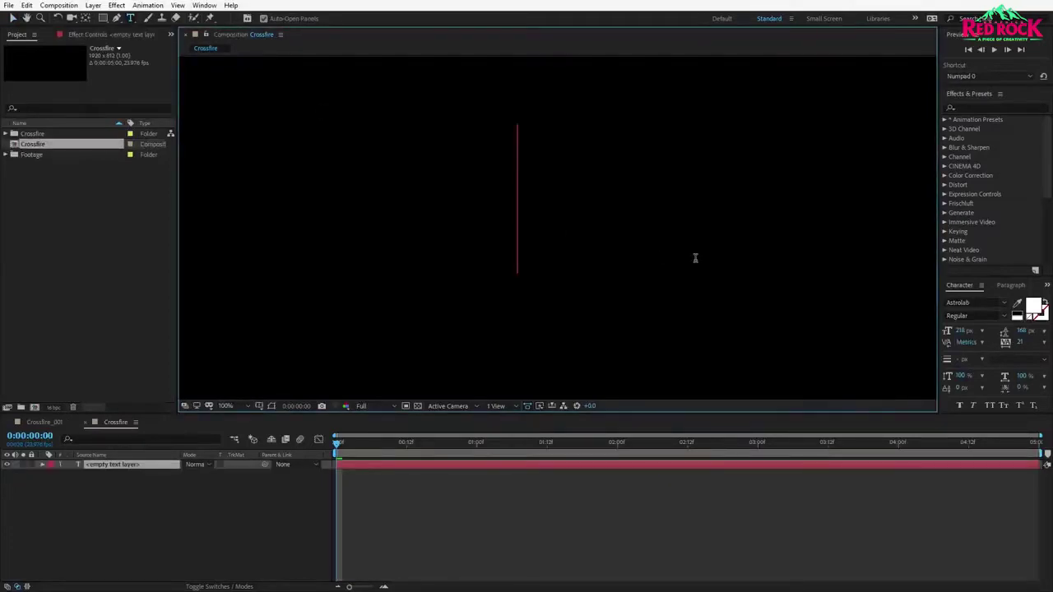
{"action": "type", "text": "5"}
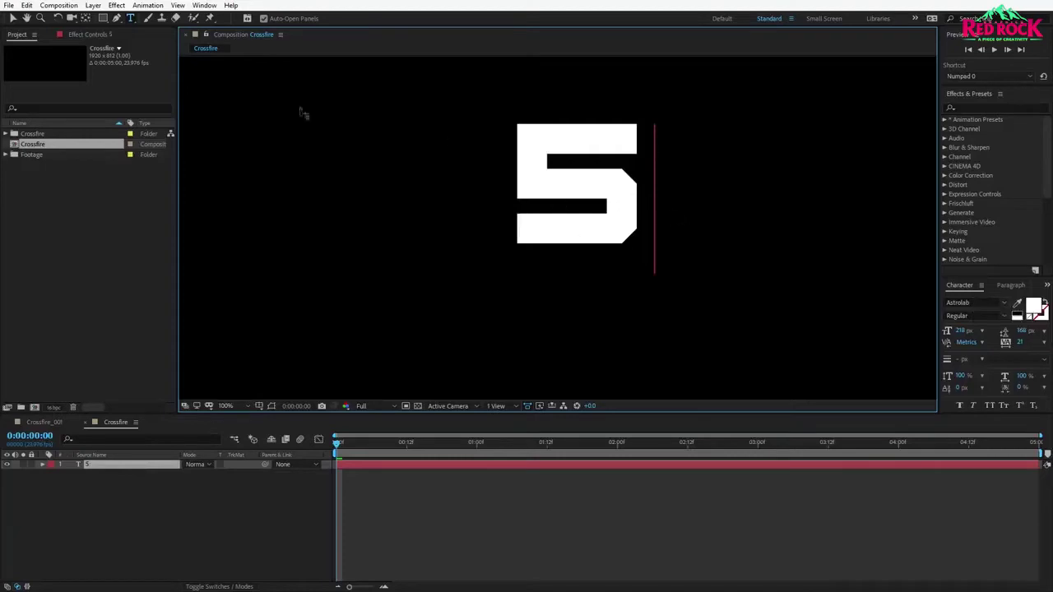
{"action": "left_click", "coordinate": [13, 18]}
{"action": "scroll", "coordinate": [578, 243], "scroll_direction": "down", "scroll_amount": 1}
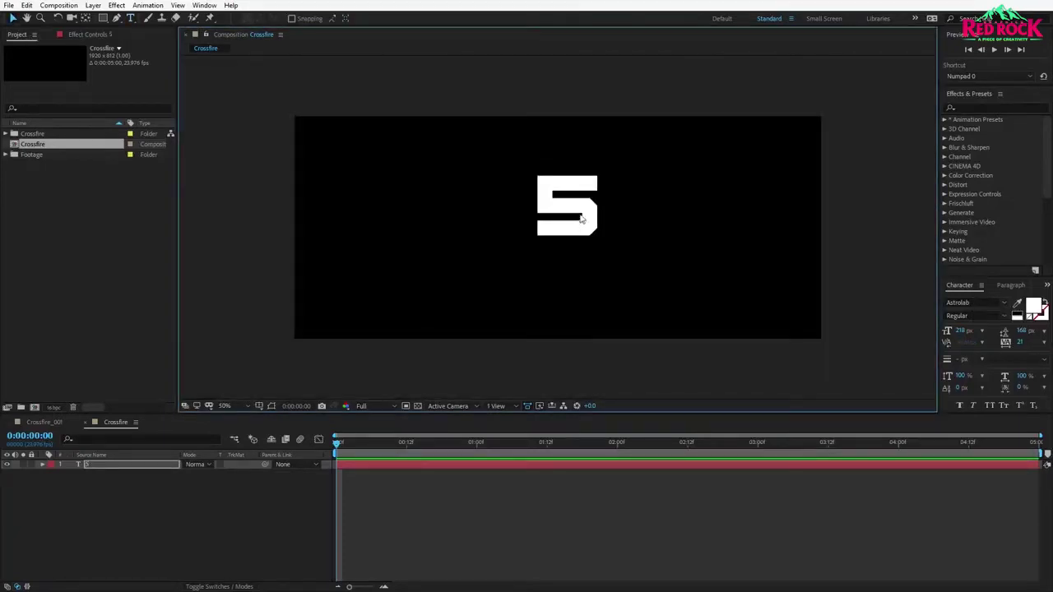
{"action": "left_click_drag", "start_coordinate": [598, 180], "coordinate": [660, 120]}
{"action": "left_click_drag", "start_coordinate": [619, 177], "coordinate": [584, 225]}
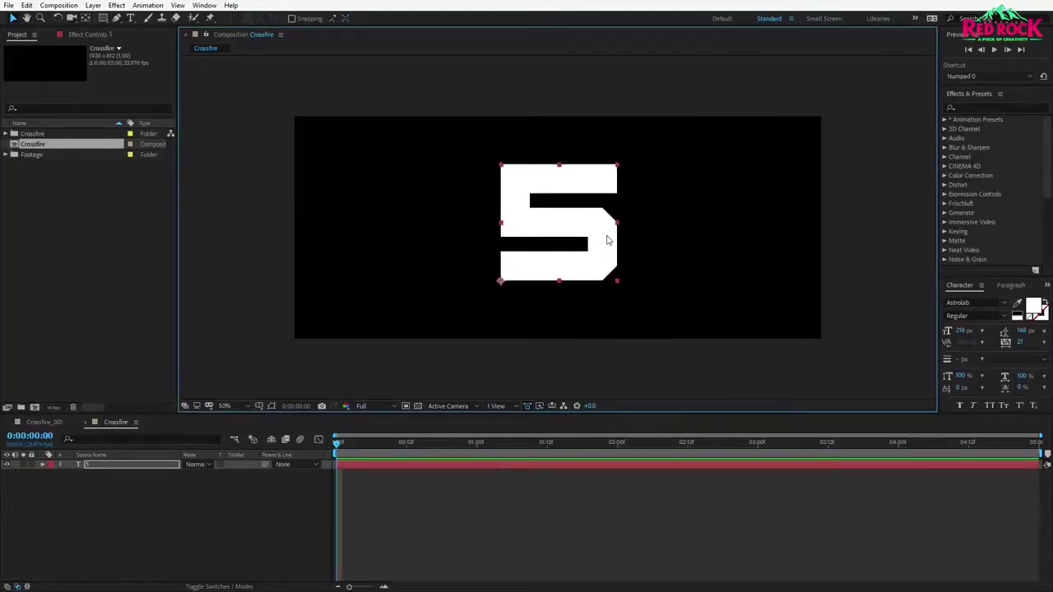
Pre-compose the "5" text layer into a composition named Text Edit, moving all attributes into it.
{"action": "left_click", "coordinate": [93, 6]}
{"action": "left_click", "coordinate": [122, 383]}
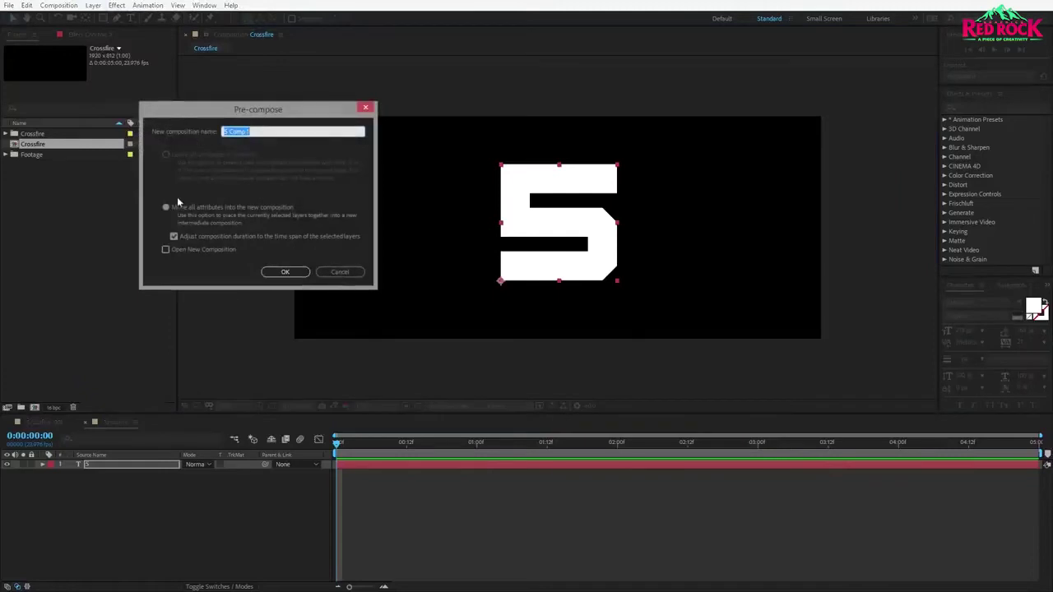
{"action": "type", "text": "Text Edit"}
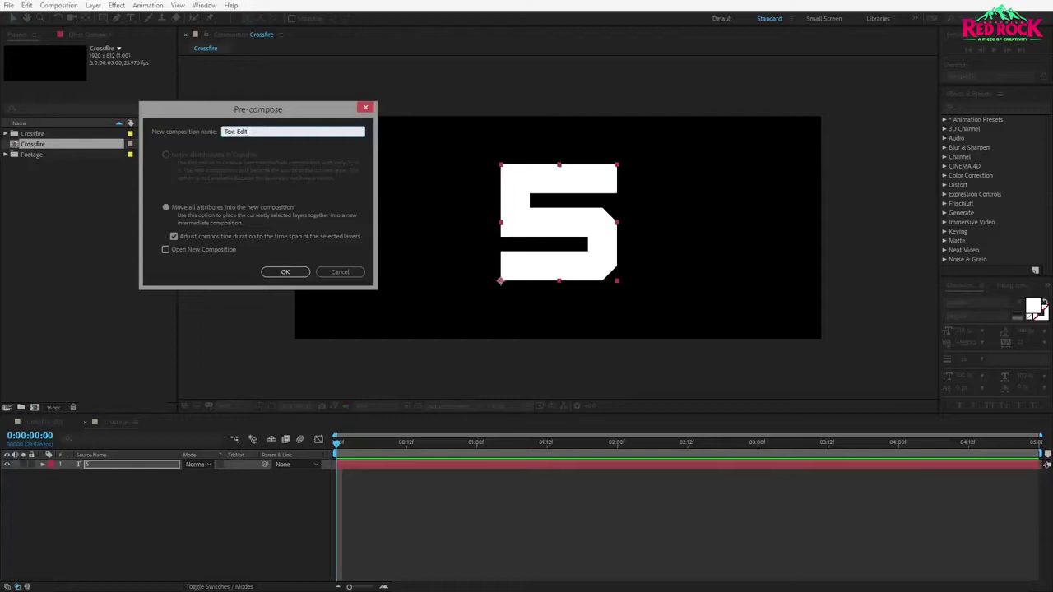
{"action": "left_click", "coordinate": [284, 272]}
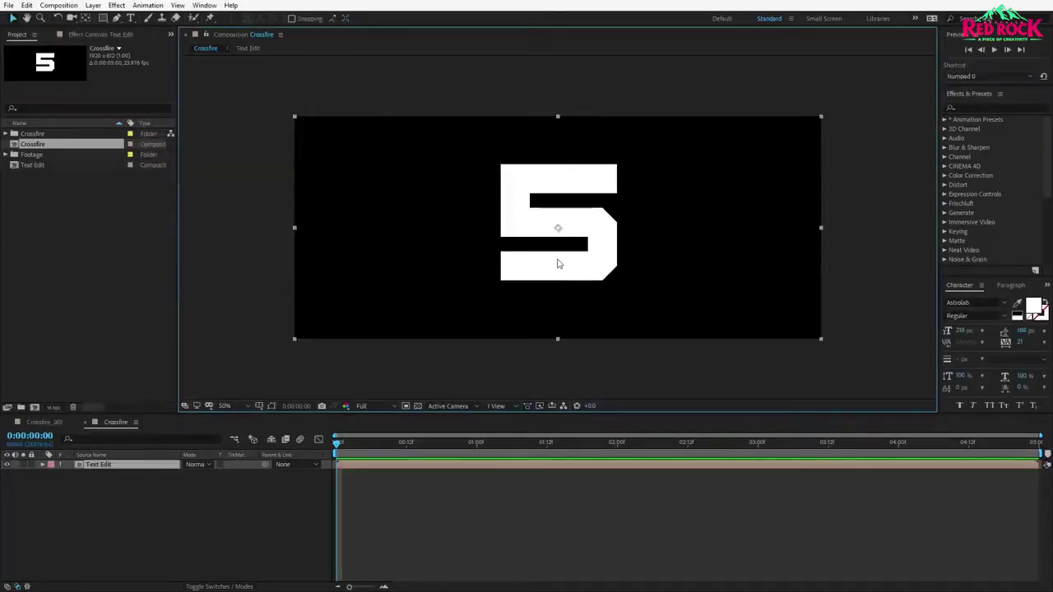
Add an Inner Glow layer style to the Text Edit layer and expand its settings.
{"action": "left_click", "coordinate": [94, 7]}
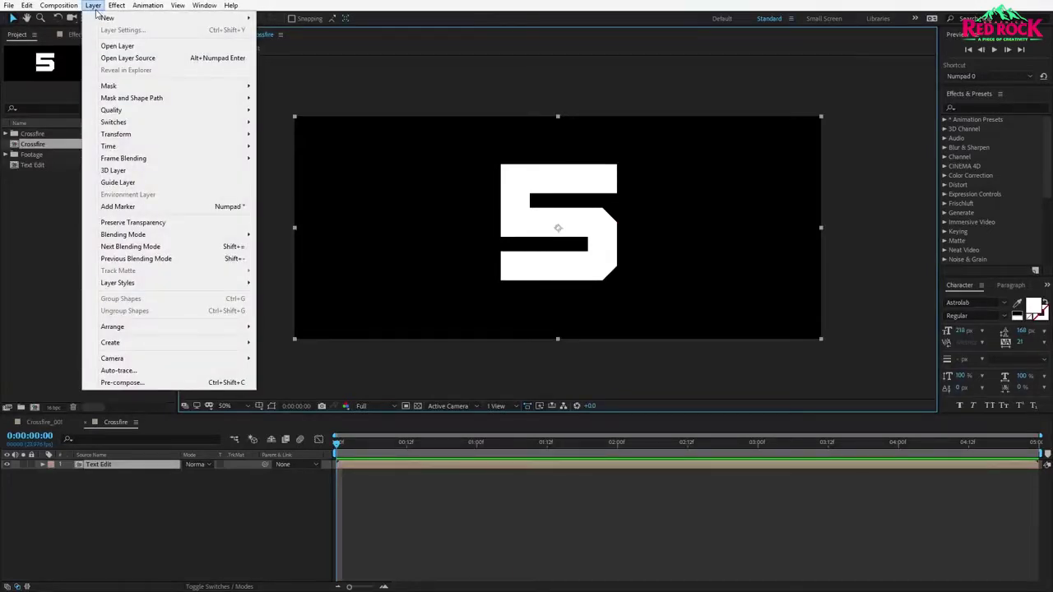
{"action": "mouse_move", "coordinate": [122, 285]}
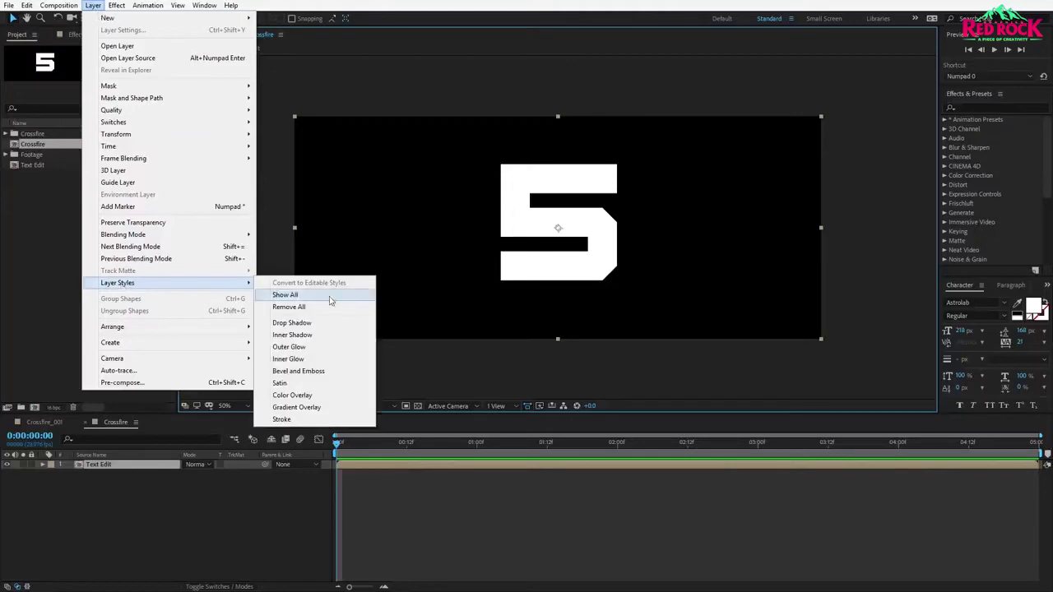
{"action": "left_click", "coordinate": [300, 362]}
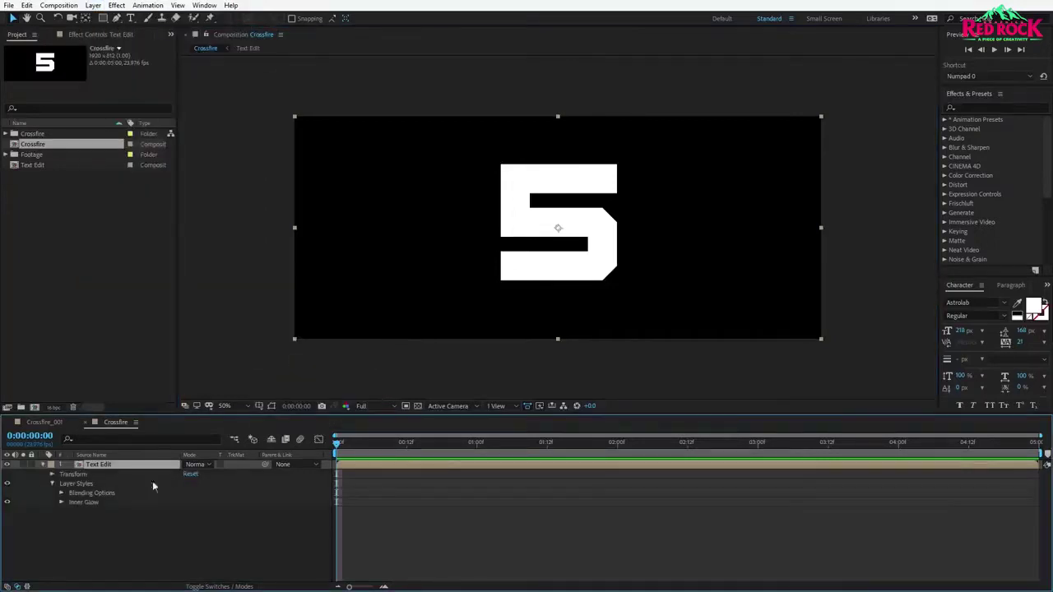
{"action": "left_click", "coordinate": [60, 503]}
{"action": "scroll", "coordinate": [60, 500], "scroll_direction": "down", "scroll_amount": 2}
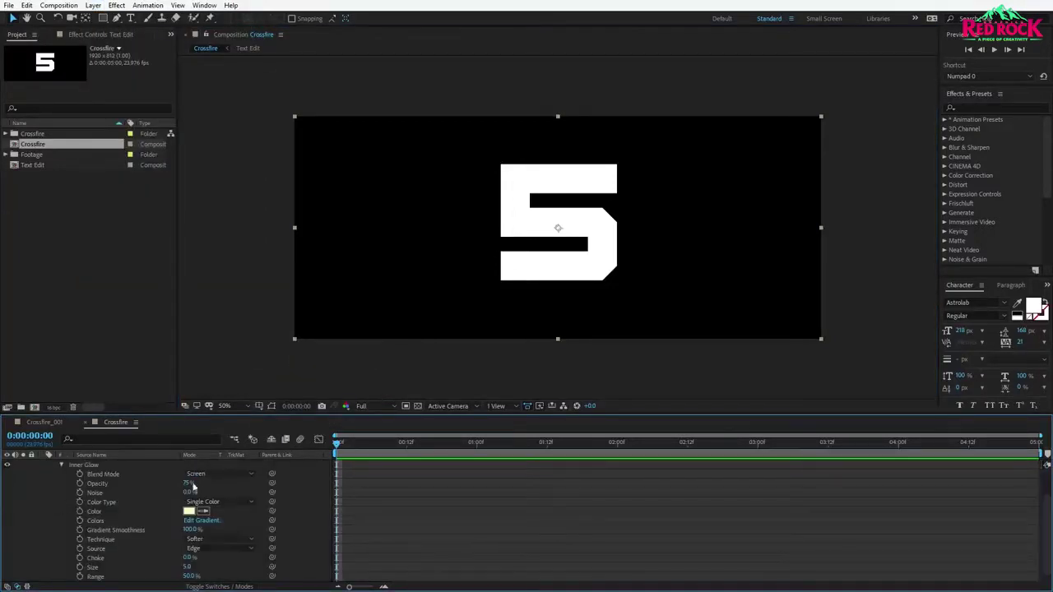
Set the inner glow's blend mode to Normal and its color to black (000000).
{"action": "left_click", "coordinate": [228, 480]}
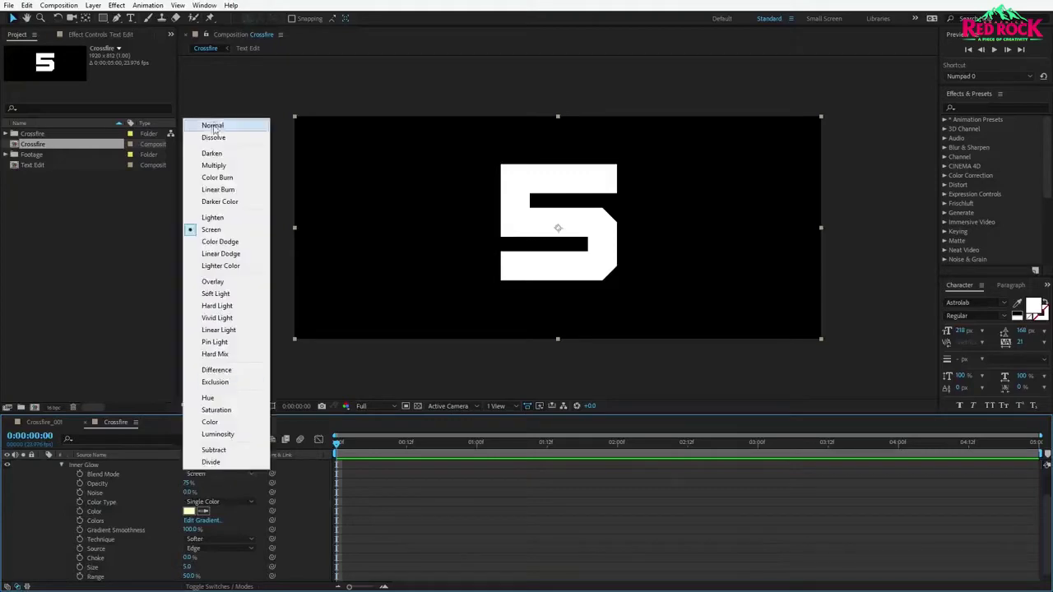
{"action": "left_click", "coordinate": [207, 122]}
{"action": "left_click", "coordinate": [188, 511]}
{"action": "left_click_drag", "start_coordinate": [504, 470], "coordinate": [425, 554]}
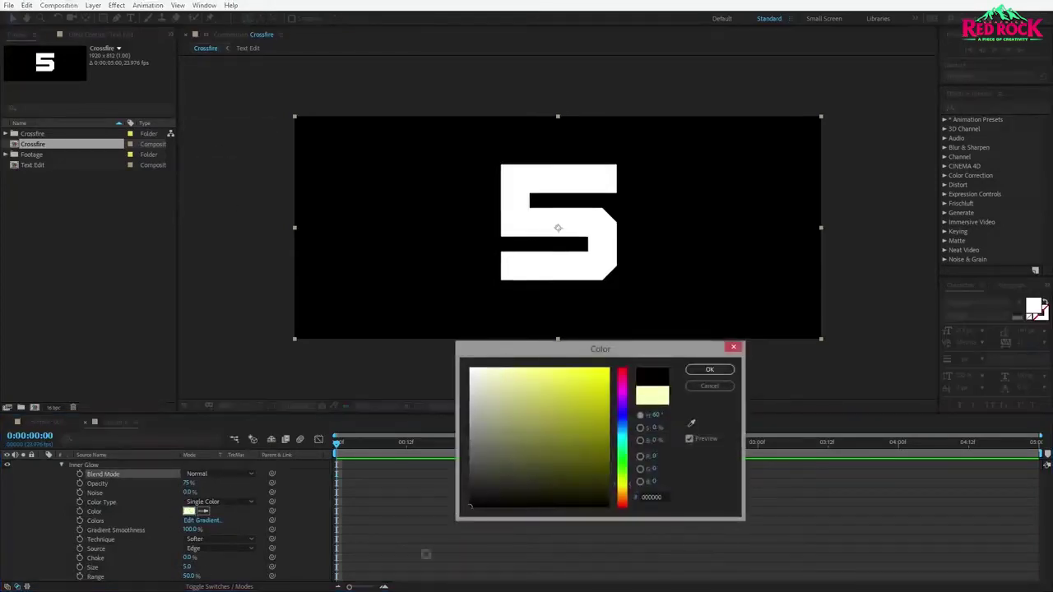
{"action": "left_click", "coordinate": [710, 369]}
Set the inner glow's technique to Precise and its size to 6.
{"action": "left_click", "coordinate": [236, 539]}
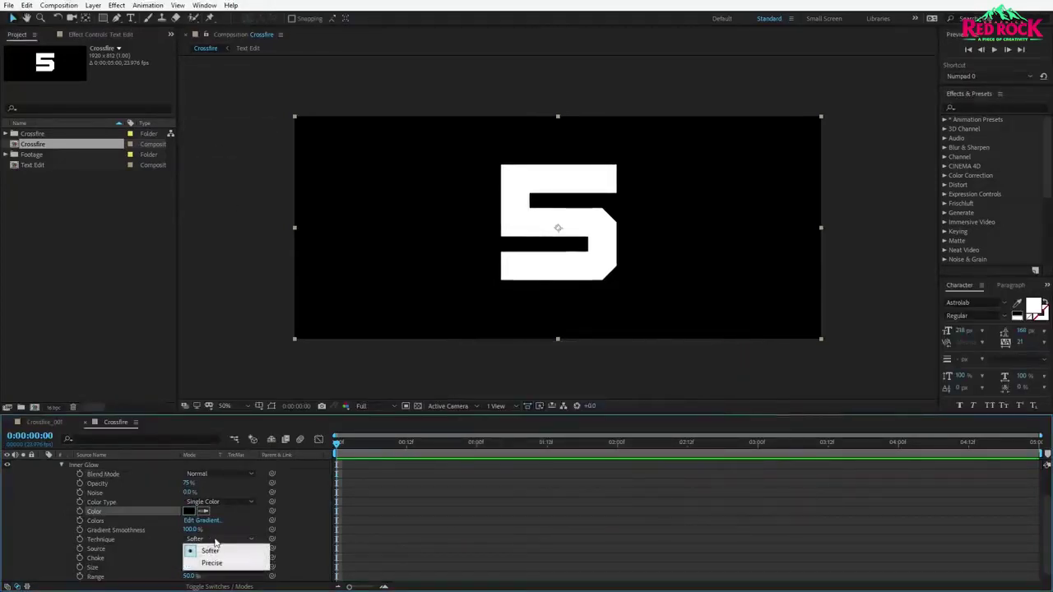
{"action": "left_click", "coordinate": [212, 564]}
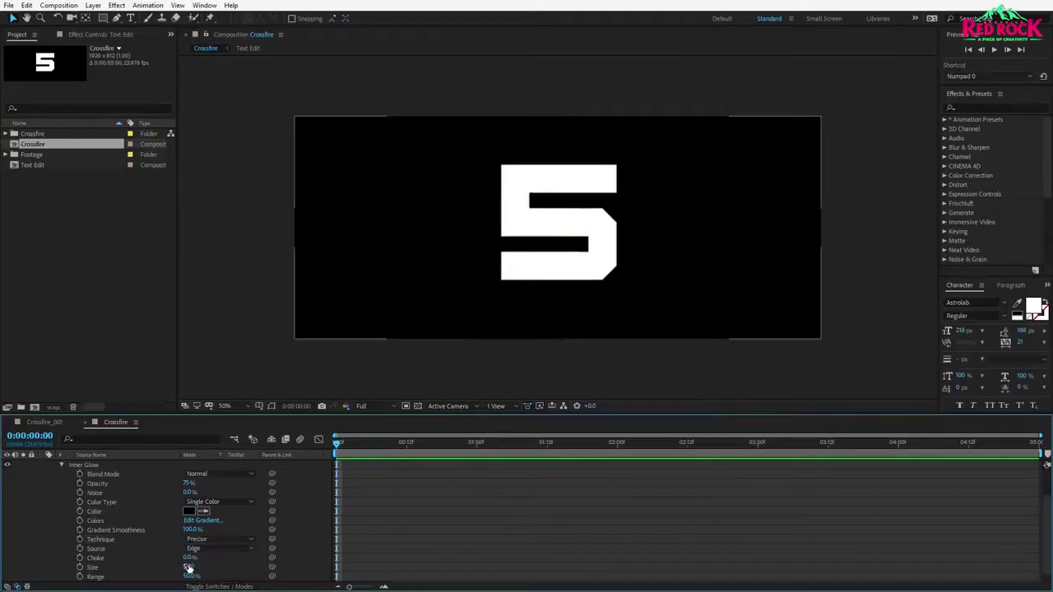
{"action": "left_click", "coordinate": [189, 567]}
{"action": "type", "text": "6"}
{"action": "key", "text": "Return"}
{"action": "scroll", "coordinate": [494, 286], "scroll_direction": "up", "scroll_amount": 4}
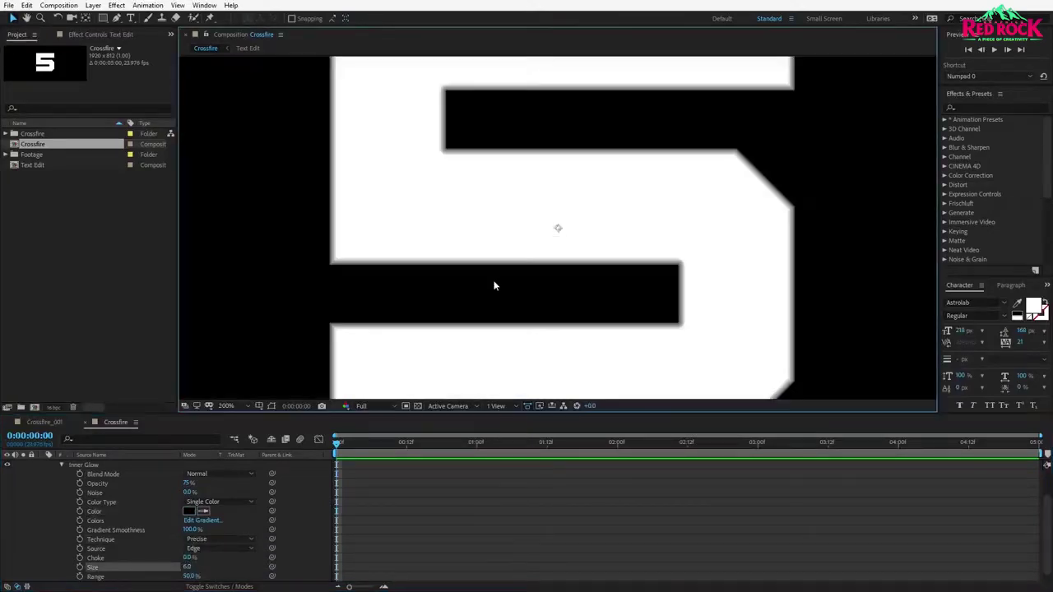
Pre-compose the Text Edit layer into a composition named Bevel Profile, moving all attributes into it.
{"action": "left_click", "coordinate": [90, 8]}
{"action": "left_click", "coordinate": [124, 383]}
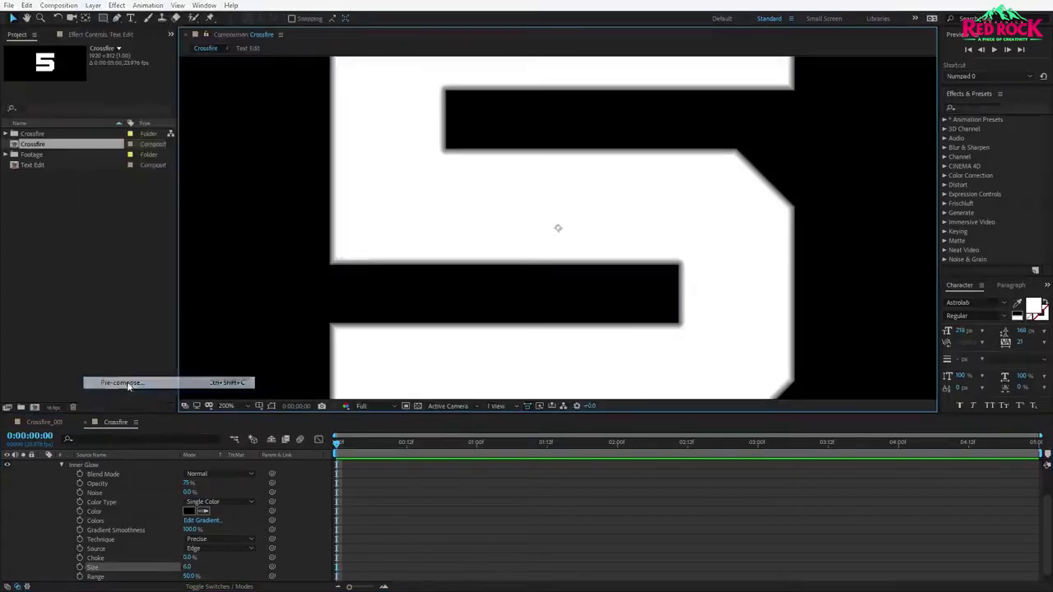
{"action": "type", "text": "Bevel"}
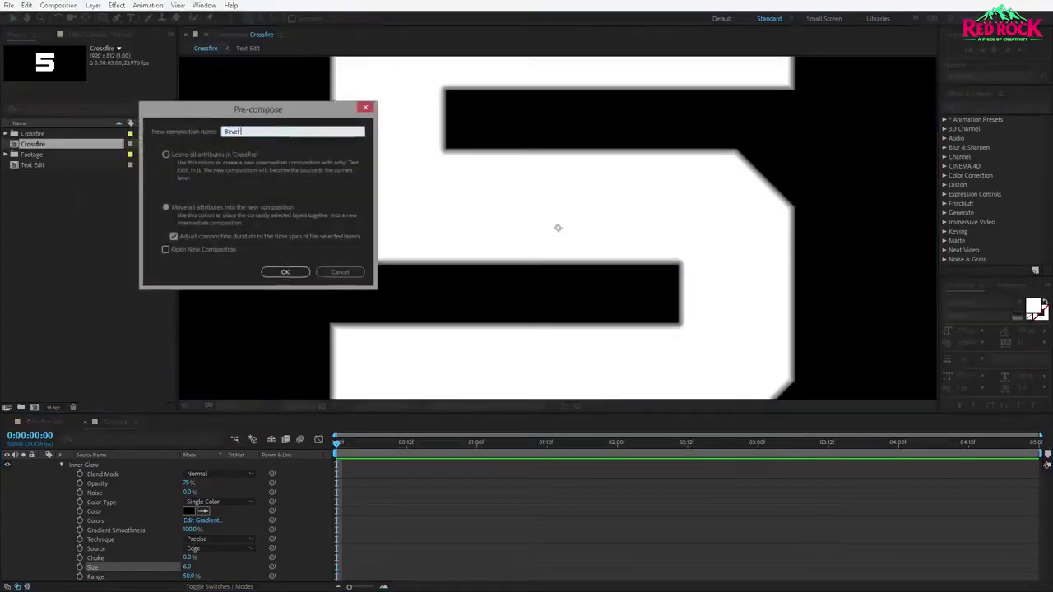
{"action": "type", "text": " Profile"}
{"action": "left_click", "coordinate": [165, 208]}
{"action": "left_click", "coordinate": [284, 272]}
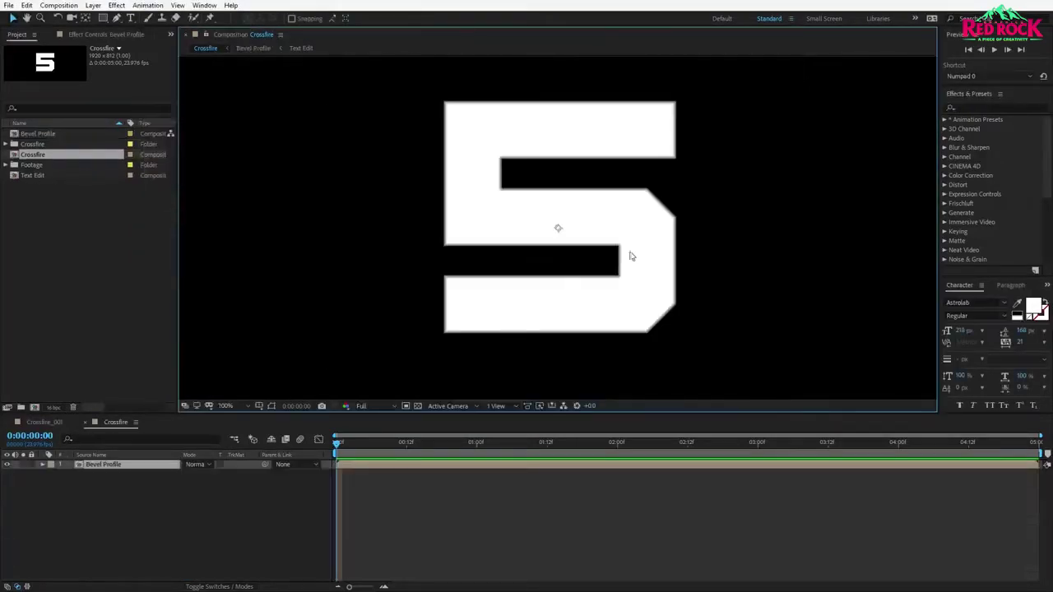
Create a composition-sized solid named Glass in 50% gray (808080).
{"action": "left_click", "coordinate": [93, 6]}
{"action": "mouse_move", "coordinate": [101, 18]}
{"action": "left_click", "coordinate": [282, 31]}
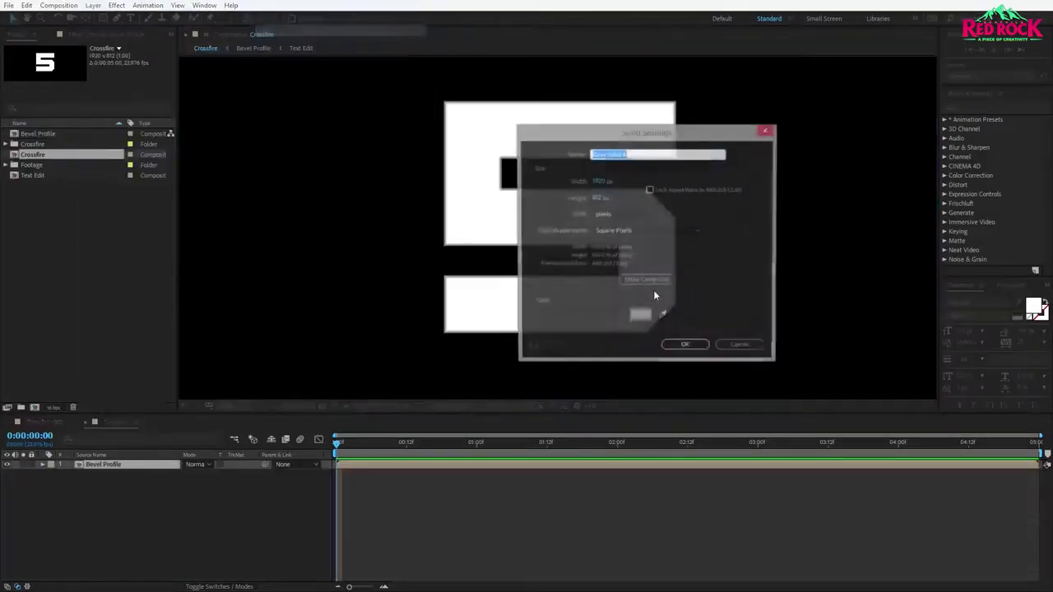
{"action": "left_click", "coordinate": [640, 315]}
{"action": "left_click", "coordinate": [660, 442]}
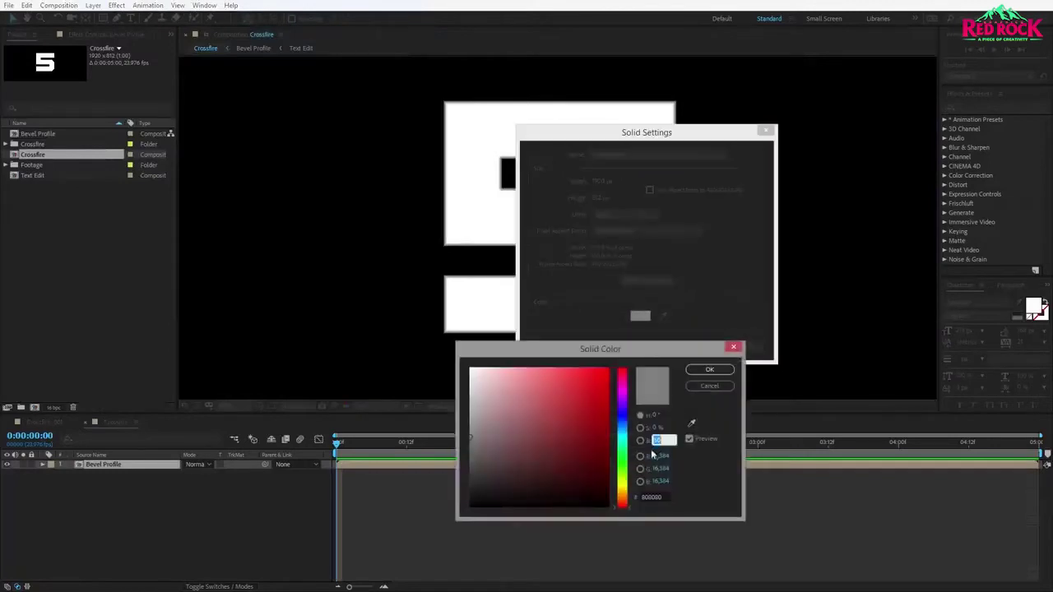
{"action": "left_click", "coordinate": [709, 369]}
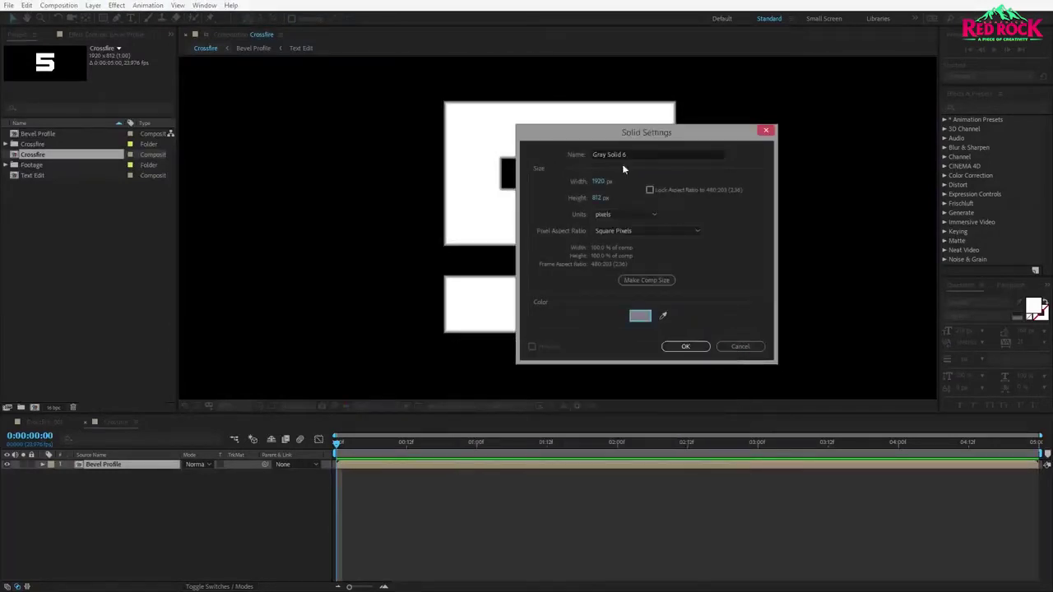
{"action": "left_click", "coordinate": [655, 150]}
{"action": "type", "text": "Glass"}
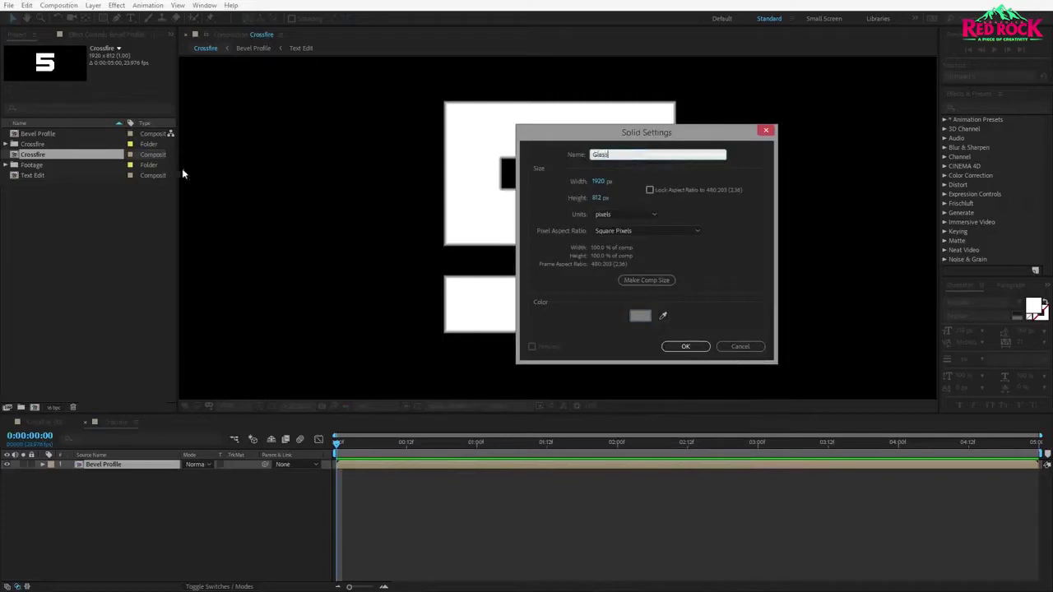
{"action": "left_click", "coordinate": [691, 347]}
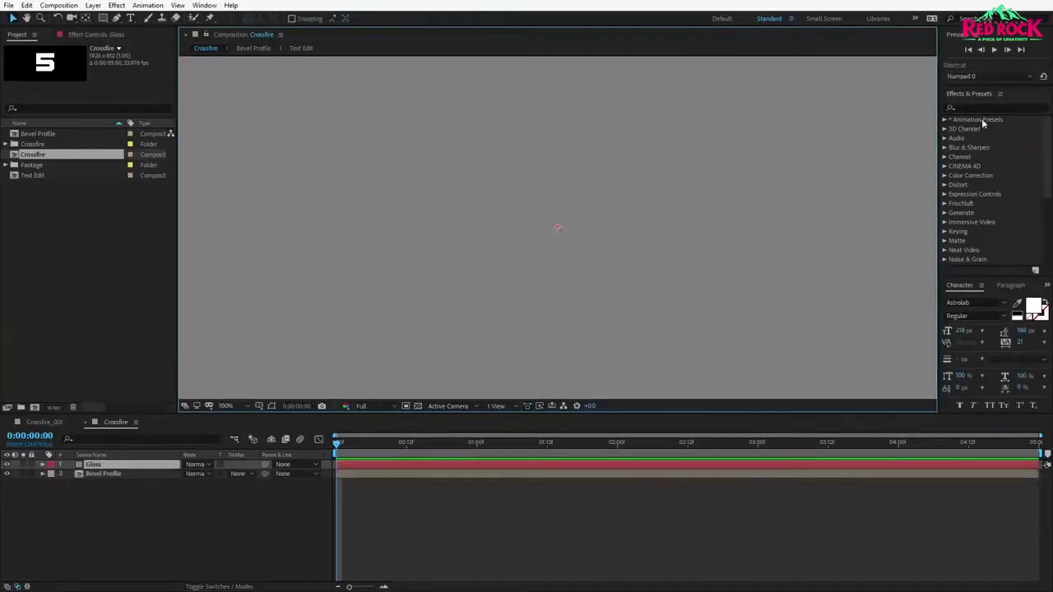
Apply the CC Glass effect to the Glass solid and expand its Surface settings.
{"action": "left_click", "coordinate": [989, 107]}
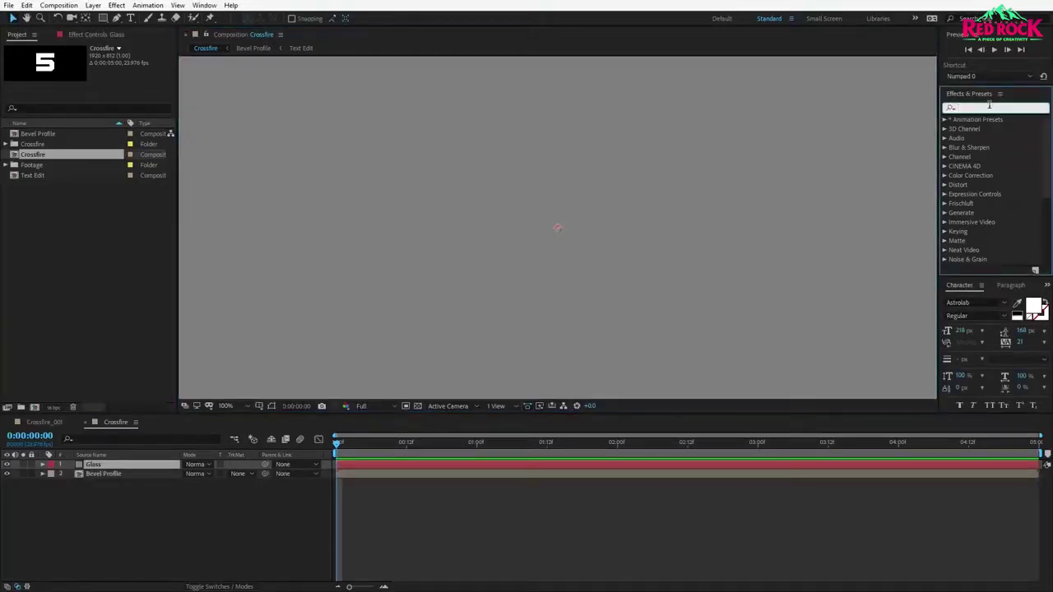
{"action": "type", "text": "glass"}
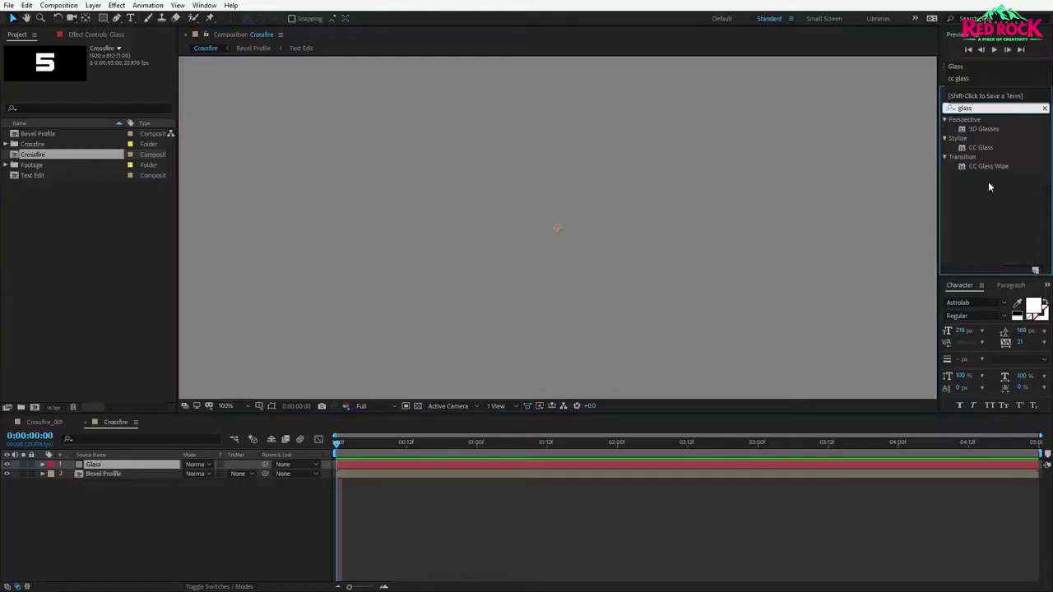
{"action": "left_click_drag", "start_coordinate": [983, 147], "coordinate": [530, 202]}
{"action": "scroll", "coordinate": [529, 202], "scroll_direction": "down", "scroll_amount": 1}
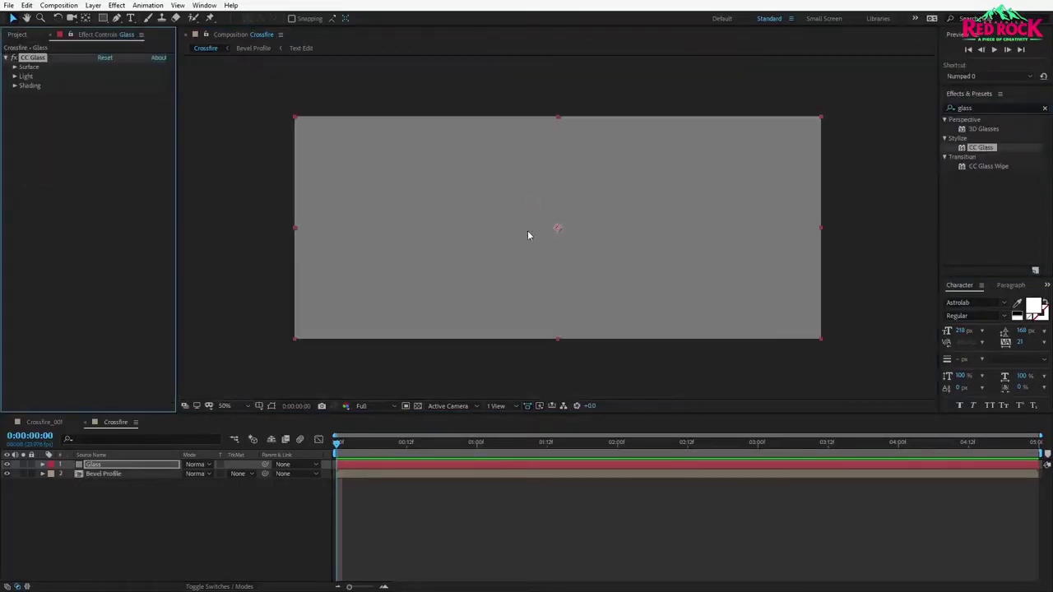
{"action": "left_click", "coordinate": [14, 67]}
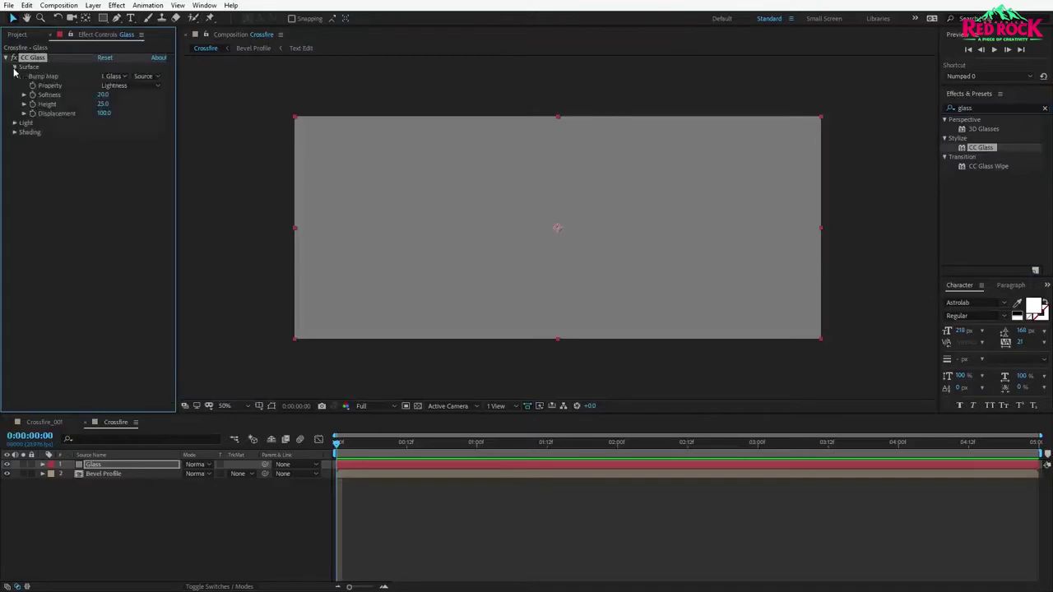
Set the CC Glass bump map on the Glass layer to the Bevel Profile layer.
{"action": "left_click", "coordinate": [113, 76]}
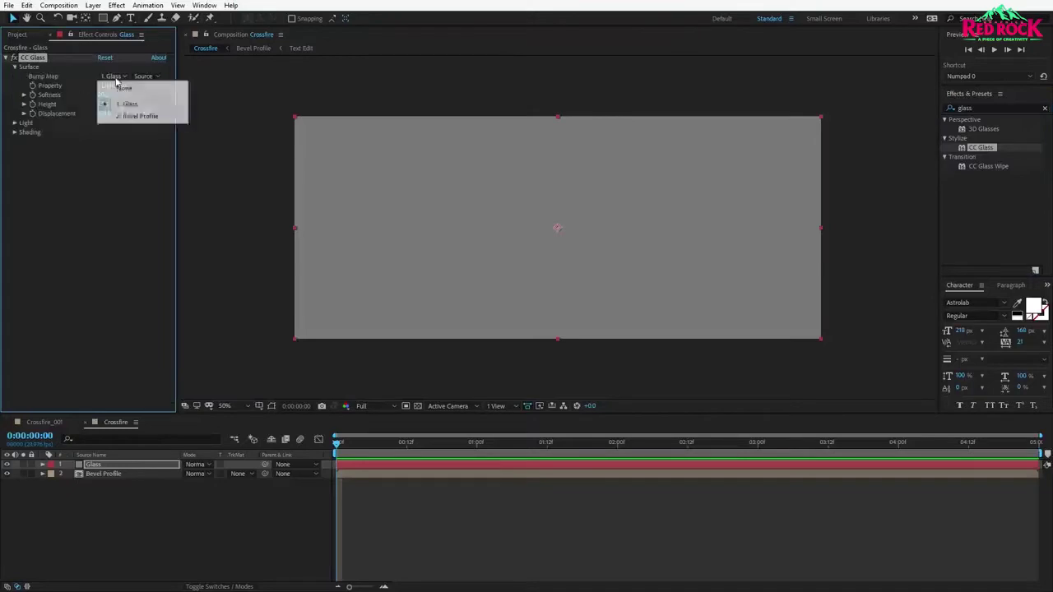
{"action": "left_click", "coordinate": [140, 116]}
{"action": "scroll", "coordinate": [293, 177], "scroll_direction": "up", "scroll_amount": 1}
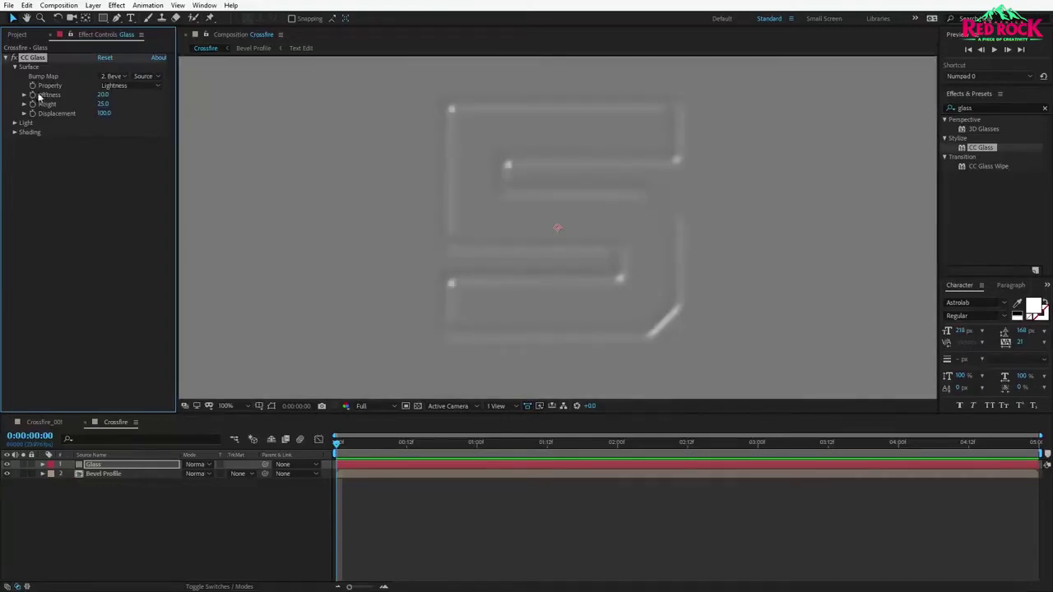
Set the CC Glass surface softness and displacement to 0.
{"action": "left_click", "coordinate": [102, 95]}
{"action": "type", "text": "0"}
{"action": "left_click", "coordinate": [106, 150]}
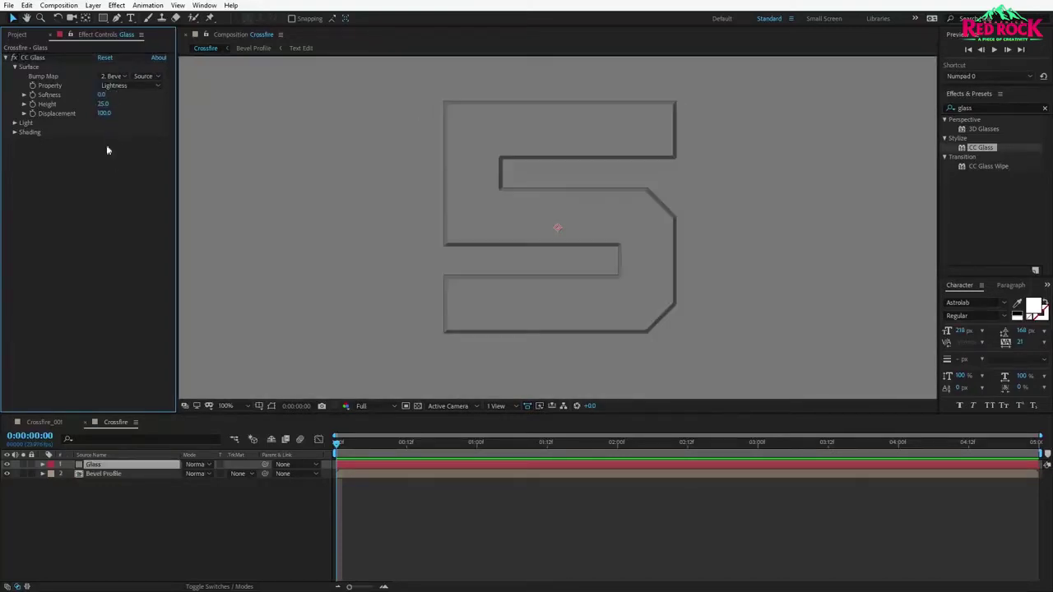
{"action": "type", "text": "0"}
{"action": "key", "text": "Return"}
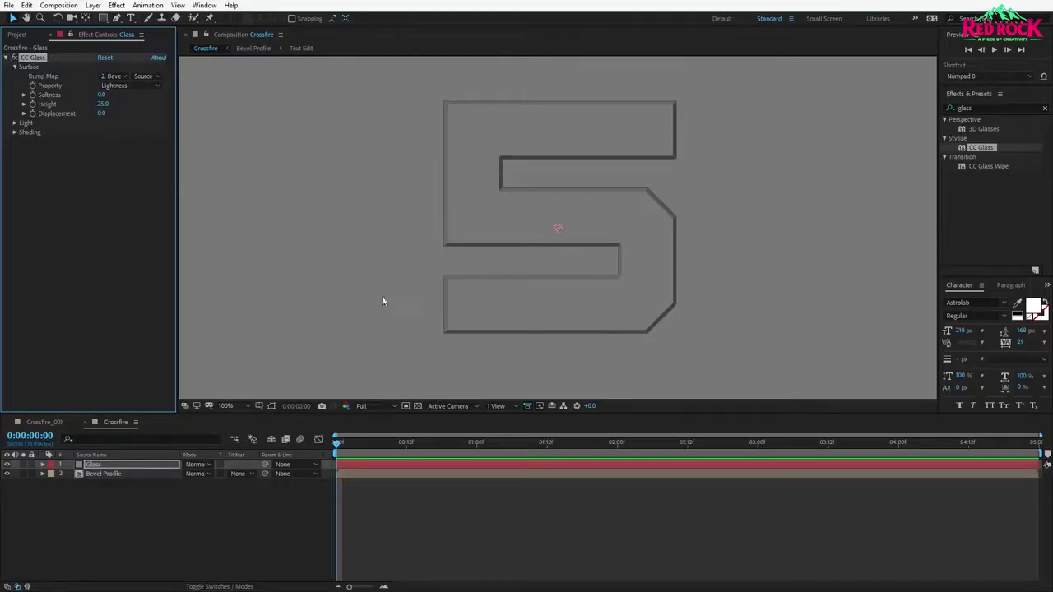
Move the Glass layer below Bevel Profile and give it the Alpha Matte "Bevel Profile" track matte.
{"action": "left_click", "coordinate": [90, 467]}
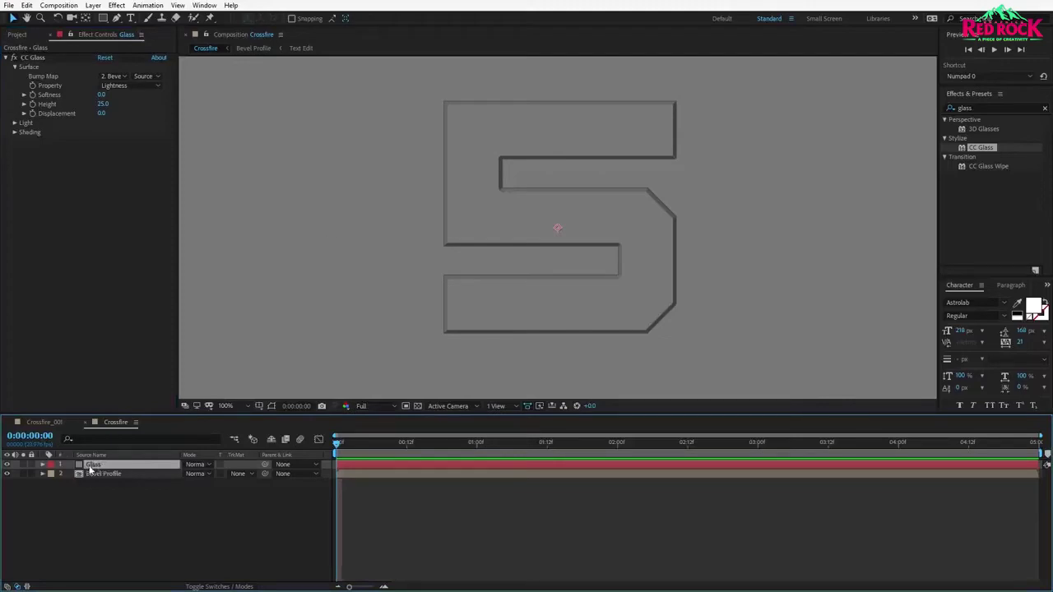
{"action": "left_click_drag", "start_coordinate": [93, 467], "coordinate": [93, 479]}
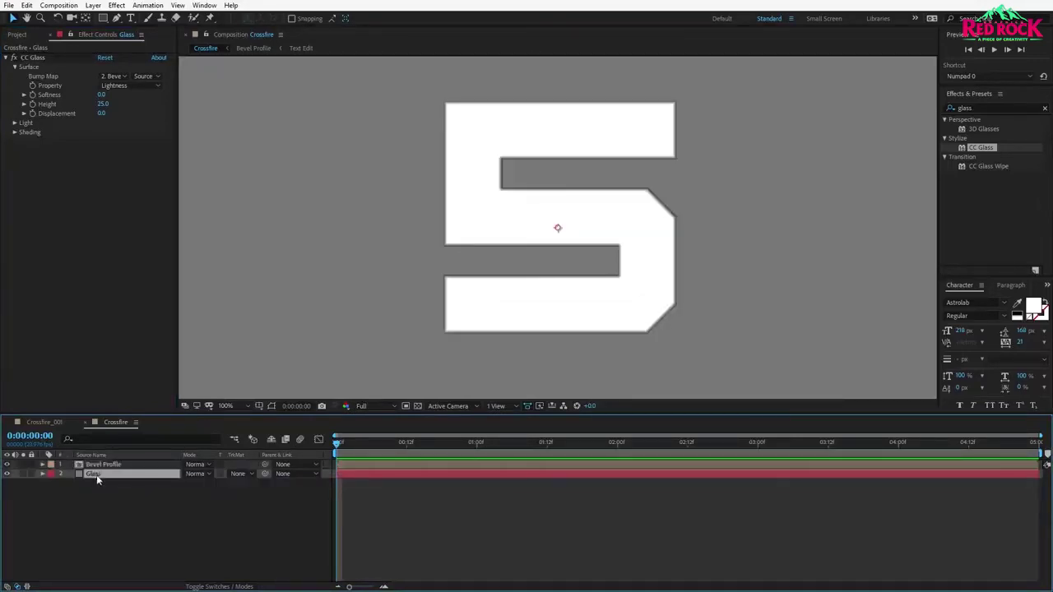
{"action": "left_click", "coordinate": [241, 474]}
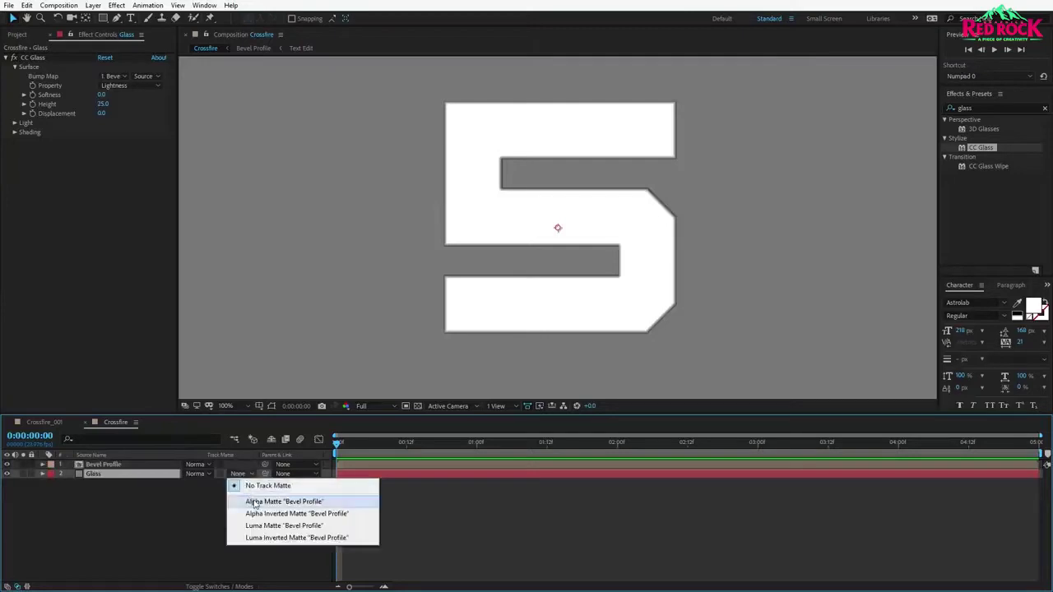
{"action": "left_click", "coordinate": [255, 502]}
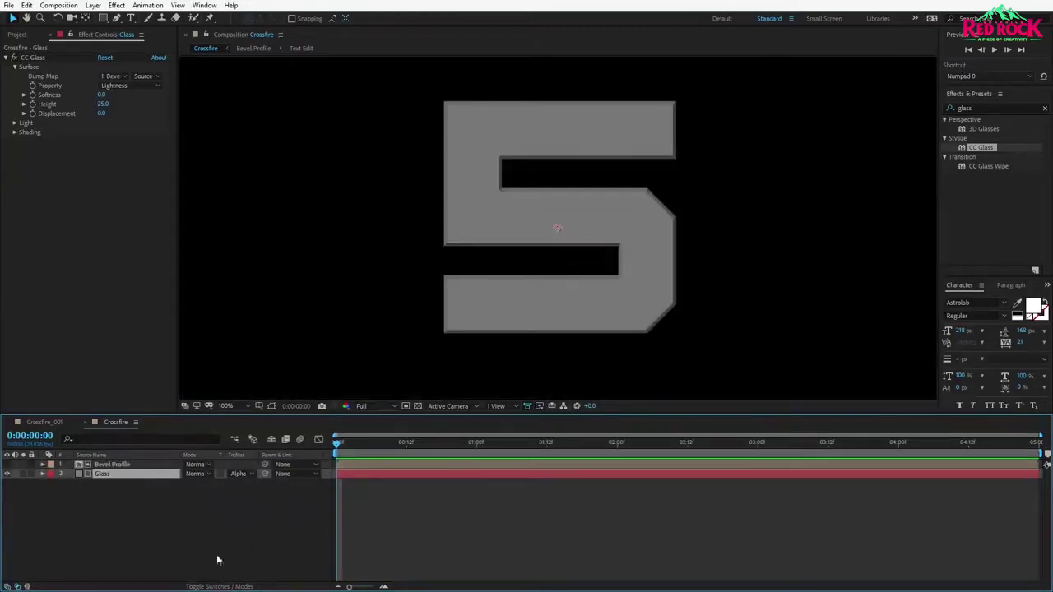
Expand the CC Glass Light settings and make the effect use AE Lights.
{"action": "left_click", "coordinate": [13, 81]}
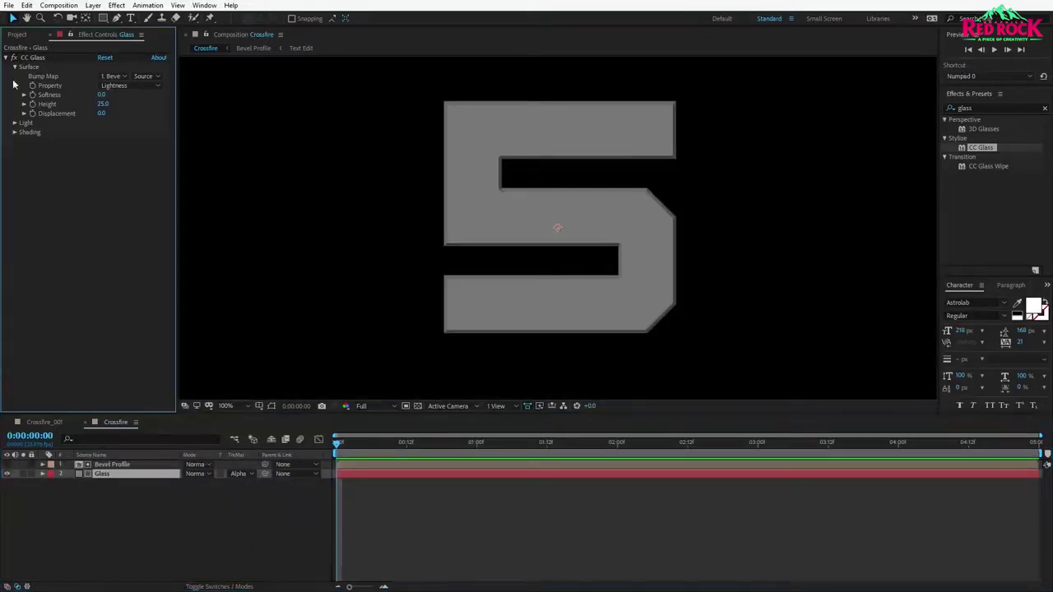
{"action": "left_click", "coordinate": [14, 122]}
{"action": "left_click", "coordinate": [135, 132]}
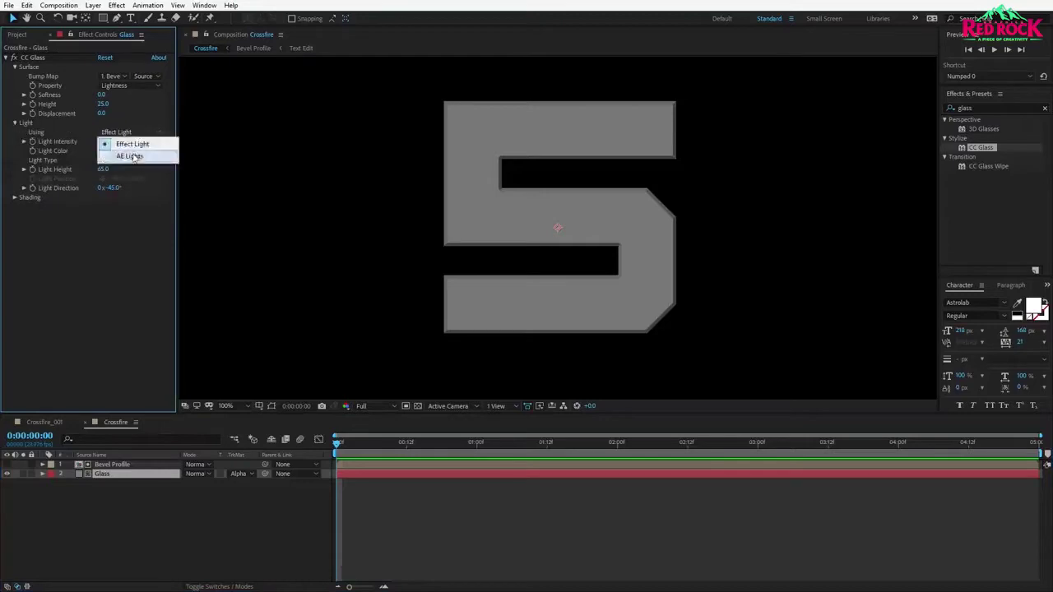
{"action": "left_click", "coordinate": [136, 156]}
Add a white point light at 100% intensity and move its layer above Bevel Profile.
{"action": "left_click", "coordinate": [92, 5]}
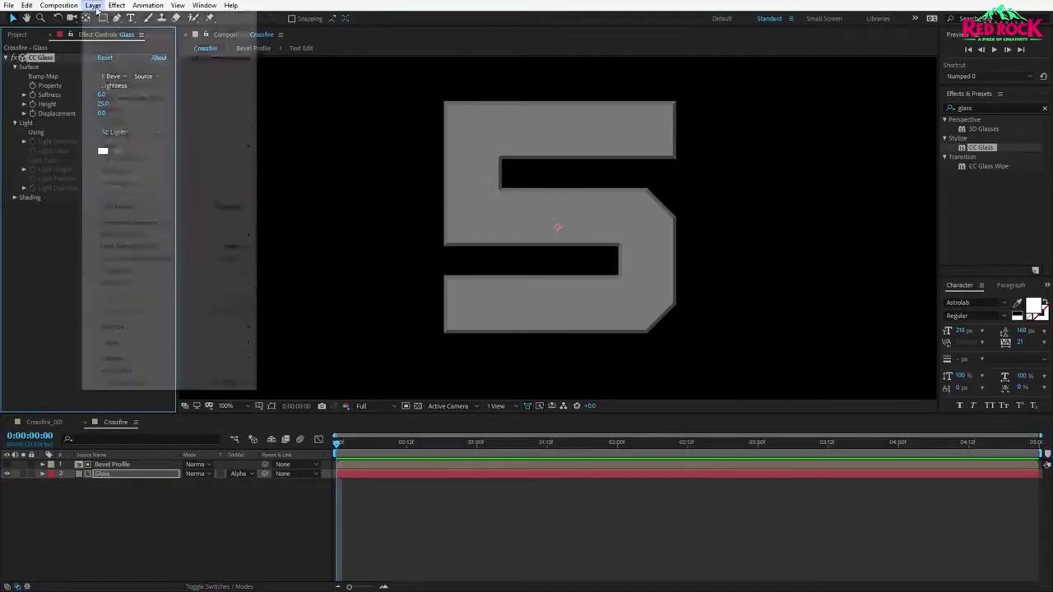
{"action": "mouse_move", "coordinate": [103, 16]}
{"action": "left_click", "coordinate": [288, 43]}
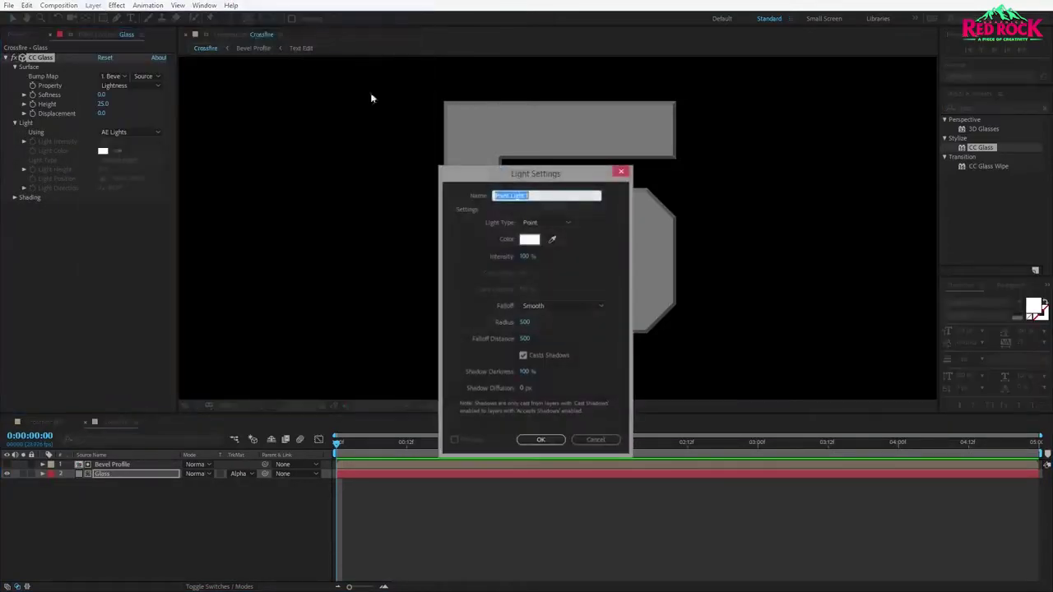
{"action": "left_click", "coordinate": [541, 439]}
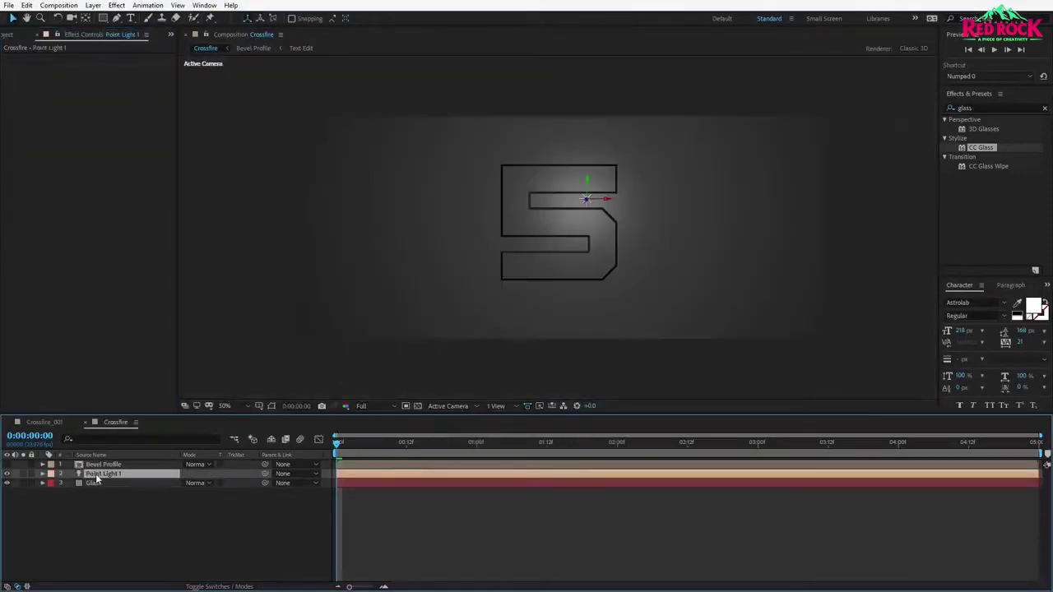
{"action": "left_click_drag", "start_coordinate": [96, 474], "coordinate": [97, 462]}
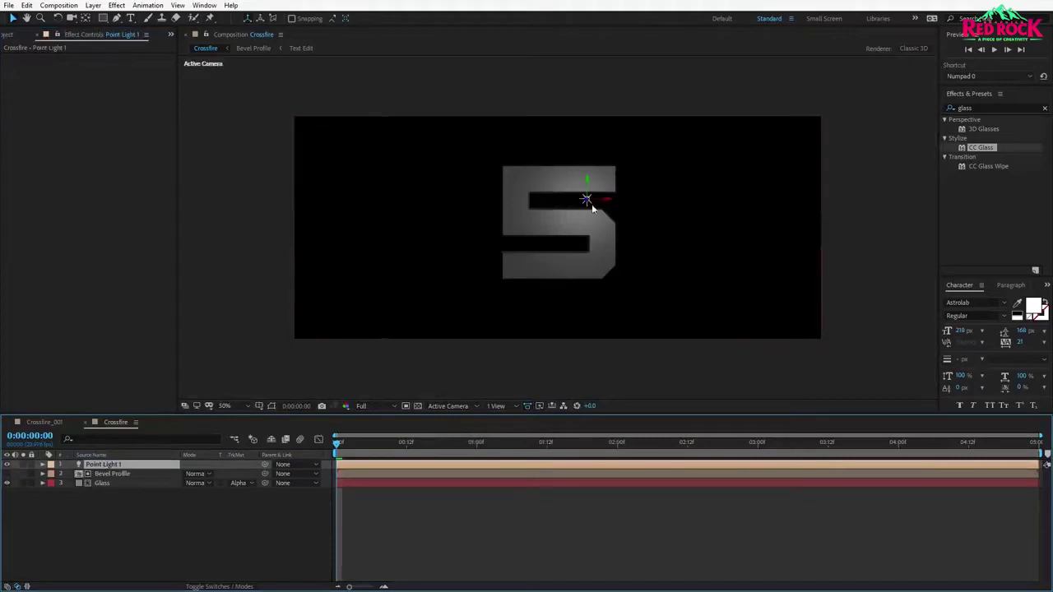
Position the point light beyond the upper-left corner of the 5 and set its intensity to 367%.
{"action": "left_click_drag", "start_coordinate": [591, 207], "coordinate": [469, 116]}
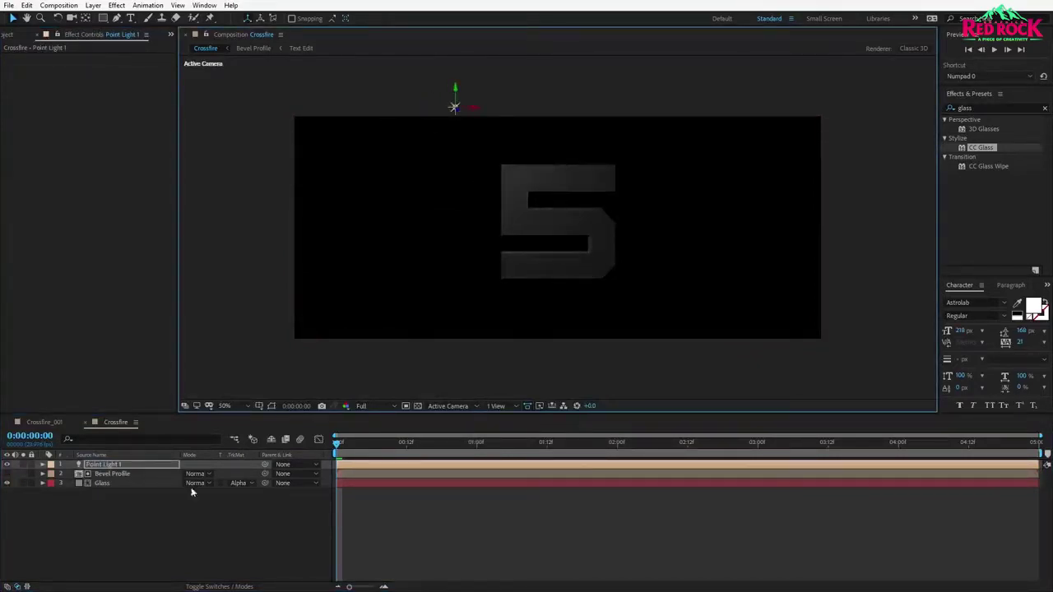
{"action": "key", "text": "t"}
{"action": "left_click_drag", "start_coordinate": [189, 483], "coordinate": [344, 464]}
Duplicate the point light to a spot below the lower-right corner of the 5 and set the copy's intensity to 235%.
{"action": "left_click_drag", "start_coordinate": [453, 109], "coordinate": [664, 309]}
{"action": "key", "text": "ctrl+d"}
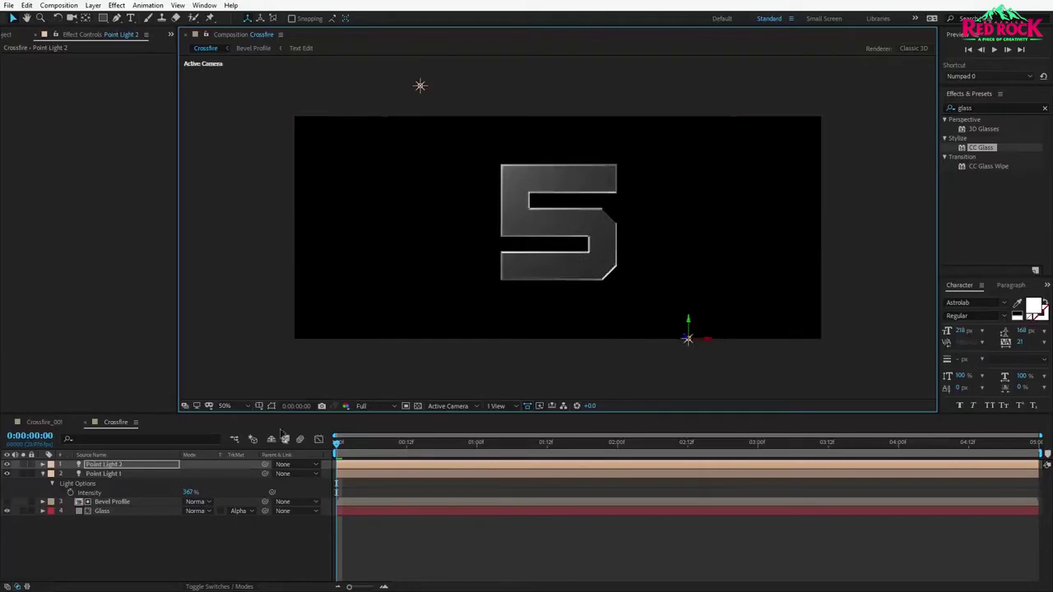
{"action": "key", "text": "t"}
{"action": "left_click_drag", "start_coordinate": [189, 484], "coordinate": [119, 490]}
{"action": "scroll", "coordinate": [576, 302], "scroll_direction": "up", "scroll_amount": 1}
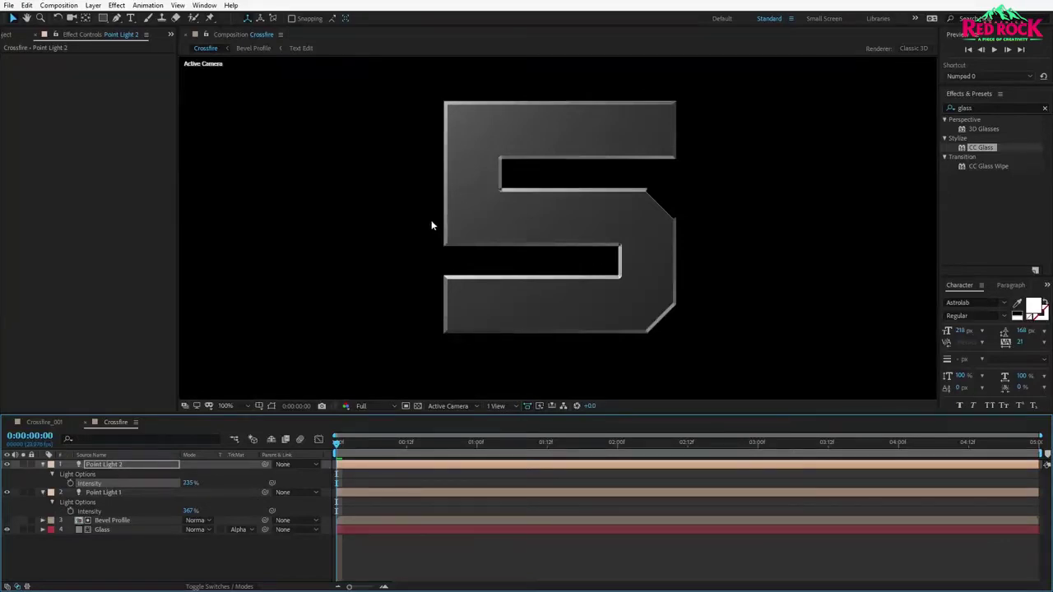
Lock the Crossfire composition viewer and open the Bevel Profile composition in a separate viewer beside it.
{"action": "left_click", "coordinate": [207, 37]}
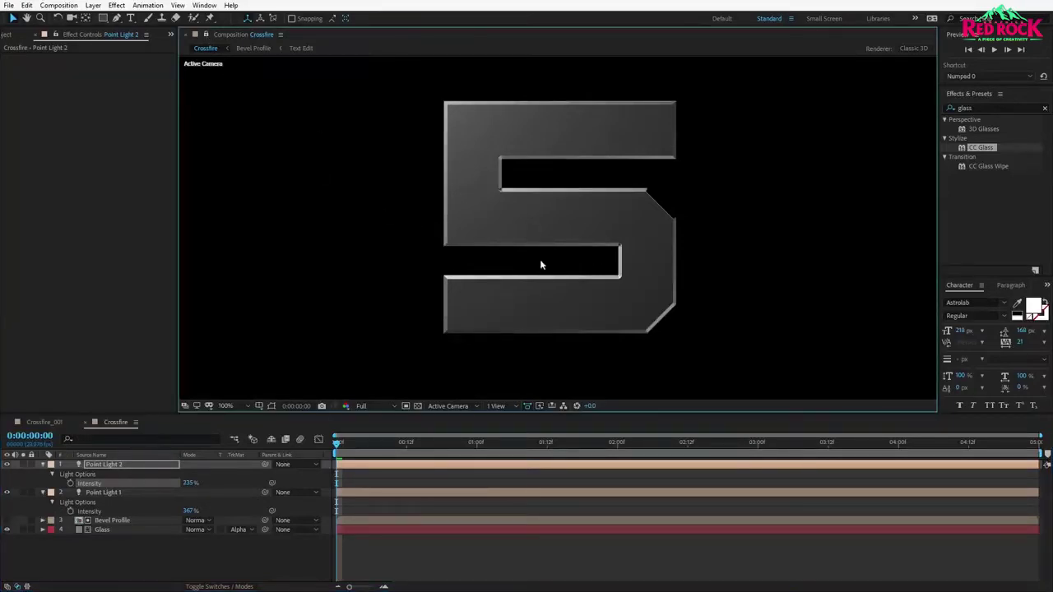
{"action": "double_click", "coordinate": [120, 519]}
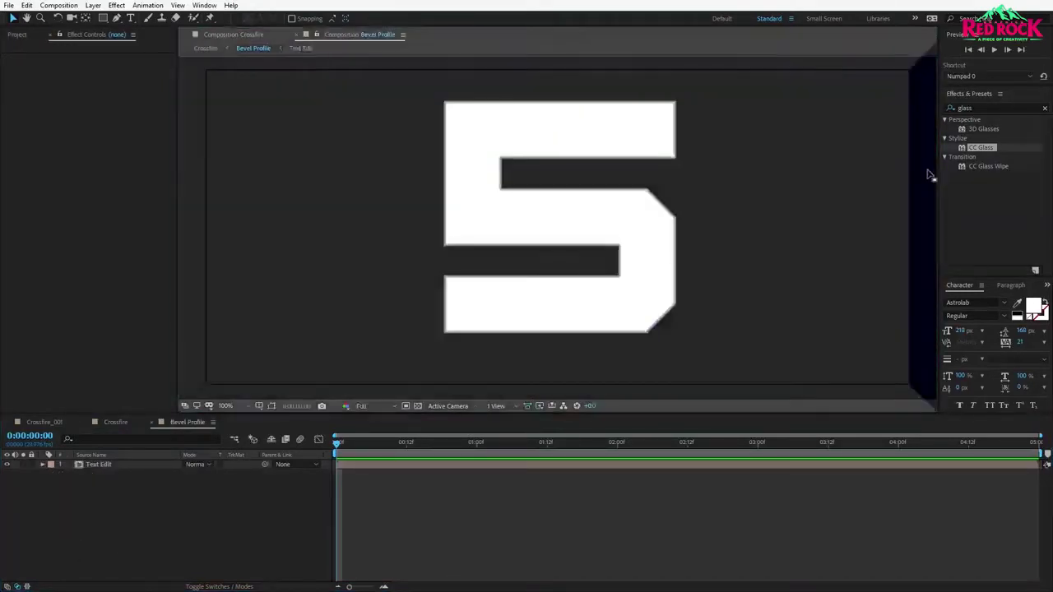
{"action": "left_click_drag", "start_coordinate": [928, 171], "coordinate": [925, 175]}
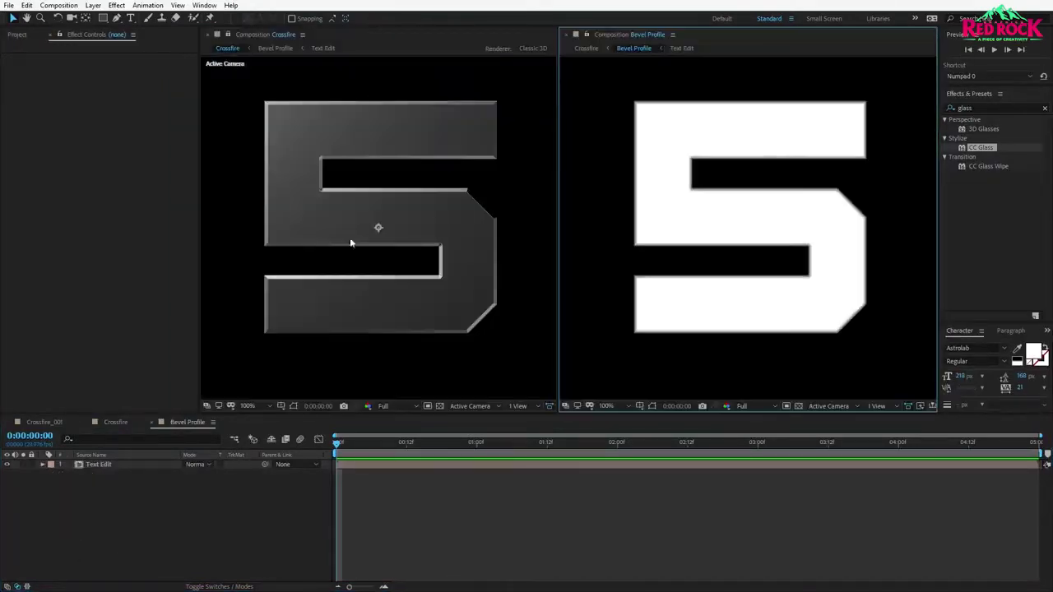
Create a gray 1920 × 812 px solid named Hexagon in the Bevel Profile composition.
{"action": "left_click", "coordinate": [784, 233]}
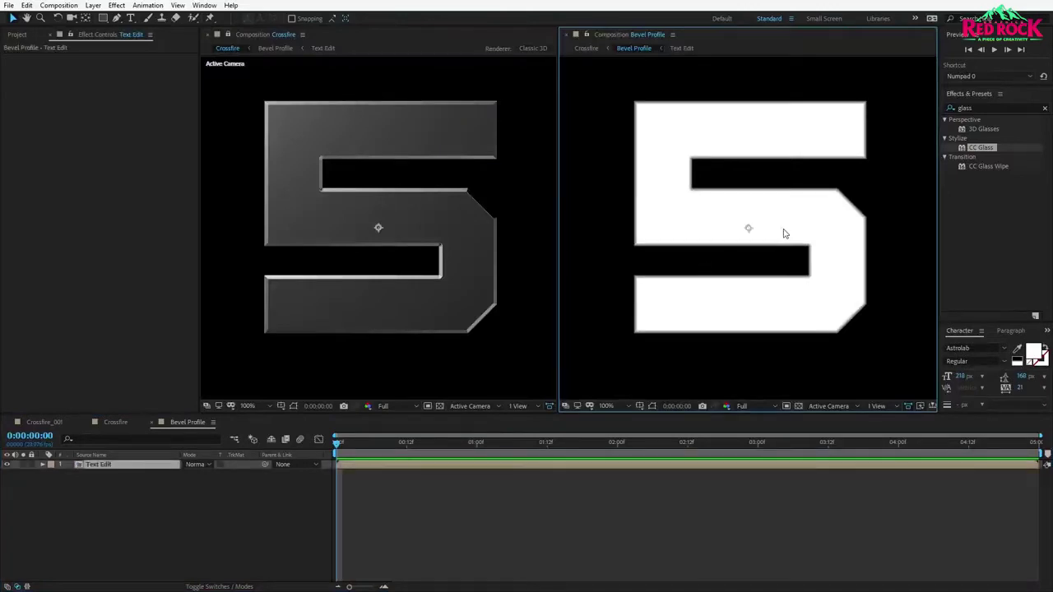
{"action": "left_click", "coordinate": [93, 5]}
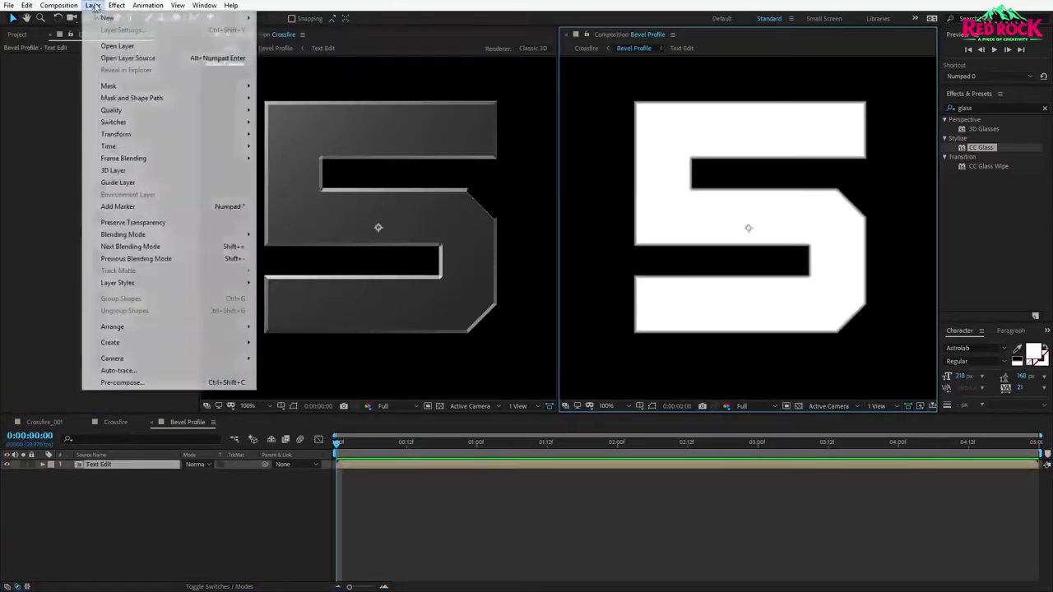
{"action": "mouse_move", "coordinate": [107, 18]}
{"action": "left_click", "coordinate": [279, 29]}
{"action": "type", "text": "Hexagon"}
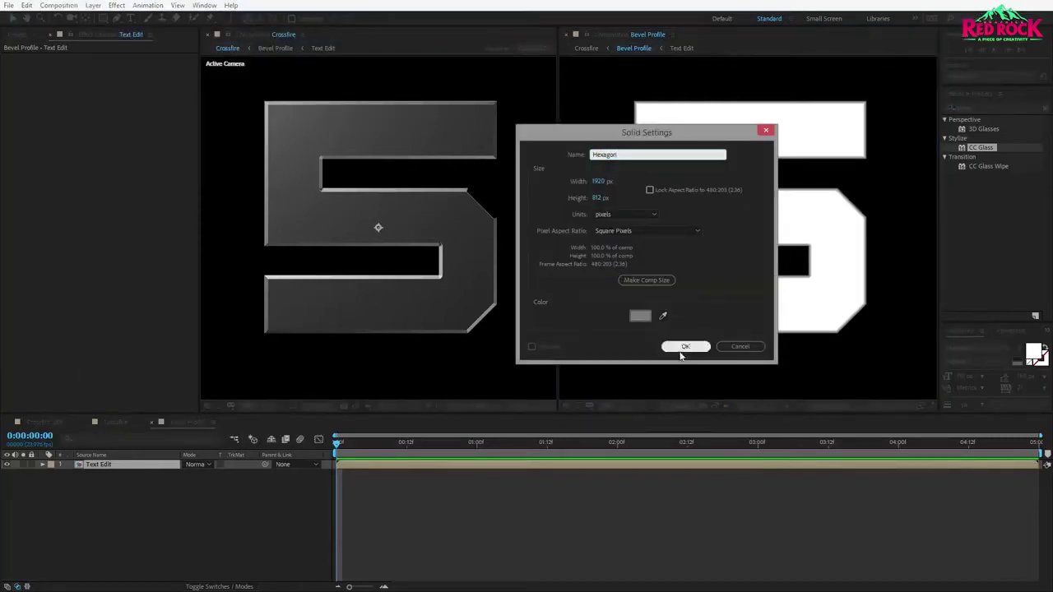
{"action": "left_click", "coordinate": [685, 346]}
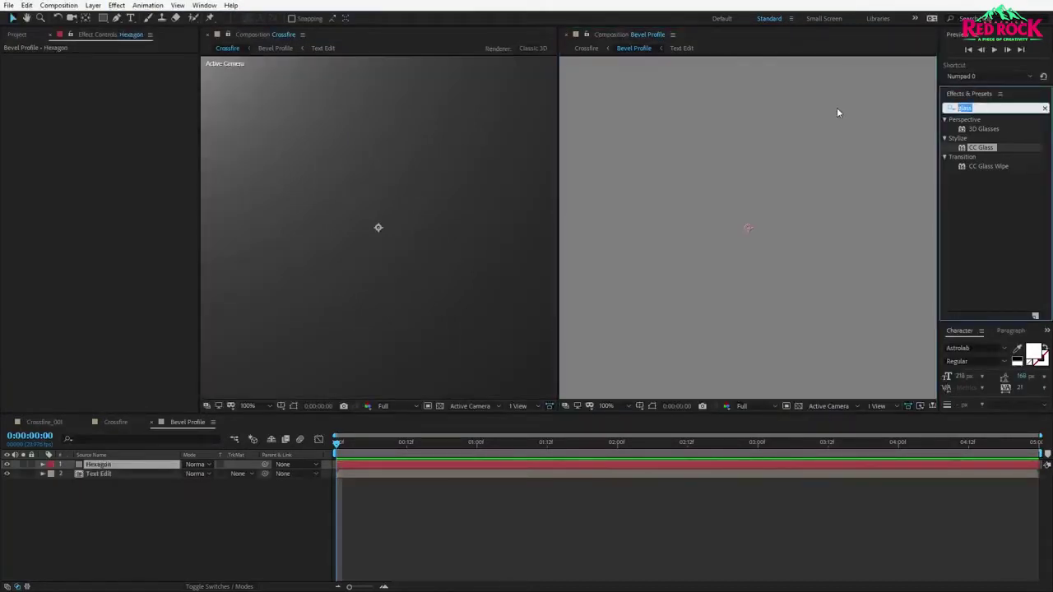
{"action": "type", "text": "hex"}
{"action": "left_click_drag", "start_coordinate": [989, 134], "coordinate": [776, 156]}
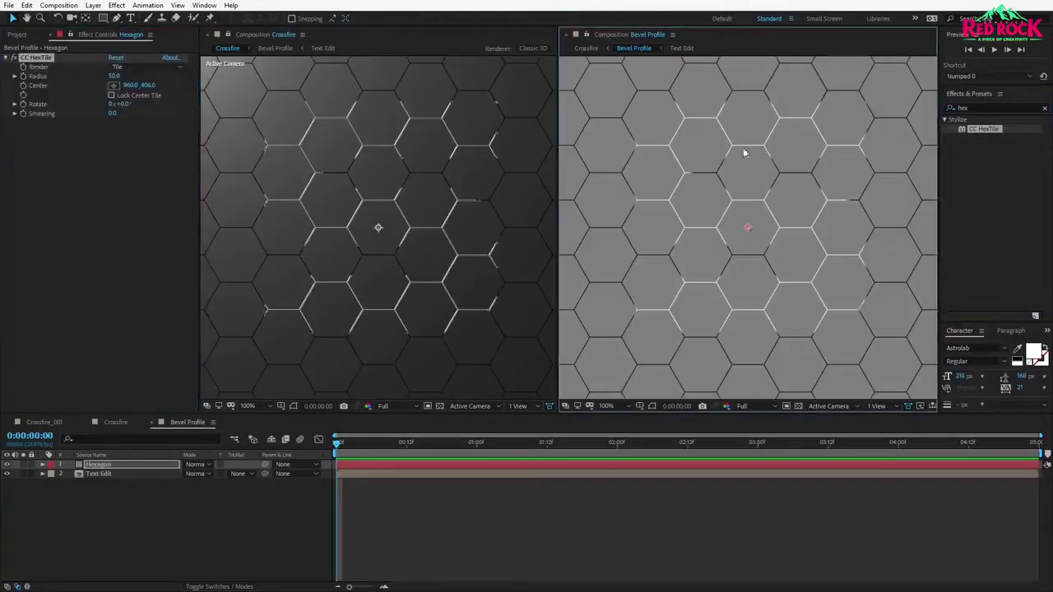
{"action": "left_click_drag", "start_coordinate": [989, 108], "coordinate": [829, 118]}
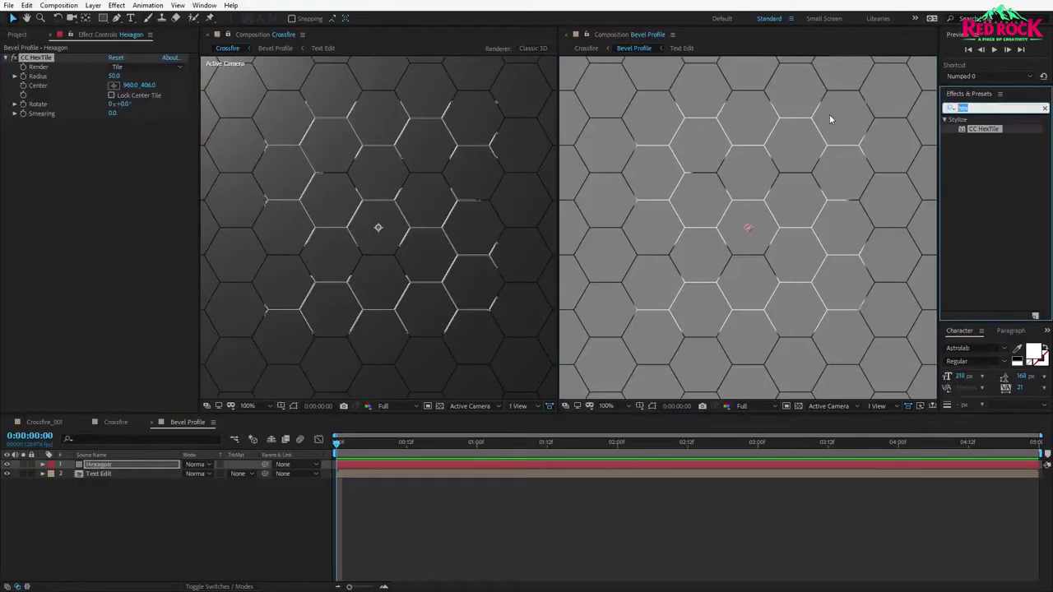
{"action": "type", "text": "invert"}
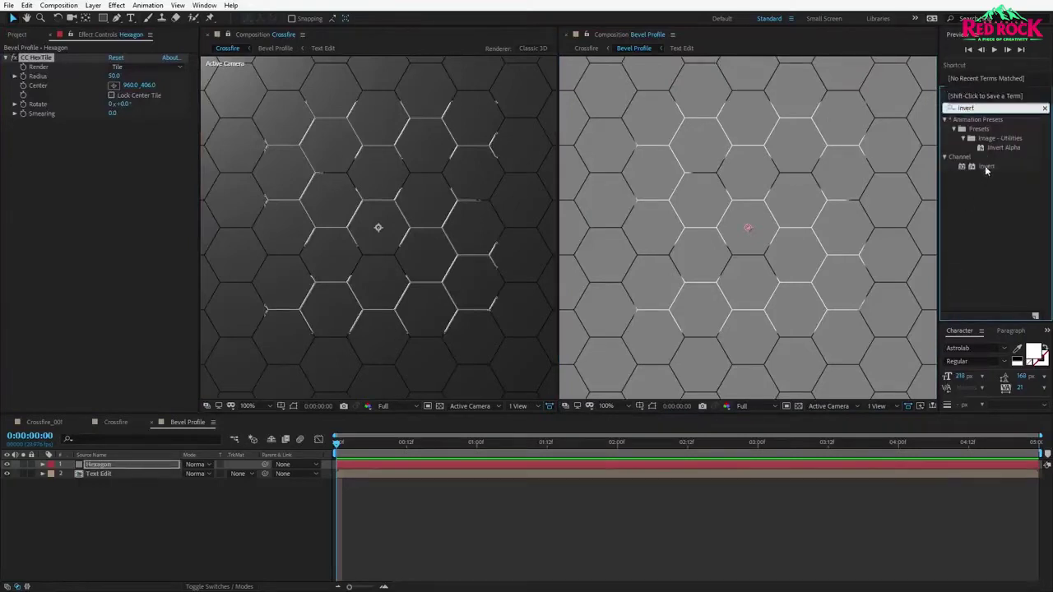
{"action": "left_click_drag", "start_coordinate": [986, 170], "coordinate": [780, 182]}
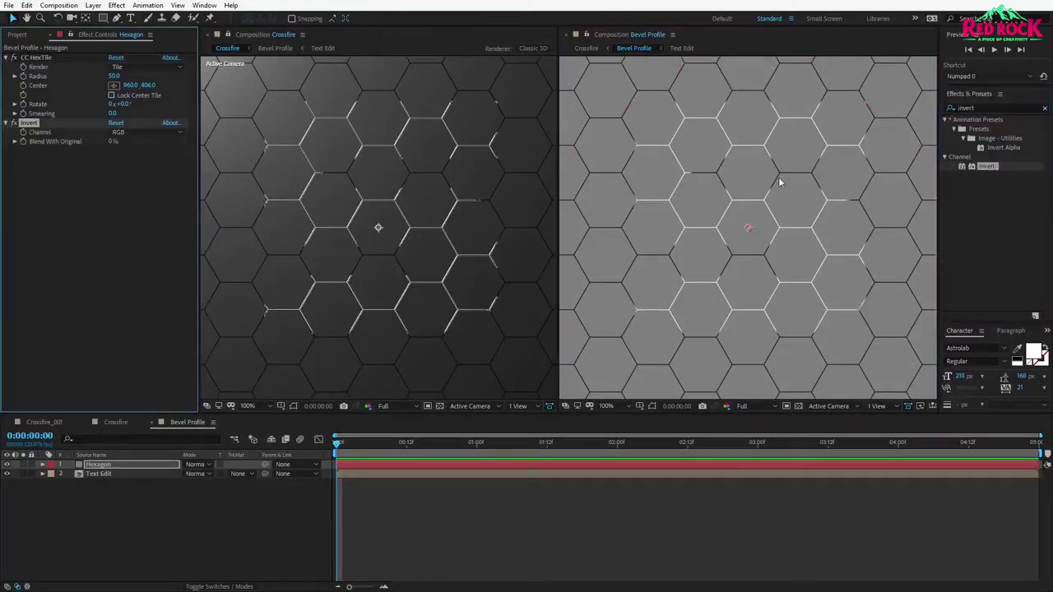
{"action": "left_click", "coordinate": [130, 133]}
{"action": "left_click", "coordinate": [136, 304]}
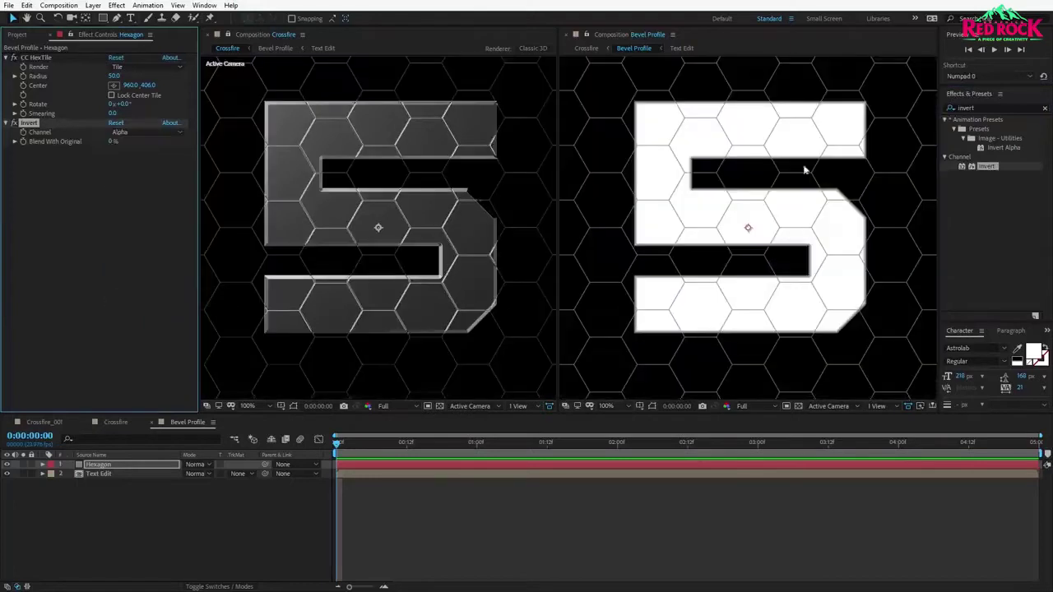
Enable Preserve Underlying Transparency for the Hexagon layer and set its CC HexTile radius to 10.
{"action": "left_click", "coordinate": [218, 465]}
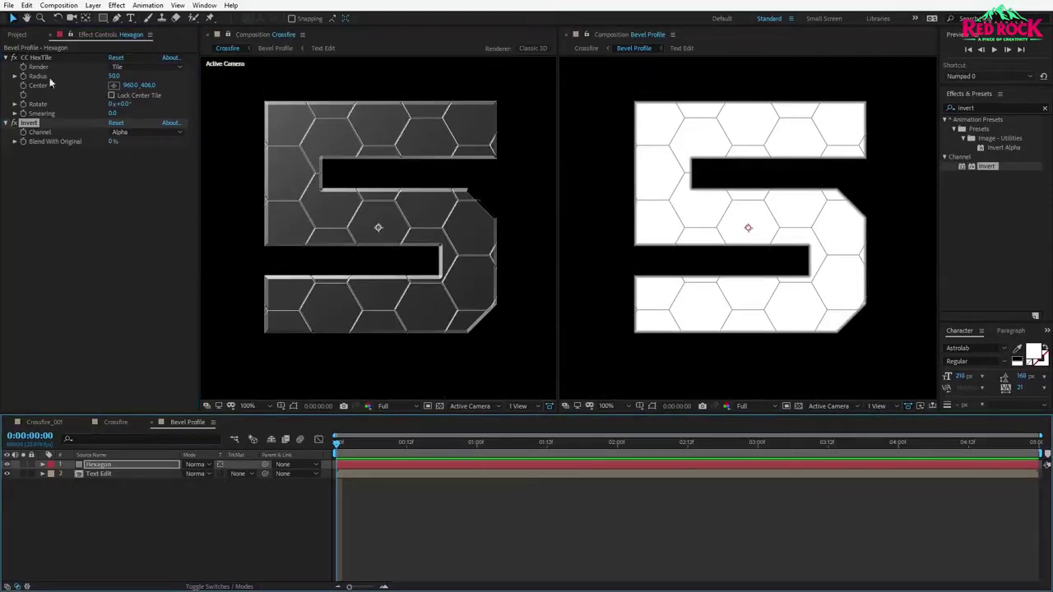
{"action": "left_click", "coordinate": [115, 77]}
{"action": "type", "text": "10"}
{"action": "key", "text": "Return"}
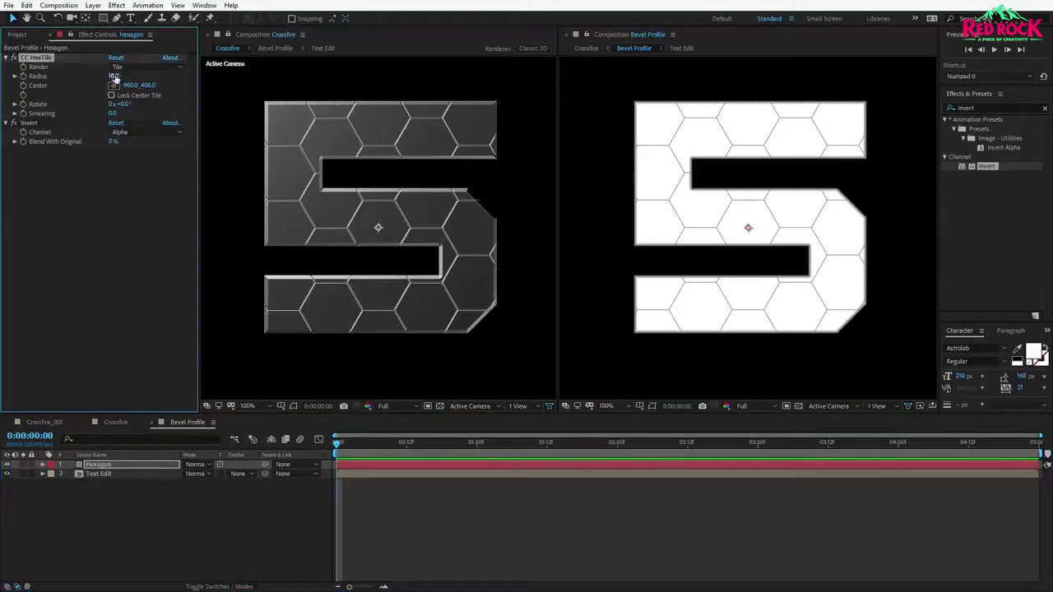
Reveal the Hexagon layer's opacity and set it to 5%.
{"action": "left_click", "coordinate": [108, 467]}
{"action": "key", "text": "t"}
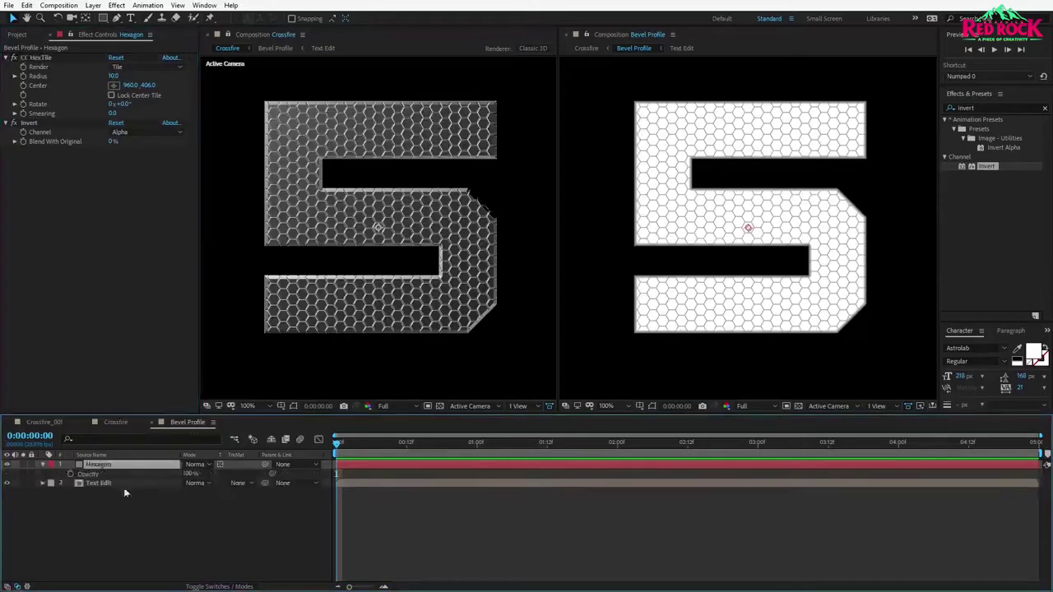
{"action": "left_click_drag", "start_coordinate": [188, 475], "coordinate": [141, 481]}
{"action": "left_click", "coordinate": [185, 474]}
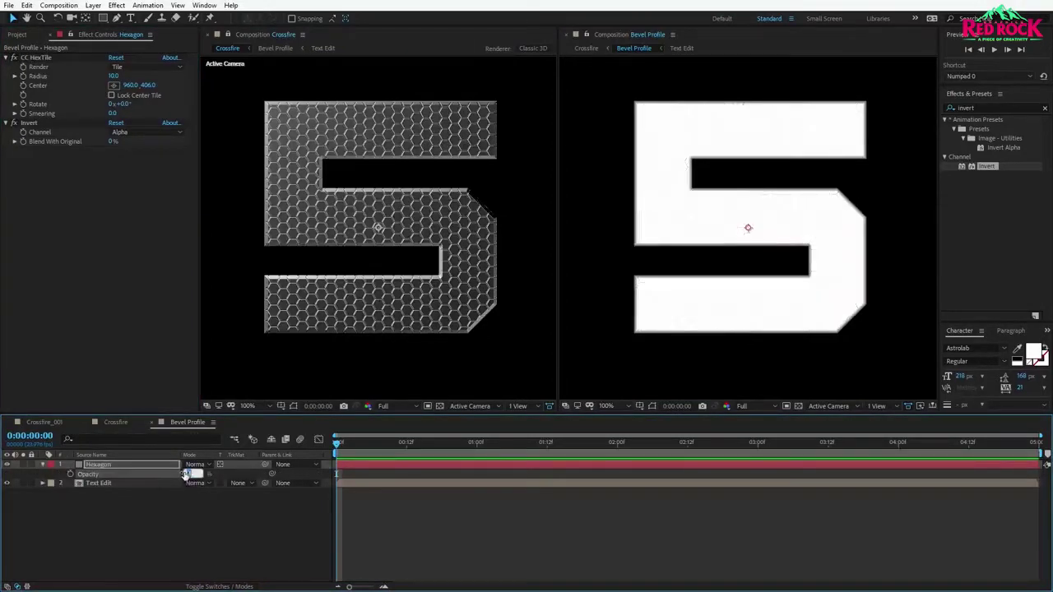
{"action": "type", "text": "5"}
{"action": "key", "text": "Return"}
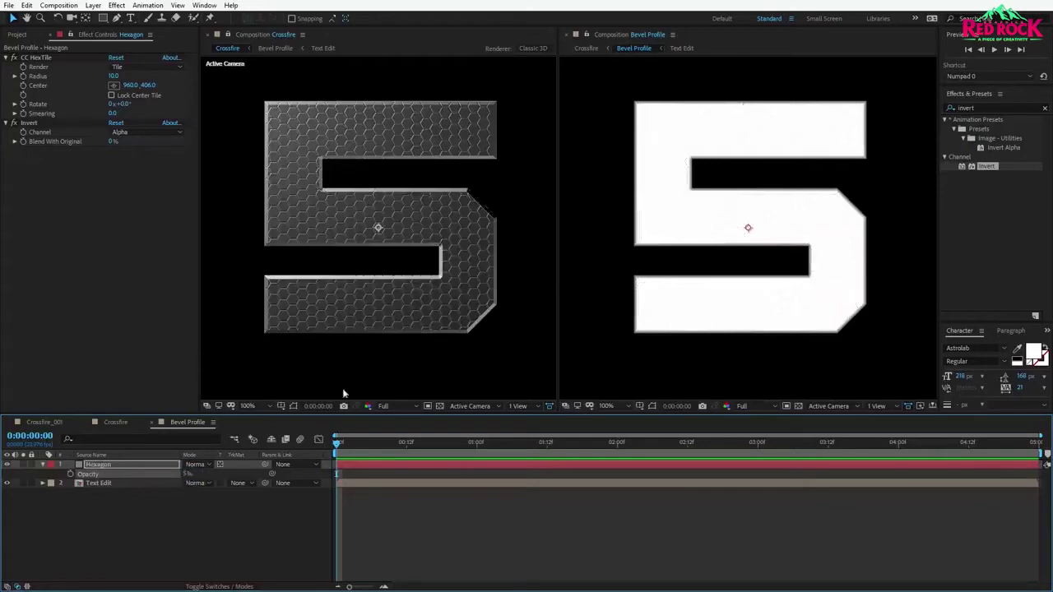
Set the CC HexTile radius on the Hexagon layer to 6.
{"action": "left_click", "coordinate": [113, 76]}
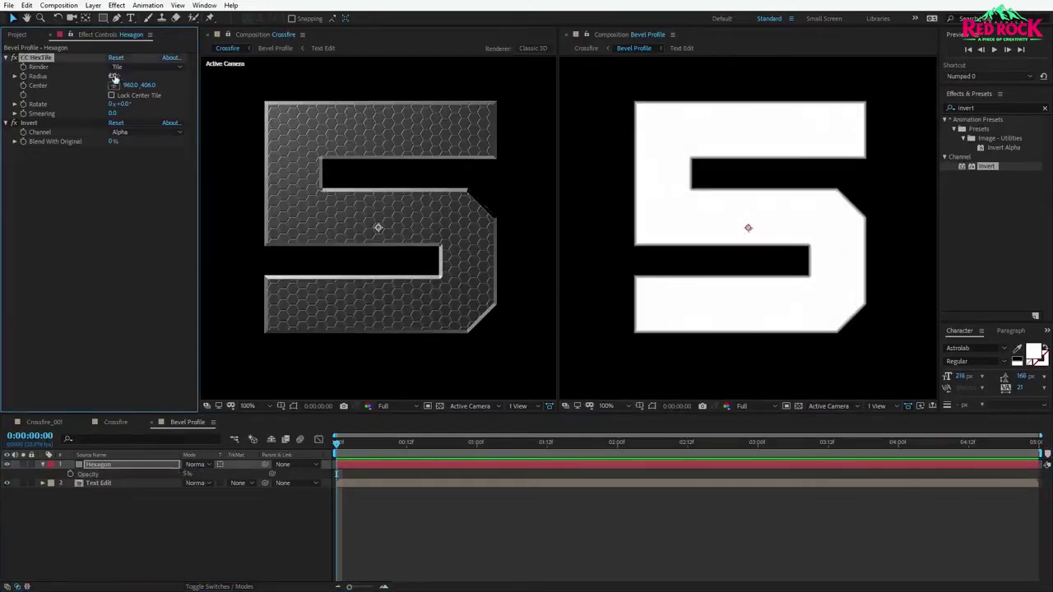
Enter 6 for the Hexagon layer's HexTile radius and reveal the Text Edit layer's Inner Glow settings.
{"action": "type", "text": "6"}
{"action": "key", "text": "Return"}
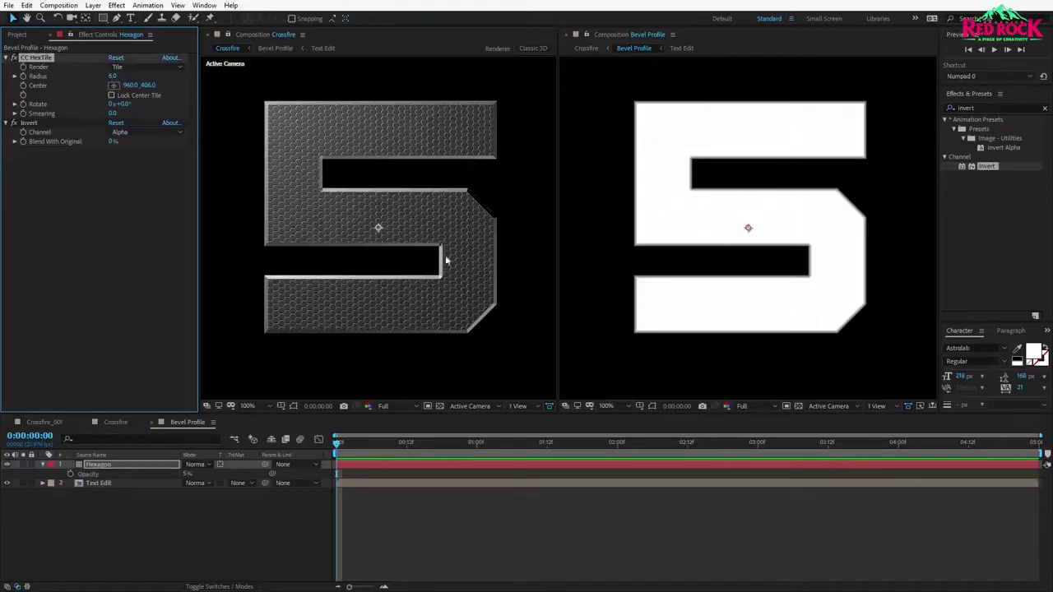
{"action": "left_click", "coordinate": [44, 484]}
{"action": "left_click", "coordinate": [52, 502]}
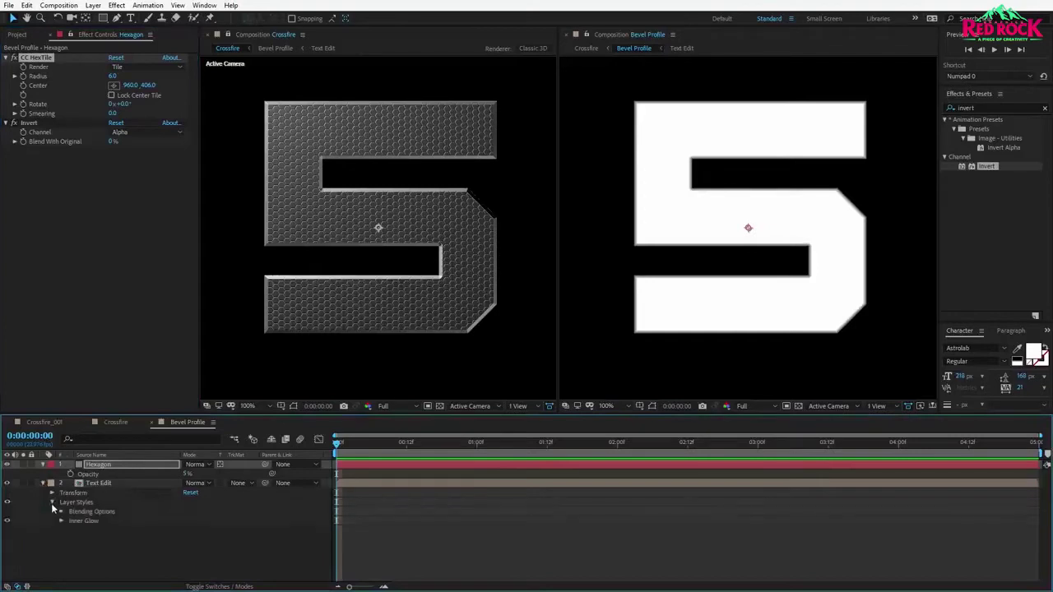
{"action": "left_click", "coordinate": [61, 523]}
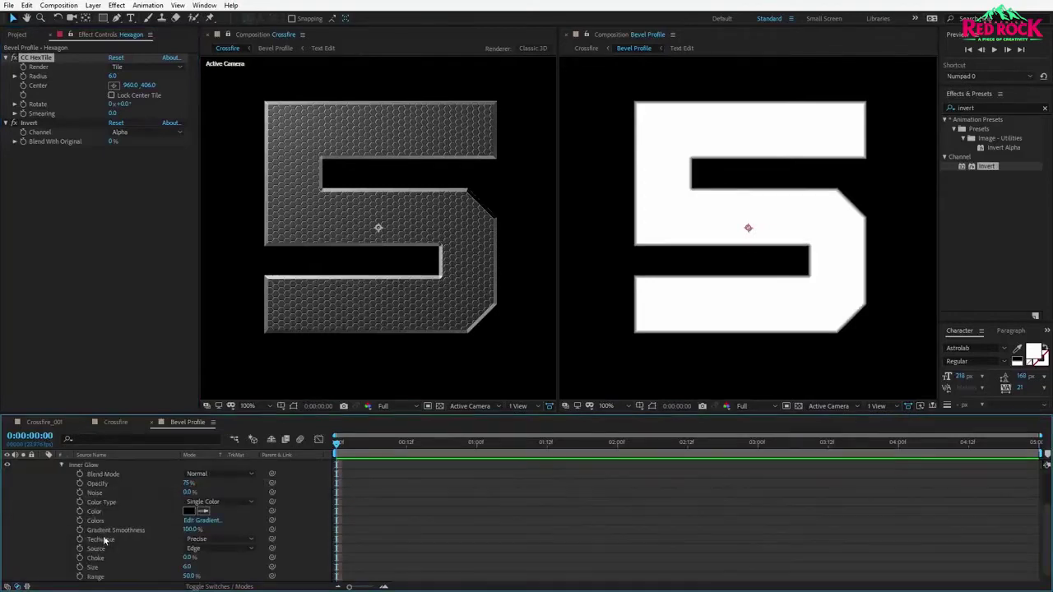
Edit the Inner Glow gradient with black at 0%, white at about 68% and a grey stop near 98%.
{"action": "left_click", "coordinate": [202, 521]}
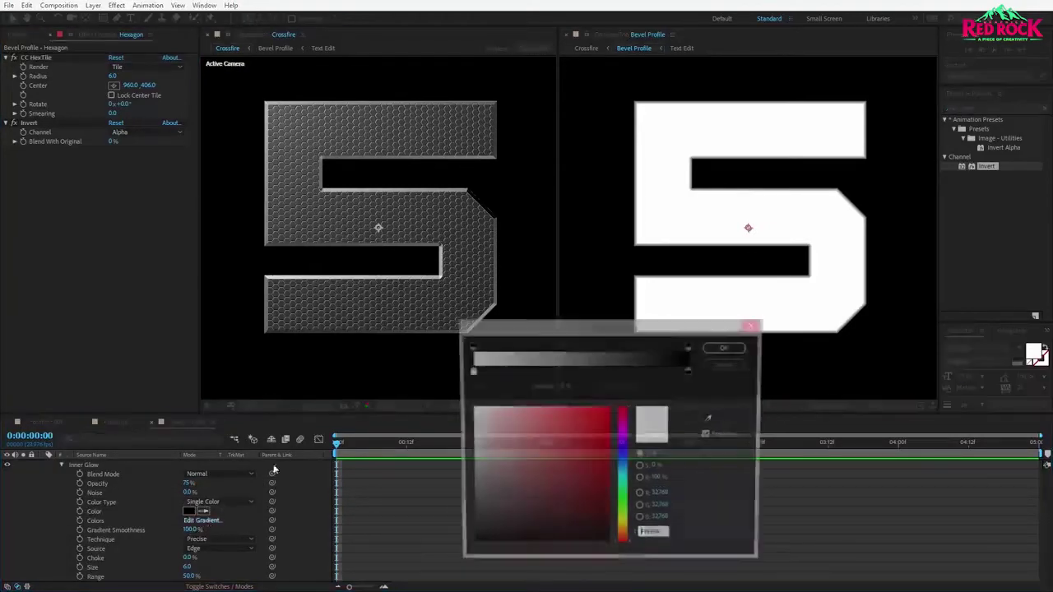
{"action": "left_click", "coordinate": [687, 372]}
{"action": "mouse_move", "coordinate": [687, 373]}
{"action": "left_mouse_down"}
{"action": "mouse_move", "coordinate": [529, 374]}
{"action": "mouse_move", "coordinate": [689, 374]}
{"action": "left_mouse_up"}
{"action": "left_click_drag", "start_coordinate": [529, 375], "coordinate": [470, 374]}
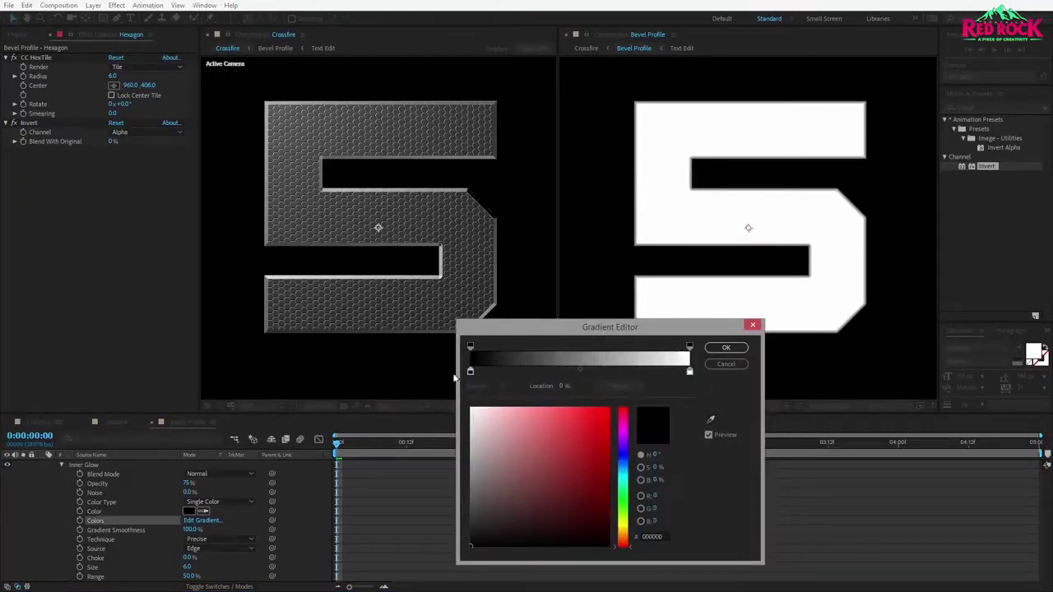
{"action": "left_click_drag", "start_coordinate": [689, 374], "coordinate": [618, 374]}
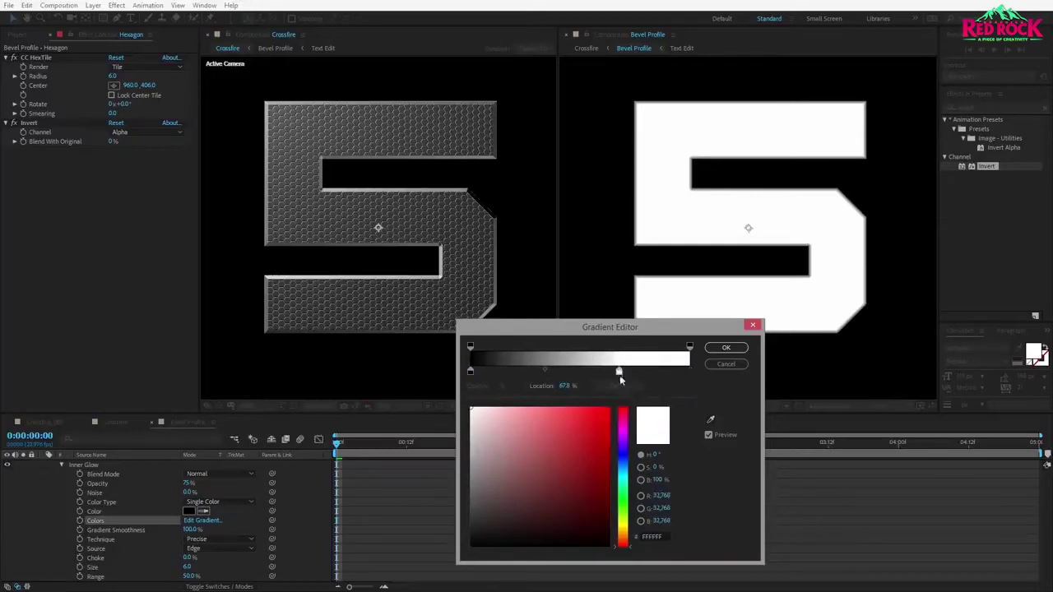
{"action": "left_click", "coordinate": [684, 372]}
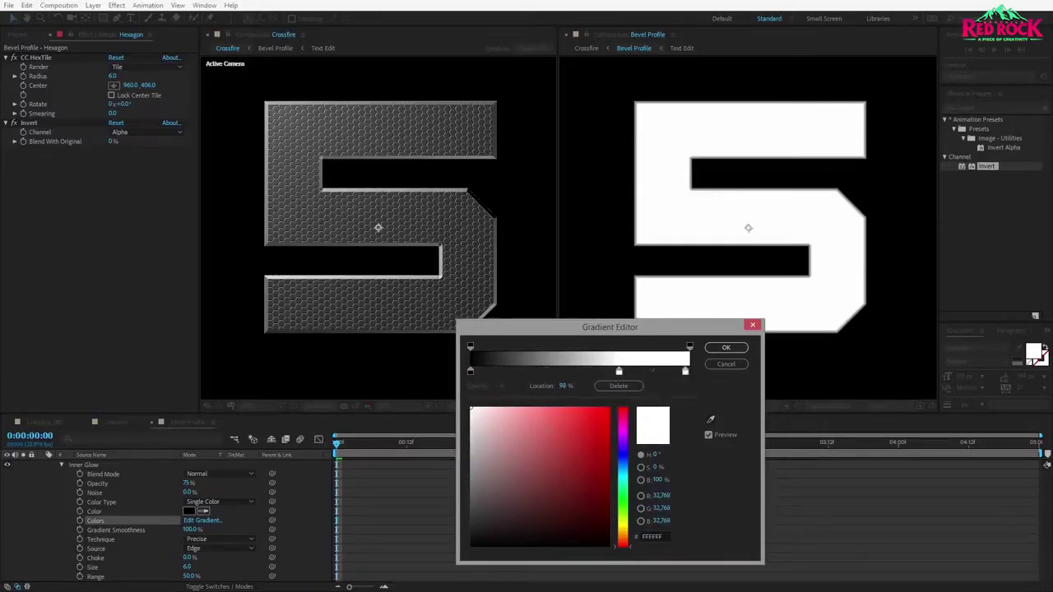
{"action": "left_click", "coordinate": [470, 453]}
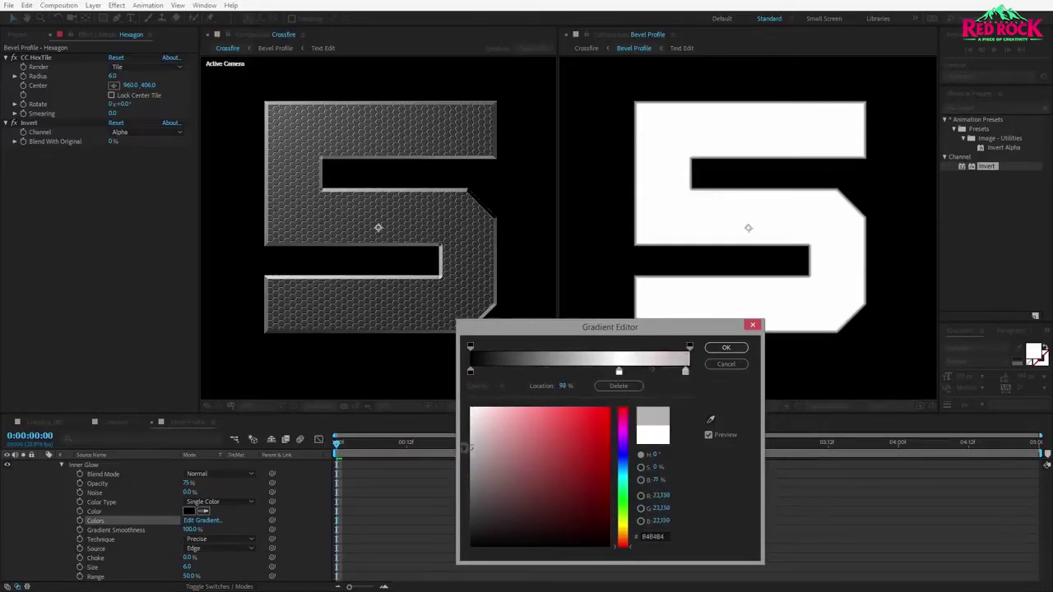
{"action": "left_click", "coordinate": [685, 373]}
{"action": "left_click", "coordinate": [726, 347]}
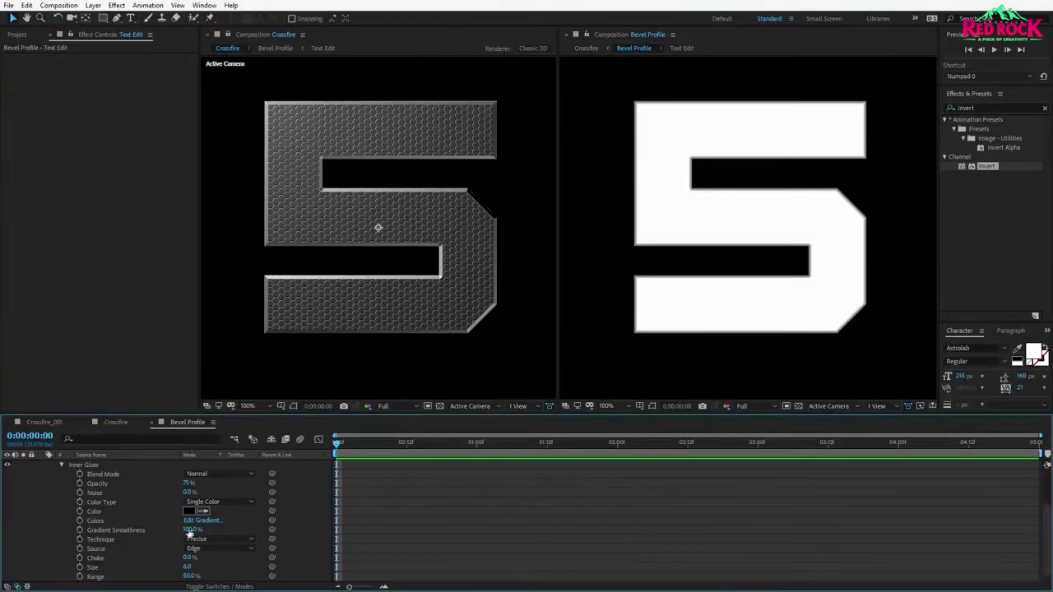
Switch the Inner Glow's color type on the Text Edit layer to Gradient, keeping its size at 6.
{"action": "left_click", "coordinate": [220, 502]}
{"action": "left_click", "coordinate": [218, 527]}
{"action": "scroll", "coordinate": [201, 559], "scroll_direction": "down", "scroll_amount": 1}
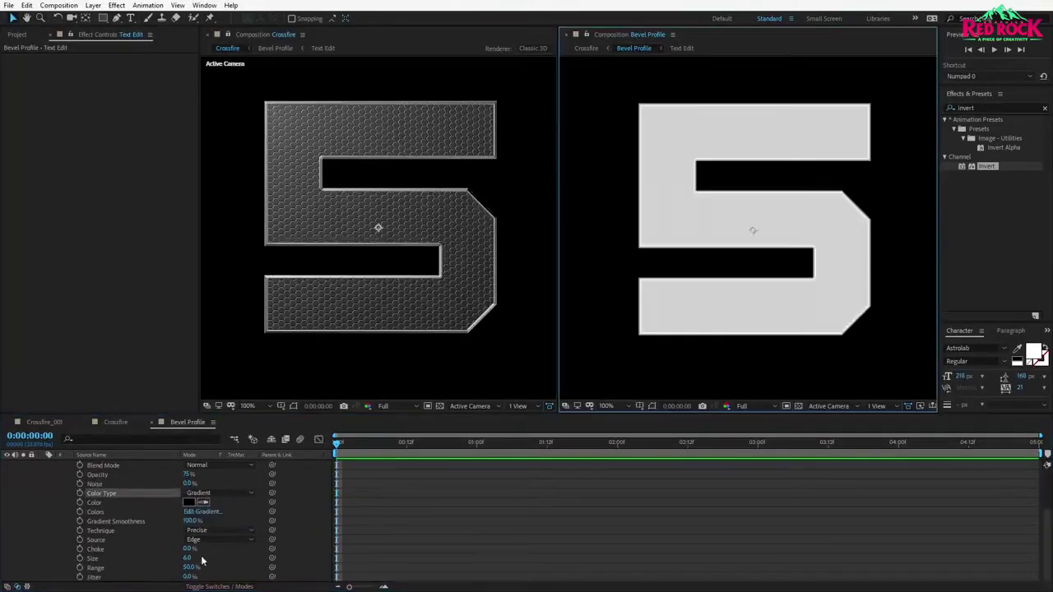
{"action": "left_click_drag", "start_coordinate": [186, 560], "coordinate": [191, 559]}
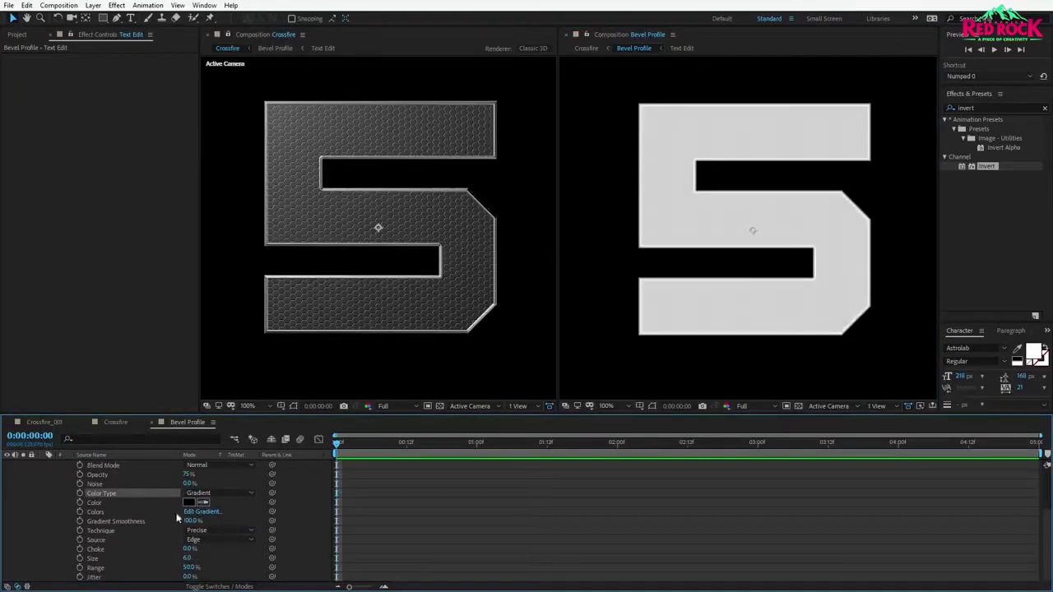
Add Cement_Grunge.jpg from the Footage folder to the Bevel Profile composition above the Hexagon layer.
{"action": "left_click", "coordinate": [18, 34]}
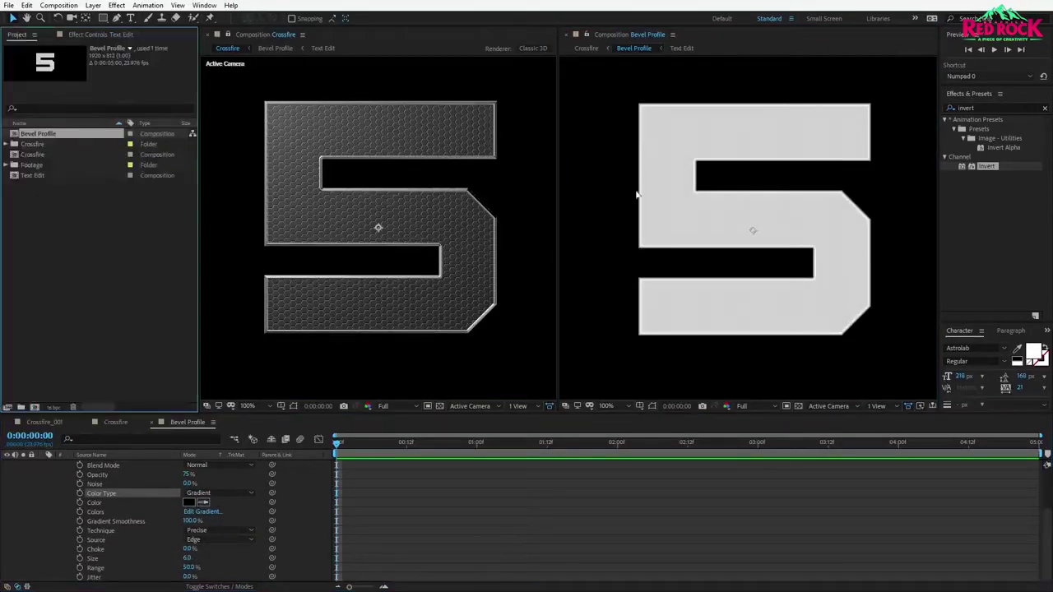
{"action": "left_click", "coordinate": [6, 165]}
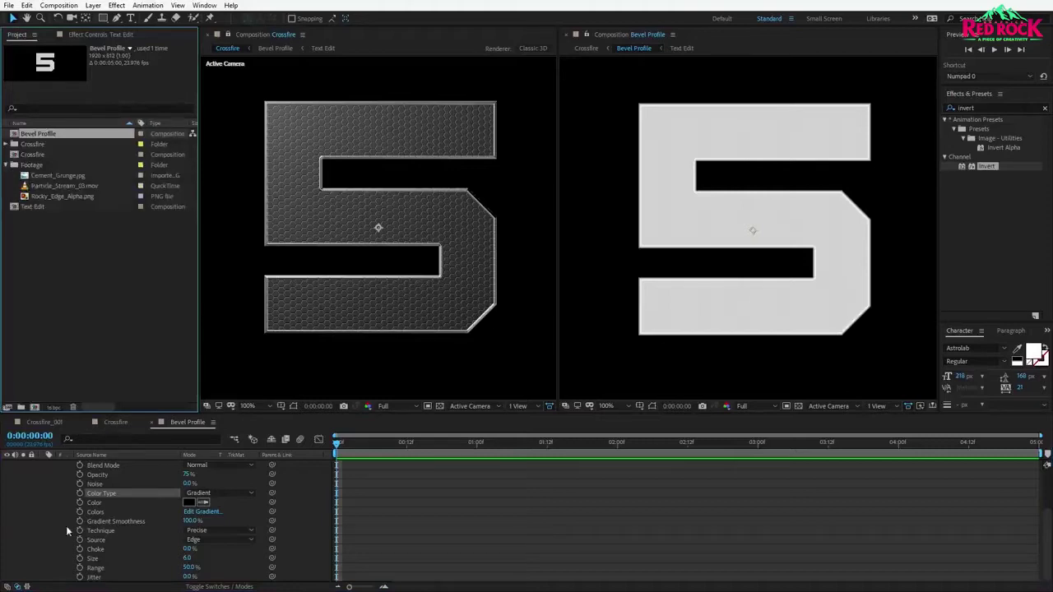
{"action": "scroll", "coordinate": [67, 531], "scroll_direction": "up", "scroll_amount": 10}
{"action": "left_click", "coordinate": [41, 482]}
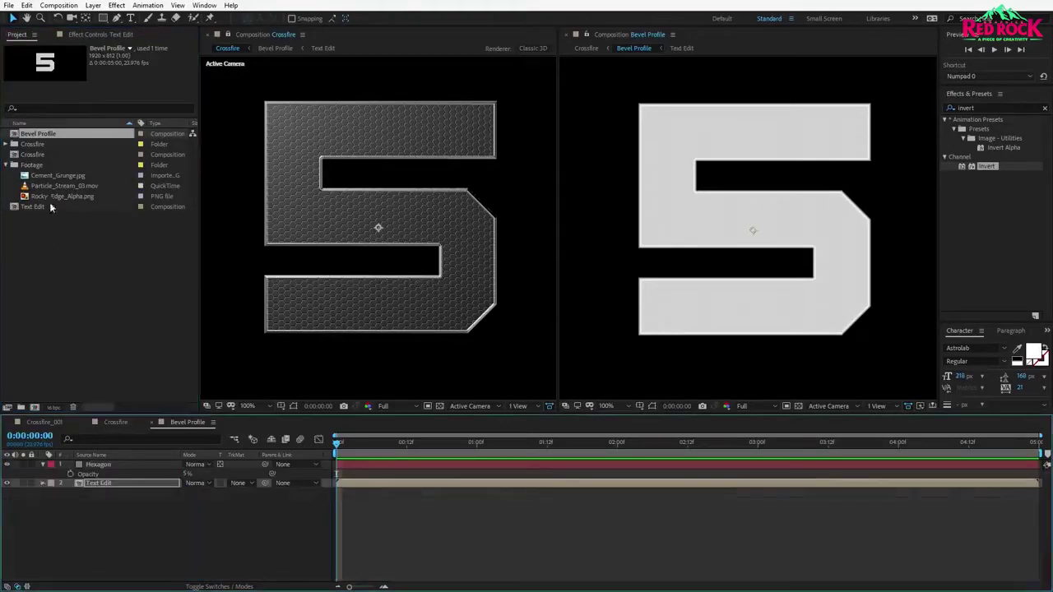
{"action": "left_click_drag", "start_coordinate": [58, 175], "coordinate": [770, 237]}
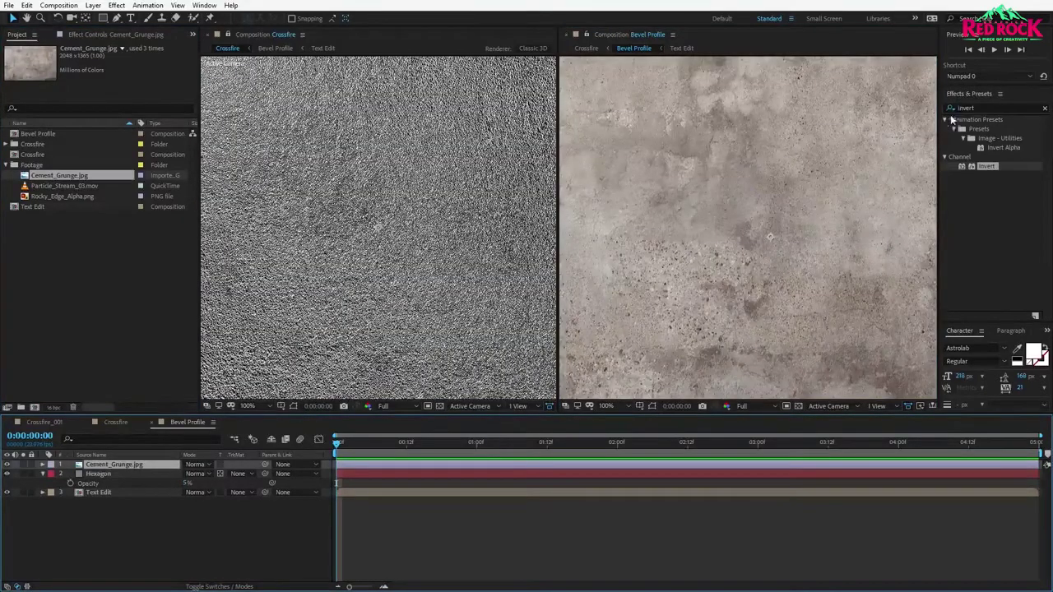
Find the Curves effect and apply it to the Cement_Grunge.jpg layer in Bevel Profile.
{"action": "double_click", "coordinate": [984, 108]}
{"action": "type", "text": "cur"}
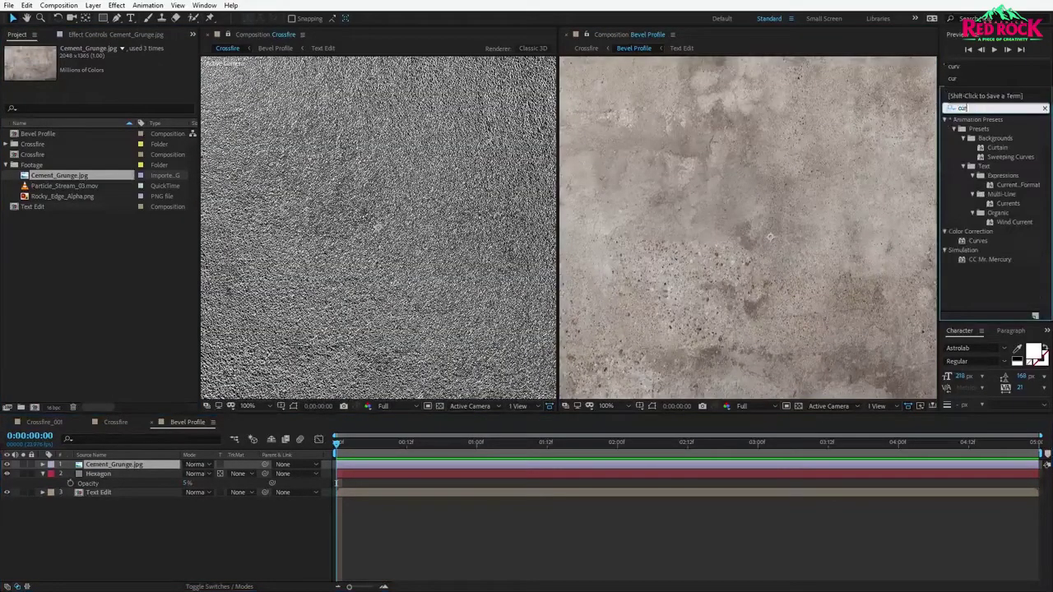
{"action": "double_click", "coordinate": [977, 240]}
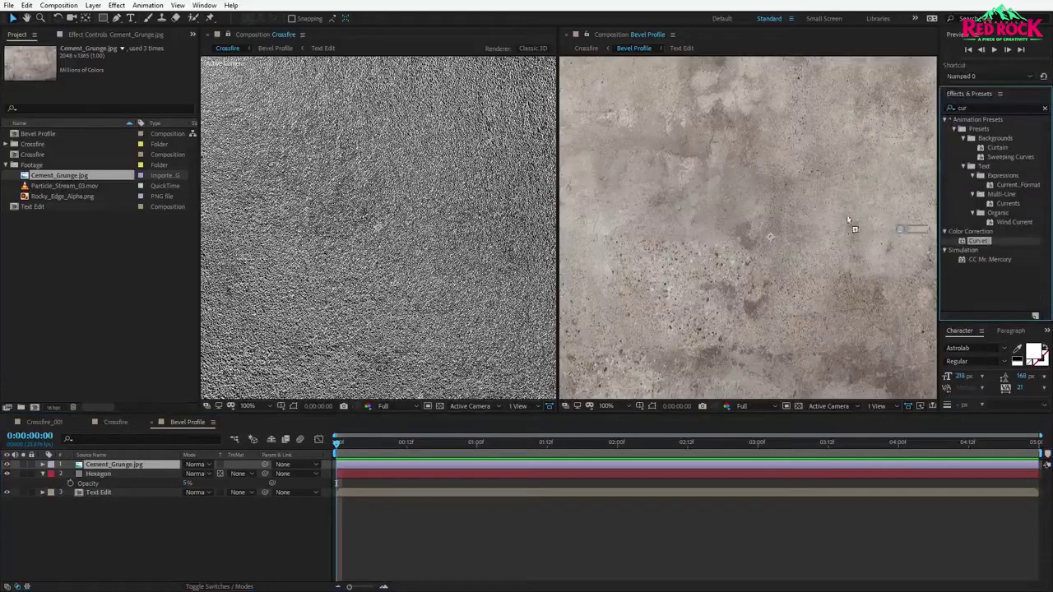
Set the Cement_Grunge.jpg layer's blending mode to Multiply and enable Preserve Underlying Transparency for it.
{"action": "left_click", "coordinate": [198, 464]}
{"action": "left_click", "coordinate": [239, 320]}
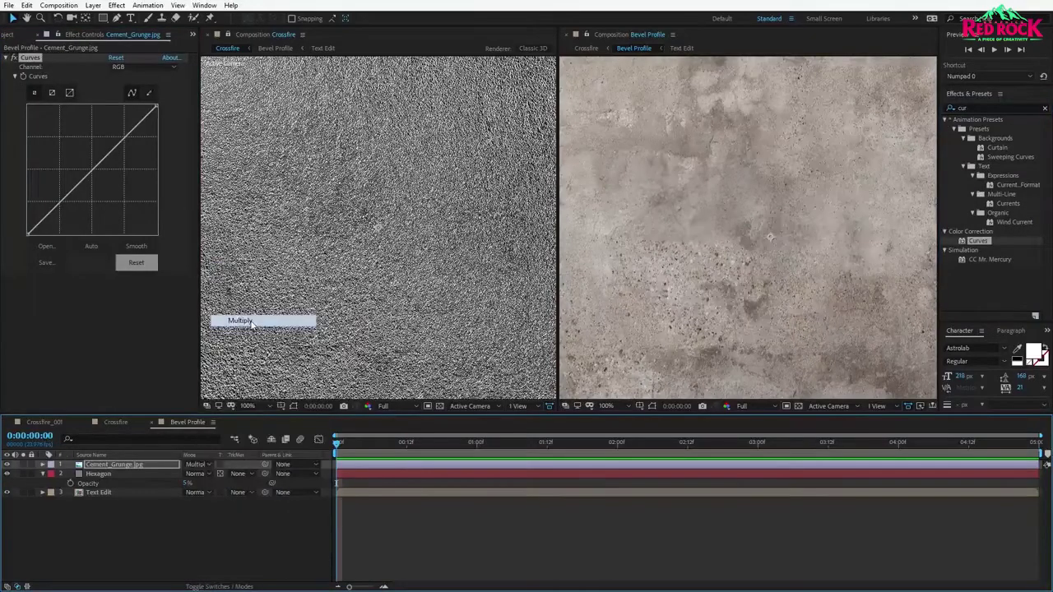
{"action": "left_click", "coordinate": [219, 465]}
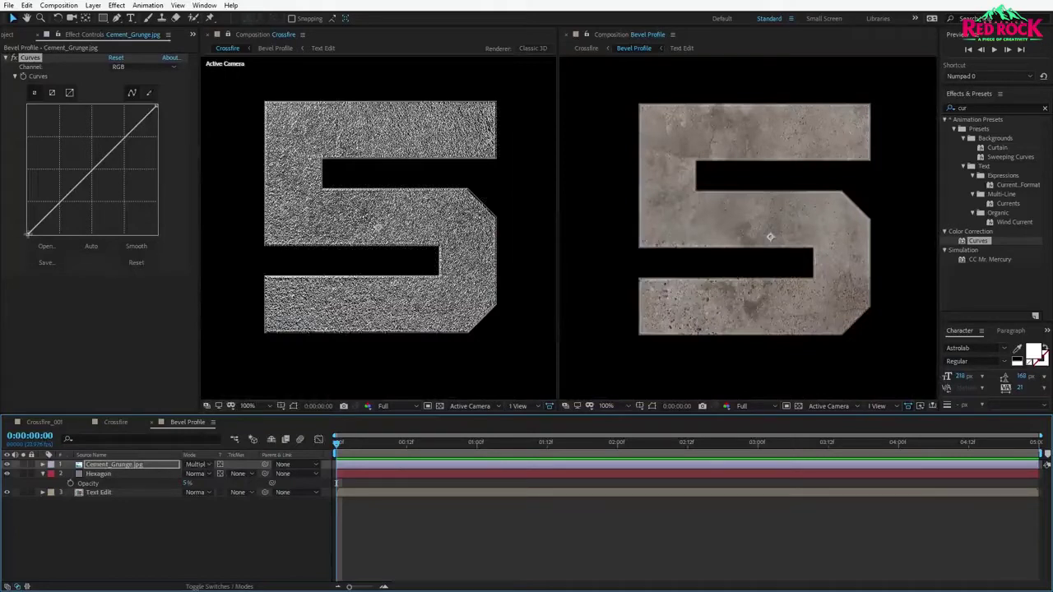
Flatten the cement layer's RGB curve around the middle level, leaving slight bends in the midtones and highlights.
{"action": "left_click_drag", "start_coordinate": [27, 234], "coordinate": [27, 171]}
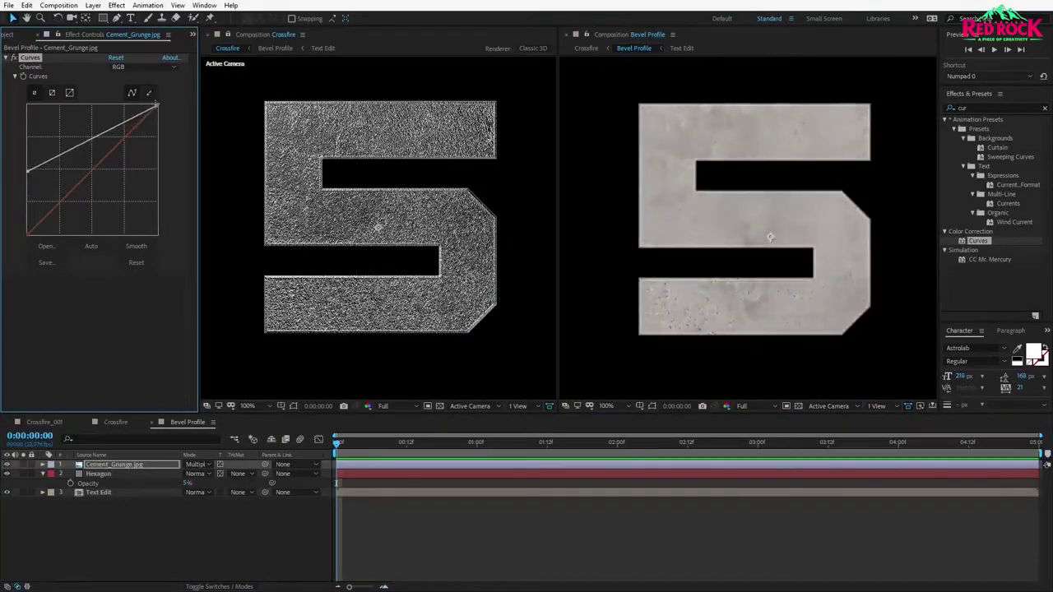
{"action": "left_click_drag", "start_coordinate": [155, 106], "coordinate": [122, 169]}
{"action": "left_click", "coordinate": [96, 170]}
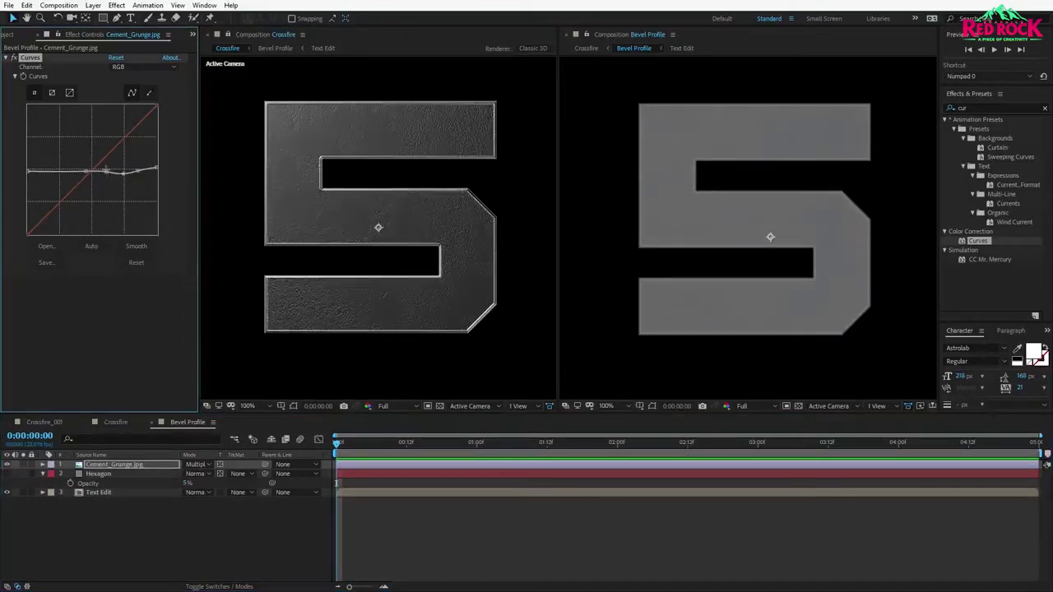
{"action": "left_click_drag", "start_coordinate": [106, 171], "coordinate": [82, 170]}
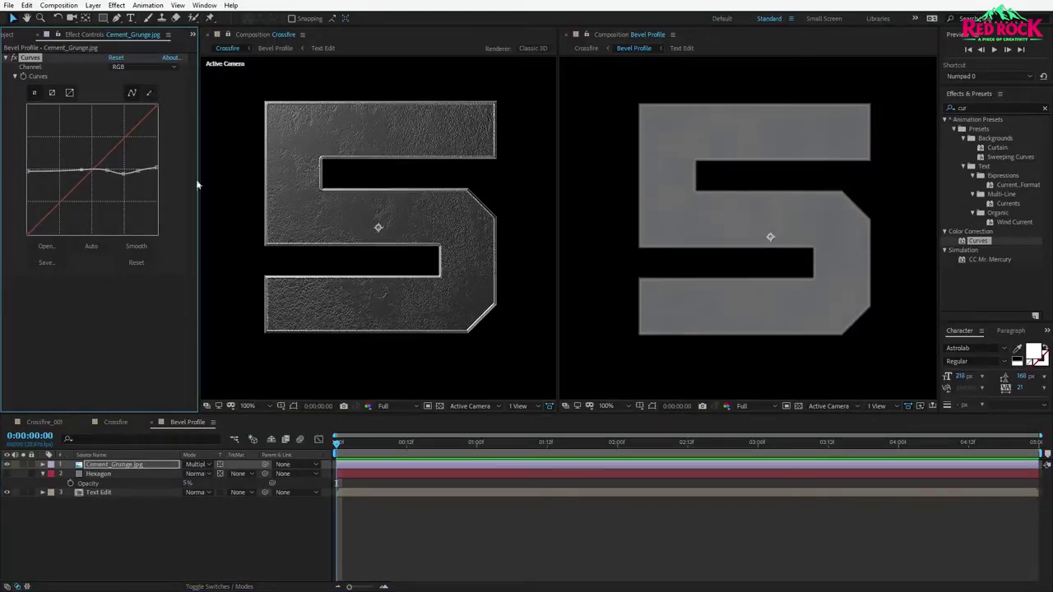
{"action": "left_click_drag", "start_coordinate": [123, 174], "coordinate": [123, 172]}
{"action": "left_click_drag", "start_coordinate": [137, 170], "coordinate": [142, 175]}
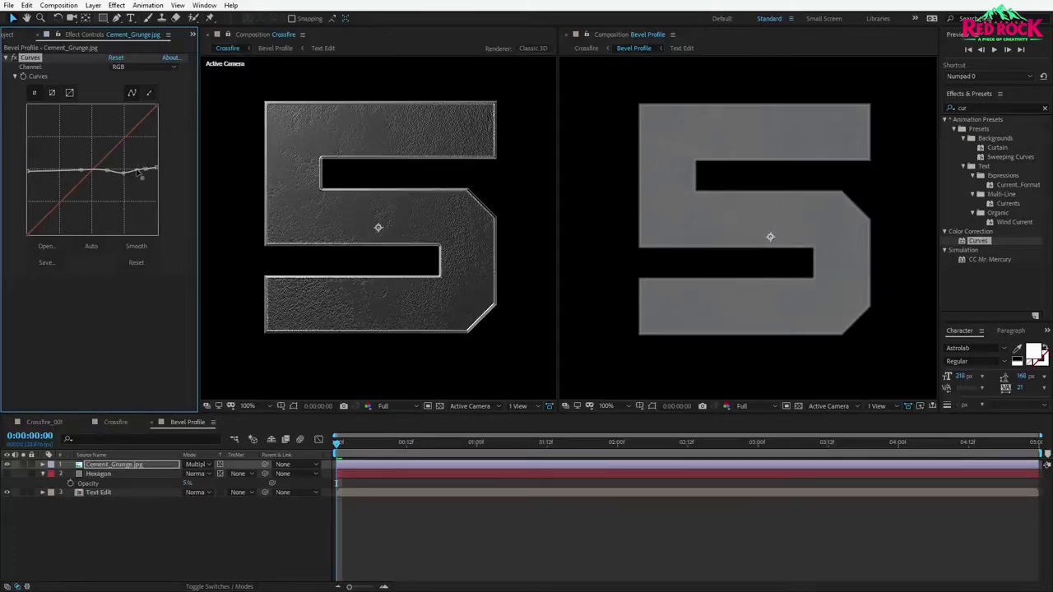
Reveal the Cement_Grunge.jpg layer's opacity in Bevel Profile and set it to 20%.
{"action": "left_click", "coordinate": [152, 466]}
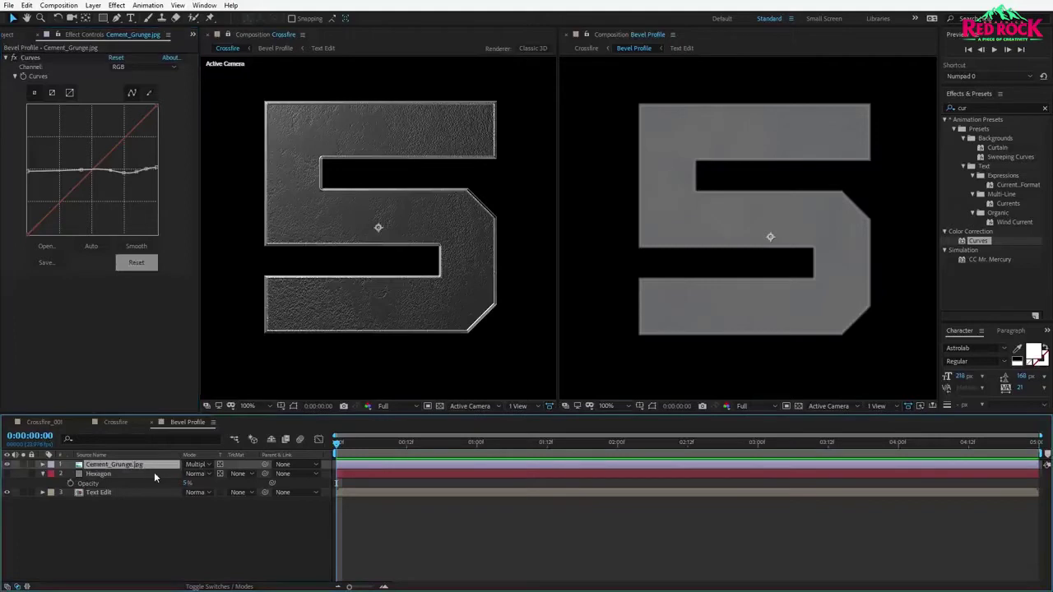
{"action": "key", "text": "t"}
{"action": "left_click", "coordinate": [191, 474]}
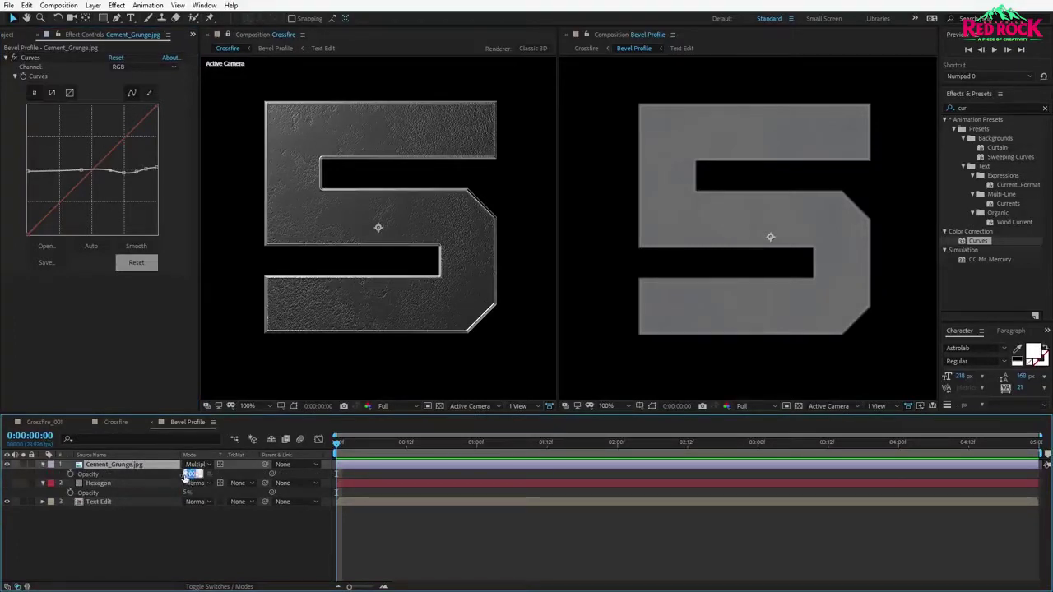
{"action": "type", "text": "20"}
{"action": "key", "text": "Return"}
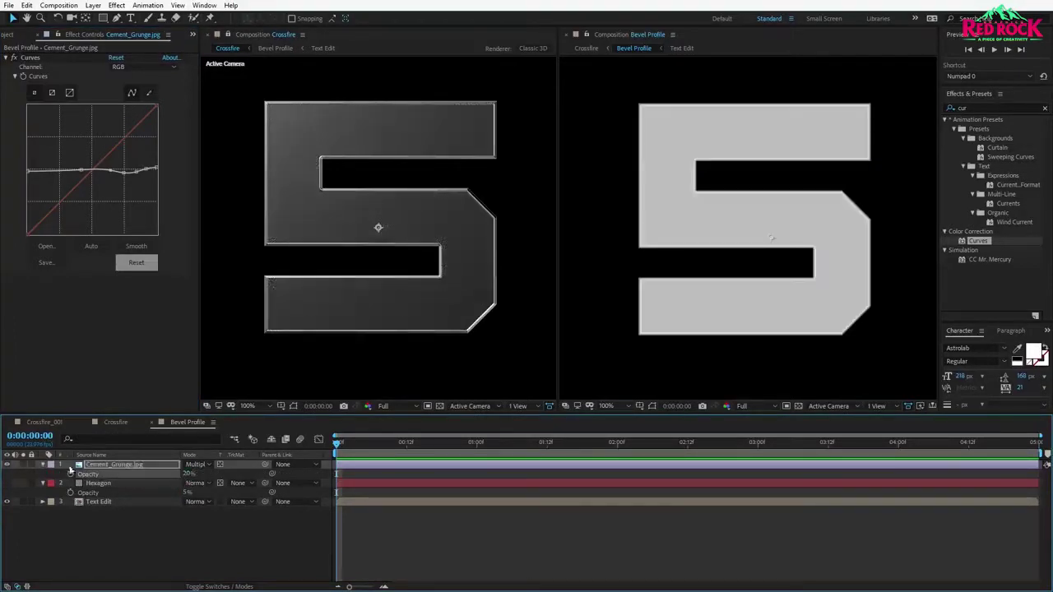
Make the Hexagon layer visible again and set its opacity to 3%.
{"action": "left_click", "coordinate": [7, 483]}
{"action": "left_click", "coordinate": [98, 483]}
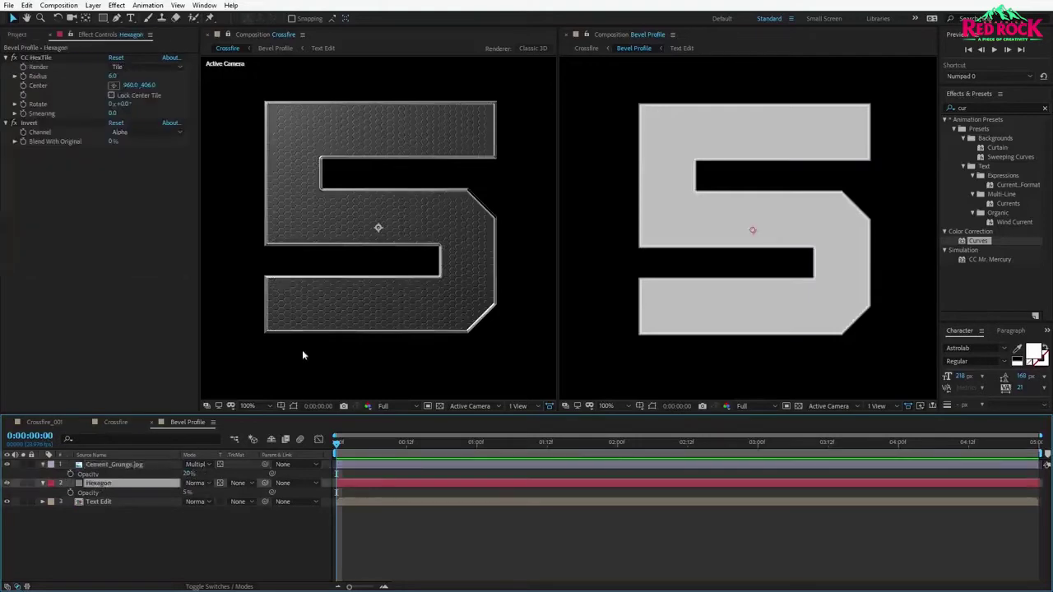
{"action": "left_click", "coordinate": [187, 493]}
{"action": "type", "text": "3"}
{"action": "key", "text": "Return"}
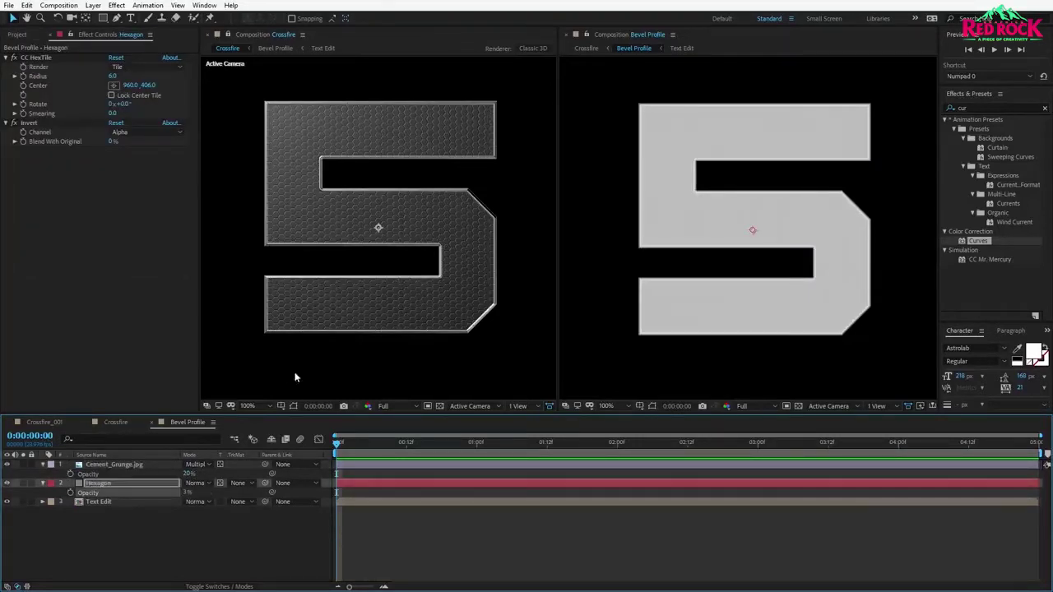
Close the extra Bevel Profile viewer, return to the Crossfire composition and add Cement_Grunge.jpg as its top layer.
{"action": "left_click", "coordinate": [566, 35]}
{"action": "left_click", "coordinate": [112, 422]}
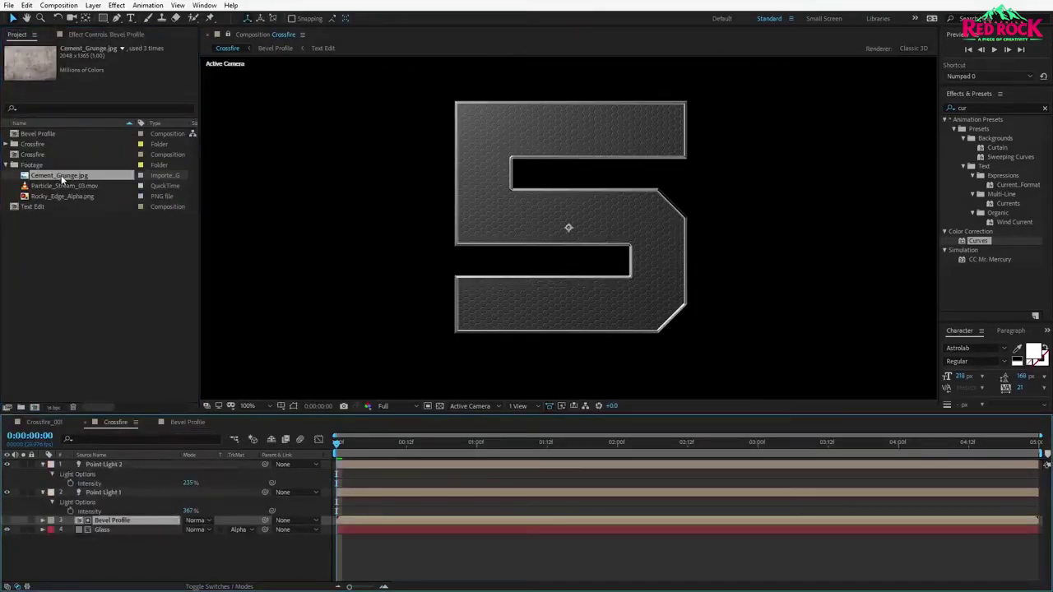
{"action": "left_click_drag", "start_coordinate": [60, 176], "coordinate": [105, 474]}
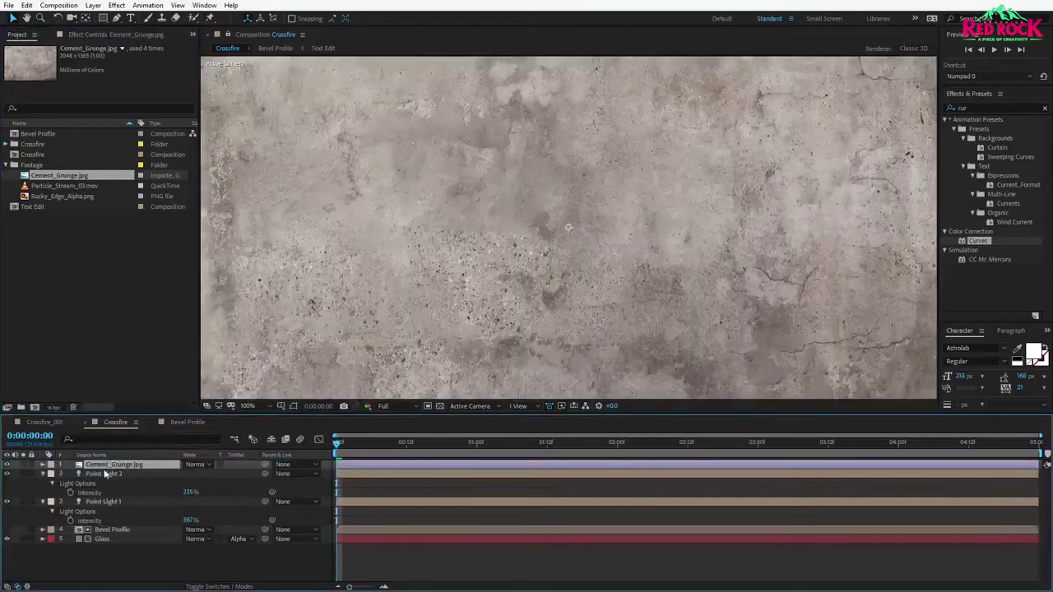
Enable Preserve Underlying Transparency for the cement layer in Crossfire and set its blending mode to Overlay.
{"action": "left_click", "coordinate": [220, 465]}
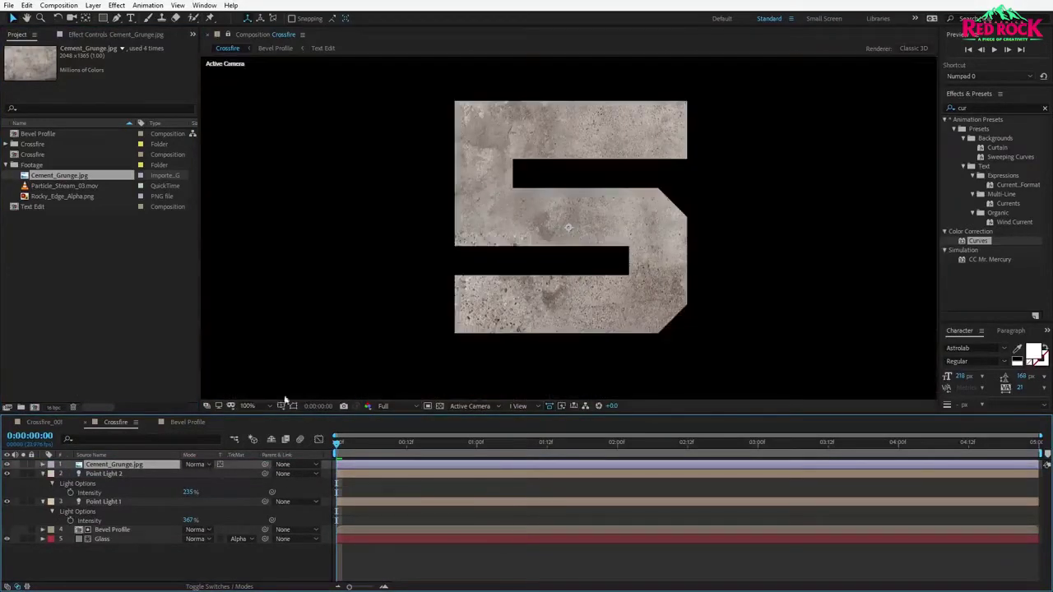
{"action": "left_click", "coordinate": [195, 464]}
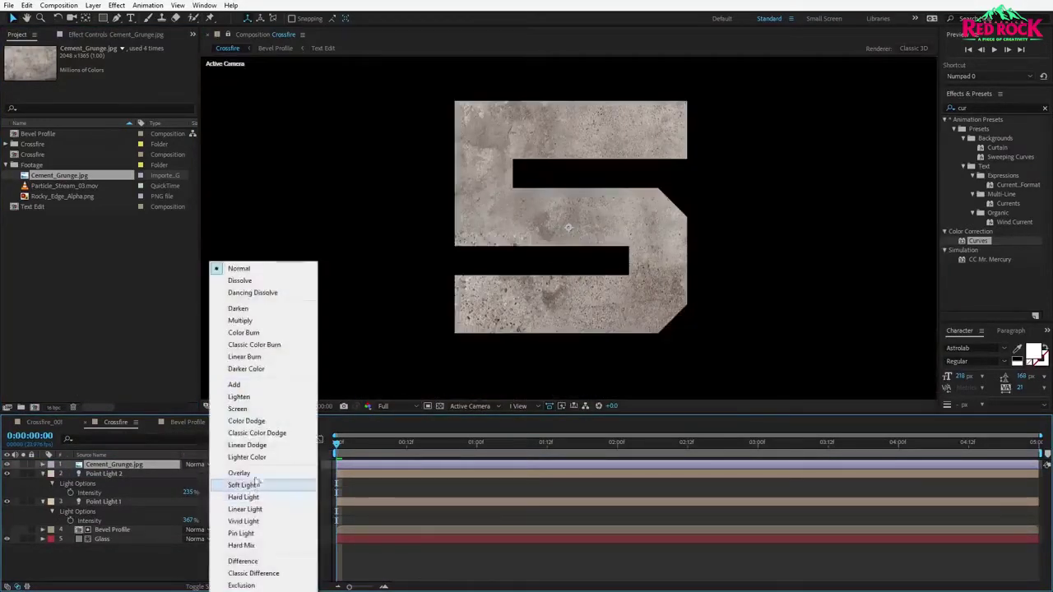
{"action": "left_click", "coordinate": [235, 474]}
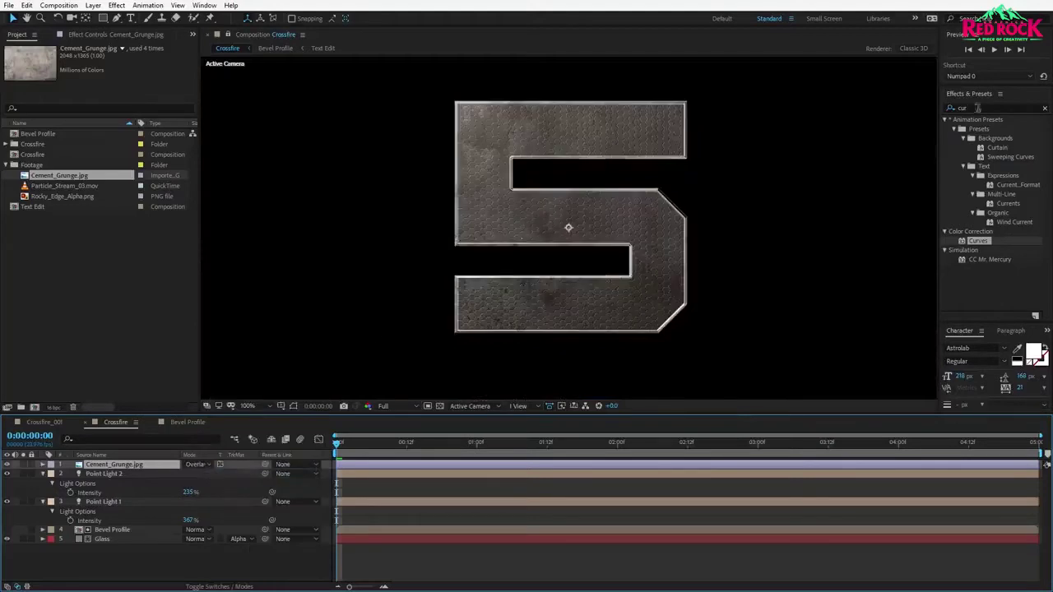
Find the Tint effect and apply it to the Cement_Grunge.jpg layer in the Crossfire composition.
{"action": "left_click_drag", "start_coordinate": [977, 107], "coordinate": [899, 110]}
{"action": "type", "text": "tint"}
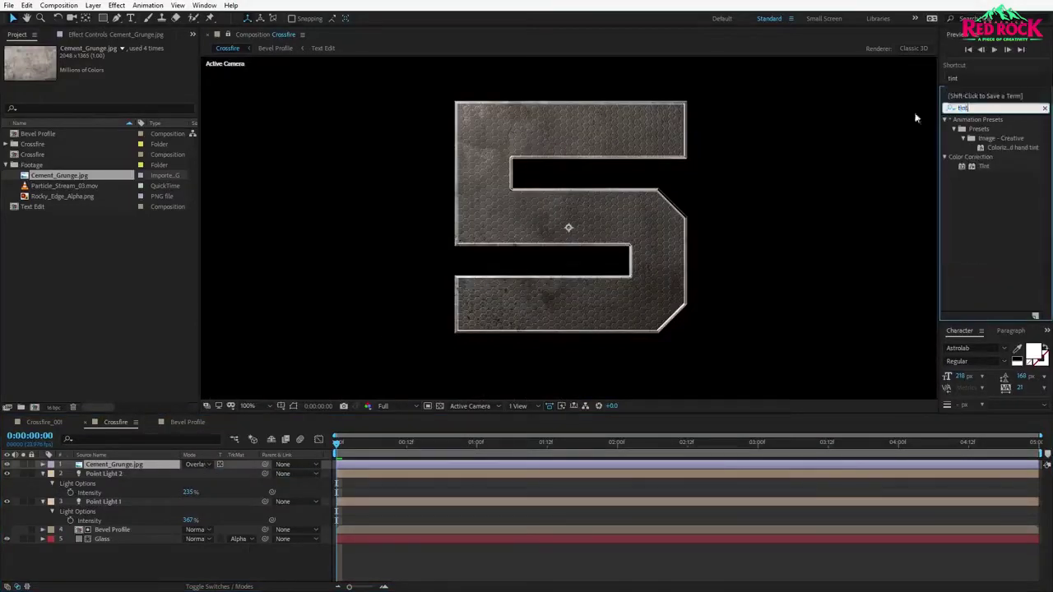
{"action": "left_click_drag", "start_coordinate": [985, 167], "coordinate": [138, 466]}
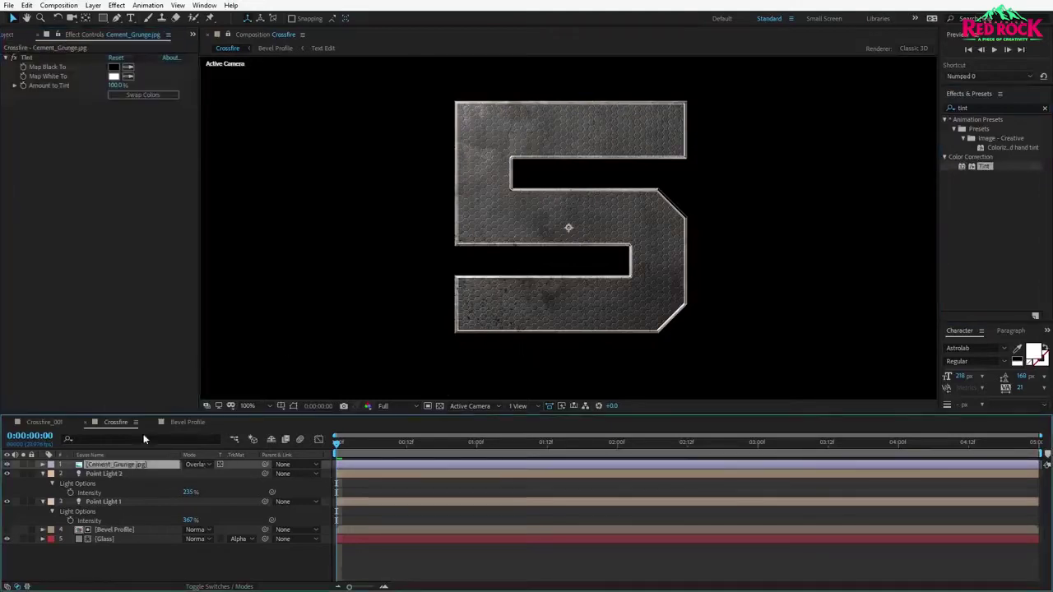
Set the opacity of the Cement_Grunge.jpg layer to 67%.
{"action": "key", "text": "t"}
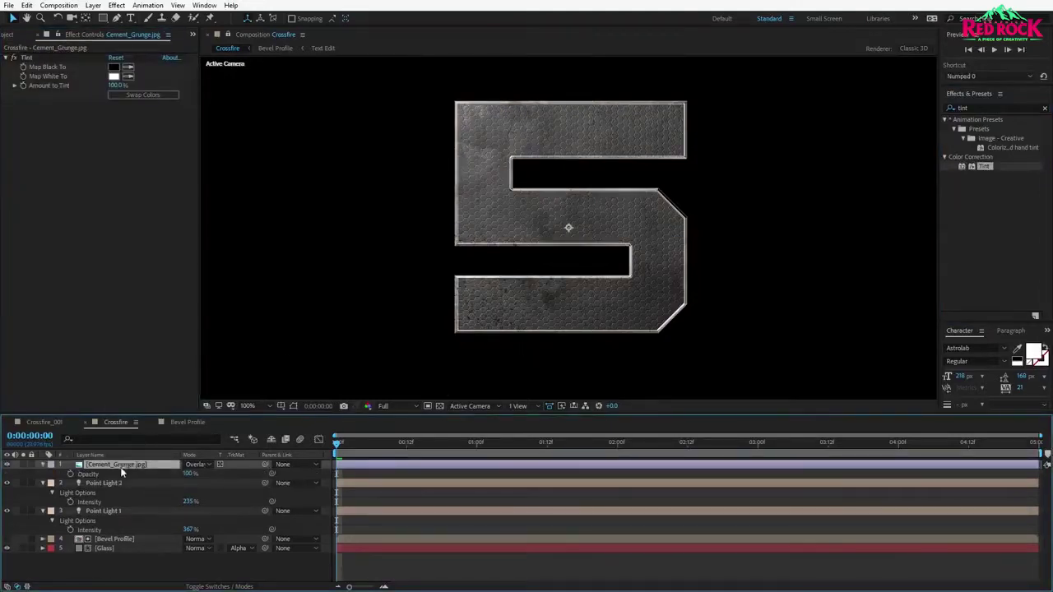
{"action": "left_click_drag", "start_coordinate": [188, 476], "coordinate": [136, 478]}
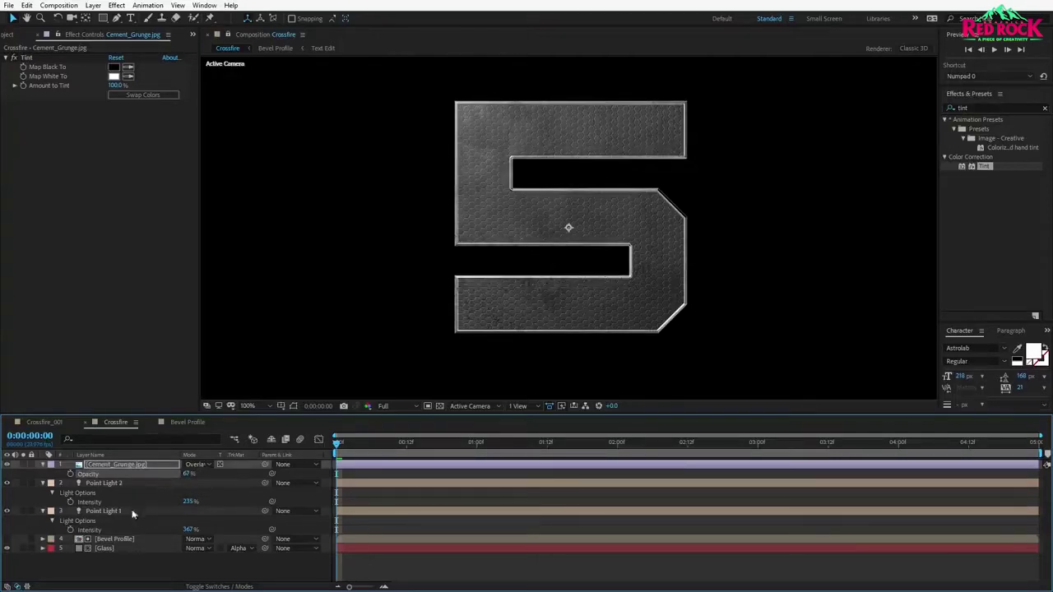
Reposition Point Light 1 closer to the "5", at about 539.5, -2.7, -96.4.
{"action": "left_click", "coordinate": [103, 510]}
{"action": "key", "text": "p"}
{"action": "scroll", "coordinate": [418, 333], "scroll_direction": "down", "scroll_amount": 1}
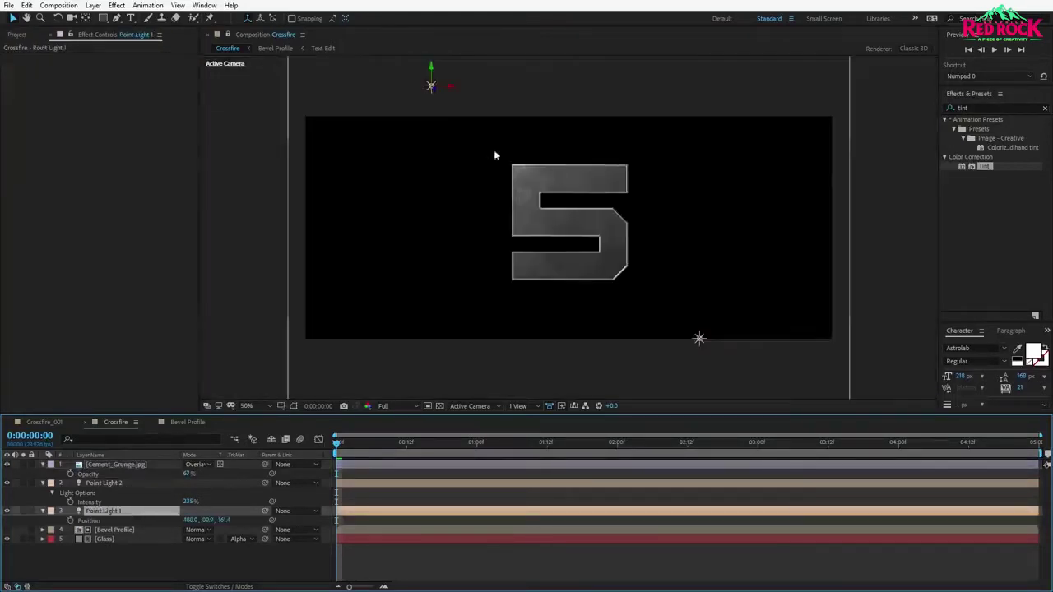
{"action": "left_click_drag", "start_coordinate": [432, 92], "coordinate": [454, 115]}
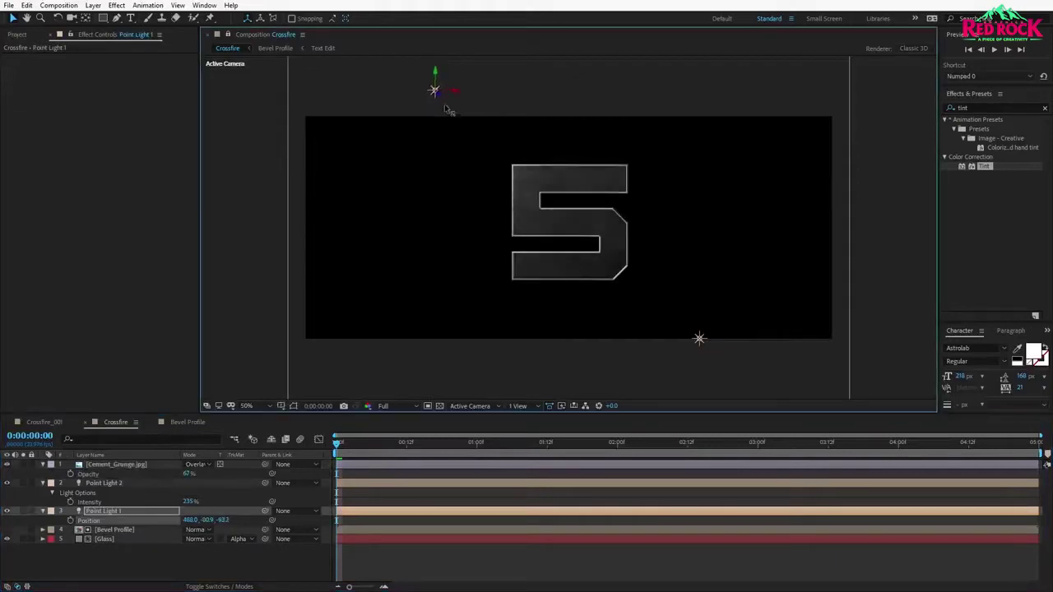
{"action": "left_click_drag", "start_coordinate": [699, 340], "coordinate": [733, 349]}
{"action": "scroll", "coordinate": [580, 309], "scroll_direction": "up", "scroll_amount": 1}
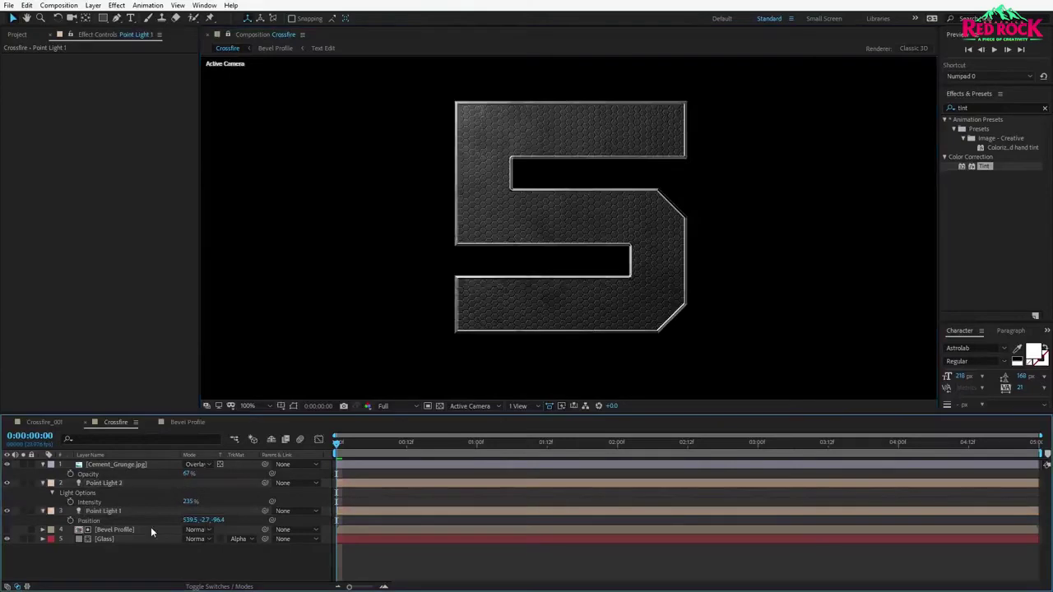
Pre-compose all layers of the Crossfire composition into a new composition named "Title Look".
{"action": "key", "text": "ctrl+a"}
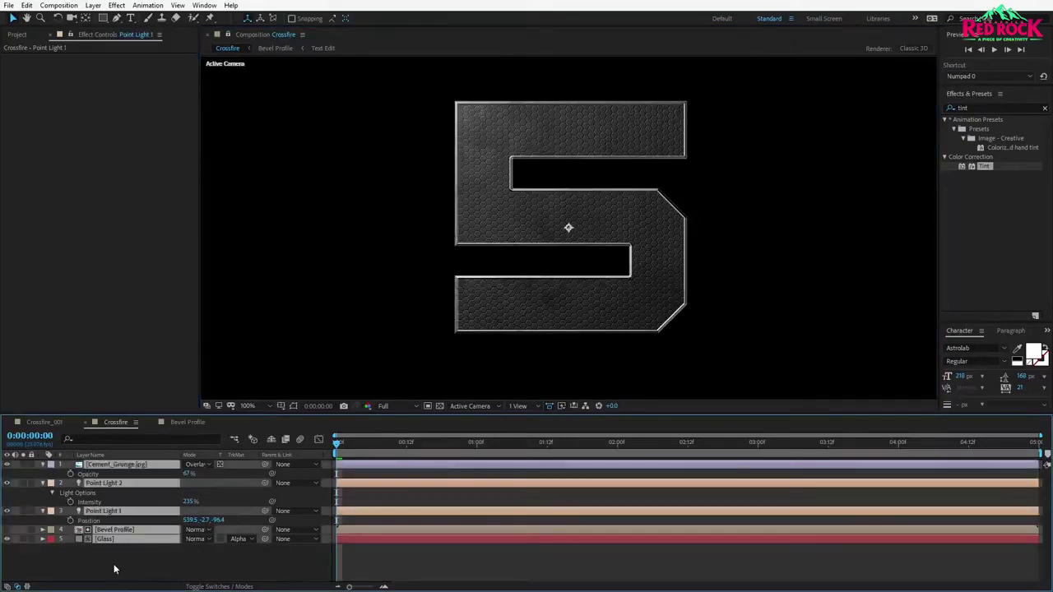
{"action": "left_click", "coordinate": [93, 6]}
{"action": "left_click", "coordinate": [125, 381]}
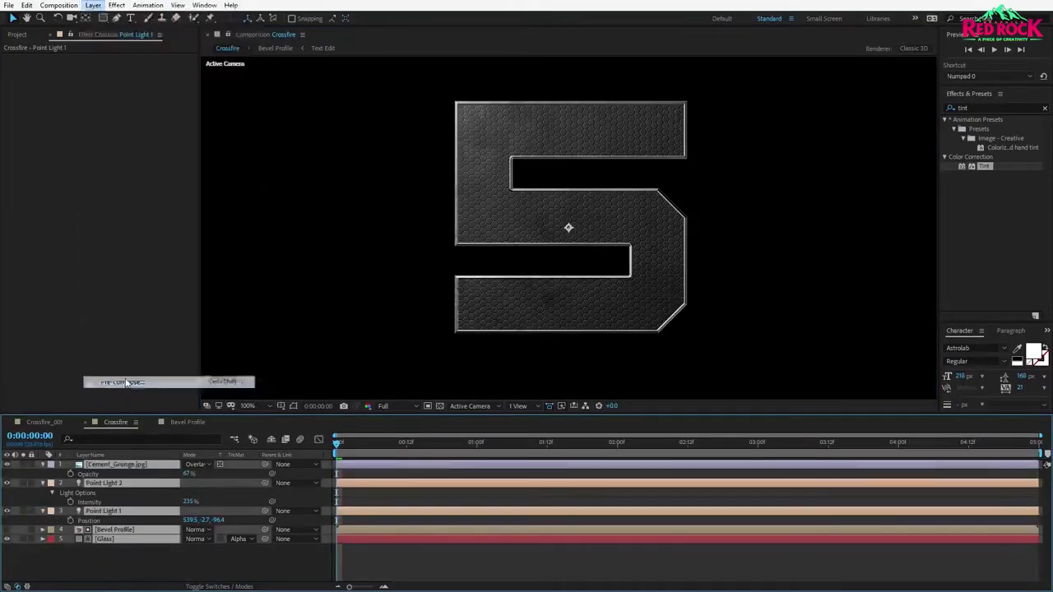
{"action": "type", "text": "Title Look"}
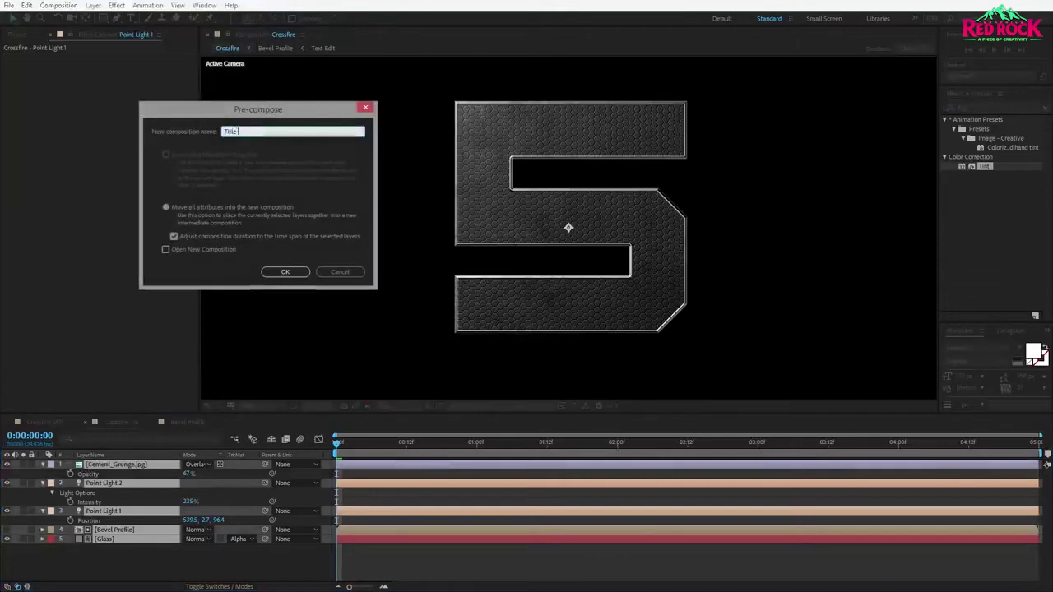
{"action": "left_click", "coordinate": [284, 271]}
Duplicate the Title Look layer and apply CC Radial Blur to the lower copy.
{"action": "key", "text": "ctrl+d"}
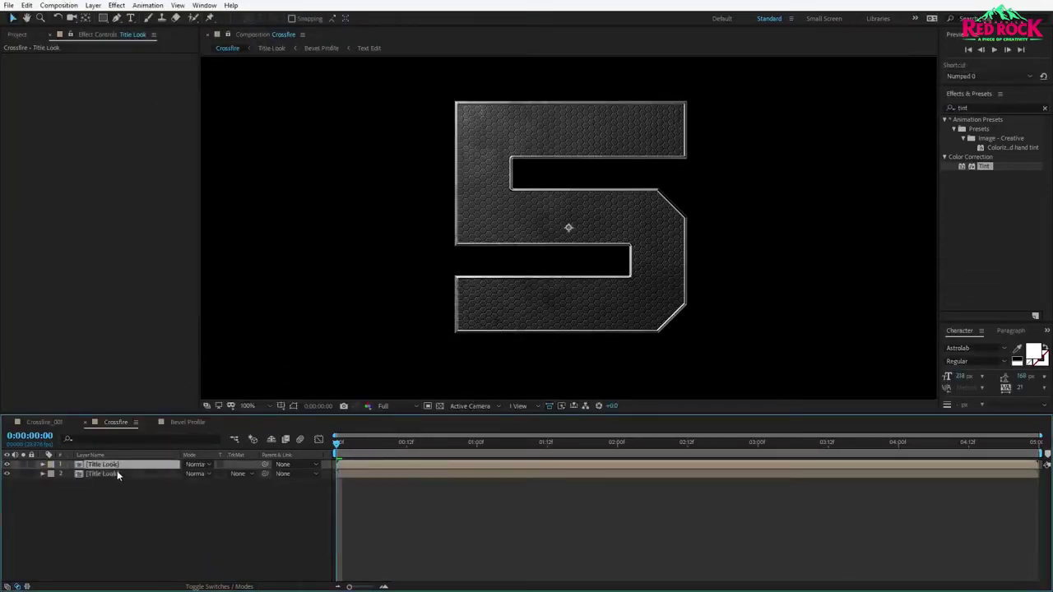
{"action": "left_click", "coordinate": [116, 476]}
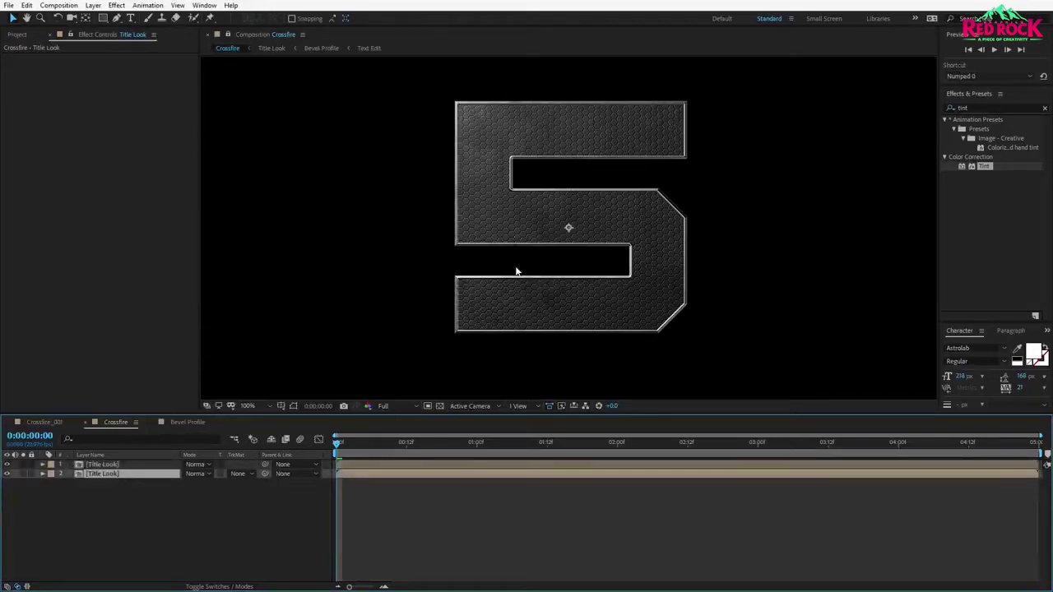
{"action": "key", "text": "ctrl+5"}
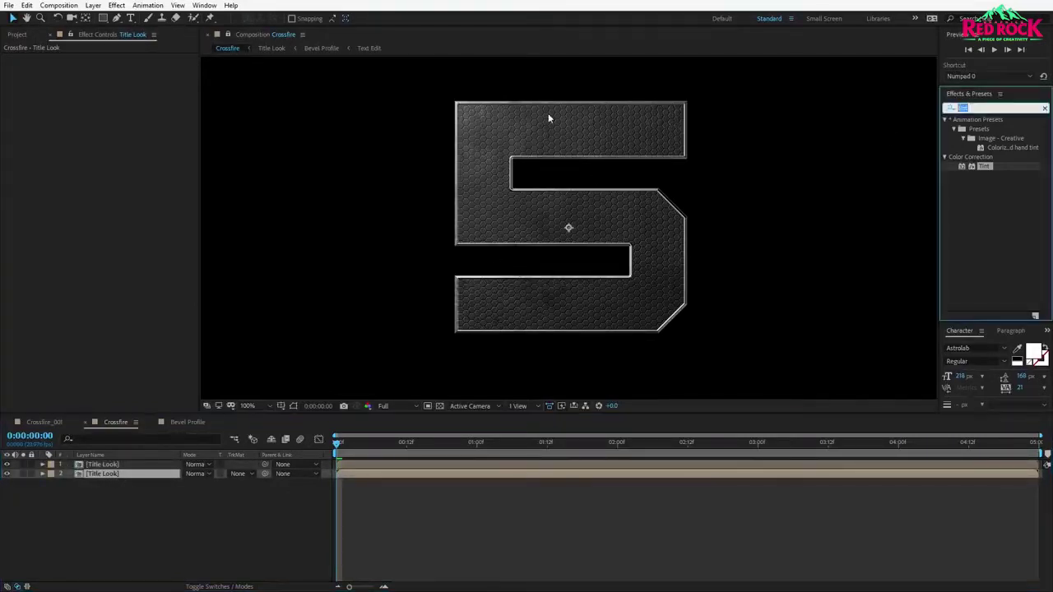
{"action": "type", "text": "Radial"}
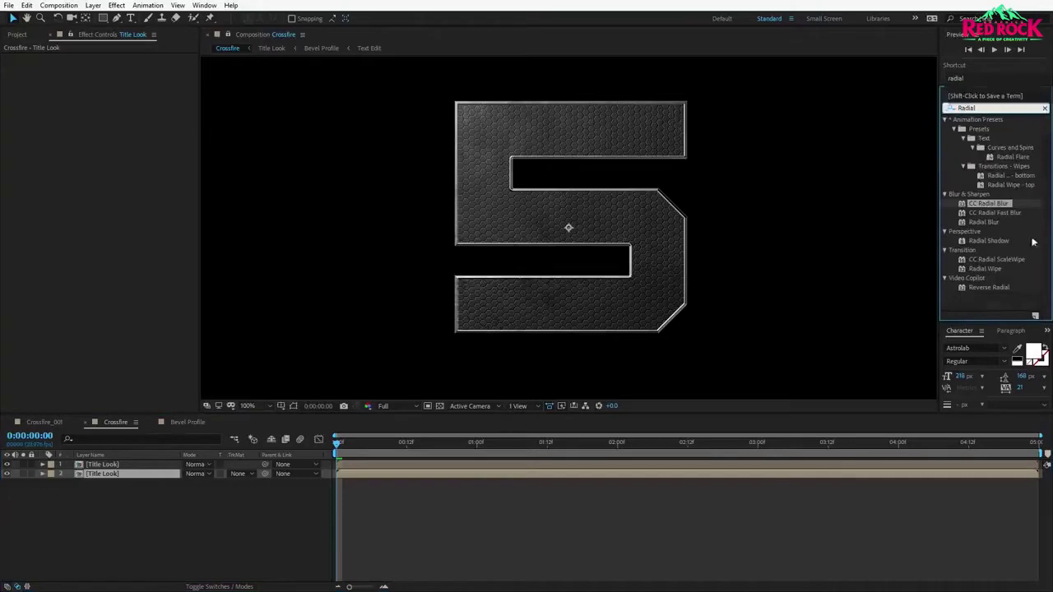
{"action": "left_click_drag", "start_coordinate": [991, 204], "coordinate": [125, 476]}
Set the CC Radial Blur type to Fading Zoom and its amount to -22.
{"action": "left_click", "coordinate": [128, 67]}
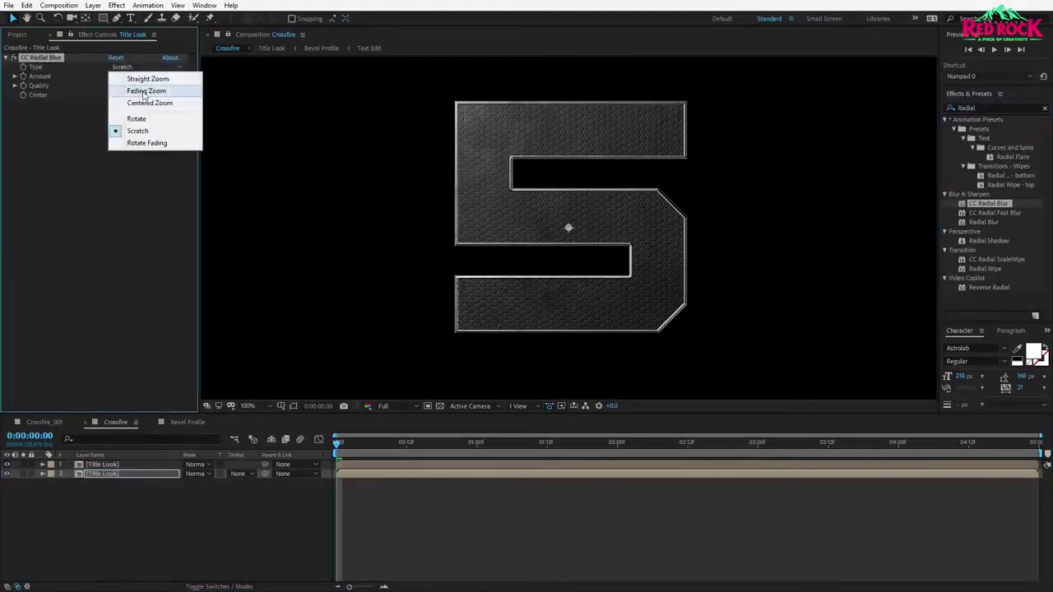
{"action": "left_click", "coordinate": [152, 91]}
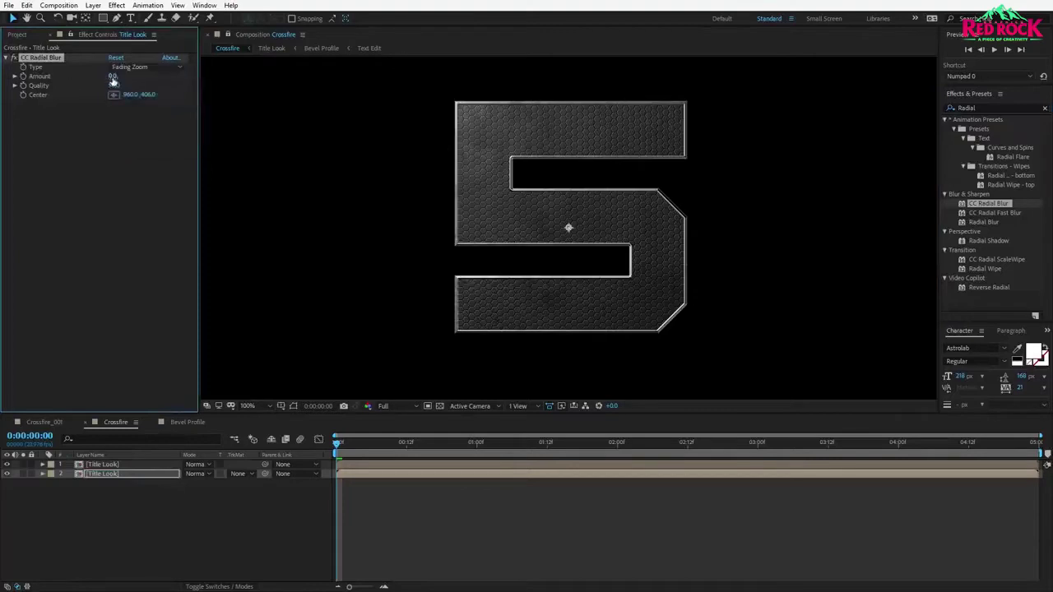
{"action": "left_click", "coordinate": [115, 76]}
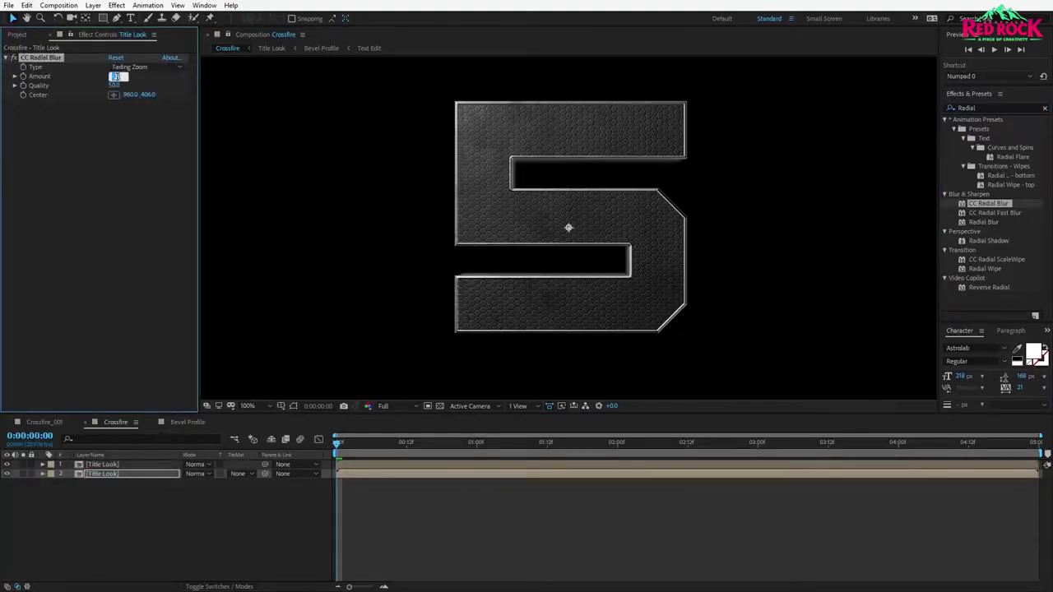
{"action": "type", "text": "-22"}
{"action": "key", "text": "Return"}
Find the Curves effect and add it to the lower Title Look layer below CC Radial Blur.
{"action": "key", "text": "ctrl+5"}
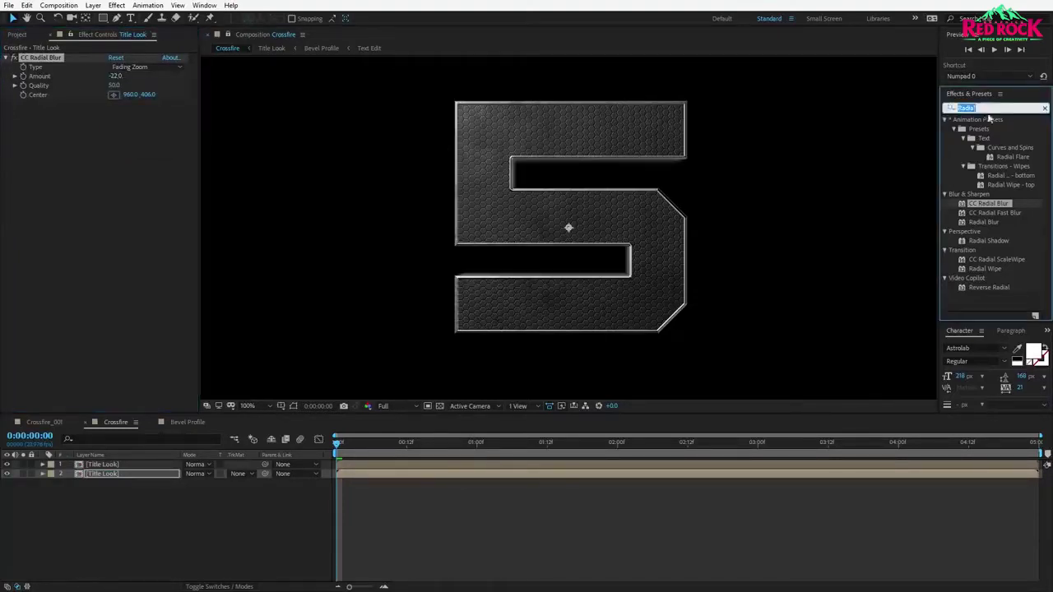
{"action": "left_click_drag", "start_coordinate": [991, 109], "coordinate": [925, 108]}
{"action": "type", "text": "curv"}
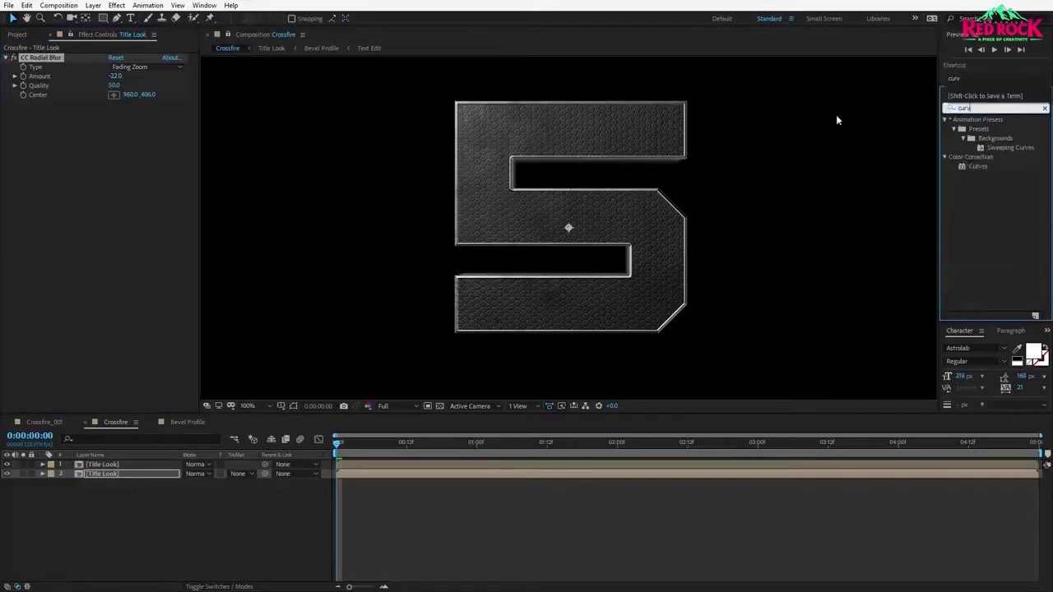
{"action": "left_click_drag", "start_coordinate": [977, 171], "coordinate": [280, 190]}
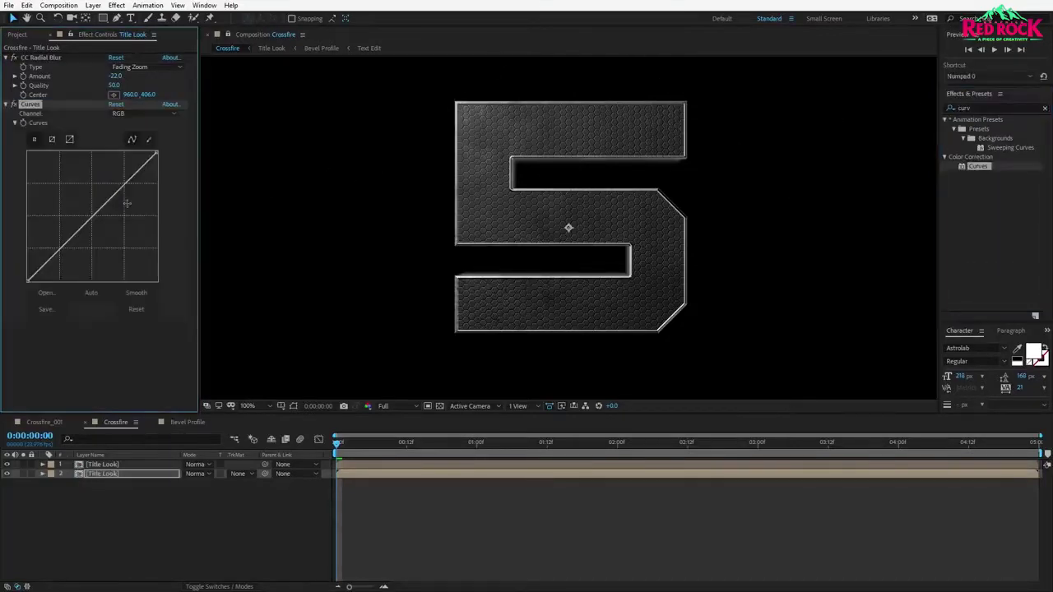
Show the transparency grid and raise the Curves effect's Alpha channel to make the blurred extrusion solid.
{"action": "left_click", "coordinate": [439, 406]}
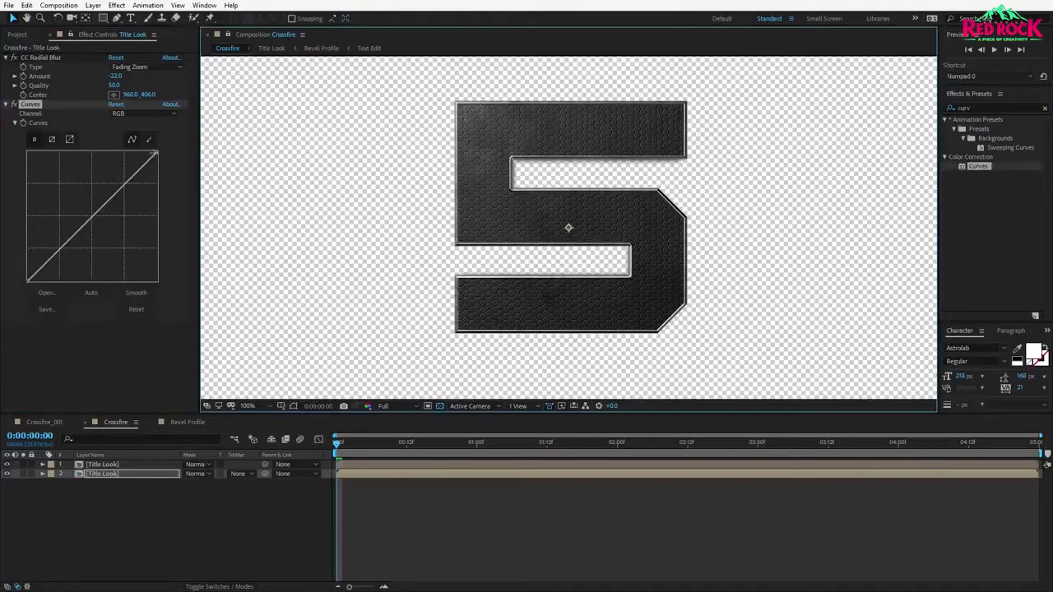
{"action": "left_click", "coordinate": [132, 114]}
{"action": "left_click", "coordinate": [134, 174]}
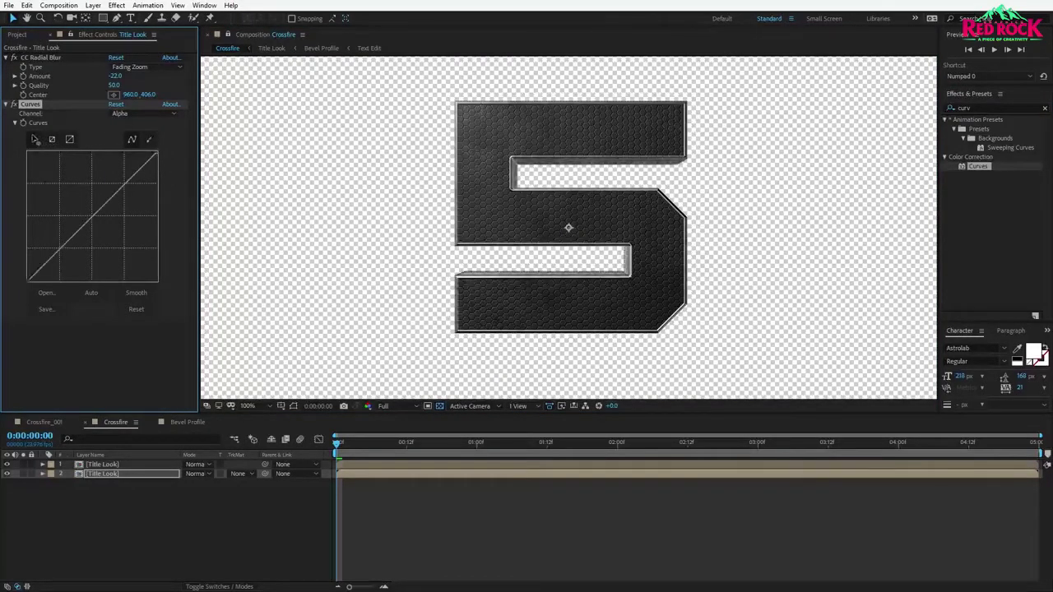
Darken the extrusion by pulling down the white end of the RGB curve, and hide the transparency grid.
{"action": "left_click", "coordinate": [124, 113]}
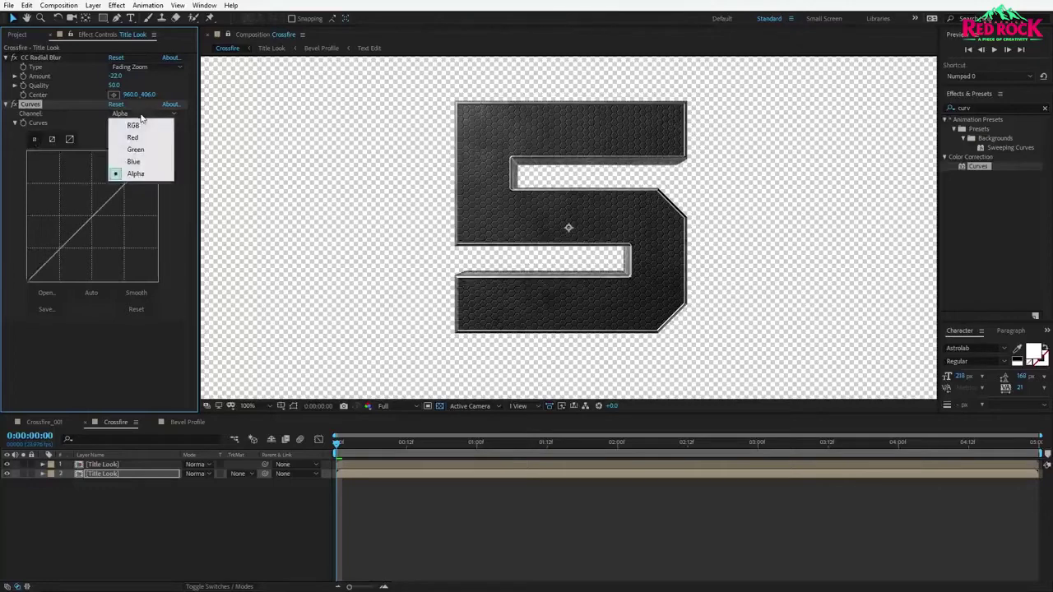
{"action": "left_click", "coordinate": [129, 126]}
{"action": "left_click_drag", "start_coordinate": [157, 154], "coordinate": [175, 245]}
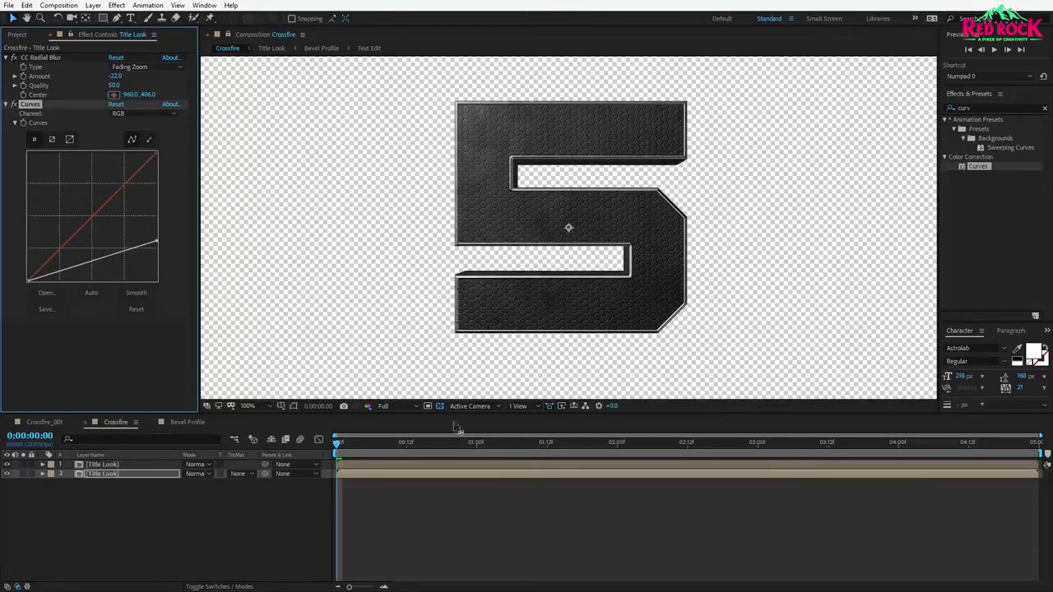
{"action": "left_click", "coordinate": [440, 407]}
Pre-compose both Title Look layers into a new composition named "Type".
{"action": "key", "text": "ctrl+a"}
{"action": "left_click", "coordinate": [111, 493]}
{"action": "left_click", "coordinate": [114, 466]}
{"action": "left_click", "coordinate": [116, 474], "text": "shift"}
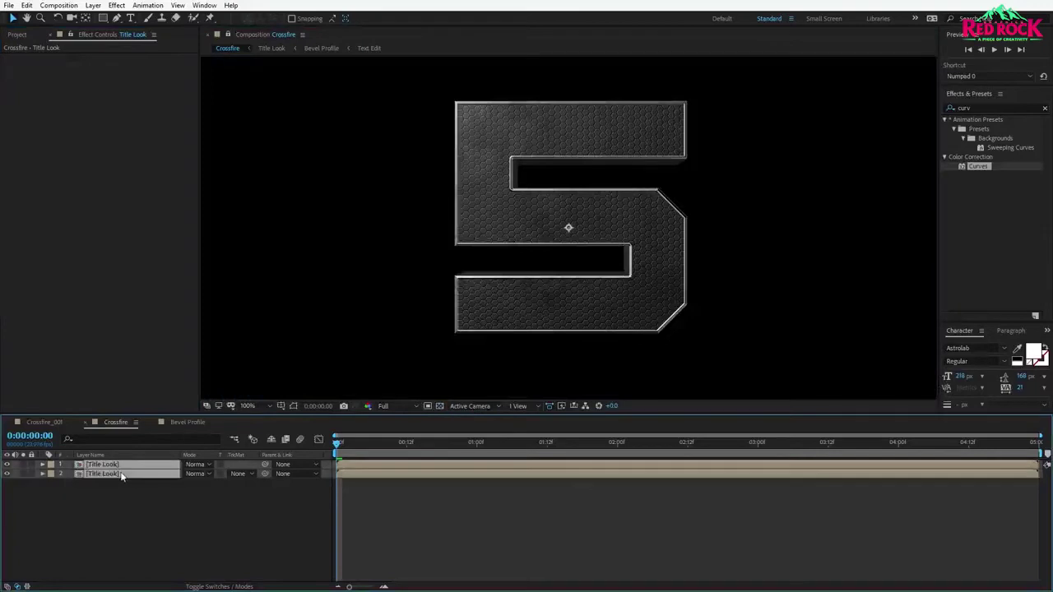
{"action": "left_click", "coordinate": [93, 5]}
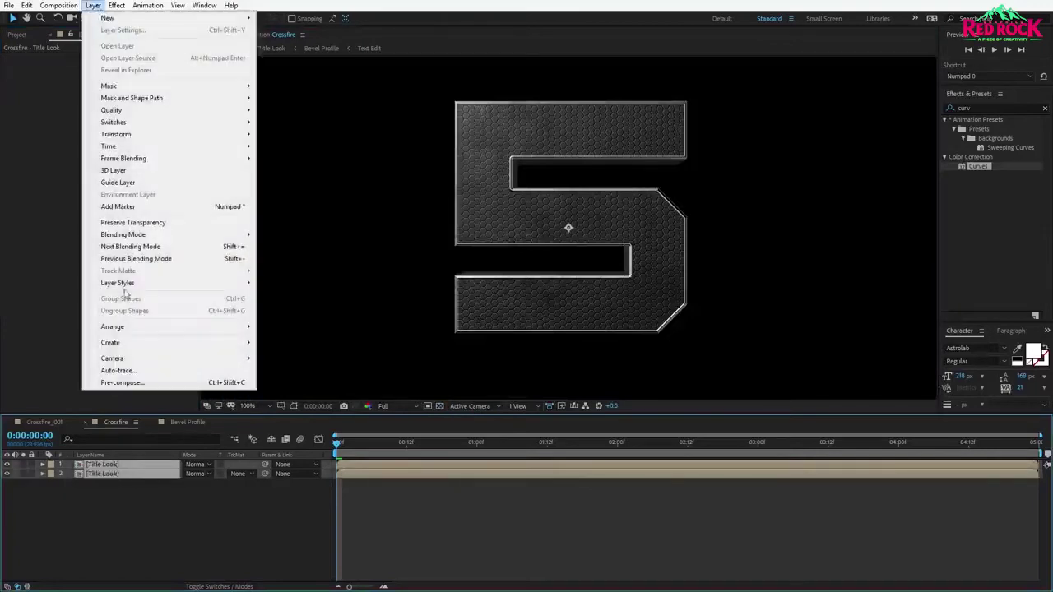
{"action": "left_click", "coordinate": [131, 382]}
{"action": "type", "text": "Type"}
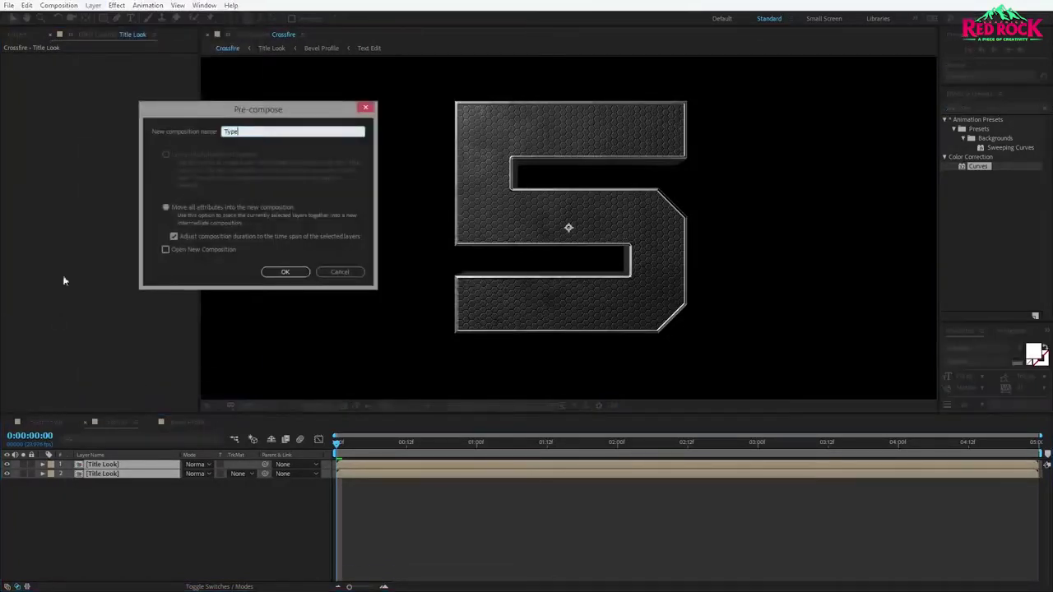
{"action": "left_click", "coordinate": [285, 271]}
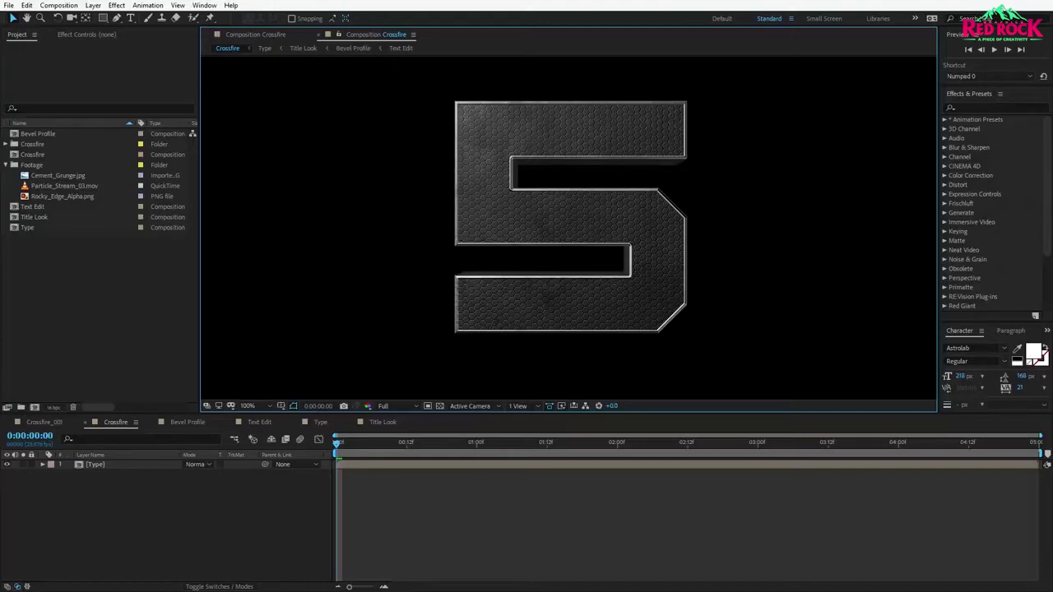
Create a gray solid named "SLICE" in Crossfire, 1920 px wide and 50 px high.
{"action": "left_click", "coordinate": [93, 5]}
{"action": "mouse_move", "coordinate": [115, 16]}
{"action": "left_click", "coordinate": [288, 24]}
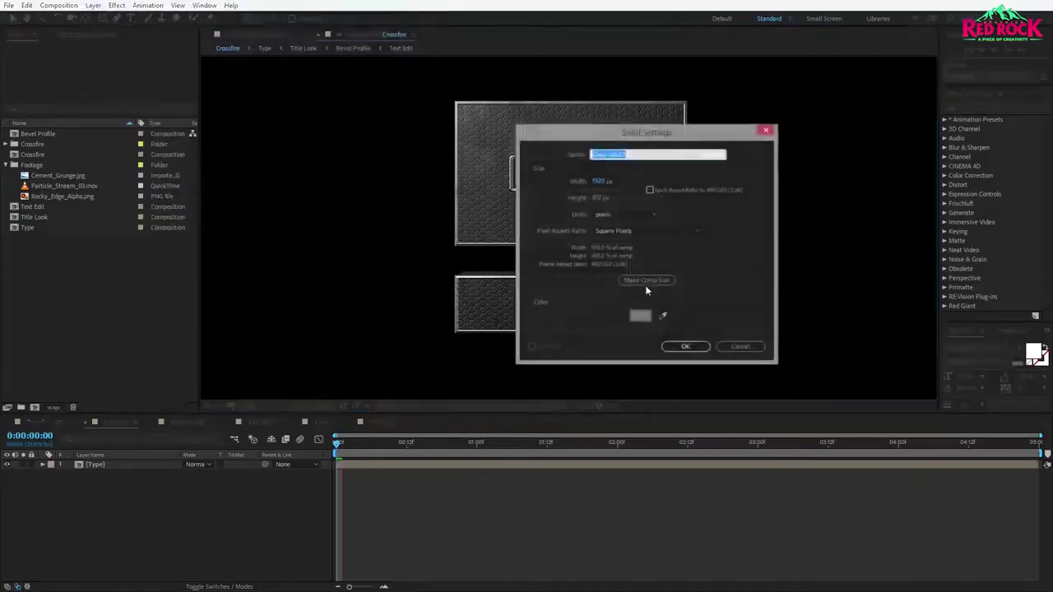
{"action": "left_click", "coordinate": [599, 199]}
{"action": "type", "text": "50"}
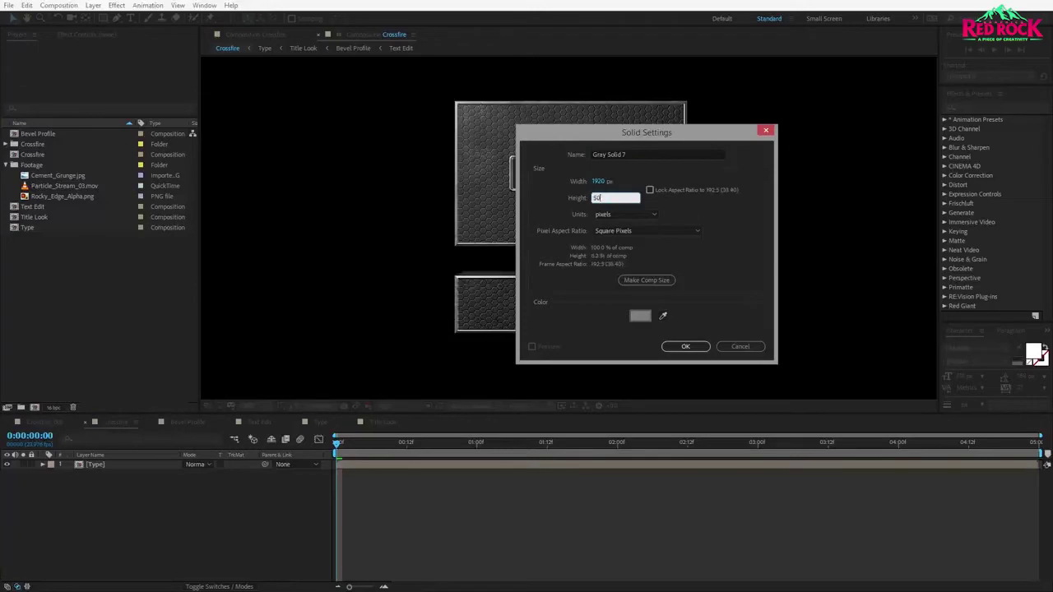
{"action": "left_click", "coordinate": [651, 154]}
{"action": "type", "text": "SLICE"}
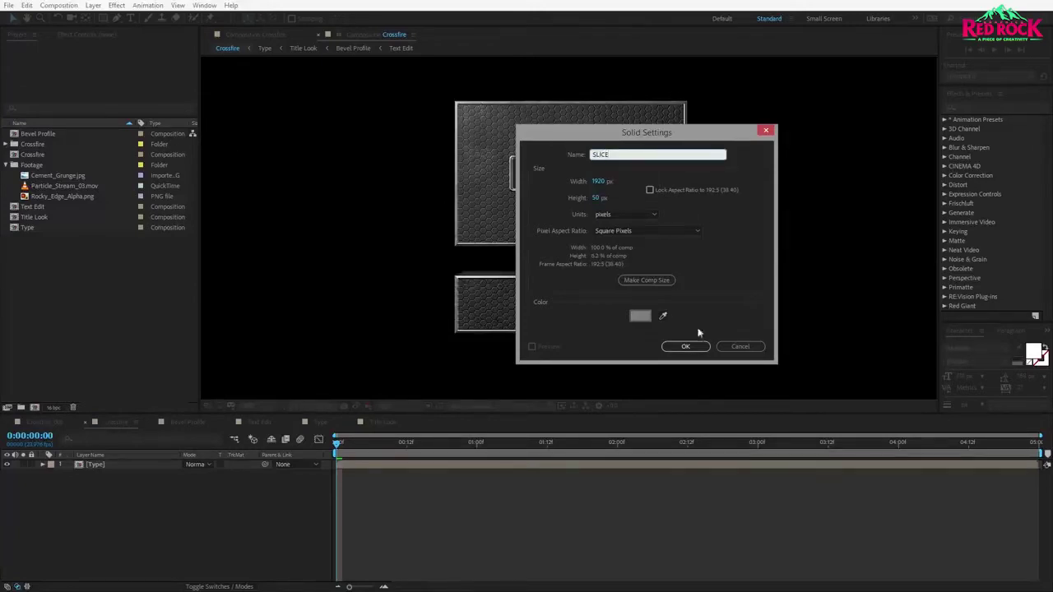
{"action": "left_click", "coordinate": [687, 346]}
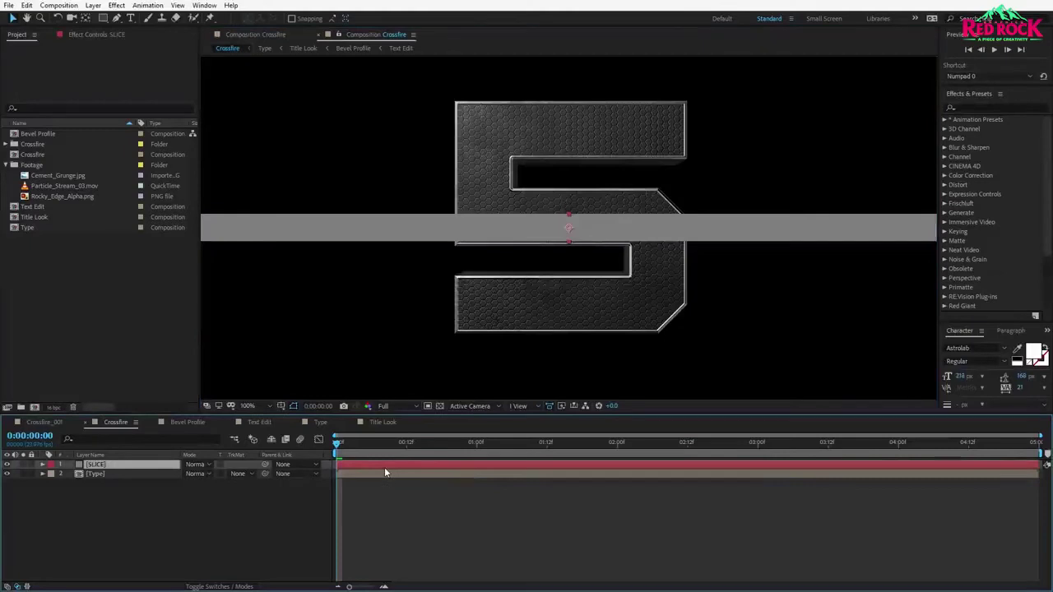
Pre-compose the SLICE solid as "SLICE", leaving all attributes in Crossfire, and open the new composition.
{"action": "left_click", "coordinate": [92, 5]}
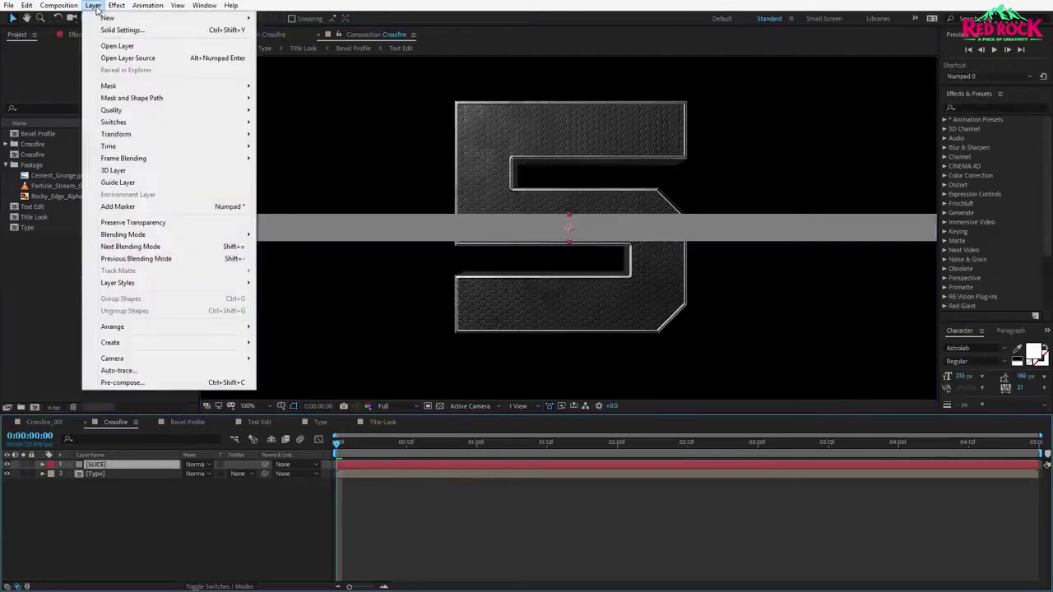
{"action": "left_click", "coordinate": [164, 382]}
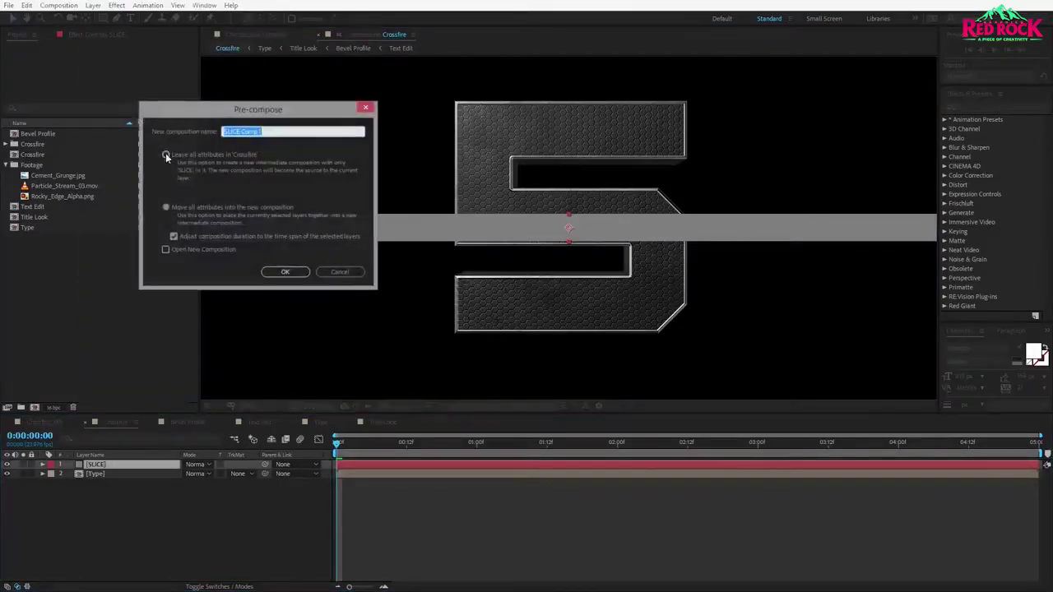
{"action": "left_click", "coordinate": [165, 155]}
{"action": "left_click_drag", "start_coordinate": [271, 132], "coordinate": [244, 133]}
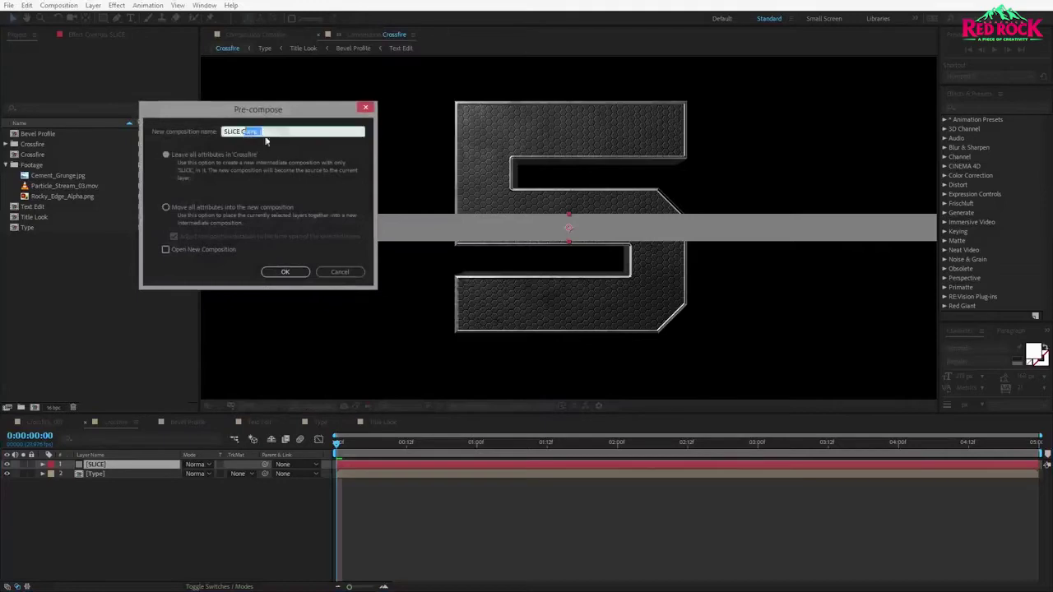
{"action": "key", "text": "BackSpace"}
{"action": "key", "text": "BackSpace"}
{"action": "left_click", "coordinate": [284, 272]}
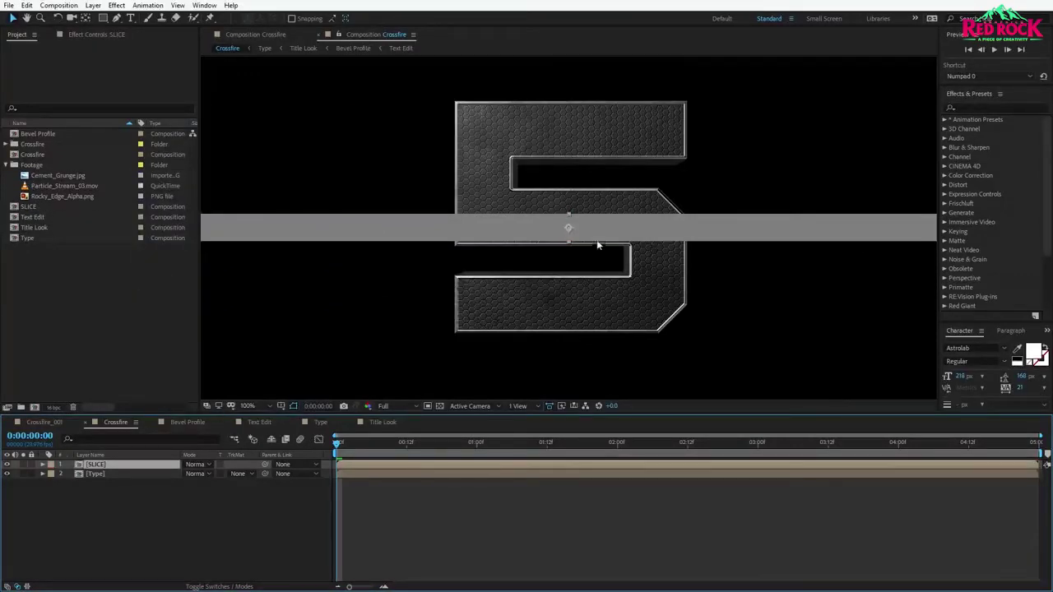
{"action": "double_click", "coordinate": [97, 466]}
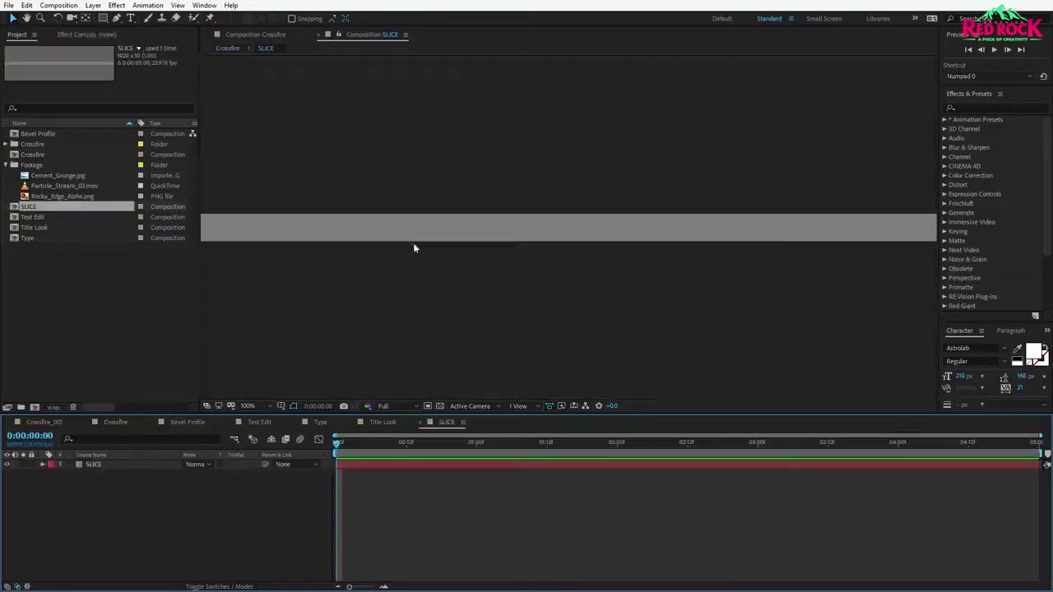
Add a full-size rectangular mask to the SLICE layer and set its Mask Expansion to -6 pixels.
{"action": "double_click", "coordinate": [103, 18]}
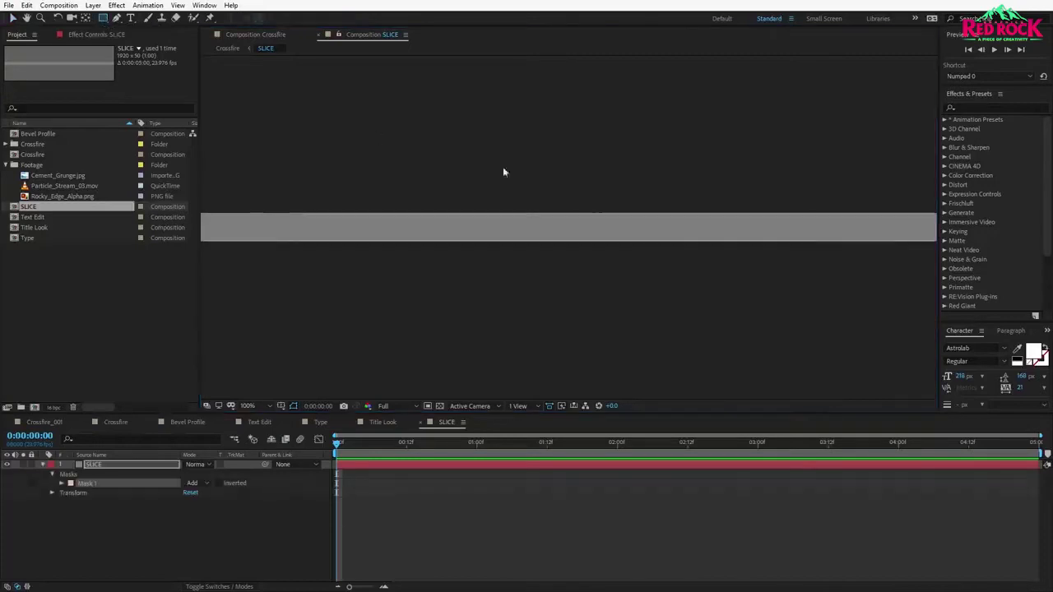
{"action": "key", "text": "comma"}
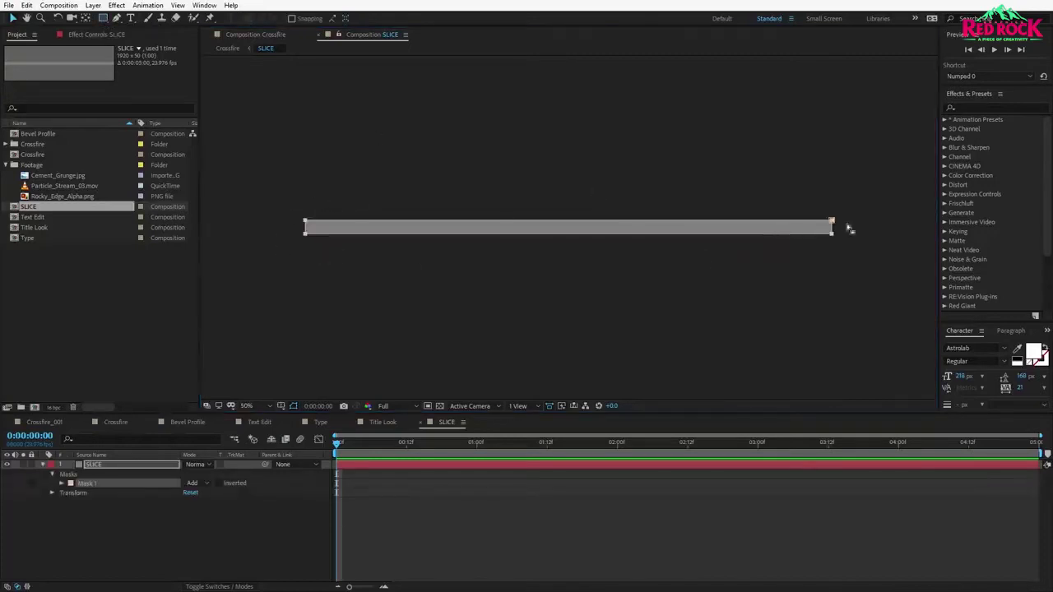
{"action": "left_click", "coordinate": [60, 483]}
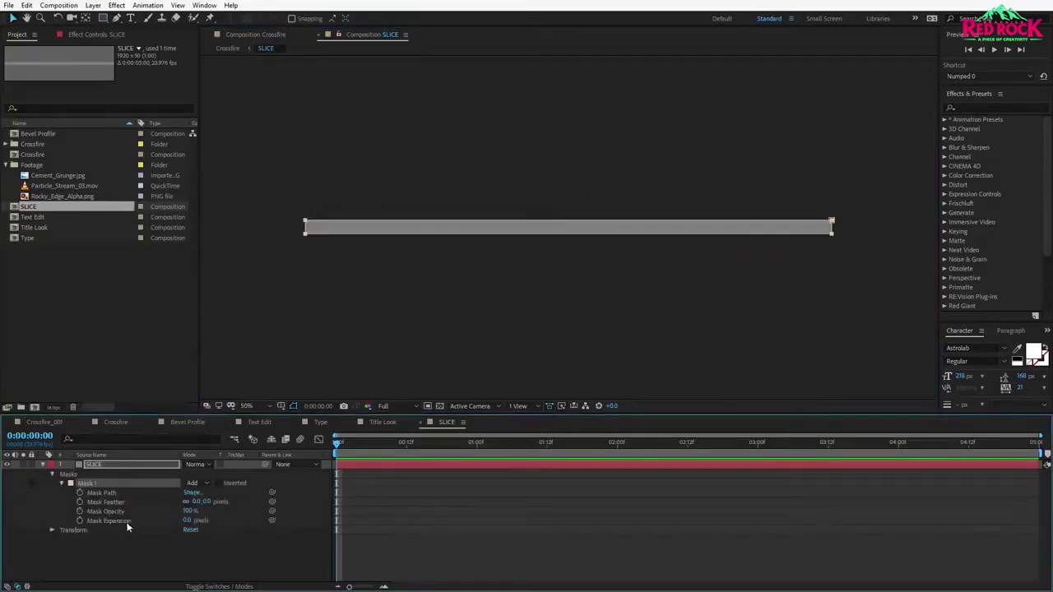
{"action": "mouse_move", "coordinate": [183, 522]}
{"action": "left_mouse_down"}
{"action": "mouse_move", "coordinate": [164, 523]}
{"action": "mouse_move", "coordinate": [196, 530]}
{"action": "left_mouse_up"}
{"action": "key", "text": "period"}
{"action": "key", "text": "period"}
{"action": "left_click", "coordinate": [189, 520]}
{"action": "type", "text": "-6"}
{"action": "key", "text": "Return"}
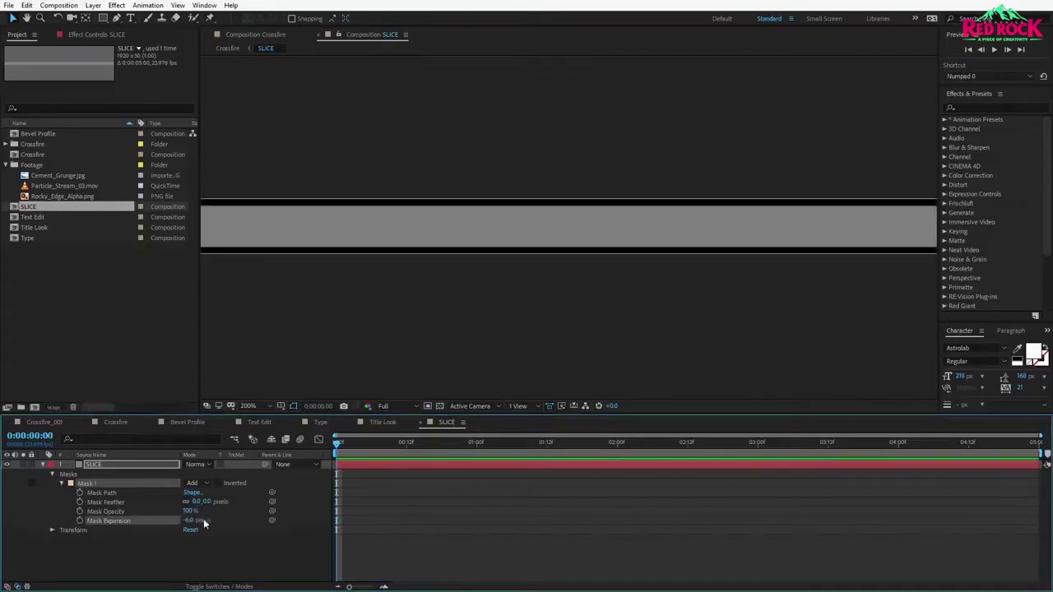
Find the Roughen Edges effect and apply it to the masked SLICE layer.
{"action": "key", "text": "comma"}
{"action": "left_click", "coordinate": [978, 108]}
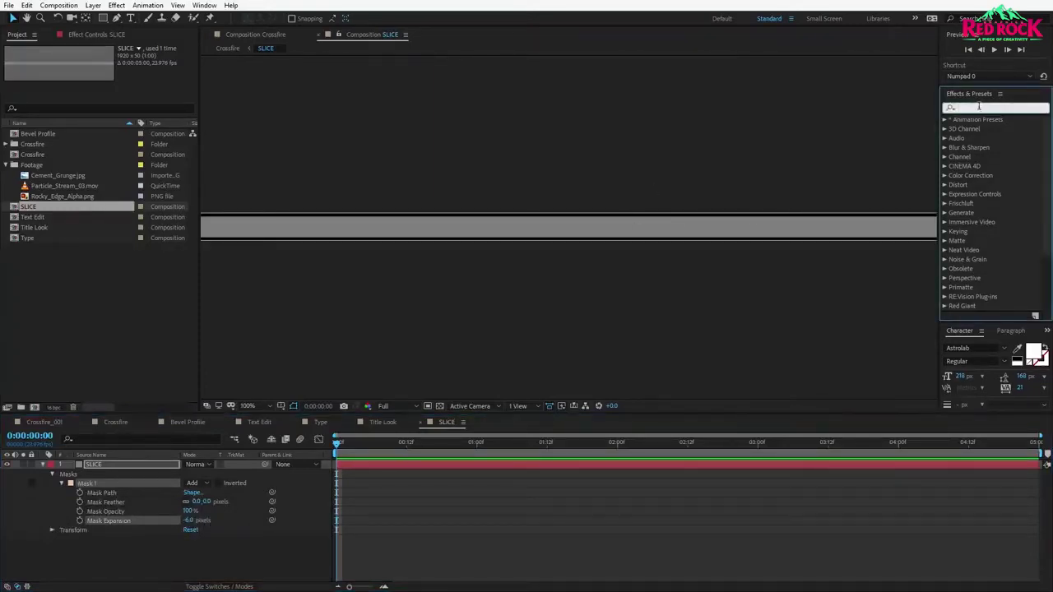
{"action": "type", "text": "rough"}
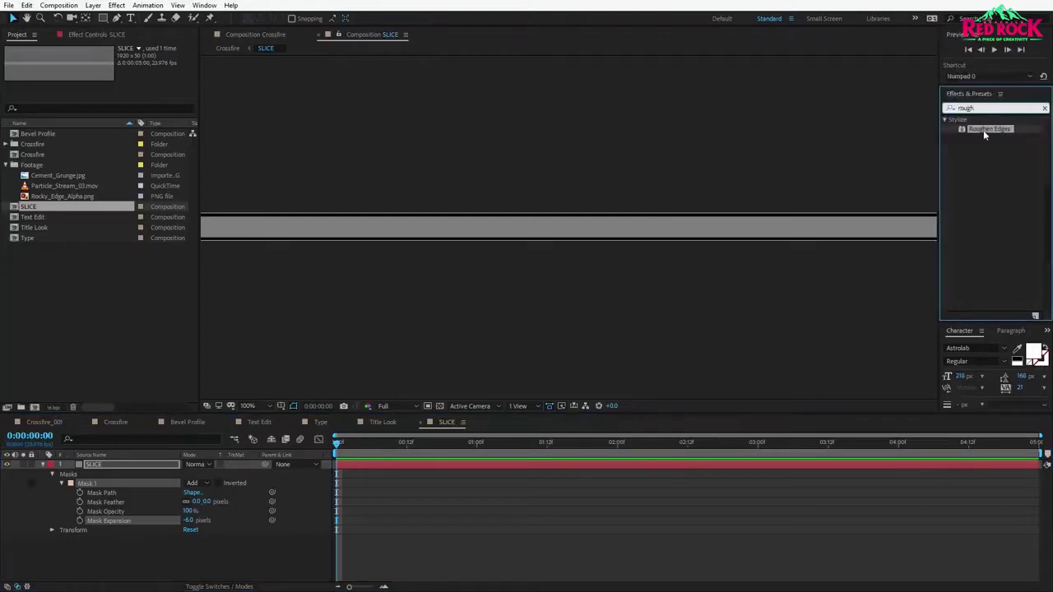
{"action": "left_click_drag", "start_coordinate": [985, 129], "coordinate": [532, 237]}
{"action": "key", "text": "period"}
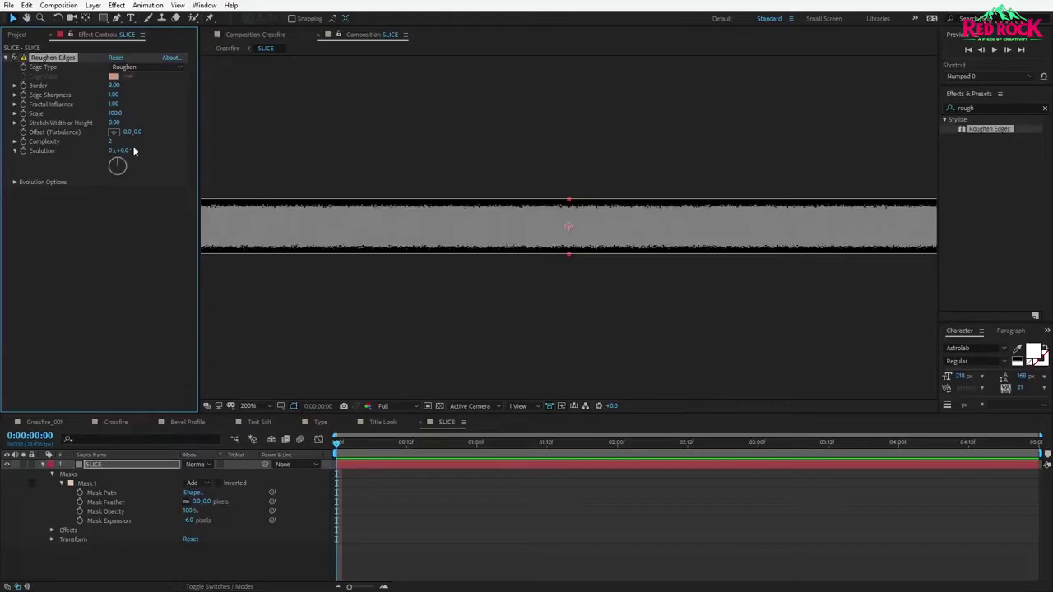
Set the Roughen Edges Border to 14 and its Scale to about 472.
{"action": "left_click", "coordinate": [113, 86]}
{"action": "type", "text": "14"}
{"action": "key", "text": "Return"}
{"action": "left_click_drag", "start_coordinate": [116, 114], "coordinate": [318, 112]}
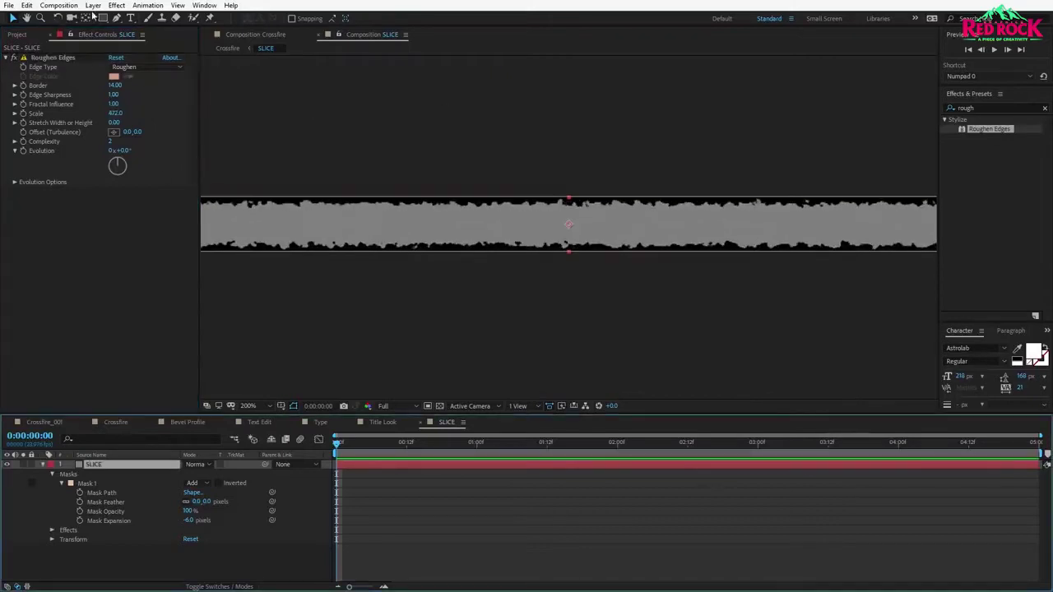
Pre-compose the roughened SLICE layer as "SLICE Roughen", moving all attributes into the new composition.
{"action": "left_click", "coordinate": [93, 6]}
{"action": "left_click", "coordinate": [134, 383]}
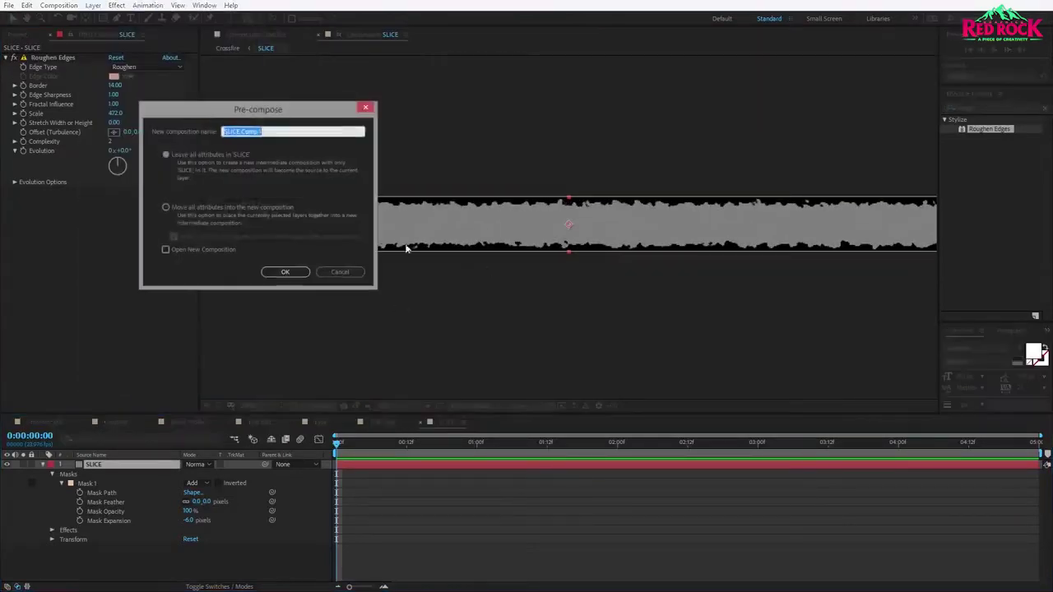
{"action": "left_click", "coordinate": [300, 128]}
{"action": "left_click", "coordinate": [284, 131]}
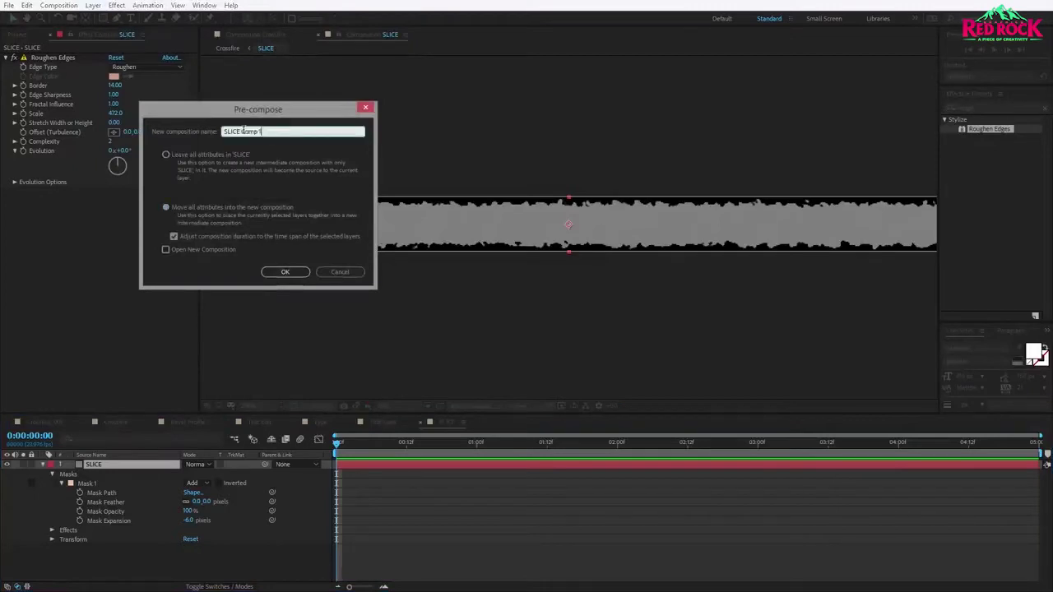
{"action": "left_click_drag", "start_coordinate": [242, 132], "coordinate": [525, 125]}
{"action": "type", "text": "Roughen"}
{"action": "left_click", "coordinate": [285, 272]}
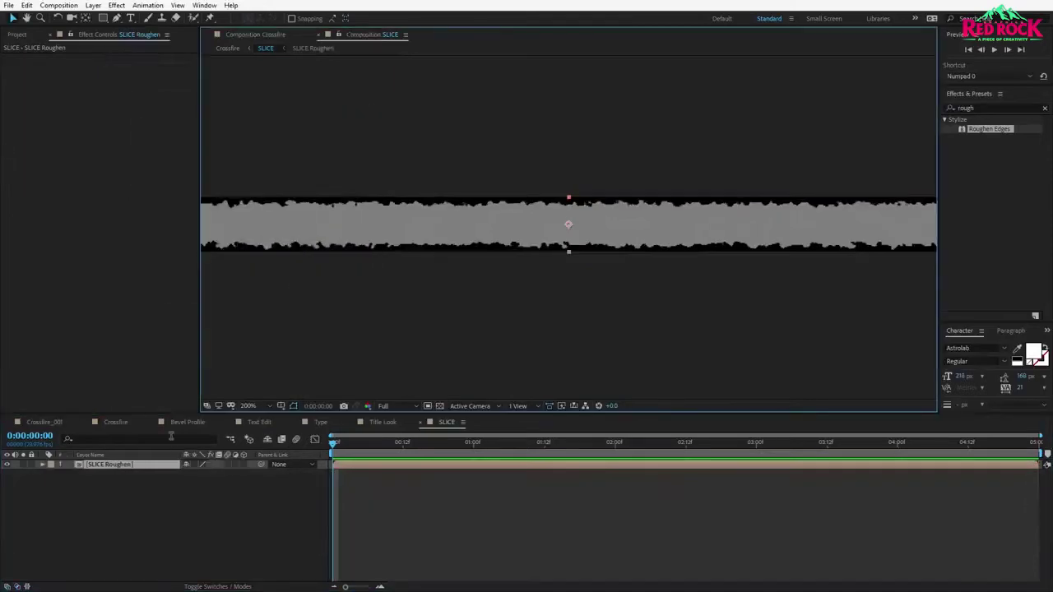
In the Crossfire composition, give the SLICE layer a yellow label and hide the layer.
{"action": "left_click", "coordinate": [115, 422]}
{"action": "left_click", "coordinate": [575, 223]}
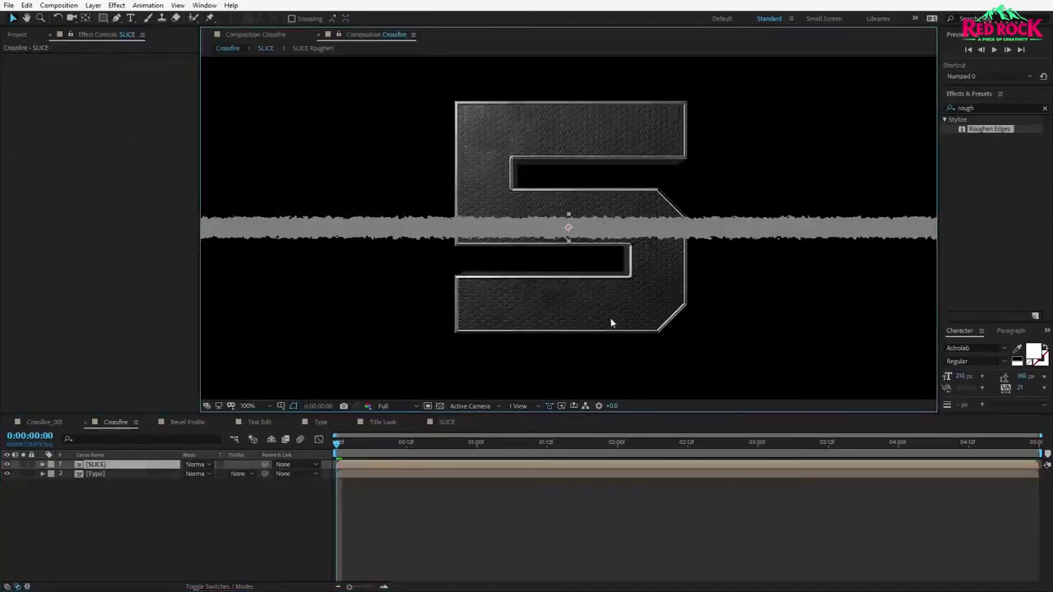
{"action": "scroll", "coordinate": [610, 321], "scroll_direction": "down", "scroll_amount": 1}
{"action": "key", "text": "F4"}
{"action": "left_click", "coordinate": [50, 467]}
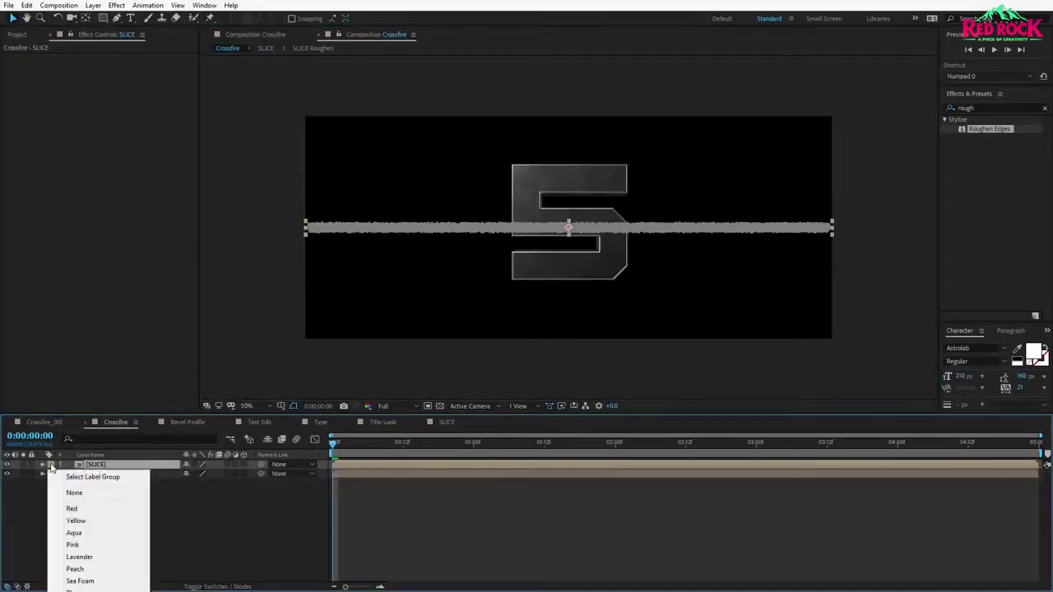
{"action": "left_click", "coordinate": [86, 521]}
{"action": "left_click", "coordinate": [55, 486]}
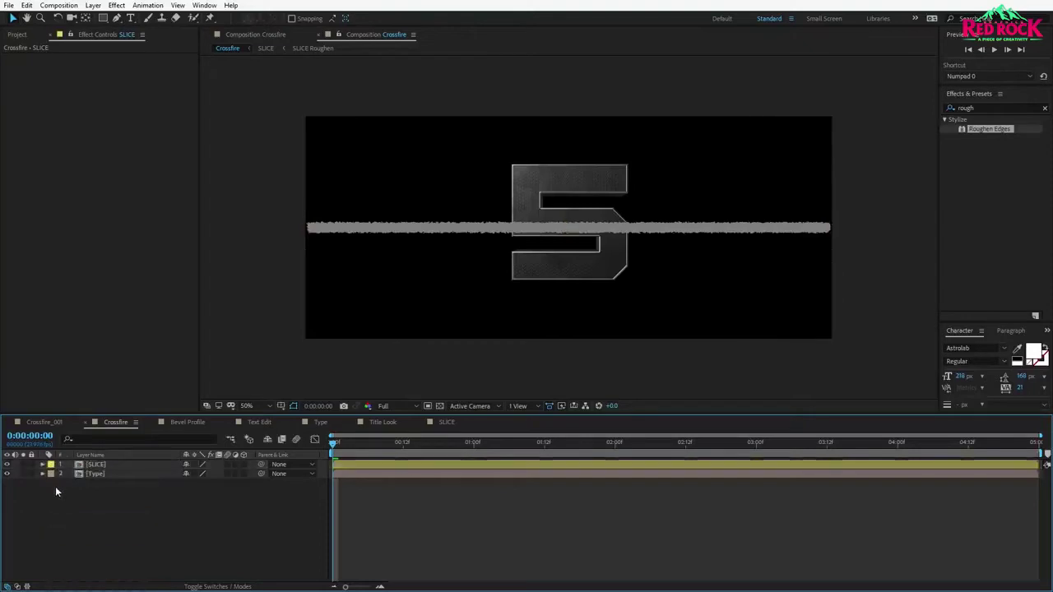
{"action": "left_click", "coordinate": [7, 465]}
Select the Type layer in Crossfire and search the effects for "set".
{"action": "left_click", "coordinate": [97, 474]}
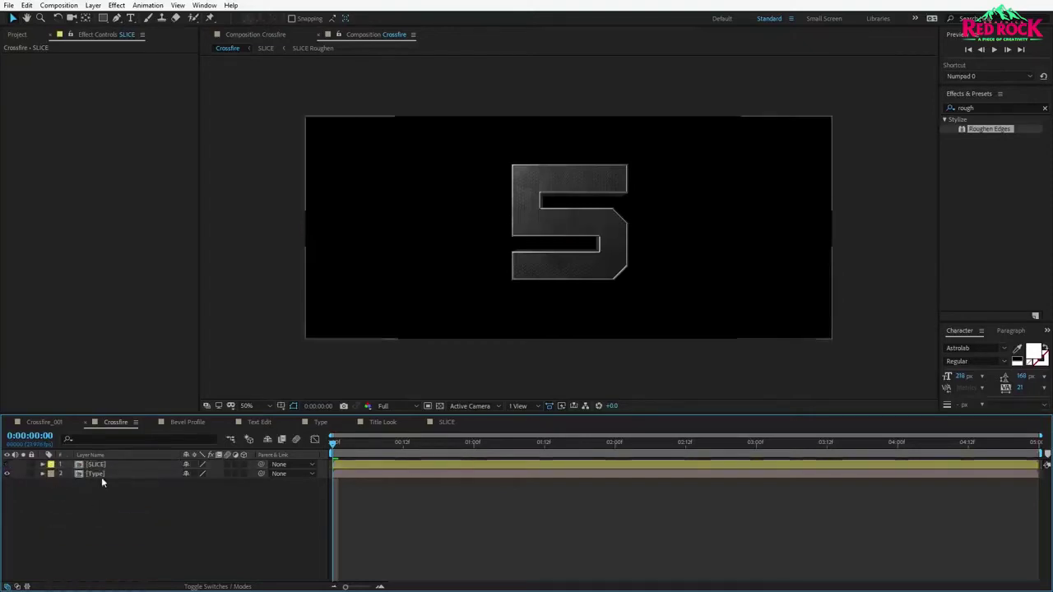
{"action": "left_click", "coordinate": [1044, 107]}
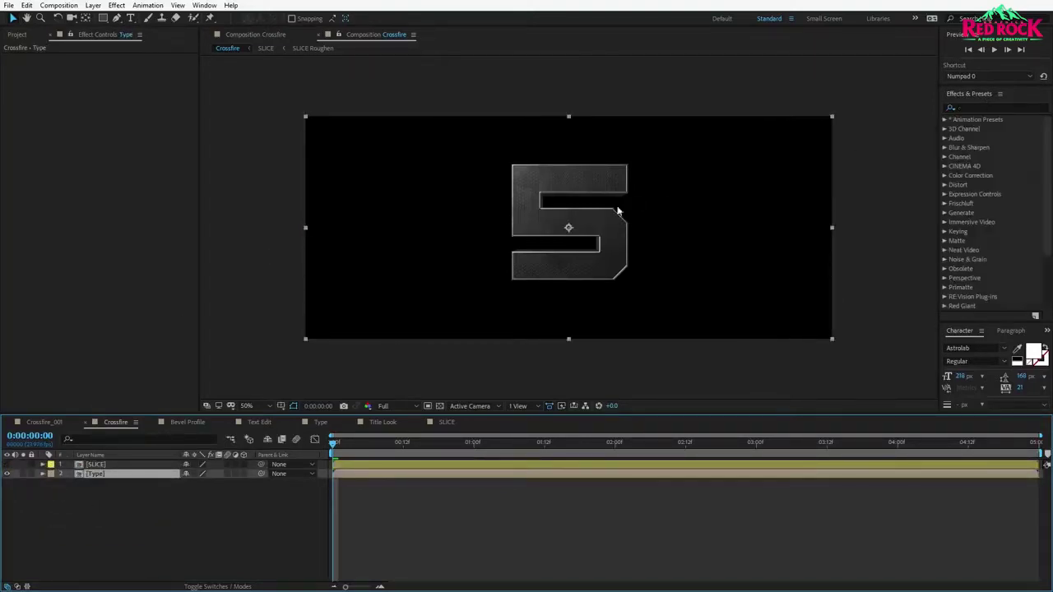
{"action": "scroll", "coordinate": [642, 251], "scroll_direction": "up", "scroll_amount": 1}
{"action": "left_click", "coordinate": [980, 106]}
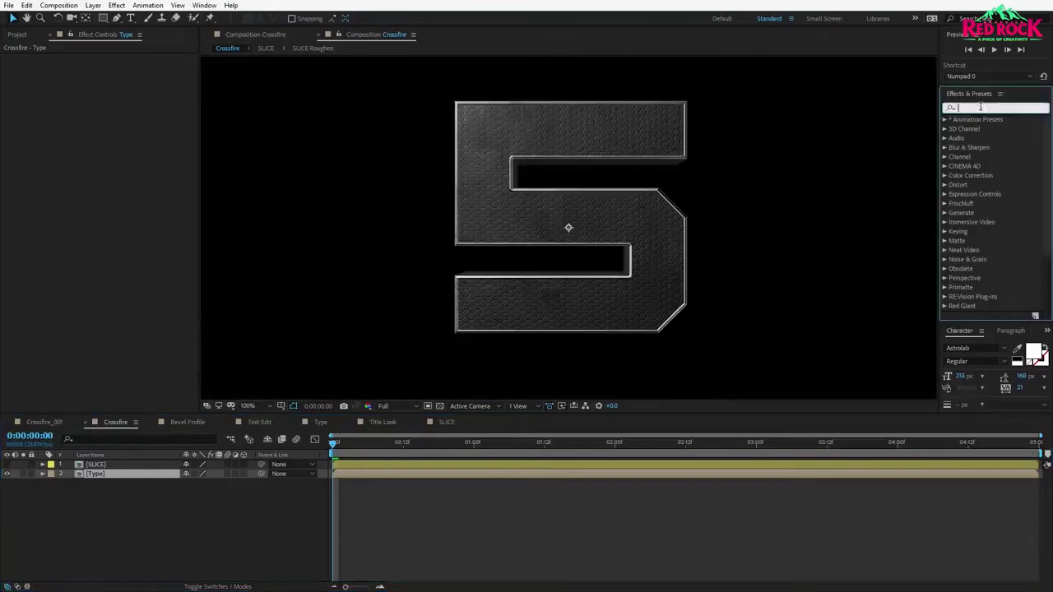
{"action": "type", "text": "set"}
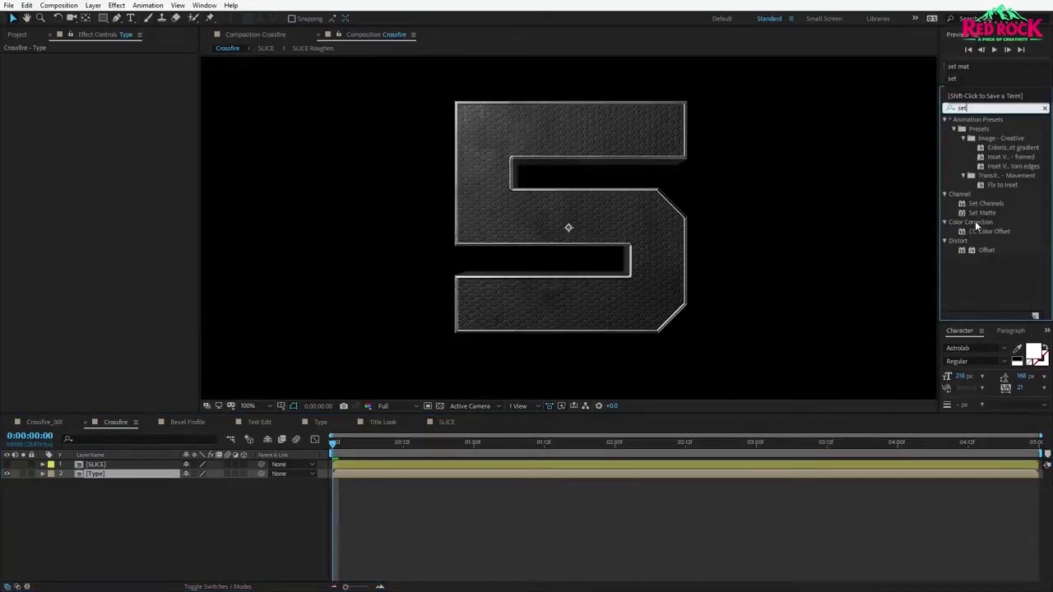
{"action": "left_click", "coordinate": [523, 473]}
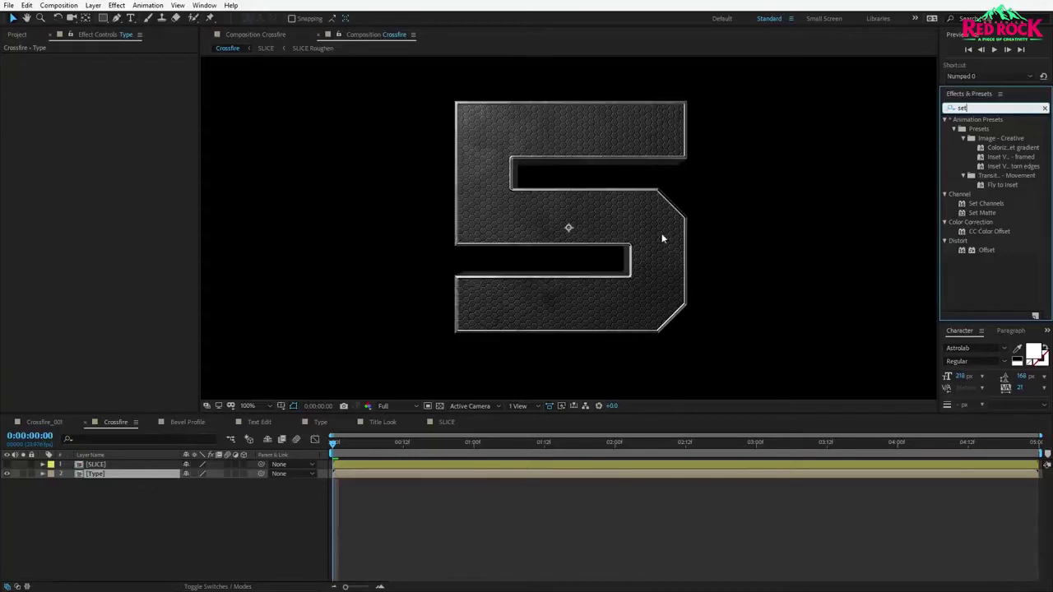
{"action": "left_click", "coordinate": [108, 497]}
{"action": "left_click", "coordinate": [117, 474]}
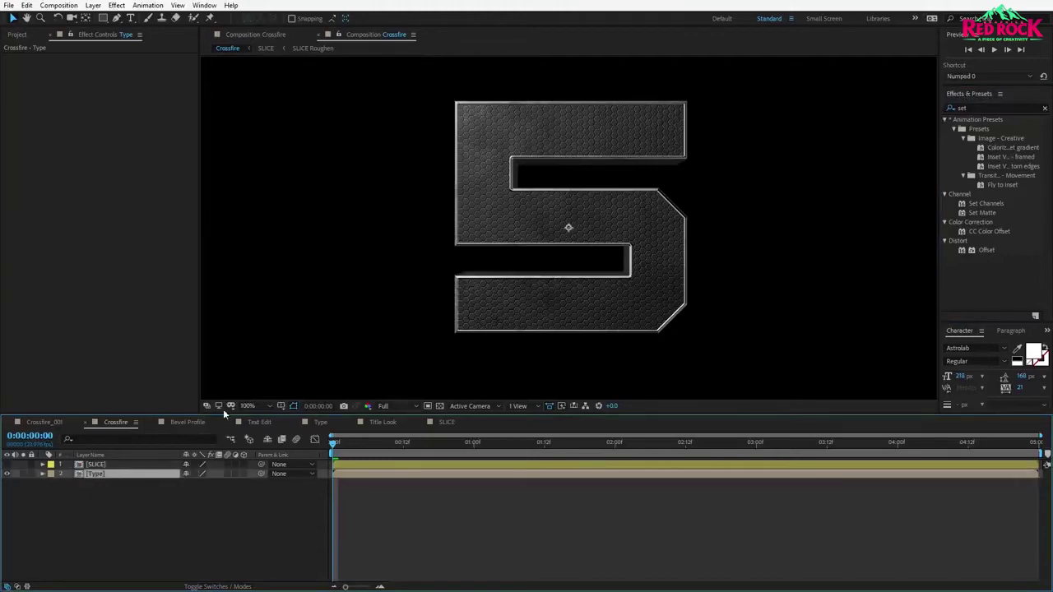
Apply Set Matte, Curves and CC Glass to the Type layer through the pop-up effect search.
{"action": "key", "text": "ctrl+space"}
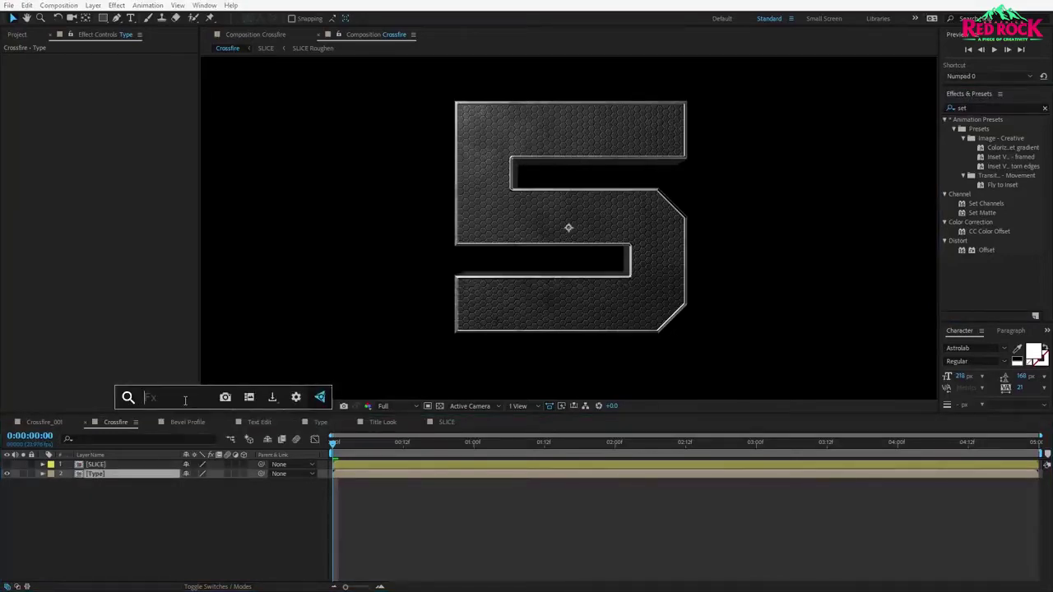
{"action": "type", "text": "set"}
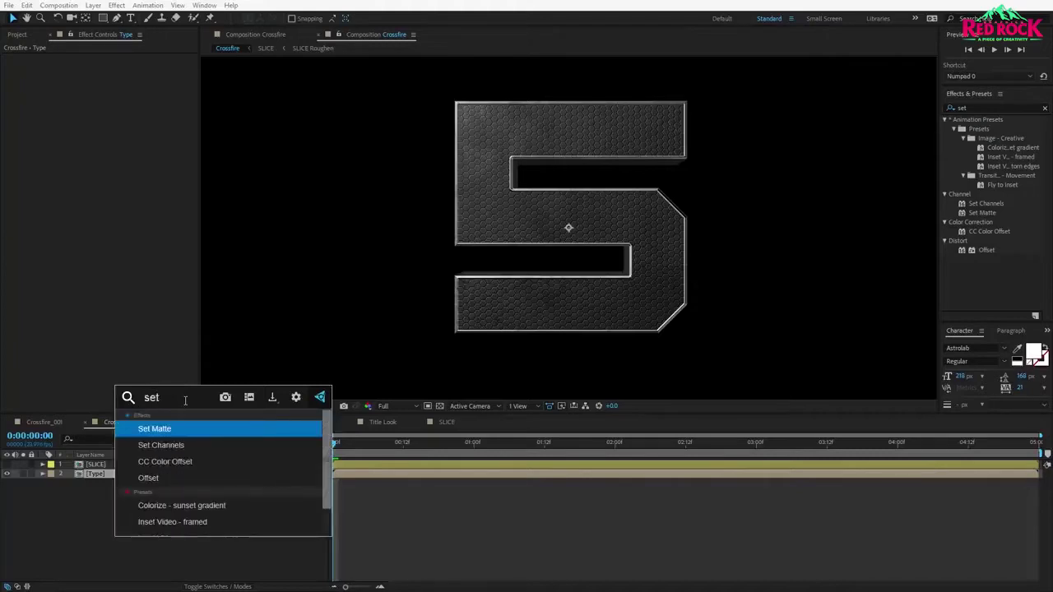
{"action": "key", "text": "Return"}
{"action": "key", "text": "ctrl+space"}
{"action": "type", "text": "cu"}
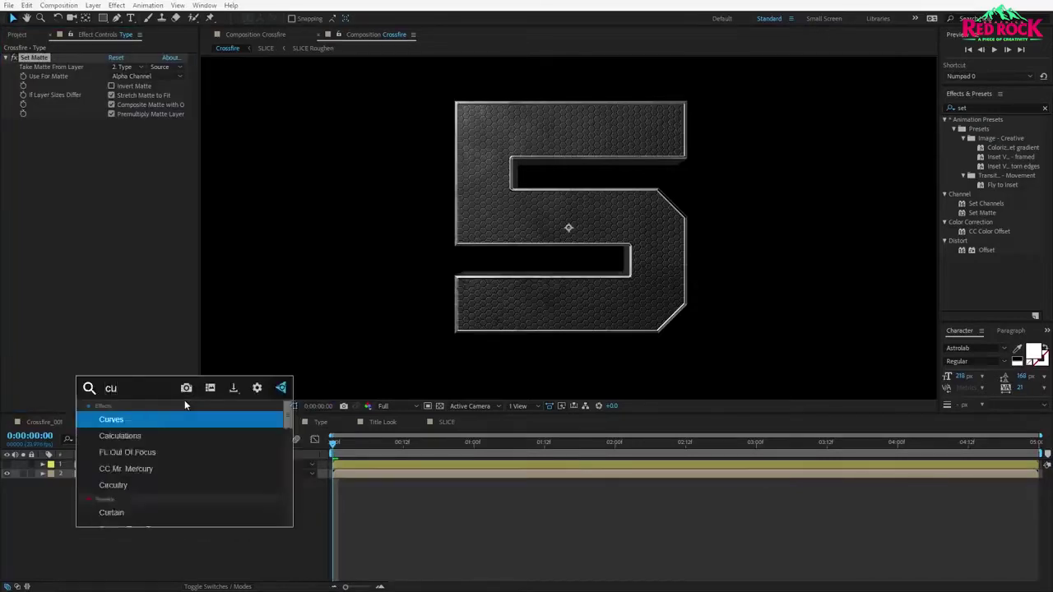
{"action": "key", "text": "Return"}
{"action": "key", "text": "ctrl+space"}
{"action": "type", "text": "las"}
{"action": "key", "text": "Return"}
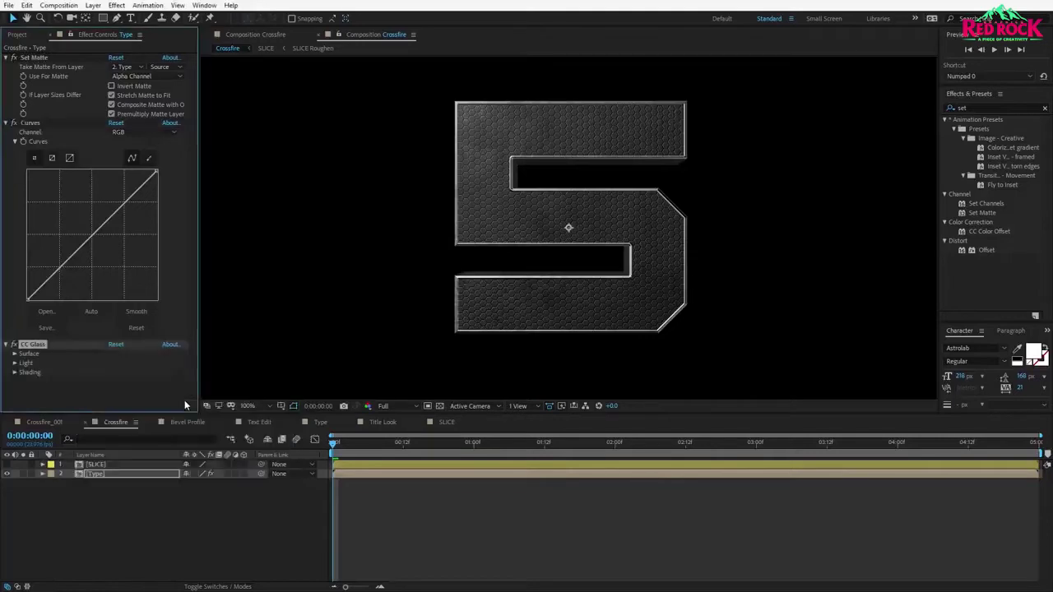
Delete the CC Glass, Curves and Set Matte effects from the Type layer.
{"action": "left_click", "coordinate": [32, 123], "text": "shift"}
{"action": "key", "text": "Delete"}
{"action": "left_click", "coordinate": [35, 56]}
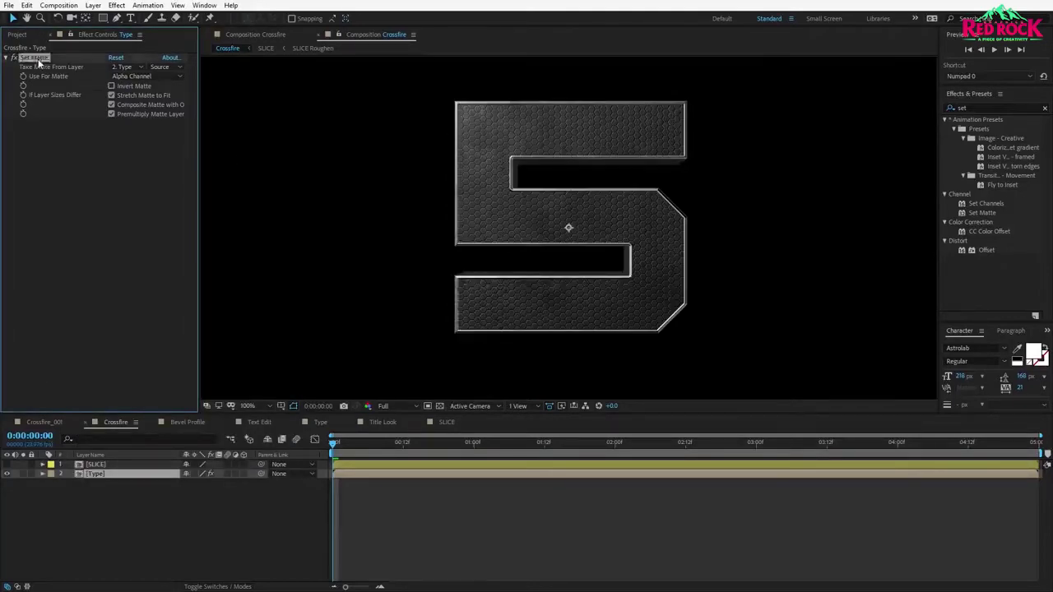
{"action": "key", "text": "Delete"}
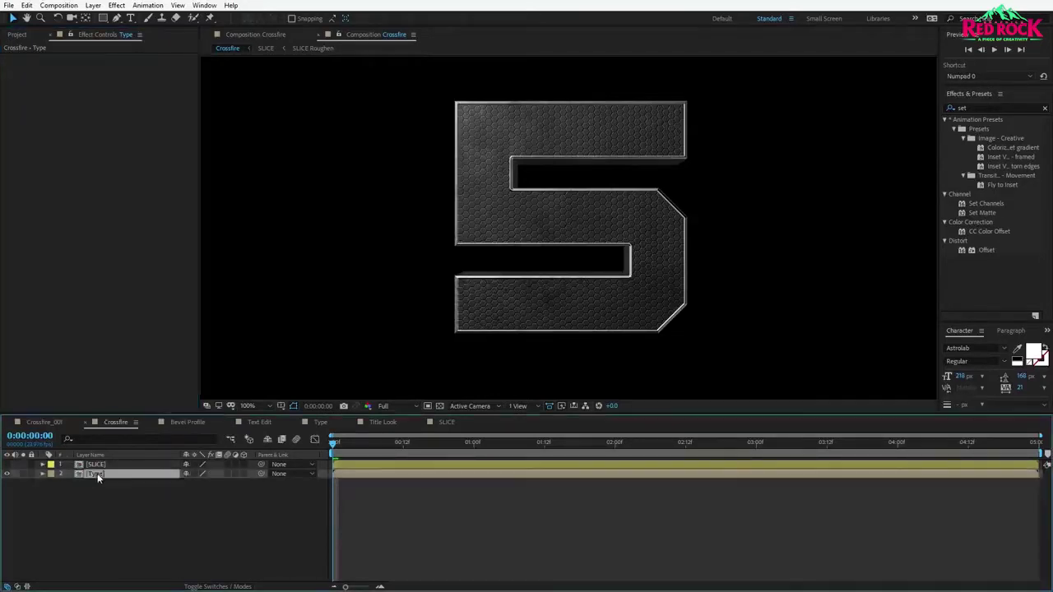
Apply Set Matte to the Type layer, taking the matte from SLICE with Invert Matte on and Stretch Matte to Fit off.
{"action": "left_click", "coordinate": [981, 213]}
{"action": "left_click_drag", "start_coordinate": [981, 216], "coordinate": [115, 476]}
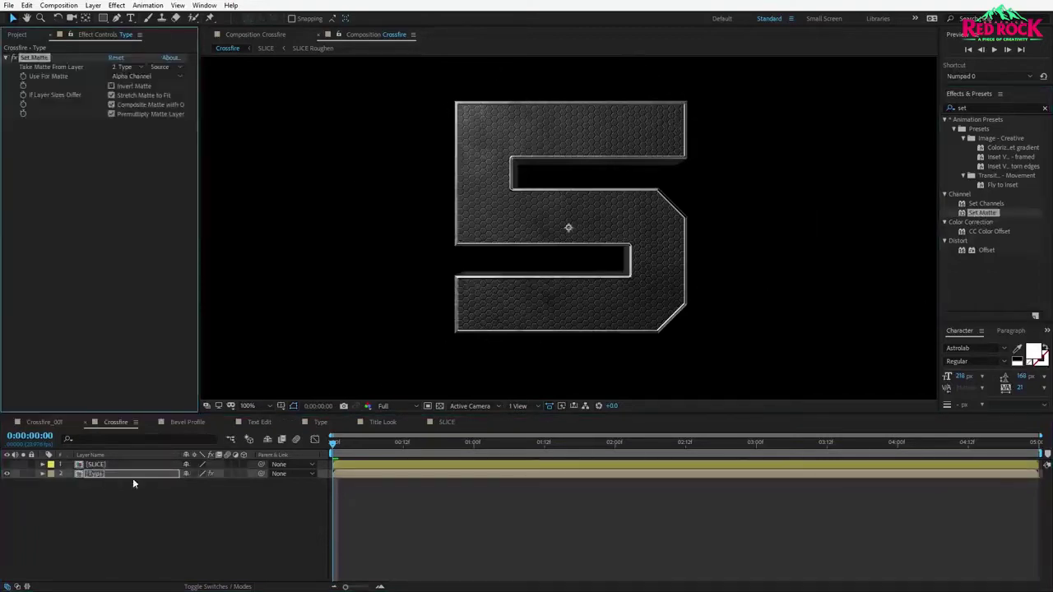
{"action": "left_click", "coordinate": [132, 68]}
{"action": "left_click", "coordinate": [134, 95]}
{"action": "left_click", "coordinate": [112, 96]}
{"action": "left_click", "coordinate": [111, 85]}
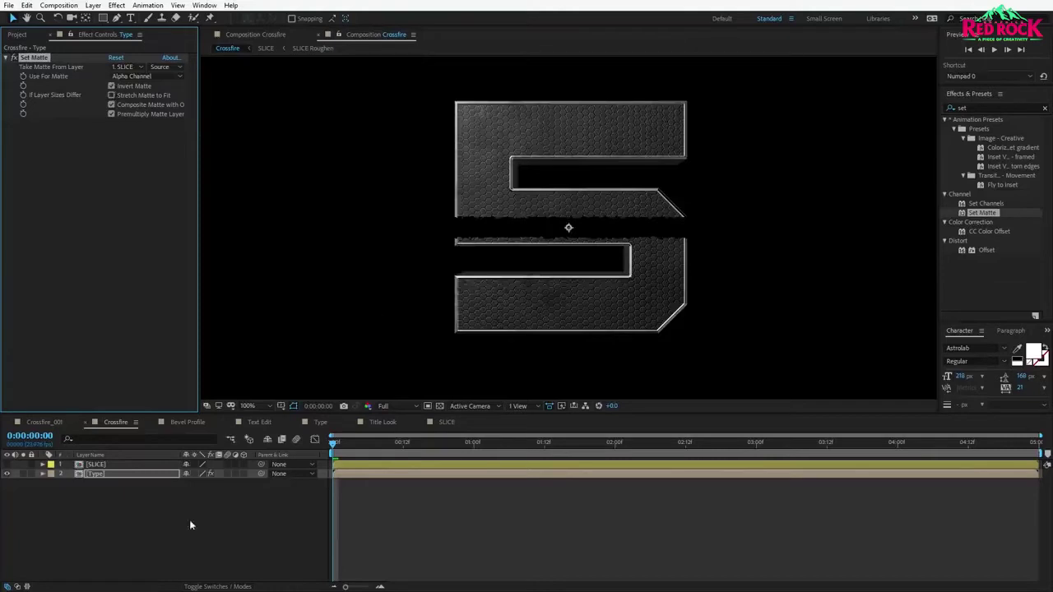
Try rotating the SLICE layer to angle the cut through the 5, and undo the rotation.
{"action": "left_click", "coordinate": [95, 464]}
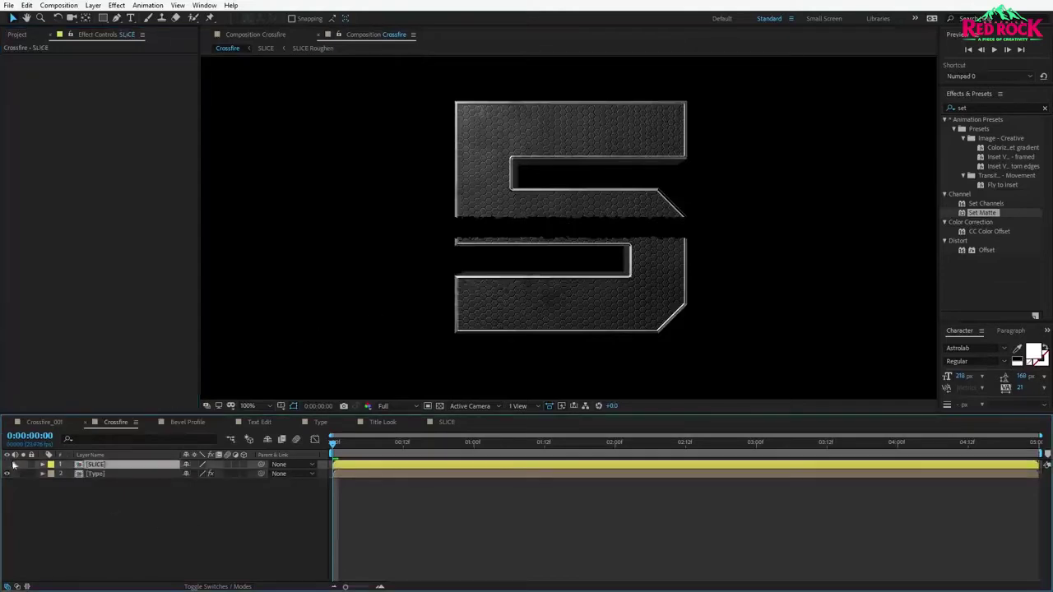
{"action": "key", "text": "r"}
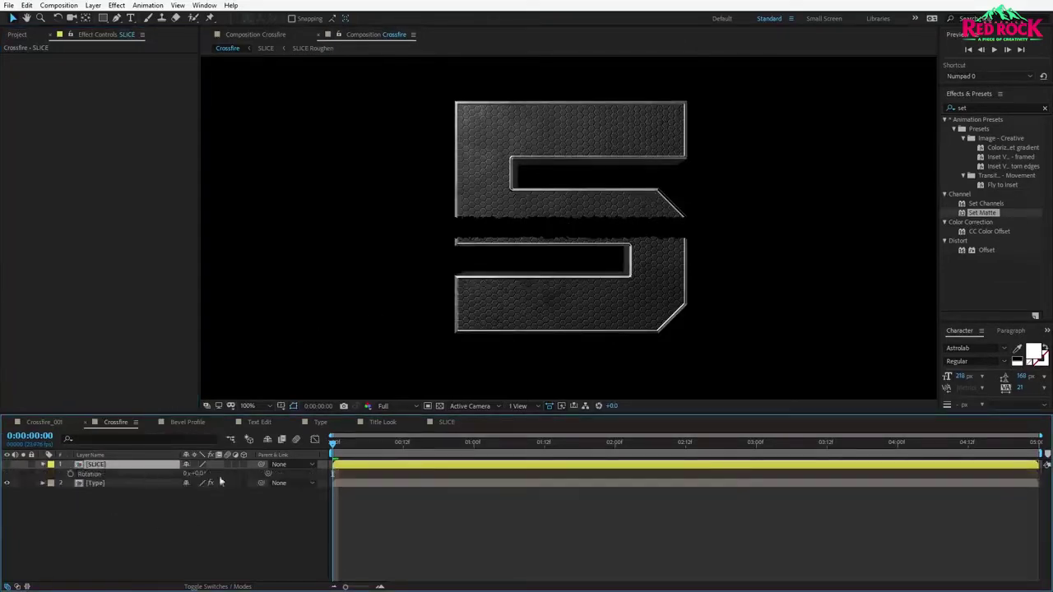
{"action": "left_click_drag", "start_coordinate": [201, 473], "coordinate": [527, 239]}
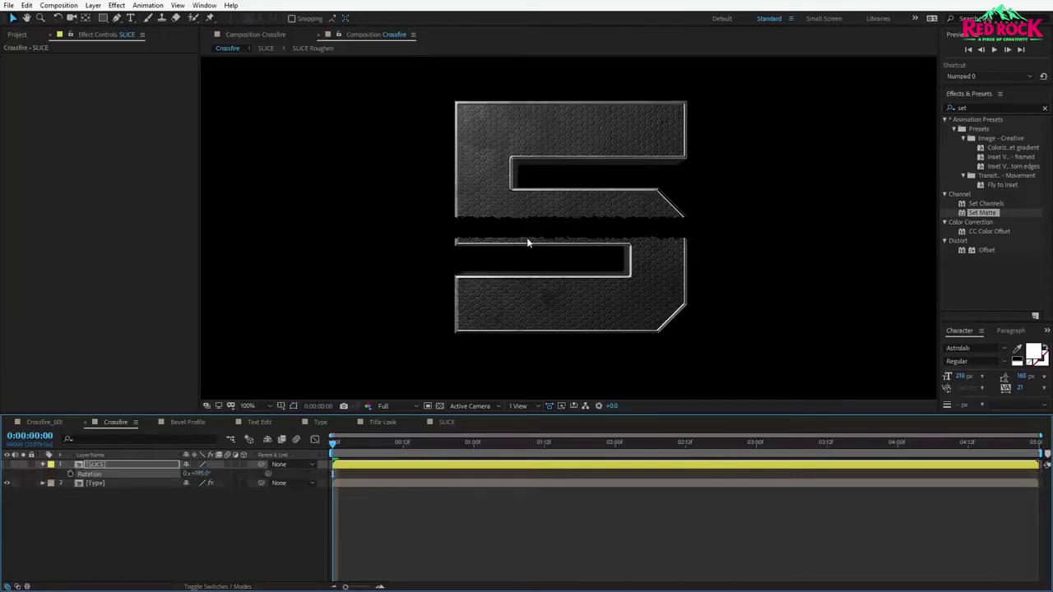
{"action": "key", "text": "ctrl+z"}
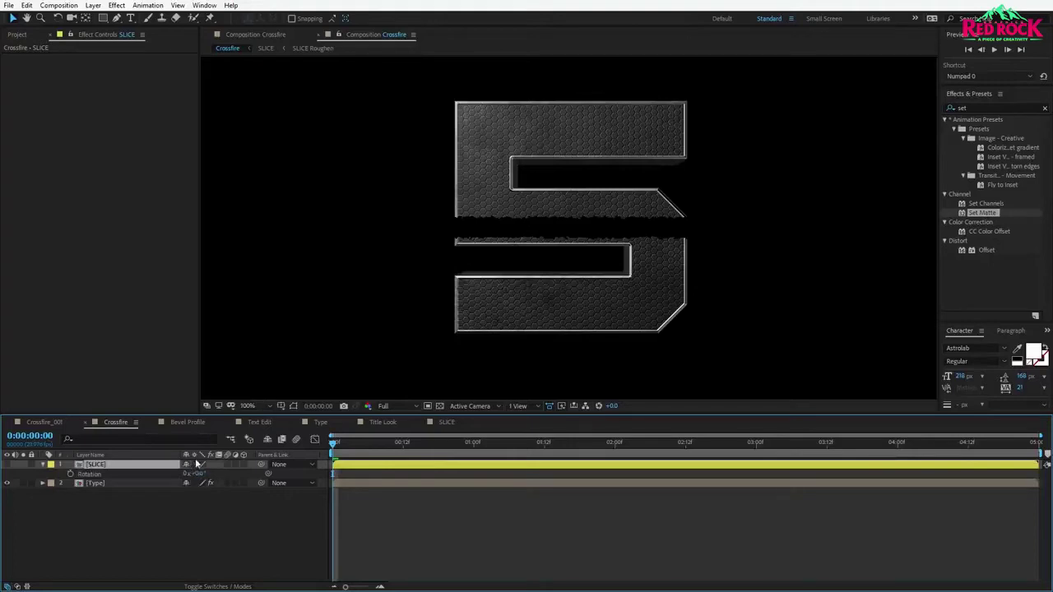
Turn on Collapse Transformations for the SLICE layer, then test its rotation at 13° and return it to 0°.
{"action": "left_click", "coordinate": [195, 464]}
{"action": "left_click", "coordinate": [99, 474]}
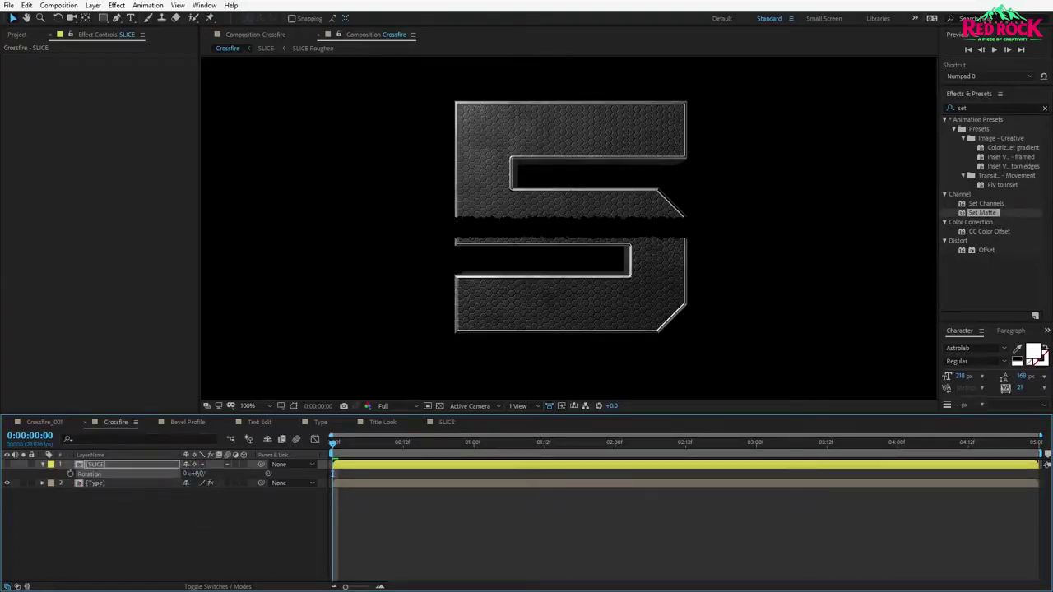
{"action": "mouse_move", "coordinate": [200, 478]}
{"action": "left_mouse_down"}
{"action": "mouse_move", "coordinate": [167, 479]}
{"action": "mouse_move", "coordinate": [206, 479]}
{"action": "left_mouse_up"}
{"action": "left_click", "coordinate": [95, 483]}
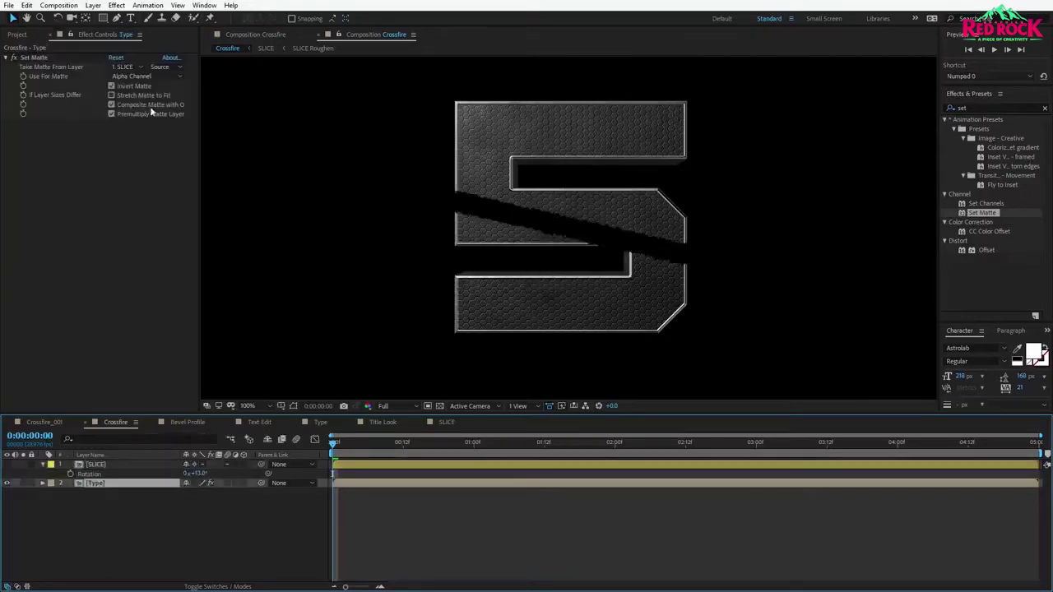
{"action": "left_click_drag", "start_coordinate": [206, 474], "coordinate": [200, 477]}
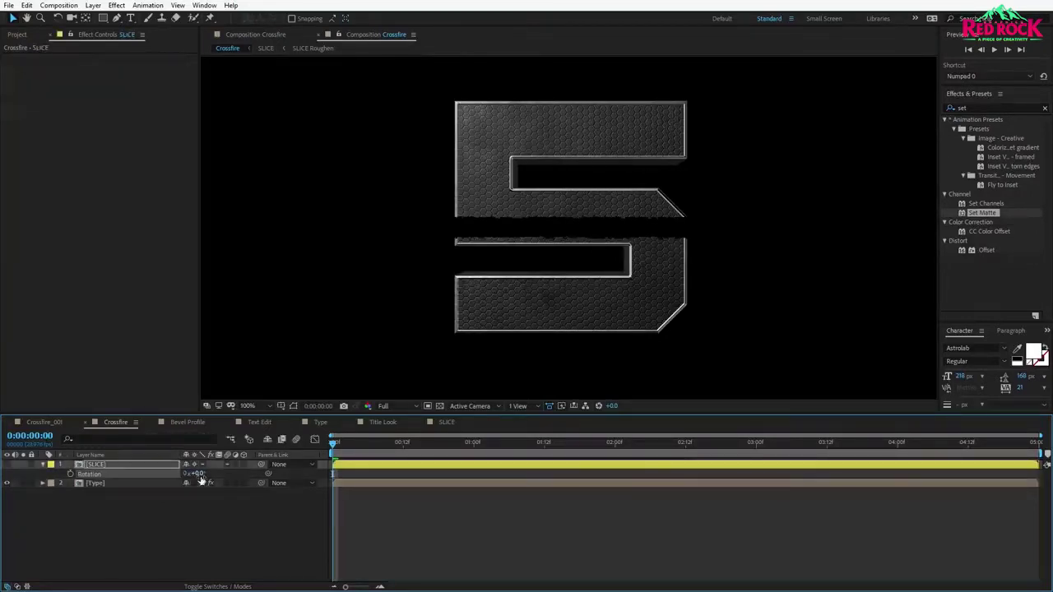
{"action": "mouse_move", "coordinate": [200, 476]}
{"action": "left_mouse_down"}
{"action": "mouse_move", "coordinate": [244, 476]}
{"action": "mouse_move", "coordinate": [169, 475]}
{"action": "mouse_move", "coordinate": [199, 477]}
{"action": "left_mouse_up"}
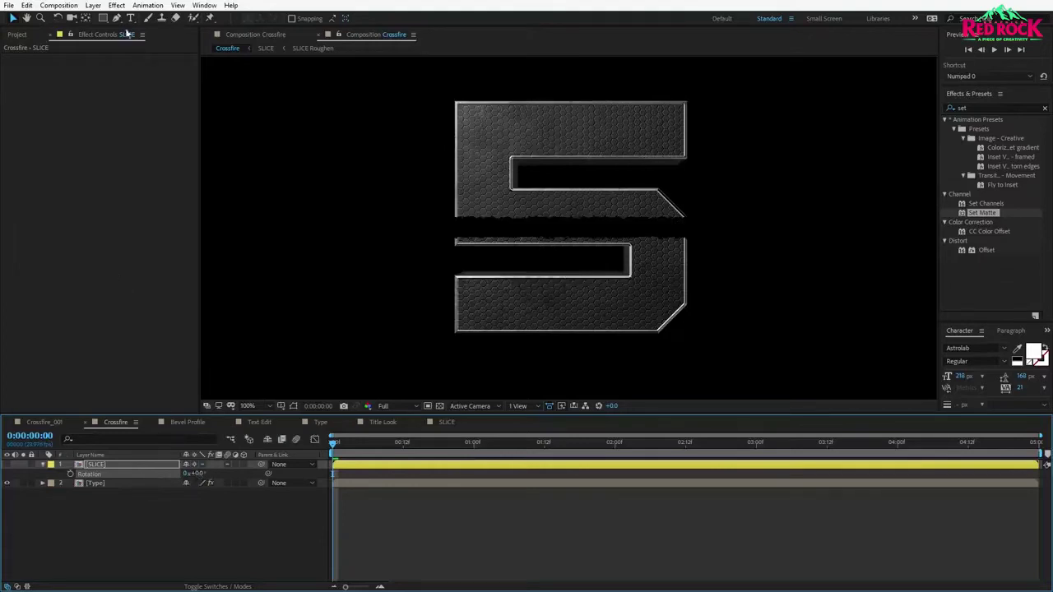
Create a solid named BG in the Crossfire composition, 1920 px wide and 812 px high.
{"action": "left_click", "coordinate": [93, 5]}
{"action": "mouse_move", "coordinate": [107, 16]}
{"action": "left_click", "coordinate": [280, 30]}
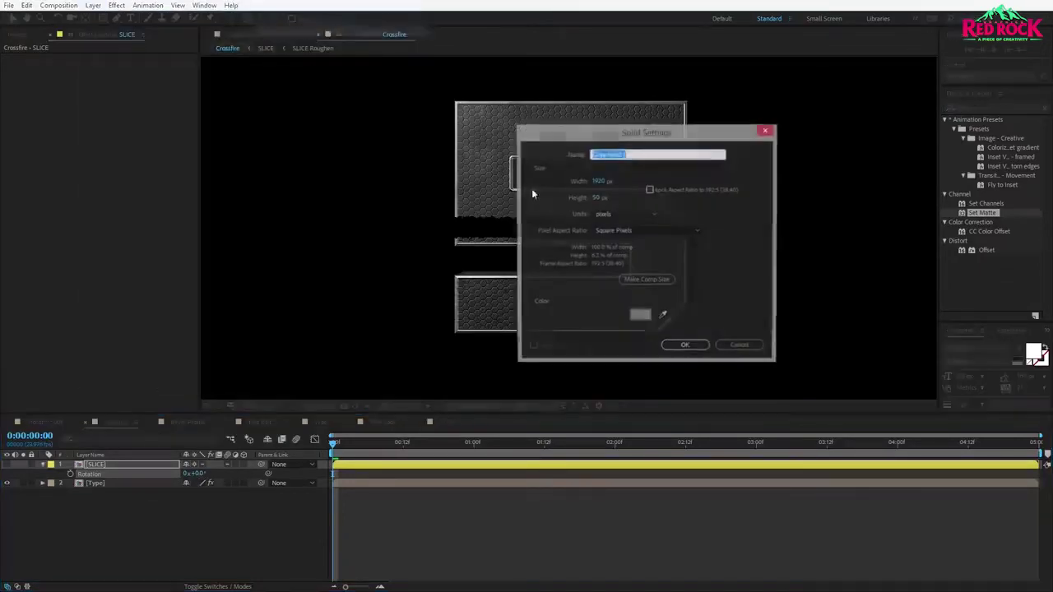
{"action": "type", "text": "BG"}
{"action": "left_click", "coordinate": [602, 197]}
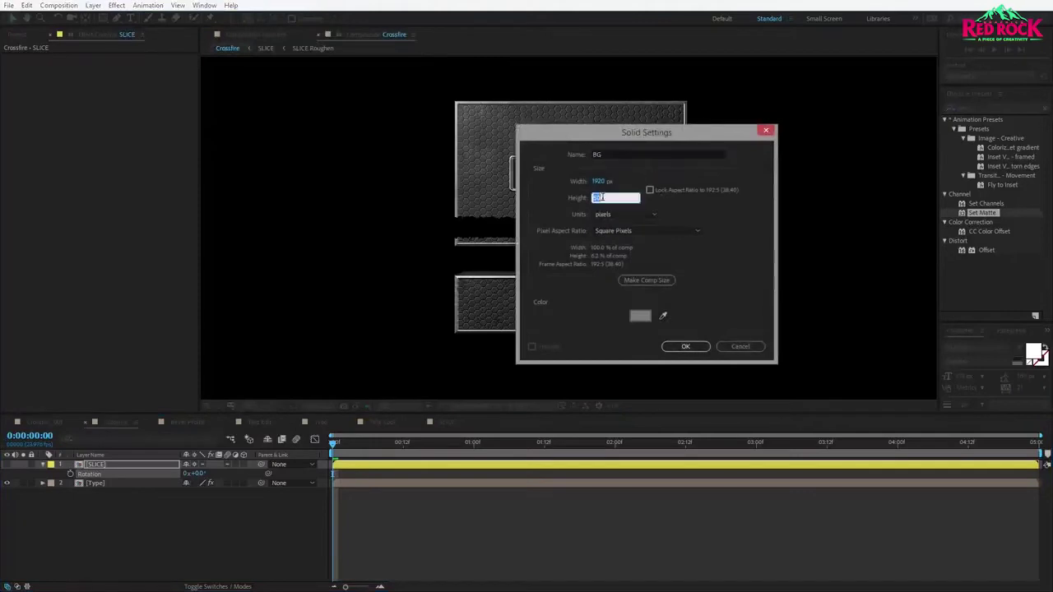
{"action": "type", "text": "812"}
{"action": "left_click", "coordinate": [686, 349]}
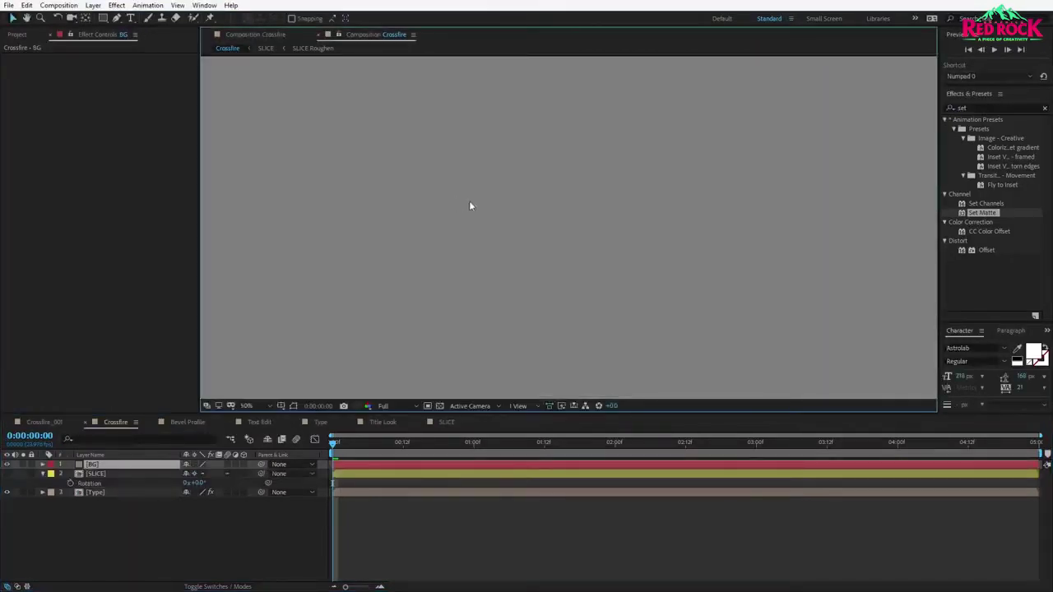
Apply Gradient Ramp to the BG layer, set its shape to Radial Ramp and swap its colors.
{"action": "key", "text": "ctrl+space"}
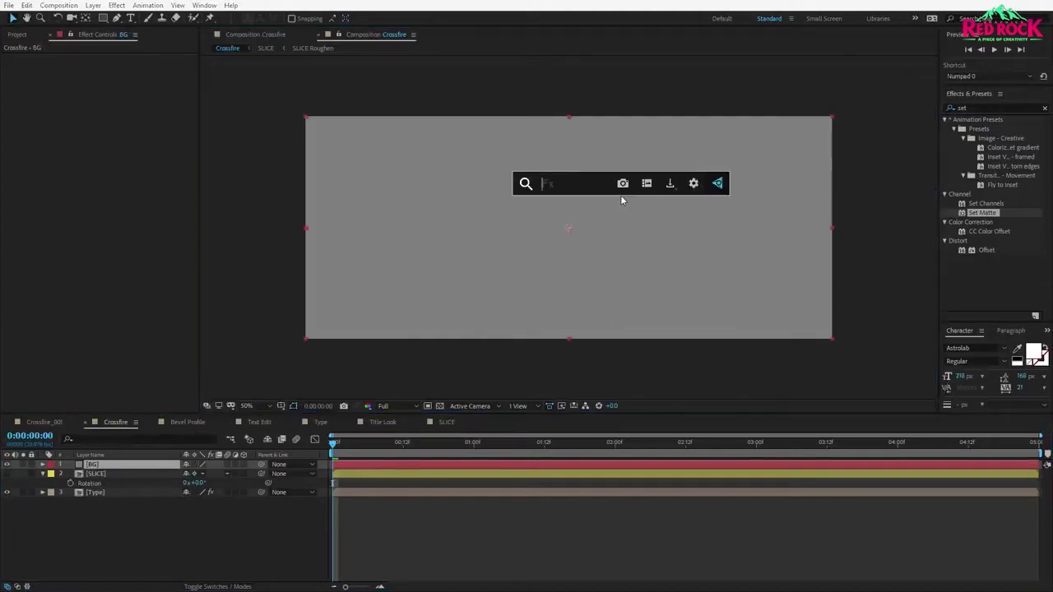
{"action": "type", "text": "ramp"}
{"action": "left_click", "coordinate": [580, 219]}
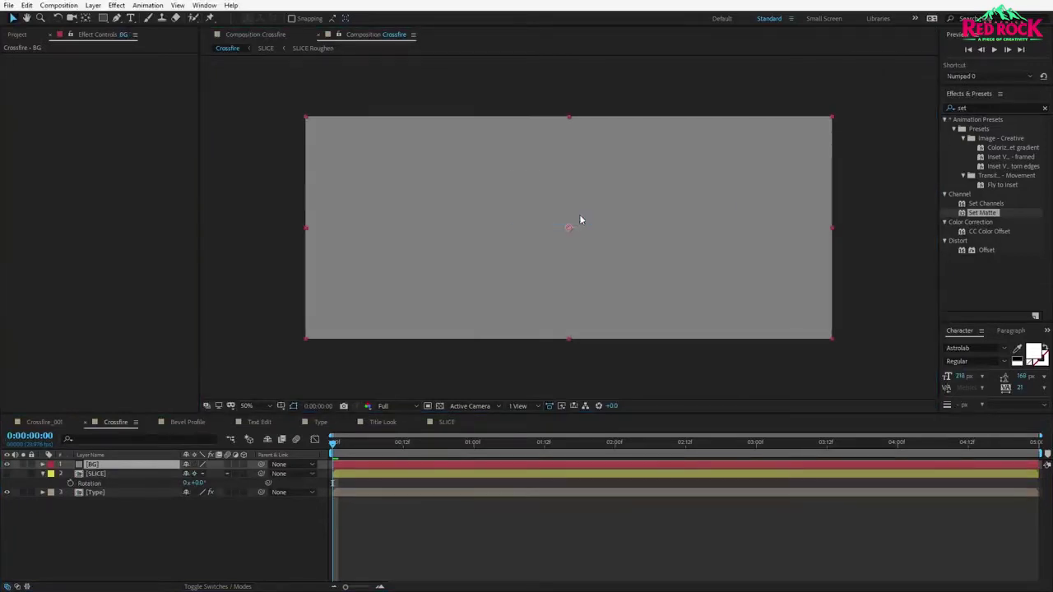
{"action": "left_click", "coordinate": [1044, 108]}
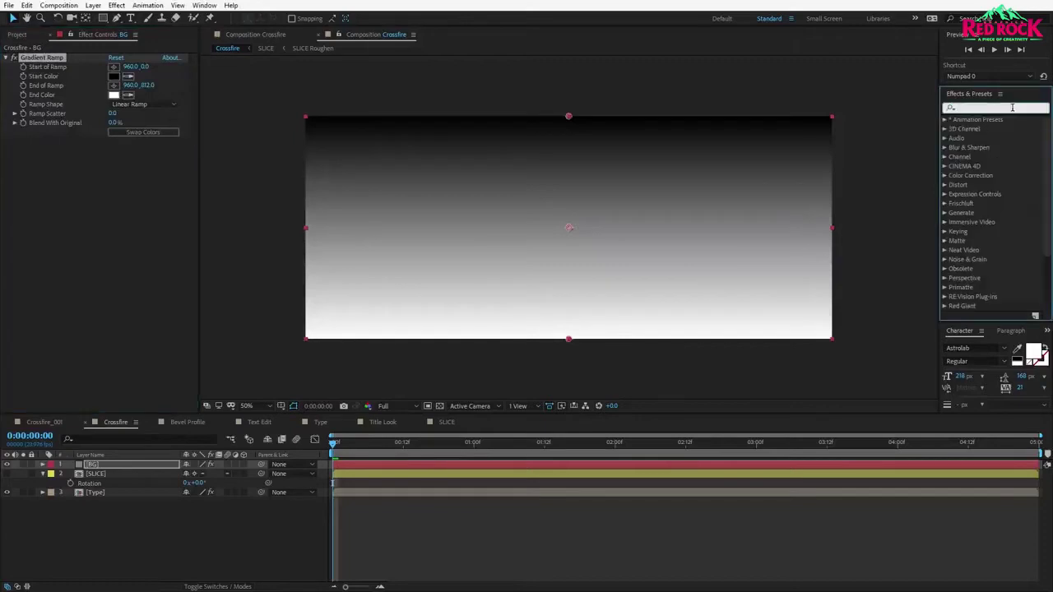
{"action": "left_click", "coordinate": [140, 104]}
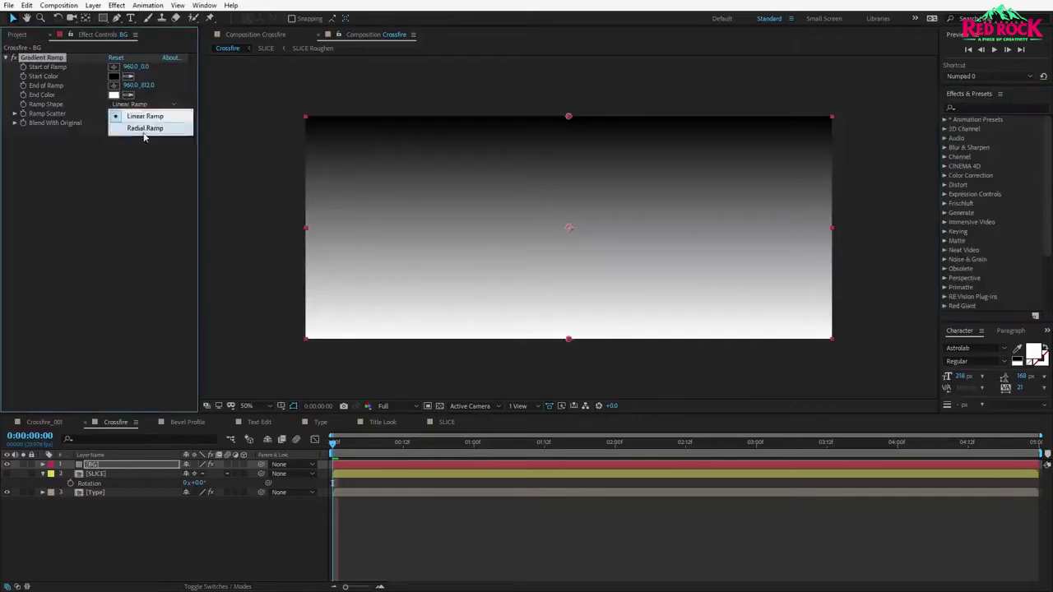
{"action": "left_click", "coordinate": [142, 126]}
{"action": "left_click", "coordinate": [141, 133]}
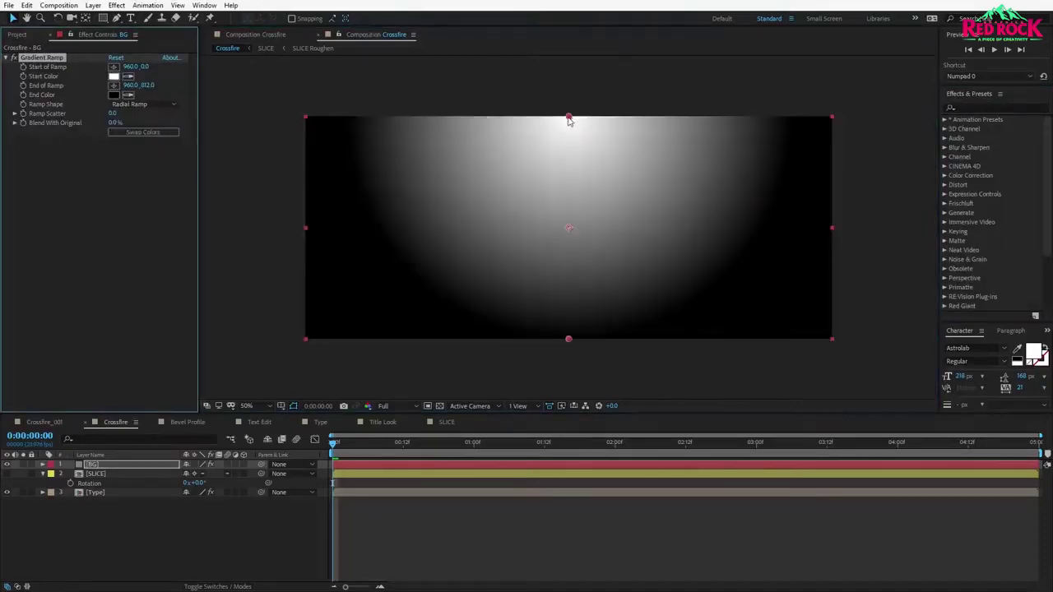
Place the BG ramp's start at about 554, 12 near the upper edge and its end at about 1864, 1412 beyond the frame.
{"action": "left_click_drag", "start_coordinate": [568, 116], "coordinate": [403, 88]}
{"action": "left_click_drag", "start_coordinate": [568, 338], "coordinate": [816, 504]}
{"action": "left_click_drag", "start_coordinate": [403, 88], "coordinate": [457, 119]}
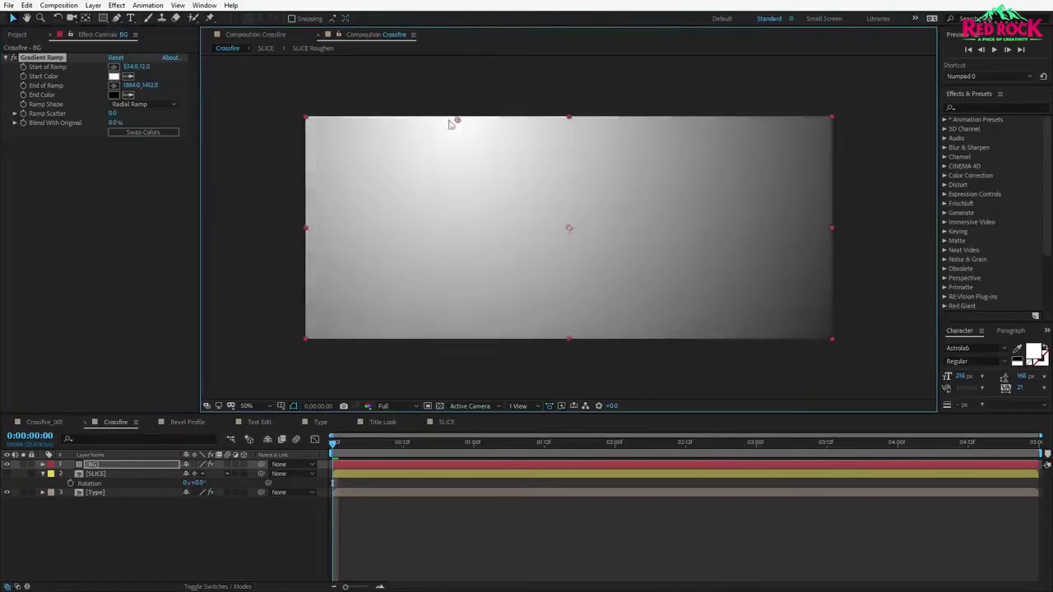
Change the start color of the BG layer's Gradient Ramp to a dark gray.
{"action": "left_click", "coordinate": [114, 75]}
{"action": "left_click", "coordinate": [620, 424]}
{"action": "left_click_drag", "start_coordinate": [510, 448], "coordinate": [471, 472]}
{"action": "left_click", "coordinate": [709, 370]}
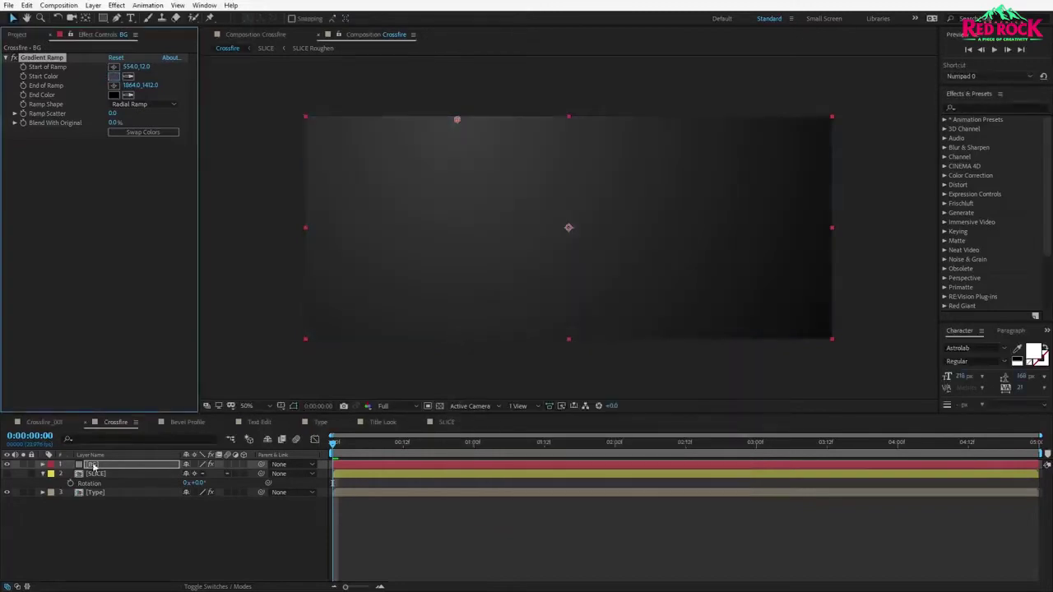
Move the BG layer beneath the Type layer and check the 5 against the background in an enlarged view.
{"action": "left_click_drag", "start_coordinate": [93, 466], "coordinate": [94, 503]}
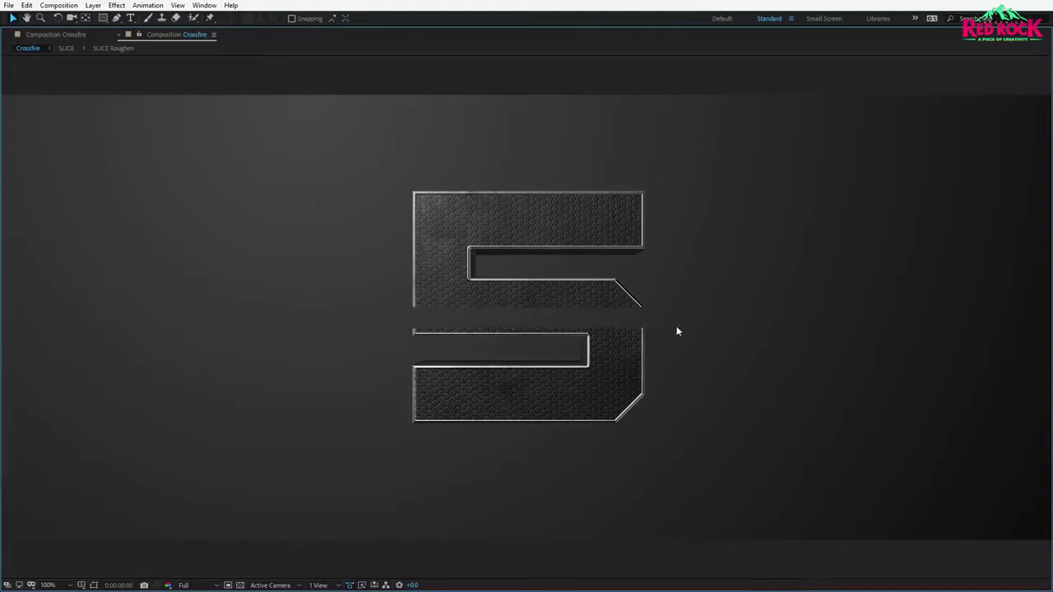
{"action": "scroll", "coordinate": [561, 255], "scroll_direction": "down", "scroll_amount": 1}
{"action": "key", "text": "grave"}
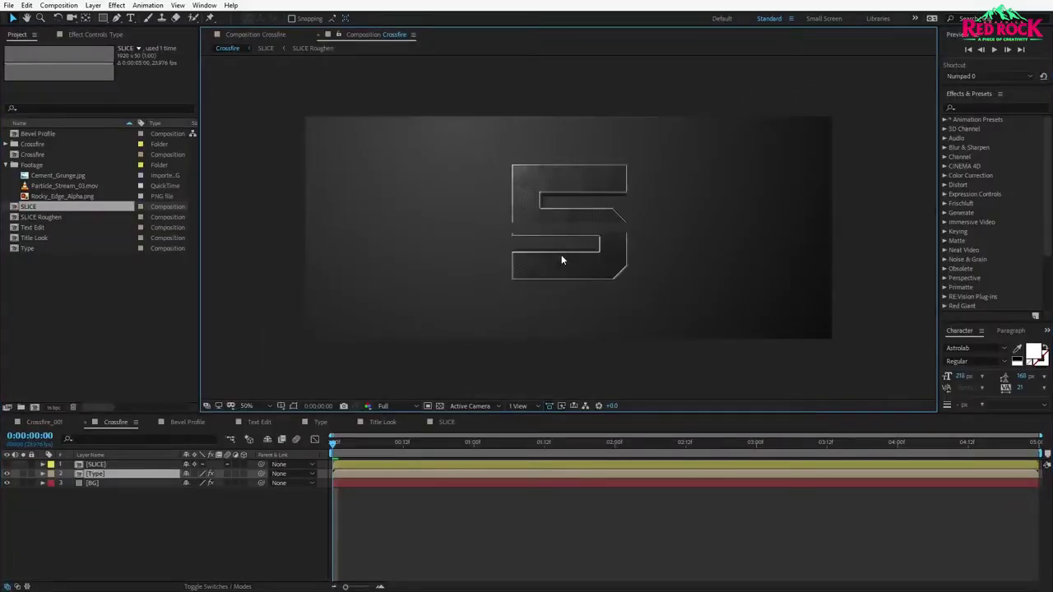
{"action": "scroll", "coordinate": [559, 258], "scroll_direction": "up", "scroll_amount": 1}
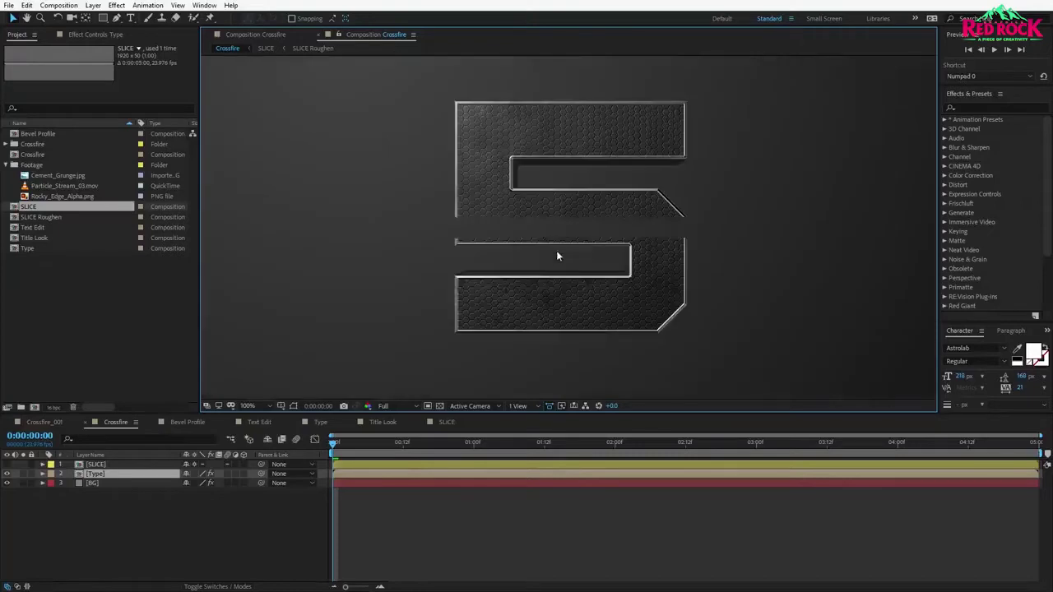
Duplicate the Type layer, rename the lower copy "Burned Edge" and display its effect settings.
{"action": "left_click", "coordinate": [97, 491]}
{"action": "left_click", "coordinate": [97, 473]}
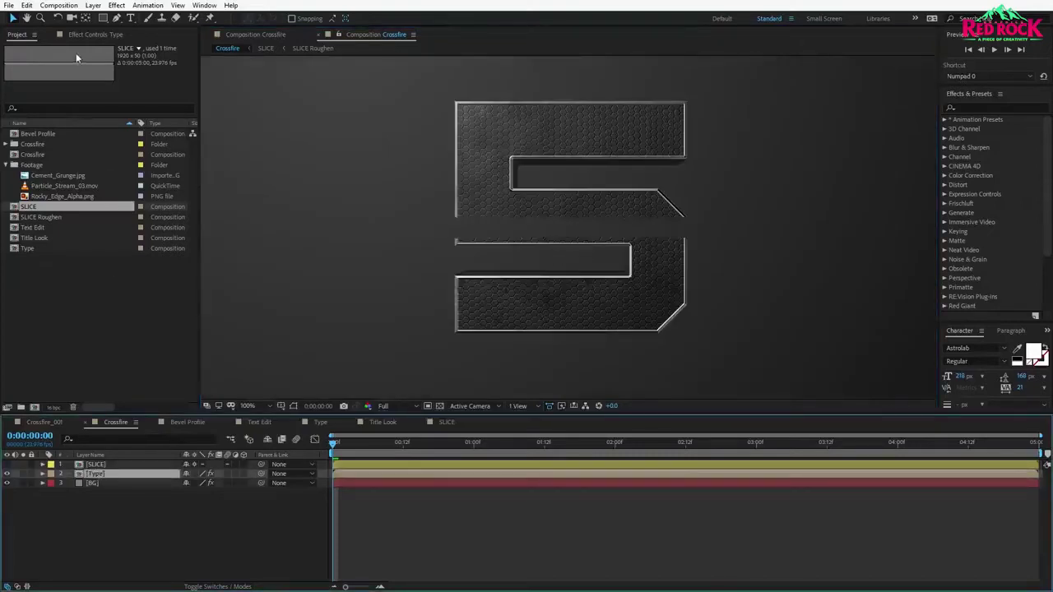
{"action": "left_click", "coordinate": [27, 5]}
{"action": "left_click", "coordinate": [51, 146]}
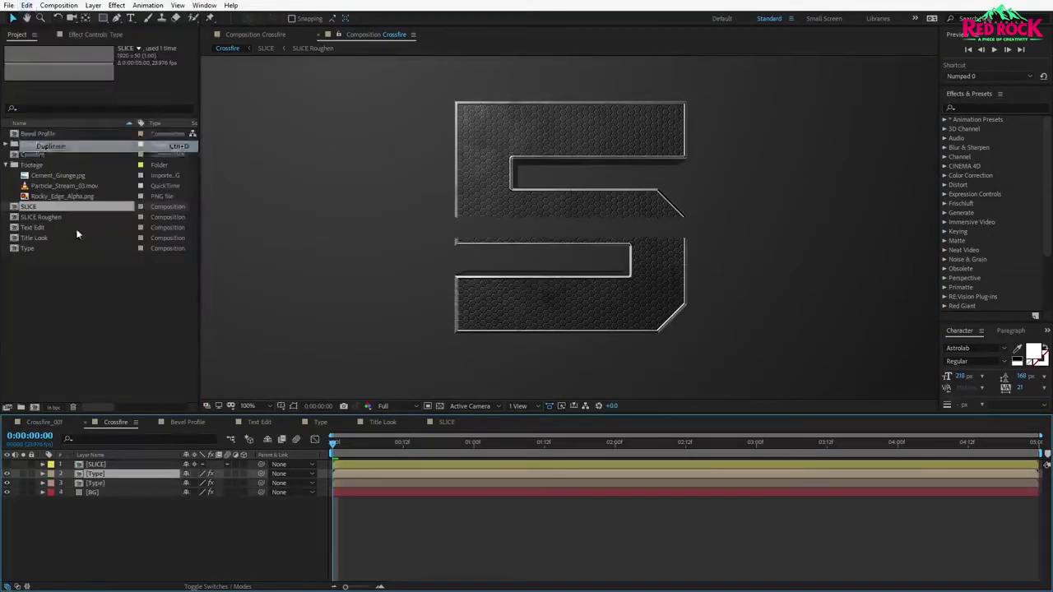
{"action": "left_click", "coordinate": [96, 483]}
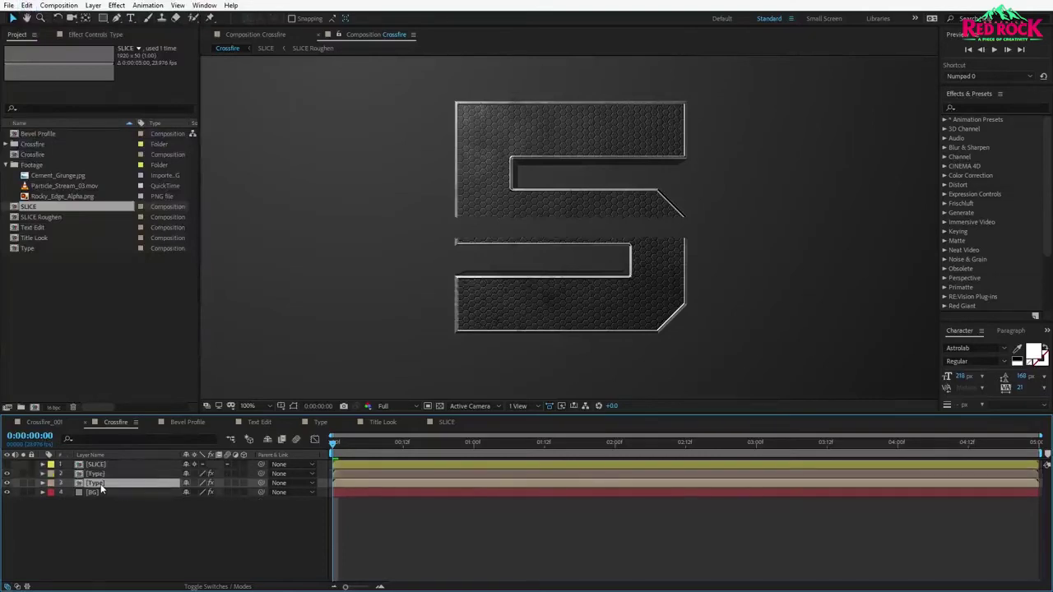
{"action": "key", "text": "Return"}
{"action": "type", "text": "Burned Edge"}
{"action": "key", "text": "Return"}
{"action": "key", "text": "F3"}
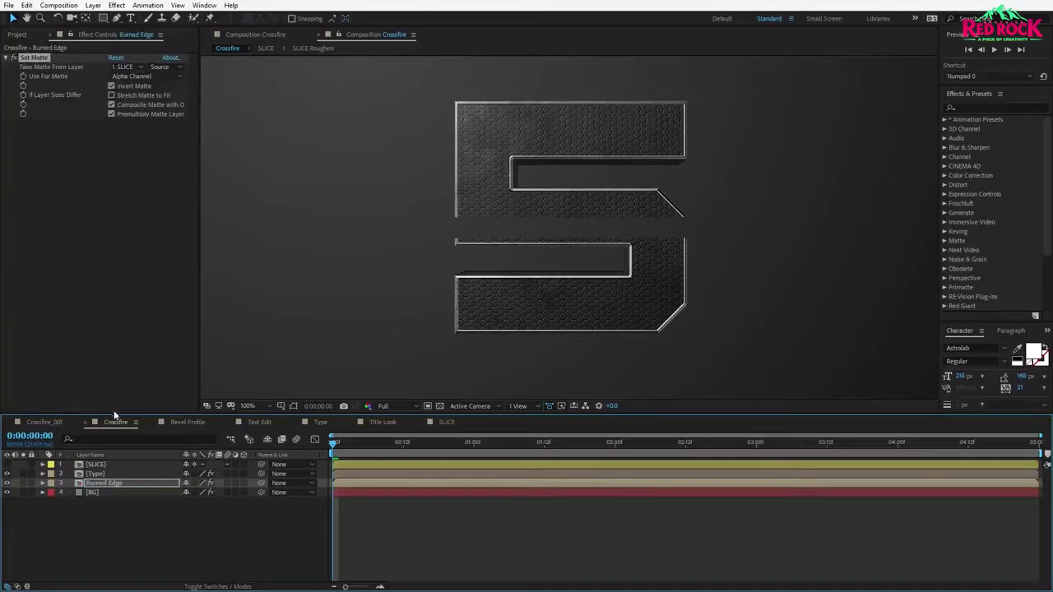
Solo the Burned Edge layer and apply Fast Box Blur with a Blur Radius of 6 and 1 iteration.
{"action": "left_click", "coordinate": [22, 484]}
{"action": "left_click", "coordinate": [89, 485]}
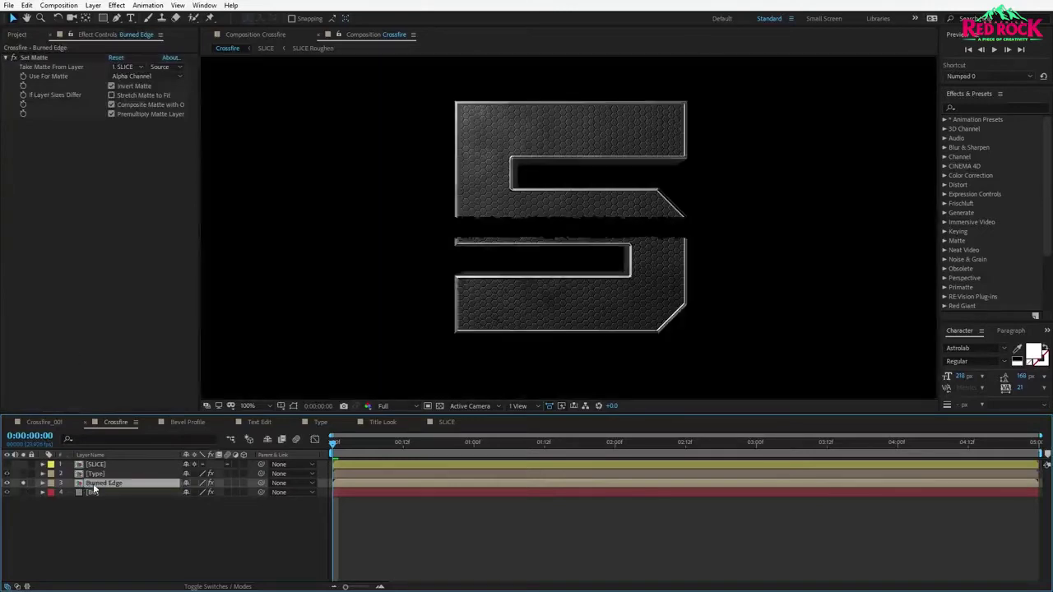
{"action": "key", "text": "ctrl+space"}
{"action": "type", "text": "fas"}
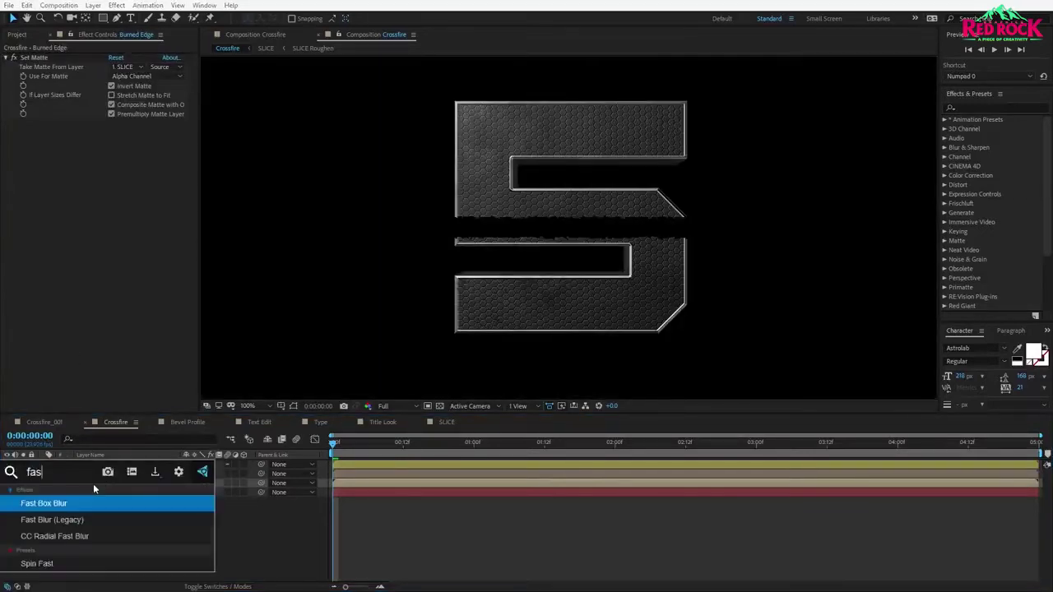
{"action": "left_click", "coordinate": [52, 503]}
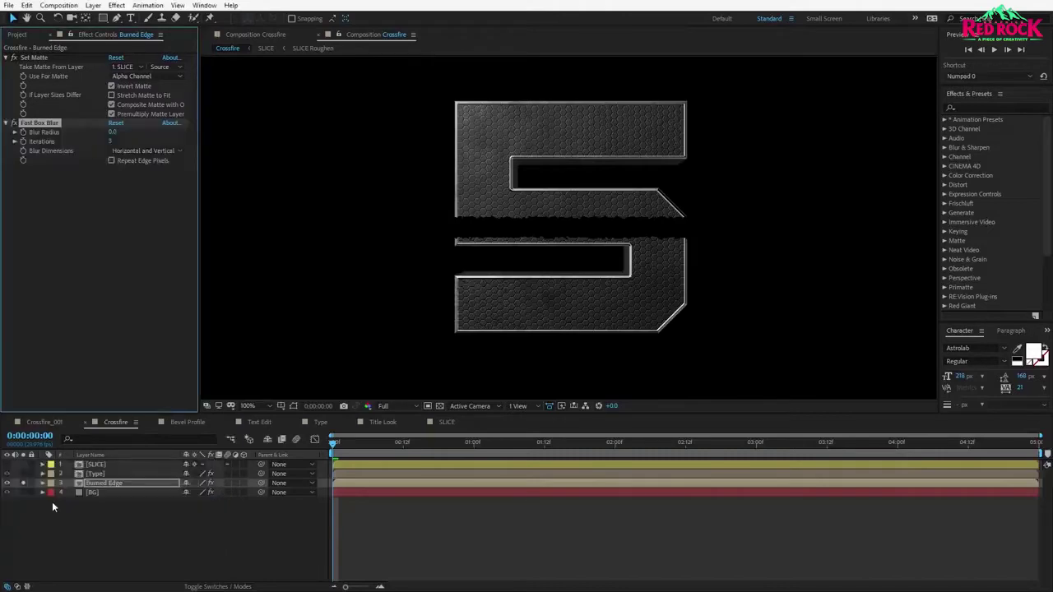
{"action": "left_click", "coordinate": [115, 132]}
{"action": "key", "text": "Tab"}
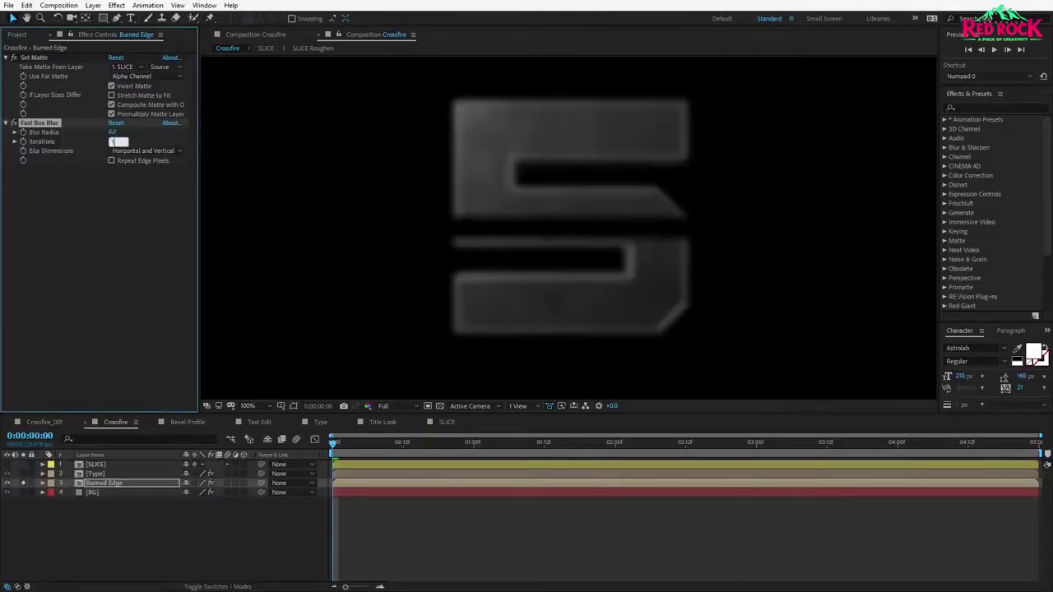
{"action": "type", "text": "1"}
{"action": "key", "text": "Return"}
Apply Curves to the Burned Edge layer and set its channel to Alpha.
{"action": "left_click", "coordinate": [154, 227]}
{"action": "key", "text": "ctrl+space"}
{"action": "type", "text": "cur"}
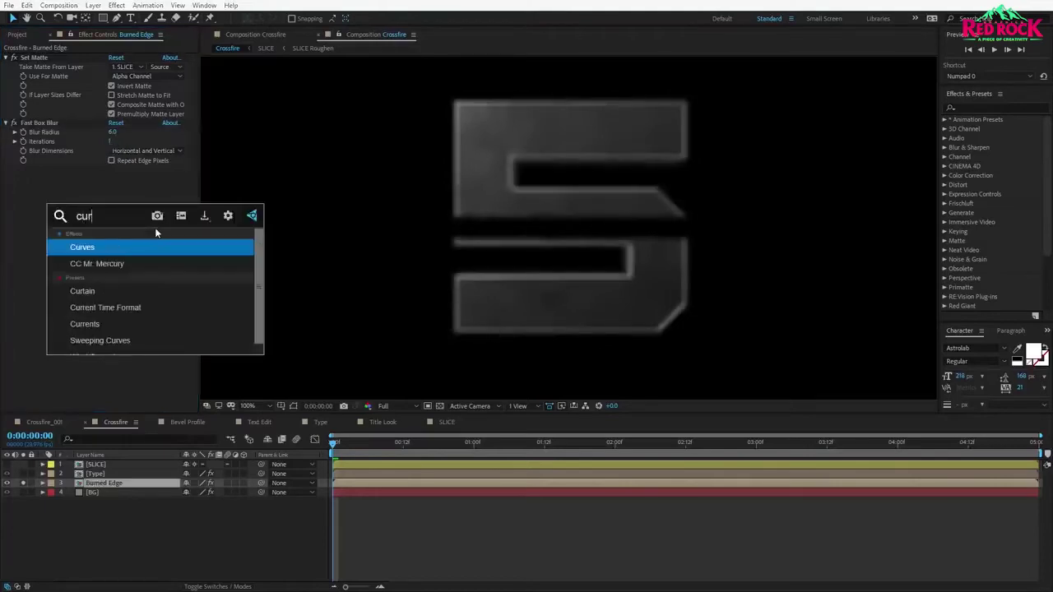
{"action": "key", "text": "Return"}
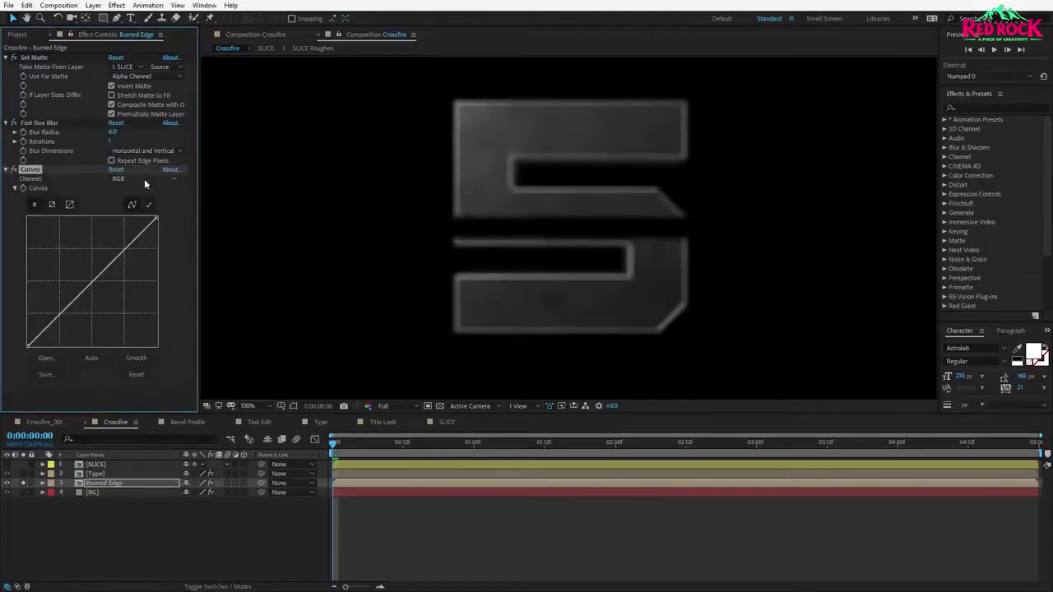
{"action": "left_click", "coordinate": [144, 179]}
{"action": "left_click", "coordinate": [145, 246]}
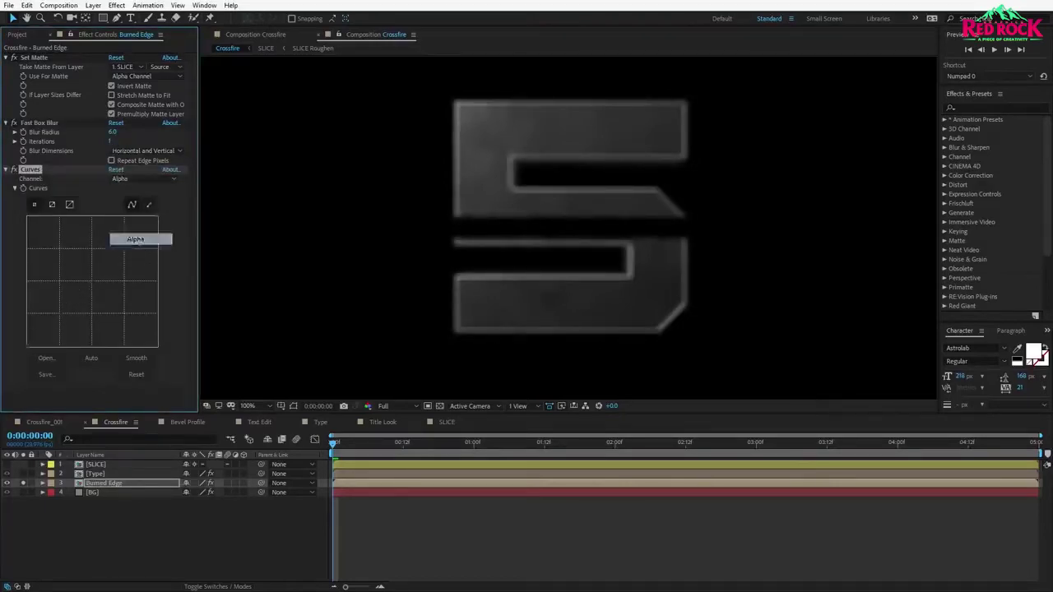
Raise the Alpha curve to harden the blurred edges of Burned Edge, and set the Fast Box Blur radius to 6.
{"action": "scroll", "coordinate": [485, 239], "scroll_direction": "up", "scroll_amount": 1}
{"action": "mouse_move", "coordinate": [111, 132]}
{"action": "left_mouse_down"}
{"action": "mouse_move", "coordinate": [139, 133]}
{"action": "mouse_move", "coordinate": [68, 129]}
{"action": "mouse_move", "coordinate": [109, 130]}
{"action": "left_mouse_up"}
{"action": "left_click", "coordinate": [112, 133]}
{"action": "type", "text": "6"}
{"action": "key", "text": "Return"}
{"action": "left_click", "coordinate": [6, 170]}
{"action": "left_click", "coordinate": [49, 247]}
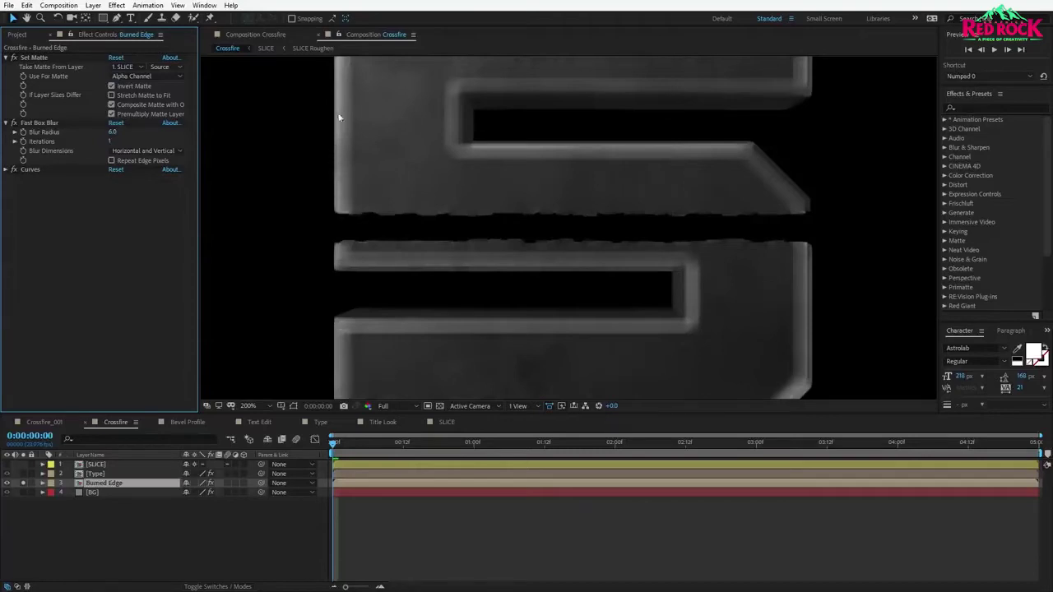
Add a second Set Matte effect to Burned Edge, using the layer's own alpha as its matte.
{"action": "key", "text": "ctrl+space"}
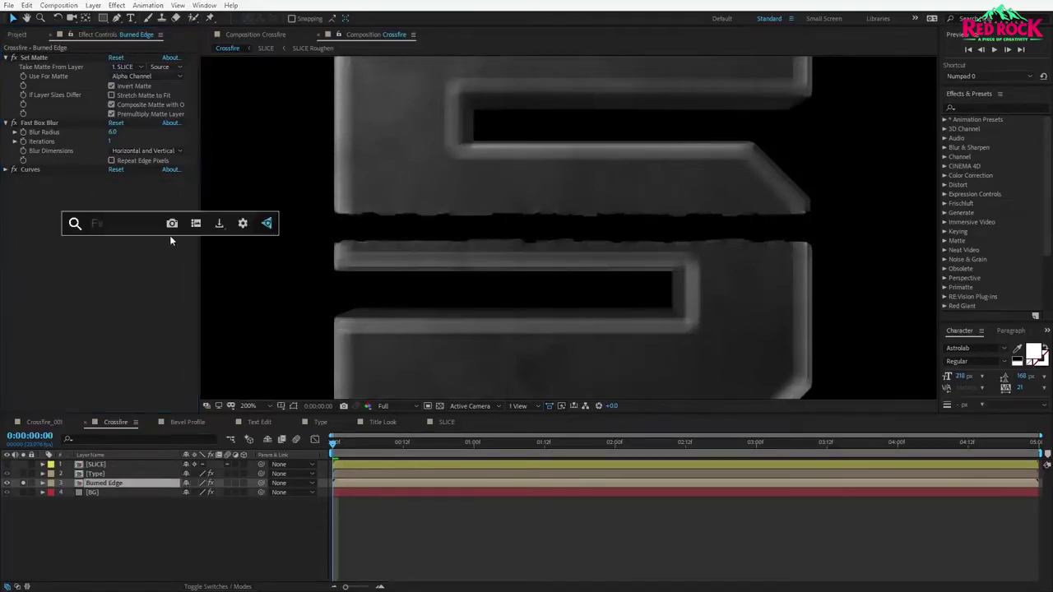
{"action": "type", "text": "set"}
{"action": "key", "text": "Return"}
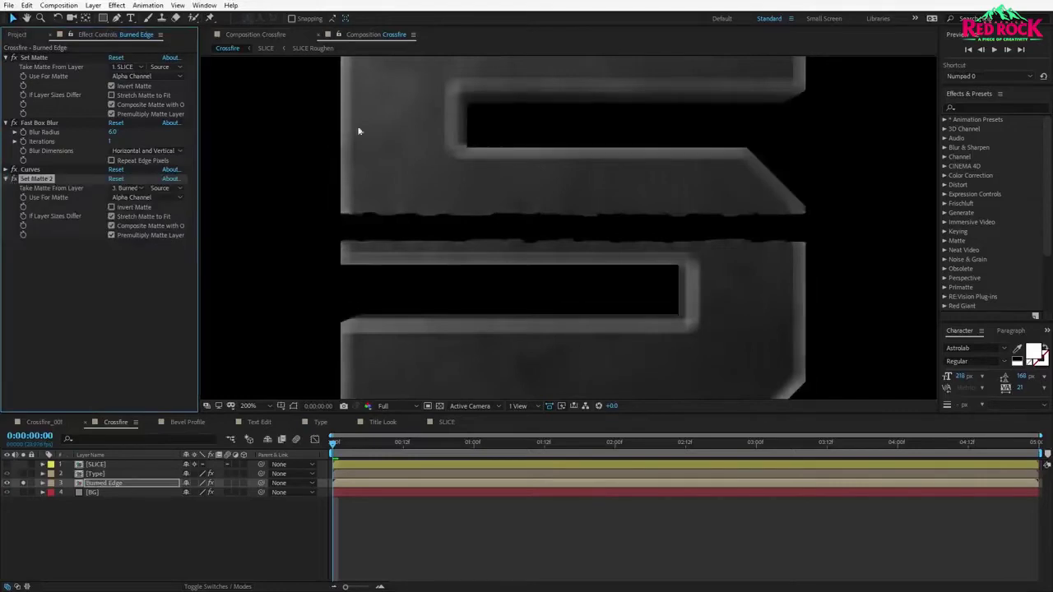
Add a third Set Matte to Burned Edge, taking the matte from SLICE with Premultiply Matte Layer off.
{"action": "left_click", "coordinate": [105, 330]}
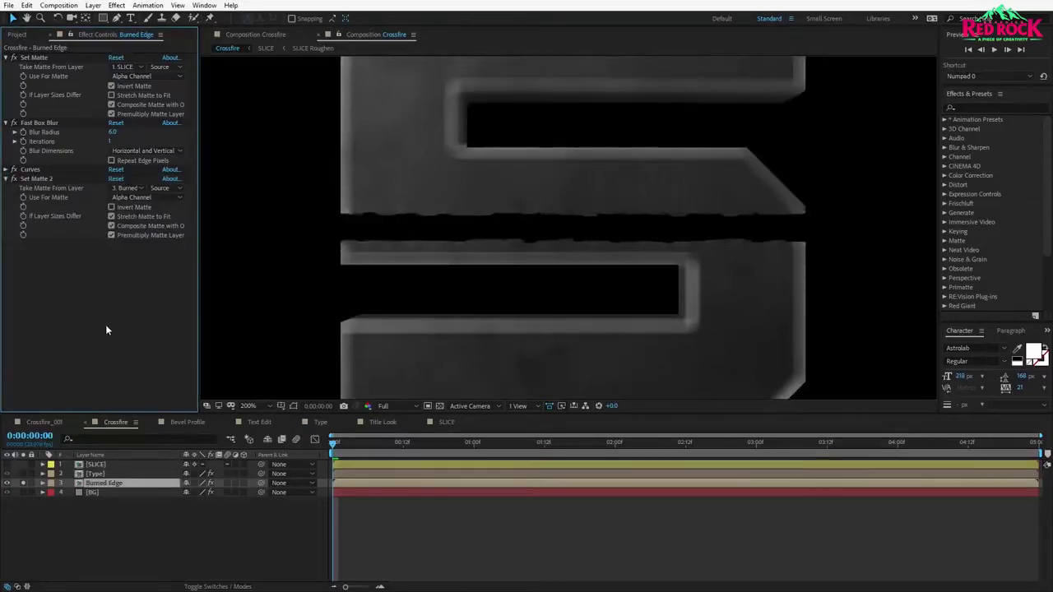
{"action": "key", "text": "ctrl+space"}
{"action": "type", "text": "set"}
{"action": "key", "text": "Return"}
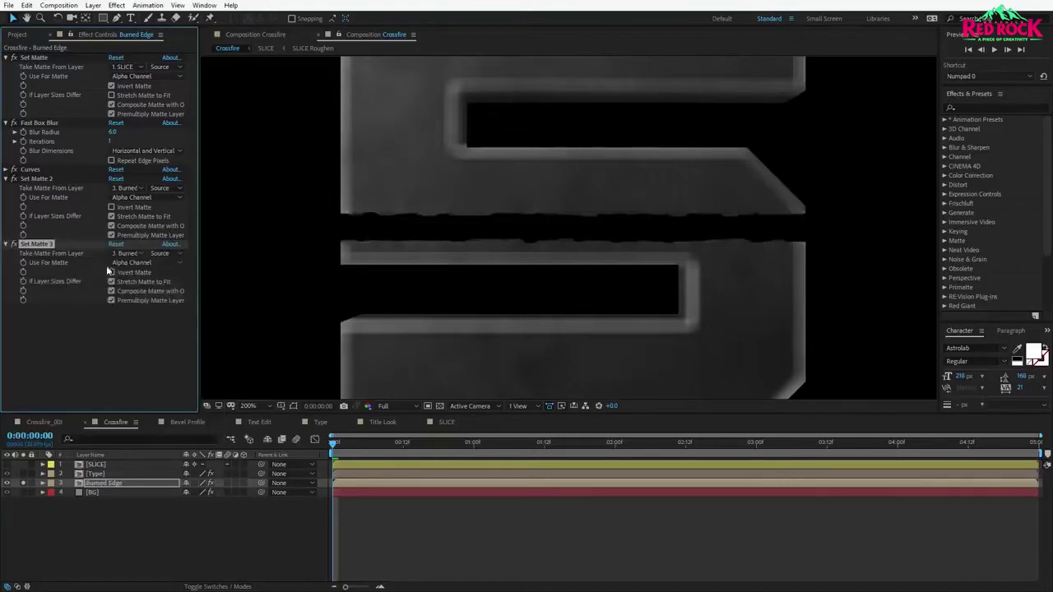
{"action": "left_click", "coordinate": [127, 254]}
{"action": "left_click", "coordinate": [142, 282]}
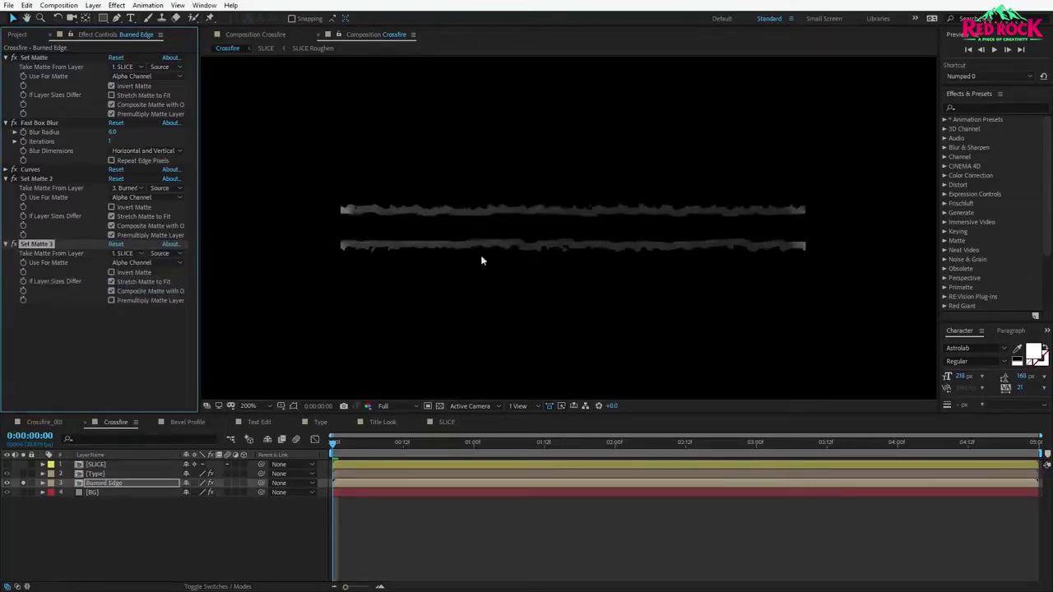
Turn off solo for Burned Edge and toggle the Type layer's visibility to compare the edge strips.
{"action": "left_click", "coordinate": [22, 483]}
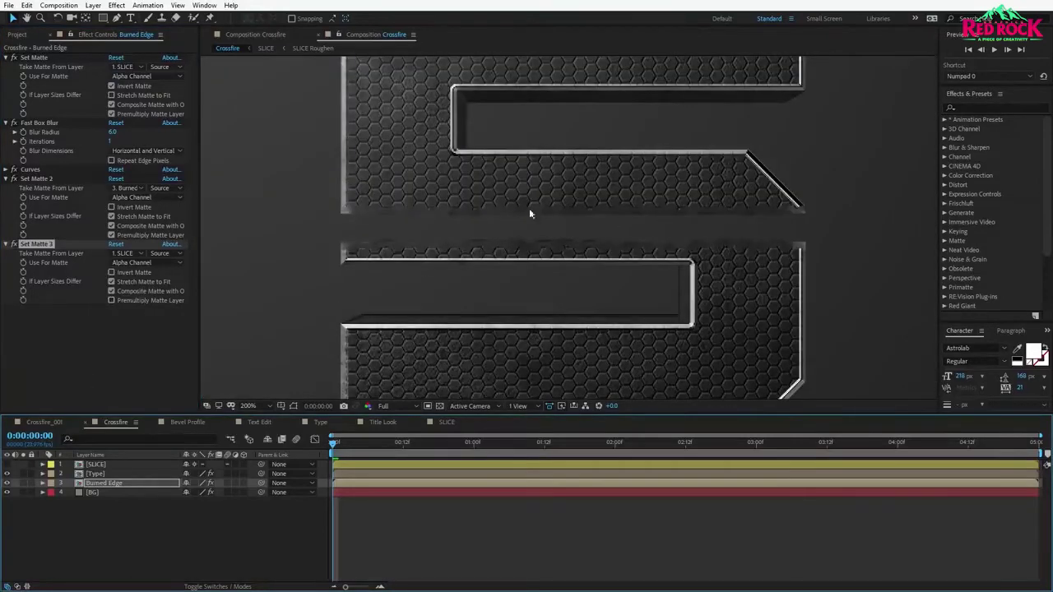
{"action": "left_click", "coordinate": [8, 475]}
{"action": "left_click", "coordinate": [7, 475]}
Apply Fractal Noise to the Burned Edge layer after its Set Matte effects.
{"action": "left_click", "coordinate": [63, 364]}
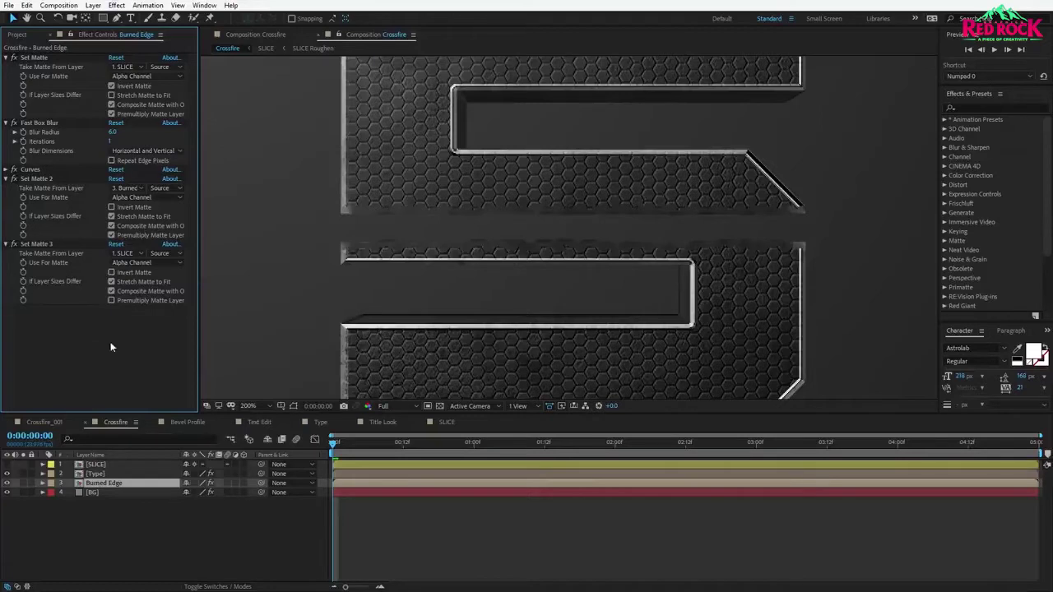
{"action": "key", "text": "ctrl+space"}
{"action": "type", "text": "fract"}
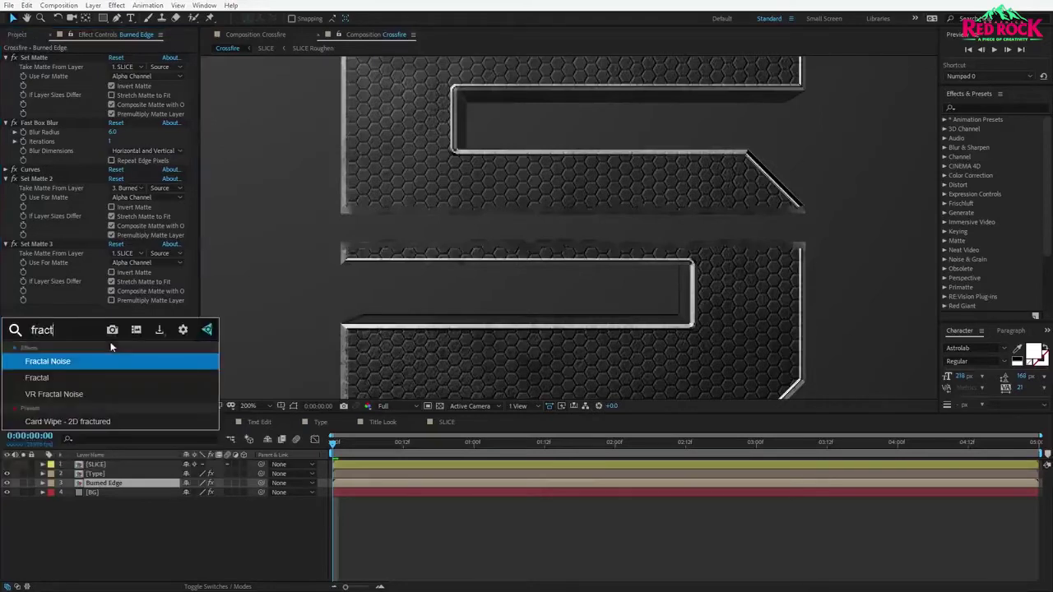
{"action": "key", "text": "Return"}
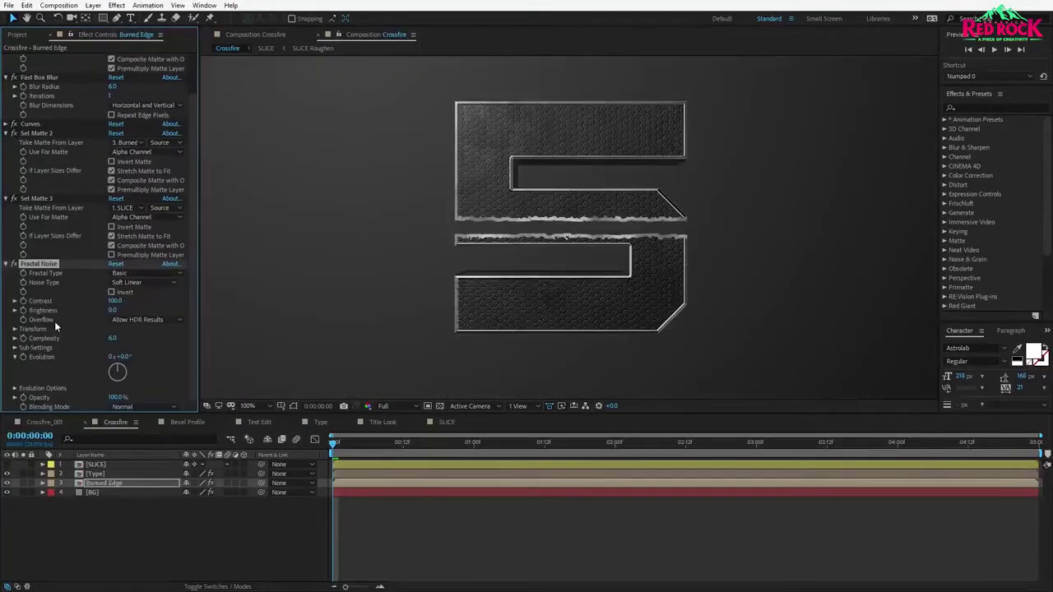
Set the Fractal Noise brightness on Burned Edge to 20 and reduce its scale to 34.
{"action": "left_click", "coordinate": [113, 311]}
{"action": "type", "text": "20"}
{"action": "key", "text": "Return"}
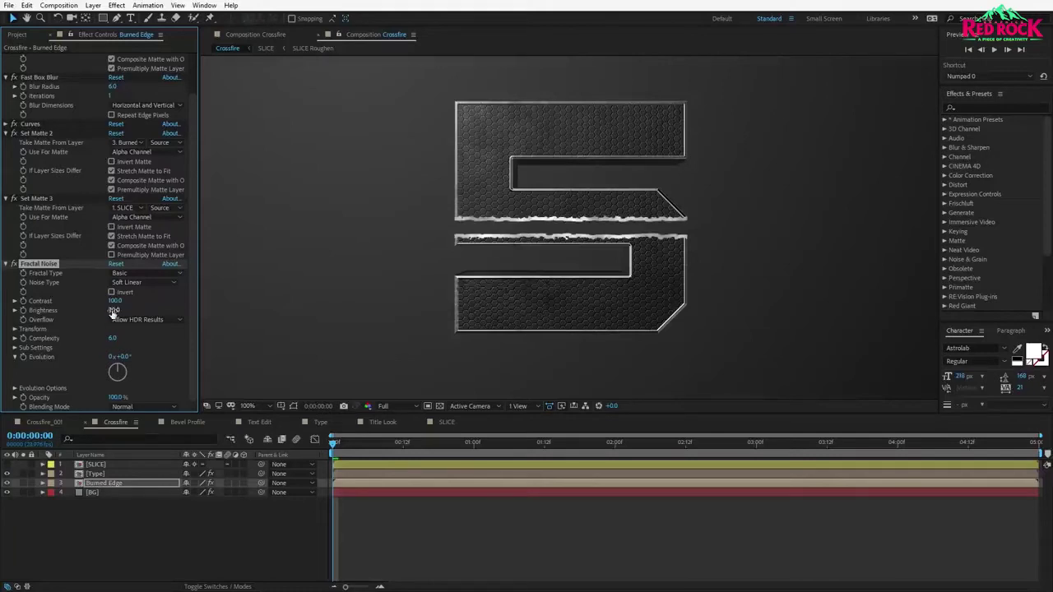
{"action": "left_click", "coordinate": [14, 329]}
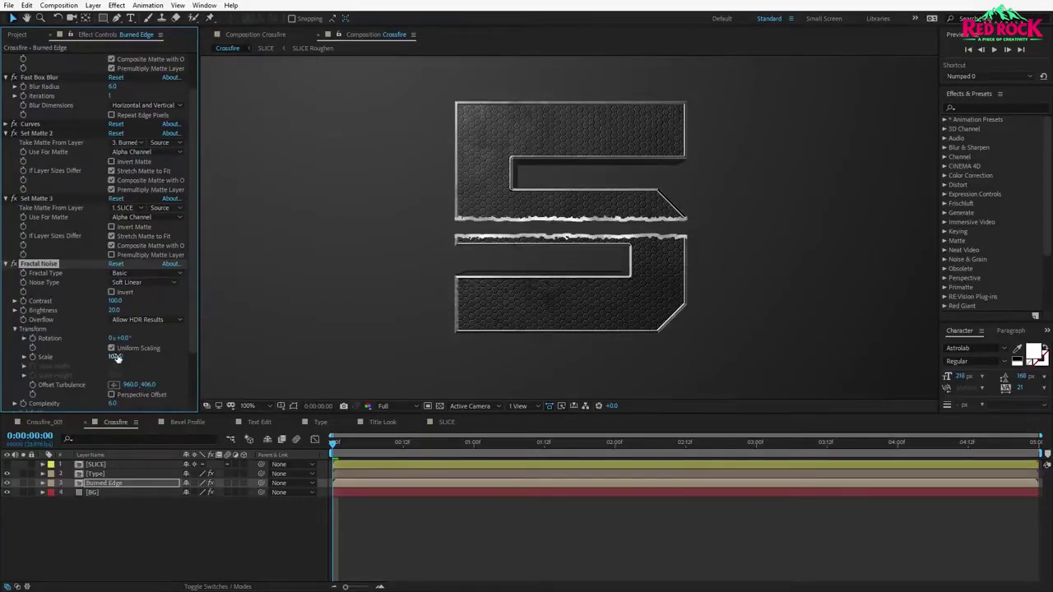
{"action": "type", "text": "20"}
{"action": "key", "text": "Return"}
{"action": "left_click", "coordinate": [24, 356]}
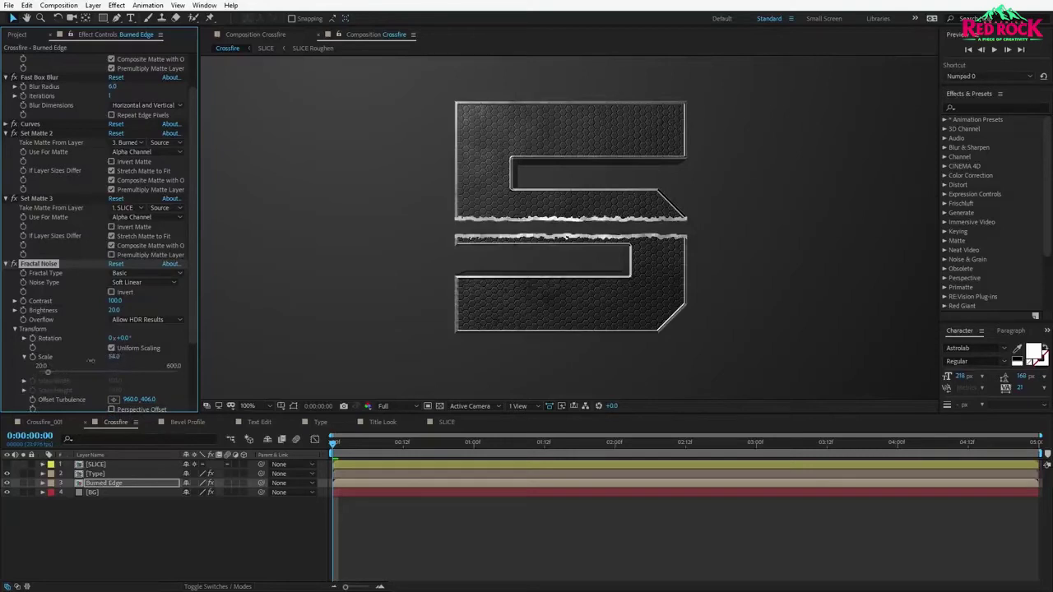
{"action": "scroll", "coordinate": [567, 236], "scroll_direction": "up", "scroll_amount": 1}
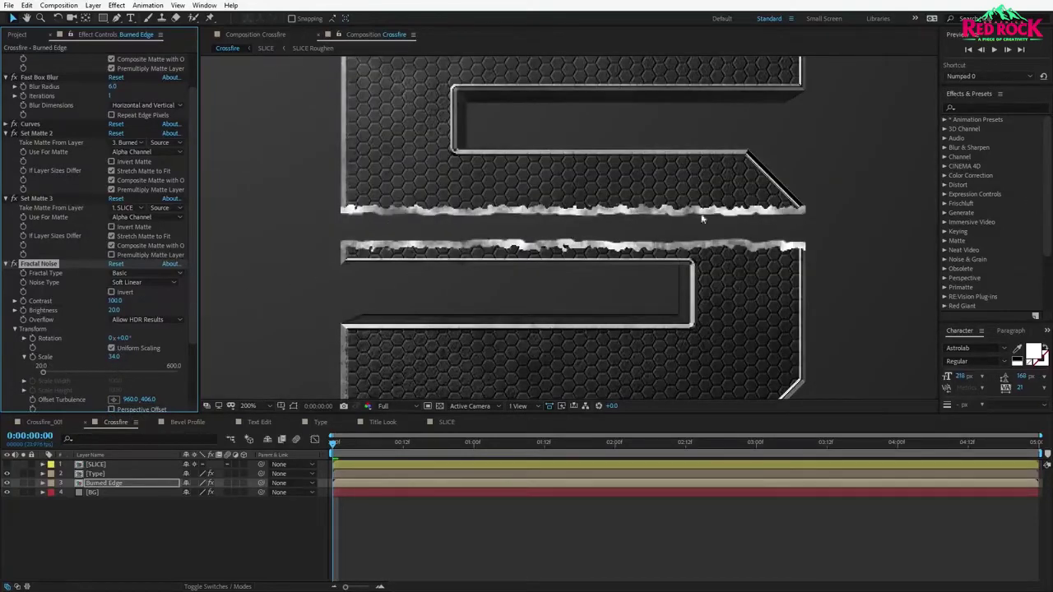
Apply a Tint effect to Burned Edge and map white to orange FF6C00.
{"action": "left_click", "coordinate": [116, 6]}
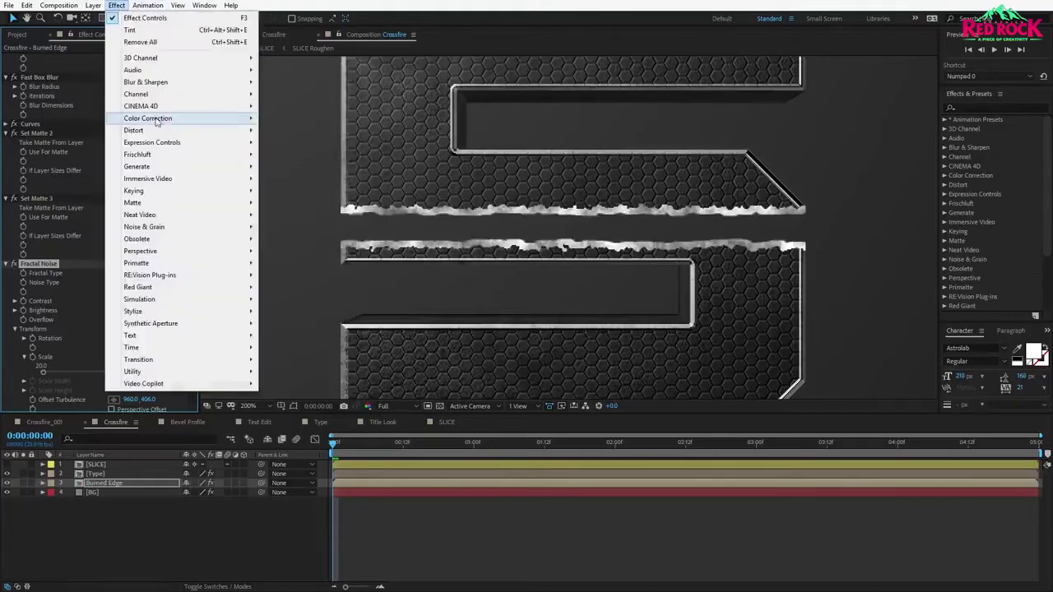
{"action": "mouse_move", "coordinate": [161, 120]}
{"action": "left_click", "coordinate": [318, 494]}
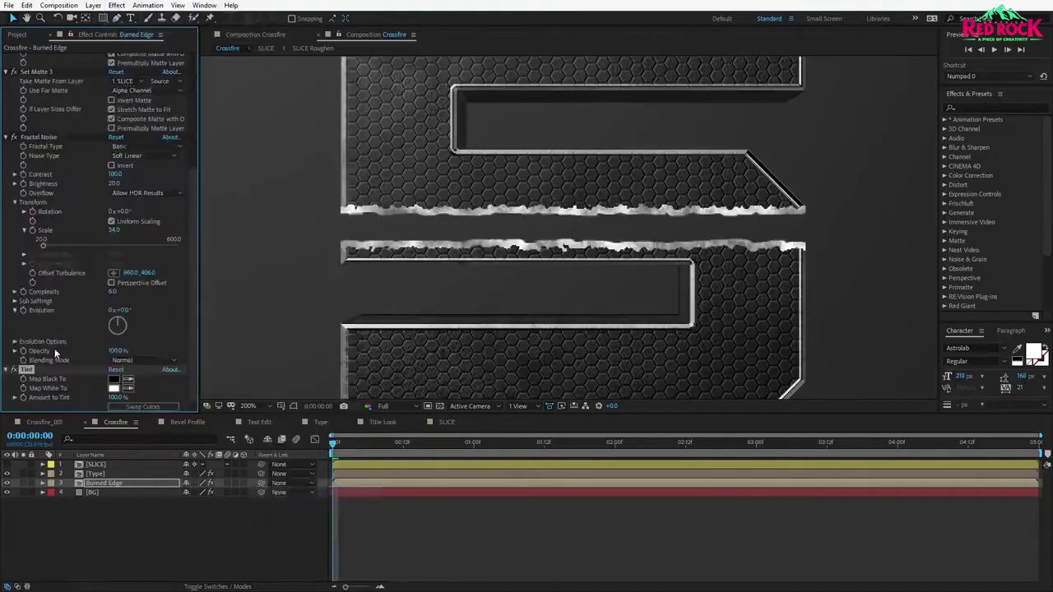
{"action": "left_click", "coordinate": [114, 388]}
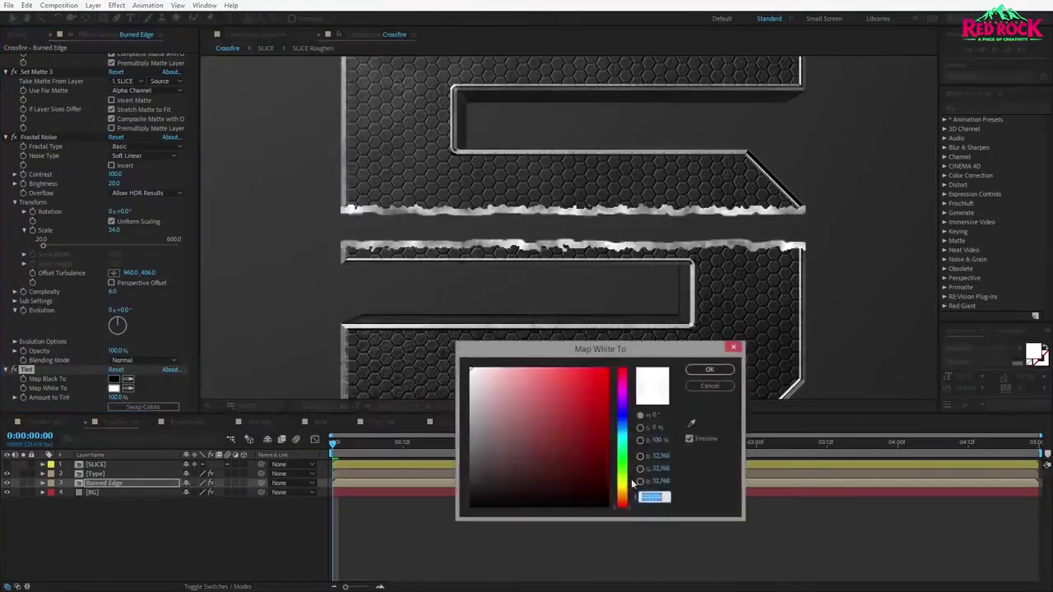
{"action": "left_click_drag", "start_coordinate": [622, 505], "coordinate": [623, 500]}
{"action": "left_click_drag", "start_coordinate": [594, 384], "coordinate": [658, 323]}
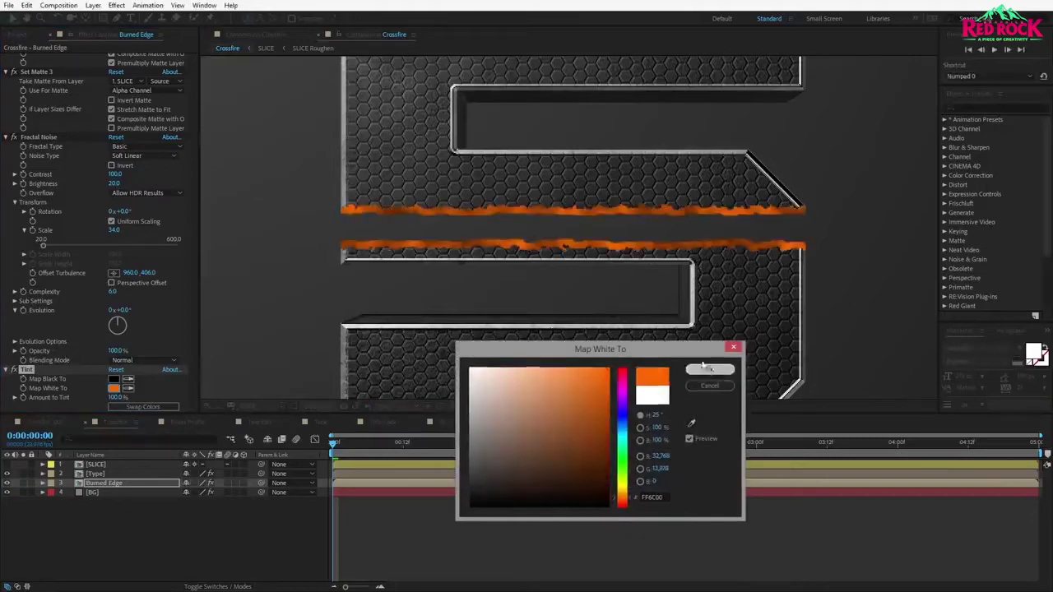
{"action": "left_click", "coordinate": [710, 370]}
{"action": "scroll", "coordinate": [556, 249], "scroll_direction": "down", "scroll_amount": 1}
{"action": "key", "text": "grave"}
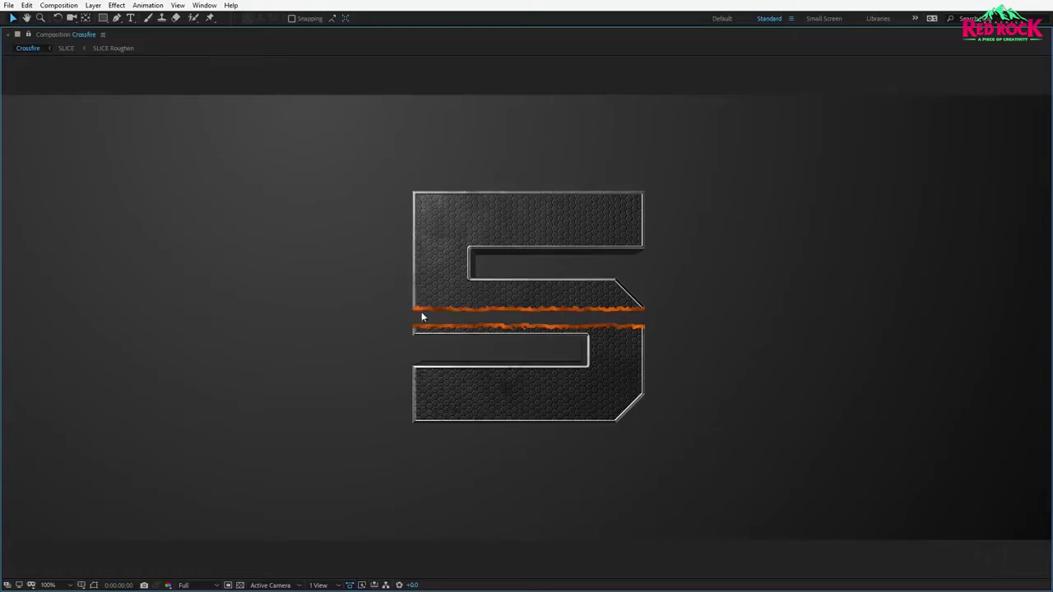
{"action": "key", "text": "grave"}
Place Rocky_Edge_Alpha_Thin.png from the project footage as a new top layer along the upper edge of the cut.
{"action": "left_click", "coordinate": [58, 197]}
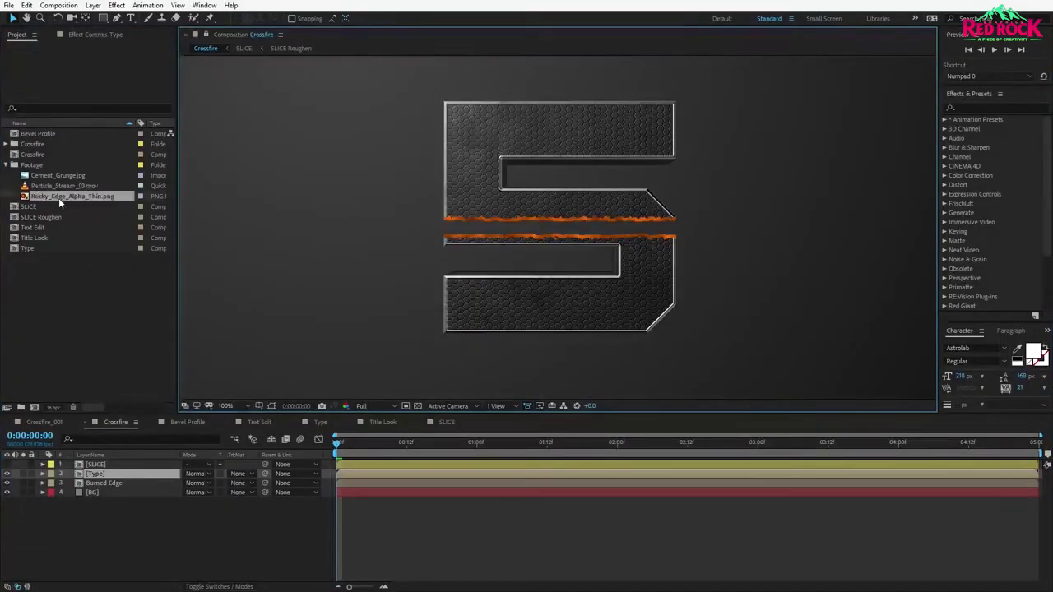
{"action": "left_click_drag", "start_coordinate": [59, 198], "coordinate": [554, 220]}
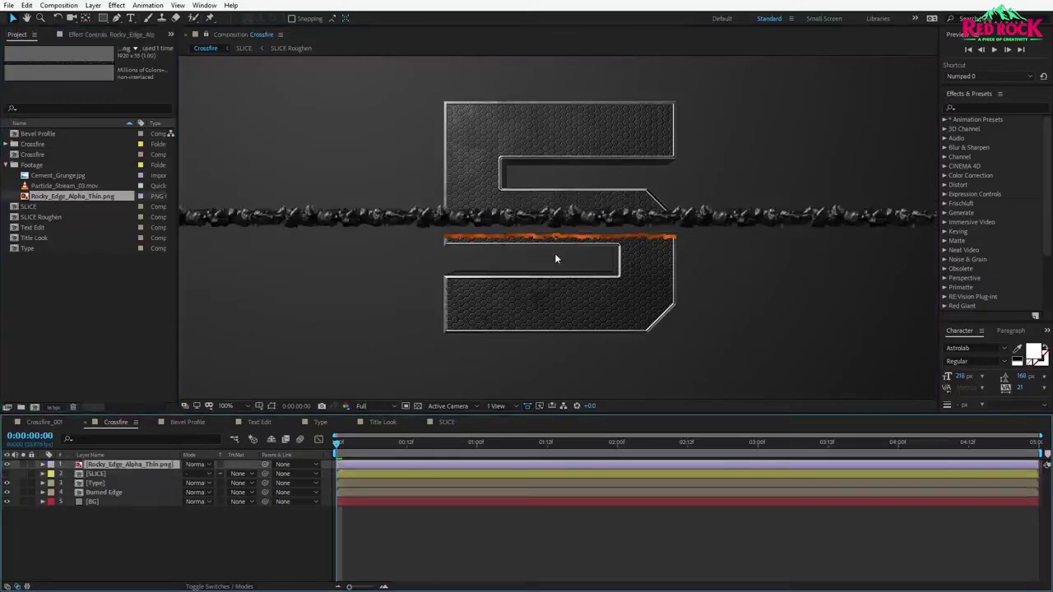
{"action": "left_click", "coordinate": [555, 254]}
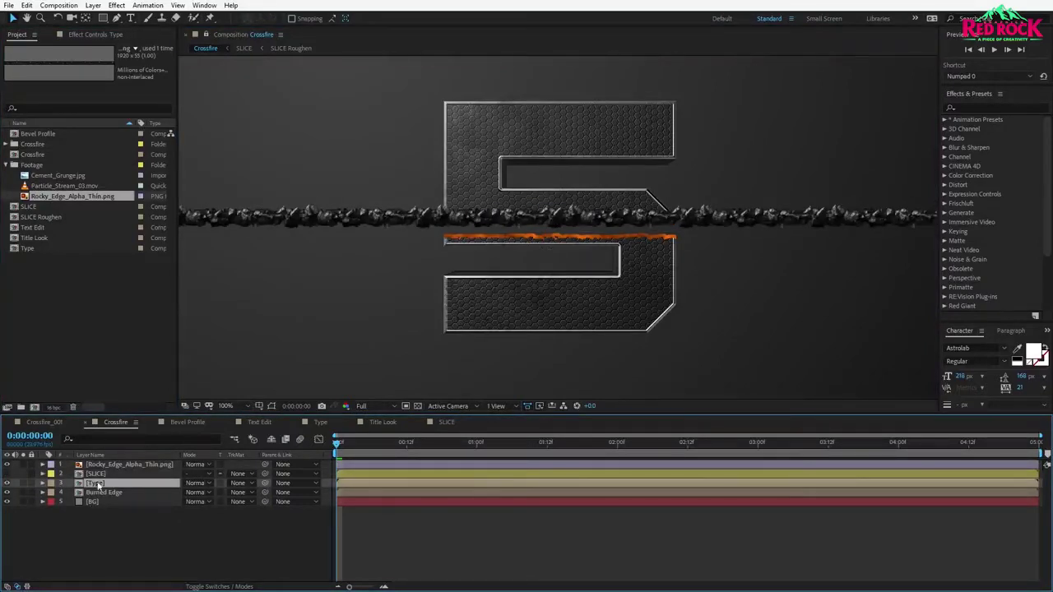
Duplicate the Type layer above the rocky edge layer and use it as that layer's alpha track matte.
{"action": "left_click", "coordinate": [26, 5]}
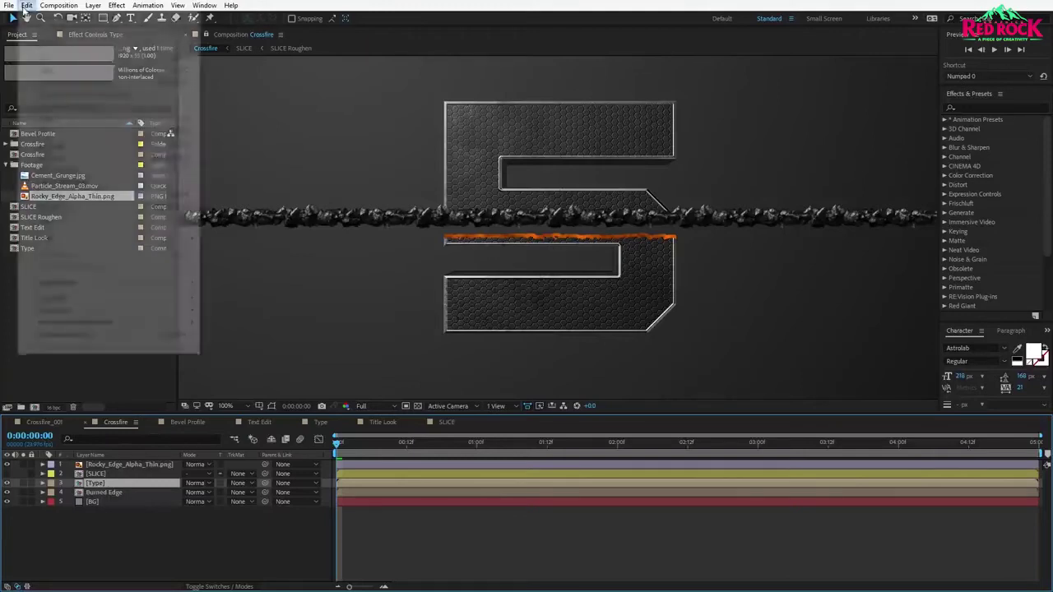
{"action": "left_click", "coordinate": [49, 204]}
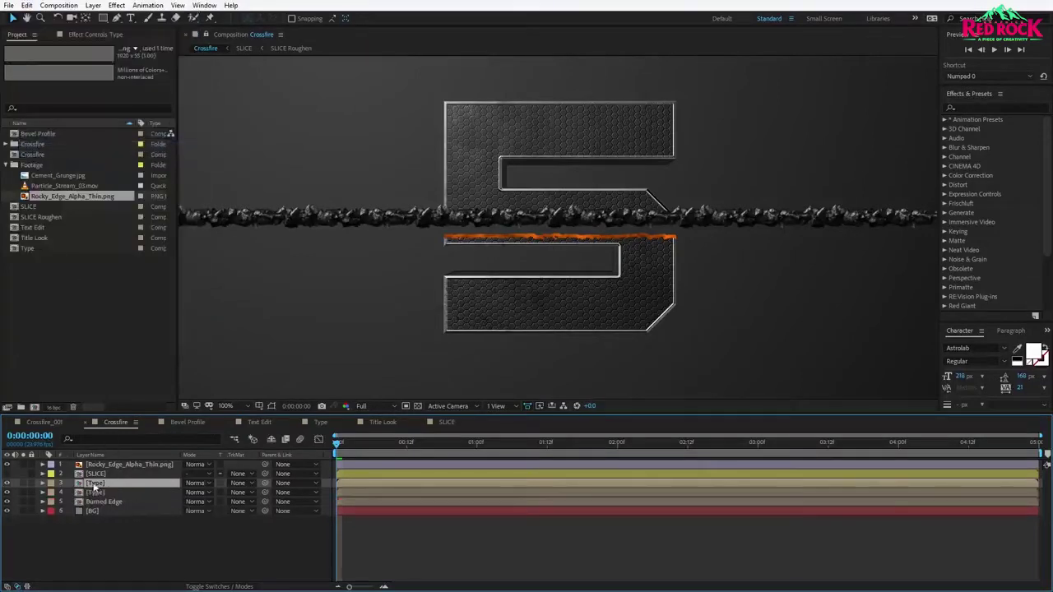
{"action": "left_click_drag", "start_coordinate": [96, 483], "coordinate": [102, 462]}
{"action": "left_click", "coordinate": [142, 475]}
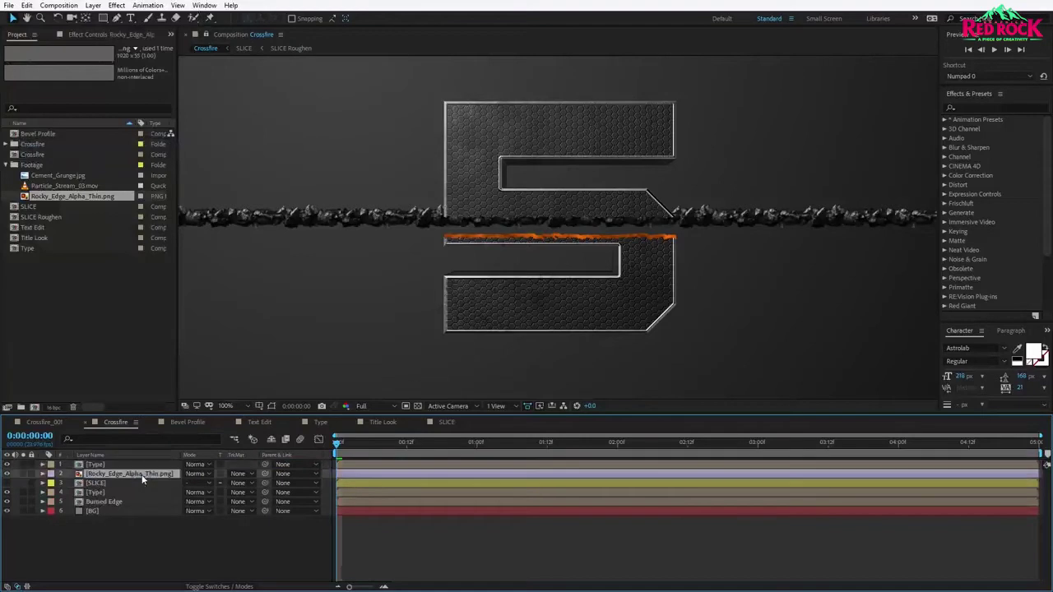
{"action": "left_click", "coordinate": [237, 474]}
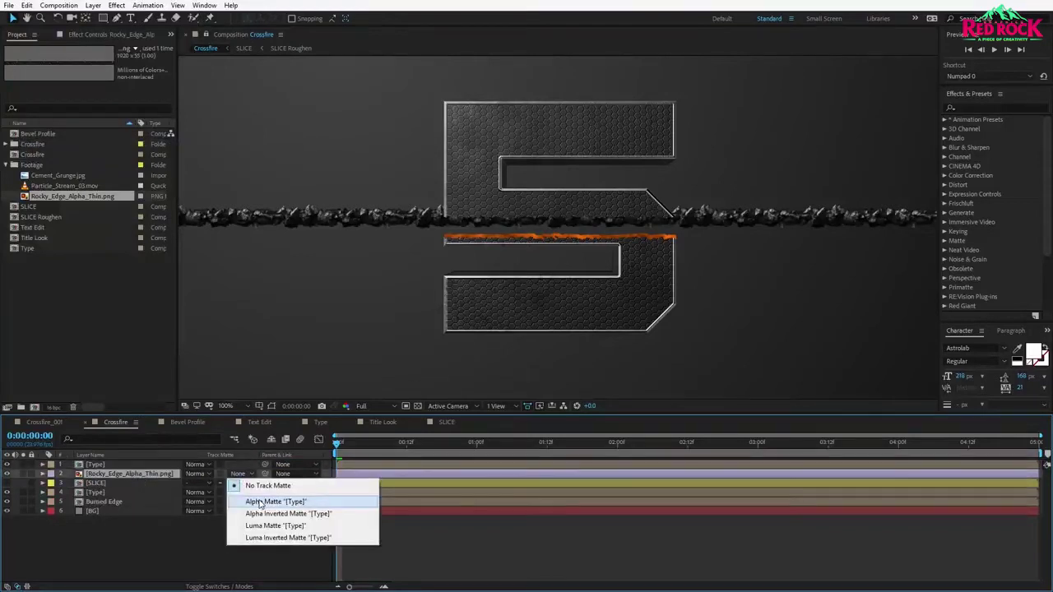
{"action": "left_click", "coordinate": [260, 502]}
{"action": "key", "text": "period"}
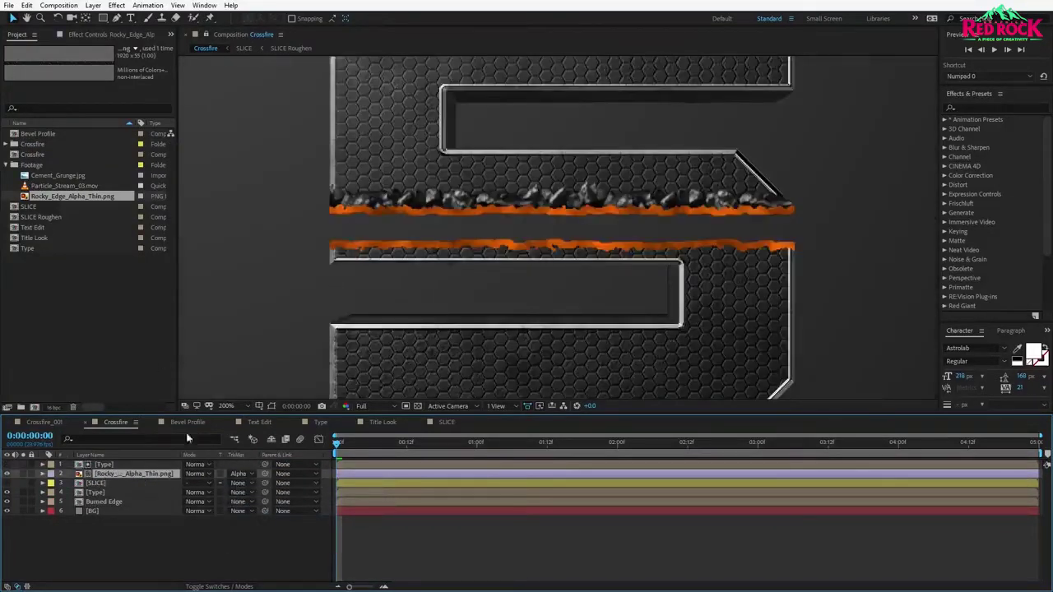
Delete the Set Matte effect from the duplicated Type matte layer and move the rocky strip up to just above the orange edge.
{"action": "left_click_drag", "start_coordinate": [455, 211], "coordinate": [617, 194]}
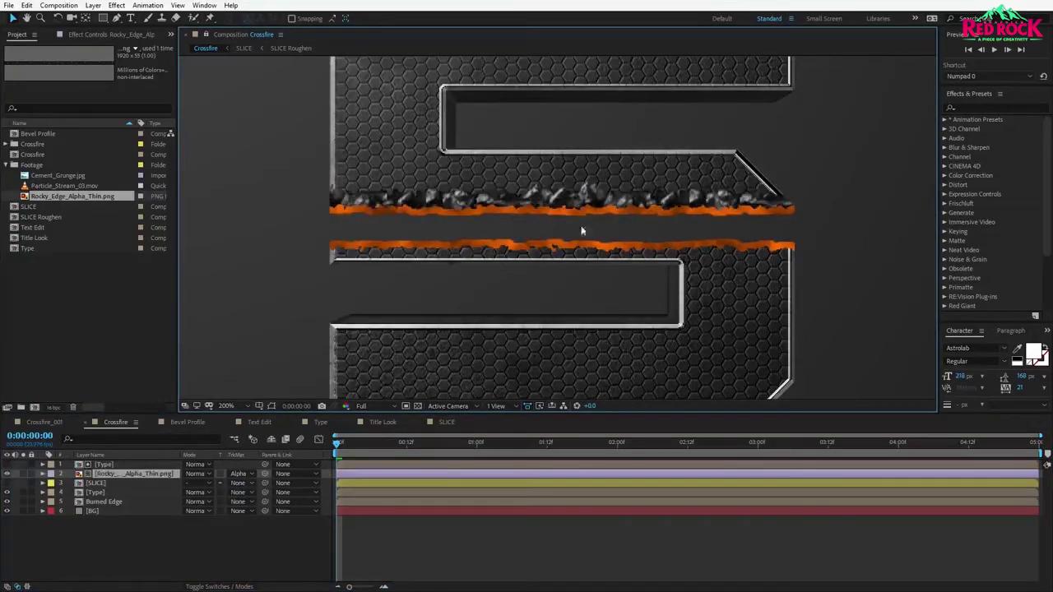
{"action": "left_click", "coordinate": [105, 466]}
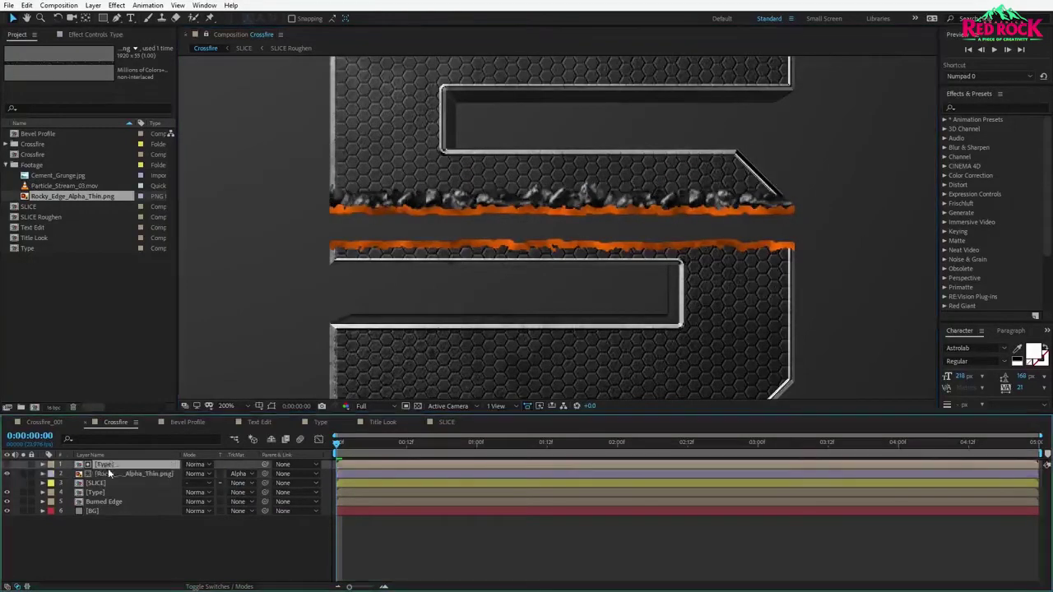
{"action": "left_click", "coordinate": [80, 35]}
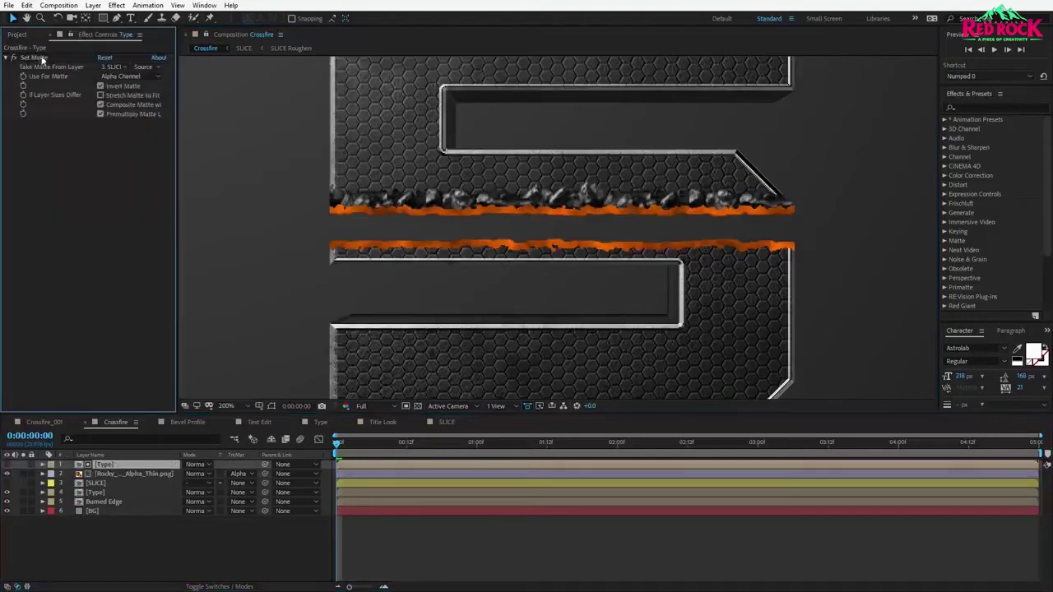
{"action": "left_click", "coordinate": [37, 57]}
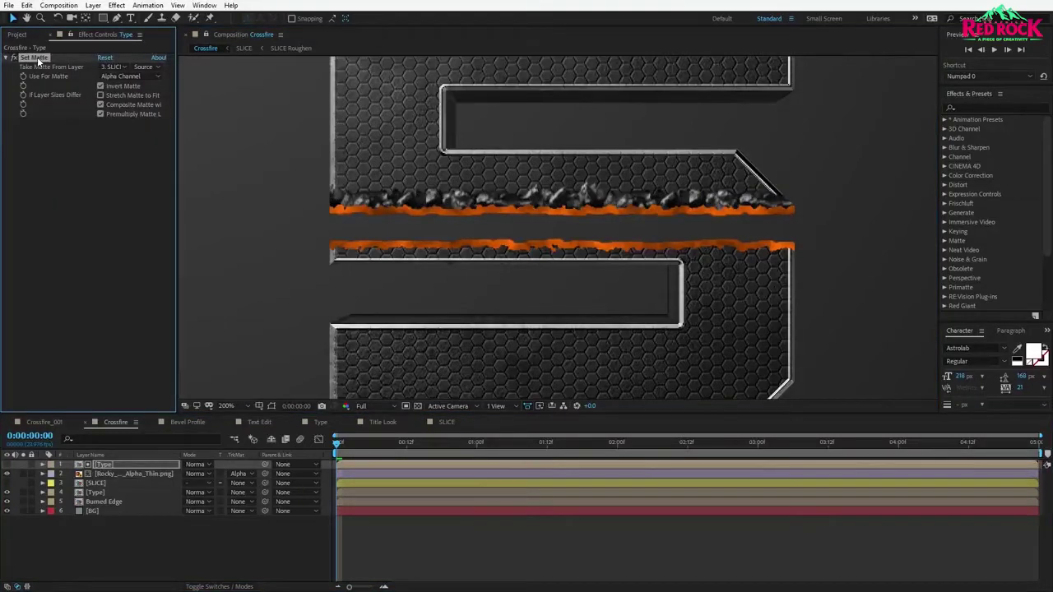
{"action": "key", "text": "Delete"}
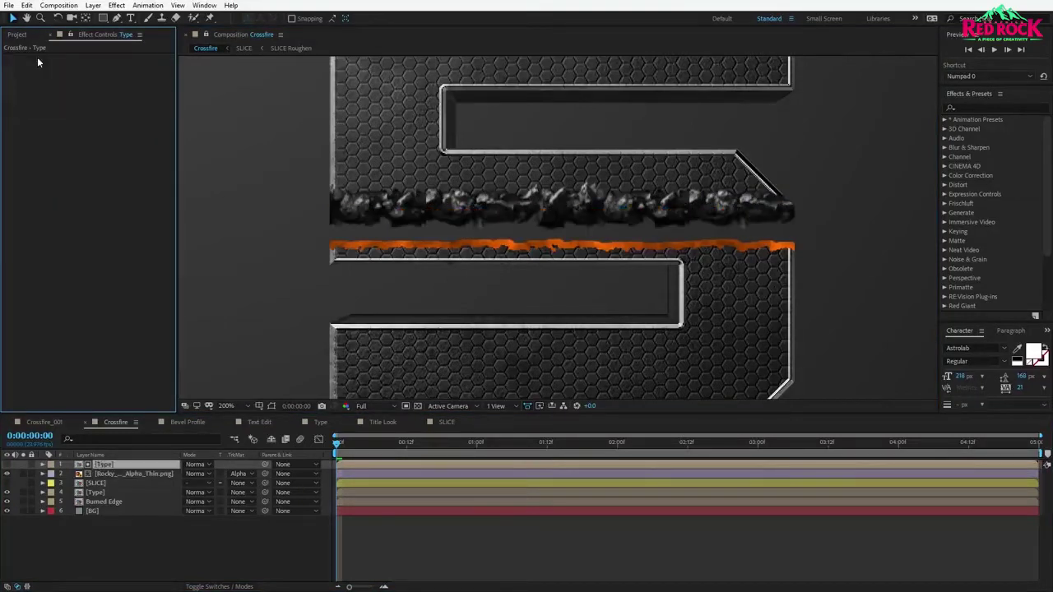
{"action": "left_click", "coordinate": [102, 473]}
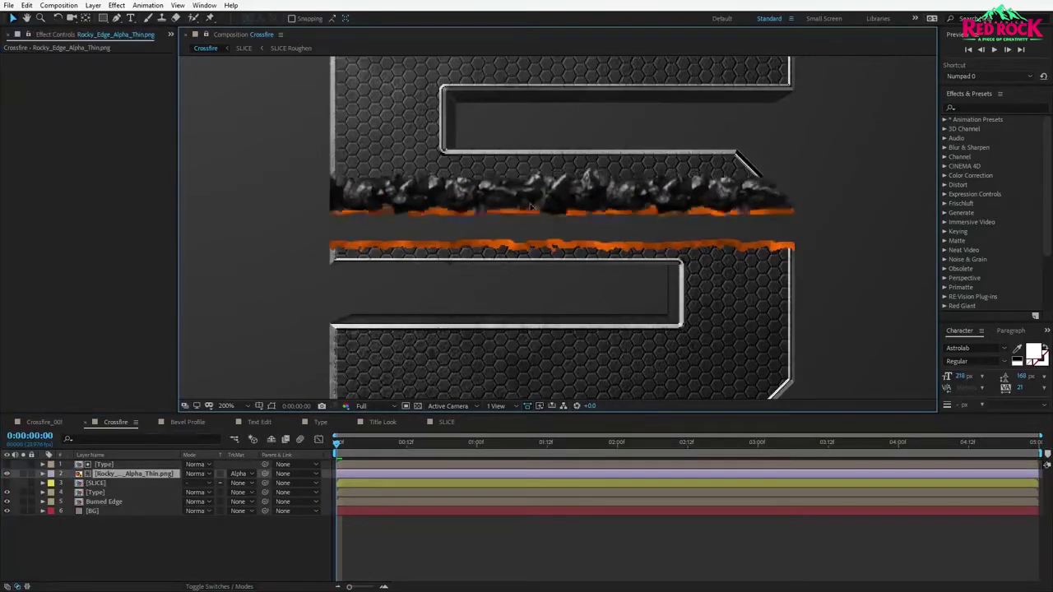
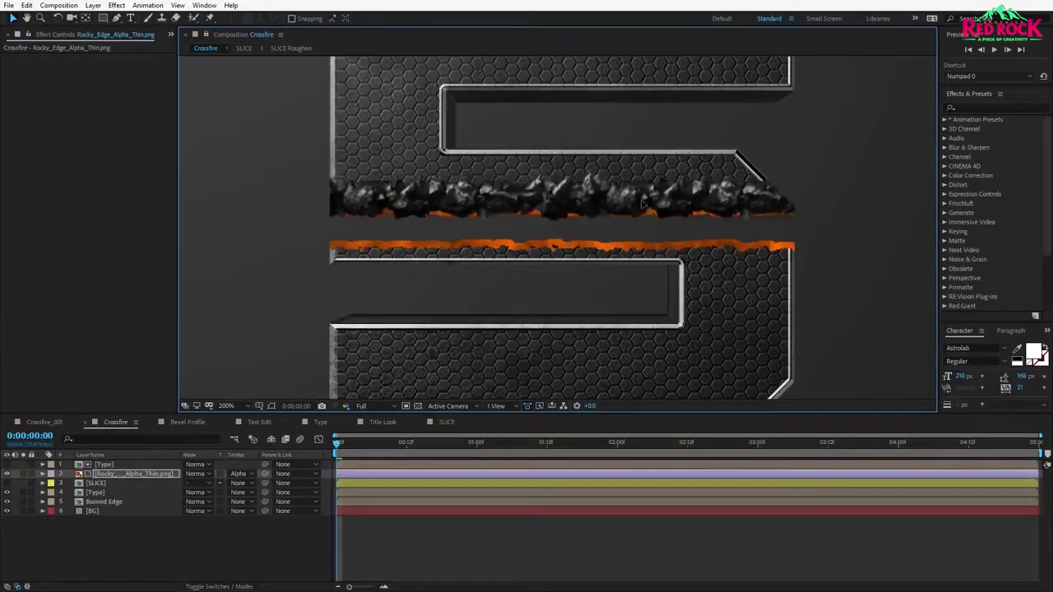
Duplicate the rocky edge layer together with its Type matte layer.
{"action": "left_click", "coordinate": [115, 483]}
{"action": "left_click", "coordinate": [117, 474]}
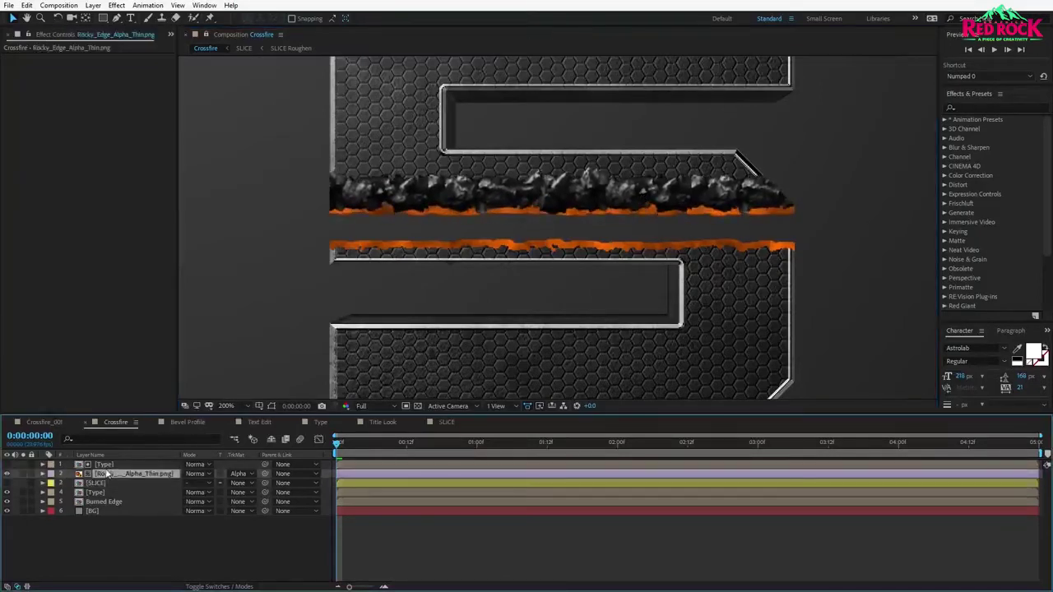
{"action": "left_click", "coordinate": [107, 465], "text": "shift"}
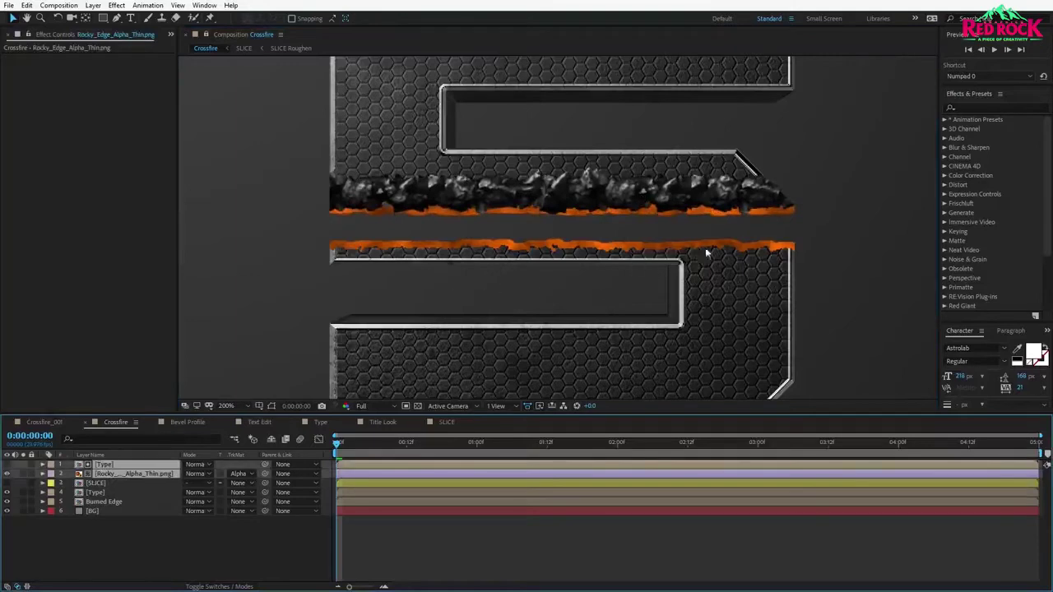
{"action": "left_click", "coordinate": [26, 5]}
{"action": "left_click", "coordinate": [50, 146]}
Rotate the duplicated rocky strip upside down and move it onto the lower edge of the cut.
{"action": "left_click", "coordinate": [108, 483]}
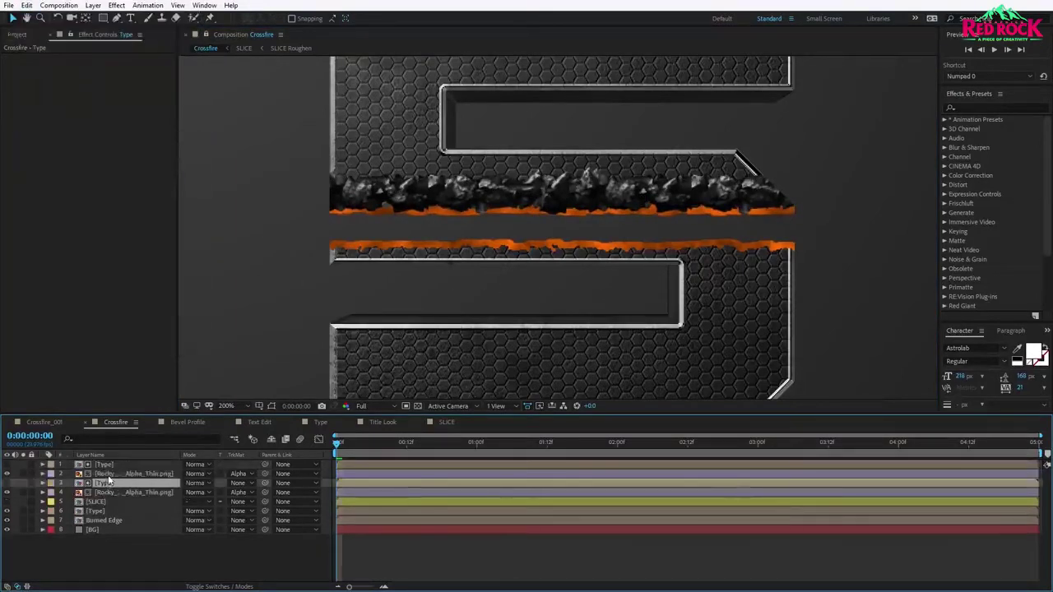
{"action": "left_click", "coordinate": [117, 474]}
{"action": "scroll", "coordinate": [509, 238], "scroll_direction": "down", "scroll_amount": 1}
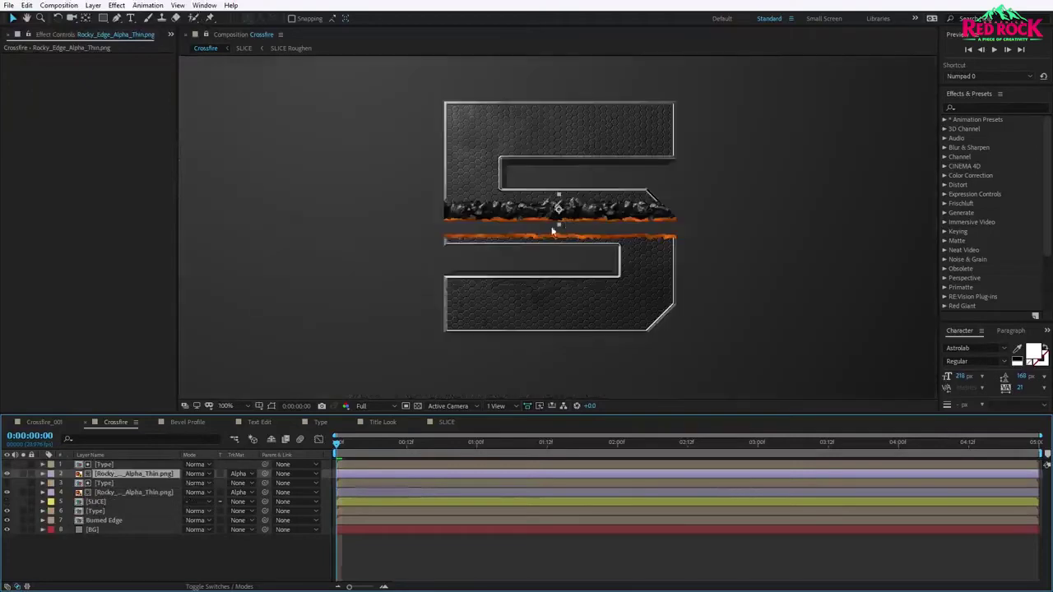
{"action": "left_click", "coordinate": [597, 215]}
{"action": "left_click", "coordinate": [59, 19]}
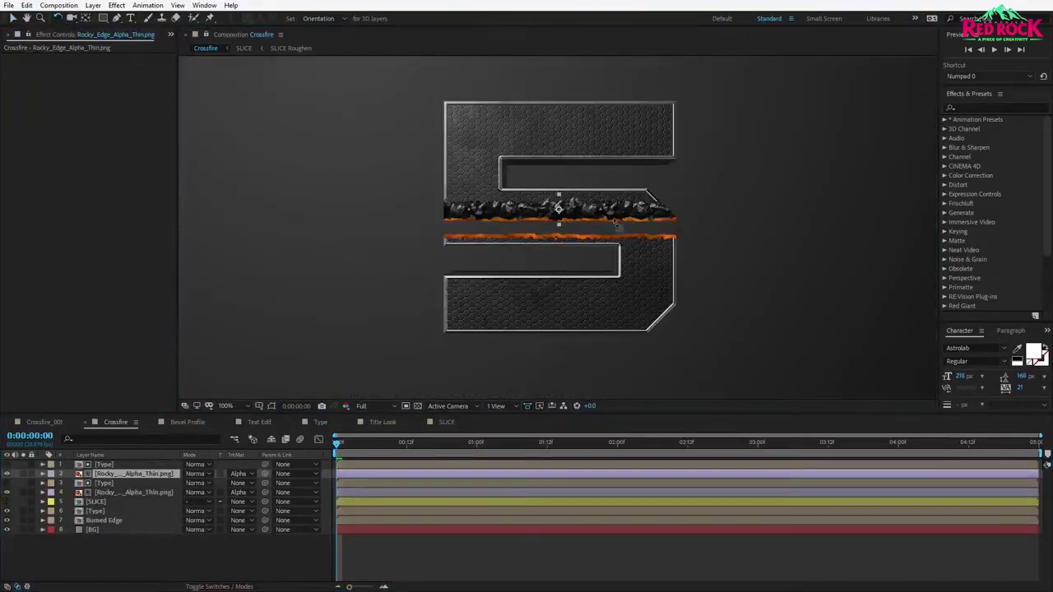
{"action": "left_click_drag", "start_coordinate": [620, 217], "coordinate": [508, 217]}
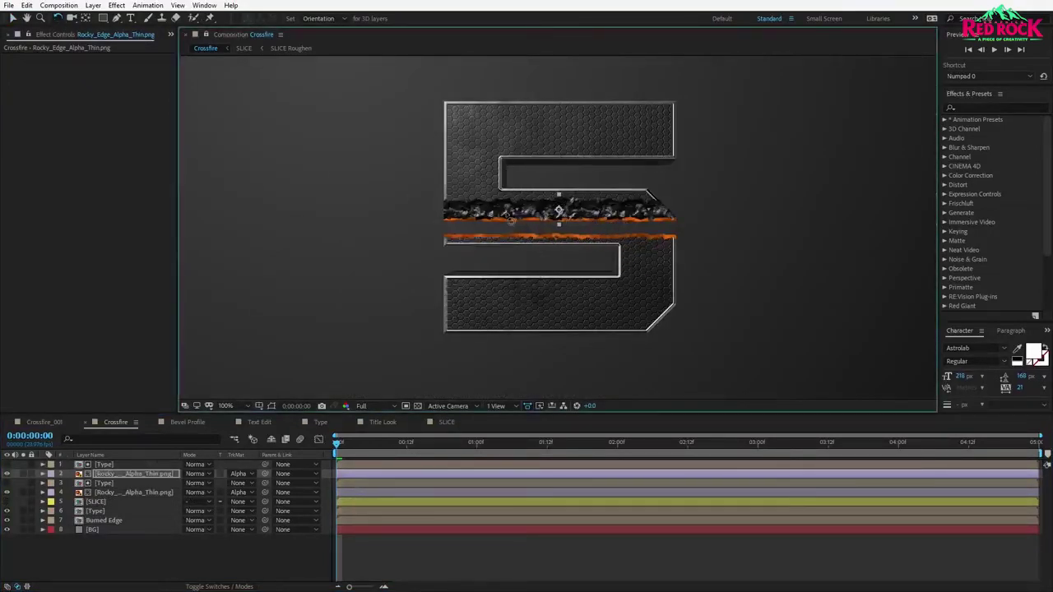
{"action": "key", "text": "v"}
{"action": "left_click_drag", "start_coordinate": [578, 218], "coordinate": [577, 253]}
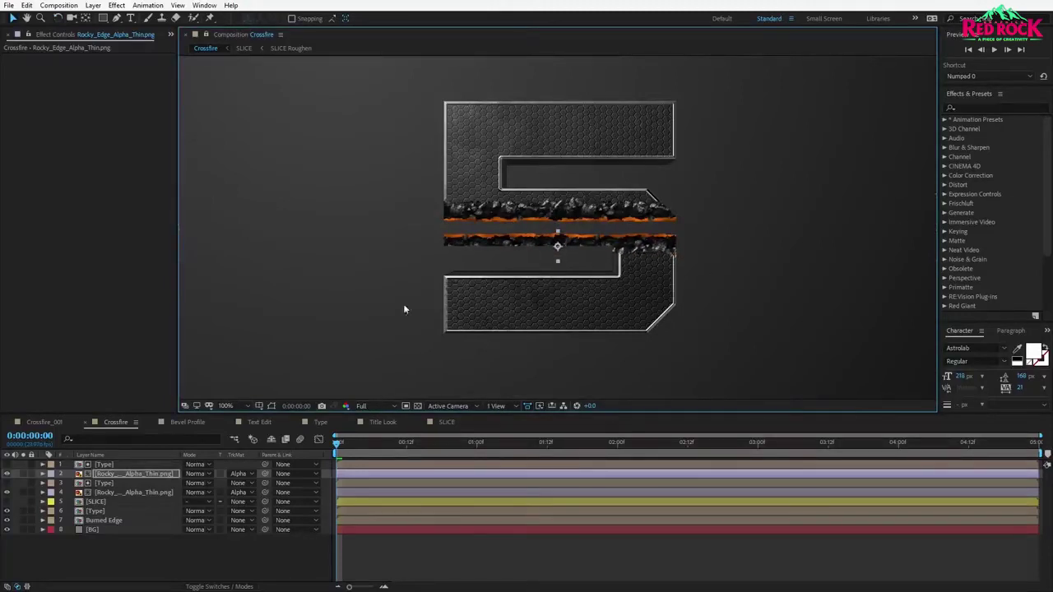
Parent both rocky edge layers to the SLICE layer.
{"action": "left_click", "coordinate": [111, 492], "text": "ctrl"}
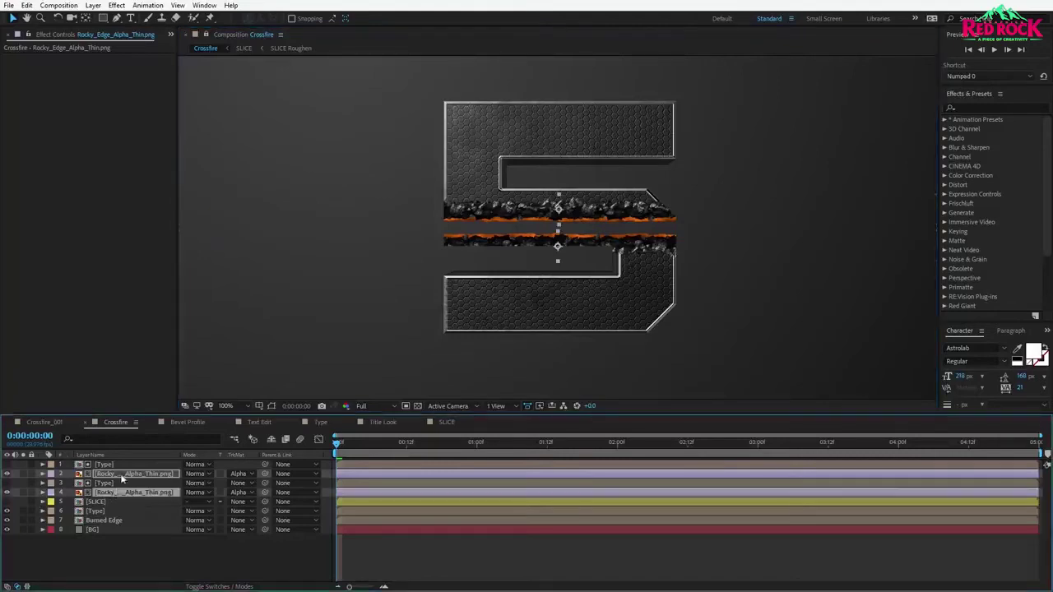
{"action": "left_click_drag", "start_coordinate": [264, 474], "coordinate": [100, 502]}
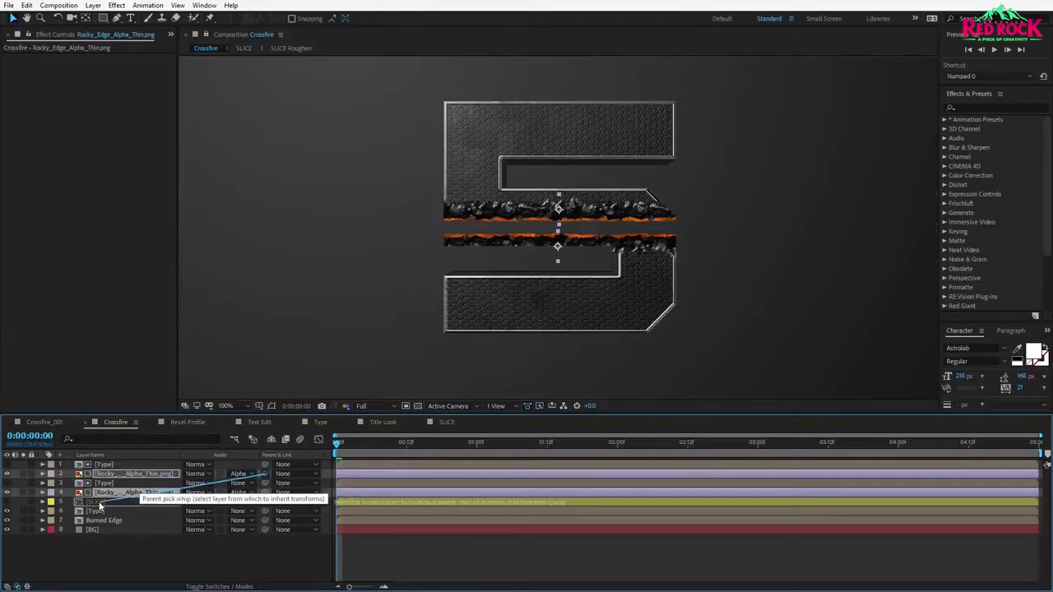
{"action": "left_click_drag", "start_coordinate": [100, 504], "coordinate": [99, 502]}
Test the cut by rotating the SLICE layer, and reset its rotation to 0.
{"action": "left_click", "coordinate": [99, 500]}
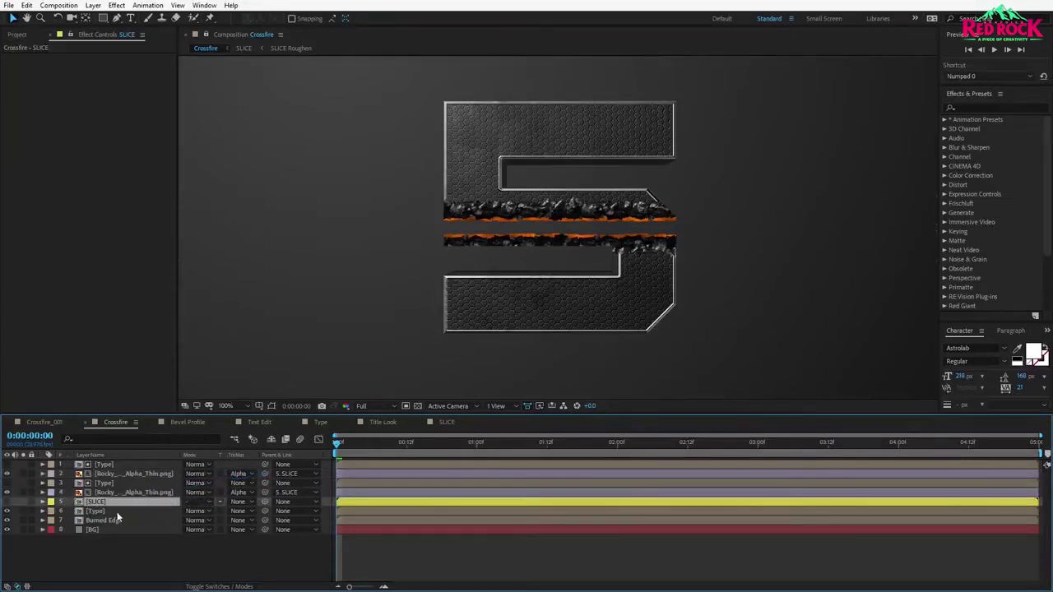
{"action": "key", "text": "r"}
{"action": "mouse_move", "coordinate": [199, 512]}
{"action": "left_mouse_down"}
{"action": "mouse_move", "coordinate": [268, 503]}
{"action": "mouse_move", "coordinate": [191, 507]}
{"action": "left_mouse_up"}
{"action": "left_click", "coordinate": [203, 511]}
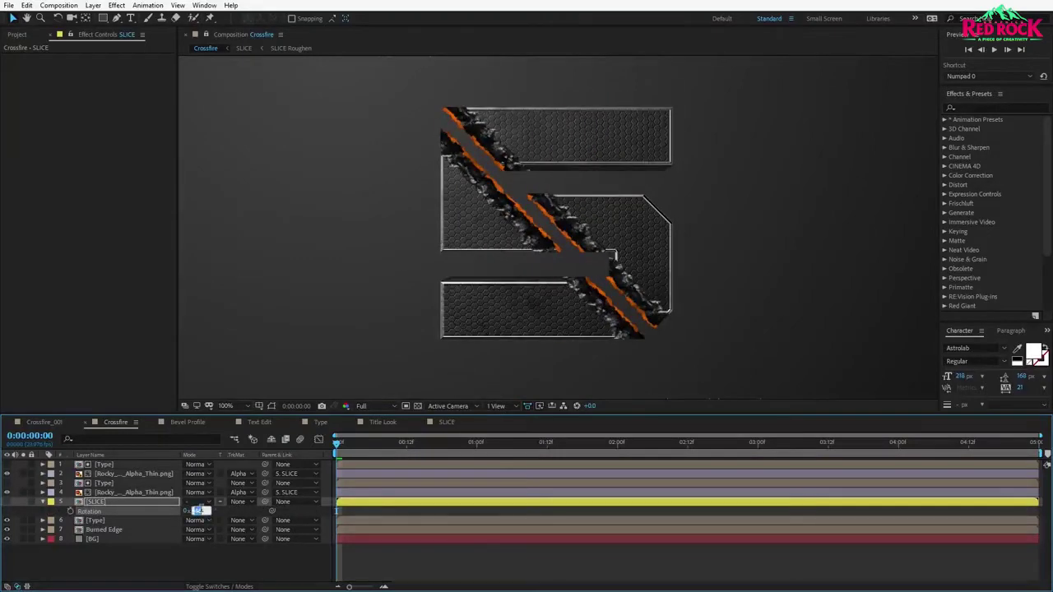
{"action": "type", "text": "0"}
{"action": "key", "text": "Return"}
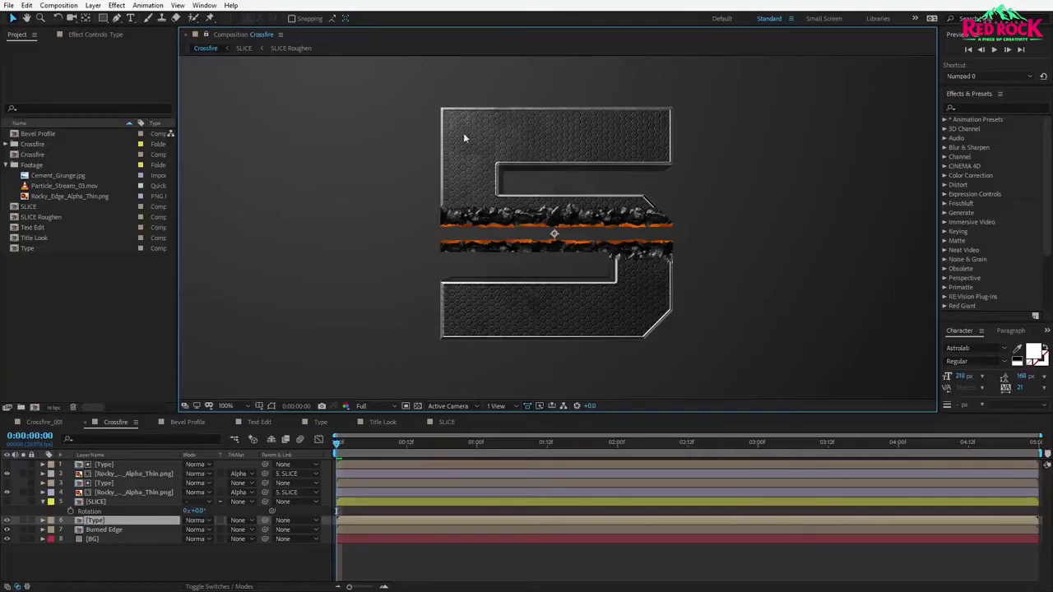
Create a comp-size solid named Saber directly above the visible Type layer.
{"action": "scroll", "coordinate": [495, 284], "scroll_direction": "down", "scroll_amount": 1}
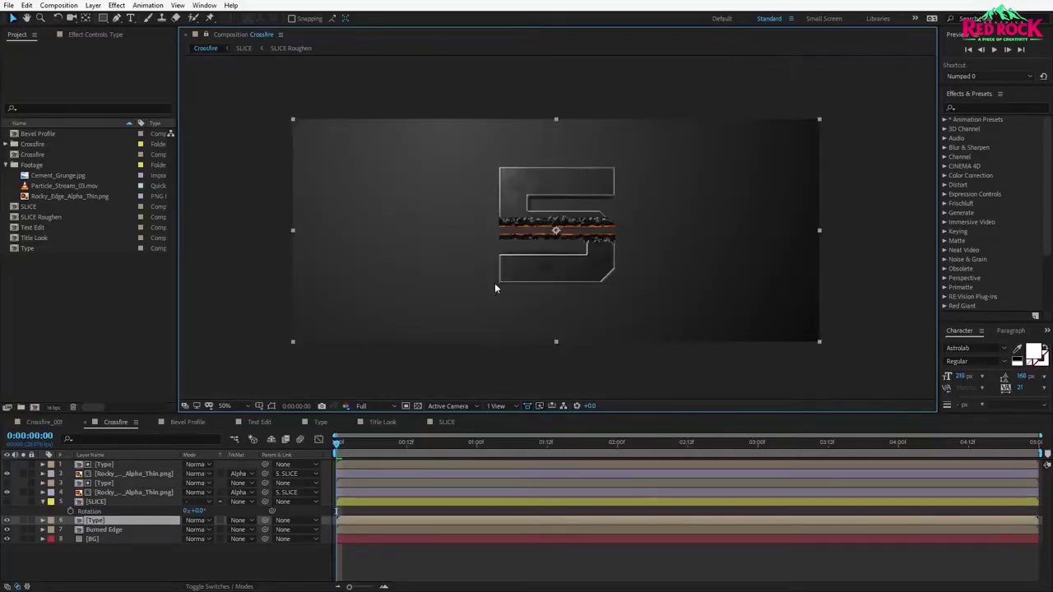
{"action": "left_click", "coordinate": [93, 6]}
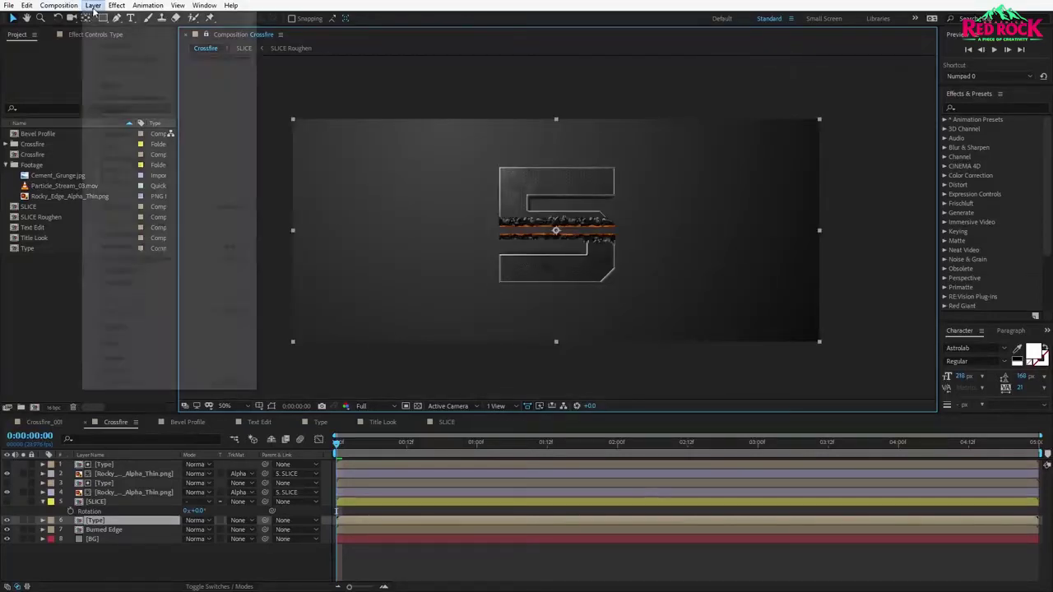
{"action": "mouse_move", "coordinate": [103, 18]}
{"action": "left_click", "coordinate": [282, 31]}
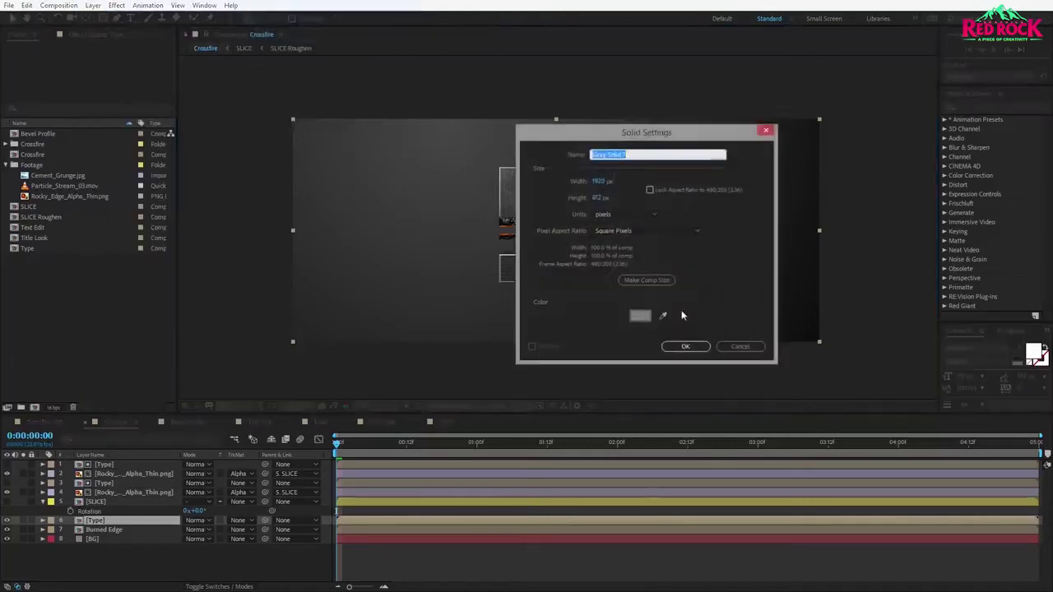
{"action": "type", "text": "Saber"}
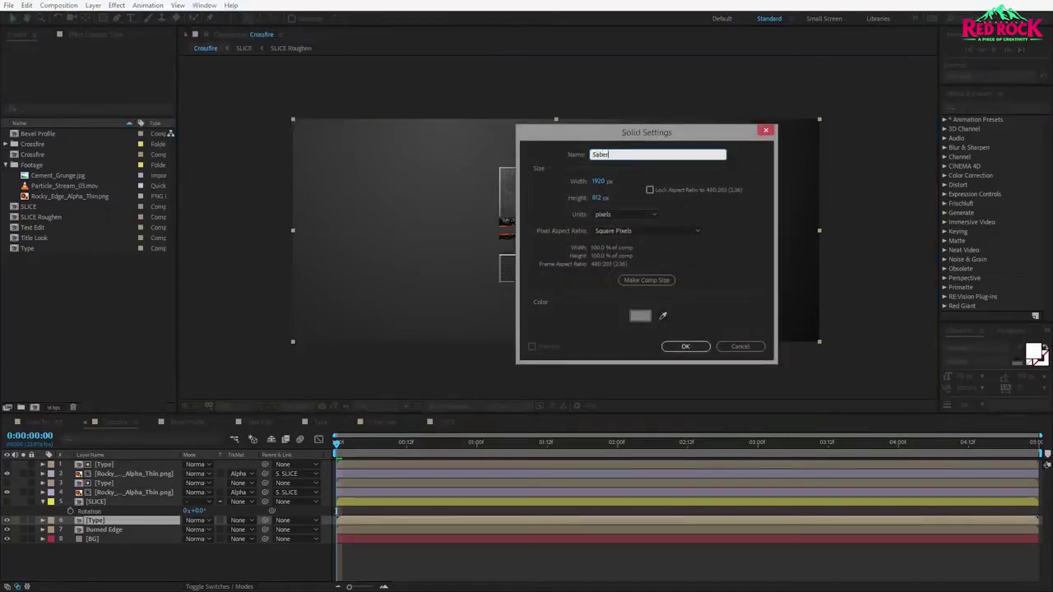
{"action": "left_click", "coordinate": [695, 348]}
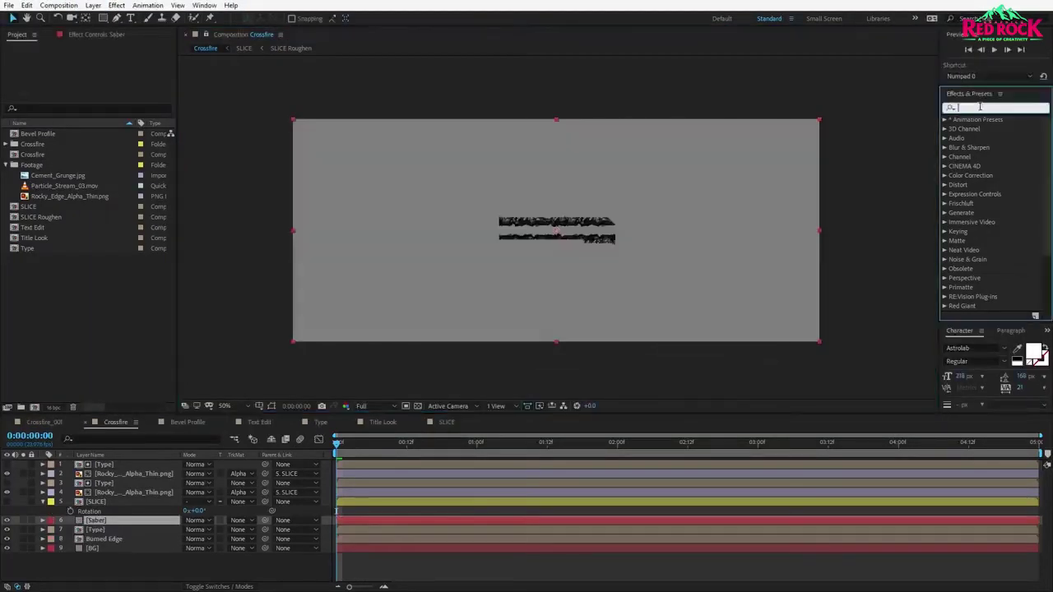
Apply the Saber effect to the new solid and lay its beam nearly horizontal, with Core End near 488, 378 and Core Start near 1154, 398.
{"action": "type", "text": "saber"}
{"action": "left_click_drag", "start_coordinate": [977, 136], "coordinate": [784, 142]}
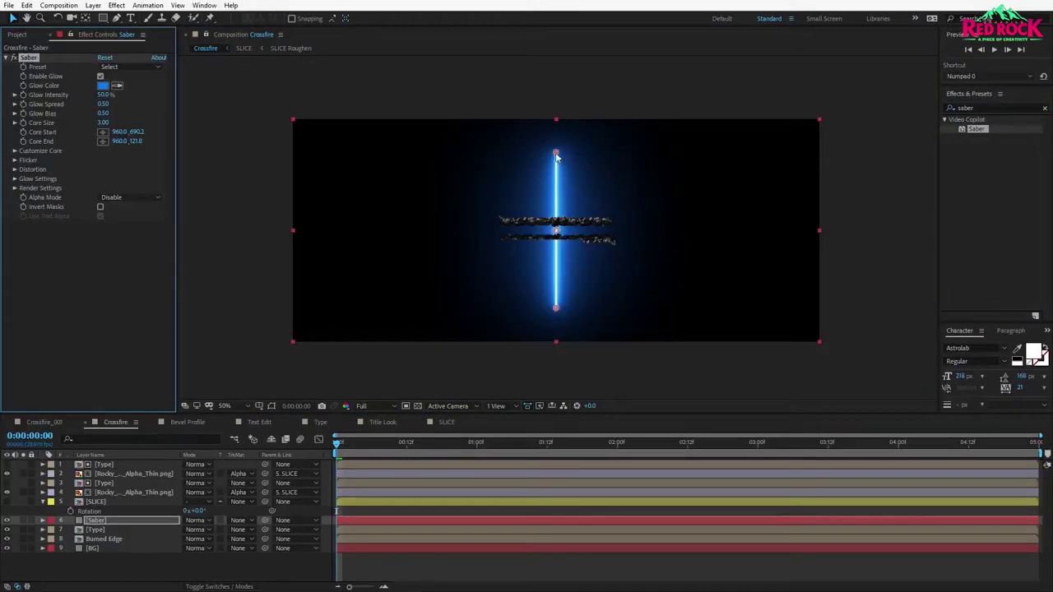
{"action": "left_click_drag", "start_coordinate": [556, 155], "coordinate": [426, 223]}
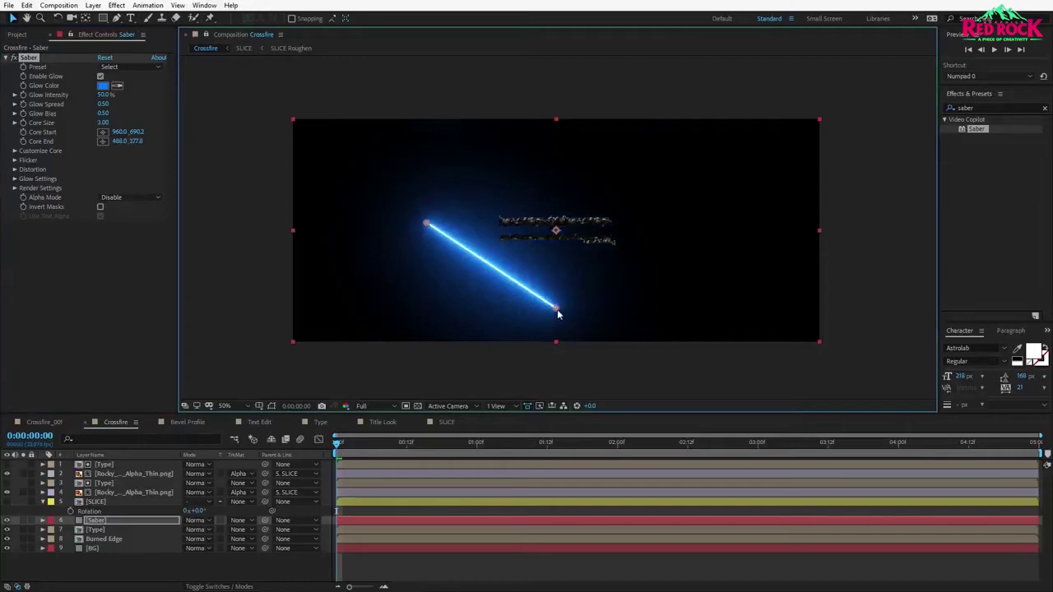
{"action": "left_click_drag", "start_coordinate": [558, 312], "coordinate": [609, 228]}
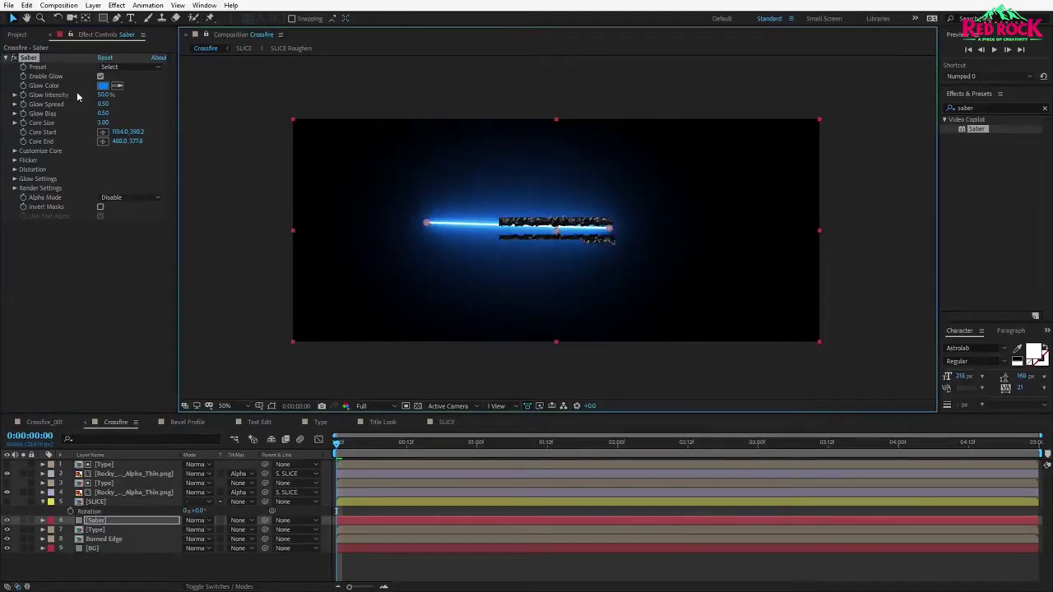
Resize the Saber solid to 1024 × 600 px and extend its beam, with Core End near 138, 299 and Core Start near 898, 294.
{"action": "left_click", "coordinate": [93, 5]}
{"action": "left_click", "coordinate": [115, 28]}
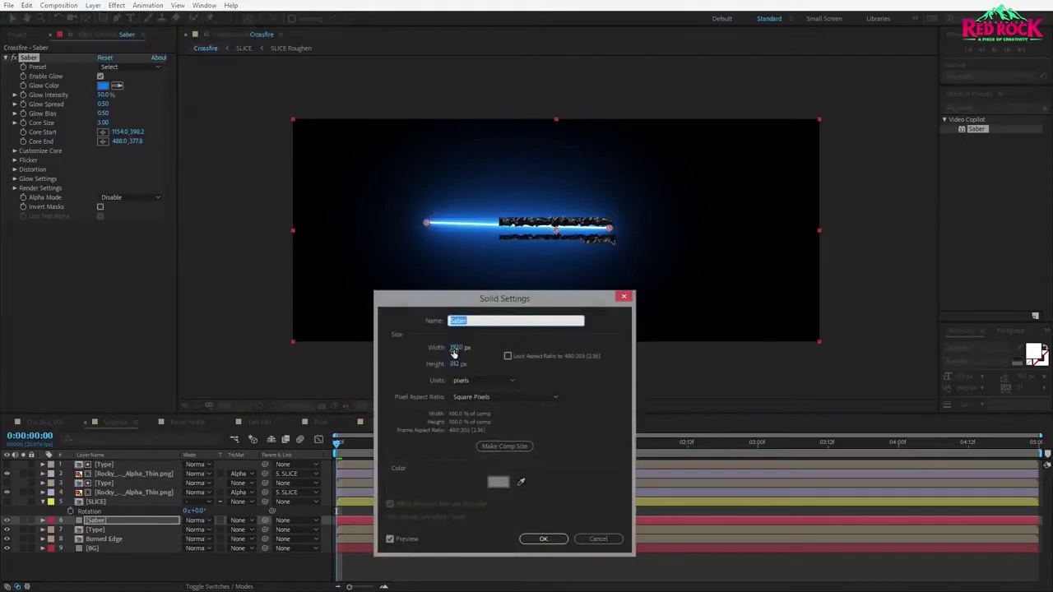
{"action": "left_click", "coordinate": [453, 349]}
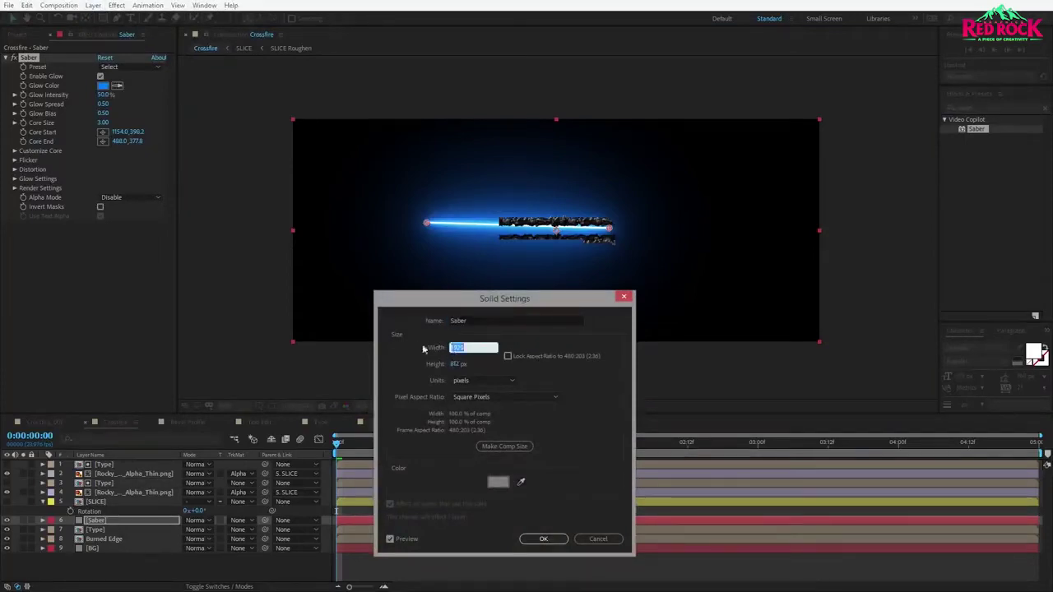
{"action": "type", "text": "1024"}
{"action": "left_click", "coordinate": [453, 364]}
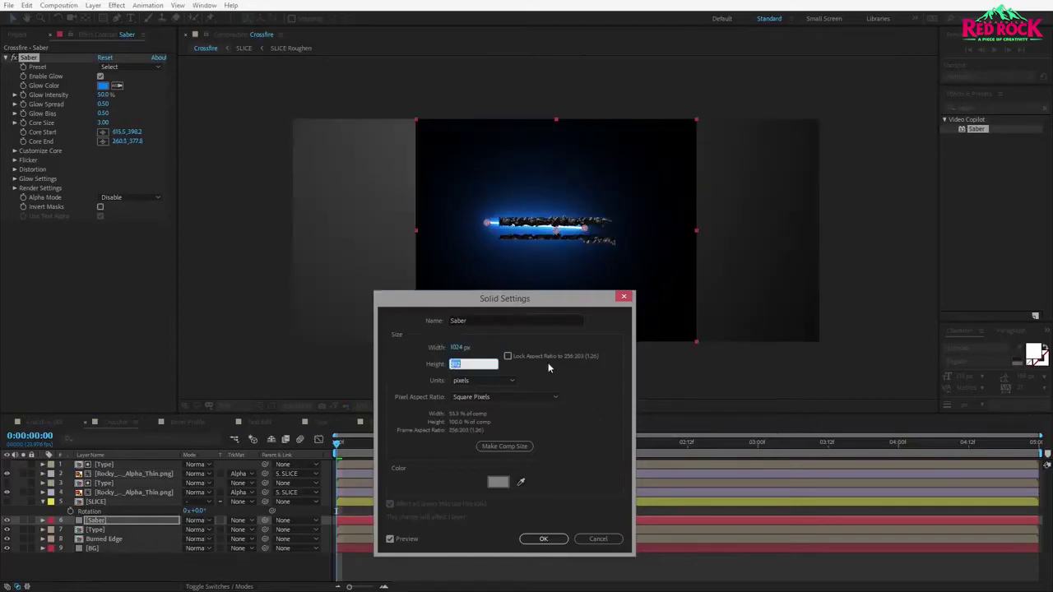
{"action": "type", "text": "600"}
{"action": "key", "text": "Return"}
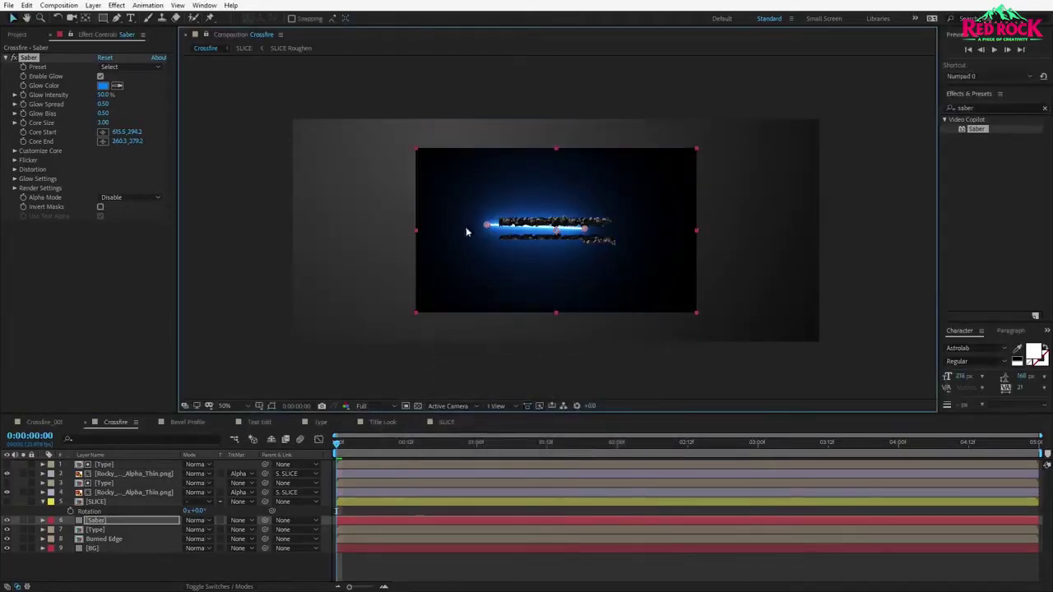
{"action": "left_click_drag", "start_coordinate": [488, 229], "coordinate": [453, 230]}
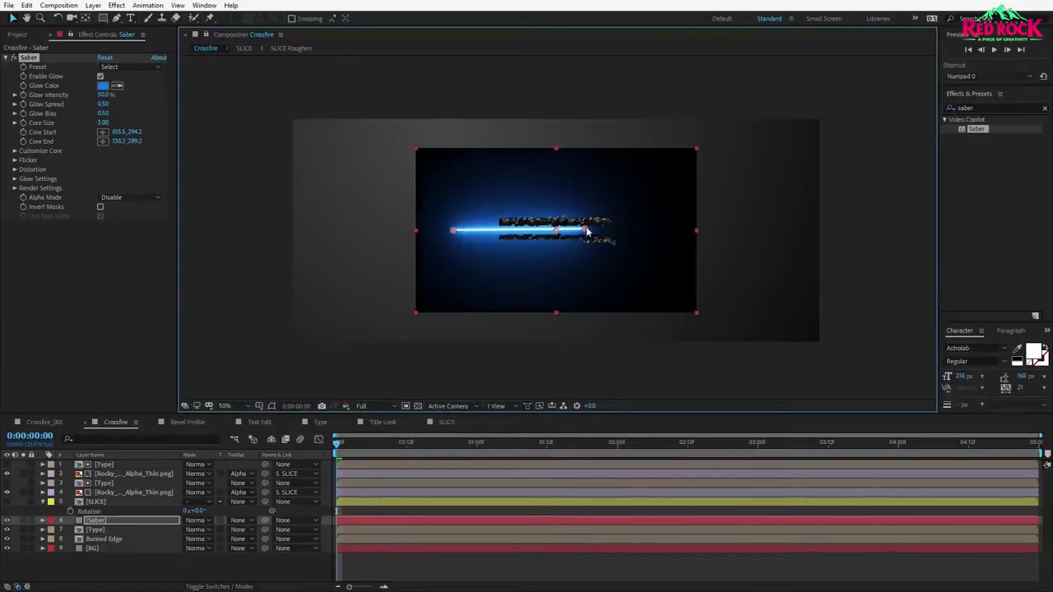
{"action": "left_click_drag", "start_coordinate": [585, 230], "coordinate": [663, 228]}
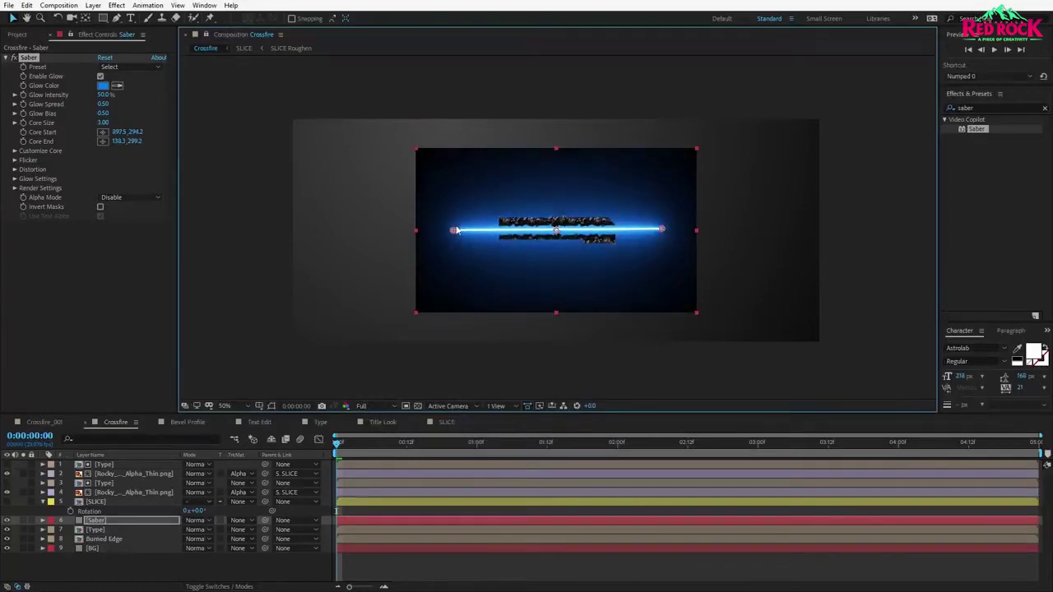
Set the Saber layer's blending mode to Screen and move it to the top of the layer stack.
{"action": "left_click", "coordinate": [197, 522]}
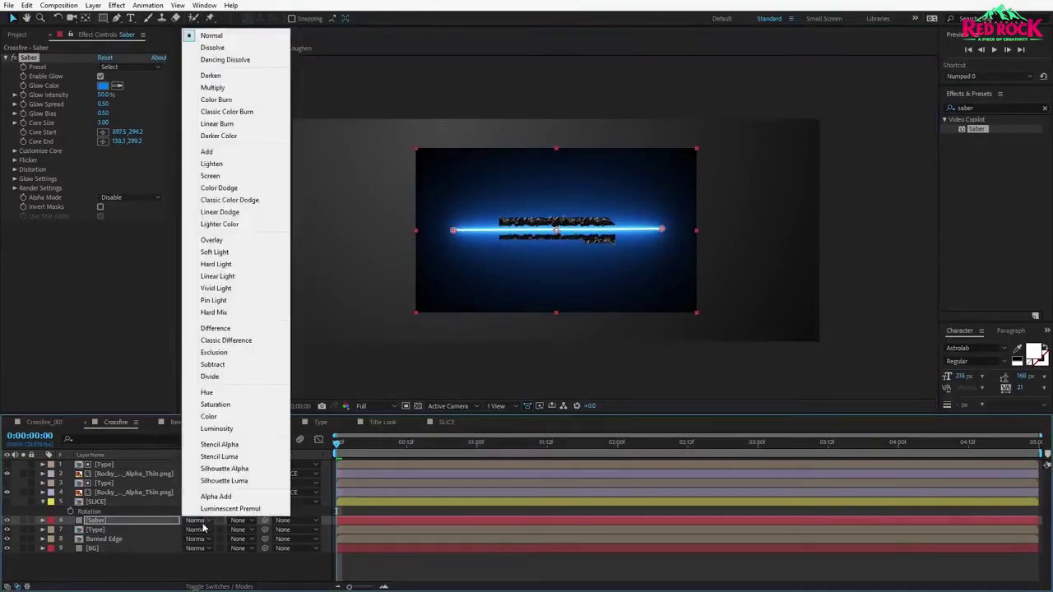
{"action": "left_click", "coordinate": [211, 176]}
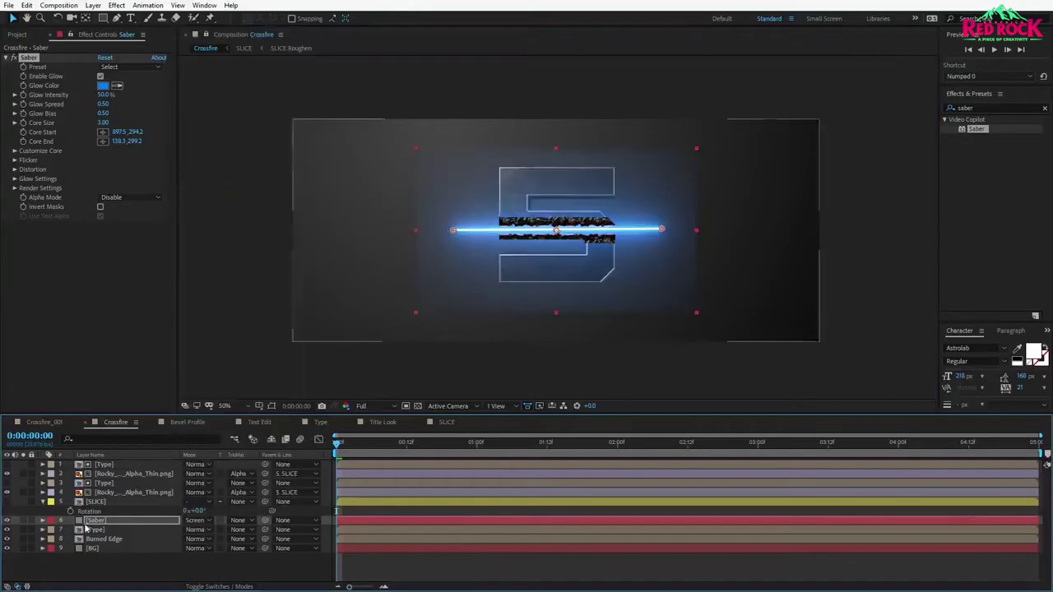
{"action": "left_click_drag", "start_coordinate": [104, 471], "coordinate": [105, 462]}
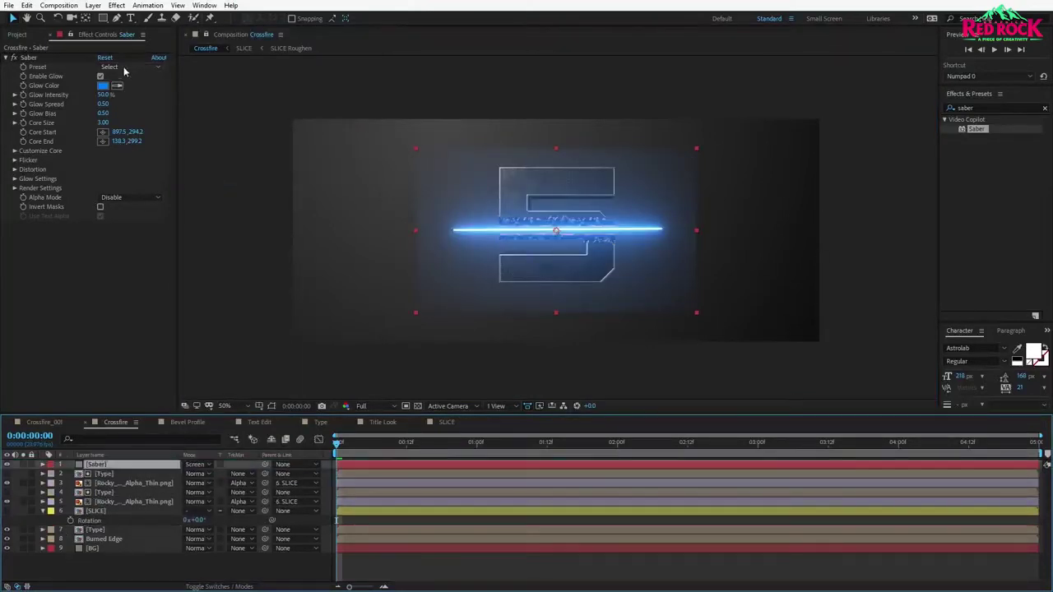
Try the Energize preset on the Saber effect and settle on the Fuel preset.
{"action": "left_click", "coordinate": [125, 68]}
{"action": "left_click", "coordinate": [129, 162]}
{"action": "key", "text": "/"}
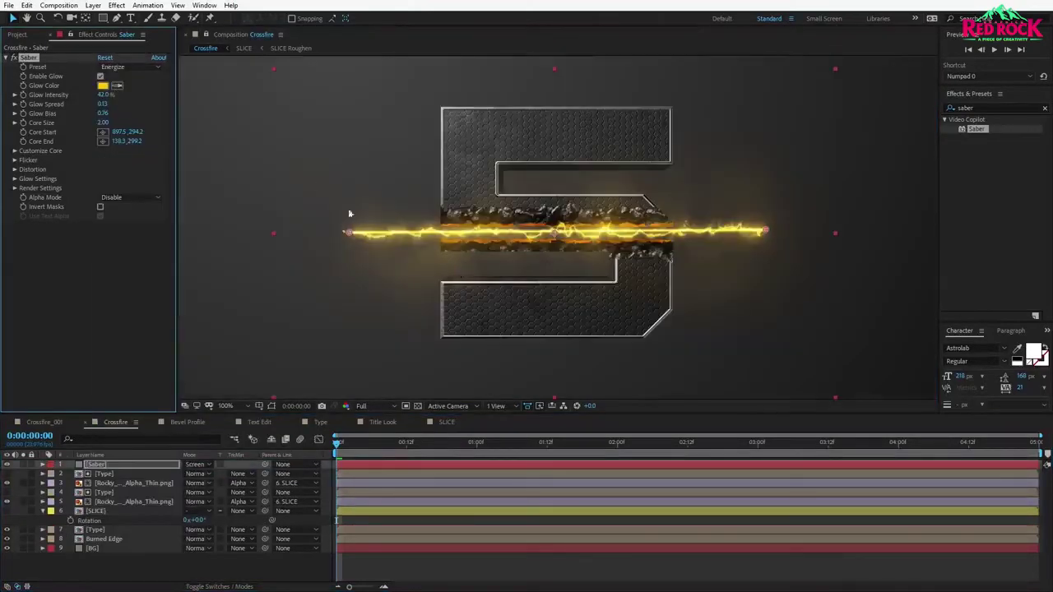
{"action": "left_click", "coordinate": [125, 68]}
{"action": "left_click", "coordinate": [146, 227]}
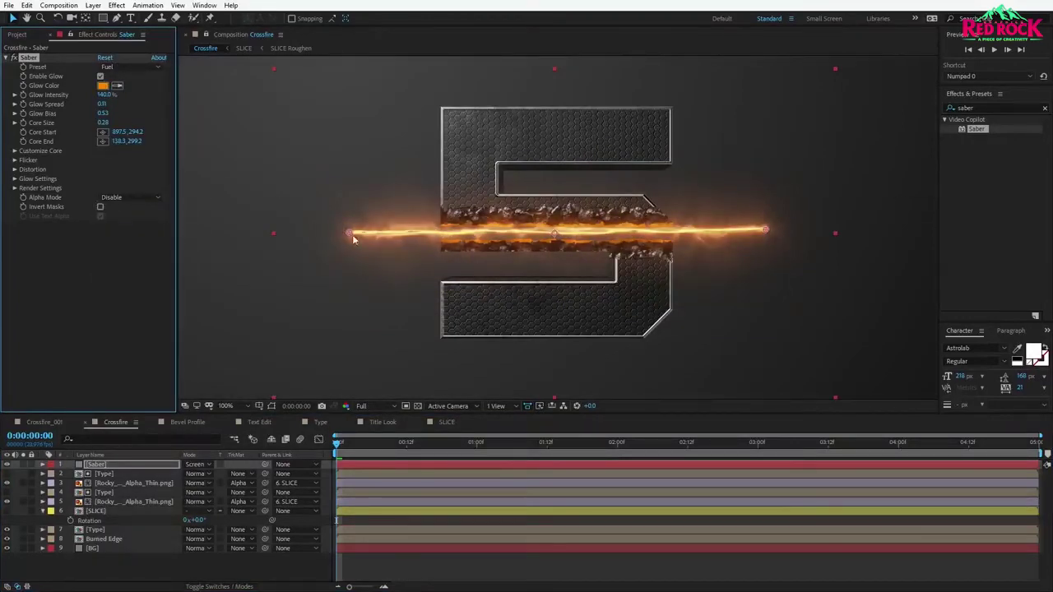
Taper the Saber beam by setting End Size to 0% and raise its Glow Intensity to about 311%.
{"action": "left_click", "coordinate": [15, 151]}
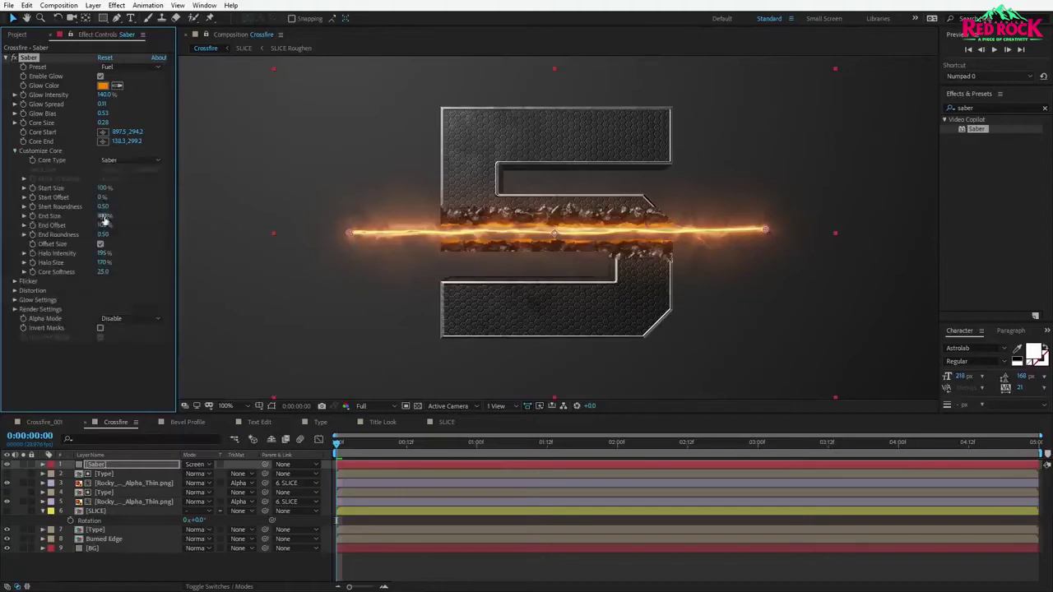
{"action": "left_click_drag", "start_coordinate": [104, 217], "coordinate": [7, 220]}
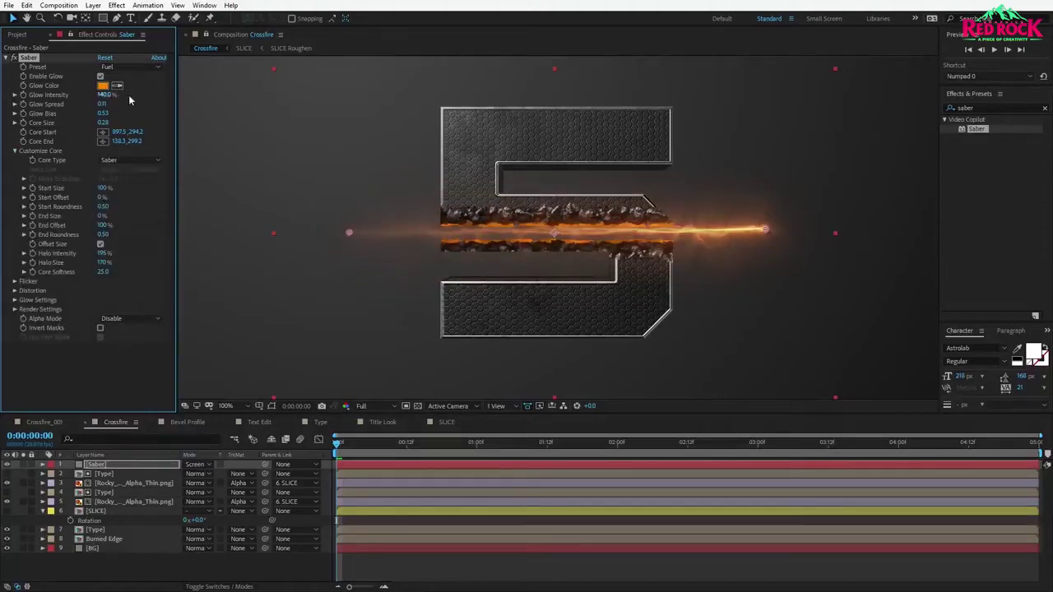
{"action": "left_click_drag", "start_coordinate": [107, 95], "coordinate": [212, 98]}
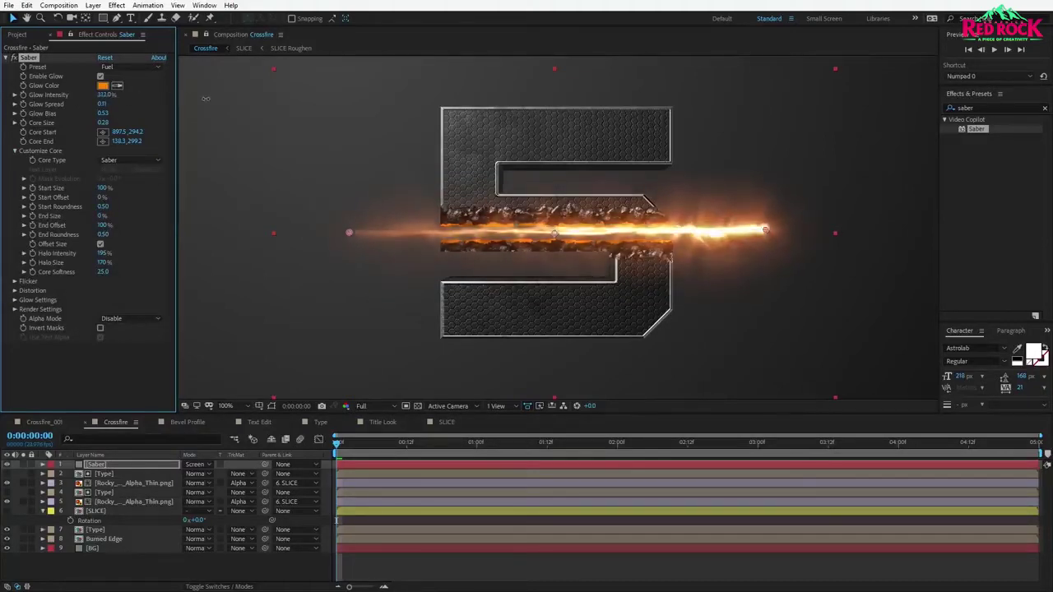
Stretch the Saber layer past both sides of the frame and keyframe its Position to sweep from off-screen left to off-screen right, ending near X 2894.
{"action": "scroll", "coordinate": [595, 278], "scroll_direction": "down", "scroll_amount": 1}
{"action": "left_click_drag", "start_coordinate": [418, 230], "coordinate": [229, 233]}
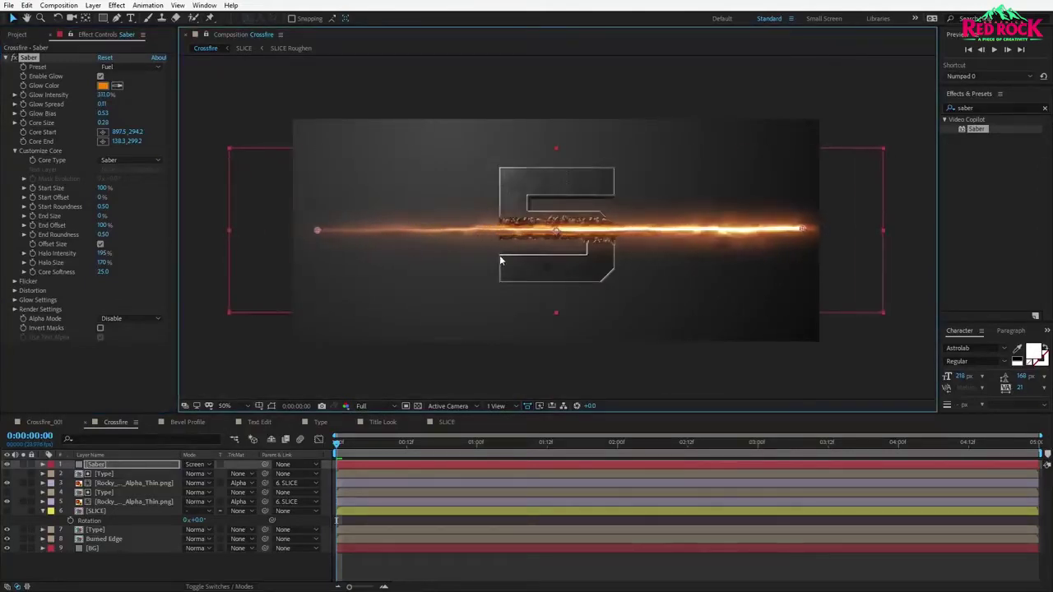
{"action": "key", "text": "p"}
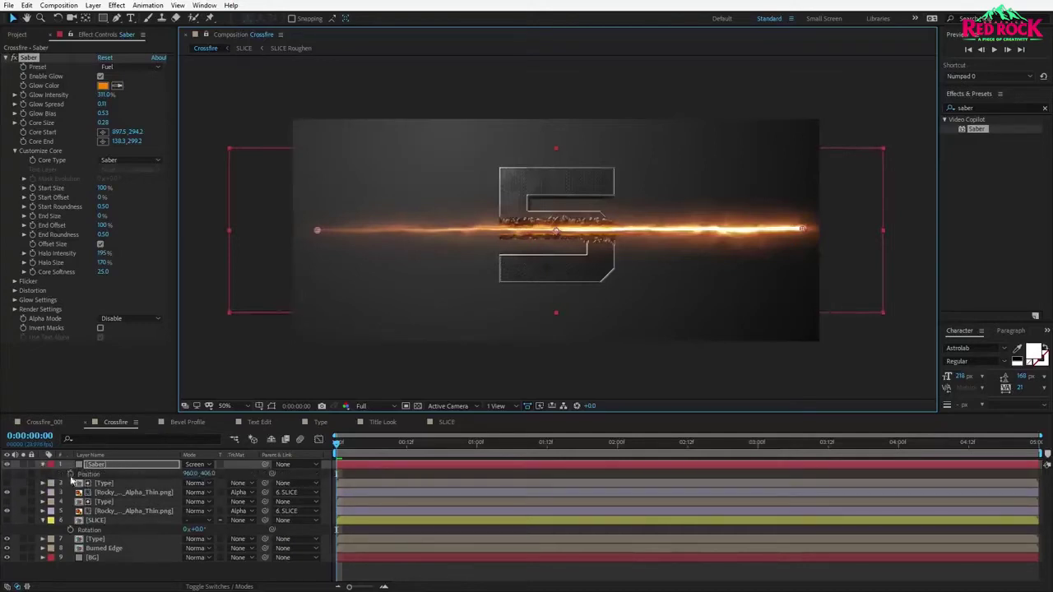
{"action": "left_click_drag", "start_coordinate": [853, 282], "coordinate": [272, 289]}
{"action": "left_click_drag", "start_coordinate": [337, 442], "coordinate": [388, 450]}
{"action": "left_click_drag", "start_coordinate": [225, 268], "coordinate": [691, 275]}
{"action": "left_click_drag", "start_coordinate": [317, 261], "coordinate": [884, 269]}
{"action": "mouse_move", "coordinate": [404, 450]}
{"action": "left_mouse_down"}
{"action": "mouse_move", "coordinate": [317, 452]}
{"action": "mouse_move", "coordinate": [372, 447]}
{"action": "left_mouse_up"}
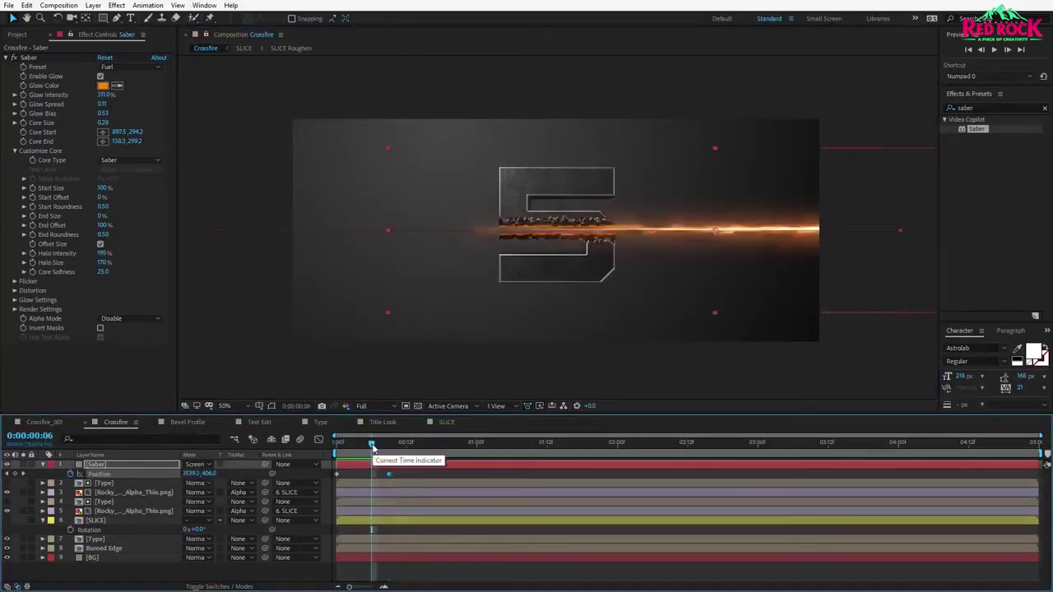
Shift the Saber layer to start at about frame 20 and time its sweep to end at 0:00:01:06.
{"action": "left_click_drag", "start_coordinate": [372, 447], "coordinate": [479, 458]}
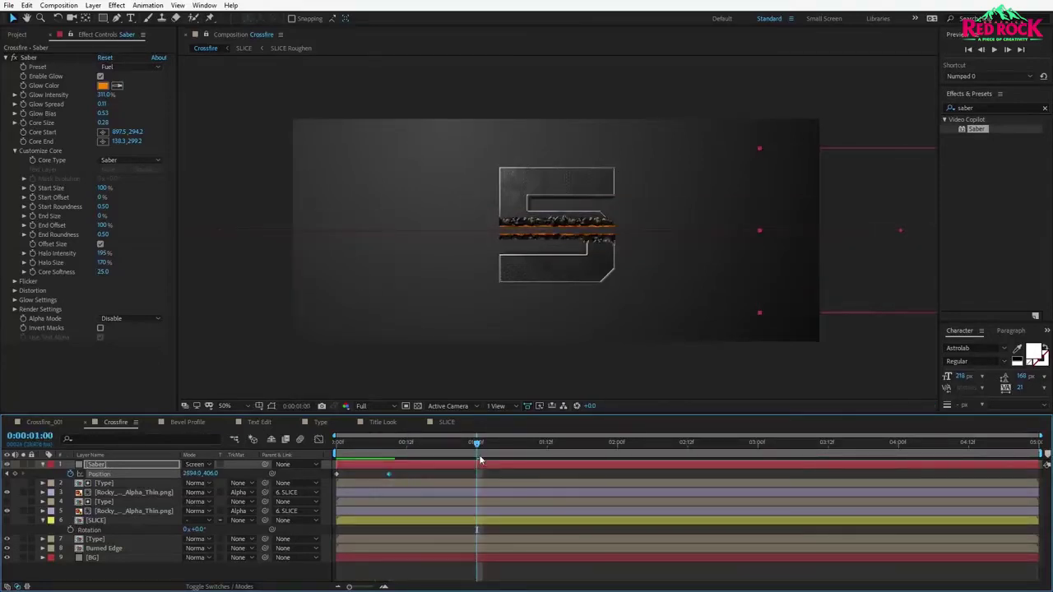
{"action": "left_click_drag", "start_coordinate": [391, 467], "coordinate": [511, 465]}
{"action": "key", "text": "/"}
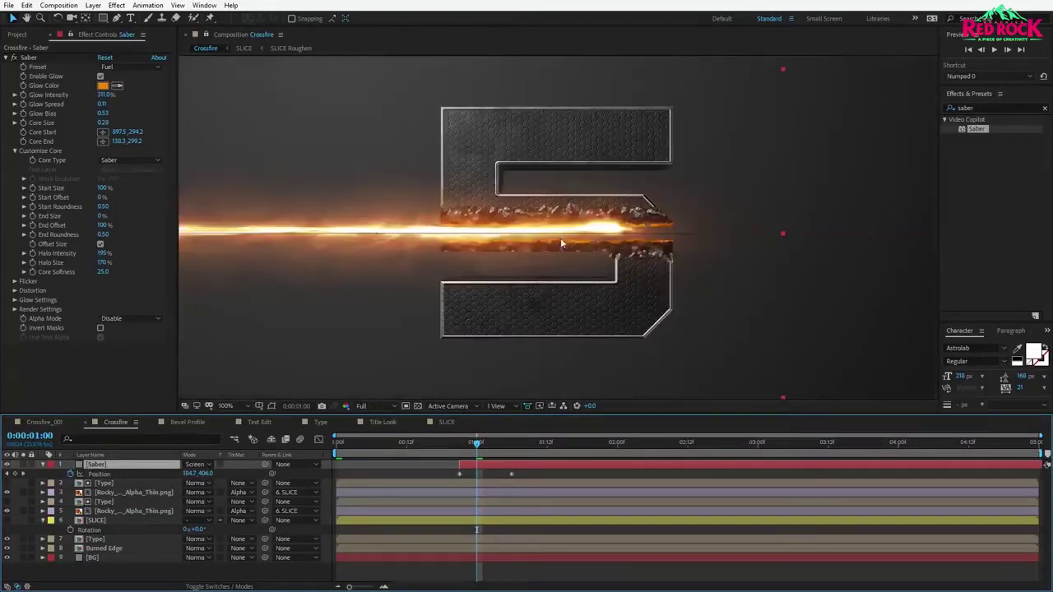
{"action": "left_click", "coordinate": [513, 474]}
{"action": "mouse_move", "coordinate": [511, 473]}
{"action": "left_mouse_down"}
{"action": "mouse_move", "coordinate": [522, 467]}
{"action": "mouse_move", "coordinate": [449, 449]}
{"action": "mouse_move", "coordinate": [485, 454]}
{"action": "left_mouse_up"}
{"action": "left_click", "coordinate": [538, 476]}
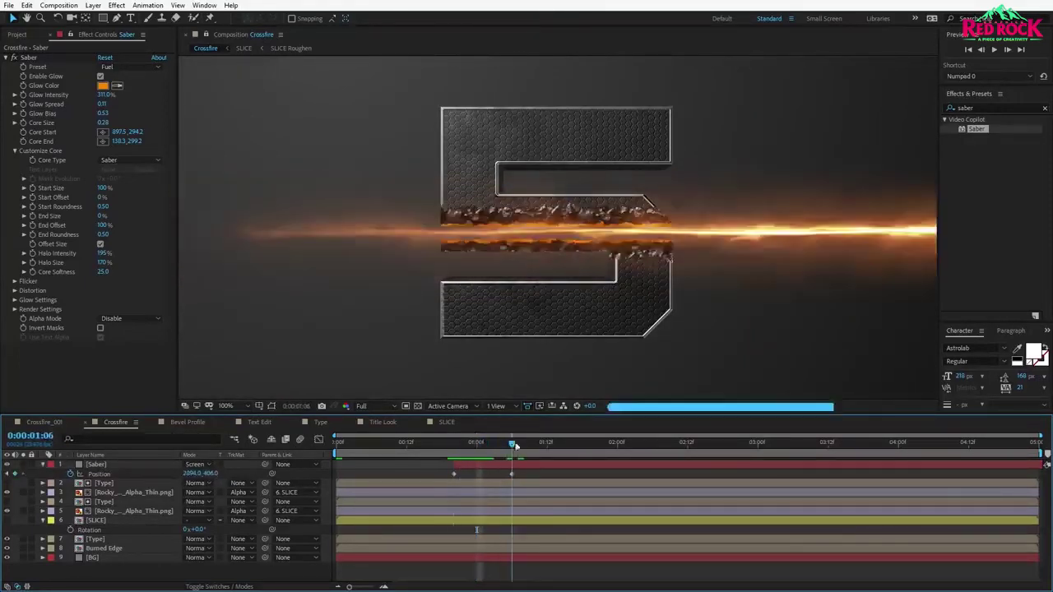
Trim the end of the Saber layer at 0:00:01:06 and scrub back through the sweep to check it.
{"action": "key", "text": "comma"}
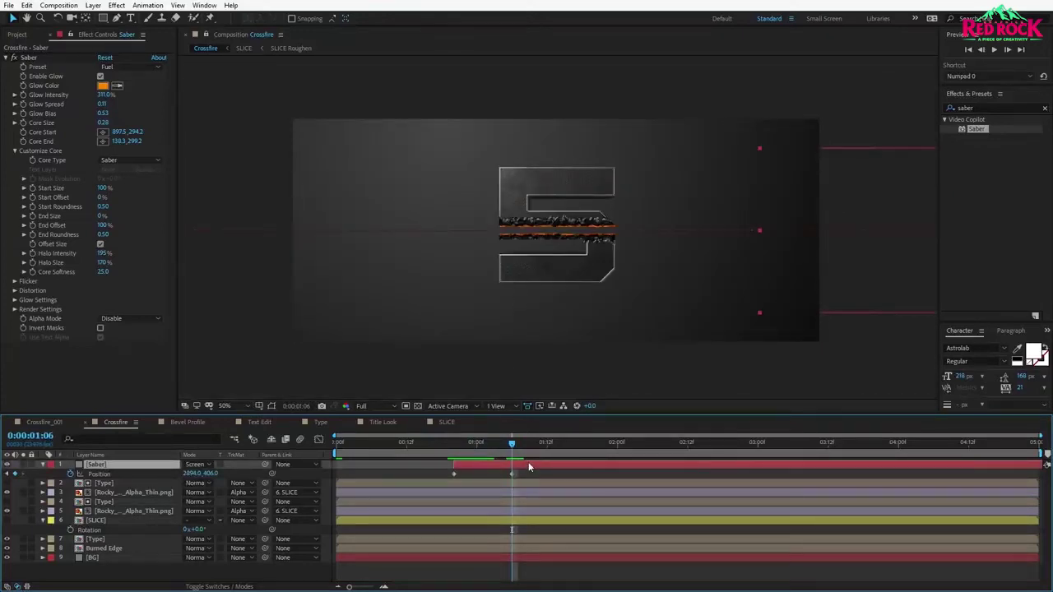
{"action": "key", "text": "alt+bracketright"}
{"action": "left_click_drag", "start_coordinate": [508, 446], "coordinate": [471, 450]}
{"action": "key", "text": "period"}
{"action": "key", "text": "comma"}
Duplicate the Saber layer and reveal the copy's Position keyframes.
{"action": "left_click", "coordinate": [472, 464]}
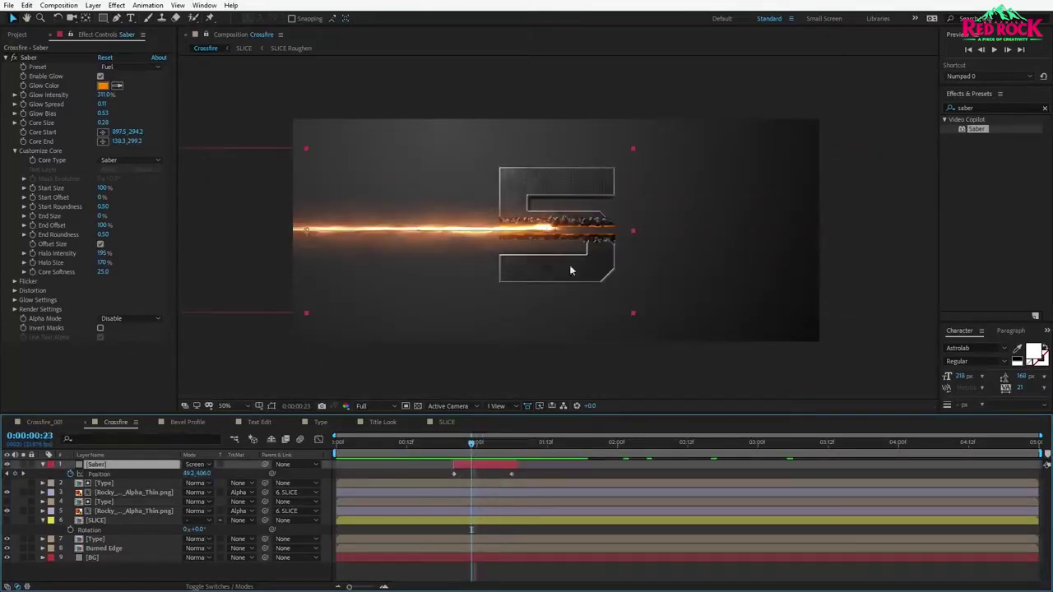
{"action": "left_click", "coordinate": [27, 5]}
{"action": "left_click", "coordinate": [49, 141]}
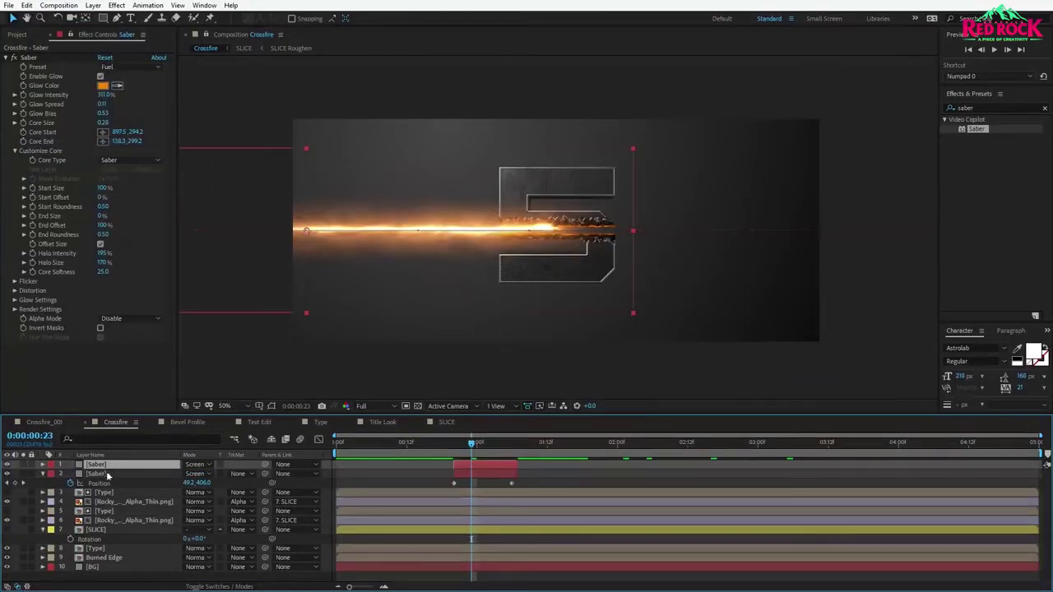
{"action": "key", "text": "p"}
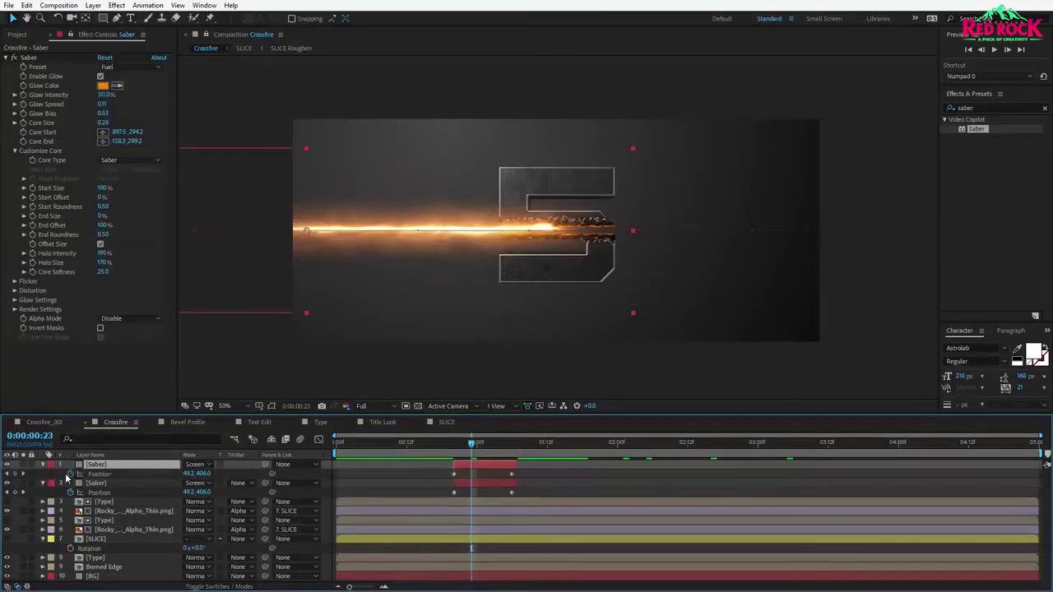
Remove the Position keyframes from the duplicated Saber layer and reset its transform.
{"action": "left_click", "coordinate": [70, 474]}
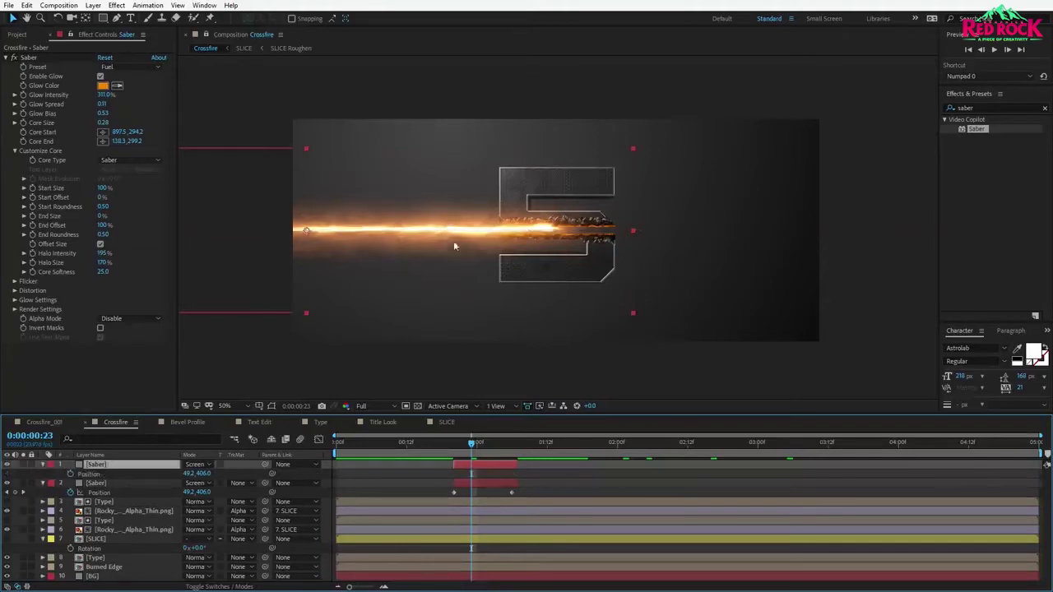
{"action": "right_click", "coordinate": [473, 469]}
{"action": "mouse_move", "coordinate": [526, 223]}
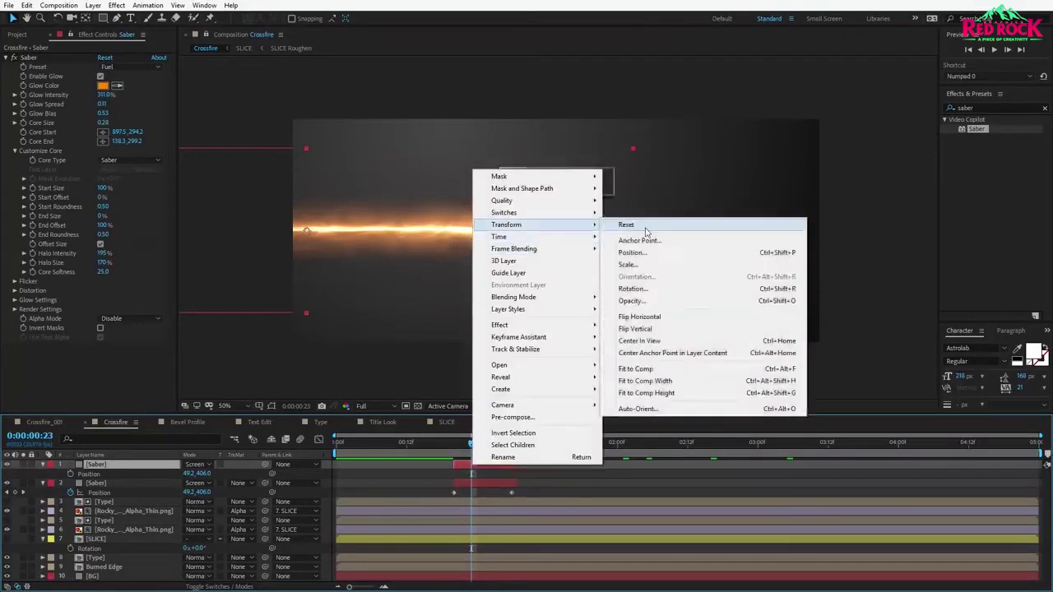
{"action": "left_click", "coordinate": [649, 234]}
Solo the Saber copy and bring its core start and core end together at the frame centre, near 515, 294 and 510, 299.
{"action": "left_click", "coordinate": [28, 58]}
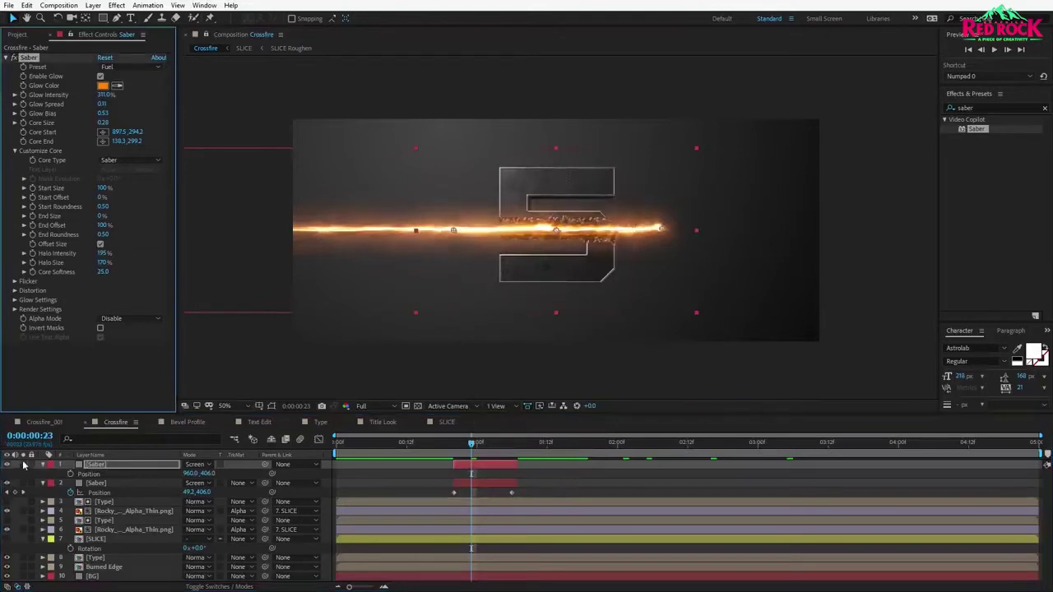
{"action": "scroll", "coordinate": [445, 248], "scroll_direction": "up", "scroll_amount": 1}
{"action": "left_click_drag", "start_coordinate": [351, 232], "coordinate": [552, 238]}
{"action": "left_click_drag", "start_coordinate": [761, 232], "coordinate": [556, 233]}
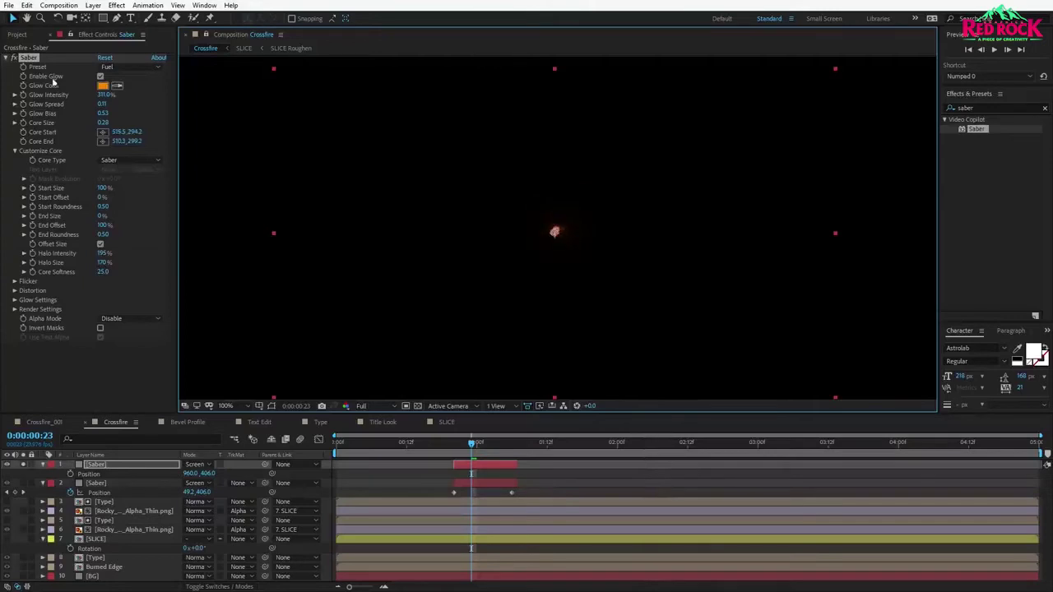
Switch the Saber copy to the Default preset and raise its Glow Intensity to 480%.
{"action": "left_click", "coordinate": [131, 67]}
{"action": "left_click", "coordinate": [123, 91]}
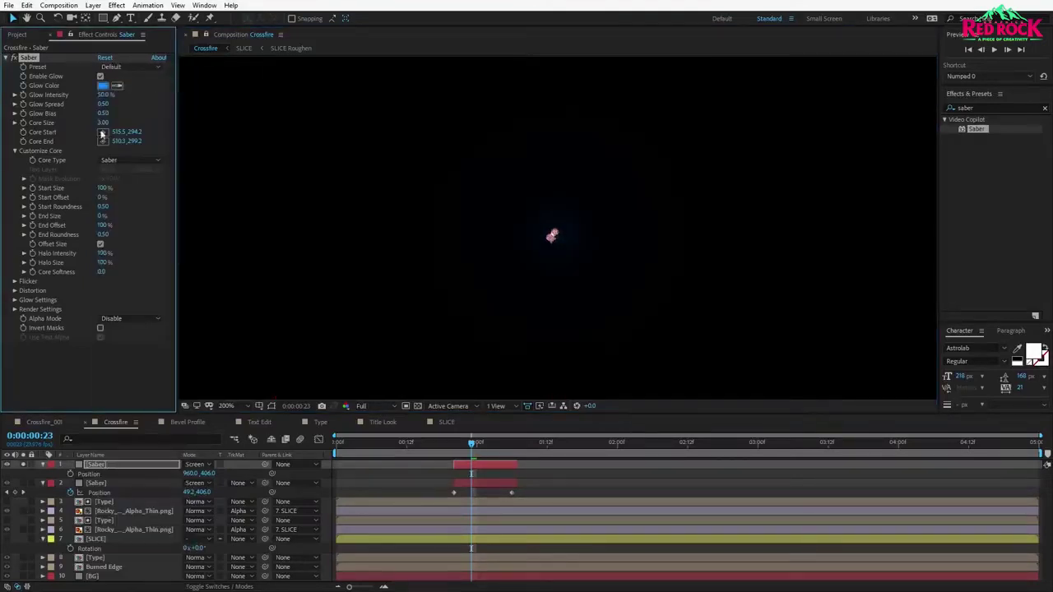
{"action": "left_click_drag", "start_coordinate": [105, 95], "coordinate": [147, 92]}
{"action": "scroll", "coordinate": [577, 285], "scroll_direction": "down", "scroll_amount": 1}
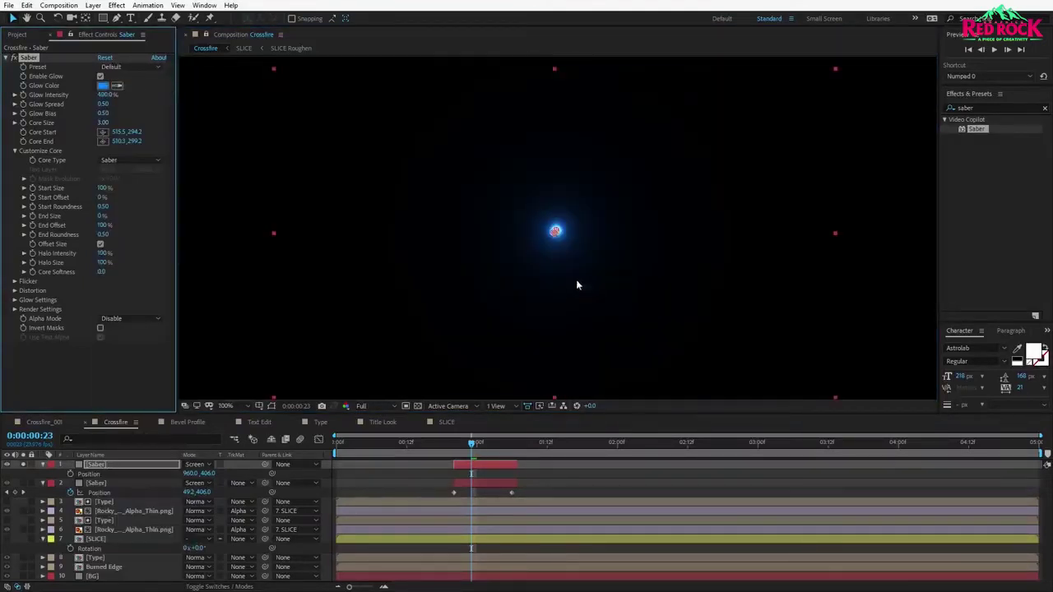
Scale the Saber copy to 763% and lower its render Gamma to 0.53 for a wide glow.
{"action": "left_click", "coordinate": [101, 467]}
{"action": "key", "text": "s"}
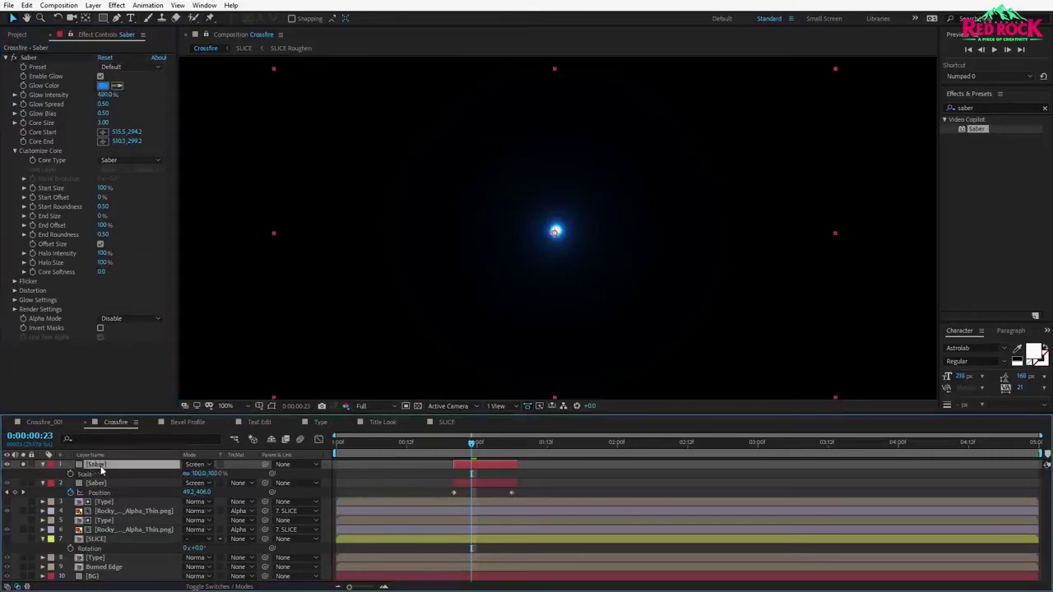
{"action": "left_click_drag", "start_coordinate": [218, 474], "coordinate": [433, 473]}
{"action": "scroll", "coordinate": [604, 277], "scroll_direction": "down", "scroll_amount": 1}
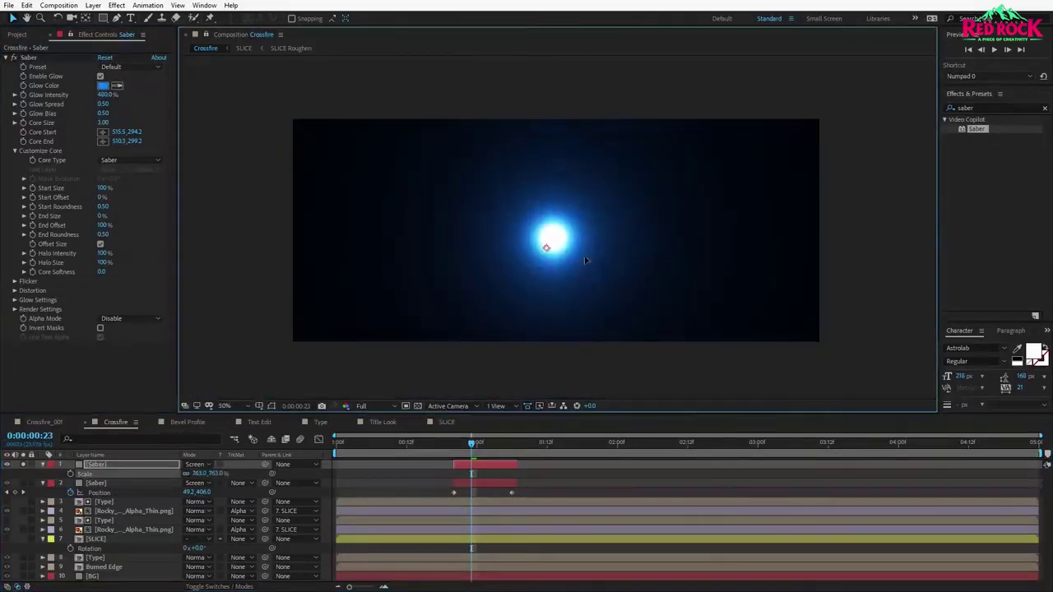
{"action": "left_click", "coordinate": [14, 309]}
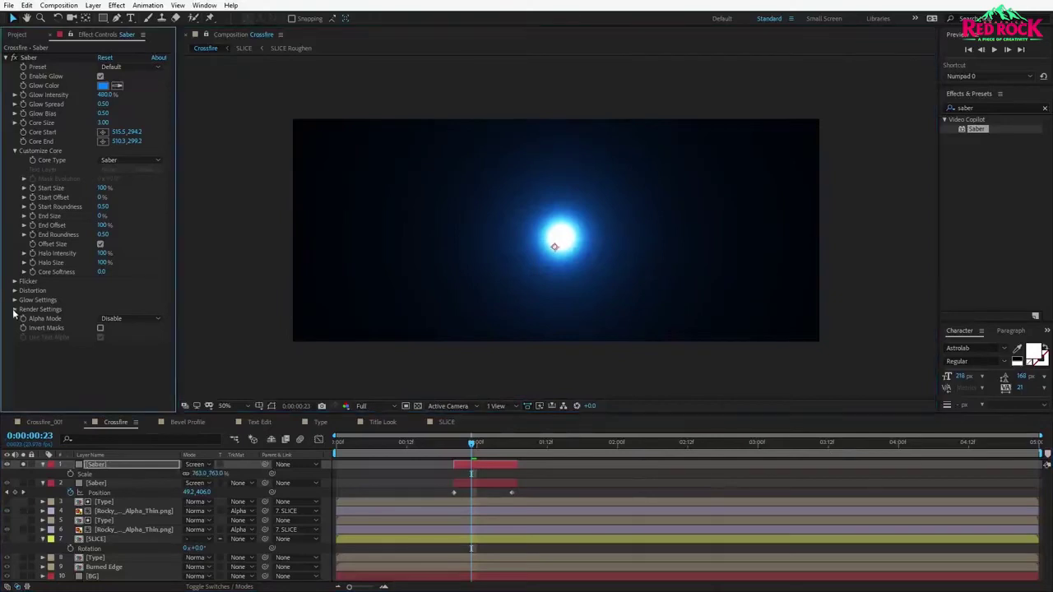
{"action": "mouse_move", "coordinate": [104, 365]}
{"action": "left_mouse_down"}
{"action": "mouse_move", "coordinate": [74, 364]}
{"action": "mouse_move", "coordinate": [84, 365]}
{"action": "left_mouse_up"}
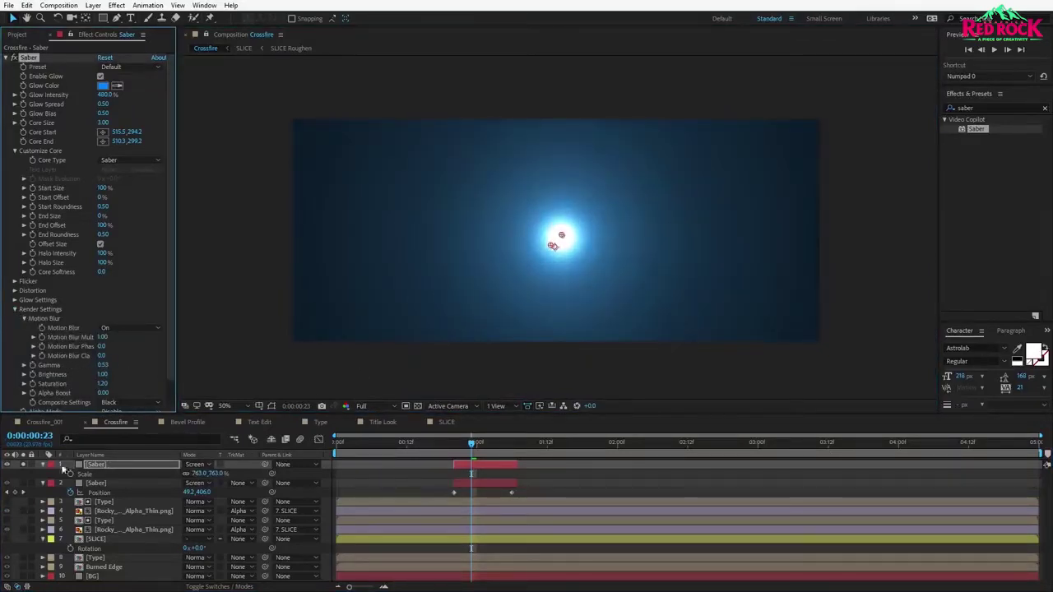
Unsolo the Saber copy and trim it to a very brief flash at 0:00:01:00, checking it against the beam sweep.
{"action": "left_click", "coordinate": [23, 465]}
{"action": "left_click", "coordinate": [448, 465]}
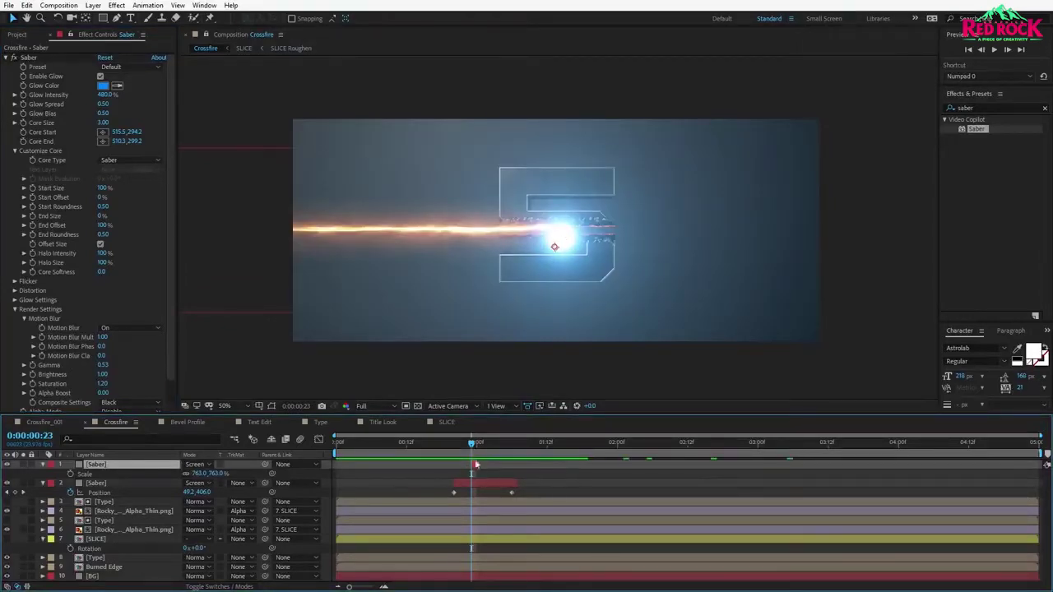
{"action": "left_click", "coordinate": [476, 443]}
{"action": "left_click_drag", "start_coordinate": [479, 444], "coordinate": [511, 442]}
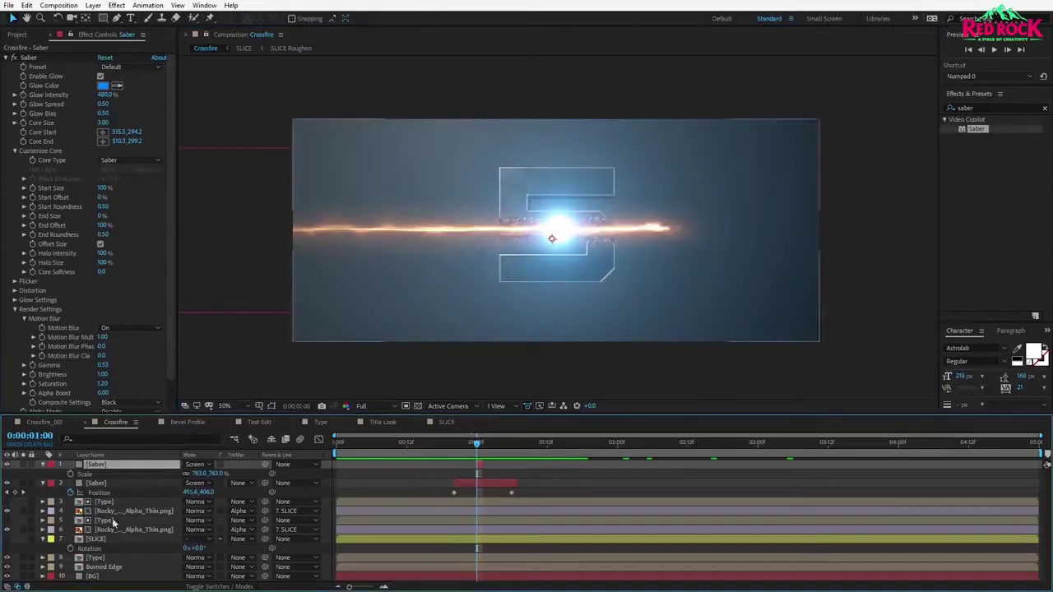
Trim both Rocky Edge layers to start at 0:00:01:00 and check the frames around the flash.
{"action": "left_click", "coordinate": [132, 511]}
{"action": "left_click", "coordinate": [121, 530], "text": "ctrl"}
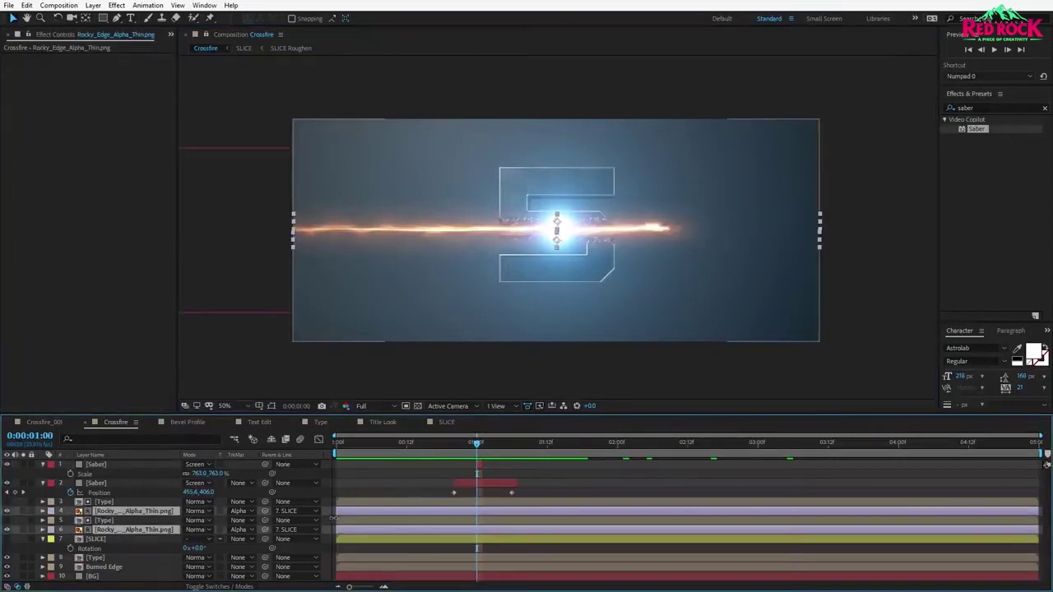
{"action": "left_click_drag", "start_coordinate": [336, 511], "coordinate": [477, 511]}
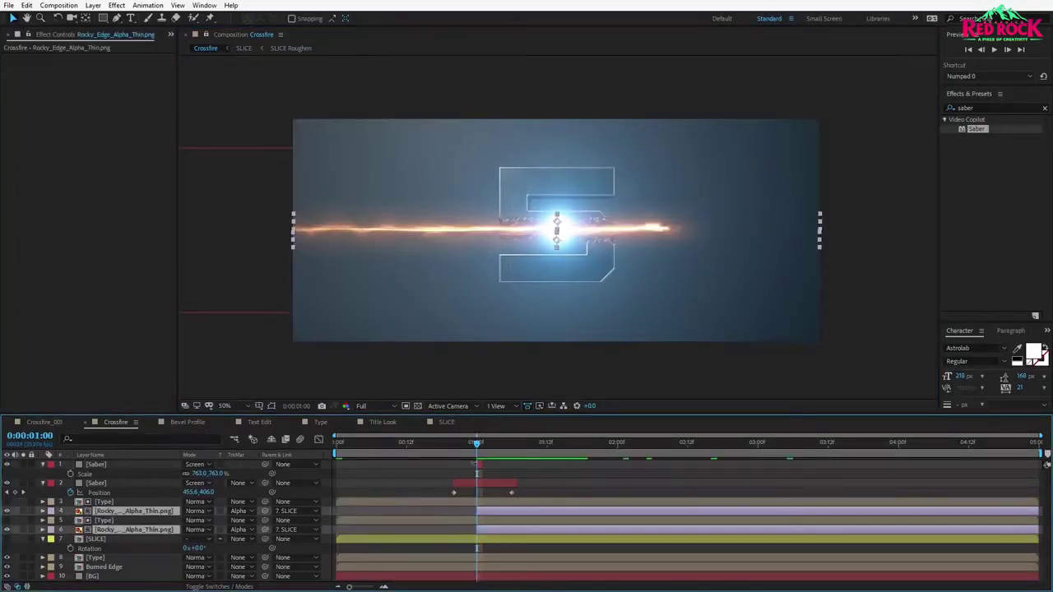
{"action": "left_click_drag", "start_coordinate": [473, 445], "coordinate": [480, 448]}
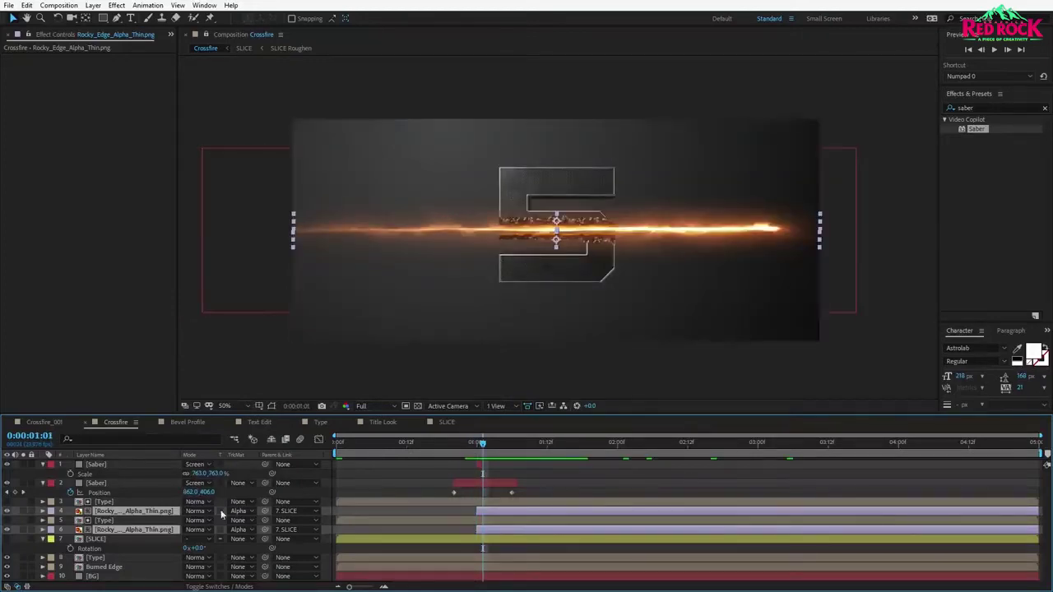
{"action": "scroll", "coordinate": [553, 286], "scroll_direction": "up", "scroll_amount": 1}
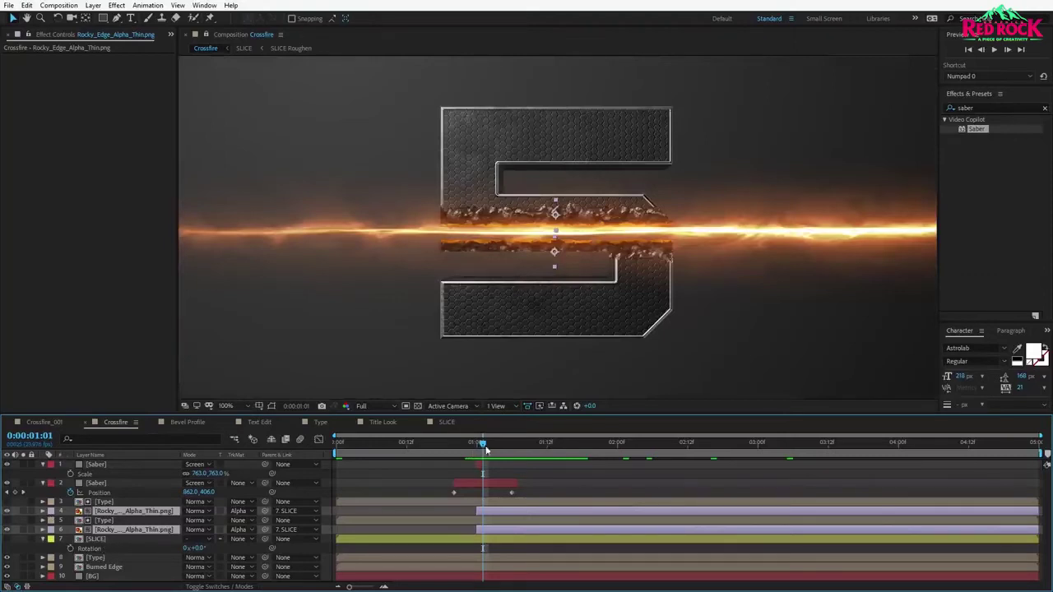
{"action": "left_click_drag", "start_coordinate": [485, 447], "coordinate": [477, 444]}
Start the SLICE Roughen layer at 0:00:01:00 inside the SLICE composition, and preview Crossfire over a shortened work area.
{"action": "double_click", "coordinate": [96, 539]}
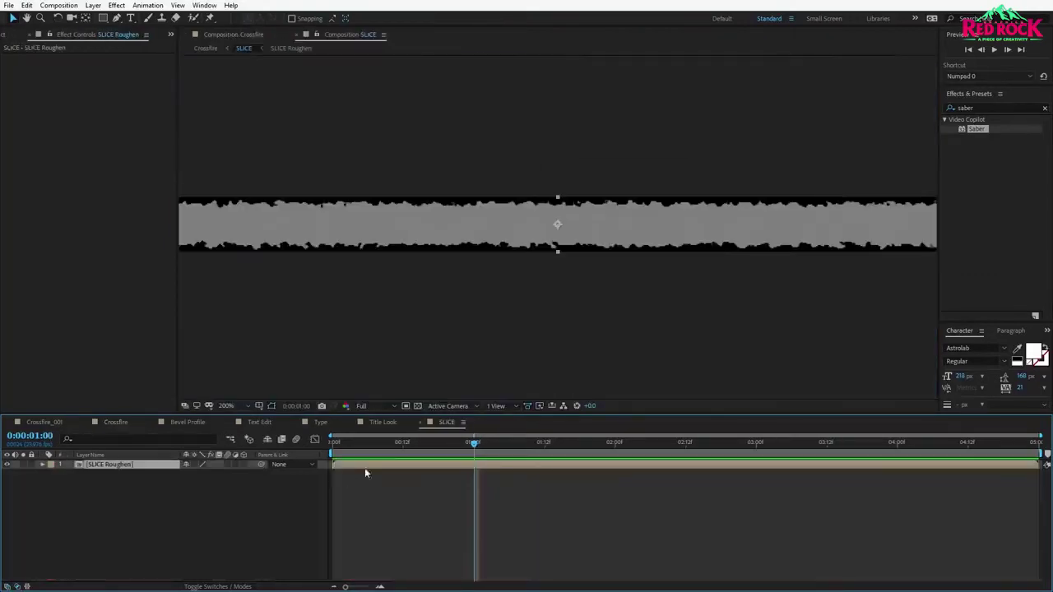
{"action": "left_click_drag", "start_coordinate": [331, 464], "coordinate": [477, 449]}
{"action": "left_click", "coordinate": [503, 493]}
{"action": "left_click", "coordinate": [115, 422]}
{"action": "key", "text": "n"}
{"action": "key", "text": "period"}
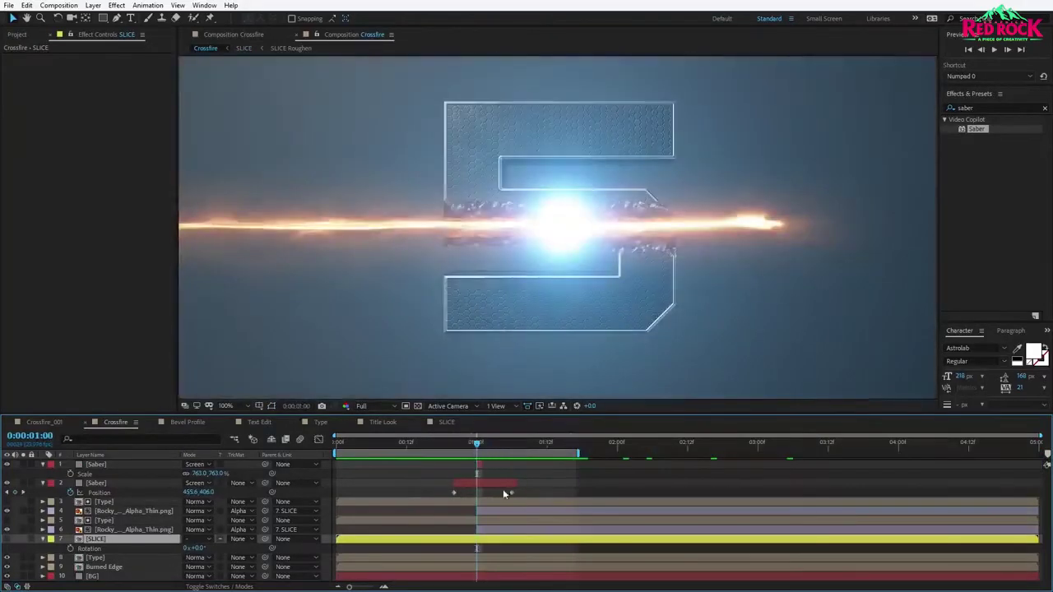
Parent both Saber layers to the SLICE layer.
{"action": "left_click", "coordinate": [458, 486]}
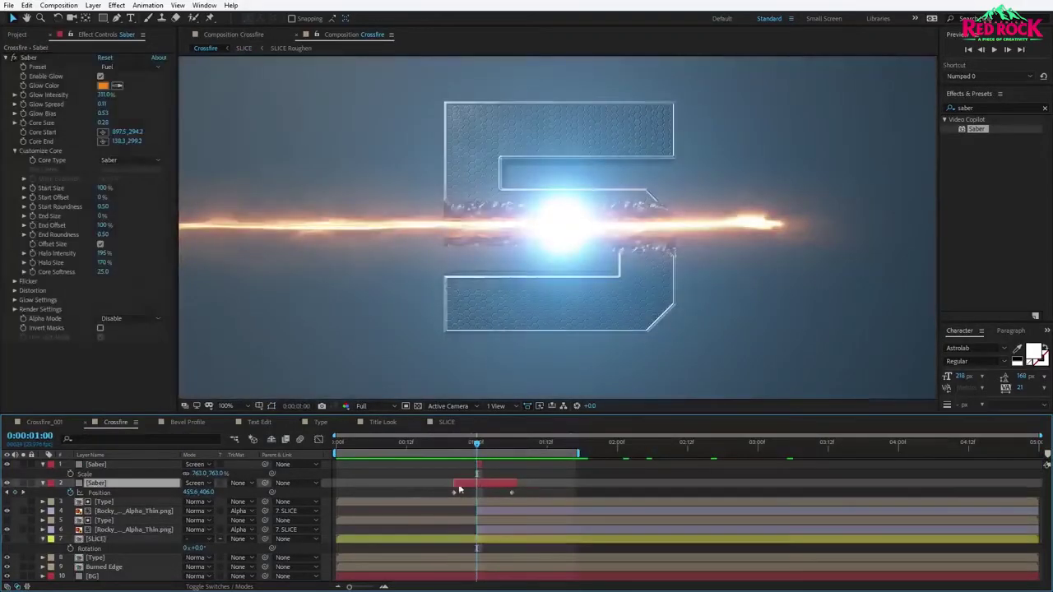
{"action": "left_click", "coordinate": [96, 465], "text": "shift"}
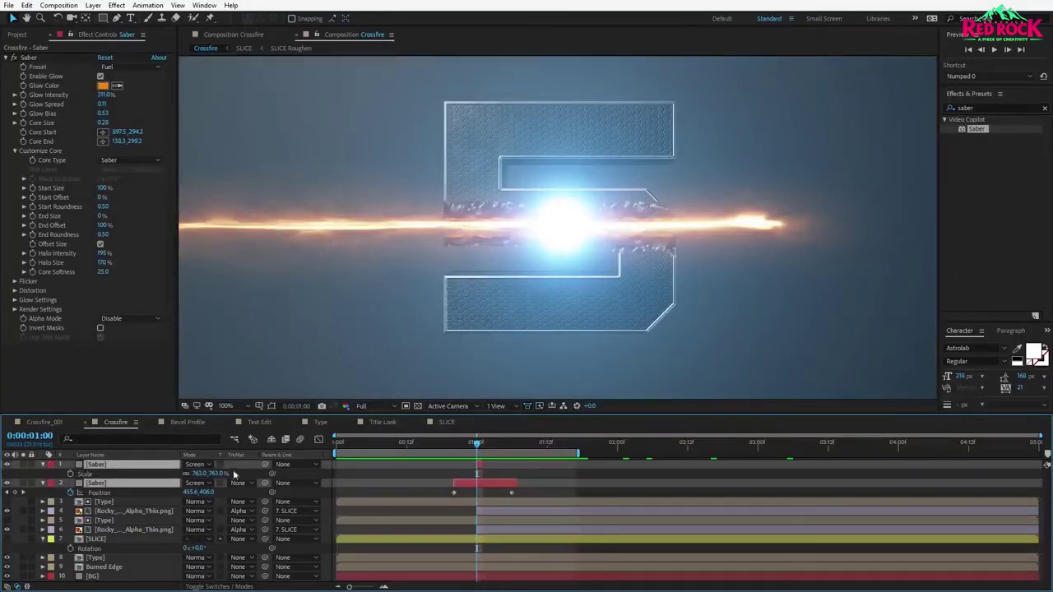
{"action": "left_click_drag", "start_coordinate": [265, 464], "coordinate": [102, 540]}
Rotate the SLICE layer to -61° and preview the slanted cut with its beam.
{"action": "left_click", "coordinate": [103, 541]}
{"action": "scroll", "coordinate": [531, 277], "scroll_direction": "down", "scroll_amount": 2}
{"action": "key", "text": "Page_Down"}
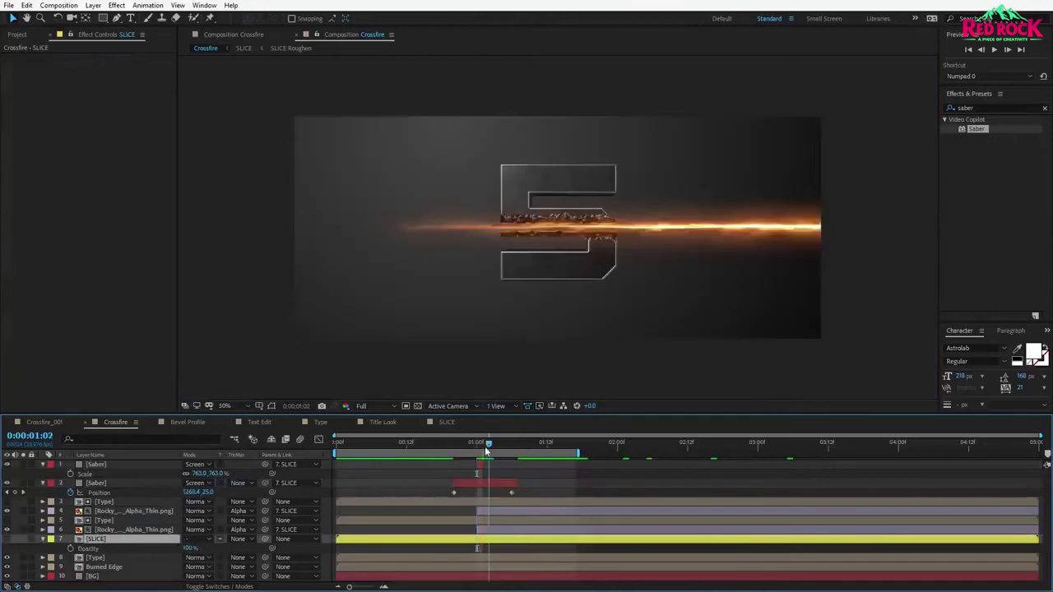
{"action": "key", "text": "t"}
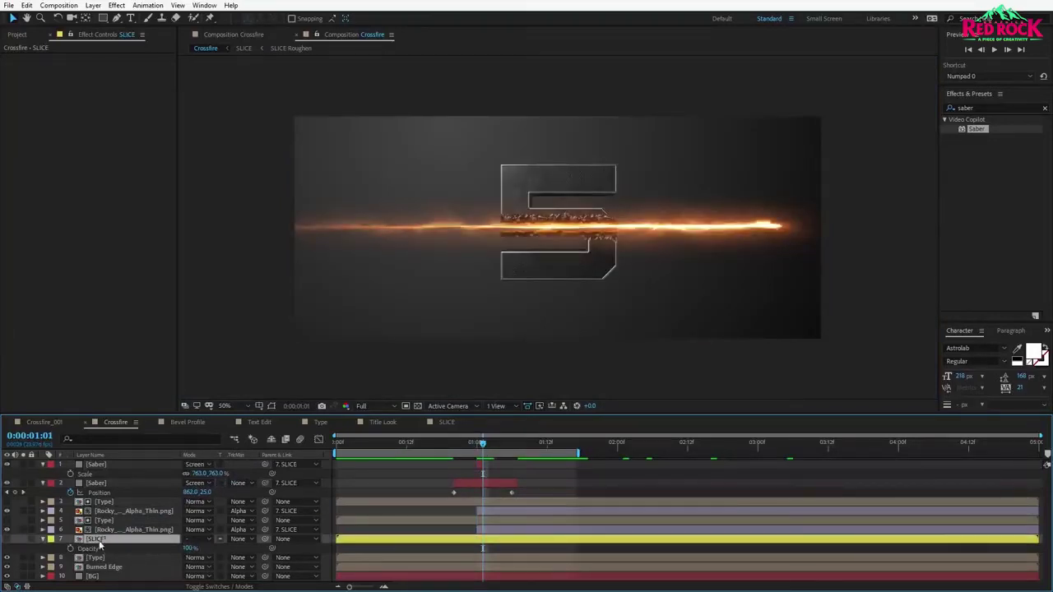
{"action": "key", "text": "r"}
{"action": "left_click_drag", "start_coordinate": [202, 548], "coordinate": [169, 548]}
{"action": "key", "text": "KP_0"}
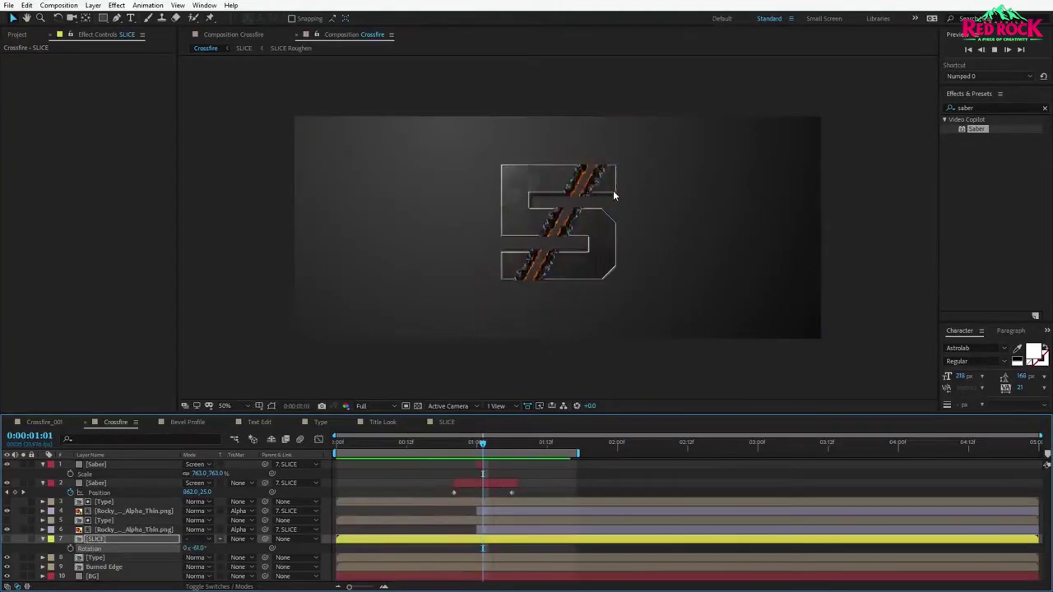
{"action": "key", "text": "space"}
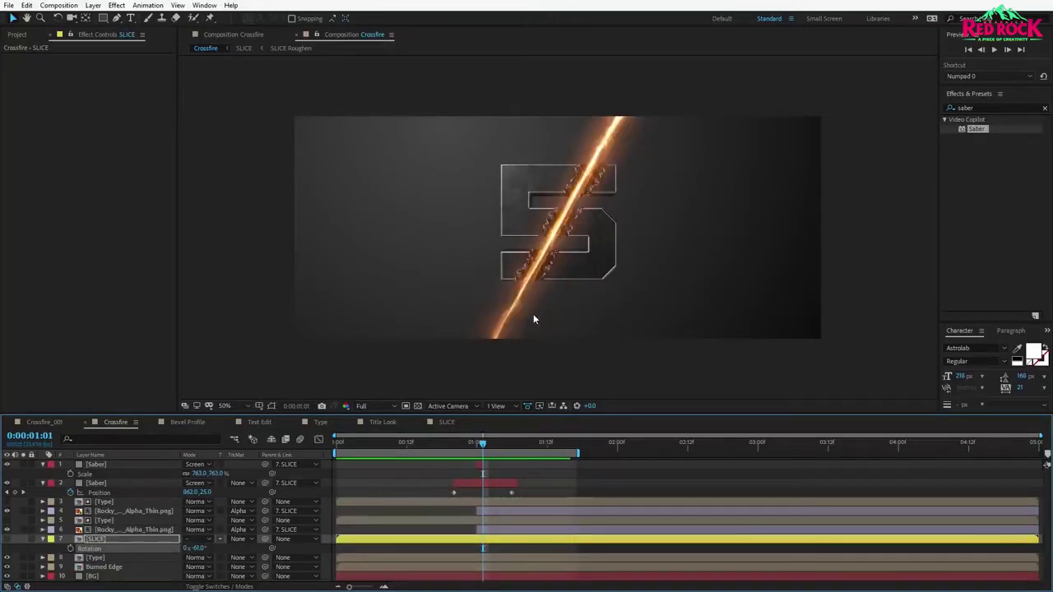
{"action": "key", "text": "period"}
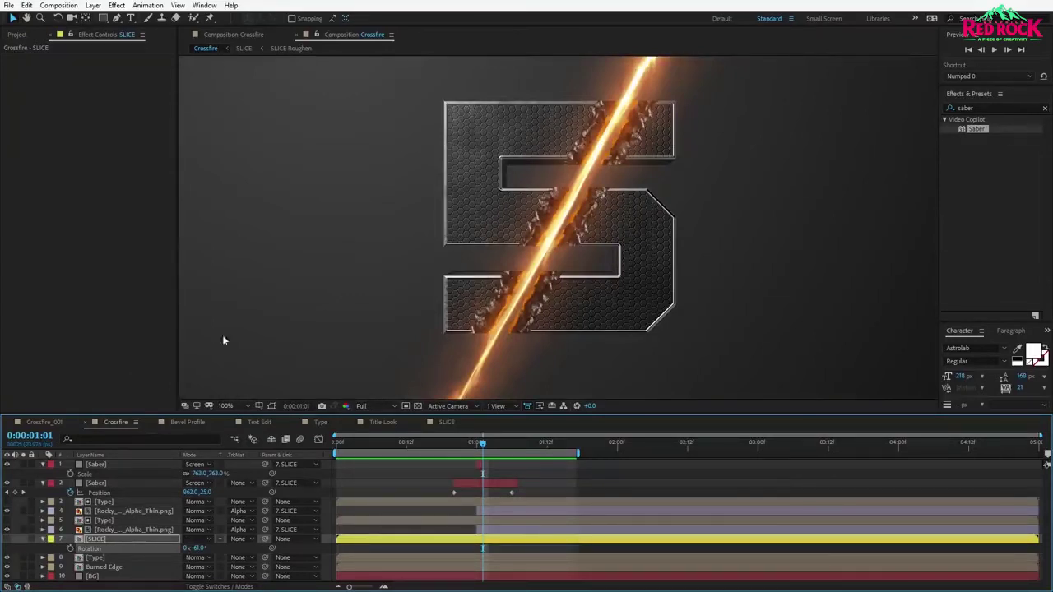
Set the SLICE layer's rotation back to 0°.
{"action": "left_click", "coordinate": [100, 540]}
{"action": "left_click", "coordinate": [199, 548]}
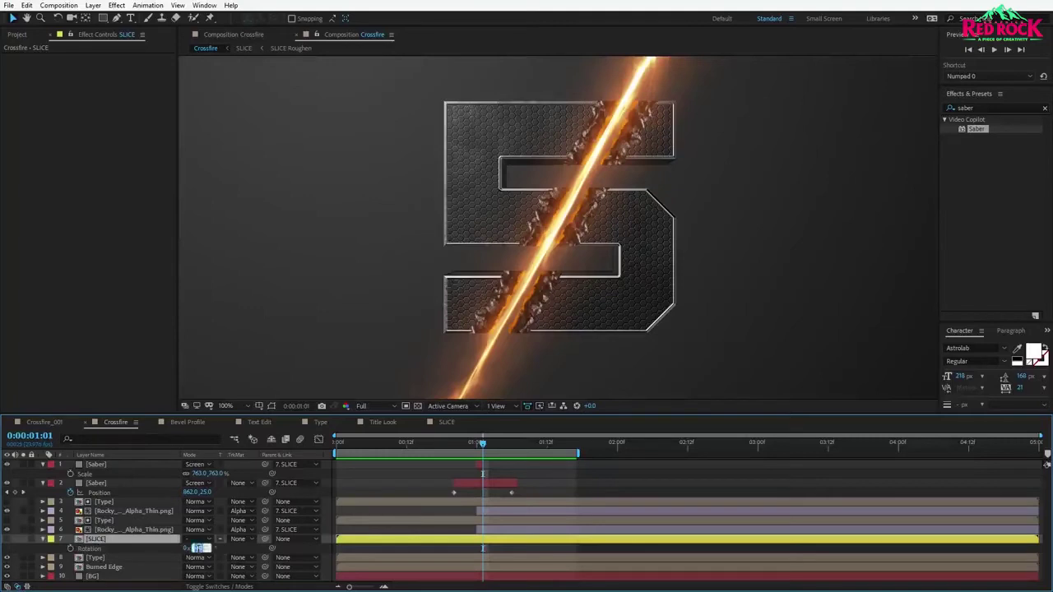
{"action": "type", "text": "0"}
{"action": "key", "text": "Return"}
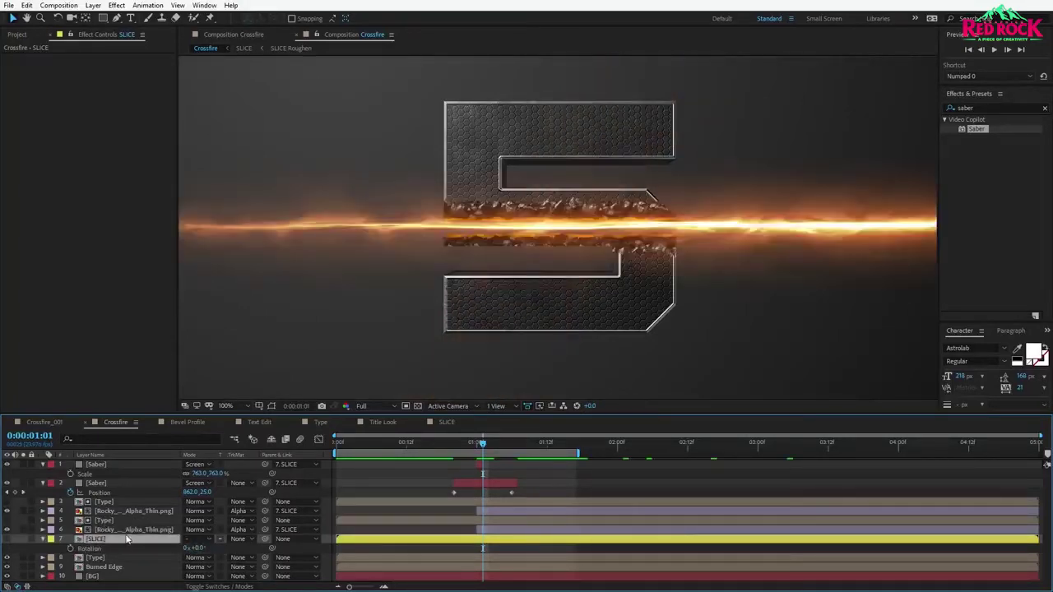
Add a Color Control expression effect to the SLICE layer and rename it Color.
{"action": "left_click", "coordinate": [116, 5]}
{"action": "mouse_move", "coordinate": [171, 149]}
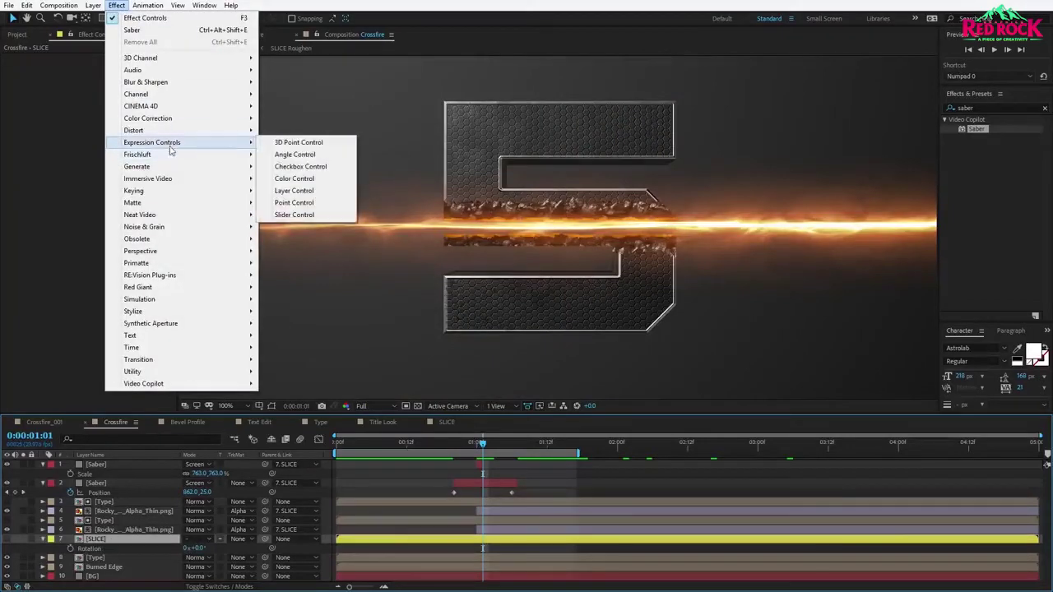
{"action": "left_click", "coordinate": [304, 179]}
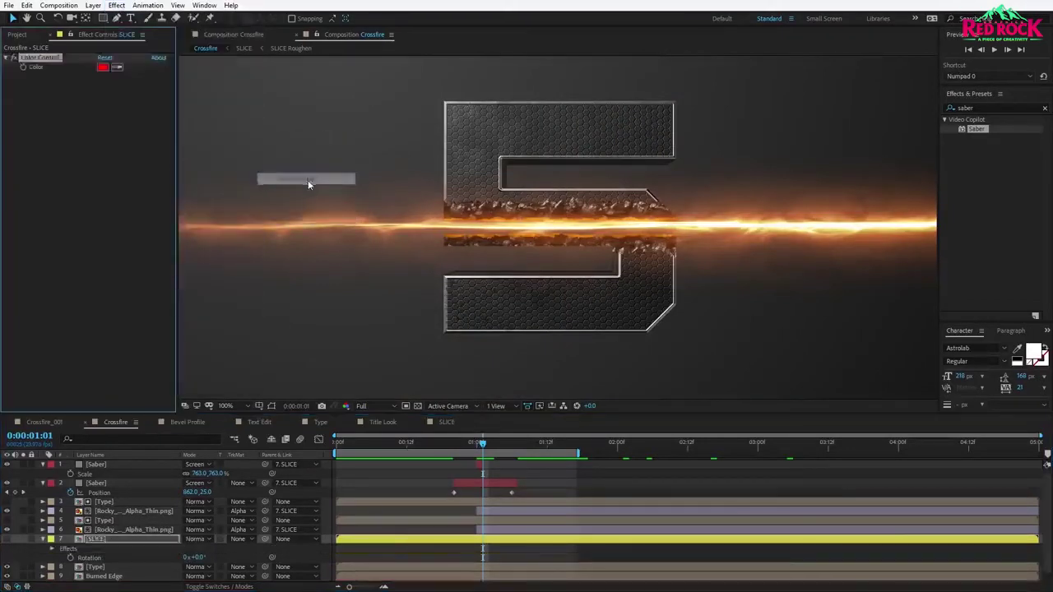
{"action": "key", "text": "Return"}
{"action": "type", "text": "C"}
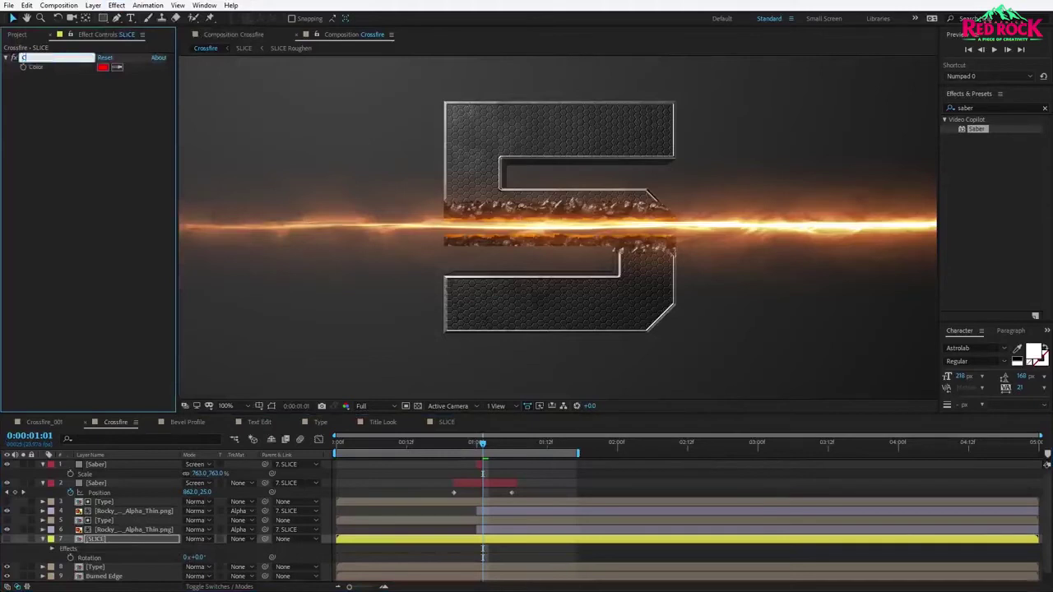
{"action": "type", "text": "olor"}
{"action": "key", "text": "Return"}
Set the SLICE layer's Color control to an orange-red.
{"action": "left_click", "coordinate": [103, 67]}
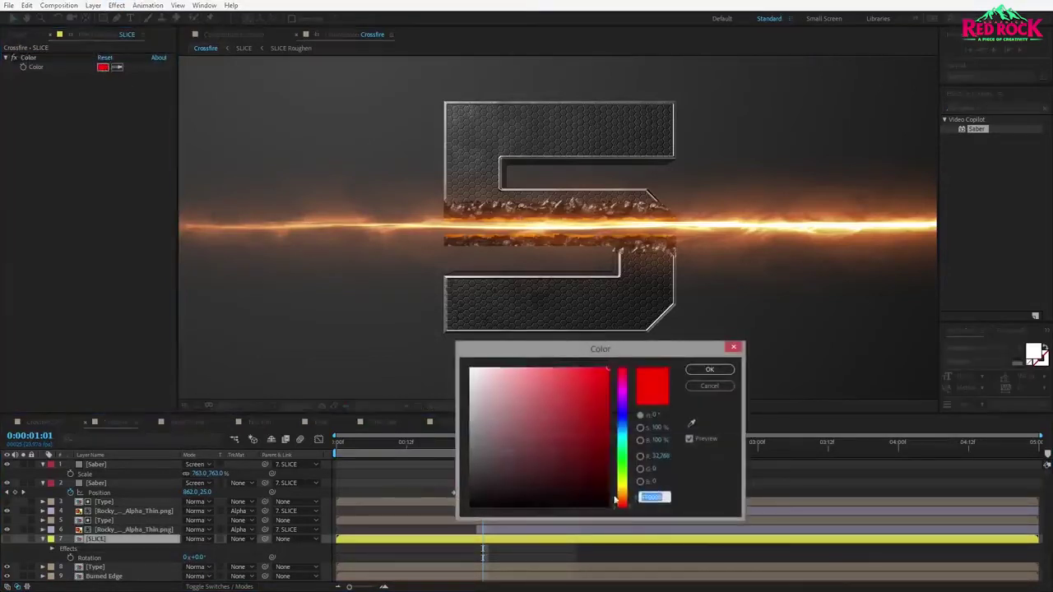
{"action": "left_click", "coordinate": [624, 499]}
{"action": "left_click", "coordinate": [709, 369]}
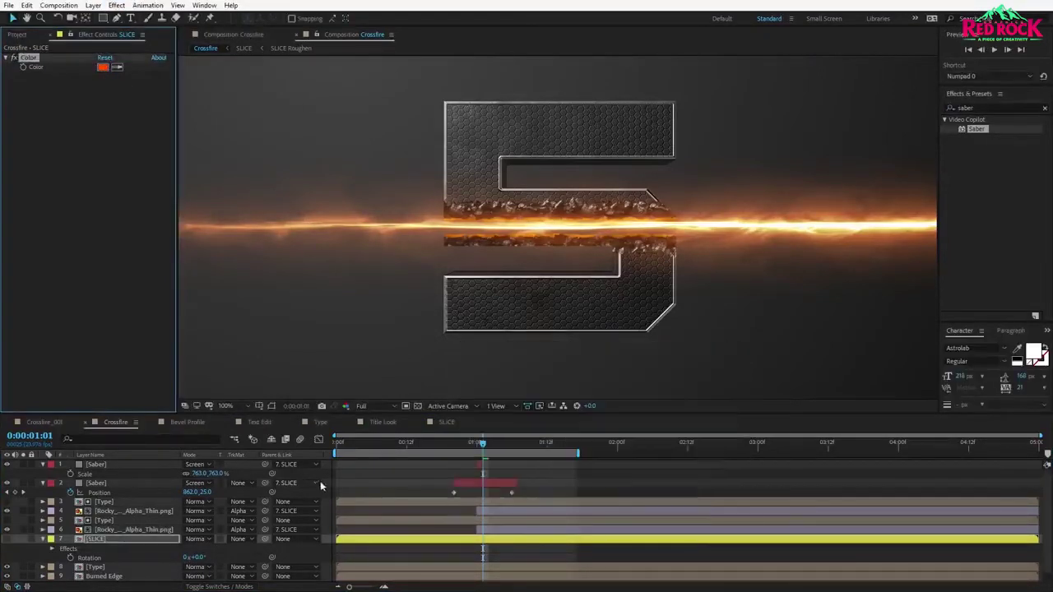
Link the Map White To color of the Burned Edge layer's Tint effect to the SLICE layer's Color control with an expression.
{"action": "left_click_drag", "start_coordinate": [375, 414], "coordinate": [363, 348]}
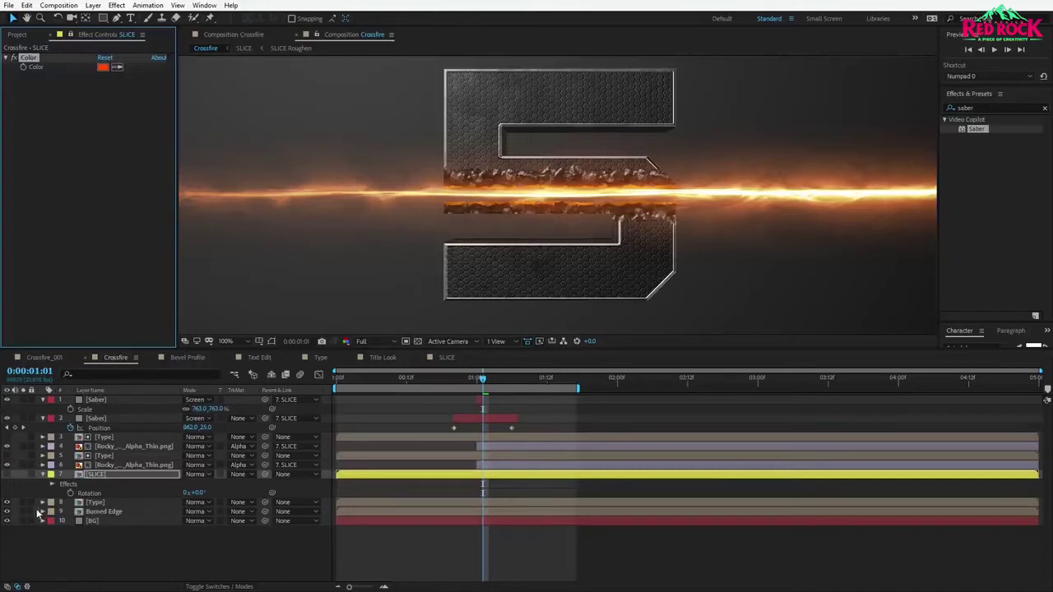
{"action": "left_click", "coordinate": [111, 512]}
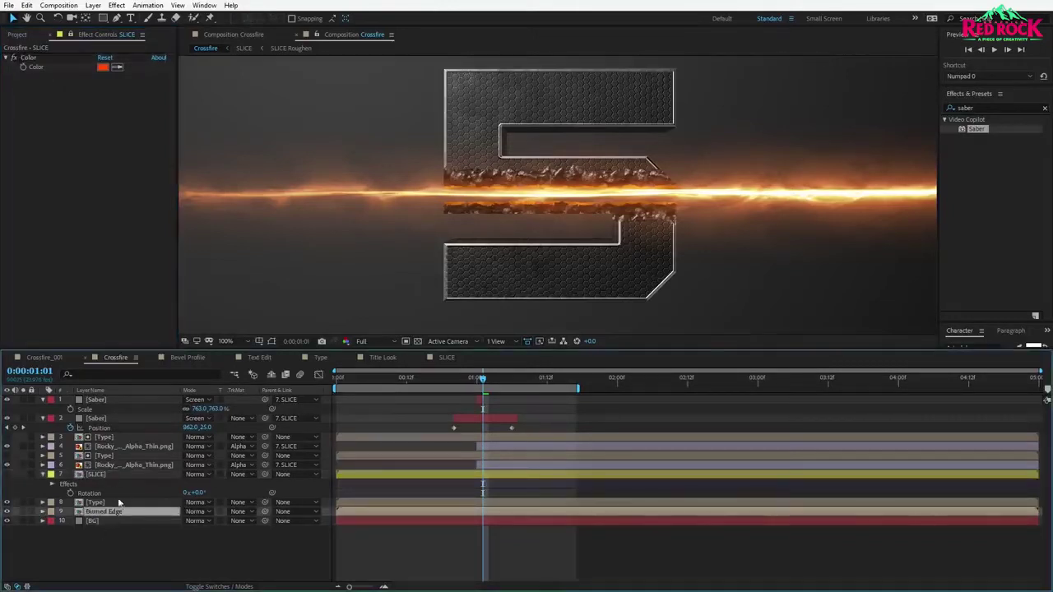
{"action": "left_click", "coordinate": [42, 512]}
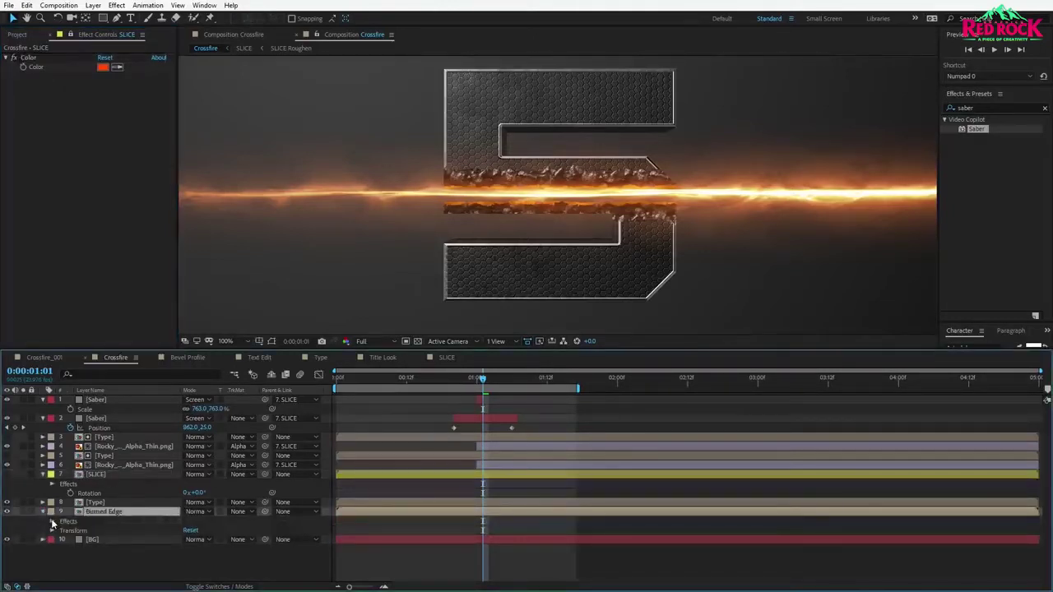
{"action": "left_click", "coordinate": [51, 521]}
{"action": "scroll", "coordinate": [74, 548], "scroll_direction": "down", "scroll_amount": 1}
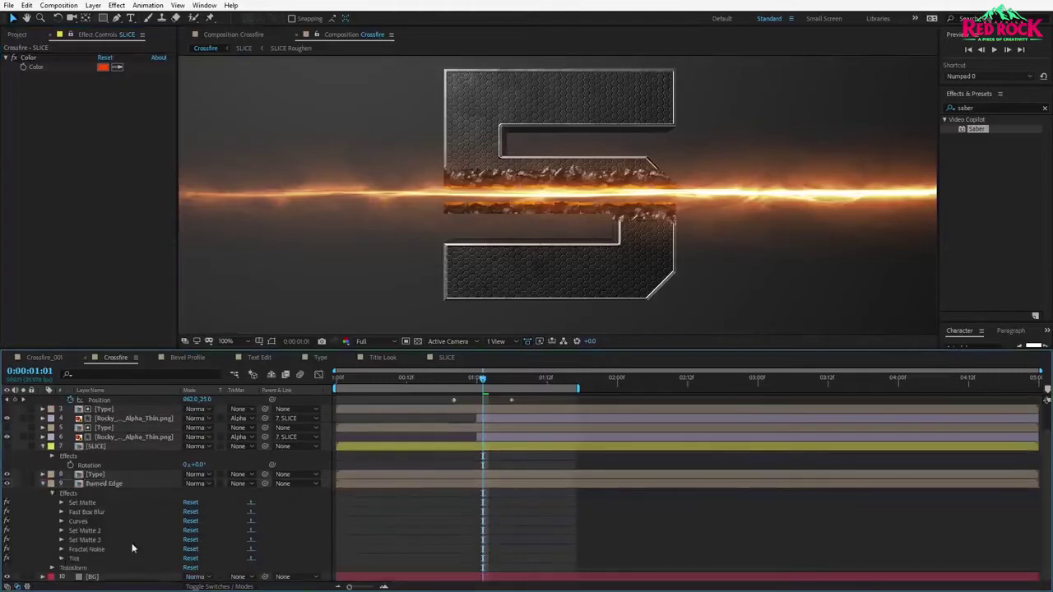
{"action": "left_click", "coordinate": [61, 558]}
{"action": "scroll", "coordinate": [80, 559], "scroll_direction": "down", "scroll_amount": 1}
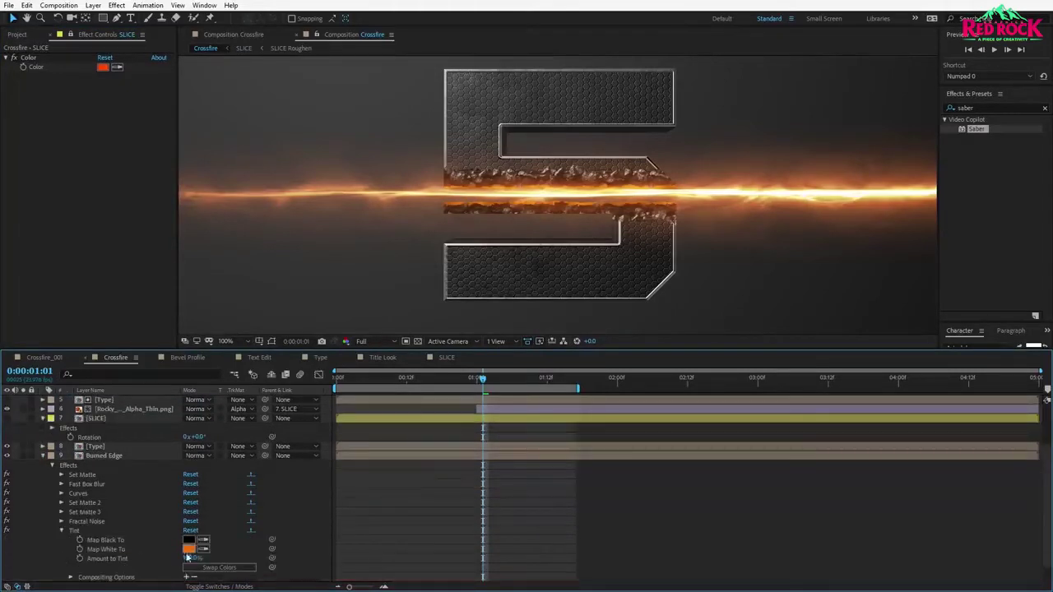
{"action": "scroll", "coordinate": [89, 557], "scroll_direction": "up", "scroll_amount": 1}
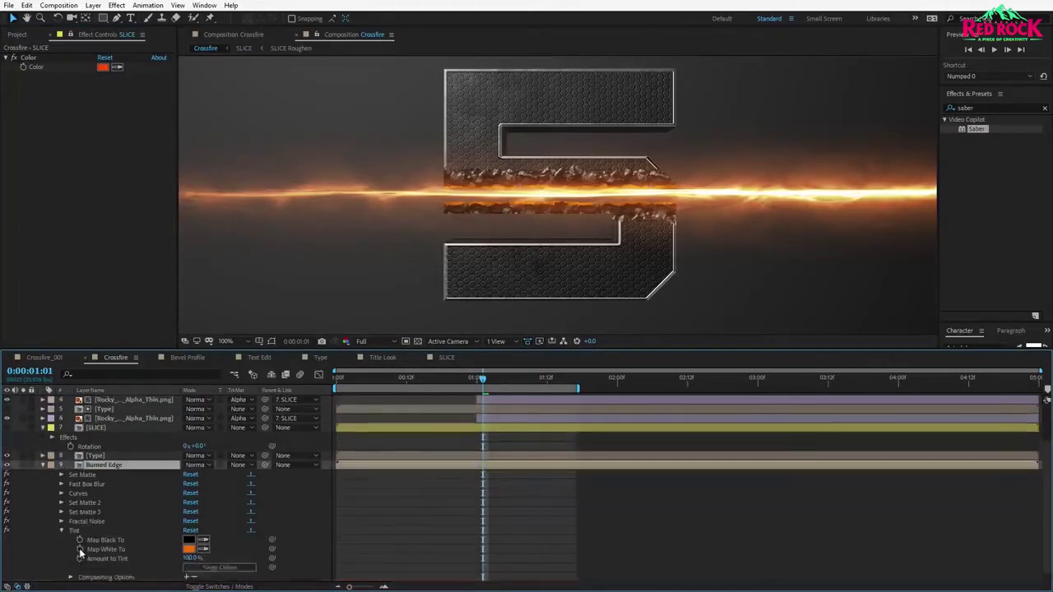
{"action": "left_click", "coordinate": [80, 550], "text": "alt"}
{"action": "left_click_drag", "start_coordinate": [223, 558], "coordinate": [50, 72]}
{"action": "left_click", "coordinate": [371, 495]}
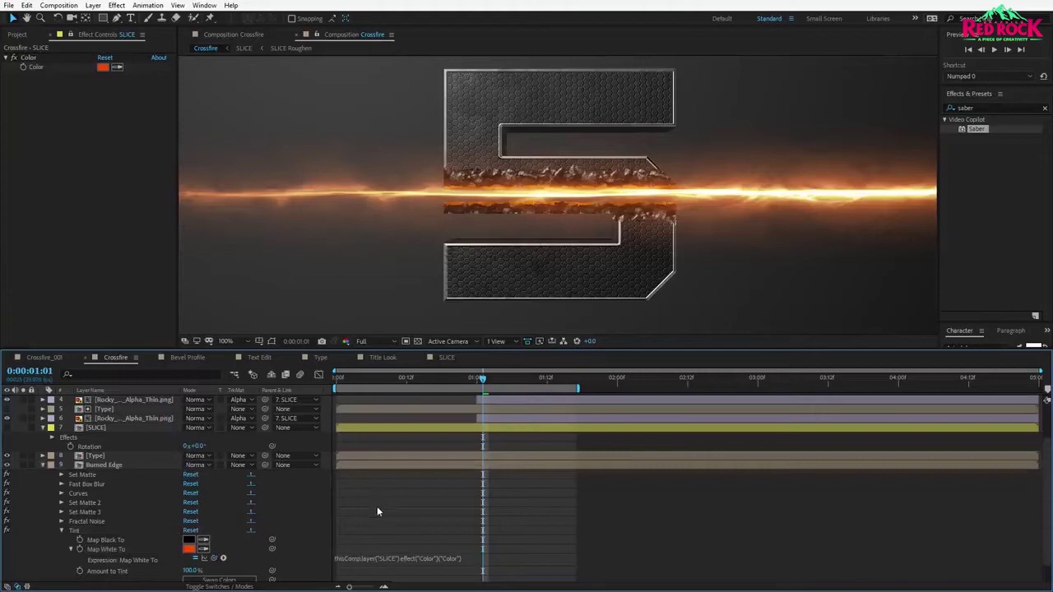
{"action": "left_click", "coordinate": [42, 466]}
Link the Glow Color of the Saber beam on layer 2 to the SLICE layer's Color control with an expression.
{"action": "left_click", "coordinate": [92, 419]}
{"action": "key", "text": "u"}
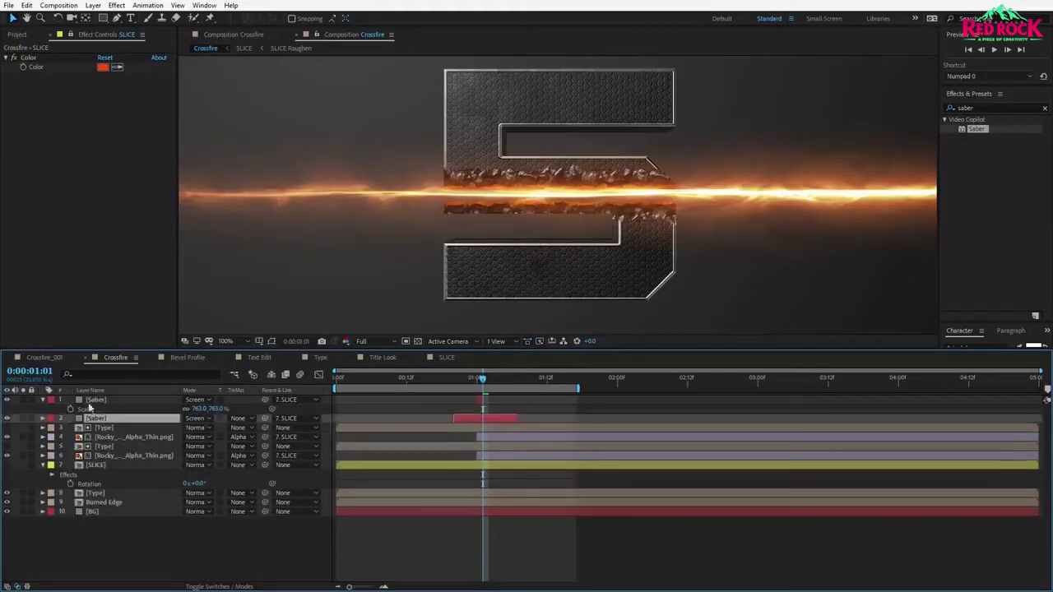
{"action": "key", "text": "e"}
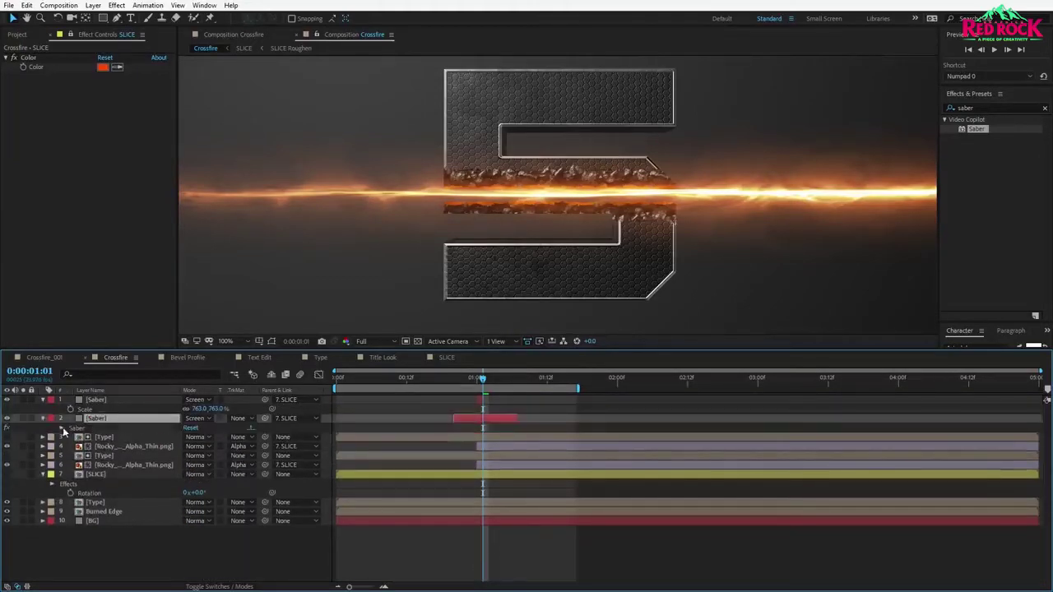
{"action": "left_click", "coordinate": [61, 430]}
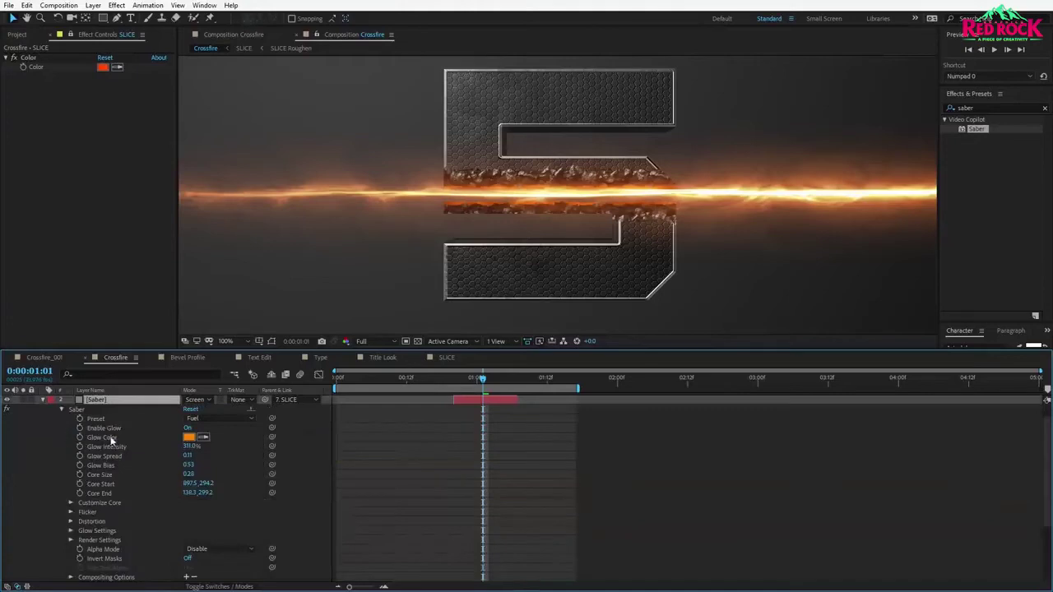
{"action": "left_click", "coordinate": [81, 440]}
{"action": "left_click", "coordinate": [79, 439], "text": "alt"}
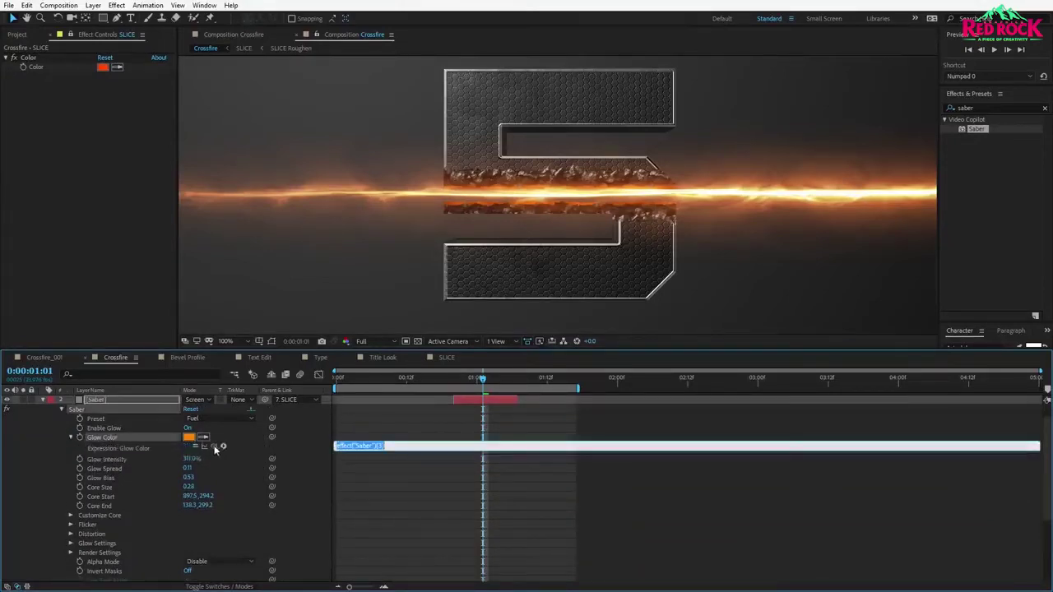
{"action": "left_click_drag", "start_coordinate": [216, 449], "coordinate": [38, 69]}
{"action": "left_click", "coordinate": [409, 486]}
{"action": "scroll", "coordinate": [120, 481], "scroll_direction": "up", "scroll_amount": 1}
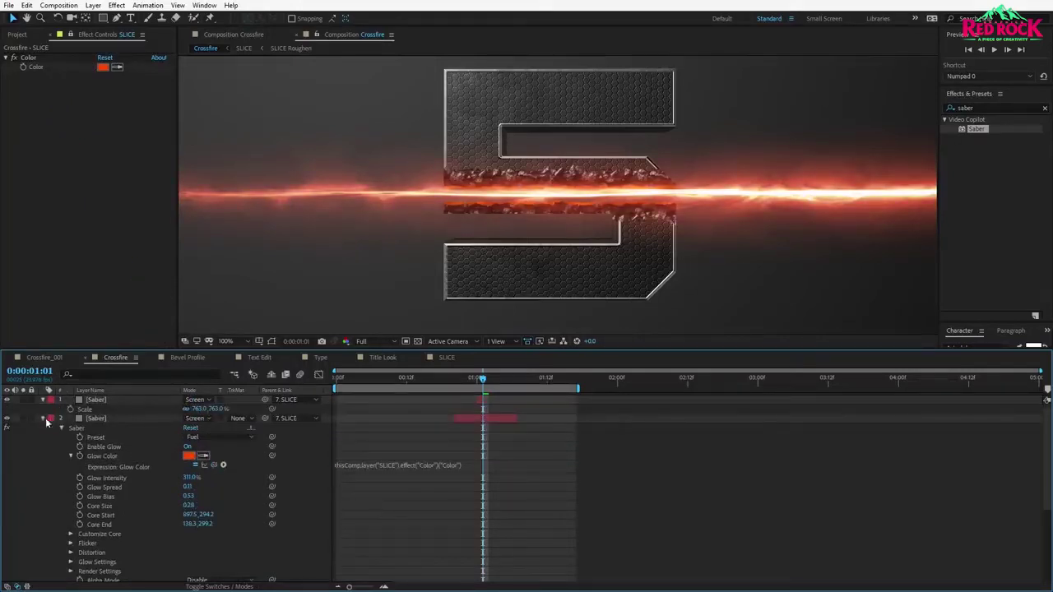
{"action": "left_click", "coordinate": [43, 418]}
Link the Glow Color of the Saber flash on layer 1 to the SLICE layer's Color control with an expression.
{"action": "left_click", "coordinate": [96, 400]}
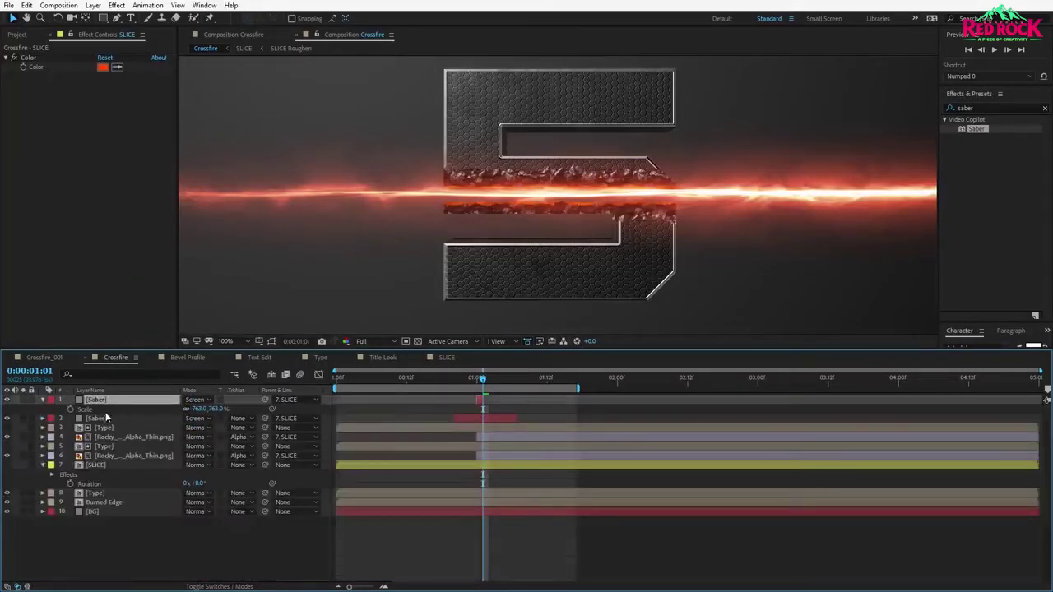
{"action": "key", "text": "e"}
{"action": "left_click", "coordinate": [62, 410]}
{"action": "left_click", "coordinate": [80, 437], "text": "alt"}
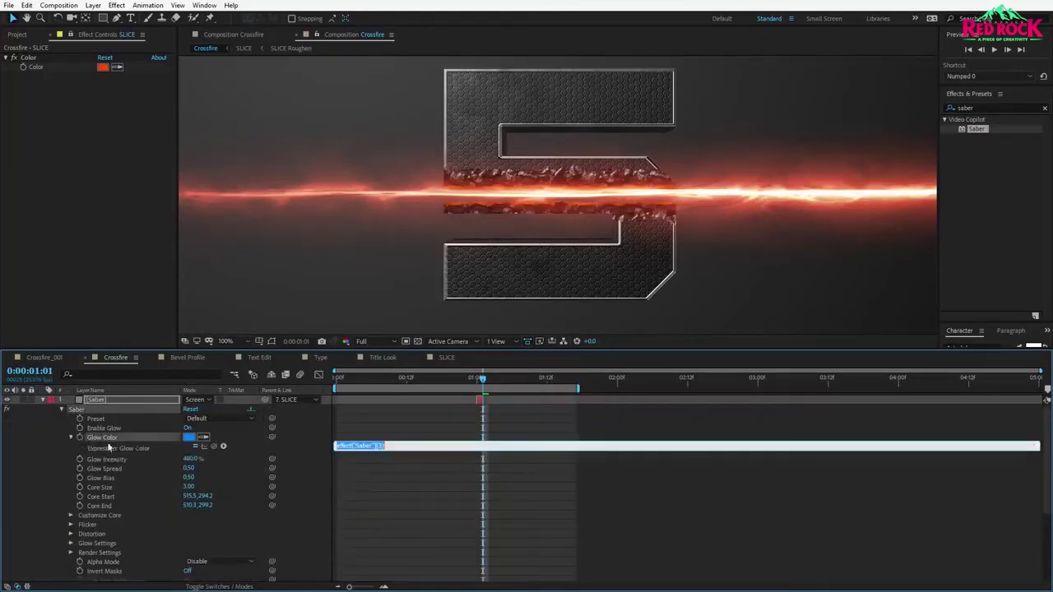
{"action": "left_click_drag", "start_coordinate": [213, 446], "coordinate": [35, 67]}
{"action": "left_click", "coordinate": [413, 469]}
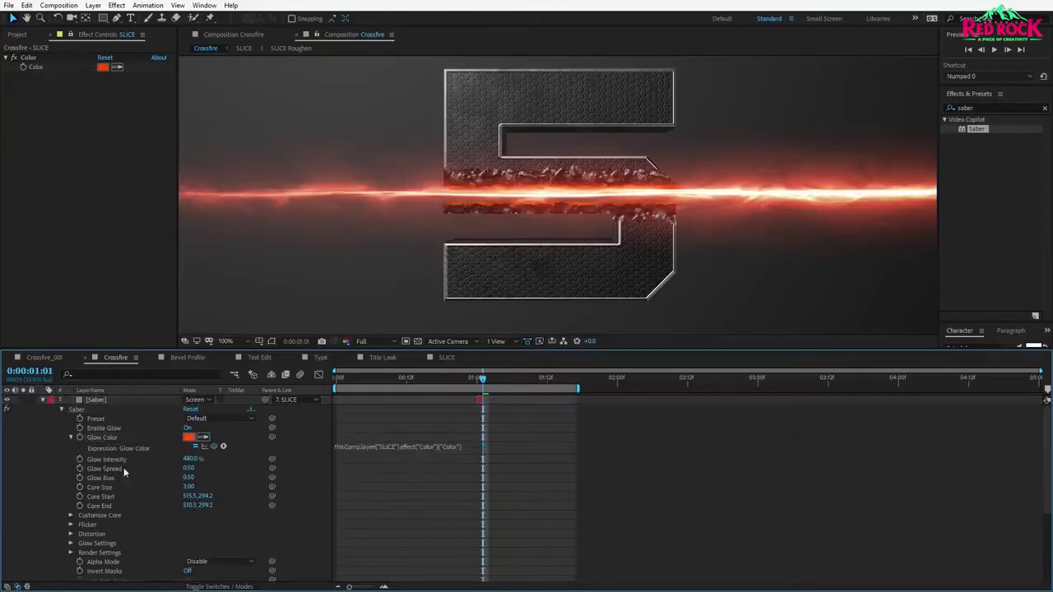
{"action": "left_click", "coordinate": [43, 400]}
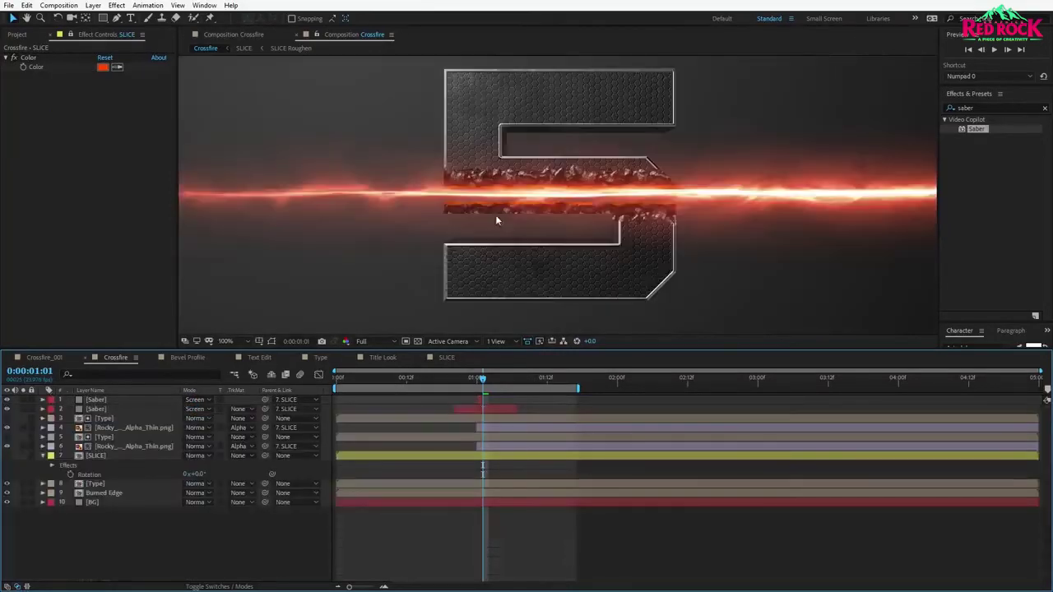
Change the SLICE layer's Color control to light blue (00CDFF).
{"action": "left_click", "coordinate": [102, 66]}
{"action": "left_click", "coordinate": [621, 431]}
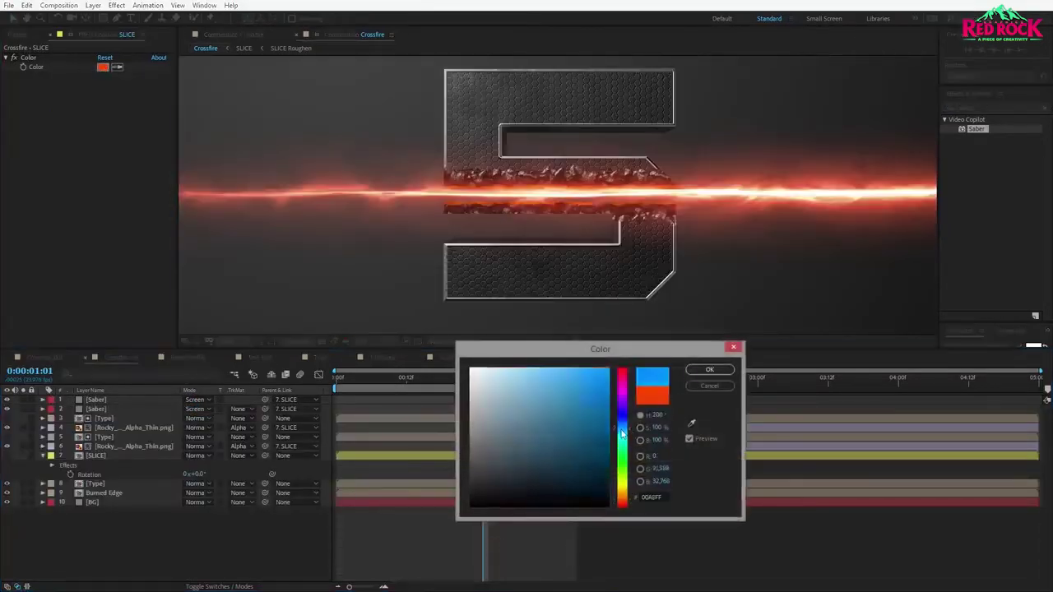
{"action": "left_click_drag", "start_coordinate": [621, 434], "coordinate": [622, 438]}
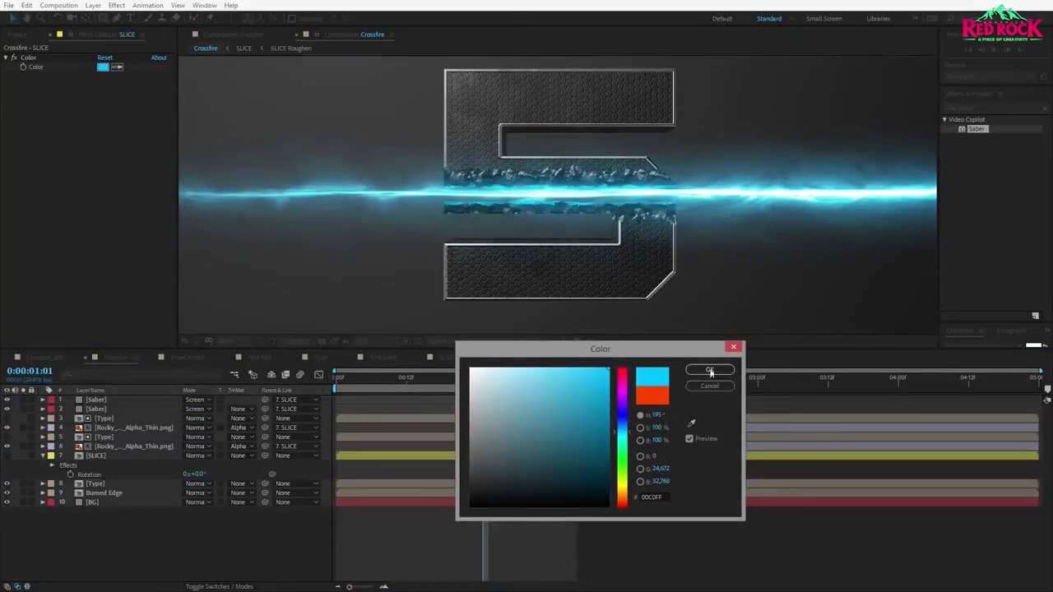
{"action": "left_click", "coordinate": [712, 369]}
Rotate the SLICE layer to -34° and inspect the slanted blue cut in a maximized composition view.
{"action": "left_click_drag", "start_coordinate": [206, 479], "coordinate": [182, 479]}
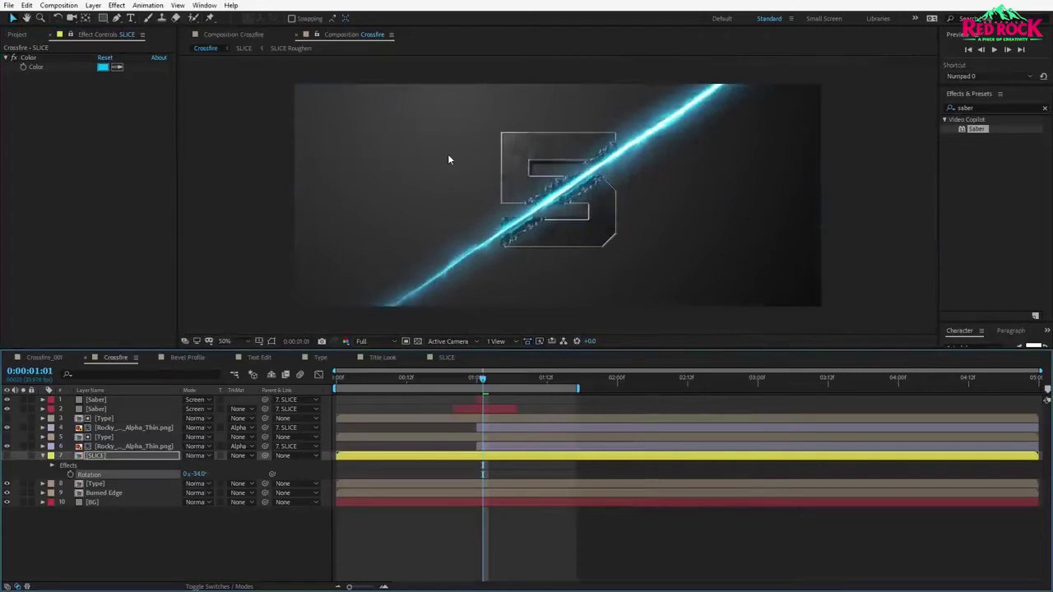
{"action": "key", "text": "grave"}
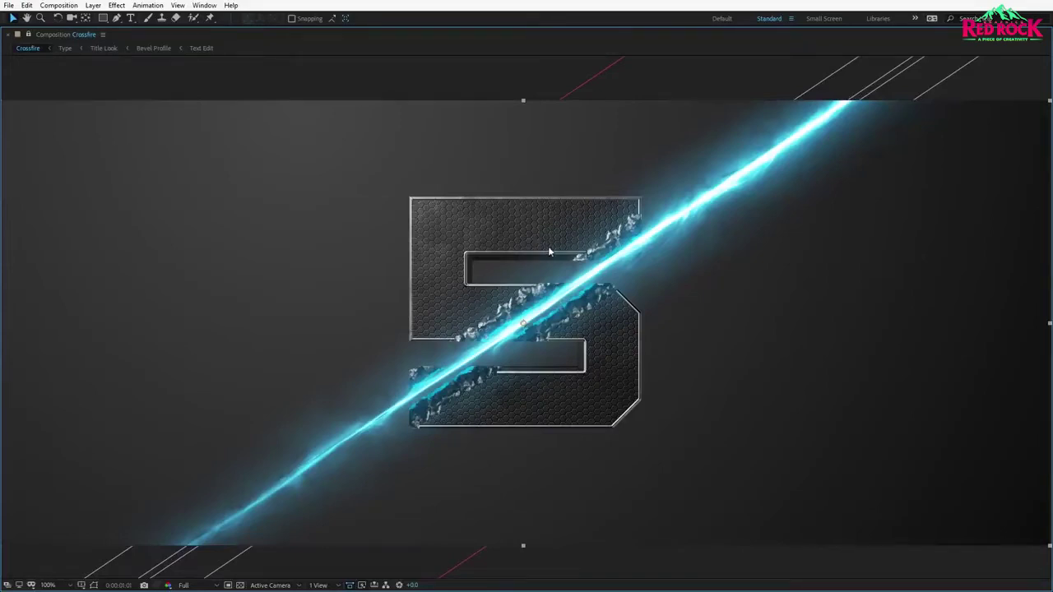
{"action": "key", "text": "grave"}
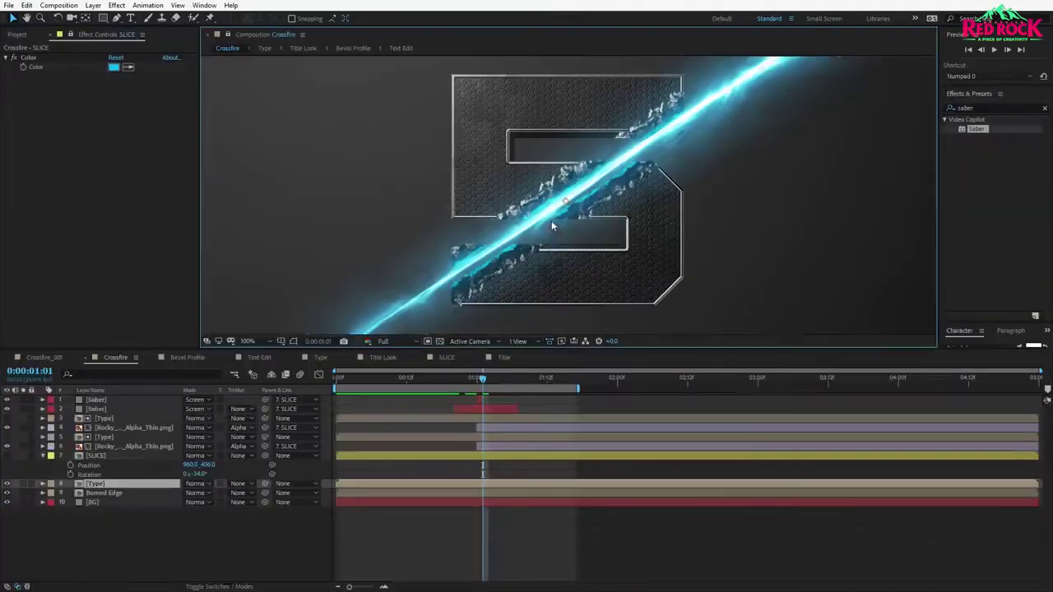
Unlock the effect controls, then open the Bevel Profile composition and dock its viewer beside the Crossfire view.
{"action": "left_click", "coordinate": [71, 35]}
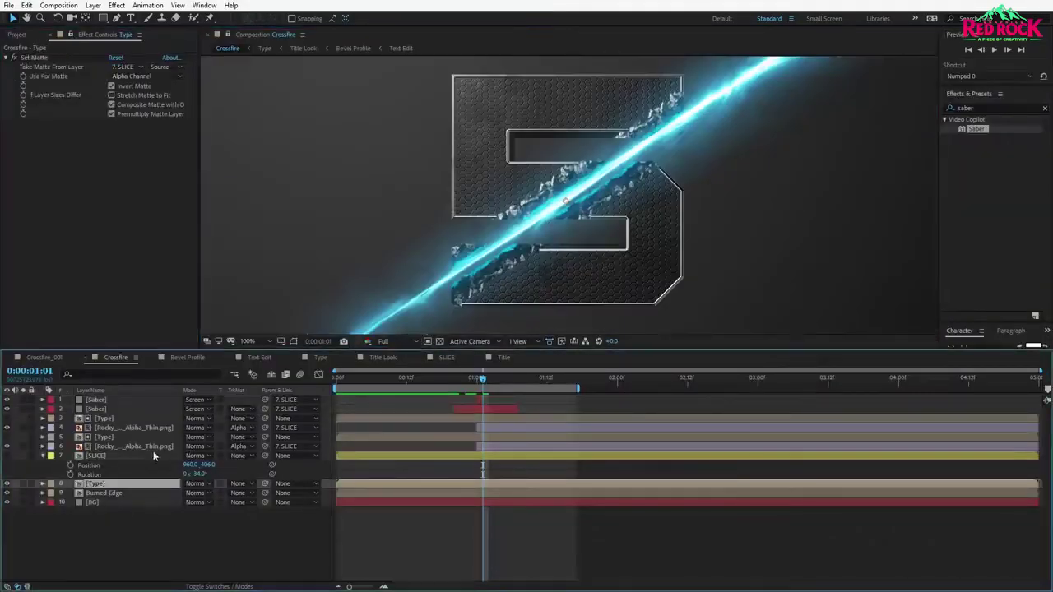
{"action": "left_click", "coordinate": [187, 357]}
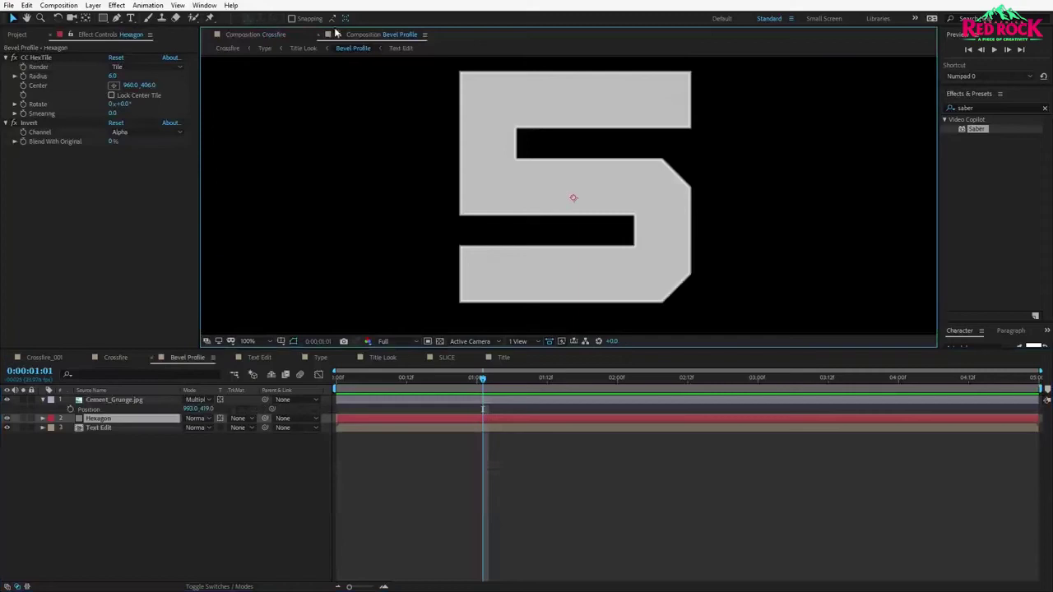
{"action": "left_click_drag", "start_coordinate": [336, 31], "coordinate": [925, 173]}
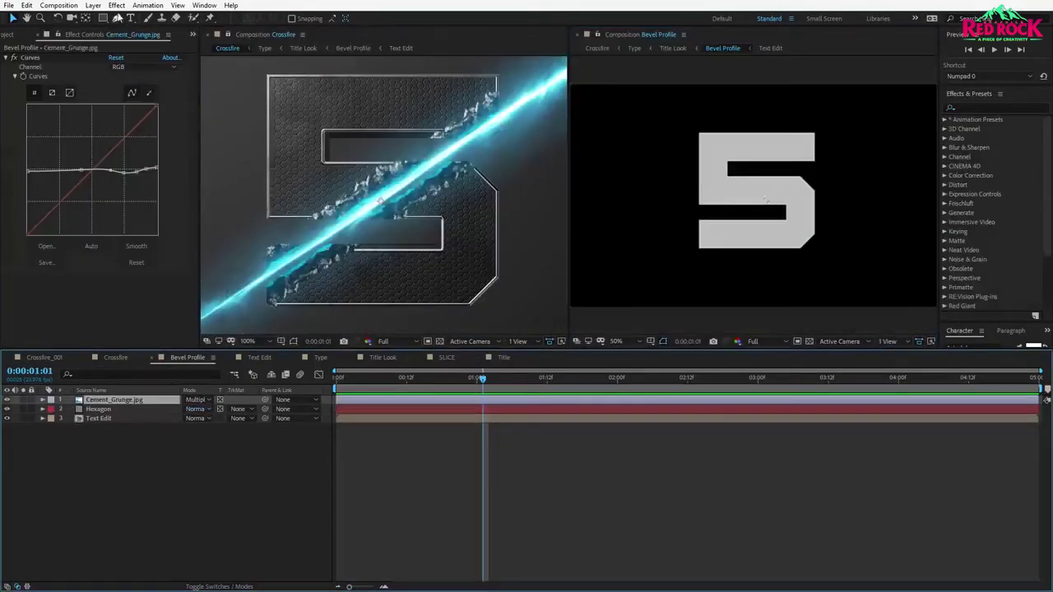
Create a solid named Burn with a height of 256 px above Cement_Grunge.jpg in the Bevel Profile composition.
{"action": "left_click", "coordinate": [93, 5]}
{"action": "mouse_move", "coordinate": [115, 19]}
{"action": "left_click", "coordinate": [276, 31]}
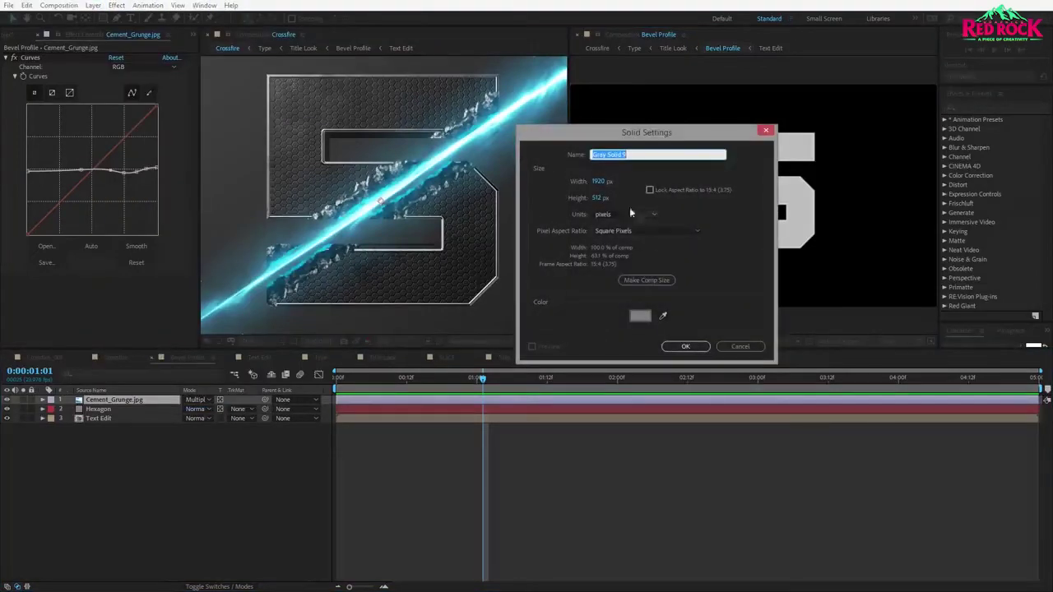
{"action": "left_click", "coordinate": [600, 198]}
{"action": "type", "text": "256"}
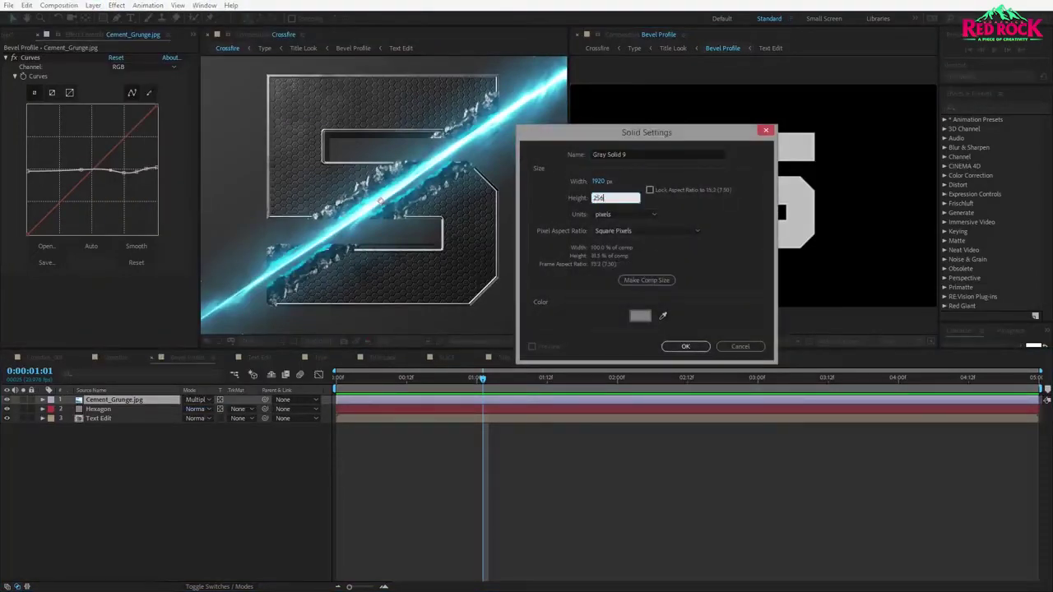
{"action": "left_click", "coordinate": [647, 154]}
{"action": "type", "text": "Bu"}
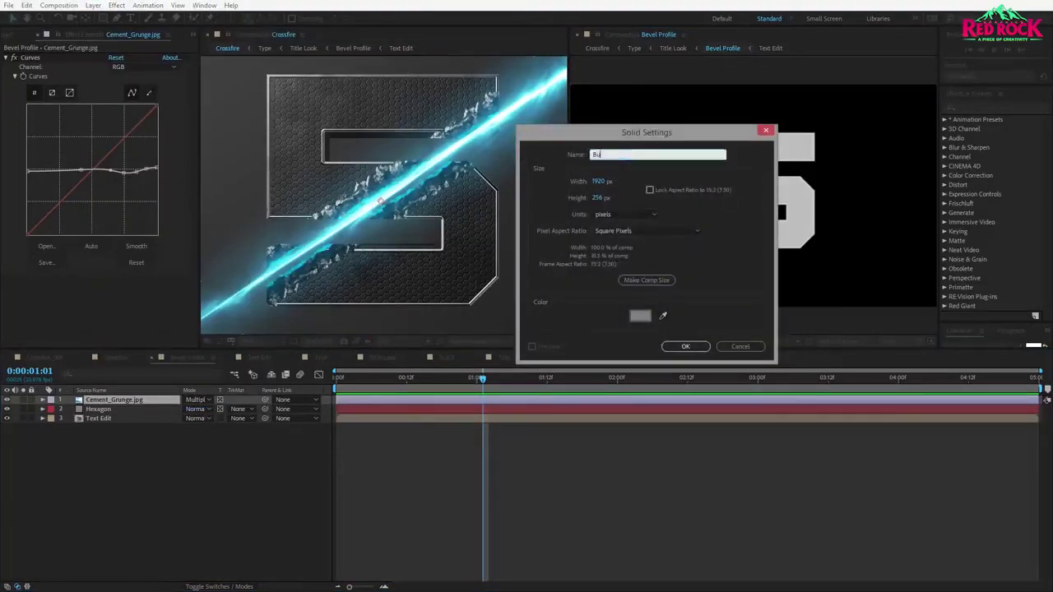
{"action": "type", "text": "rn"}
{"action": "left_click", "coordinate": [685, 346]}
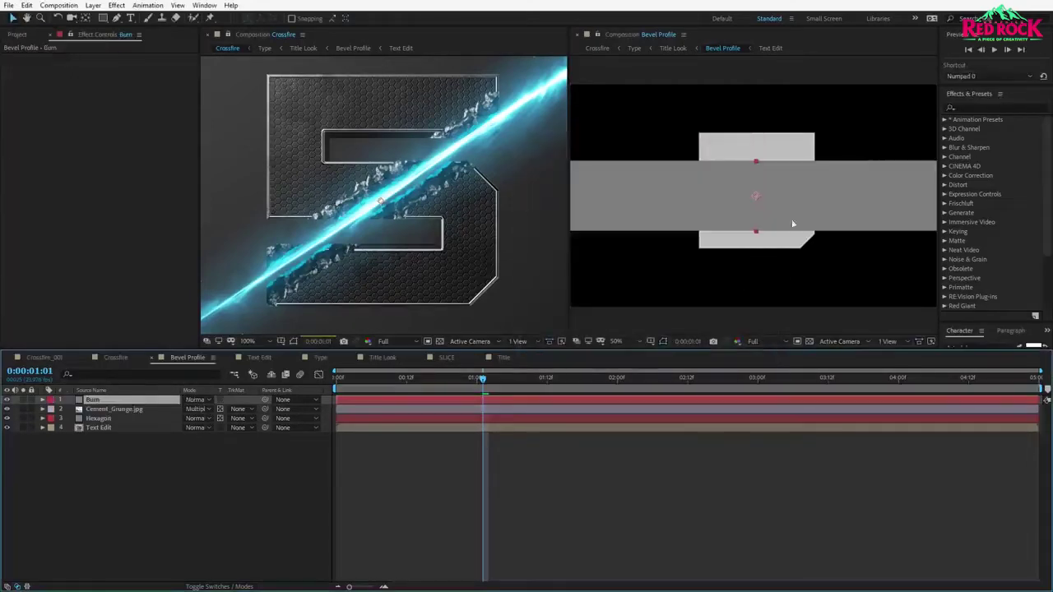
Find the Fractal Noise effect and apply it to the Burn solid.
{"action": "left_click", "coordinate": [976, 106]}
{"action": "type", "text": "Frac"}
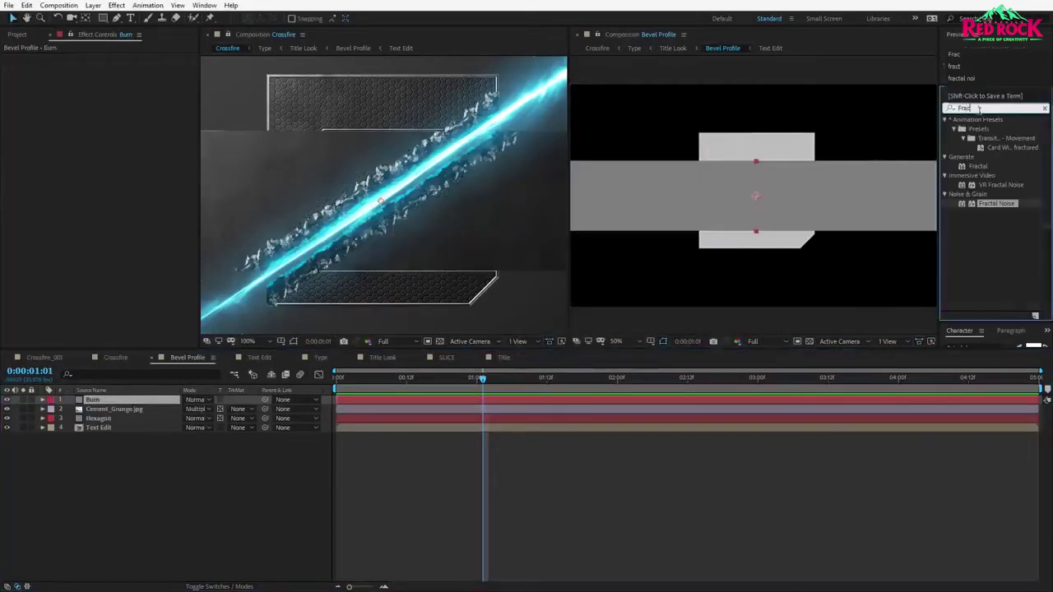
{"action": "left_click", "coordinate": [995, 204]}
{"action": "left_click_drag", "start_coordinate": [995, 206], "coordinate": [767, 400]}
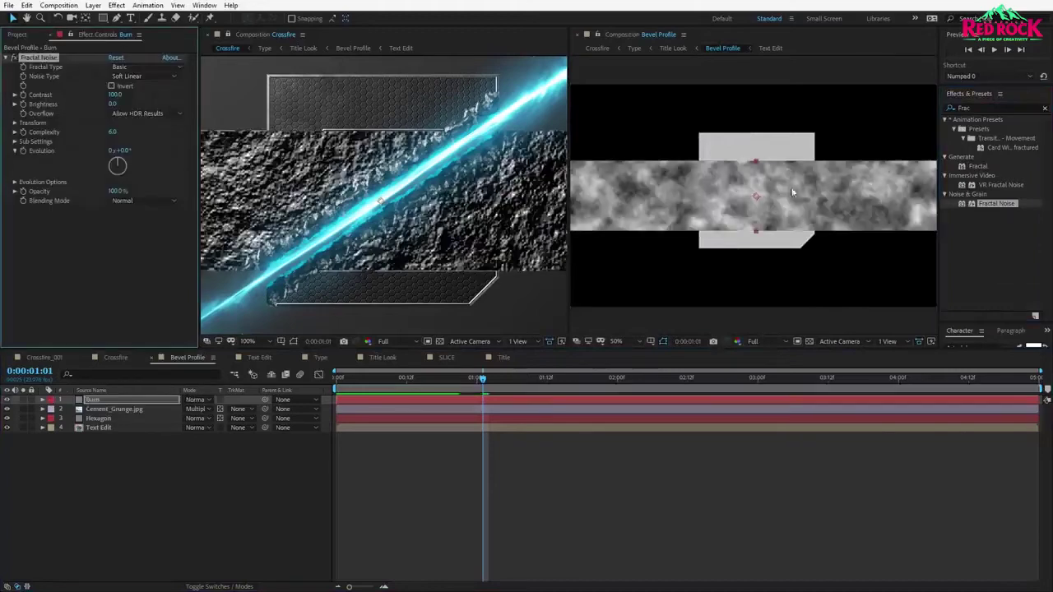
Set Burn's Fractal Noise to the Dynamic type with Invert enabled, and set the layer's blending mode to Darken.
{"action": "left_click", "coordinate": [147, 67]}
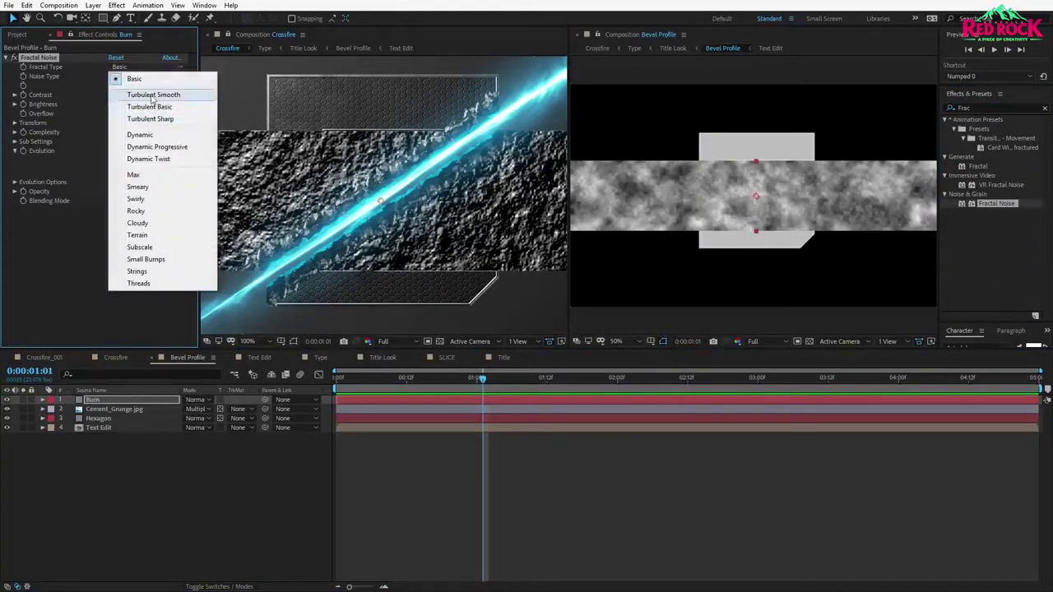
{"action": "left_click", "coordinate": [153, 135]}
{"action": "left_click", "coordinate": [111, 85]}
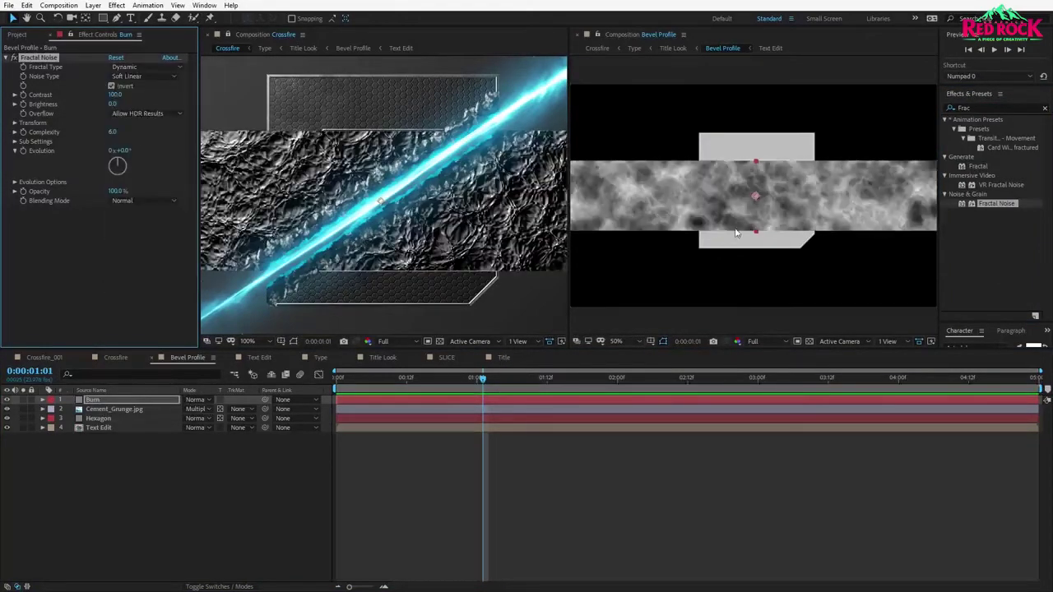
{"action": "left_click", "coordinate": [197, 400]}
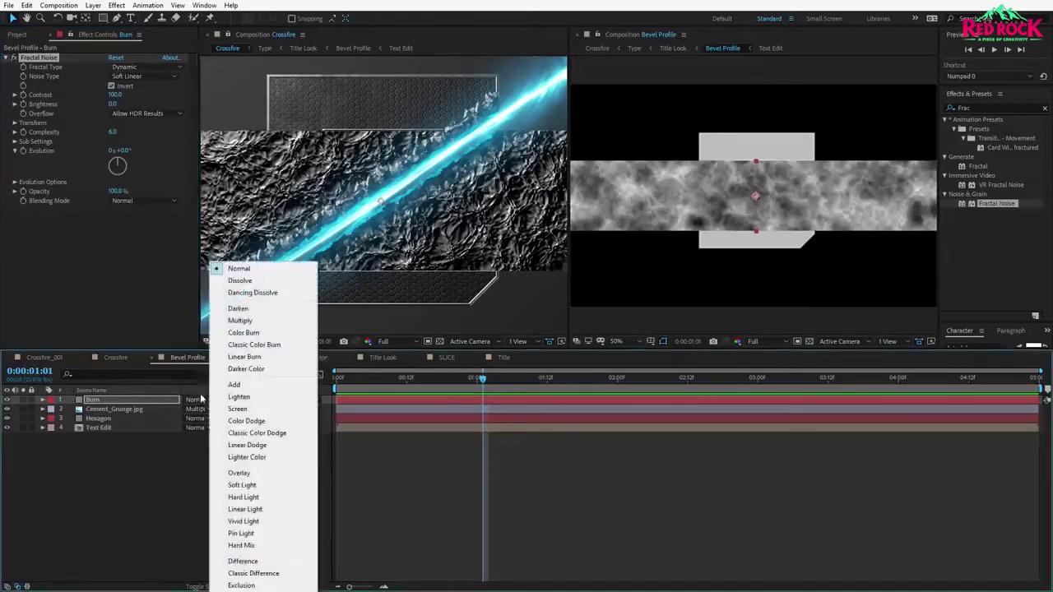
{"action": "left_click", "coordinate": [245, 309]}
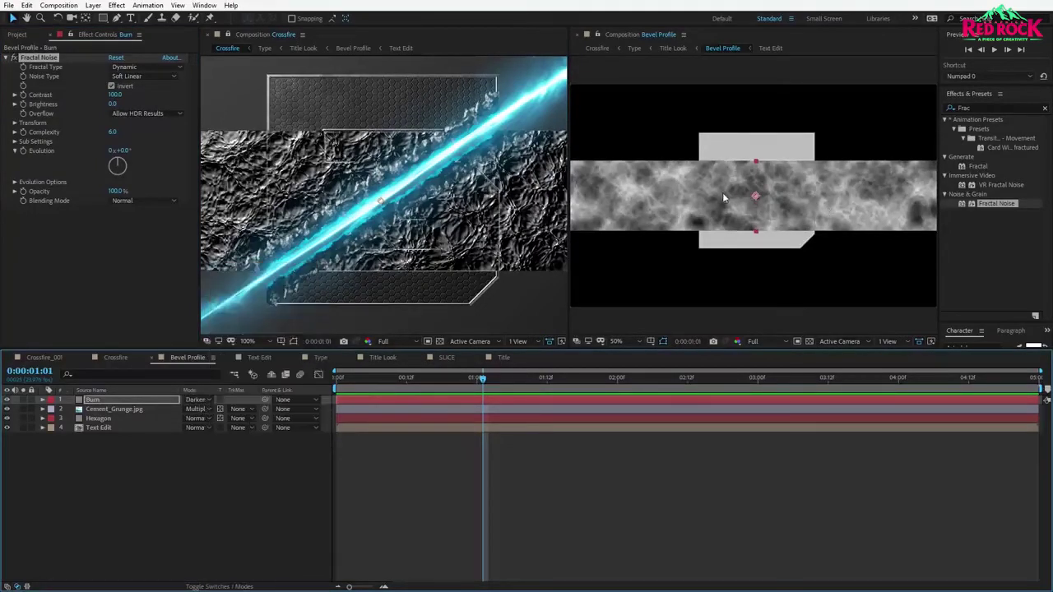
Mask the Burn solid with a thin horizontal rectangle spanning its full width, and feather the mask by 87 pixels.
{"action": "left_click", "coordinate": [103, 17]}
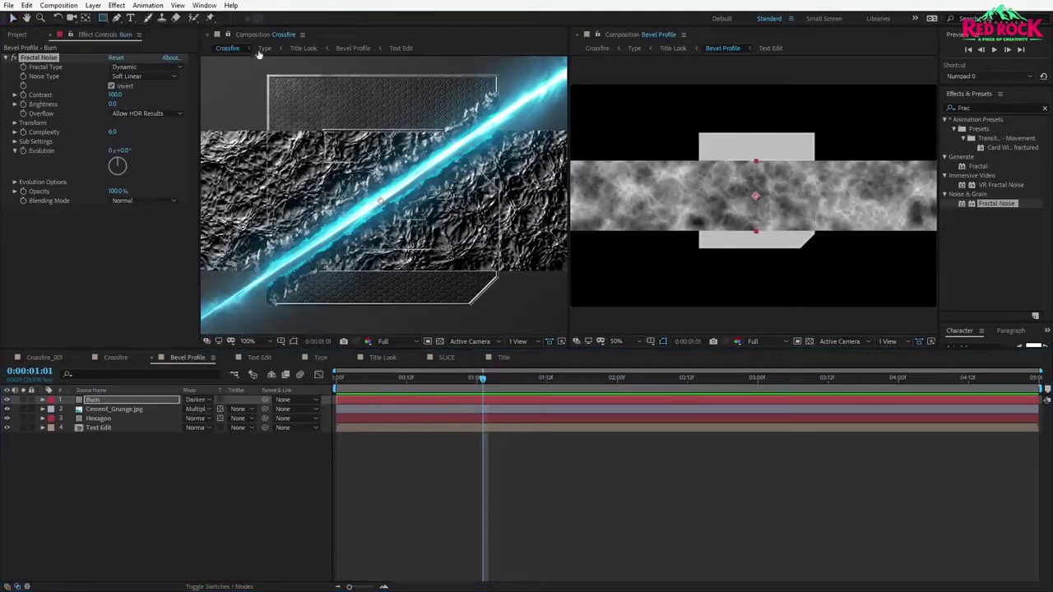
{"action": "scroll", "coordinate": [718, 183], "scroll_direction": "down", "scroll_amount": 2}
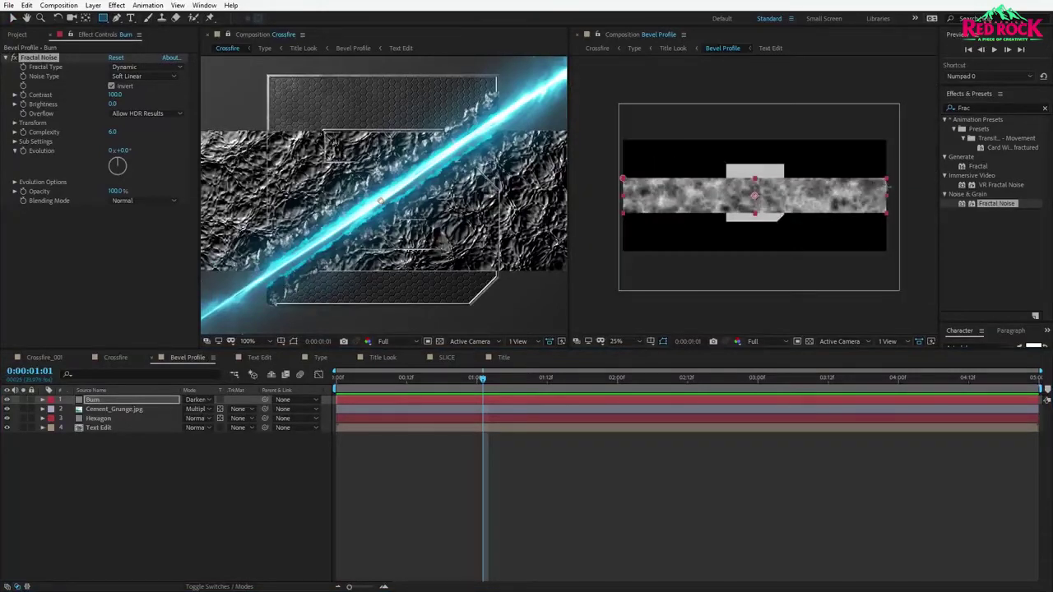
{"action": "left_click_drag", "start_coordinate": [887, 186], "coordinate": [611, 205]}
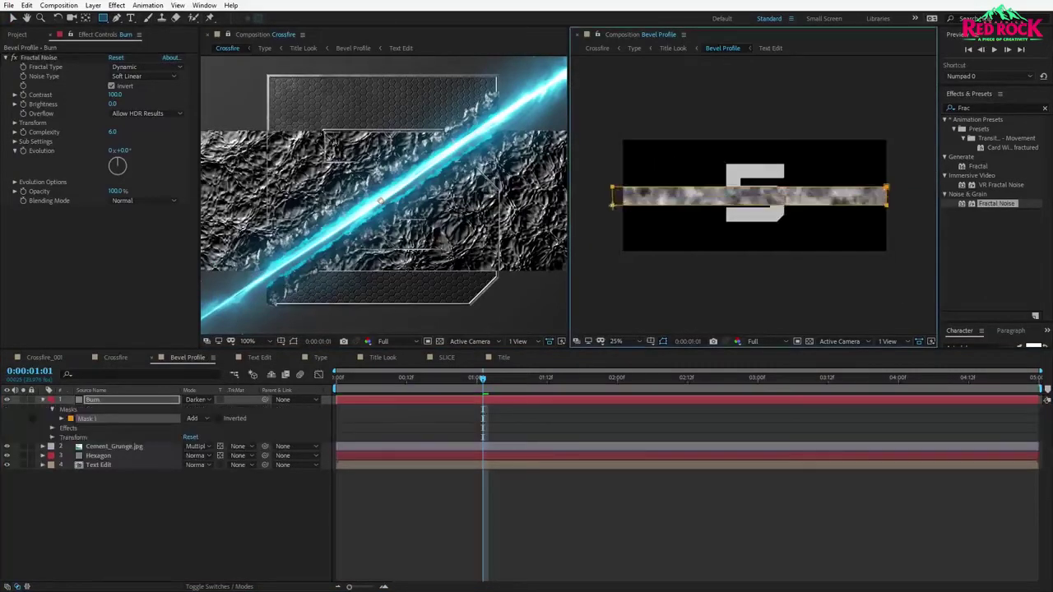
{"action": "left_click", "coordinate": [60, 418]}
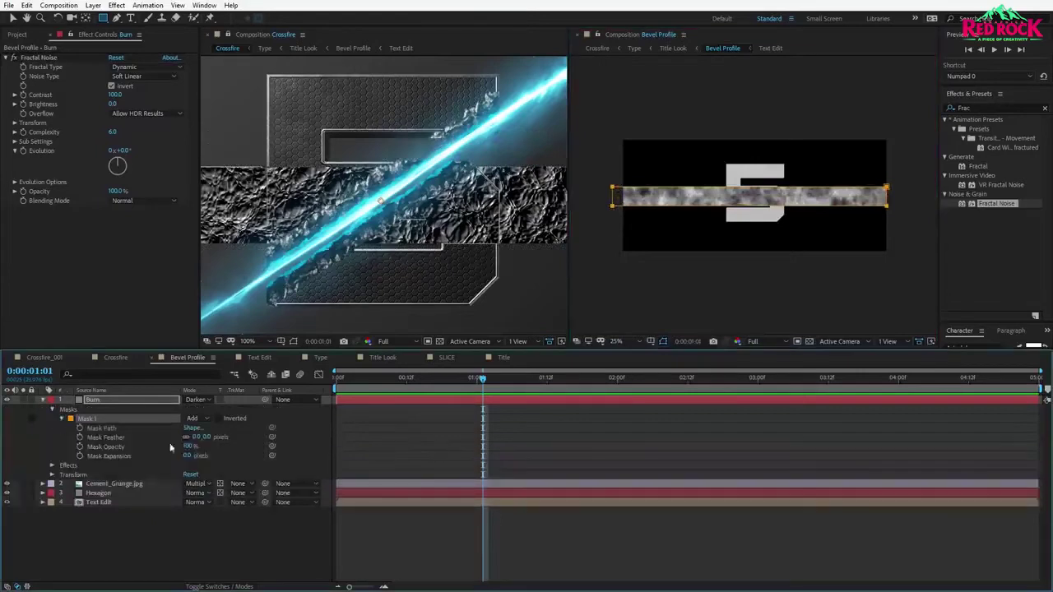
{"action": "left_click_drag", "start_coordinate": [200, 436], "coordinate": [247, 439]}
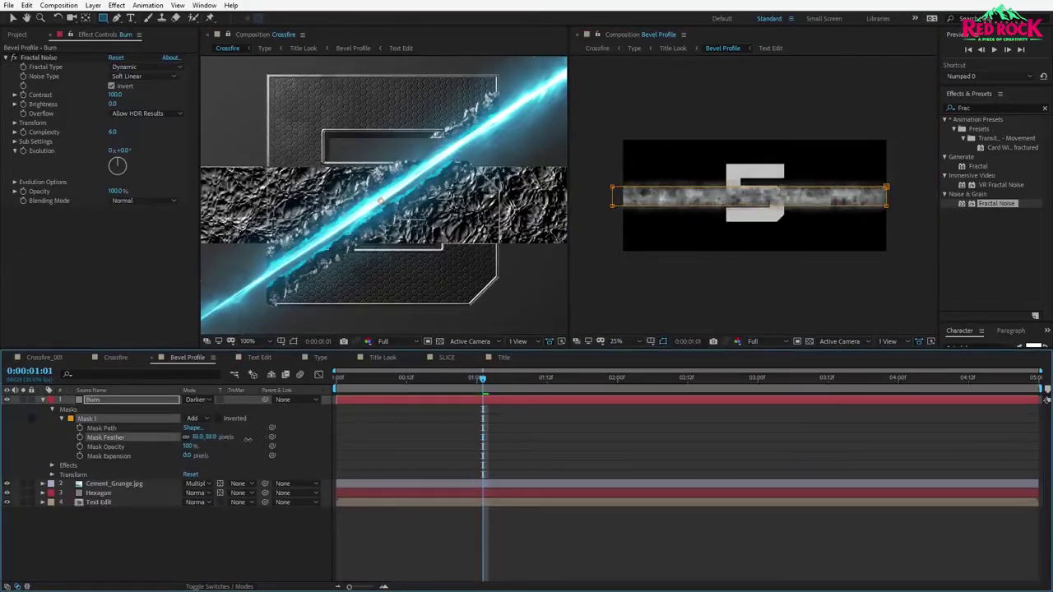
{"action": "scroll", "coordinate": [756, 220], "scroll_direction": "up", "scroll_amount": 4}
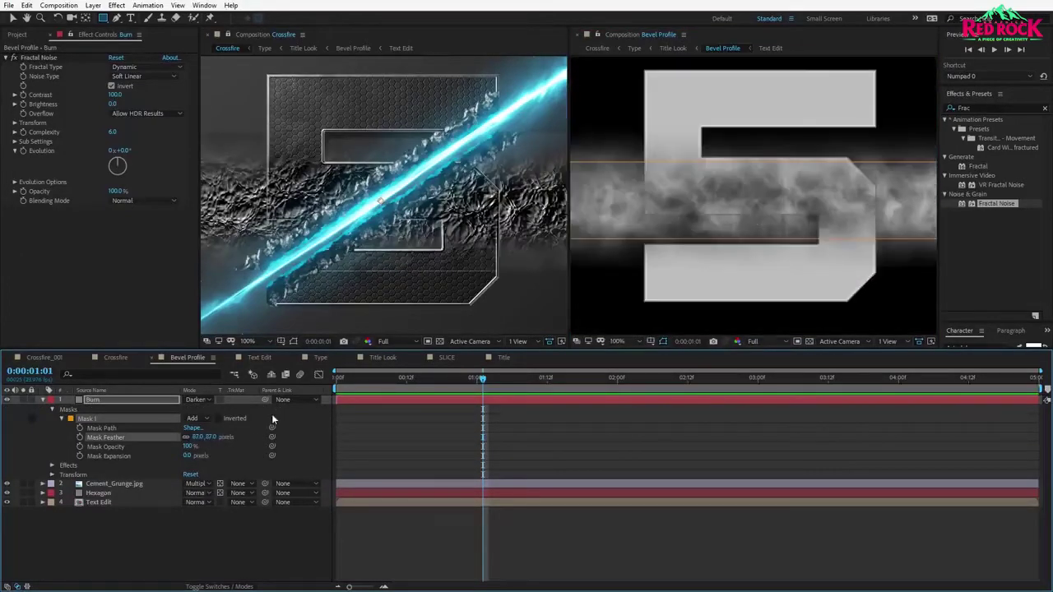
Preserve underlying transparency on the Burn layer and tighten its mask by moving the upper and lower edges inward.
{"action": "left_click", "coordinate": [219, 400]}
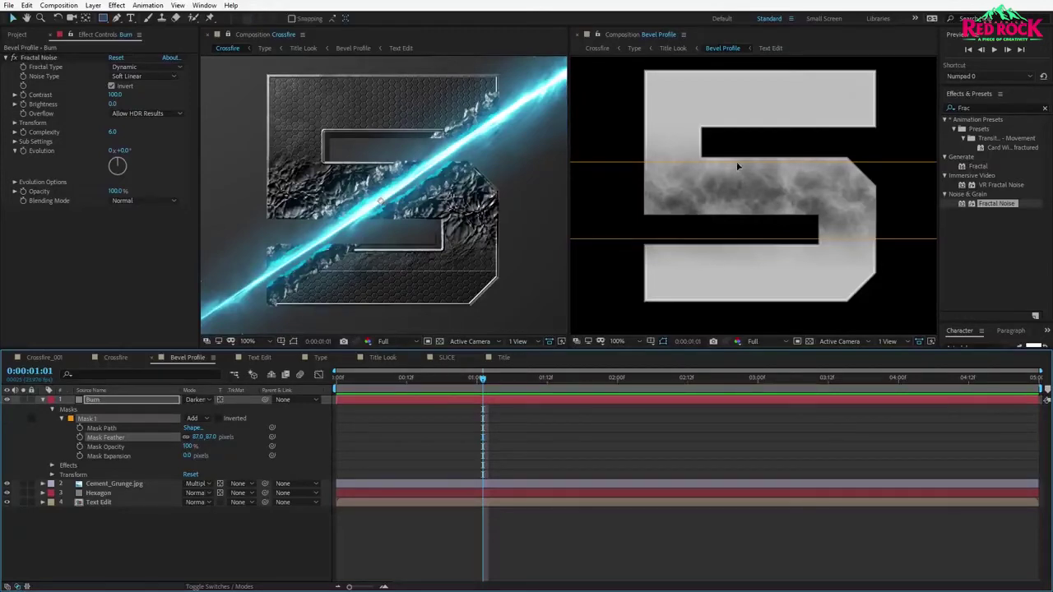
{"action": "left_click_drag", "start_coordinate": [736, 161], "coordinate": [736, 167]}
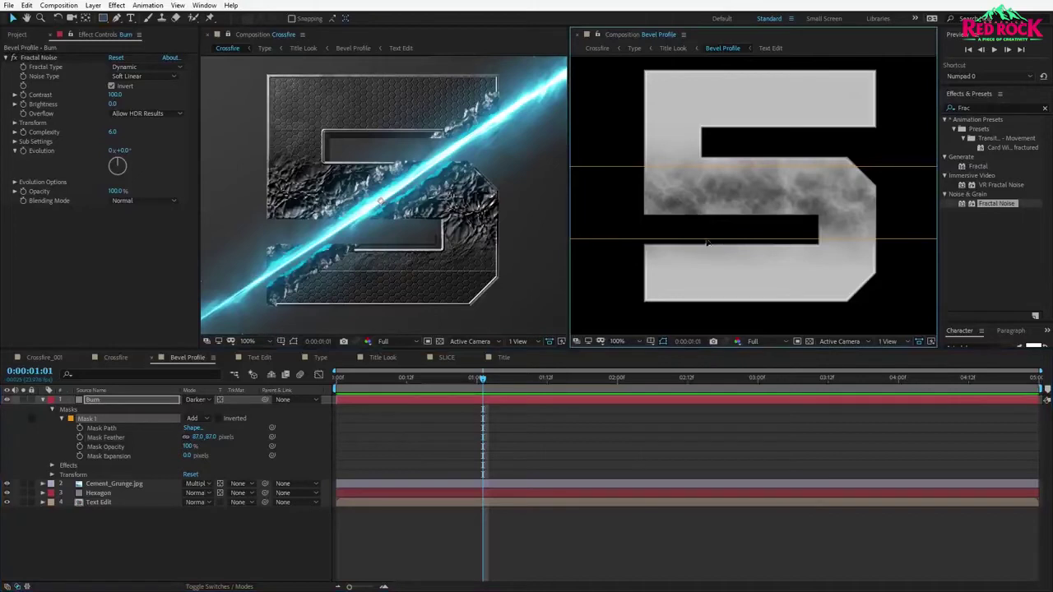
{"action": "left_click_drag", "start_coordinate": [706, 240], "coordinate": [707, 221]}
Set Burn's Fractal Noise scale to 36, contrast to 44 and brightness to 28.
{"action": "left_click", "coordinate": [67, 186]}
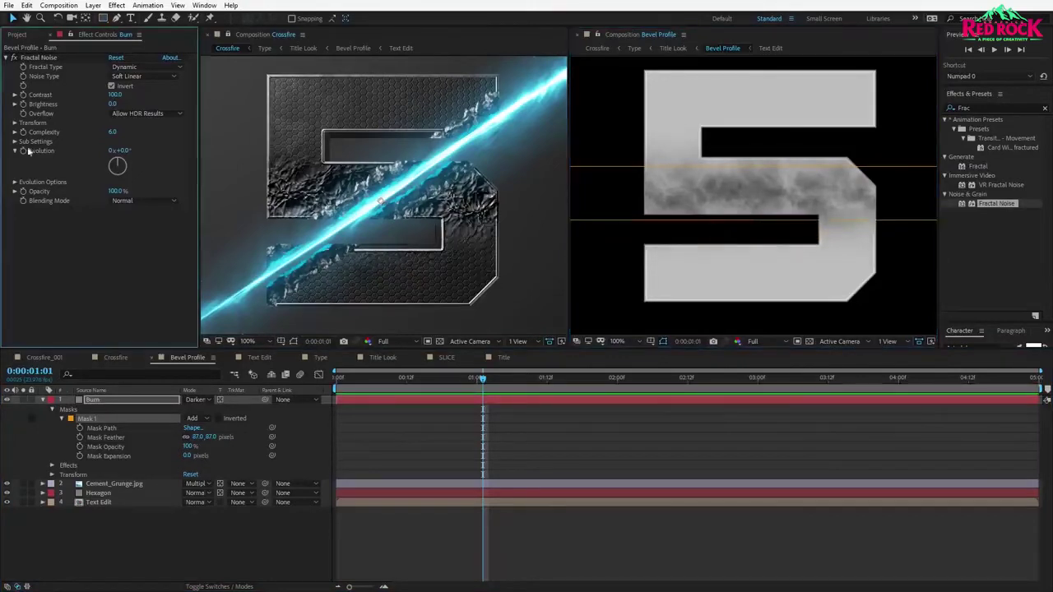
{"action": "left_click", "coordinate": [15, 123]}
{"action": "left_click_drag", "start_coordinate": [116, 153], "coordinate": [86, 156]}
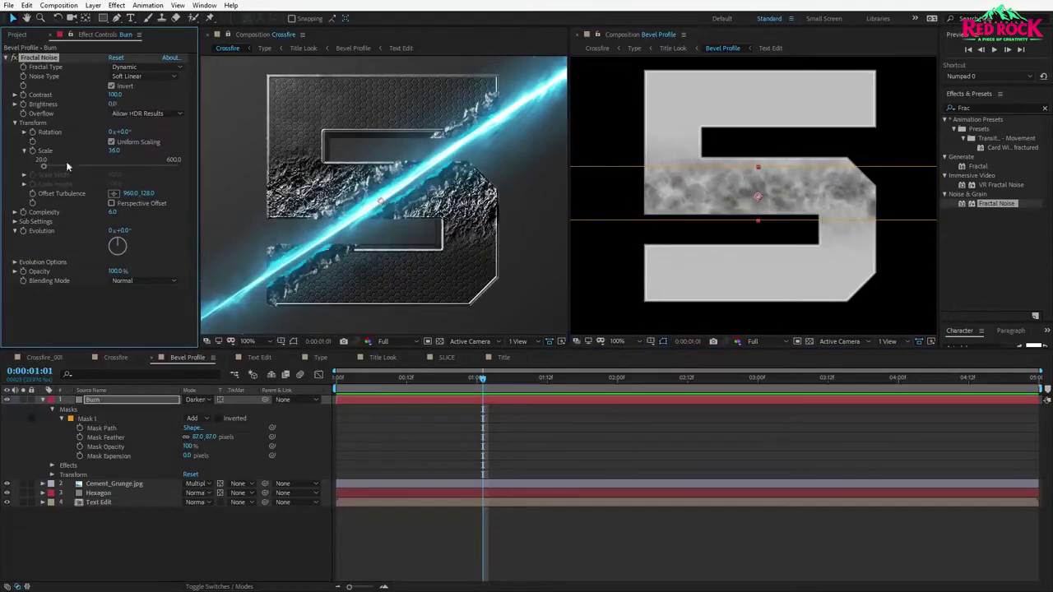
{"action": "mouse_move", "coordinate": [113, 95]}
{"action": "left_mouse_down"}
{"action": "mouse_move", "coordinate": [85, 100]}
{"action": "mouse_move", "coordinate": [120, 107]}
{"action": "left_mouse_up"}
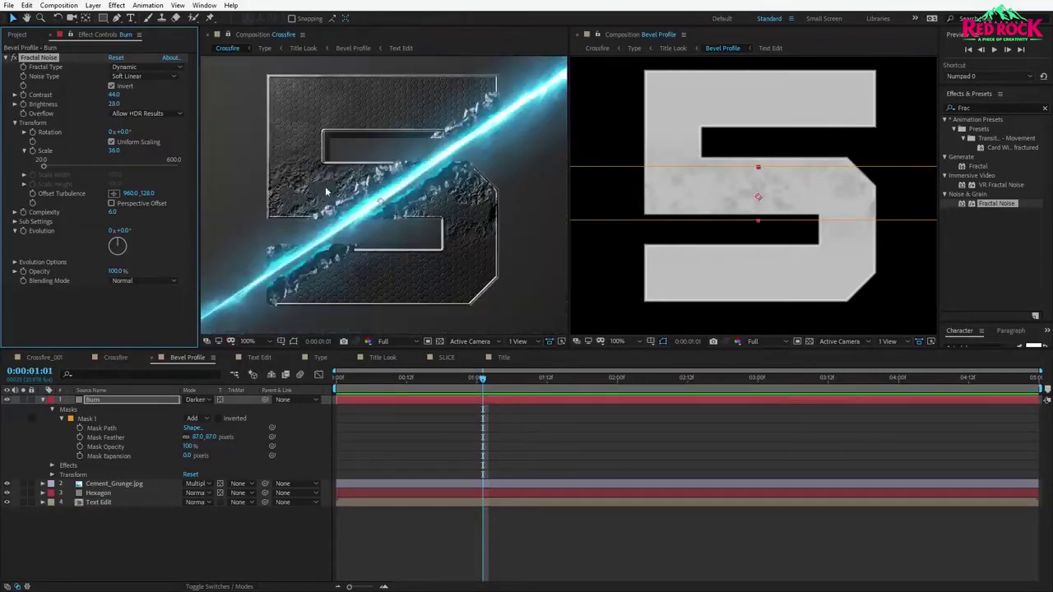
Try rotating the Burn layer diagonally to follow the slice, and reset its rotation to 0°.
{"action": "left_click", "coordinate": [722, 191]}
{"action": "key", "text": "w"}
{"action": "left_click_drag", "start_coordinate": [850, 189], "coordinate": [808, 136]}
{"action": "left_click_drag", "start_coordinate": [860, 106], "coordinate": [882, 101]}
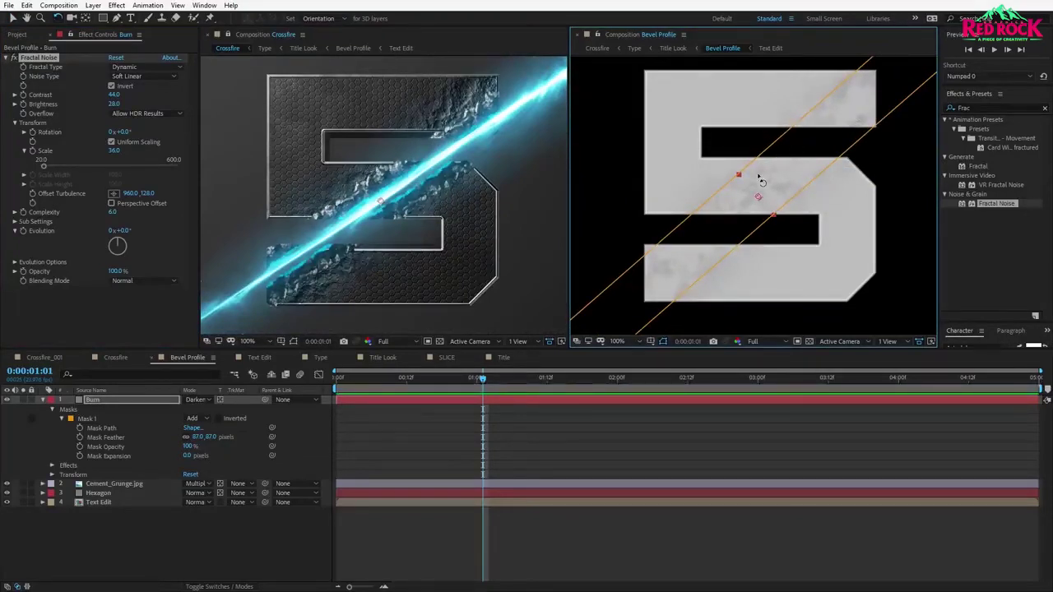
{"action": "key", "text": "r"}
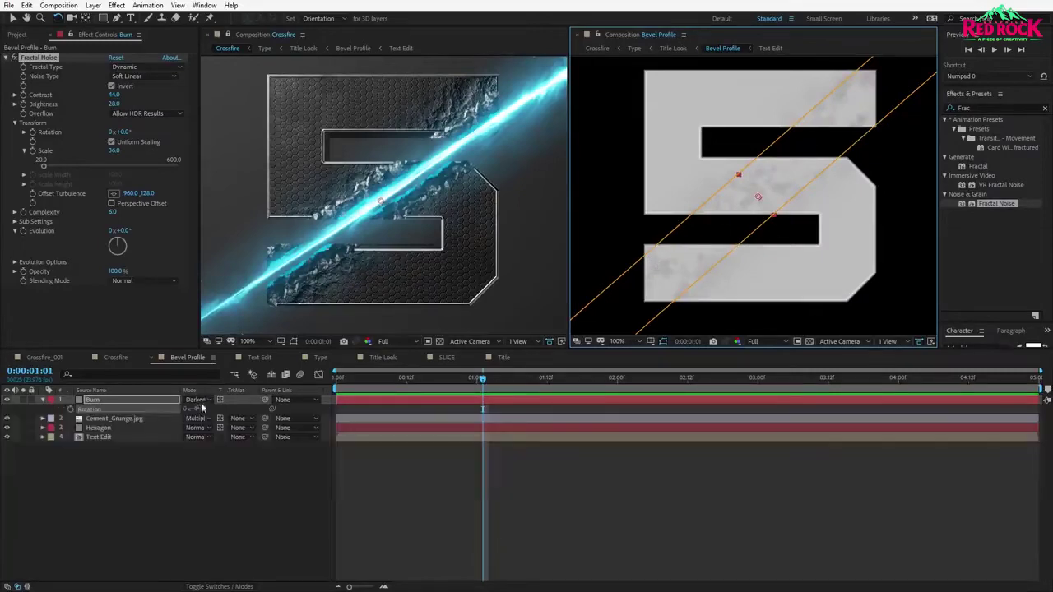
{"action": "left_click", "coordinate": [201, 408]}
{"action": "type", "text": "0"}
{"action": "key", "text": "Return"}
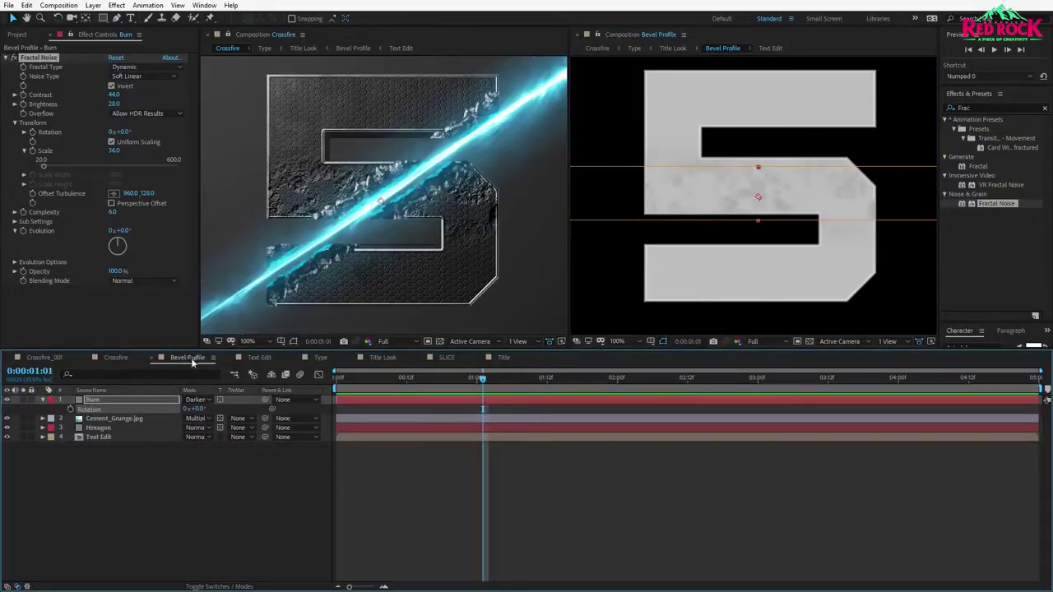
Dock the Bevel Profile timeline in its own area below the other timelines, and show the Crossfire timeline above it.
{"action": "left_click_drag", "start_coordinate": [186, 360], "coordinate": [185, 574]}
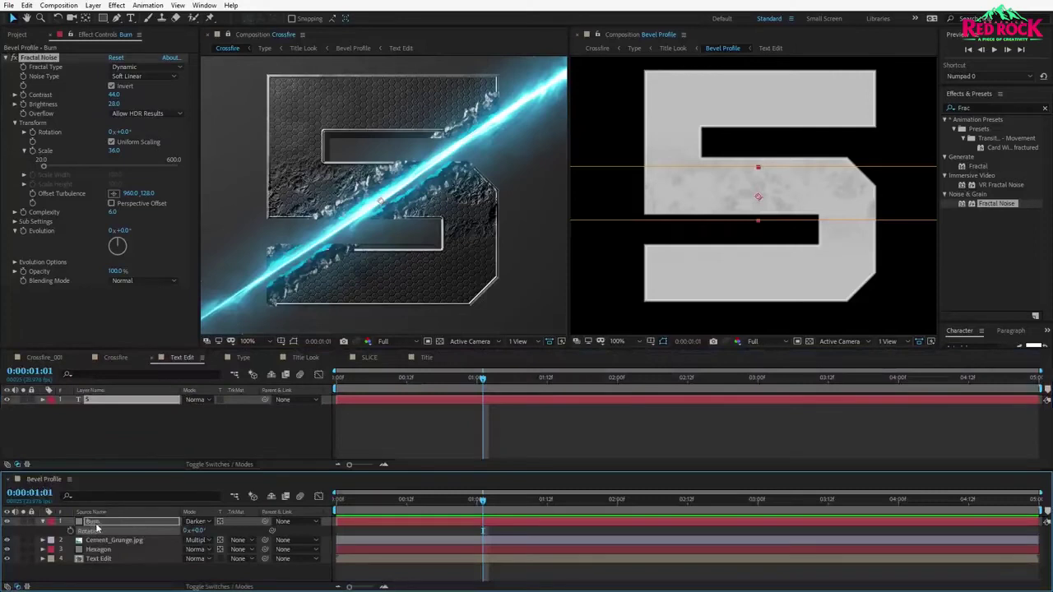
{"action": "left_click", "coordinate": [116, 357]}
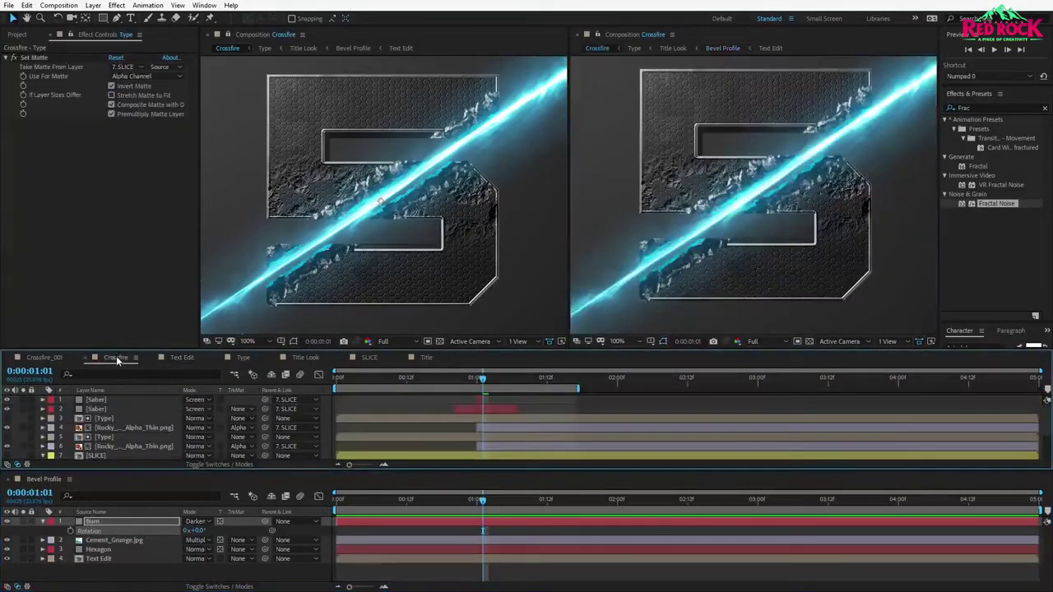
{"action": "scroll", "coordinate": [112, 411], "scroll_direction": "down", "scroll_amount": 3}
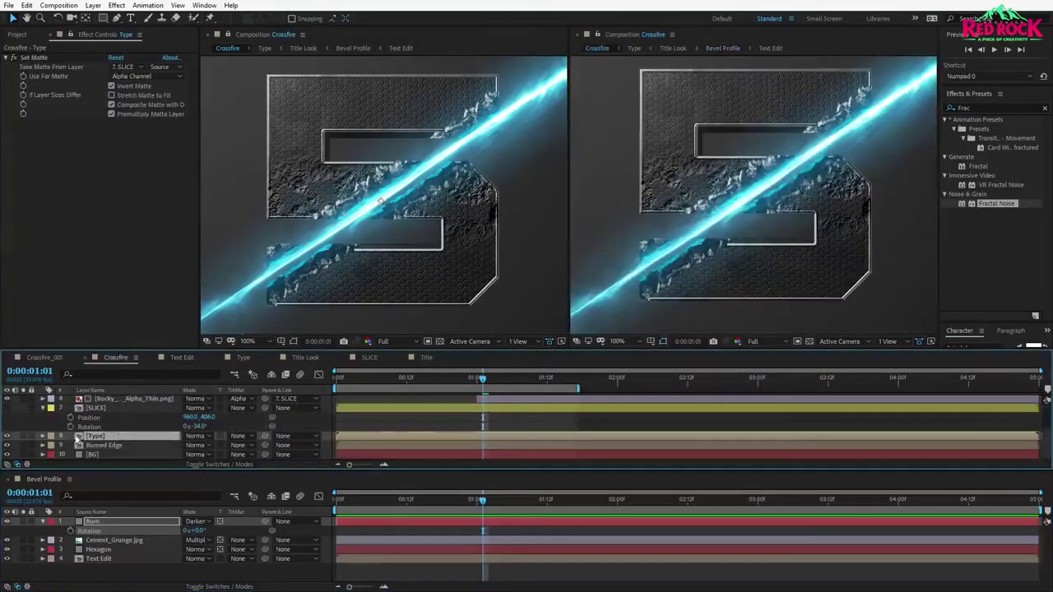
Expose the SLICE layer's transform properties in the Crossfire timeline, including Position and Rotation.
{"action": "left_click", "coordinate": [96, 409]}
{"action": "left_click", "coordinate": [43, 408]}
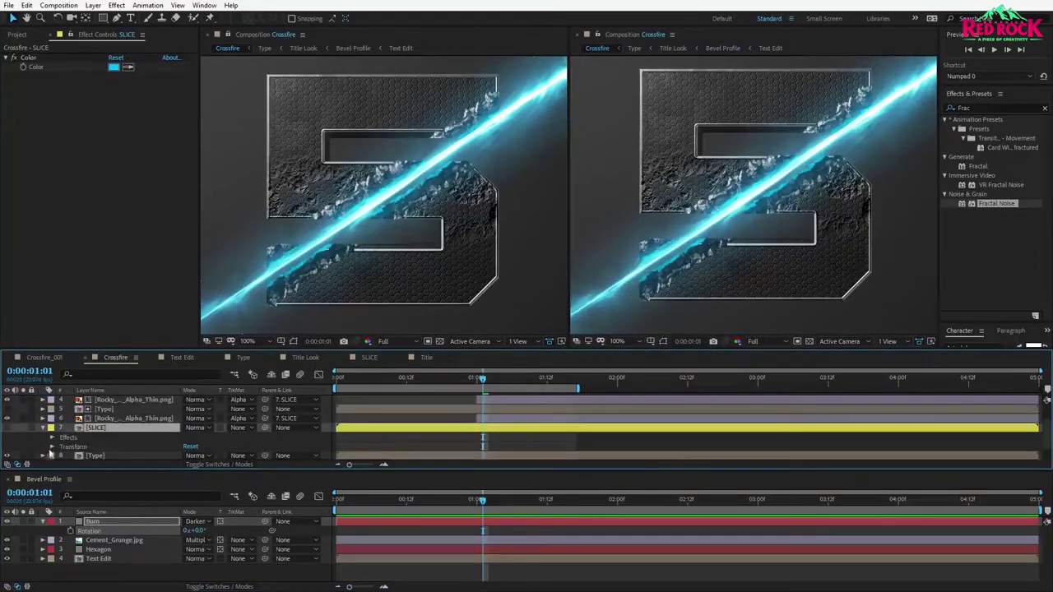
{"action": "left_click", "coordinate": [52, 448]}
{"action": "scroll", "coordinate": [74, 440], "scroll_direction": "down", "scroll_amount": 2}
{"action": "scroll", "coordinate": [90, 436], "scroll_direction": "up", "scroll_amount": 1}
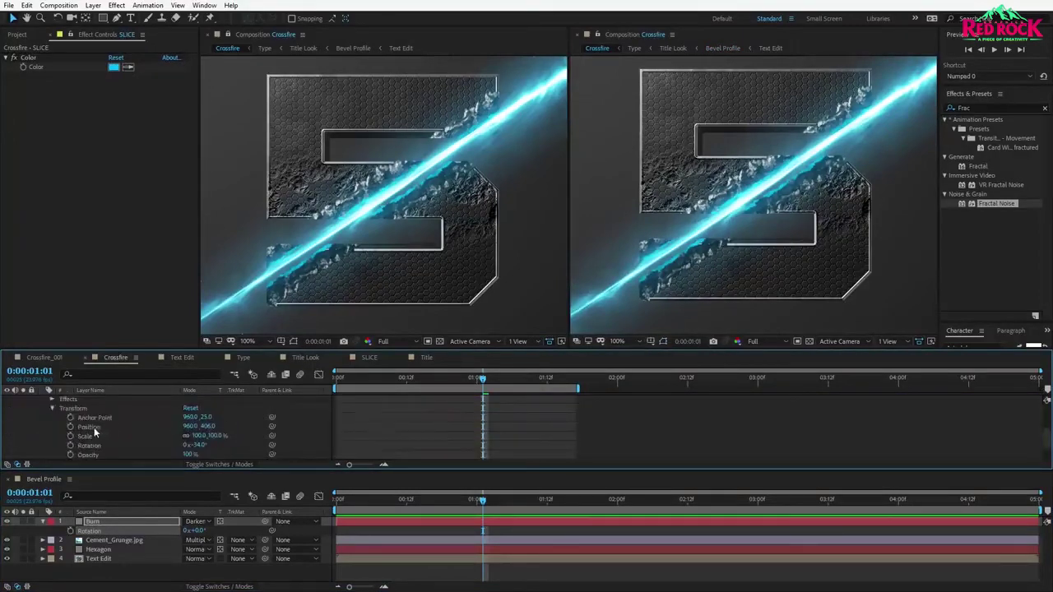
{"action": "left_click", "coordinate": [93, 428]}
{"action": "left_click", "coordinate": [92, 447]}
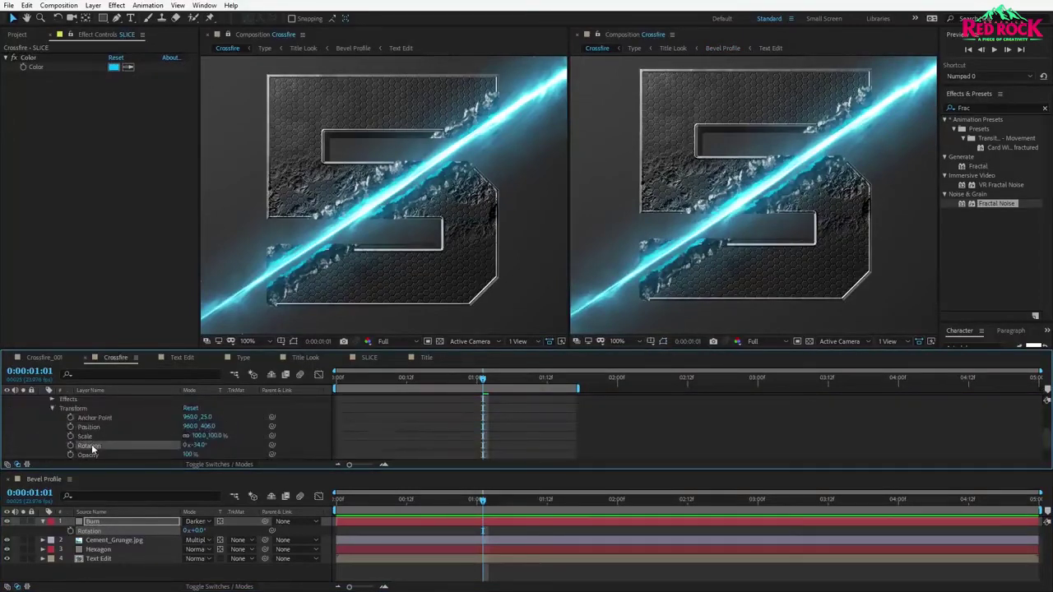
Show the Burn layer's Position and Rotation properties together in the Bevel Profile timeline.
{"action": "left_click", "coordinate": [92, 522]}
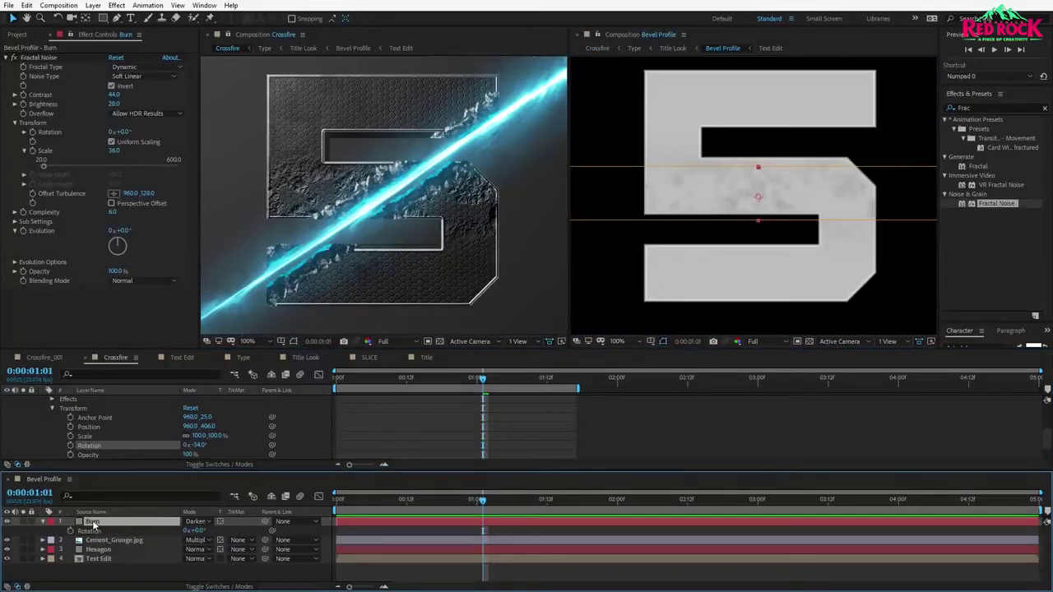
{"action": "key", "text": "p"}
{"action": "key", "text": "shift+r"}
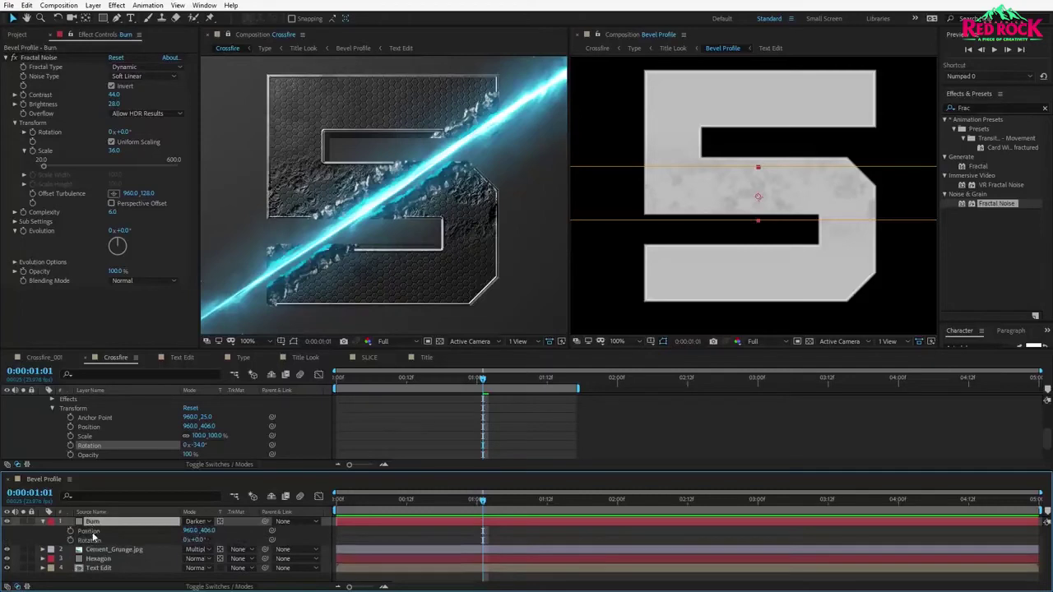
Link the Burn layer's Position and Rotation to Crossfire's SLICE layer with expressions, and dock the Bevel Profile timeline beside the other timelines.
{"action": "left_click", "coordinate": [70, 530], "text": "alt"}
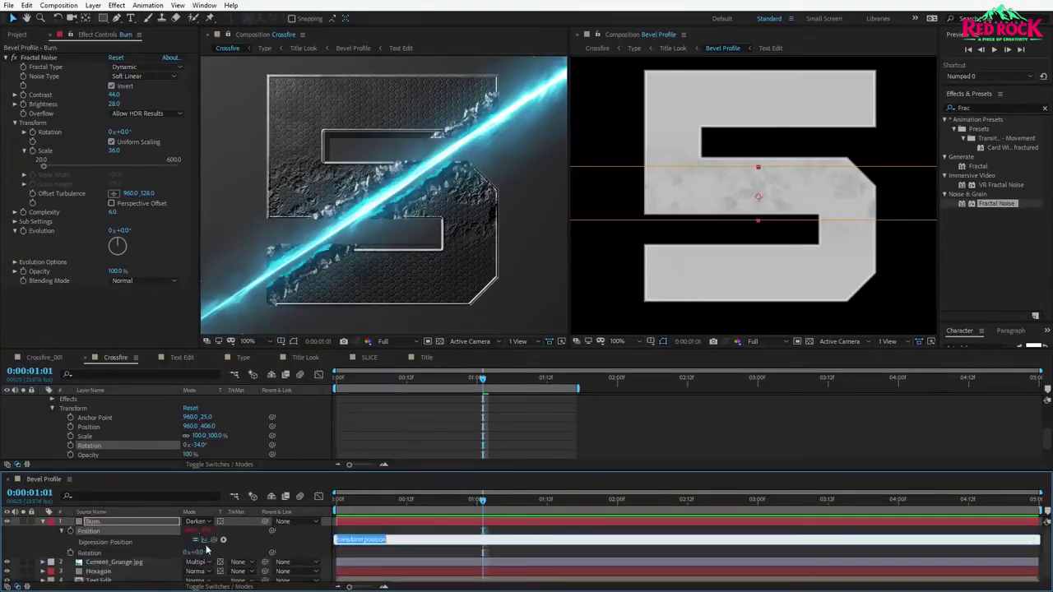
{"action": "left_click_drag", "start_coordinate": [214, 540], "coordinate": [93, 427]}
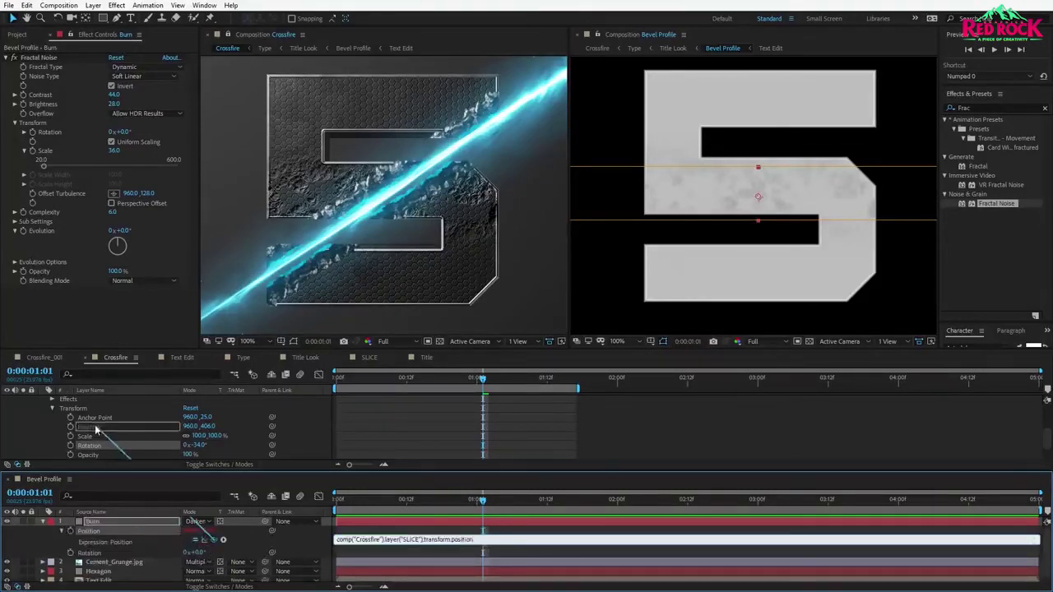
{"action": "left_click", "coordinate": [71, 553], "text": "alt"}
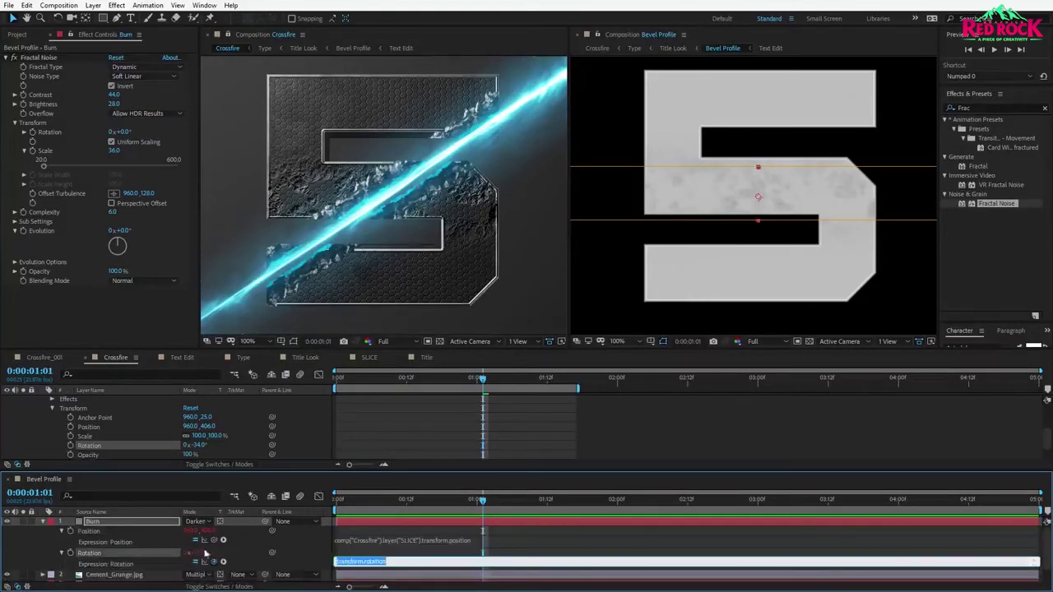
{"action": "left_click_drag", "start_coordinate": [214, 561], "coordinate": [90, 418]}
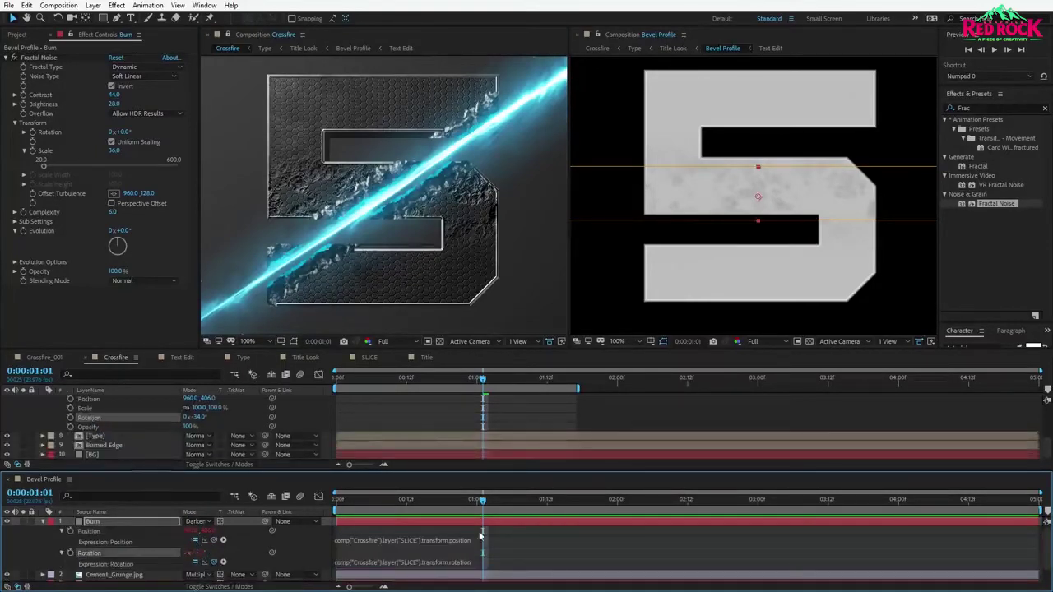
{"action": "left_click_drag", "start_coordinate": [39, 480], "coordinate": [145, 358]}
{"action": "left_click", "coordinate": [488, 402]}
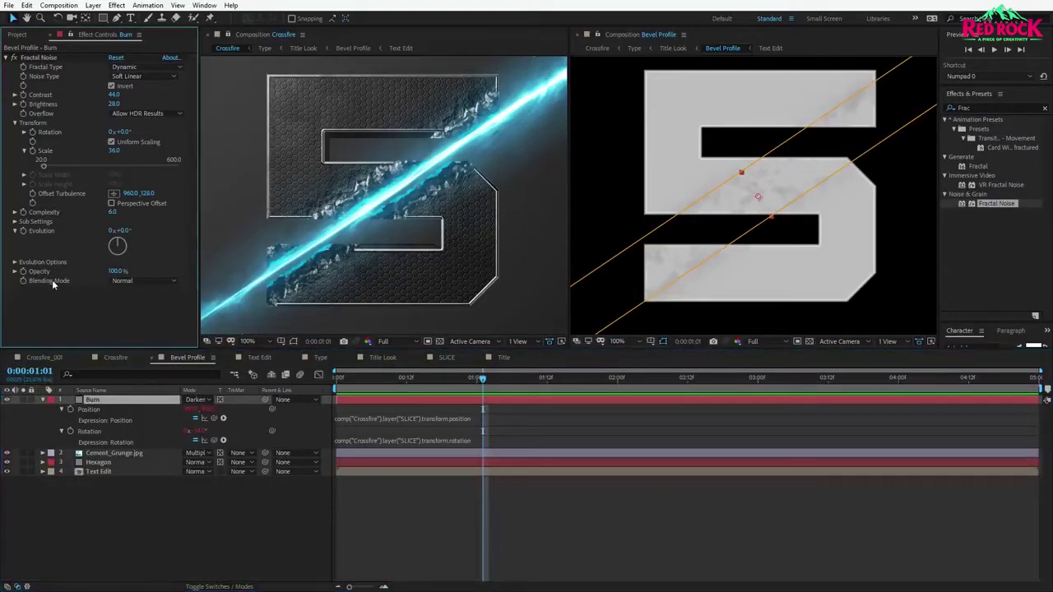
Set the Burn layer's Fractal Noise blending mode to None and its Brightness to 24.
{"action": "left_click", "coordinate": [136, 281]}
{"action": "left_click", "coordinate": [135, 293]}
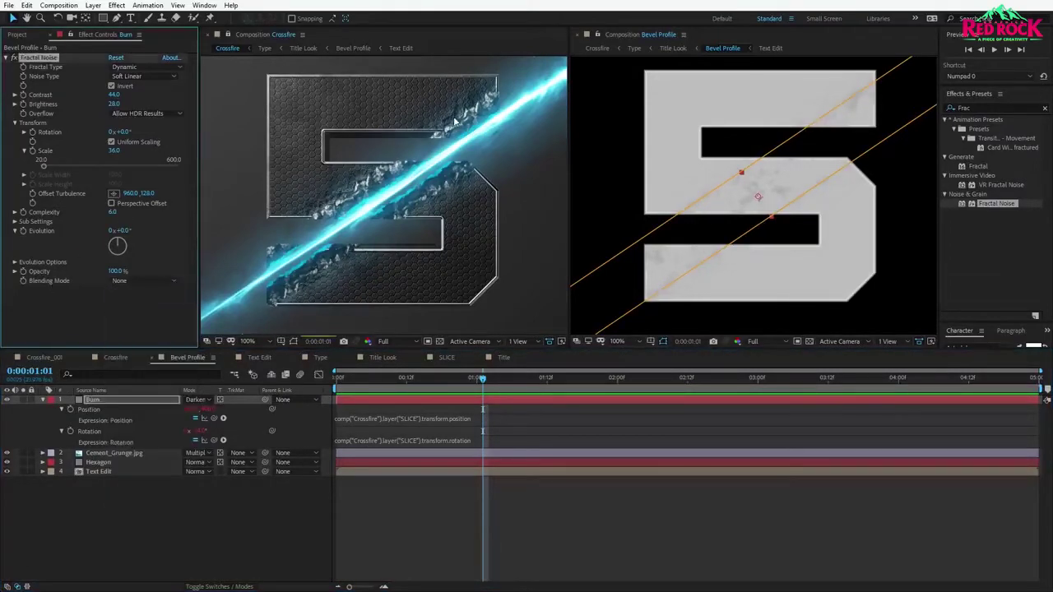
{"action": "key", "text": "period"}
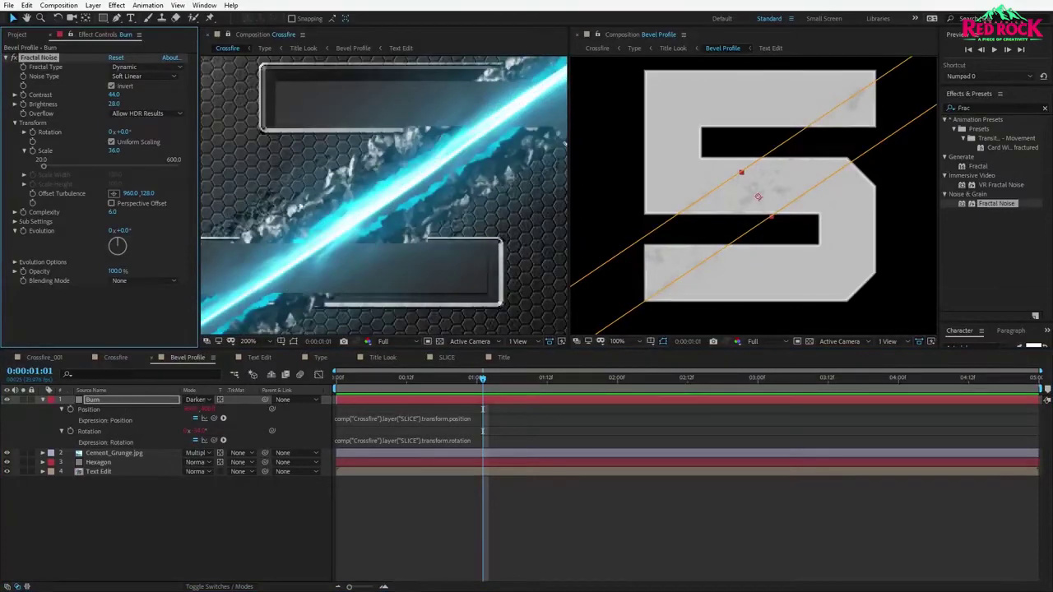
{"action": "key", "text": "comma"}
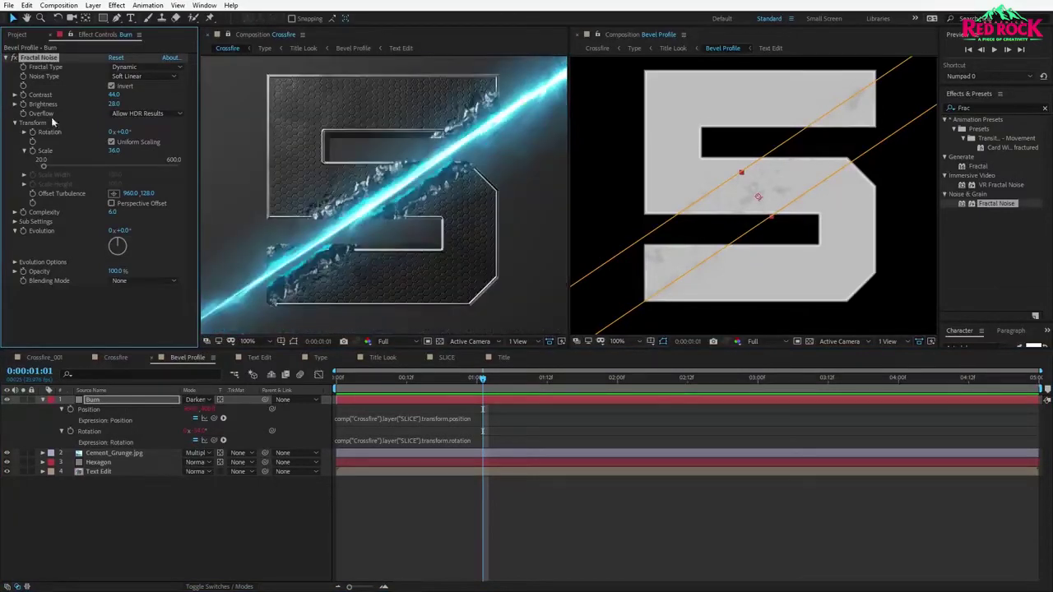
{"action": "left_click_drag", "start_coordinate": [116, 104], "coordinate": [112, 105]}
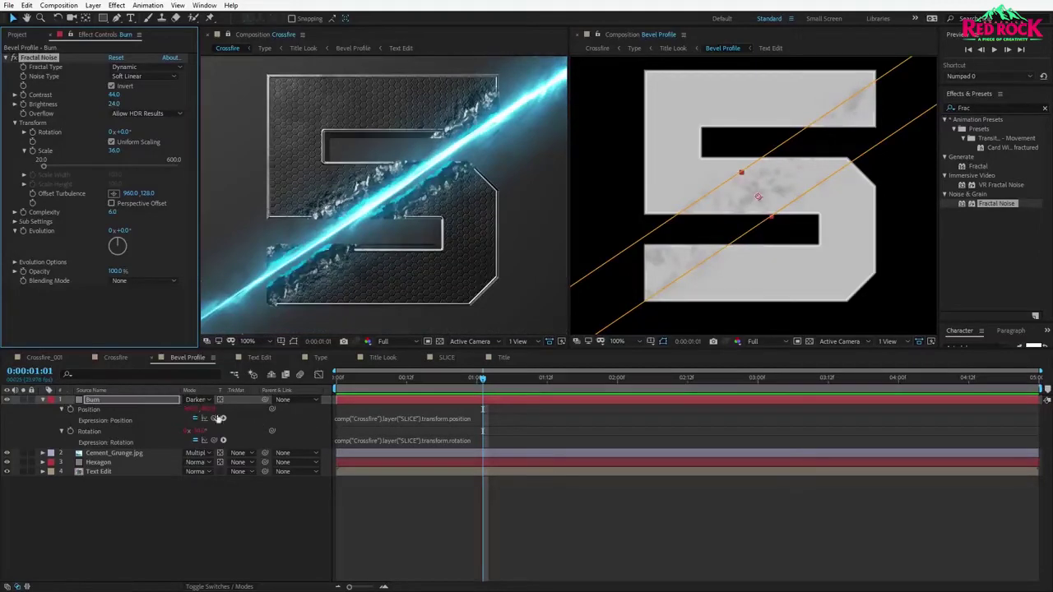
Adjust the Burn mask's feather to 34 pixels and widen the diagonal mask band slightly on both sides.
{"action": "key", "text": "f"}
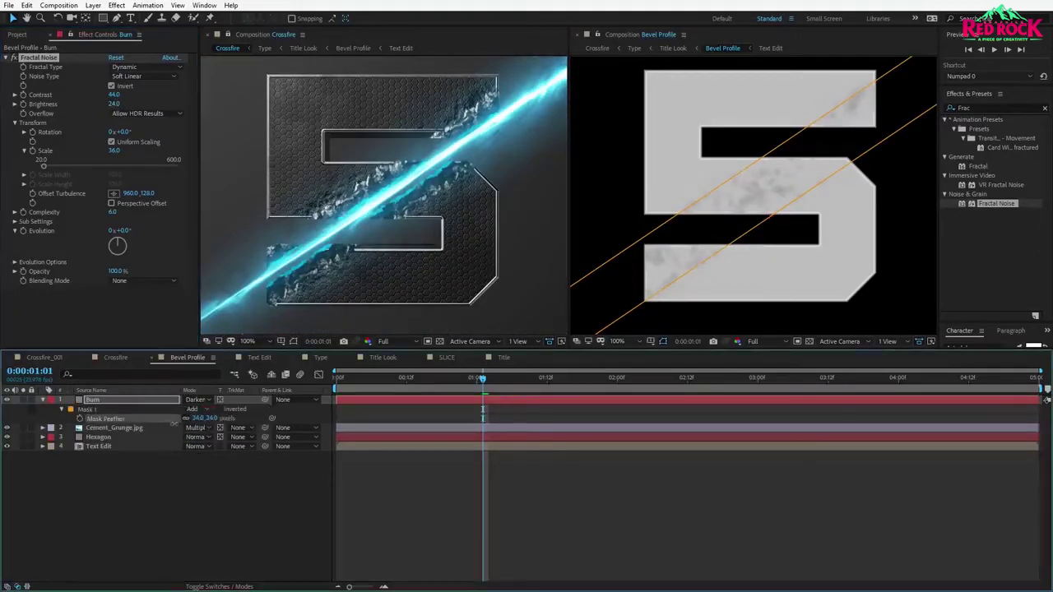
{"action": "left_click_drag", "start_coordinate": [173, 424], "coordinate": [182, 424]}
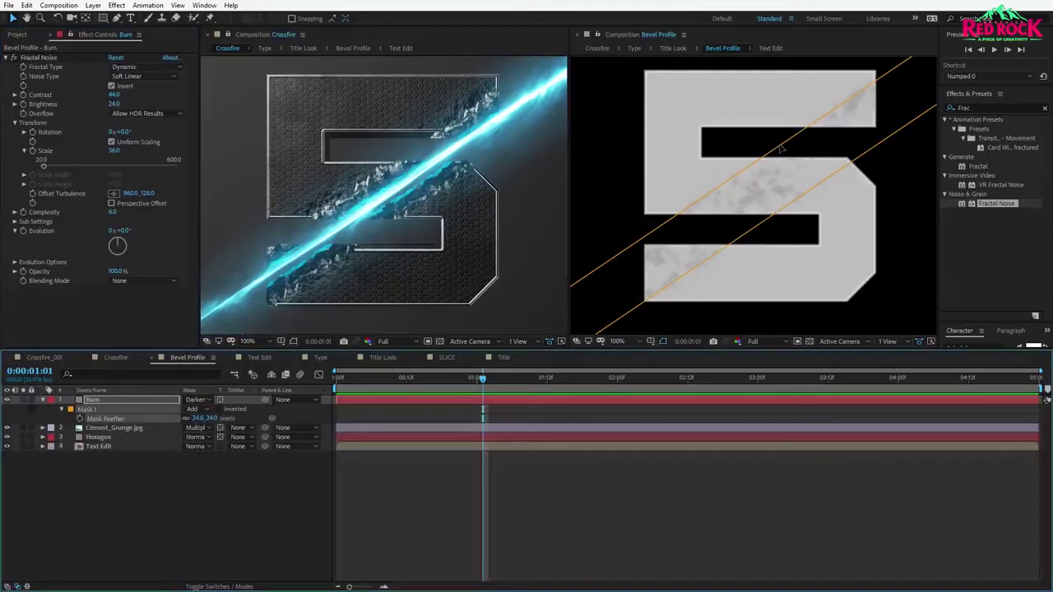
{"action": "left_click_drag", "start_coordinate": [781, 148], "coordinate": [774, 144]}
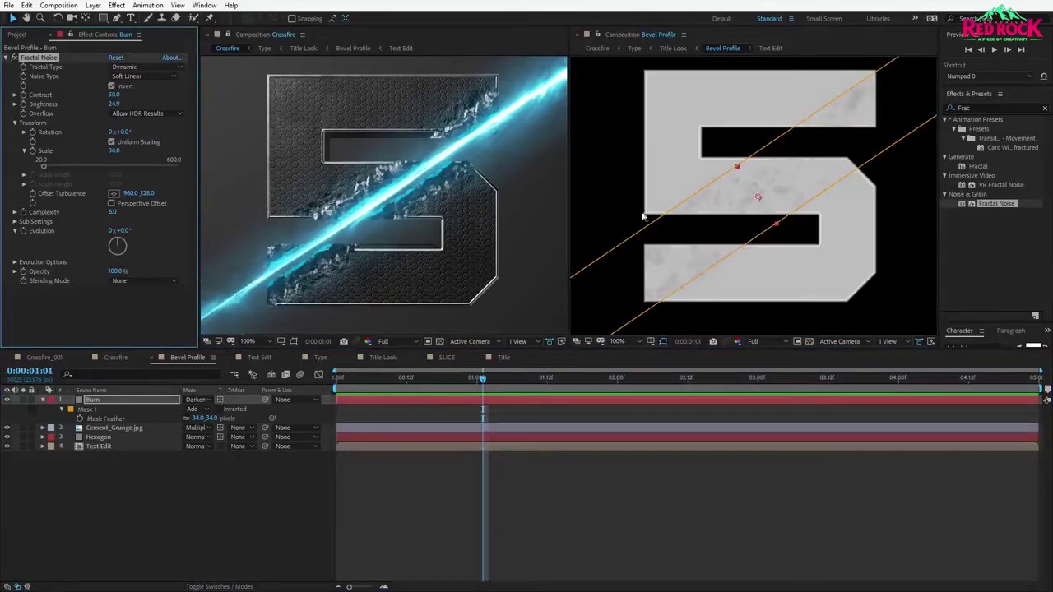
Lower the Burn layer's opacity to 49%.
{"action": "left_click", "coordinate": [758, 196]}
{"action": "key", "text": "t"}
{"action": "left_click_drag", "start_coordinate": [187, 409], "coordinate": [159, 414]}
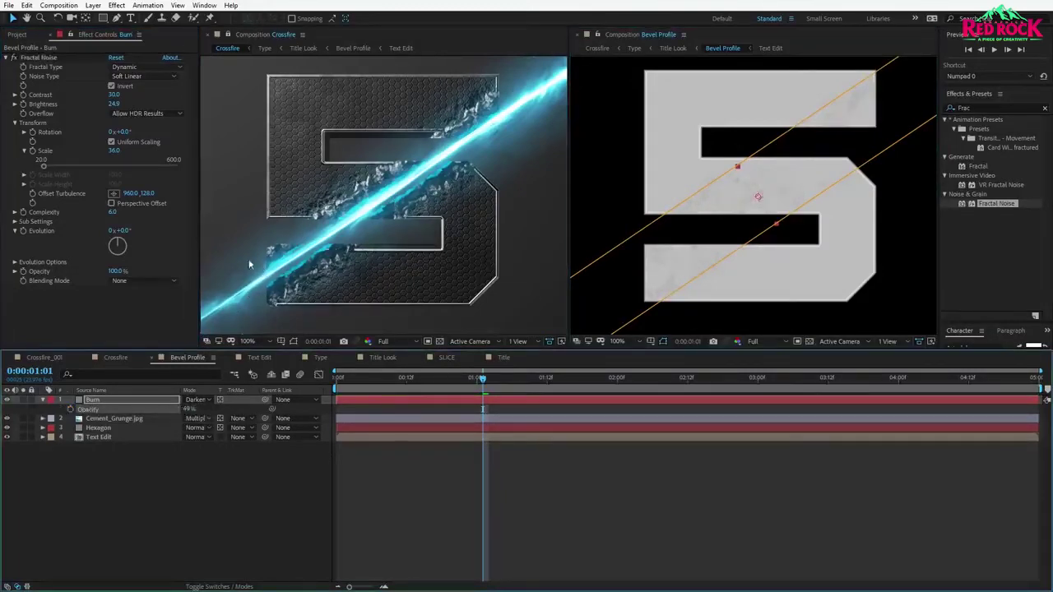
{"action": "scroll", "coordinate": [331, 207], "scroll_direction": "up", "scroll_amount": 1}
{"action": "scroll", "coordinate": [362, 220], "scroll_direction": "down", "scroll_amount": 1}
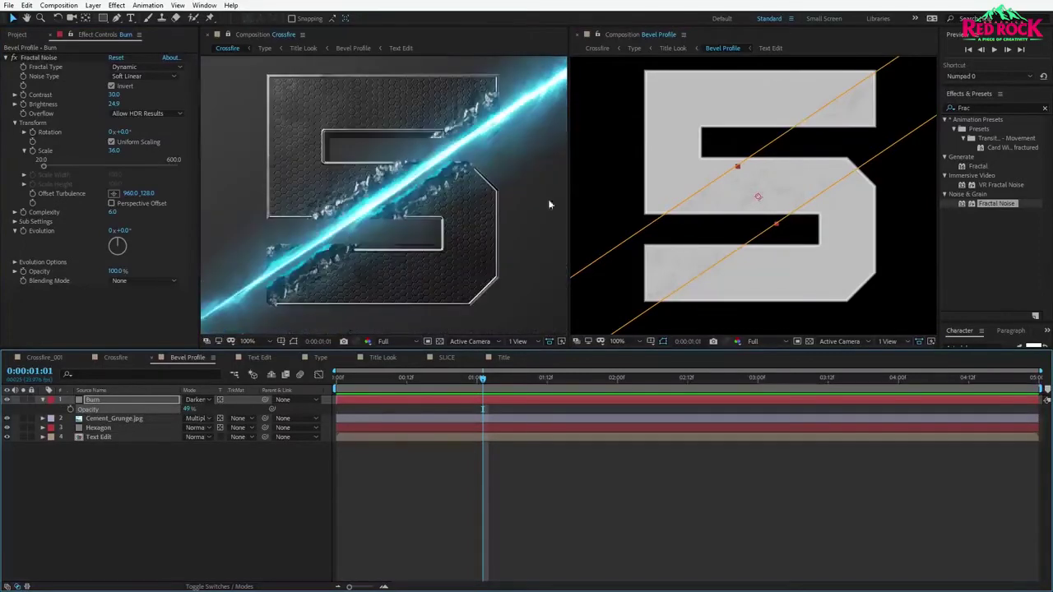
{"action": "left_click", "coordinate": [753, 179]}
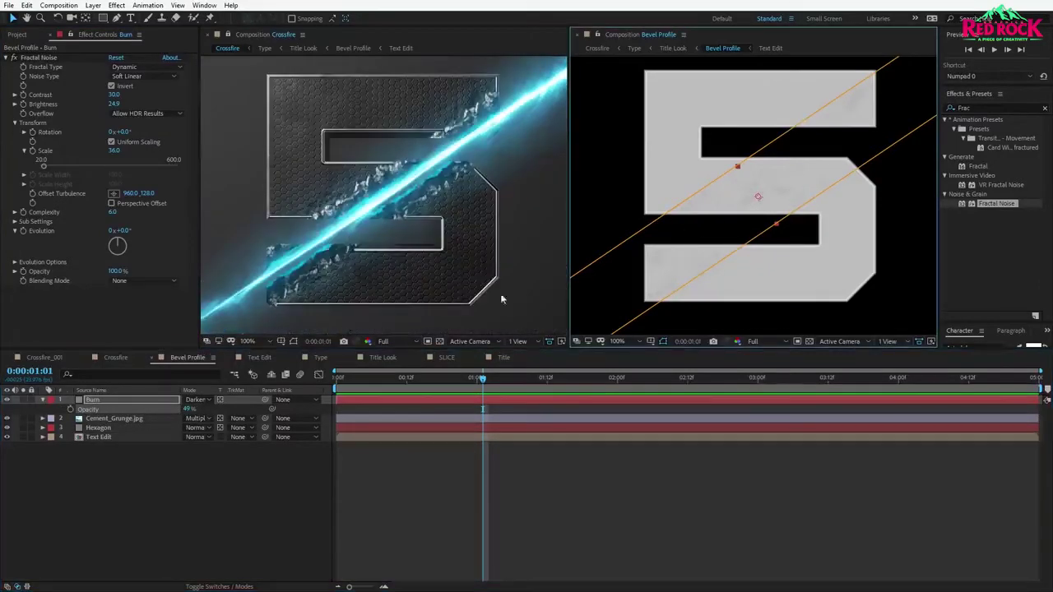
Compare the title's surface with the Hexagon and Cement_Grunge.jpg layers hidden and shown, including at frame 0:00:00:23.
{"action": "left_click", "coordinate": [6, 428]}
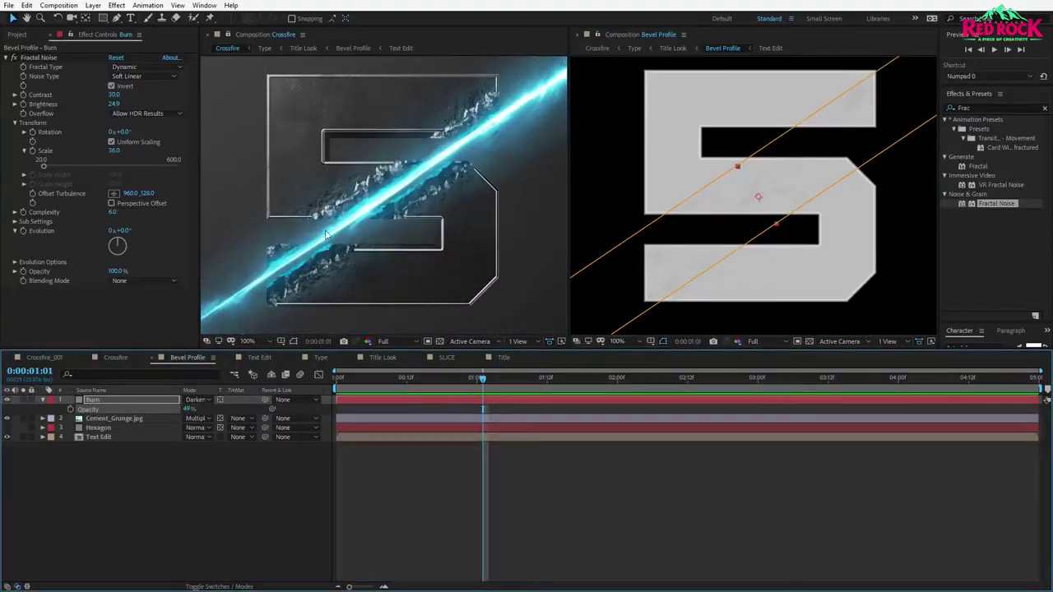
{"action": "left_click_drag", "start_coordinate": [497, 376], "coordinate": [469, 387]}
{"action": "left_click", "coordinate": [735, 201]}
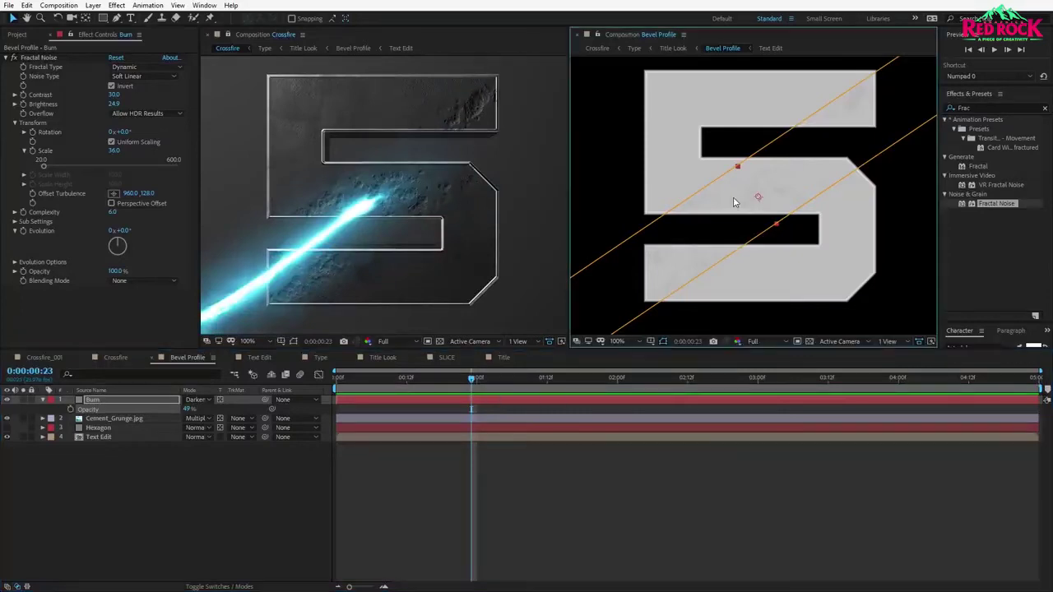
{"action": "left_click", "coordinate": [6, 428]}
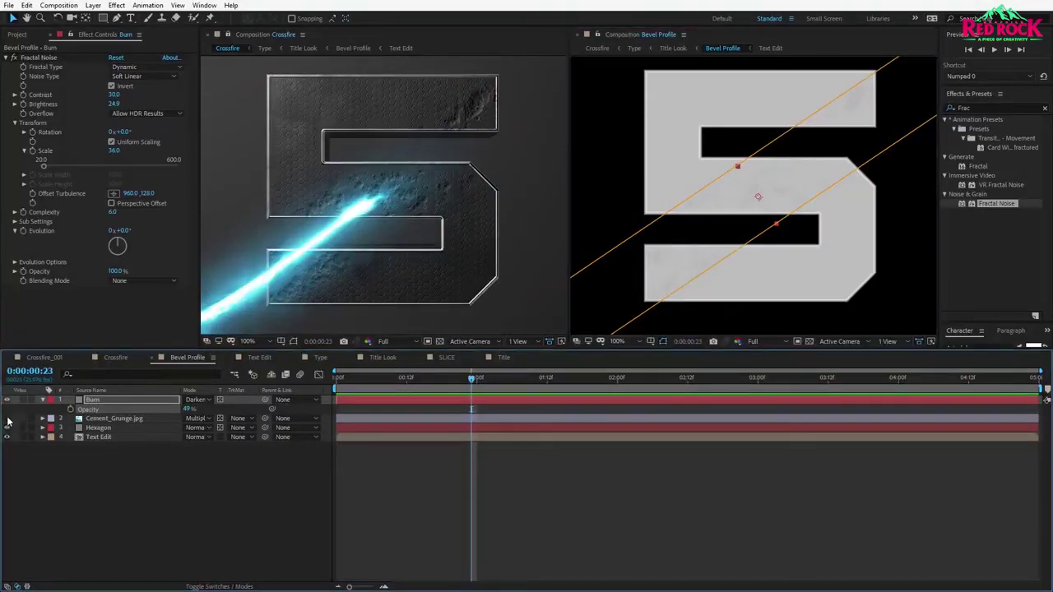
{"action": "left_click", "coordinate": [7, 419]}
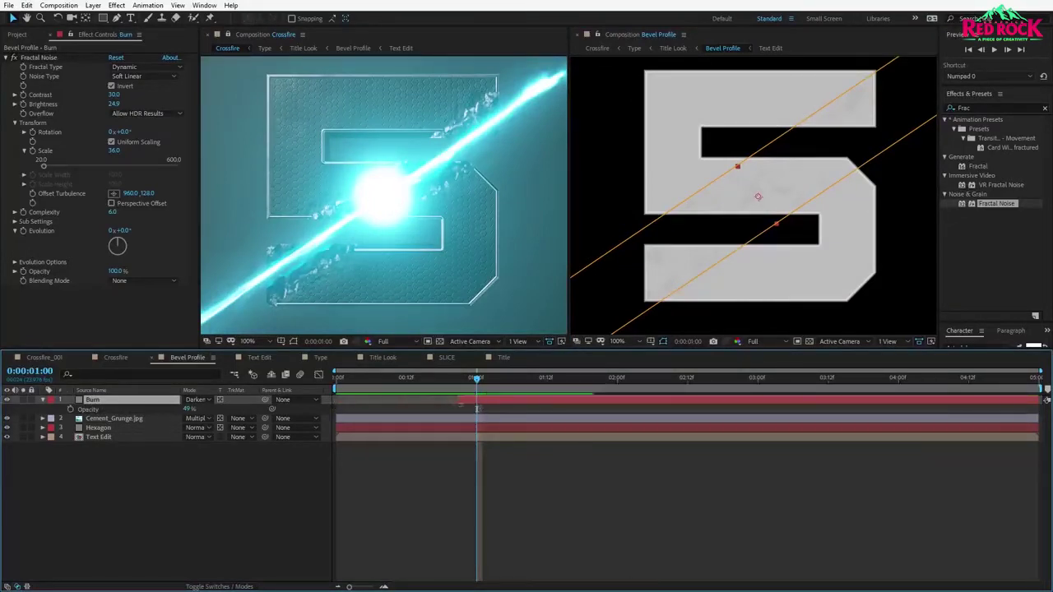
Align the start of the Burn layer with 0:00:01:00 and check the neighbouring frames.
{"action": "left_click", "coordinate": [472, 382]}
{"action": "mouse_move", "coordinate": [468, 381]}
{"action": "left_mouse_down"}
{"action": "mouse_move", "coordinate": [403, 386]}
{"action": "mouse_move", "coordinate": [472, 379]}
{"action": "left_mouse_up"}
{"action": "key", "text": "Page_Down"}
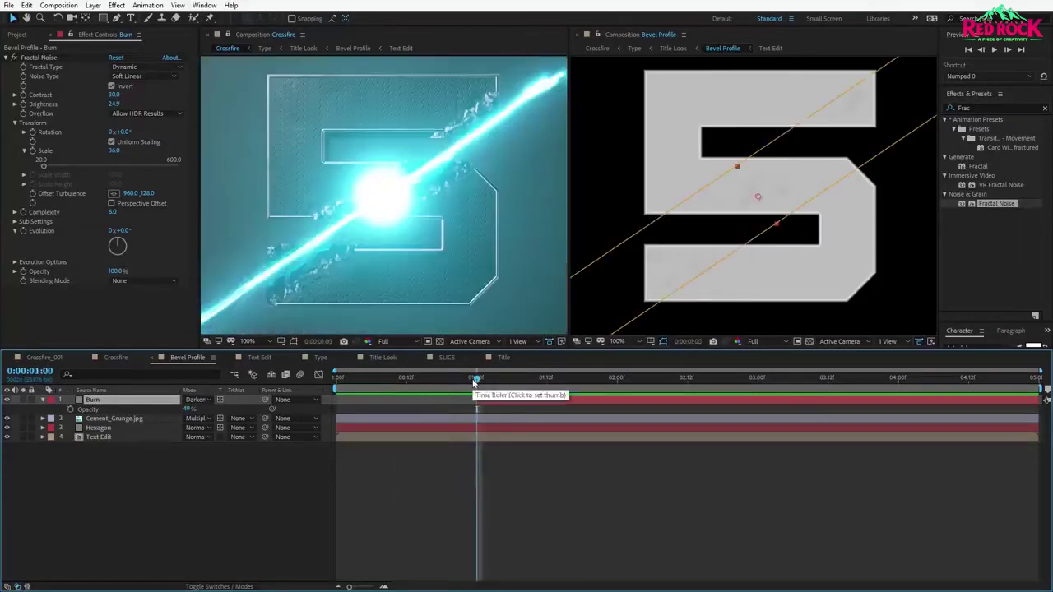
{"action": "key", "text": "Page_Up"}
{"action": "key", "text": "Page_Up"}
Close the second composition viewer showing Bevel Profile and Title Look, and preview the Crossfire composition.
{"action": "left_click", "coordinate": [578, 34]}
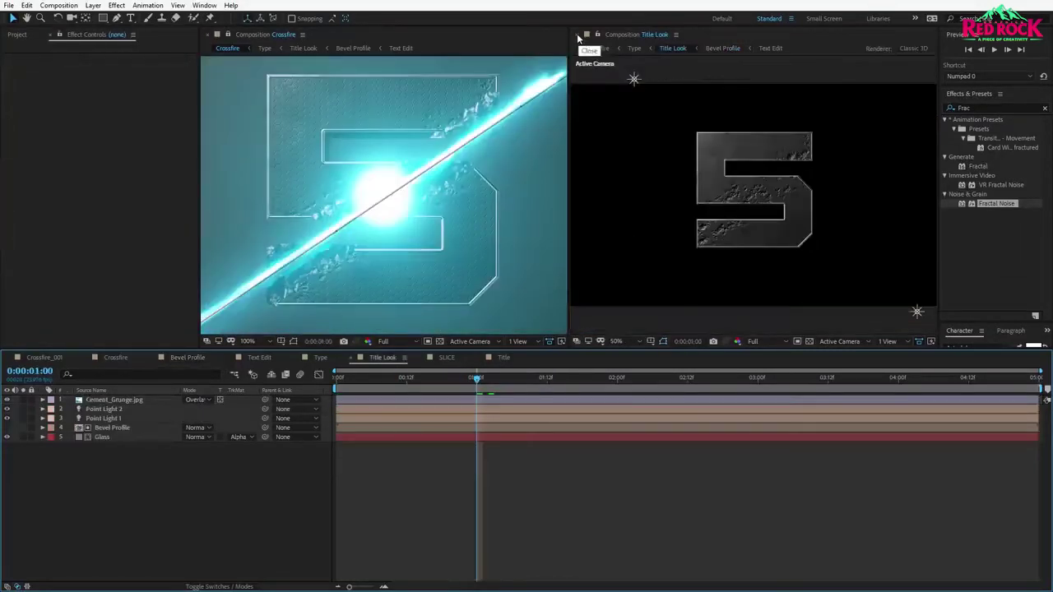
{"action": "left_click", "coordinate": [577, 33]}
{"action": "left_click", "coordinate": [115, 357]}
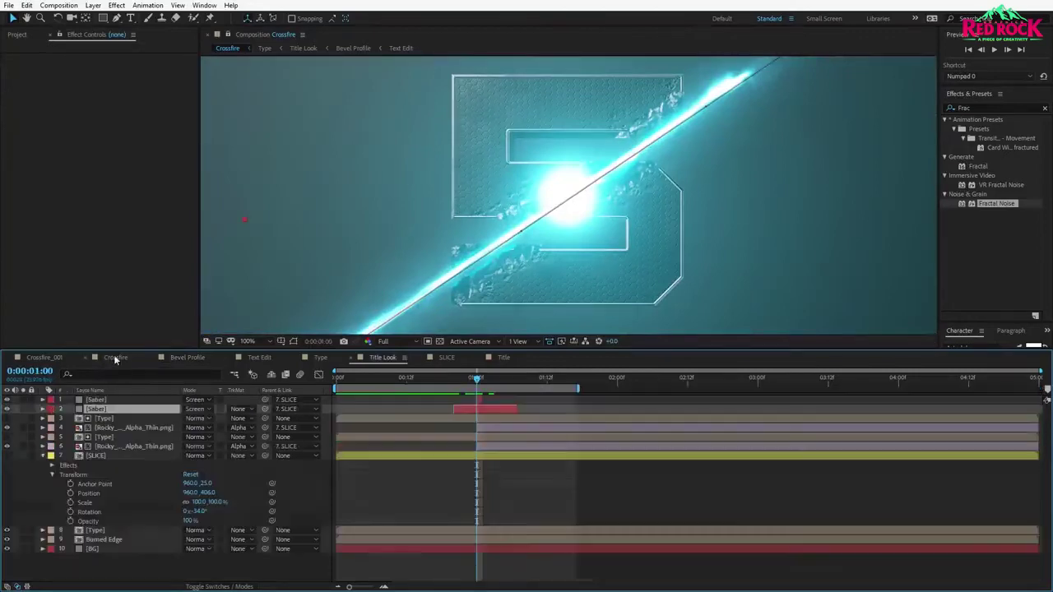
{"action": "key", "text": "space"}
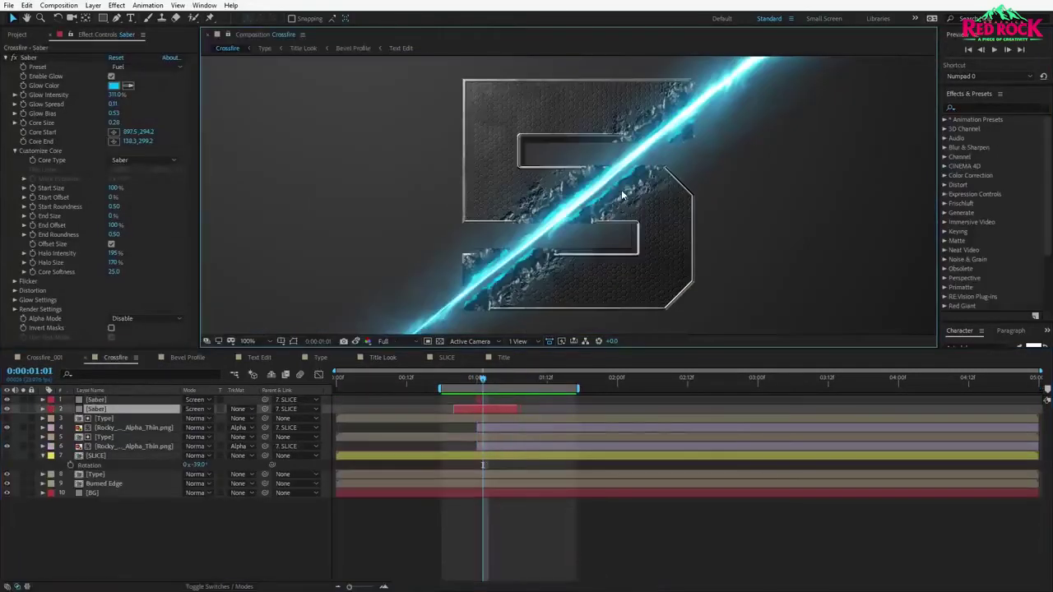
Set the SLICE layer's rotation to 0 degrees.
{"action": "left_click", "coordinate": [162, 505]}
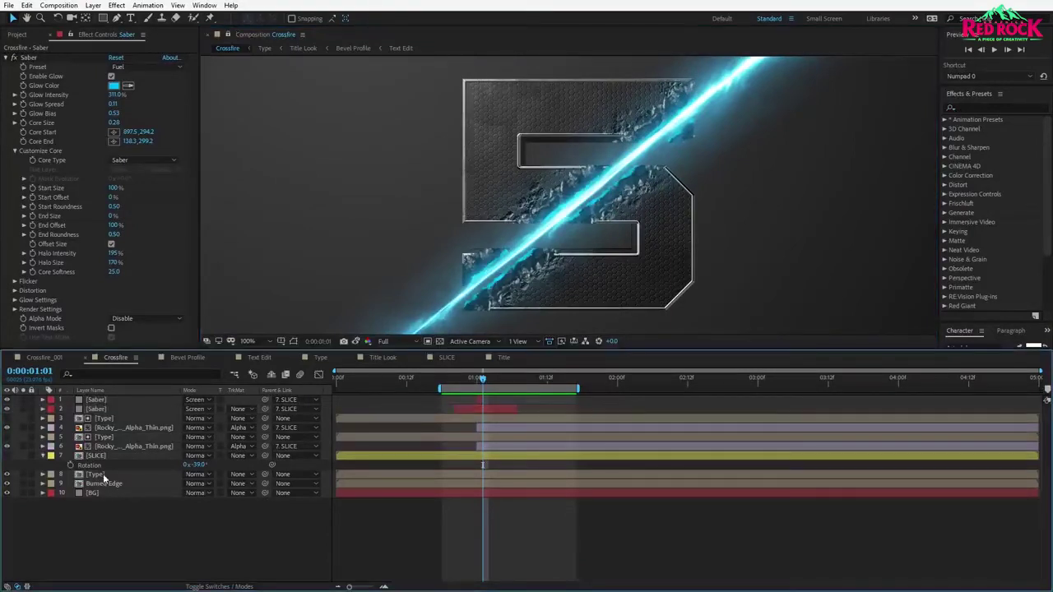
{"action": "left_click", "coordinate": [99, 457]}
{"action": "left_click", "coordinate": [197, 466]}
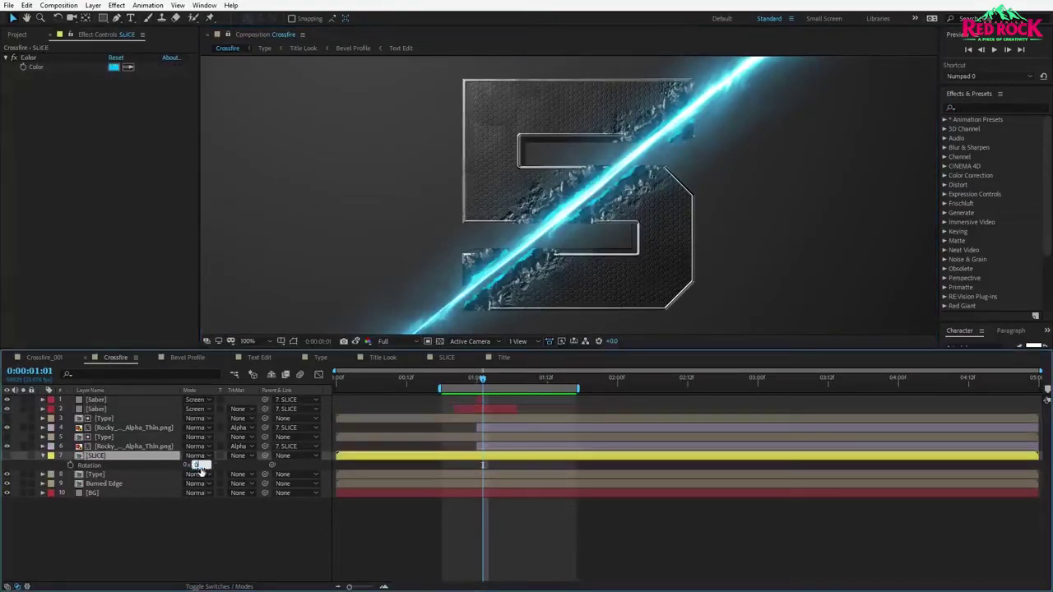
{"action": "type", "text": "0"}
{"action": "key", "text": "Return"}
Solo the Type layer directly above Burned Edge and go to frame 0:00:01:02.
{"action": "left_click", "coordinate": [102, 495]}
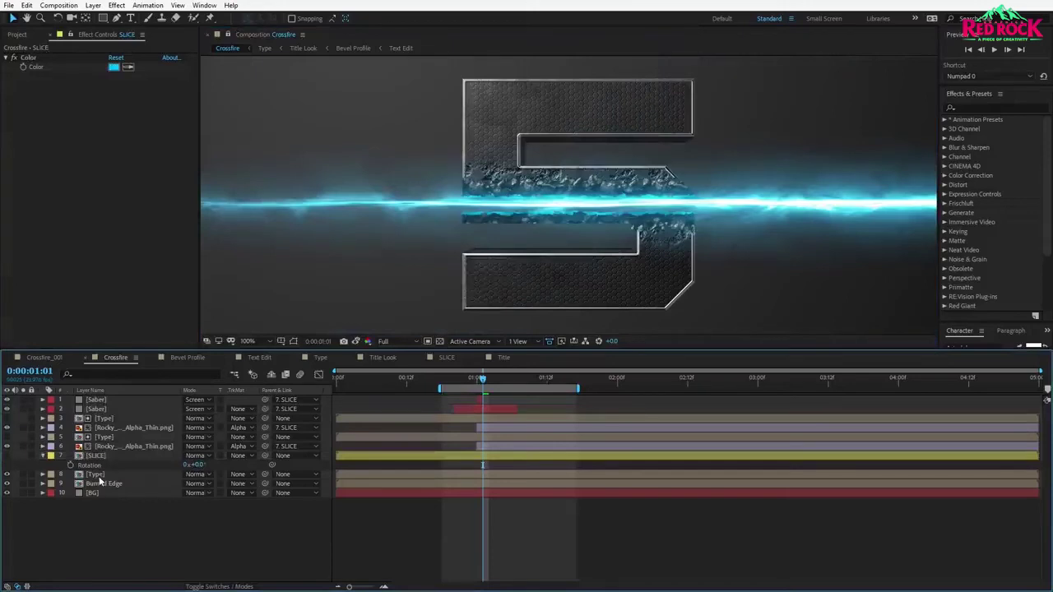
{"action": "left_click", "coordinate": [96, 475]}
{"action": "left_click", "coordinate": [22, 475]}
{"action": "left_click", "coordinate": [476, 380]}
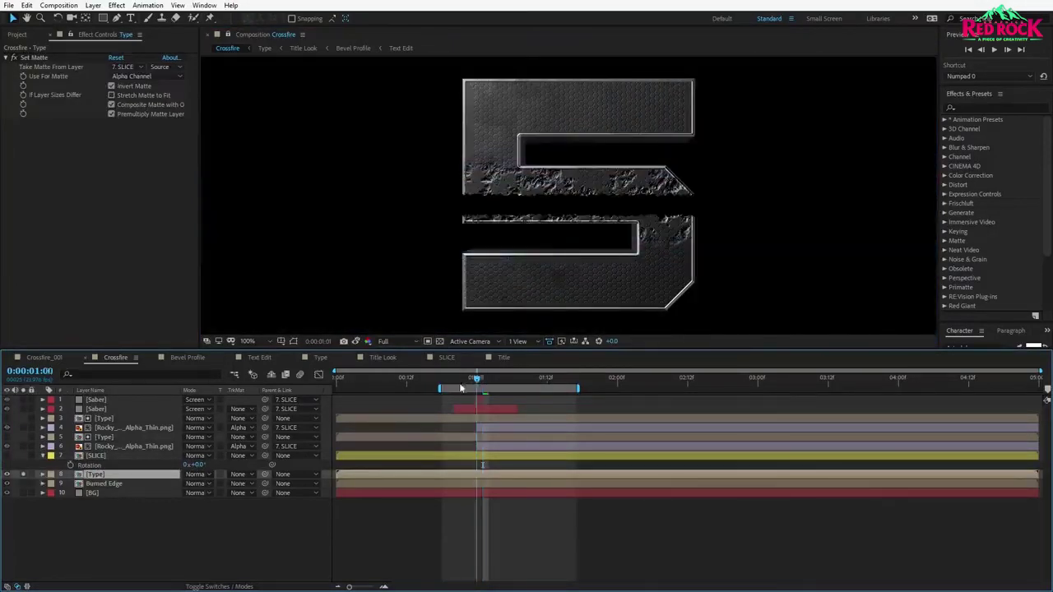
{"action": "left_click_drag", "start_coordinate": [461, 388], "coordinate": [490, 380]}
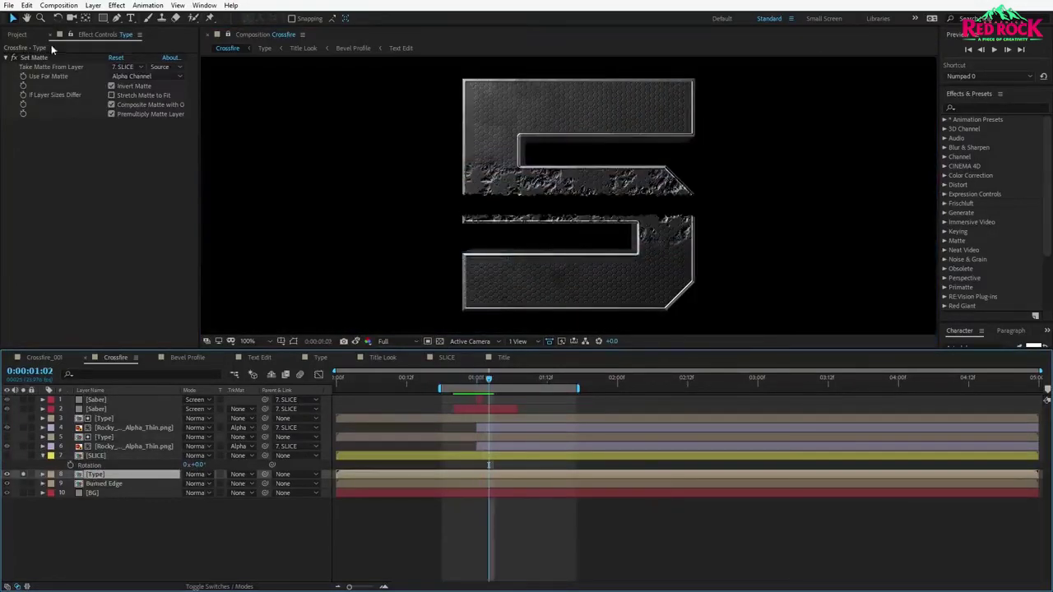
Duplicate the soloed Type layer and rename the copy Particle FX.
{"action": "left_click", "coordinate": [27, 5]}
{"action": "left_click", "coordinate": [51, 146]}
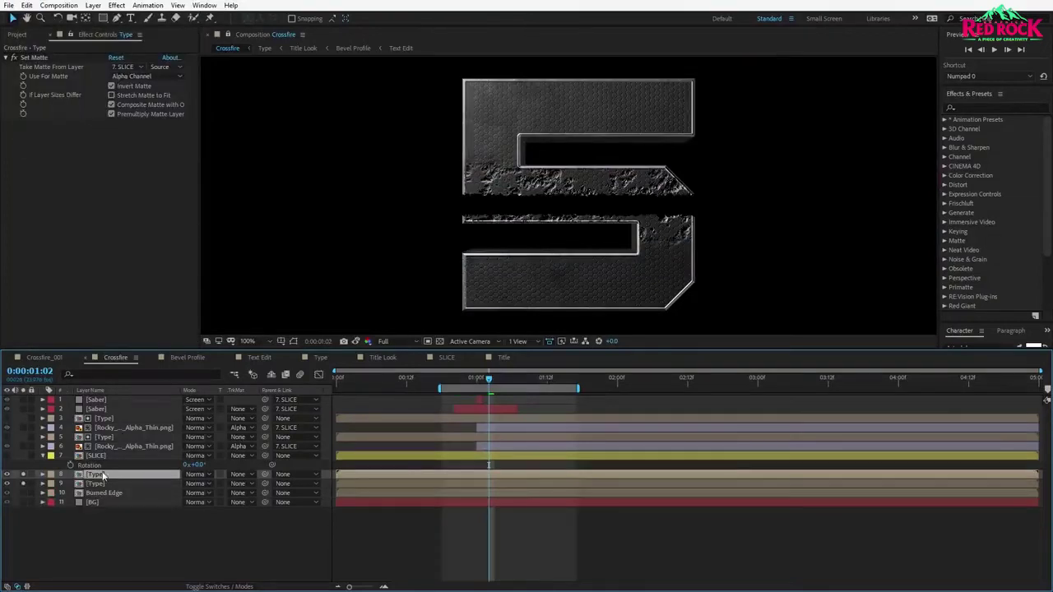
{"action": "key", "text": "Return"}
{"action": "type", "text": "P"}
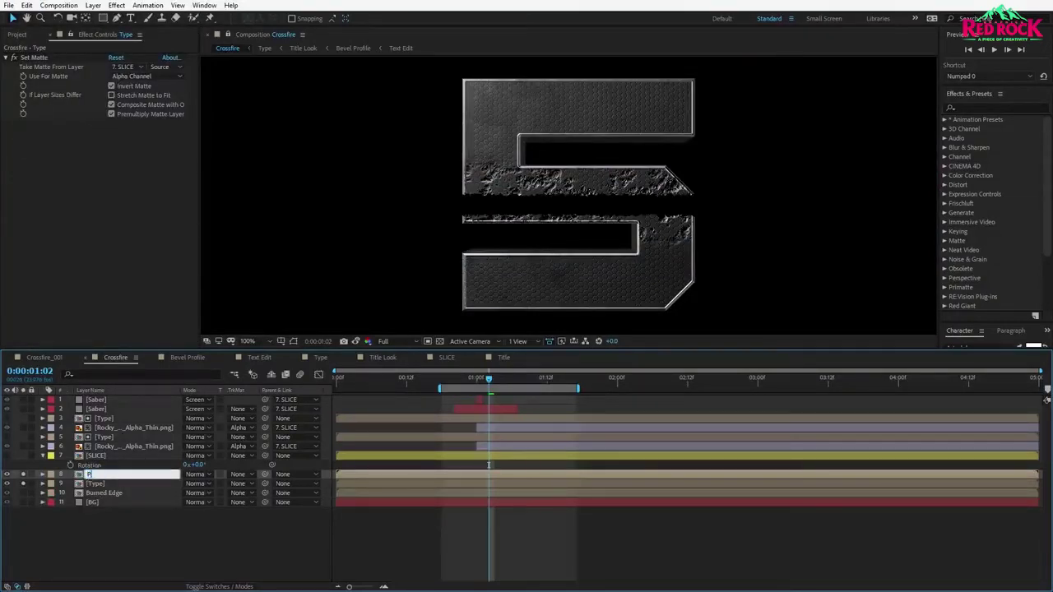
{"action": "type", "text": "article FX"}
{"action": "key", "text": "Return"}
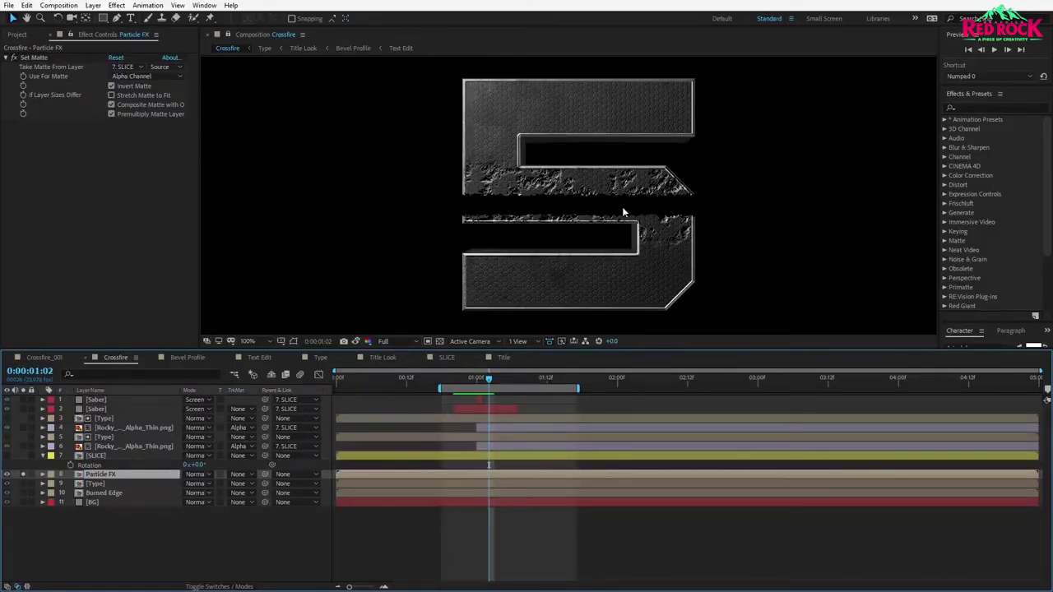
Turn off Invert Matte in the Particle FX layer's Set Matte effect and go to frame 0:00:01:01.
{"action": "left_click", "coordinate": [112, 87]}
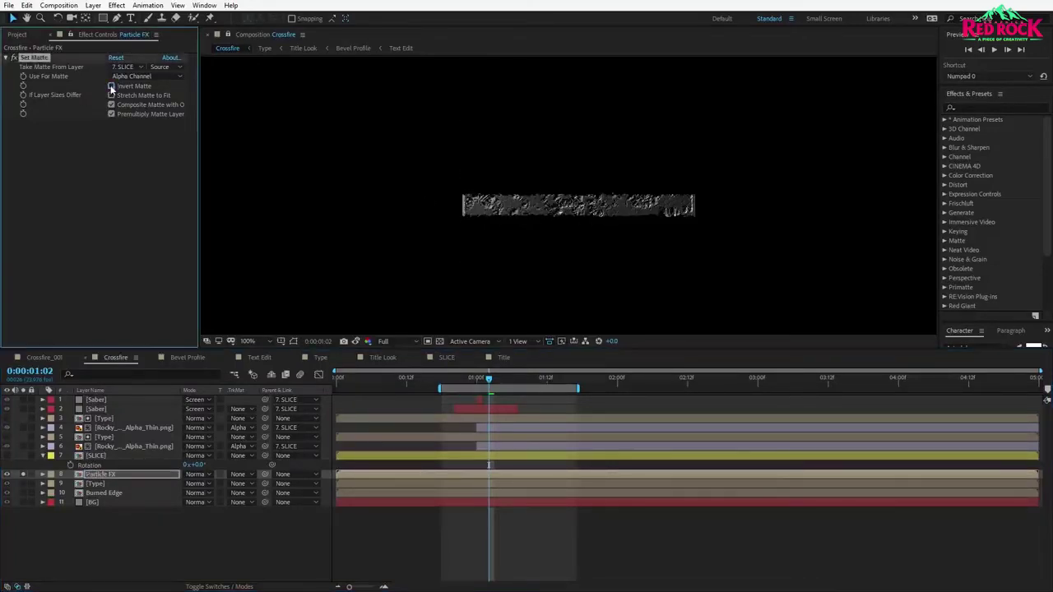
{"action": "left_click_drag", "start_coordinate": [490, 380], "coordinate": [484, 383]}
Apply the CC Pixel Polly effect to the Particle FX layer and go to frame 0:00:01:00.
{"action": "left_click", "coordinate": [115, 475]}
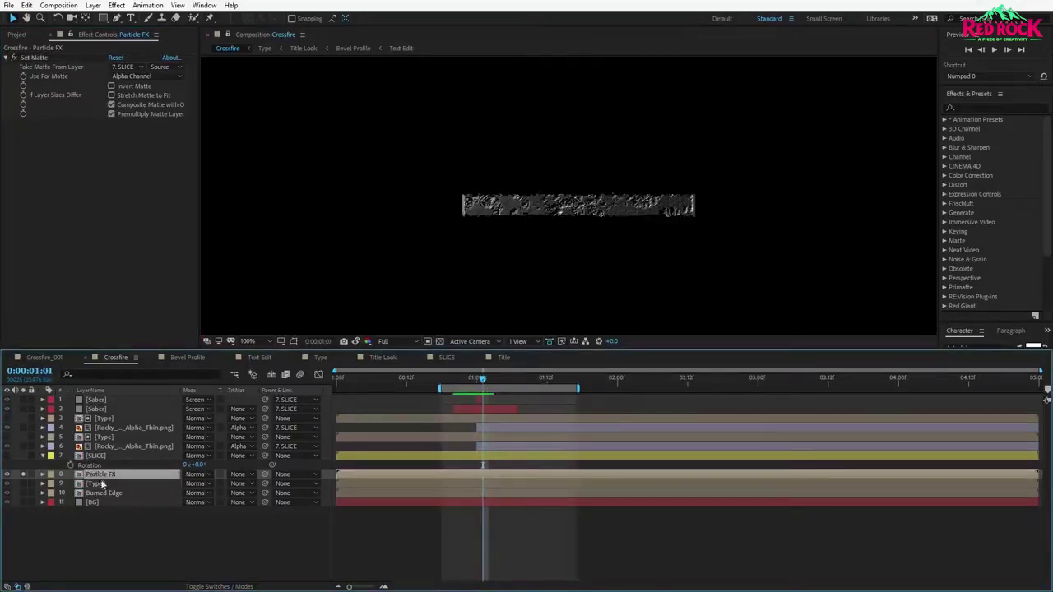
{"action": "left_click", "coordinate": [963, 107]}
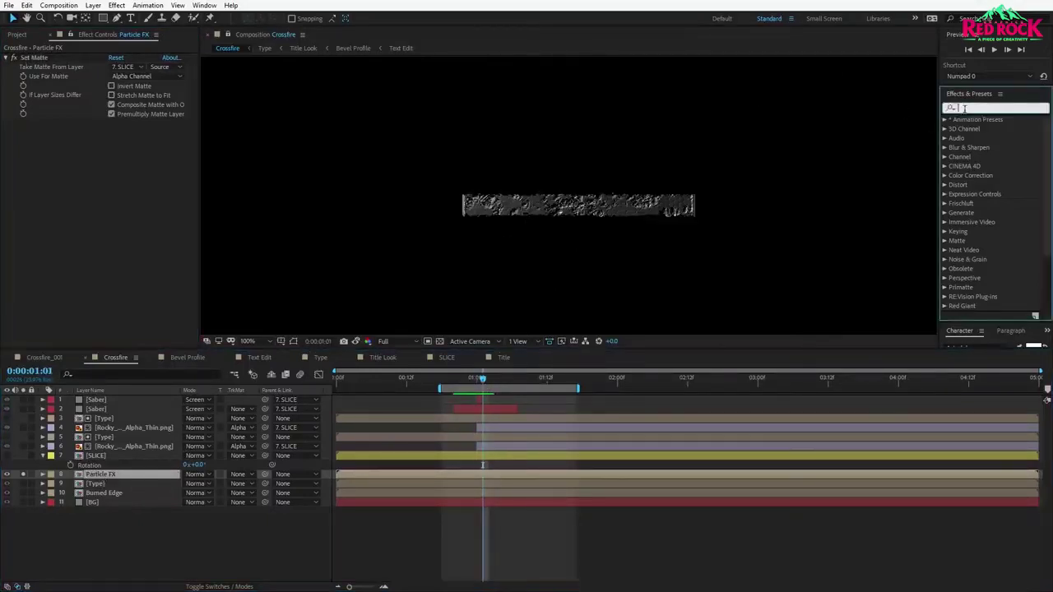
{"action": "type", "text": "pixel"}
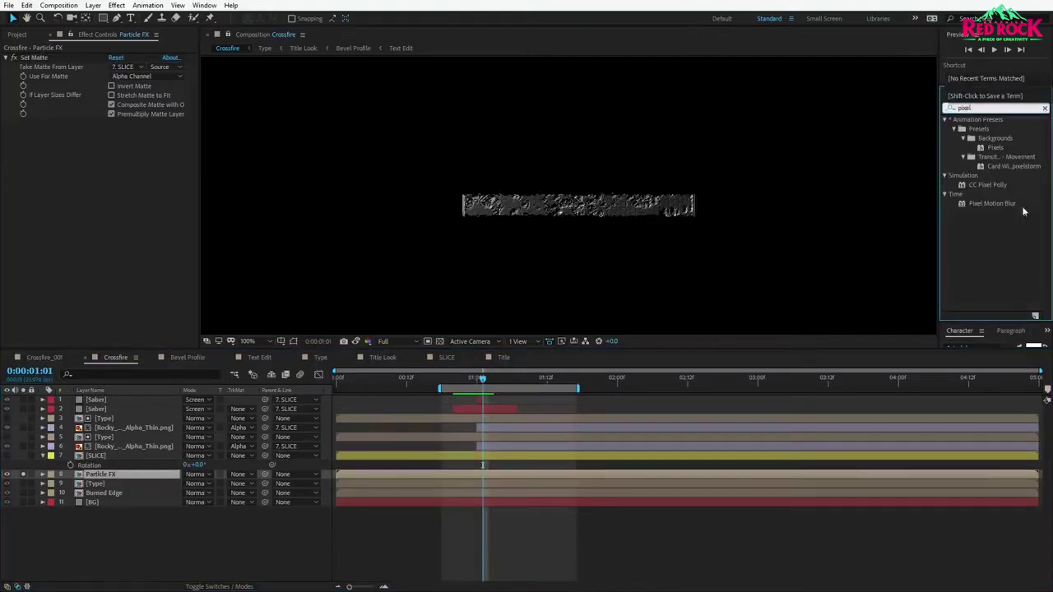
{"action": "left_click", "coordinate": [988, 185]}
{"action": "key", "text": "Page_Up"}
{"action": "left_click_drag", "start_coordinate": [987, 187], "coordinate": [113, 478]}
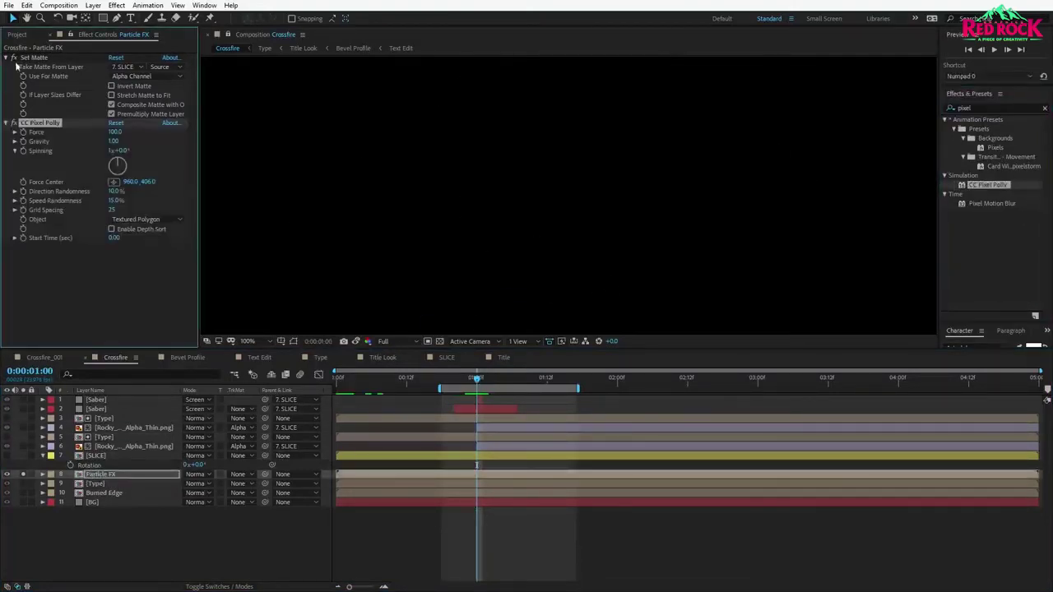
Set CC Pixel Polly's Start Time to 0.93 at frame 0:00:01:00 and re-enable the Set Matte effect.
{"action": "left_click_drag", "start_coordinate": [477, 378], "coordinate": [365, 409]}
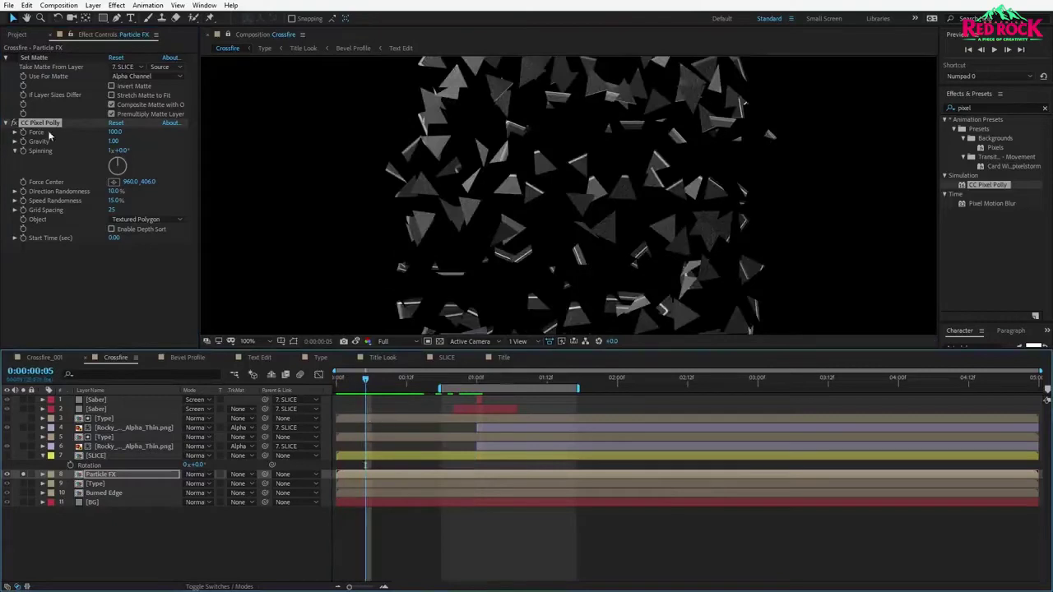
{"action": "left_click", "coordinate": [106, 245]}
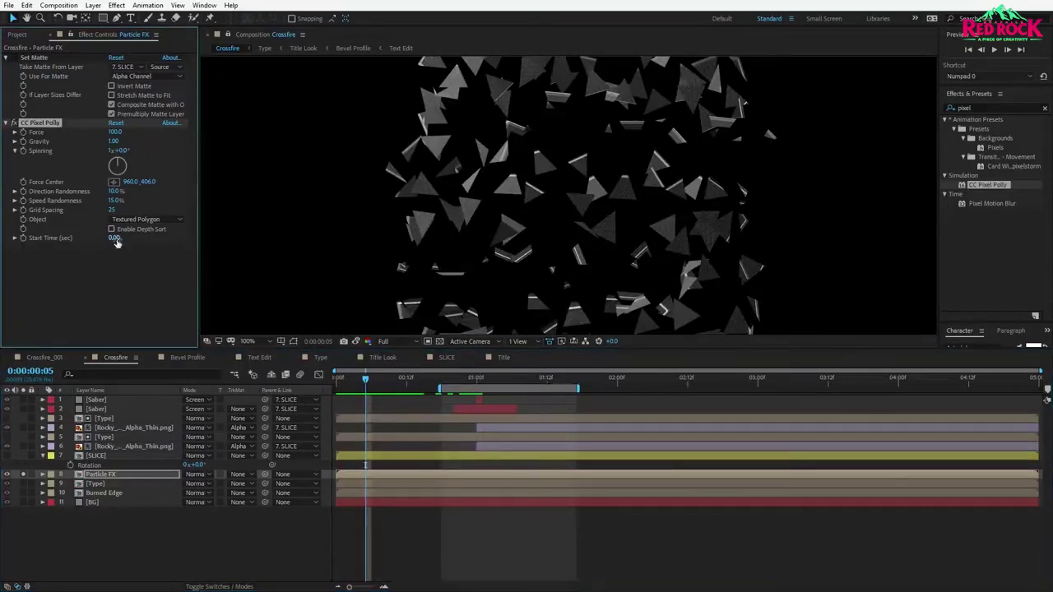
{"action": "left_click", "coordinate": [476, 378]}
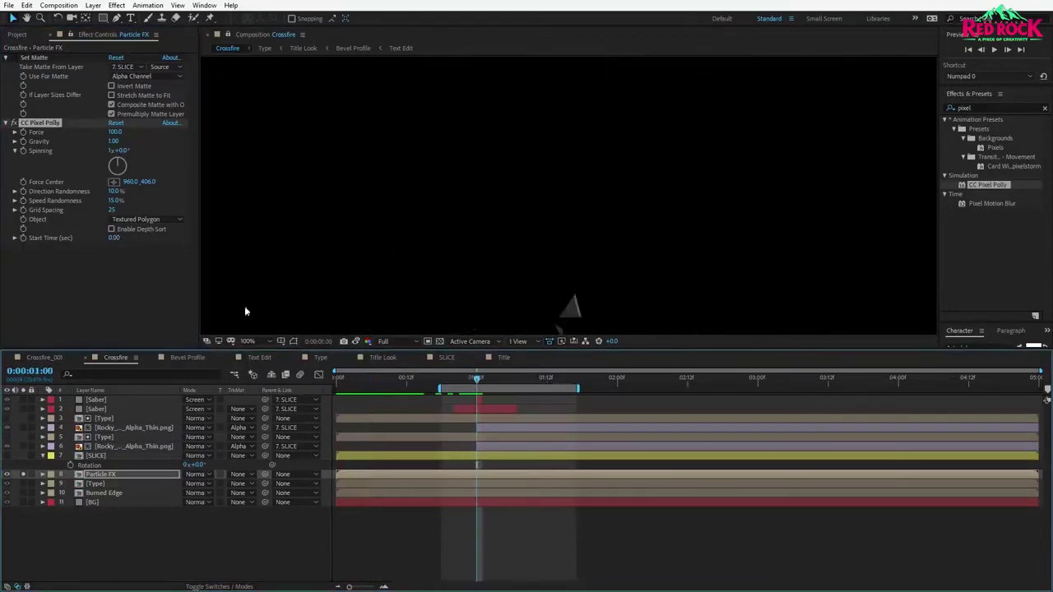
{"action": "left_click_drag", "start_coordinate": [115, 244], "coordinate": [162, 237]}
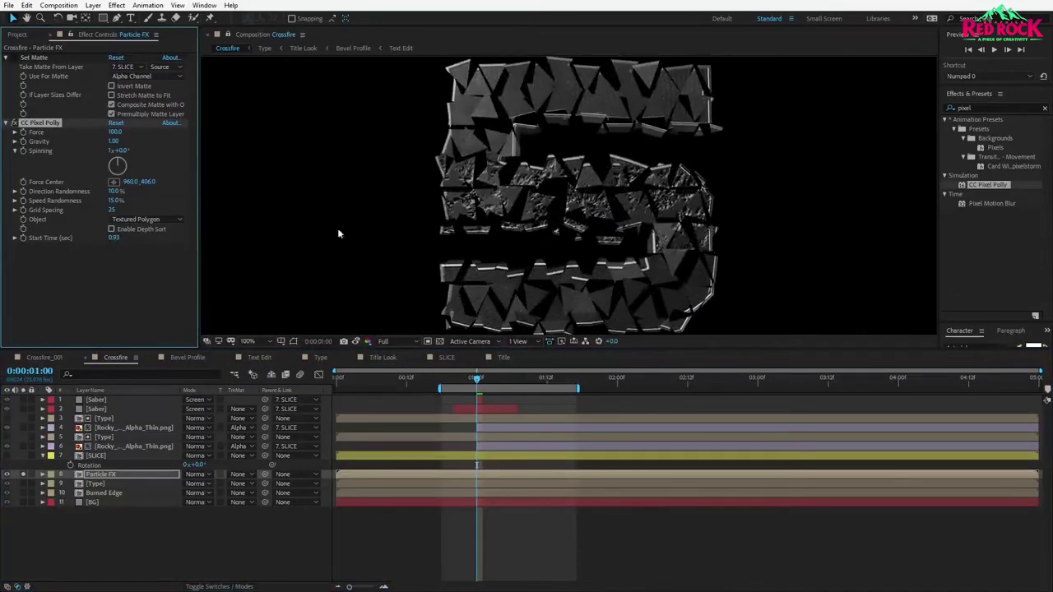
{"action": "left_click", "coordinate": [14, 58]}
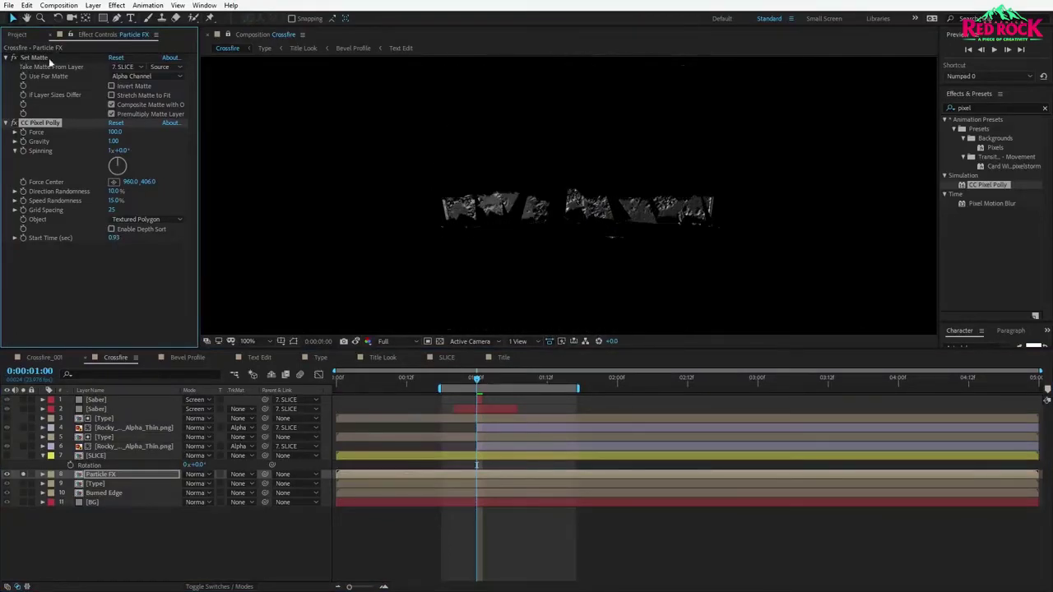
Set CC Pixel Polly's Grid Spacing to 12 and check the shatter around frame 0:00:01:00.
{"action": "left_click", "coordinate": [112, 210]}
{"action": "type", "text": "12"}
{"action": "key", "text": "Return"}
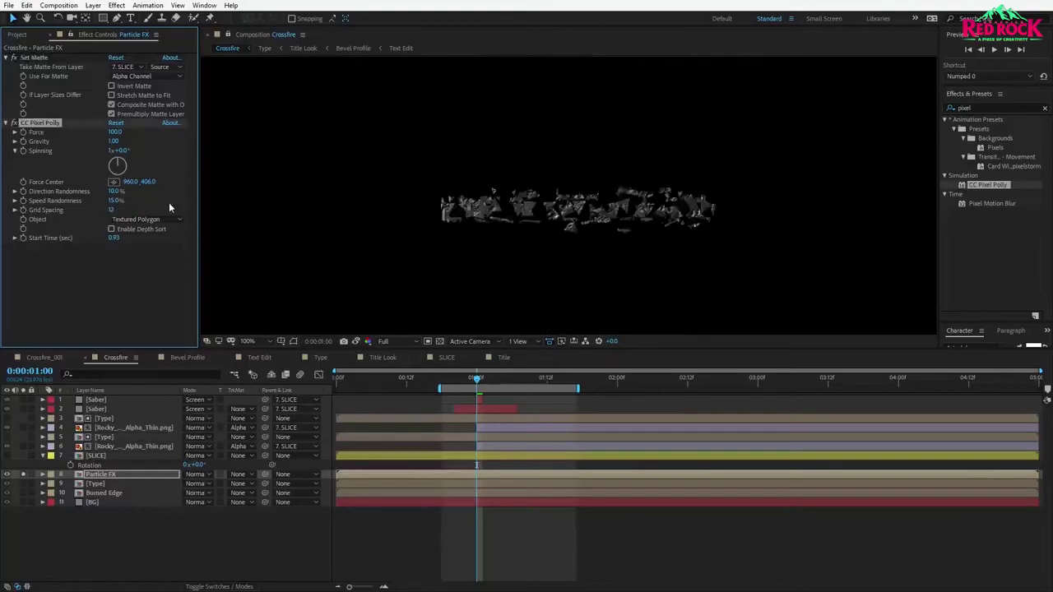
{"action": "key", "text": "period"}
{"action": "mouse_move", "coordinate": [483, 381]}
{"action": "left_mouse_down"}
{"action": "mouse_move", "coordinate": [500, 379]}
{"action": "mouse_move", "coordinate": [477, 379]}
{"action": "left_mouse_up"}
{"action": "key", "text": "comma"}
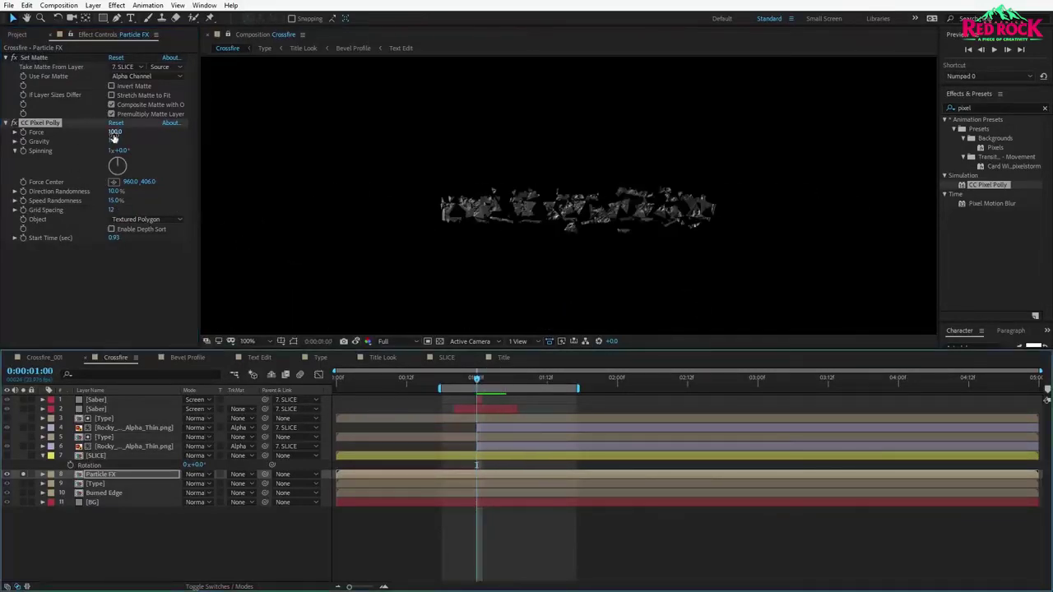
Raise CC Pixel Polly's Direction Randomness to 27% and Force to 121, and preview the debris at 0:00:01:05.
{"action": "mouse_move", "coordinate": [116, 191]}
{"action": "left_mouse_down"}
{"action": "mouse_move", "coordinate": [140, 191]}
{"action": "mouse_move", "coordinate": [121, 191]}
{"action": "left_mouse_up"}
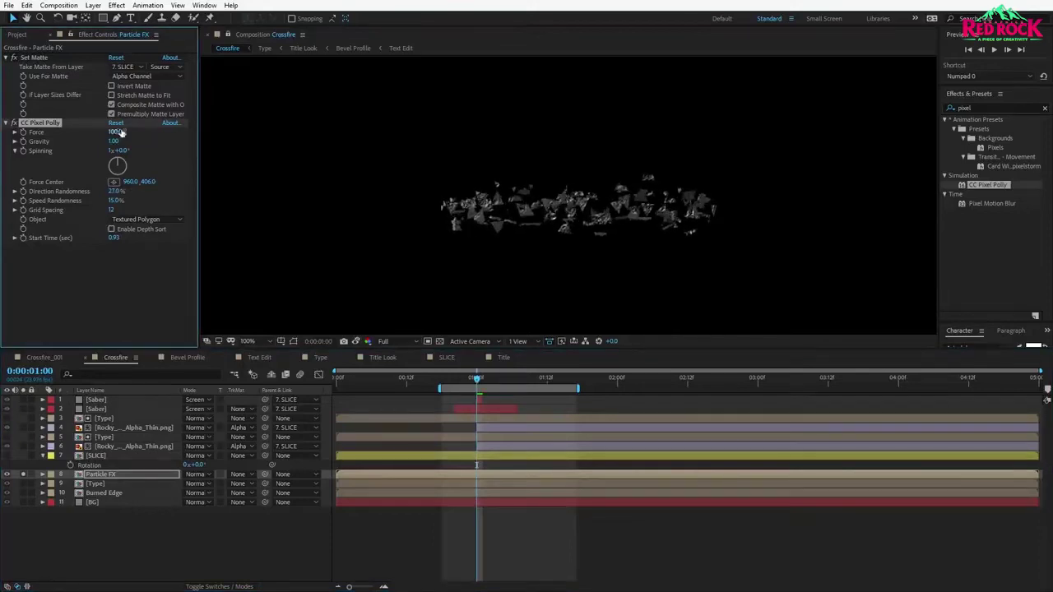
{"action": "left_click_drag", "start_coordinate": [118, 133], "coordinate": [137, 133]}
{"action": "left_click_drag", "start_coordinate": [483, 380], "coordinate": [507, 383]}
Unsolo the Particle FX layer, move it directly below the two Saber layers, and preview the debris over the title.
{"action": "left_click", "coordinate": [24, 474]}
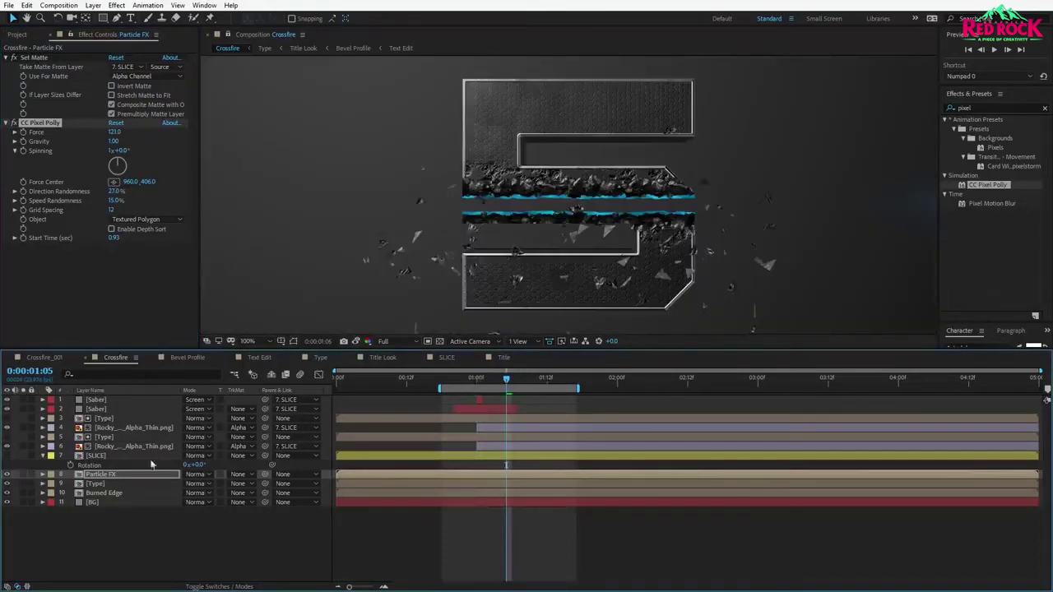
{"action": "left_click", "coordinate": [96, 475]}
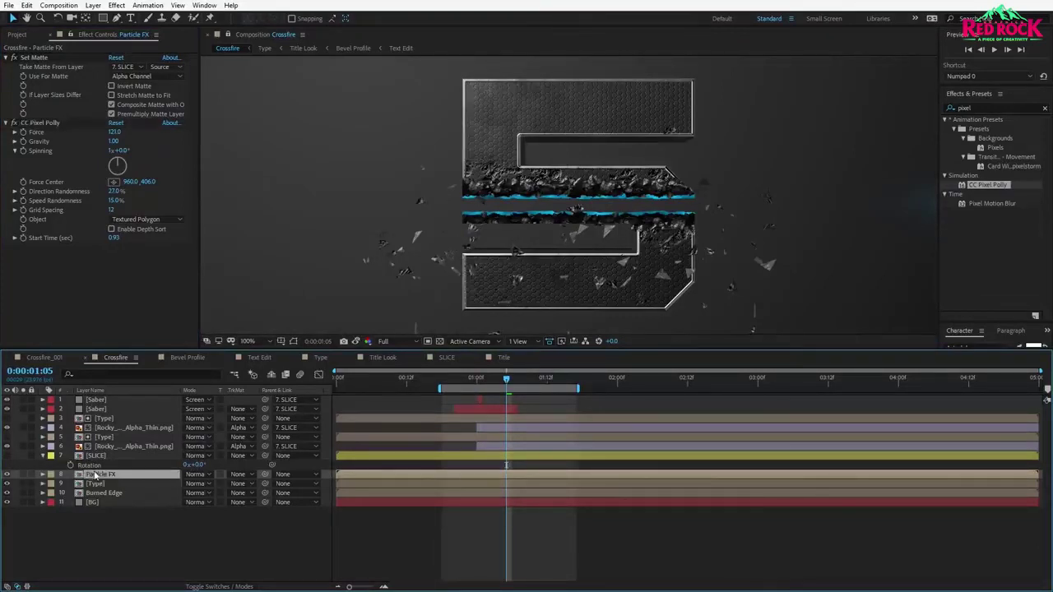
{"action": "left_click_drag", "start_coordinate": [89, 476], "coordinate": [99, 419]}
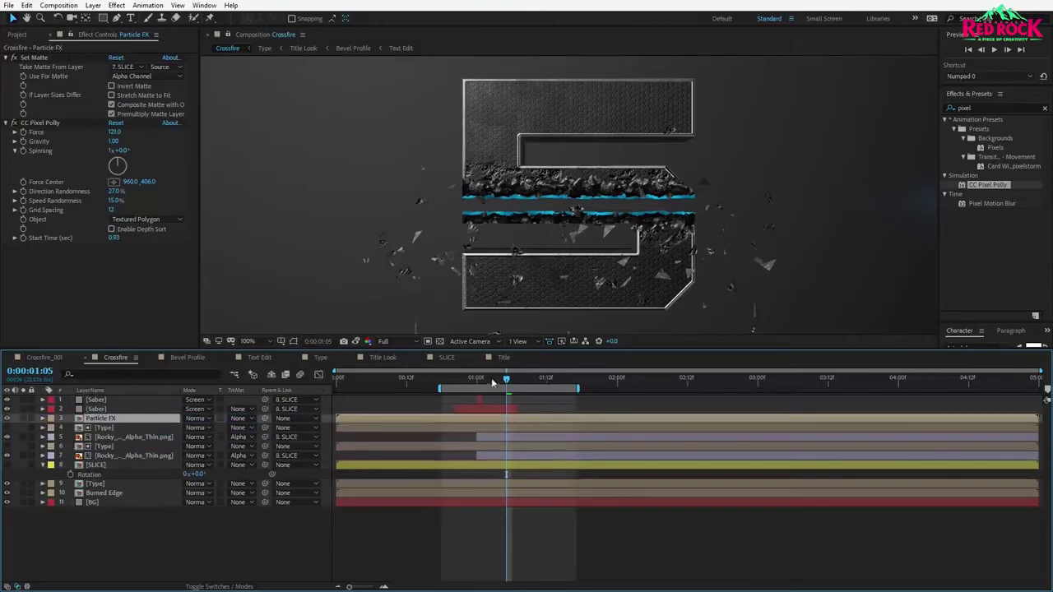
{"action": "mouse_move", "coordinate": [492, 380]}
{"action": "left_mouse_down"}
{"action": "mouse_move", "coordinate": [464, 381]}
{"action": "mouse_move", "coordinate": [488, 381]}
{"action": "left_mouse_up"}
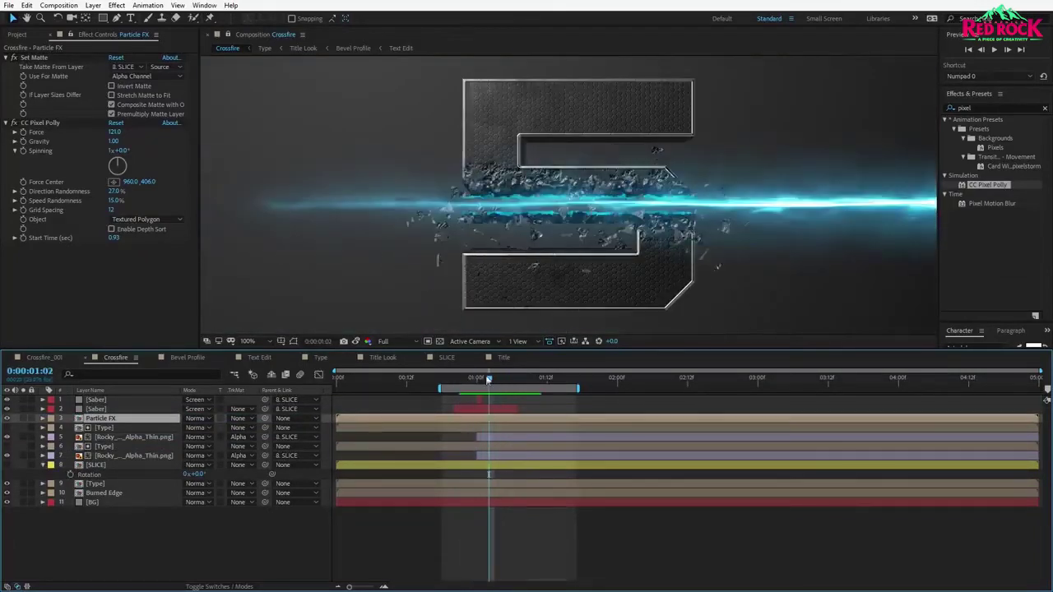
{"action": "left_click_drag", "start_coordinate": [489, 382], "coordinate": [494, 381]}
Change the Particle FX layer's label color to Pink and go to frame 0:00:01:04.
{"action": "left_click", "coordinate": [53, 418]}
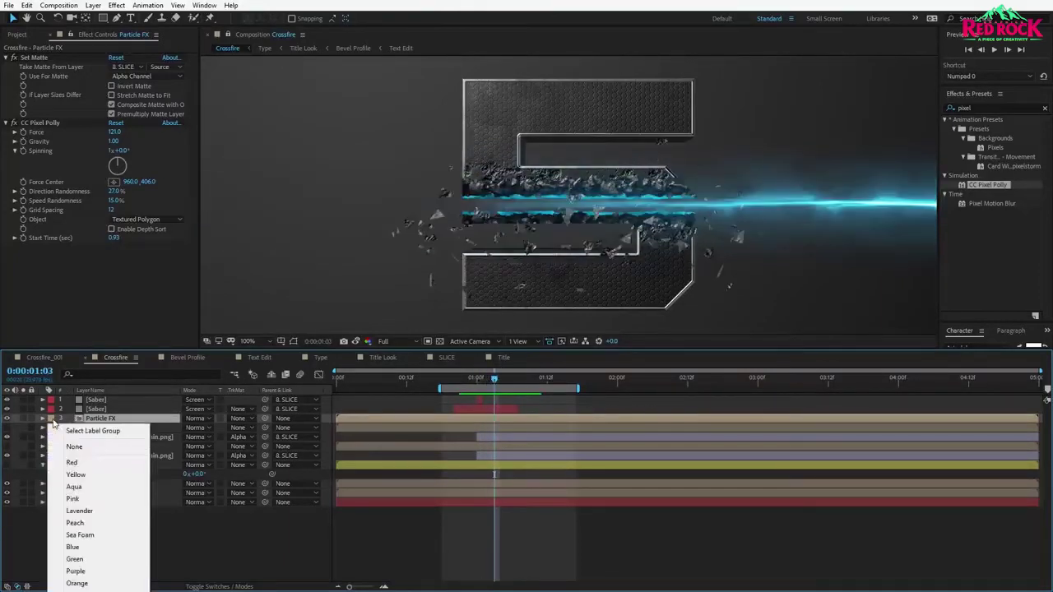
{"action": "left_click", "coordinate": [74, 499]}
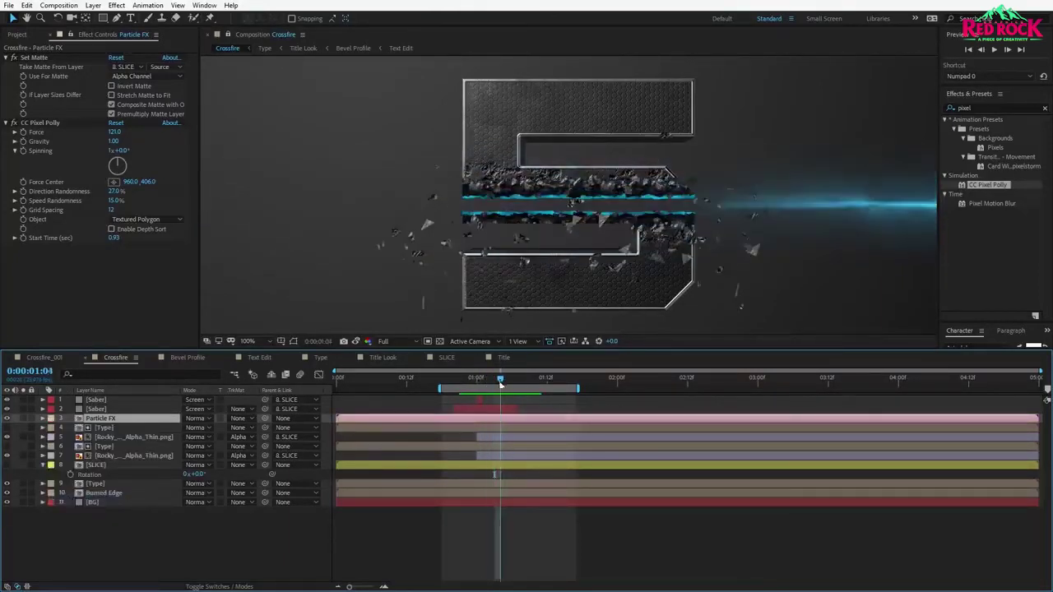
{"action": "left_click_drag", "start_coordinate": [494, 382], "coordinate": [500, 383]}
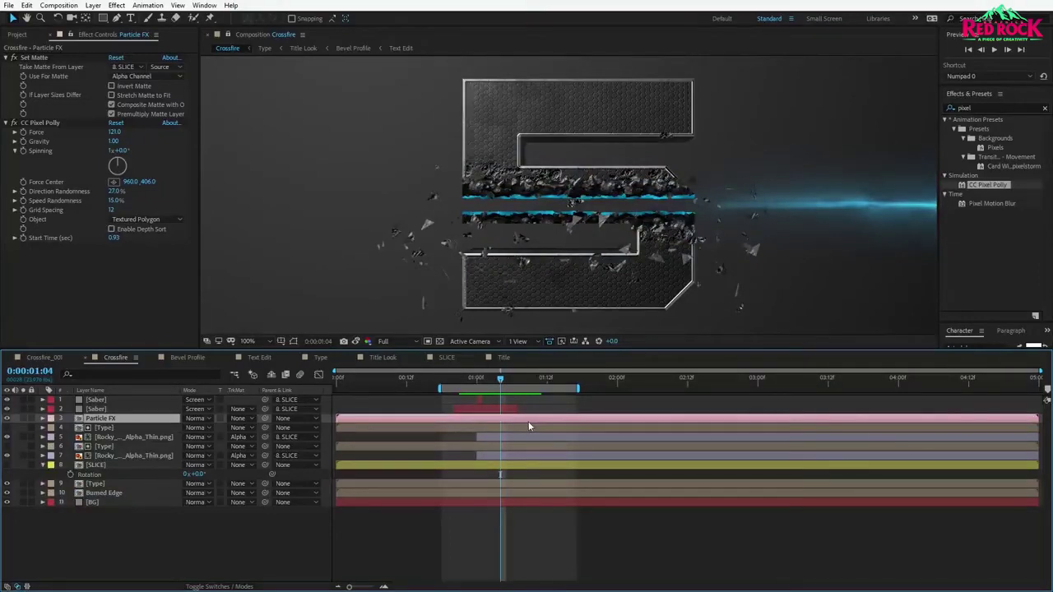
Try CC Pixel Polly's Force Center beside the title at about 1370, 406 and preview the debris direction.
{"action": "left_click", "coordinate": [49, 124]}
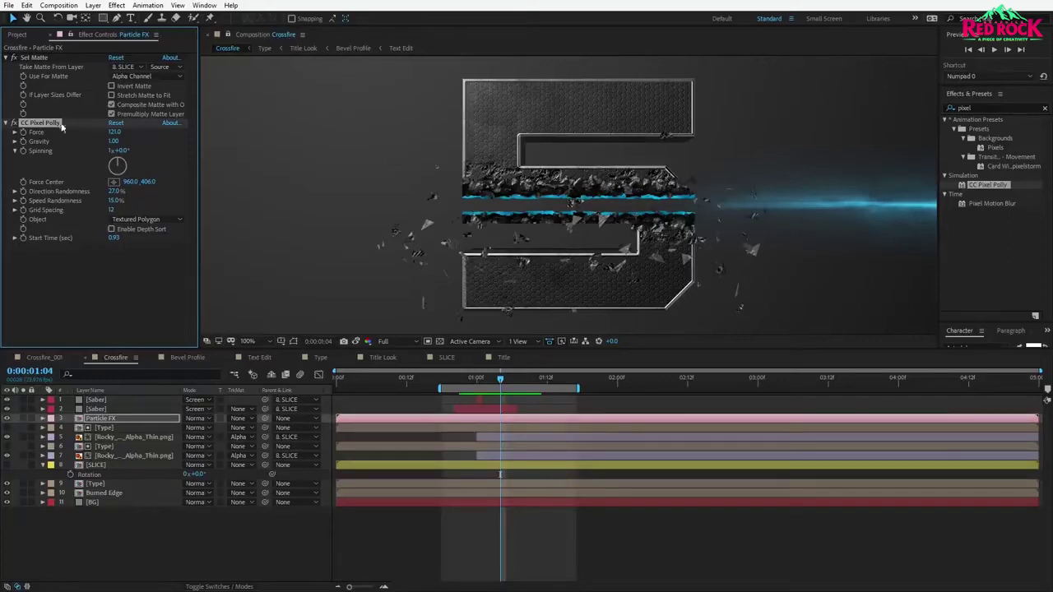
{"action": "scroll", "coordinate": [543, 227], "scroll_direction": "down", "scroll_amount": 1}
{"action": "mouse_move", "coordinate": [573, 201]}
{"action": "left_mouse_down"}
{"action": "mouse_move", "coordinate": [459, 204]}
{"action": "mouse_move", "coordinate": [693, 213]}
{"action": "left_mouse_up"}
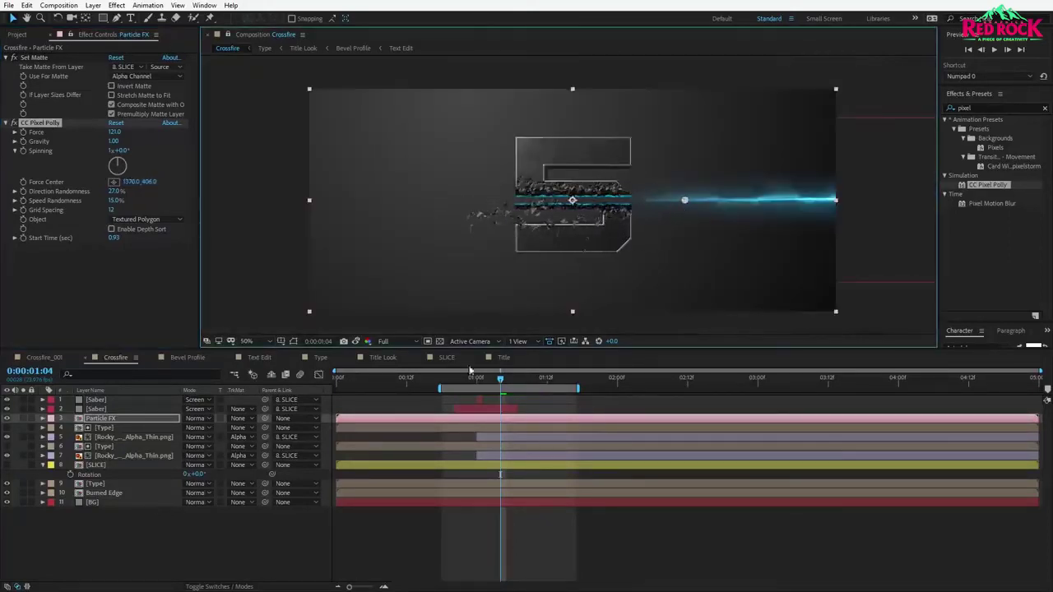
{"action": "left_click_drag", "start_coordinate": [507, 382], "coordinate": [531, 379]}
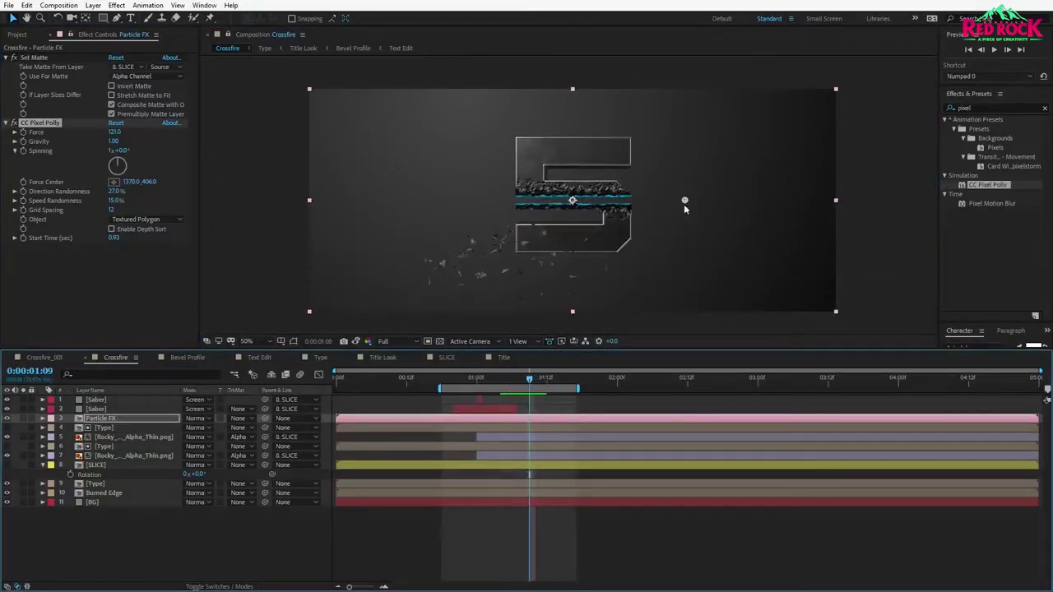
Move CC Pixel Polly's Force Center to about -298, 394, set Gravity to 0, and preview the debris up to 0:00:01:08.
{"action": "left_click_drag", "start_coordinate": [684, 205], "coordinate": [564, 286]}
{"action": "mouse_move", "coordinate": [528, 382]}
{"action": "left_mouse_down"}
{"action": "mouse_move", "coordinate": [468, 384]}
{"action": "mouse_move", "coordinate": [516, 378]}
{"action": "left_mouse_up"}
{"action": "left_click_drag", "start_coordinate": [304, 209], "coordinate": [228, 199]}
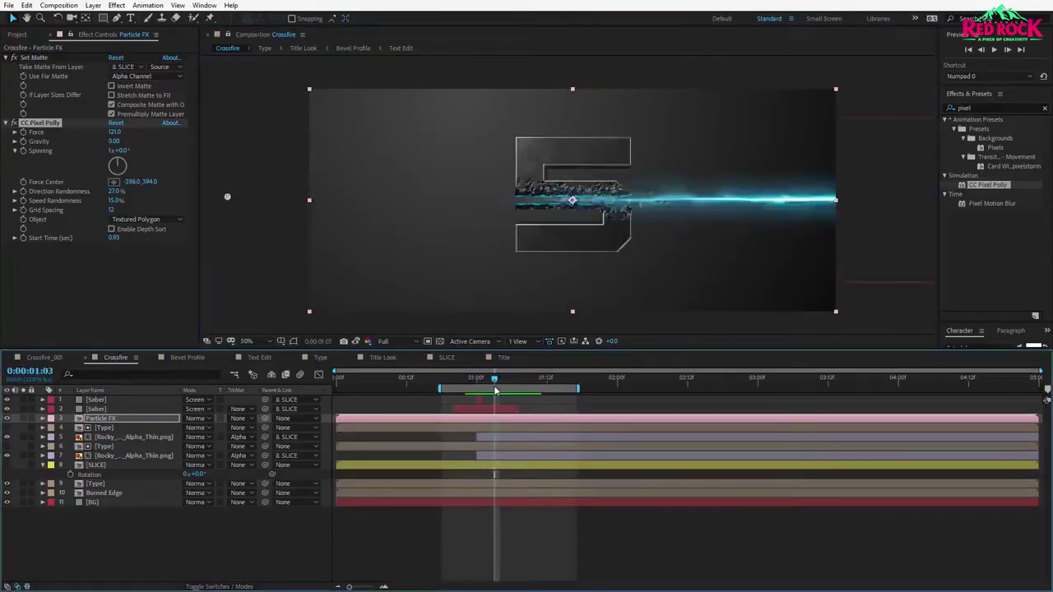
{"action": "left_click_drag", "start_coordinate": [498, 389], "coordinate": [524, 390]}
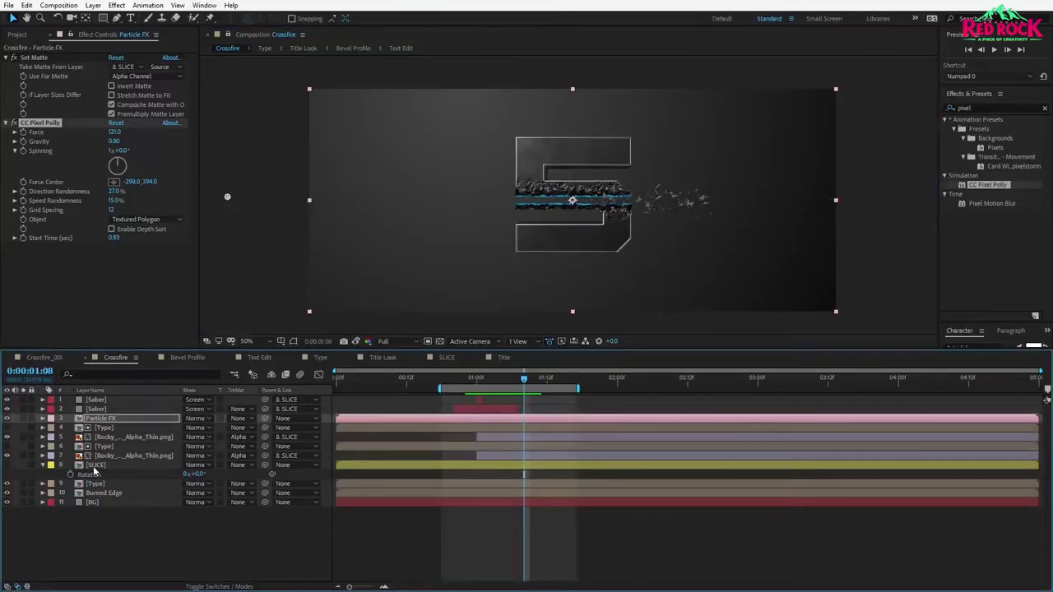
{"action": "left_click", "coordinate": [172, 339]}
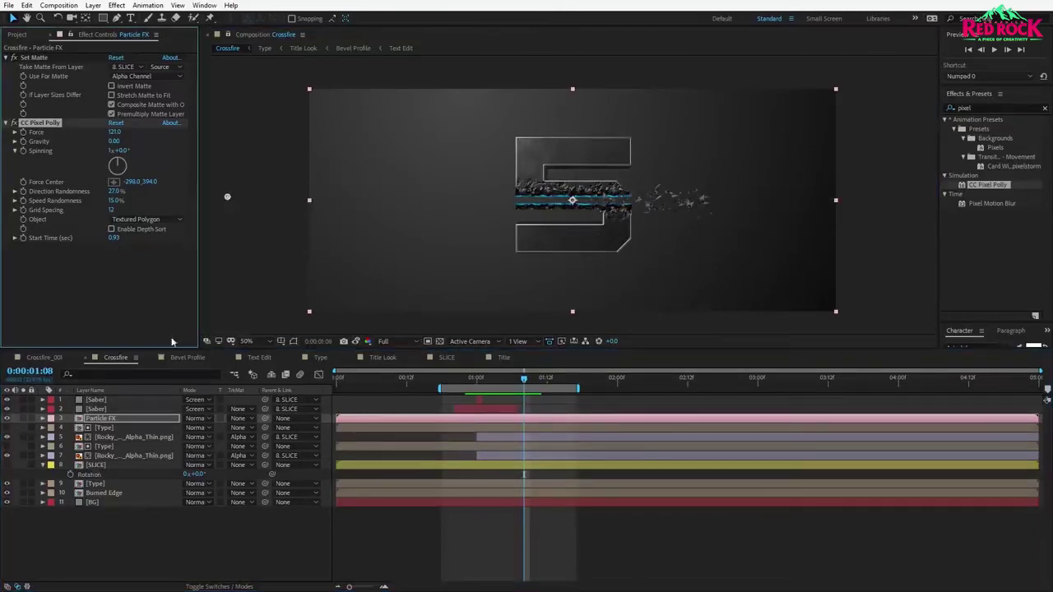
Add a Point Control expression effect to the SLICE layer.
{"action": "left_click", "coordinate": [94, 466]}
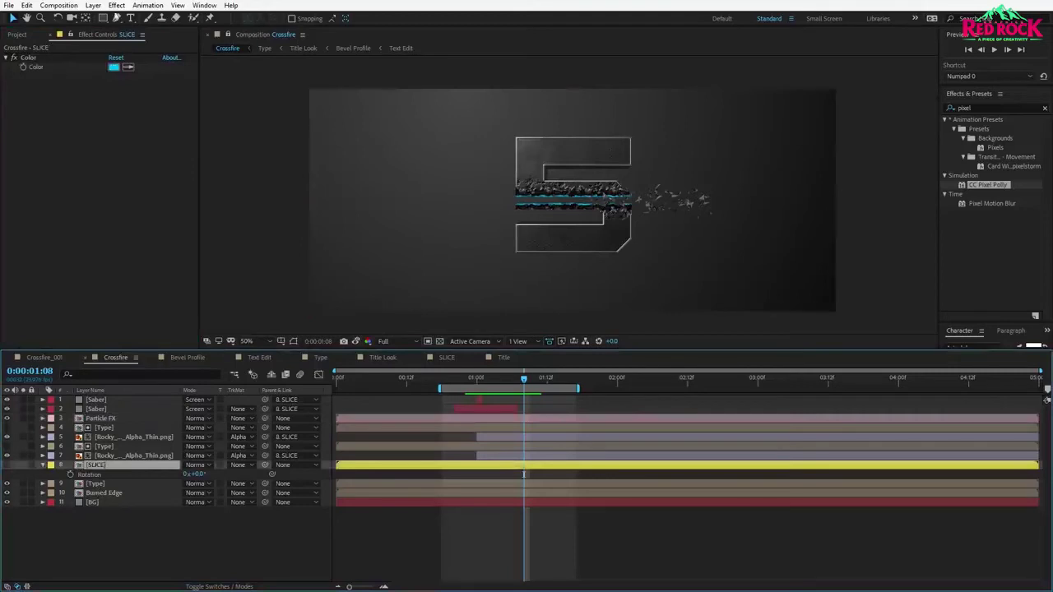
{"action": "left_click", "coordinate": [116, 5]}
{"action": "mouse_move", "coordinate": [214, 142]}
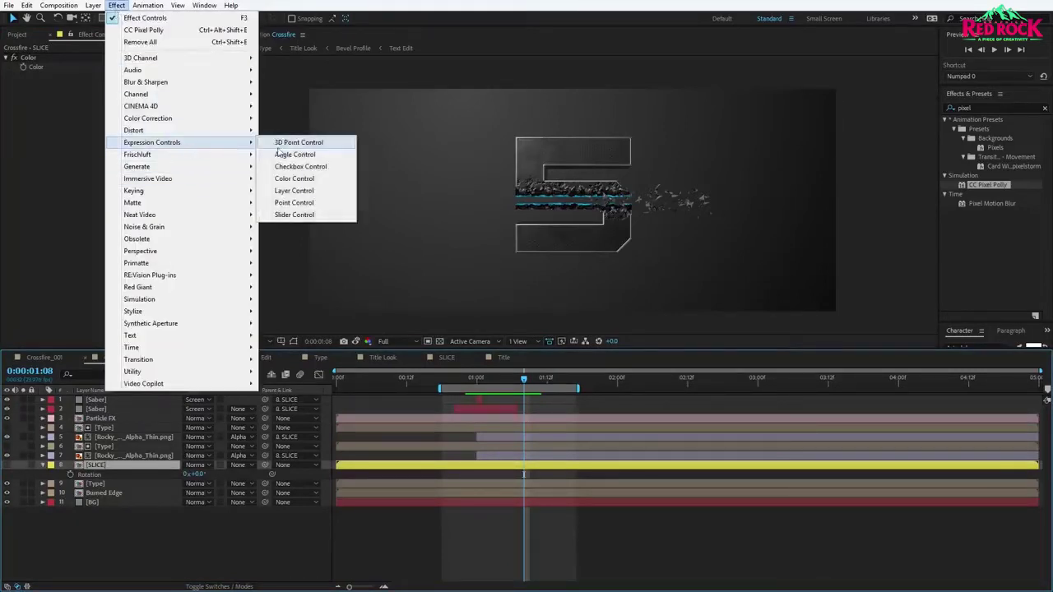
{"action": "left_click", "coordinate": [300, 206]}
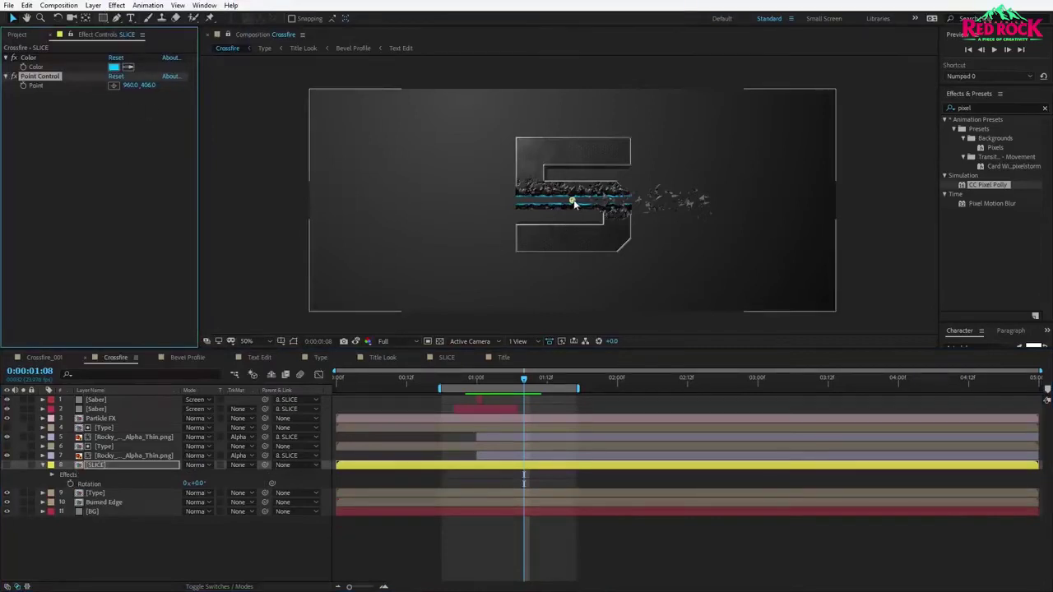
Set the SLICE layer's Point Control to -216, 406 and lock its effect controls in view.
{"action": "left_click_drag", "start_coordinate": [572, 199], "coordinate": [263, 202]}
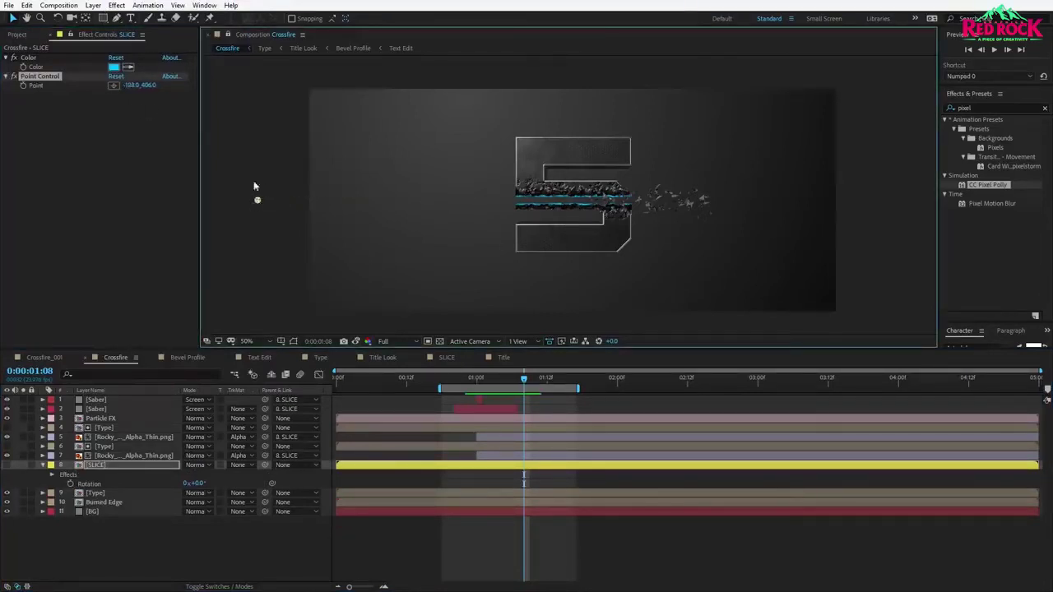
{"action": "left_click_drag", "start_coordinate": [131, 85], "coordinate": [3, 37]}
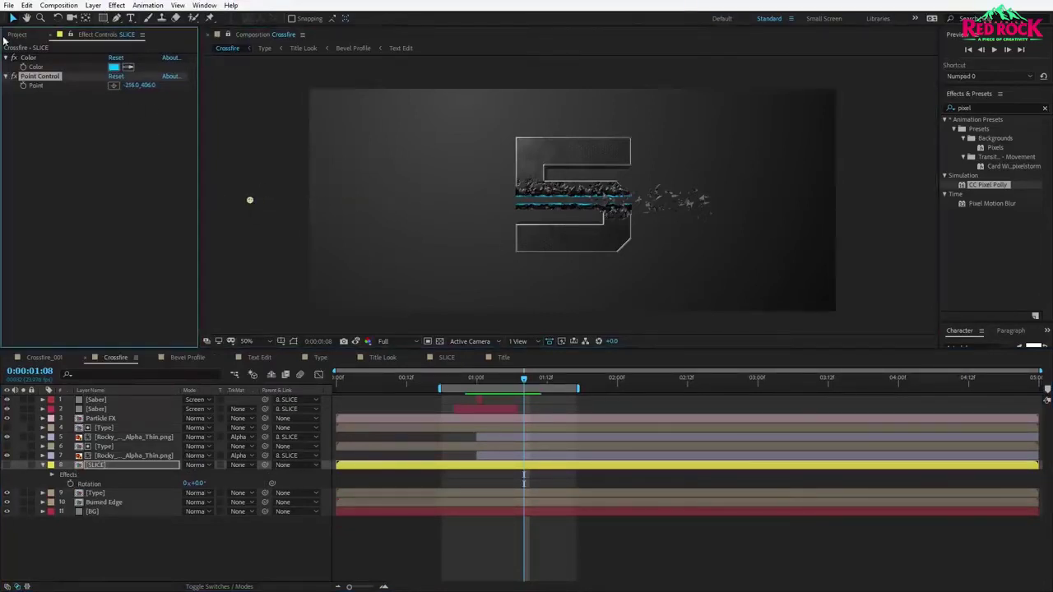
{"action": "left_click", "coordinate": [71, 35]}
Link CC Pixel Polly's Force Center on the Particle FX layer to the SLICE layer's Point Control with an expression.
{"action": "left_click", "coordinate": [97, 420]}
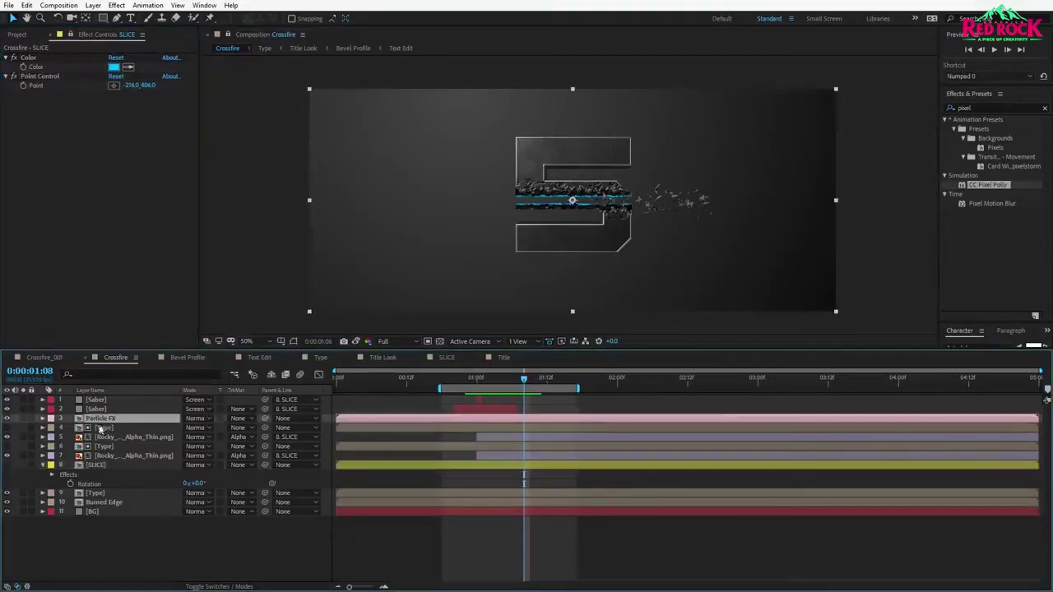
{"action": "key", "text": "e"}
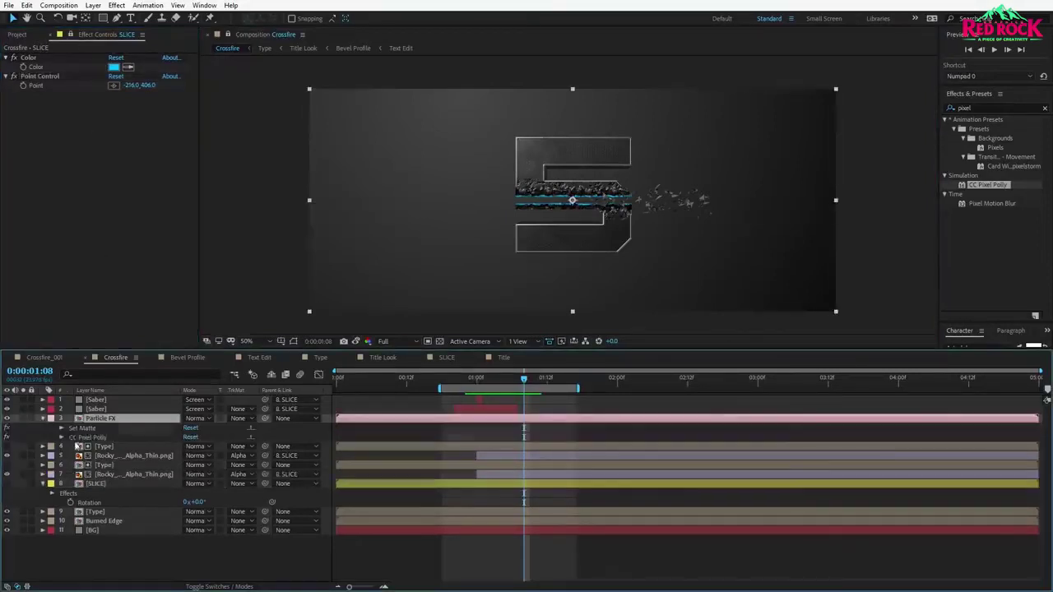
{"action": "left_click", "coordinate": [62, 437]}
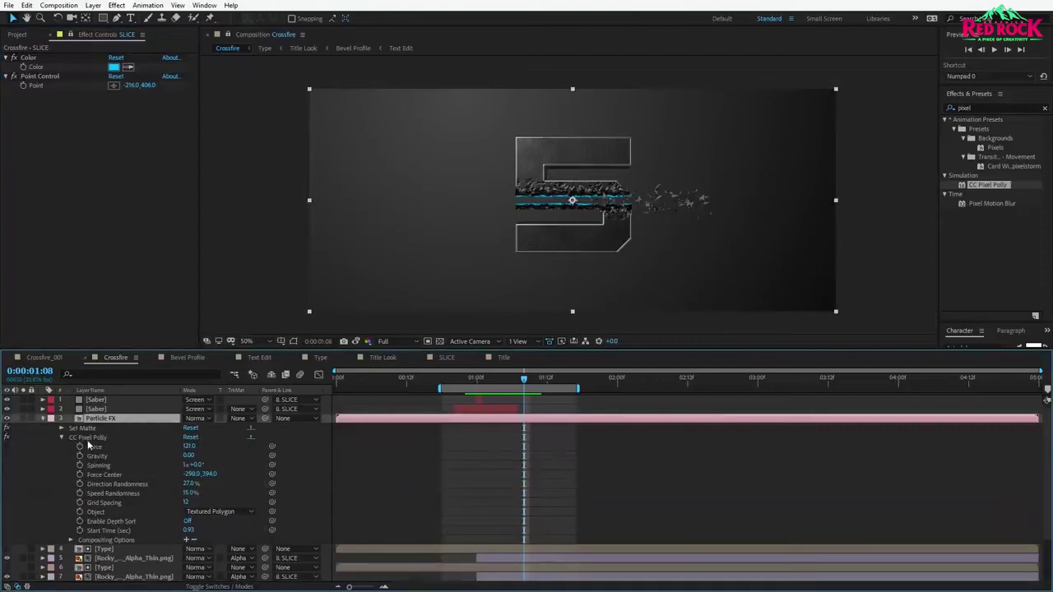
{"action": "left_click", "coordinate": [105, 474]}
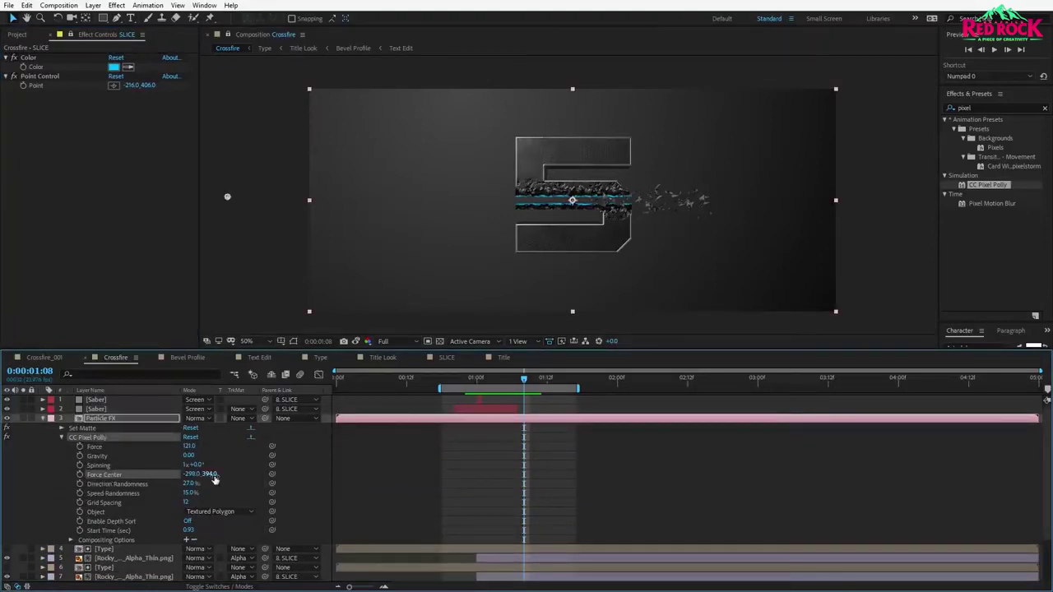
{"action": "left_click", "coordinate": [79, 475], "text": "alt"}
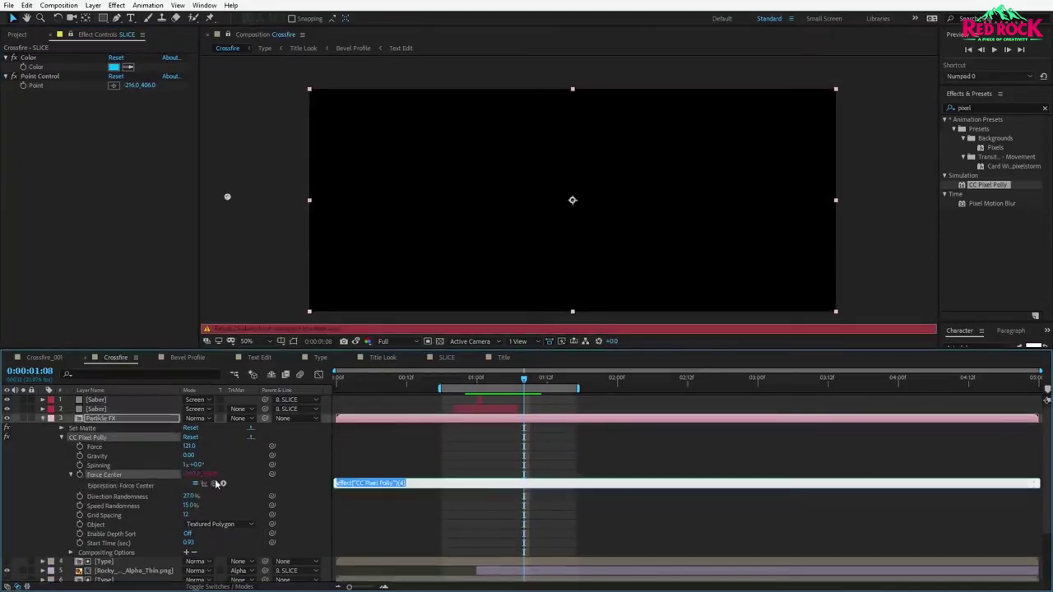
{"action": "left_click_drag", "start_coordinate": [213, 483], "coordinate": [38, 86]}
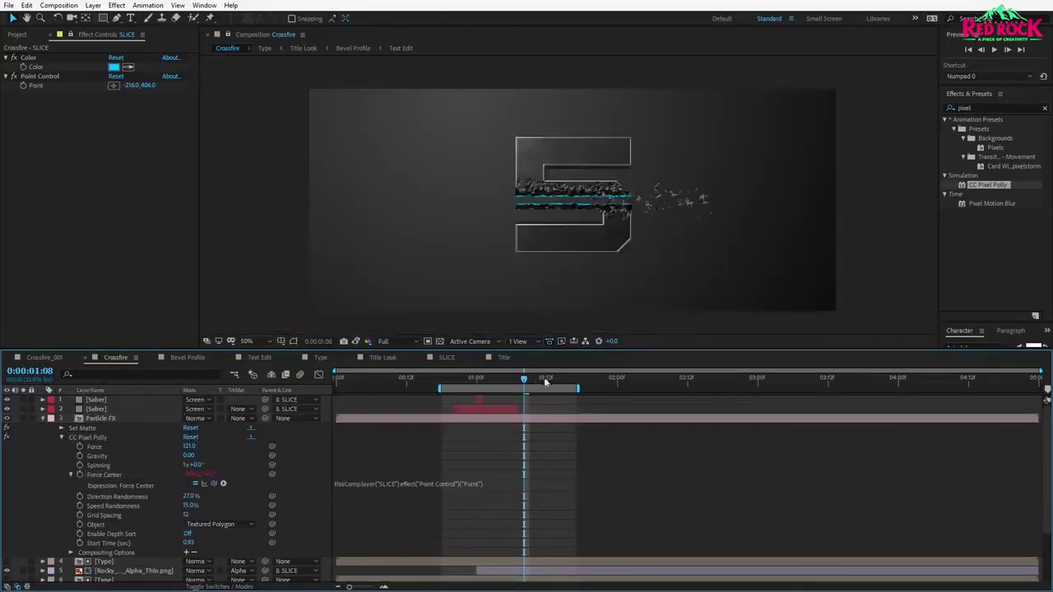
Try rotating the SLICE layer to 88° at 0:00:01:03 to test the debris direction, and undo the rotation.
{"action": "left_click_drag", "start_coordinate": [524, 379], "coordinate": [494, 382]}
{"action": "left_click", "coordinate": [42, 418]}
{"action": "left_click", "coordinate": [97, 464]}
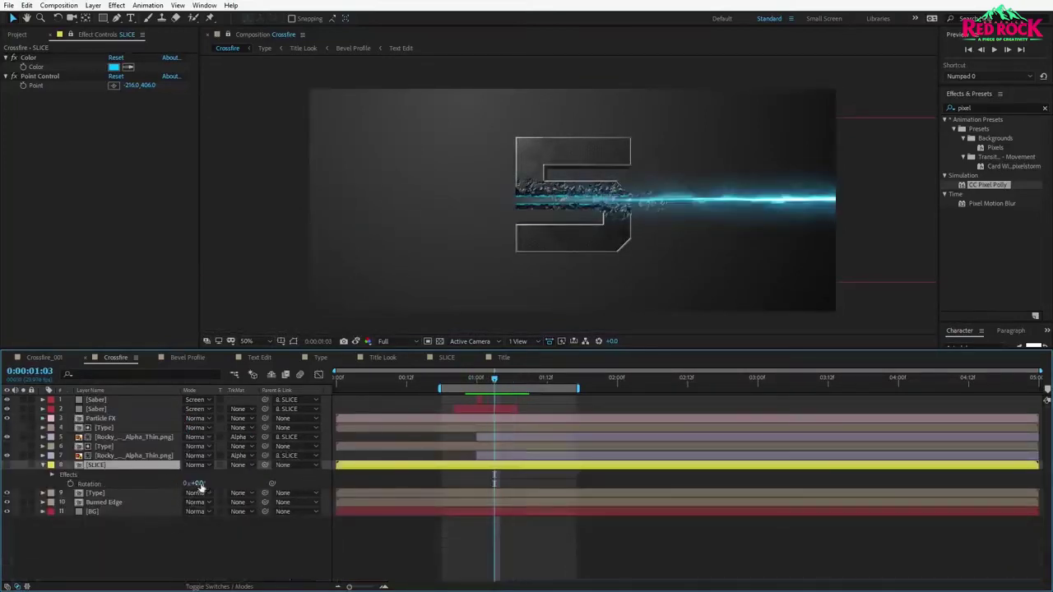
{"action": "left_click_drag", "start_coordinate": [199, 484], "coordinate": [242, 483]}
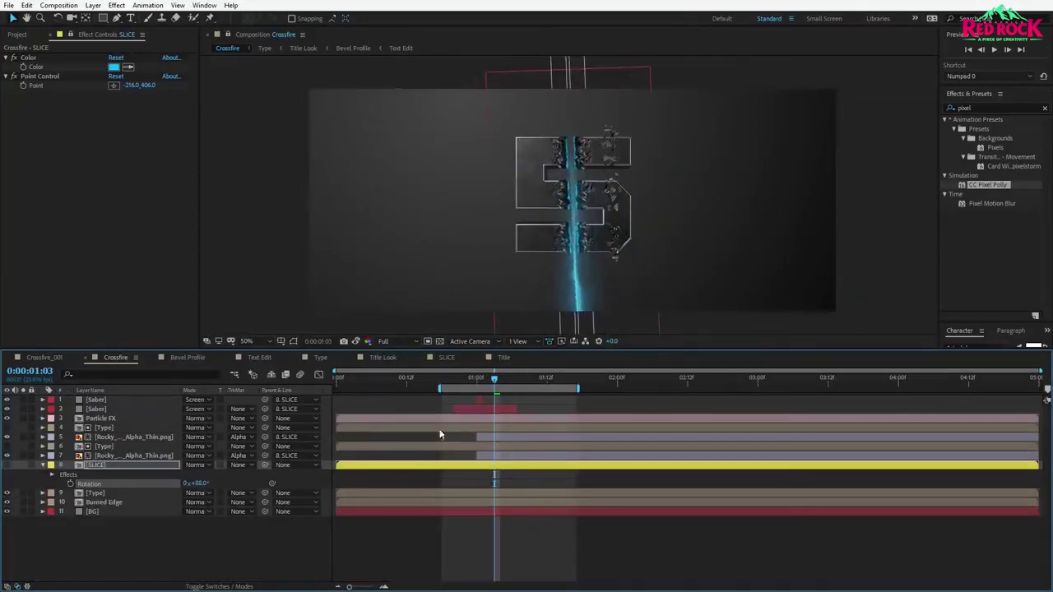
{"action": "key", "text": "ctrl+z"}
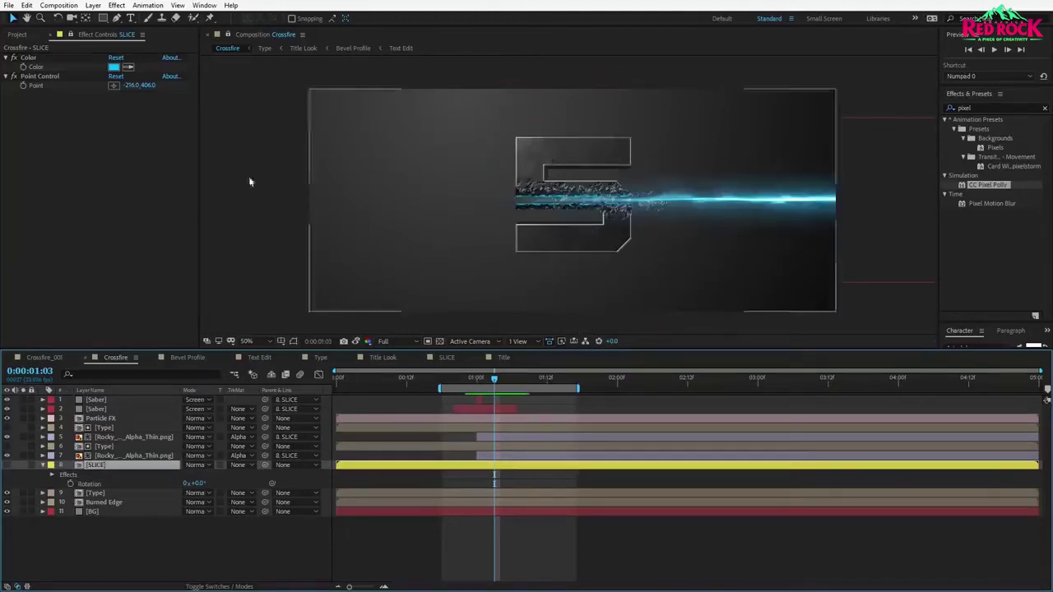
Add the expression toWorld(value) to the Point property of the SLICE layer's Point Control.
{"action": "left_click", "coordinate": [34, 76]}
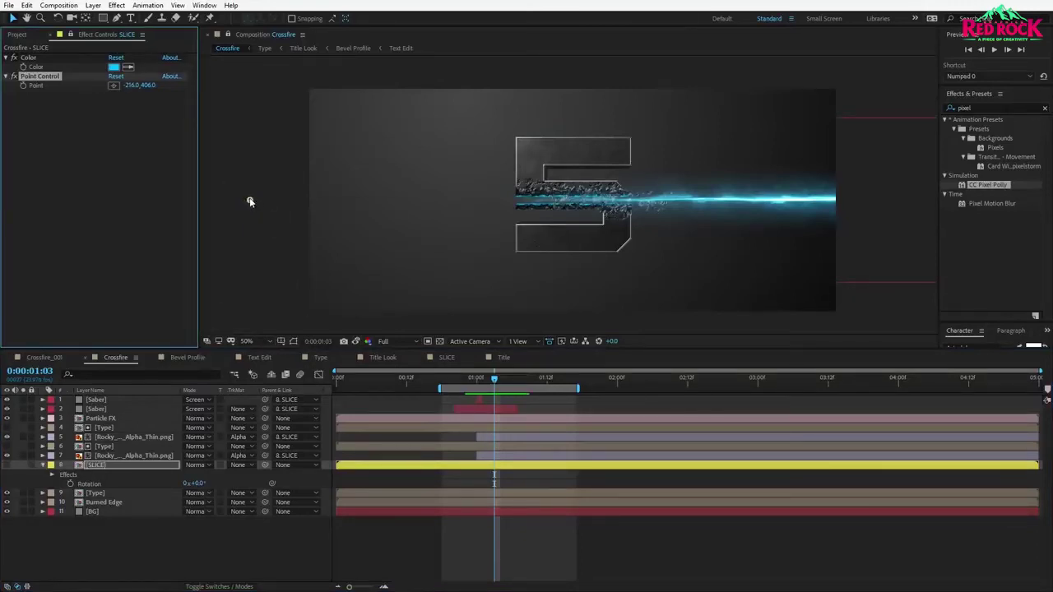
{"action": "left_click", "coordinate": [113, 420]}
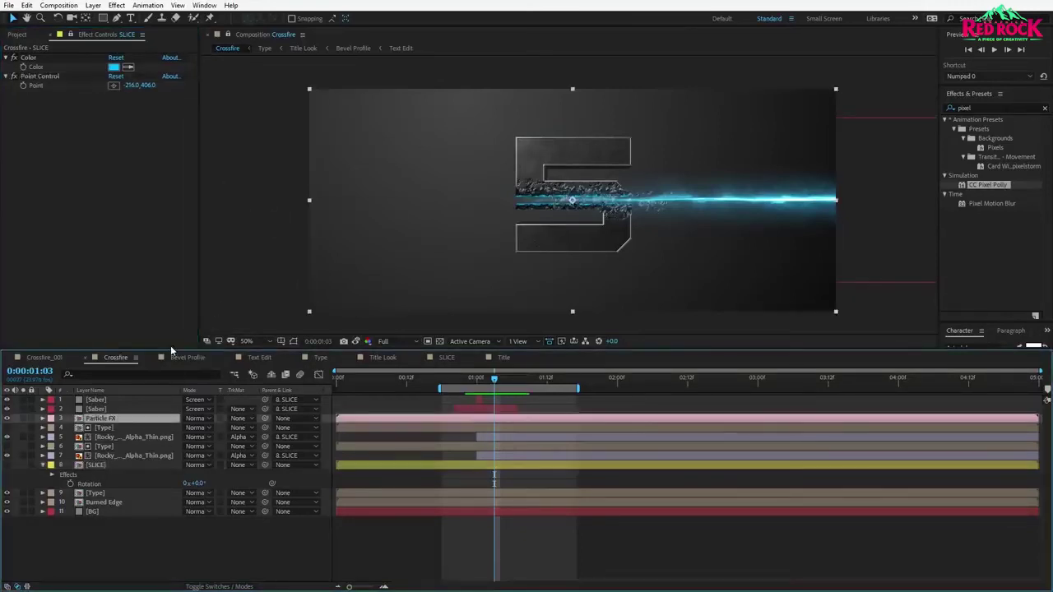
{"action": "left_click", "coordinate": [71, 35]}
{"action": "left_click", "coordinate": [95, 465]}
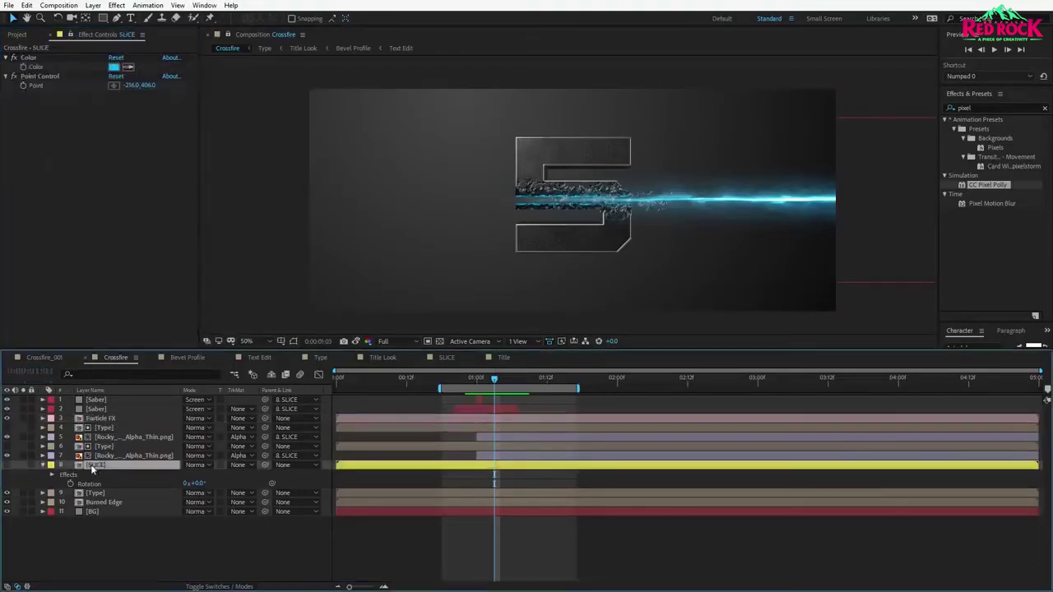
{"action": "left_click", "coordinate": [38, 77]}
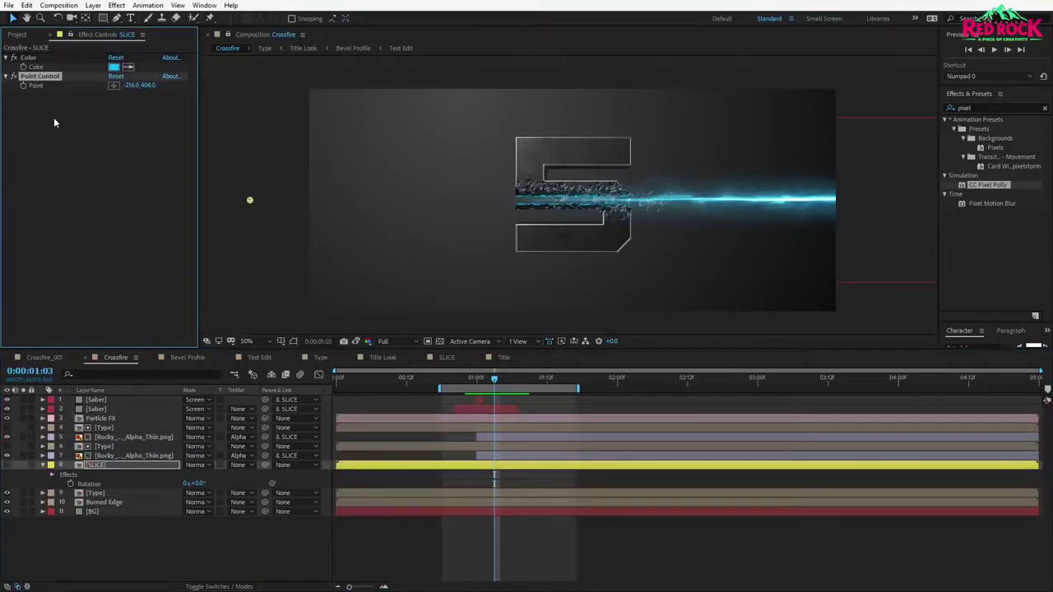
{"action": "left_click", "coordinate": [23, 86], "text": "alt"}
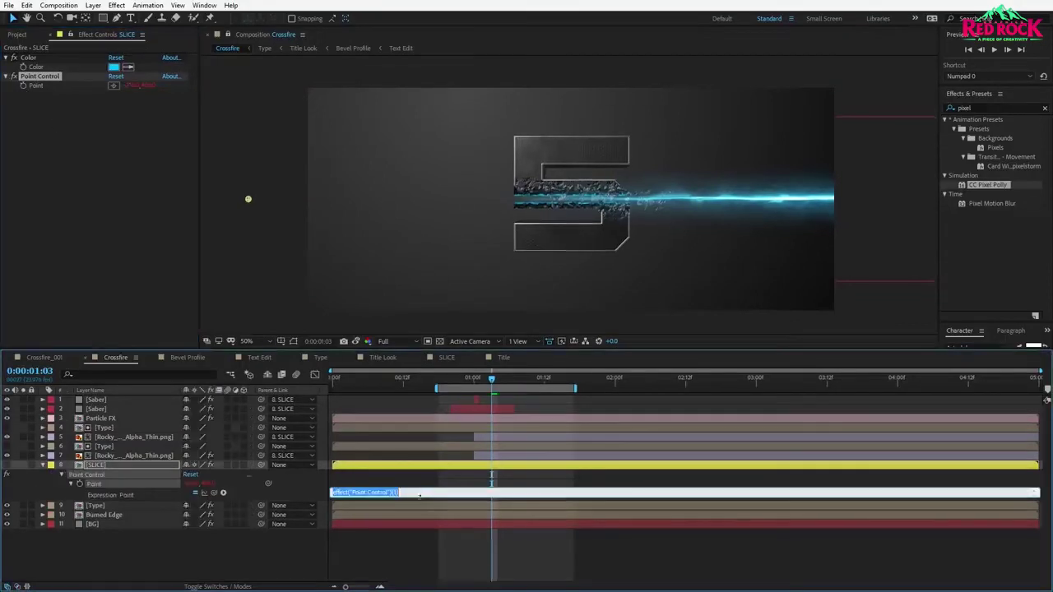
{"action": "type", "text": "to"}
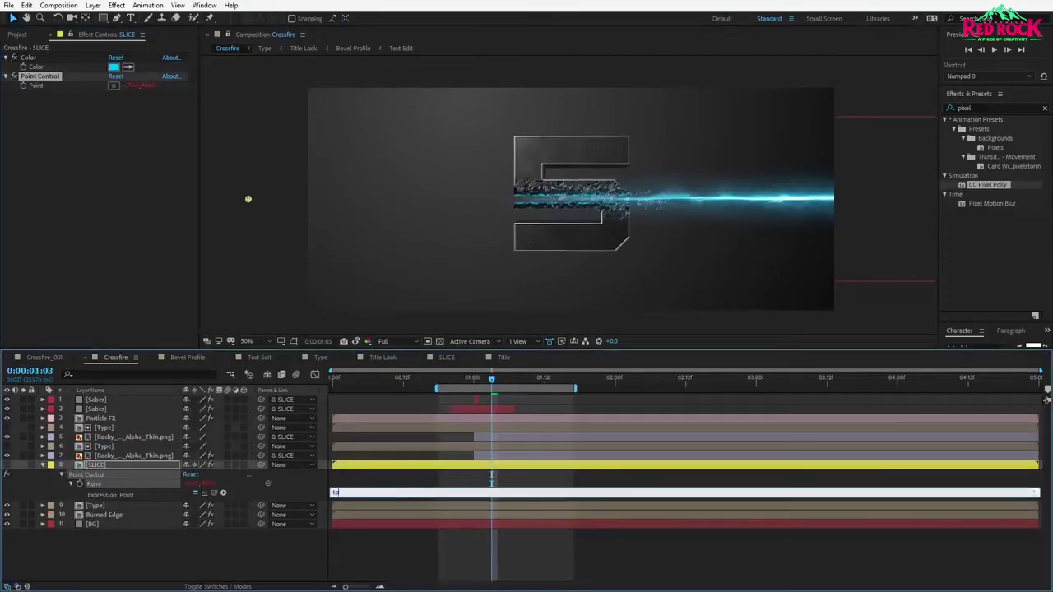
{"action": "type", "text": "World("}
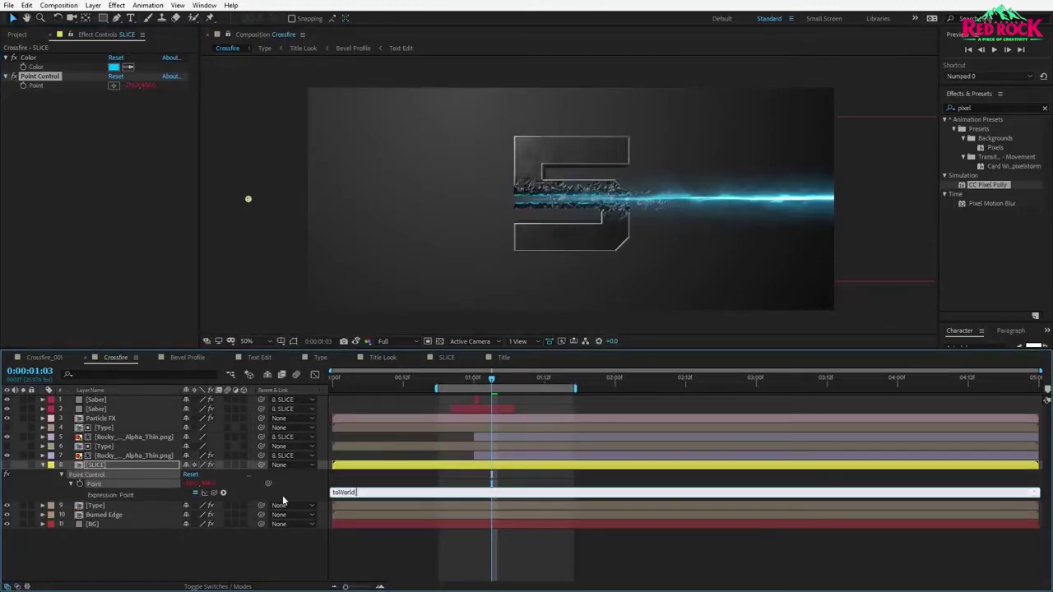
{"action": "type", "text": "value)"}
{"action": "left_click", "coordinate": [282, 495]}
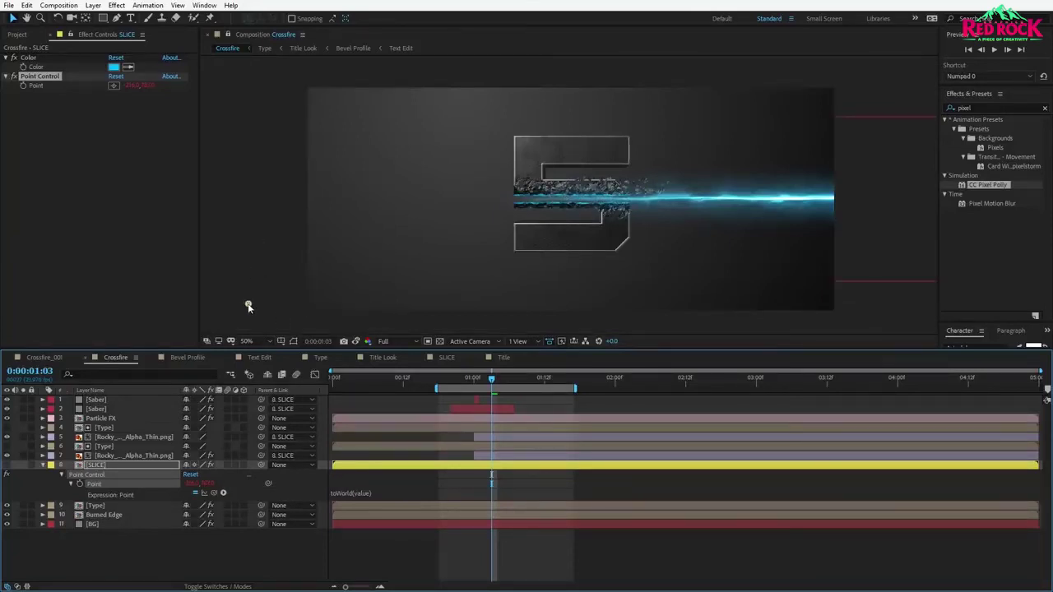
Move the SLICE layer's control point level with the horizontal slice, using the title/action safe guides for alignment.
{"action": "key", "text": "apostrophe"}
{"action": "left_click_drag", "start_coordinate": [248, 304], "coordinate": [247, 204]}
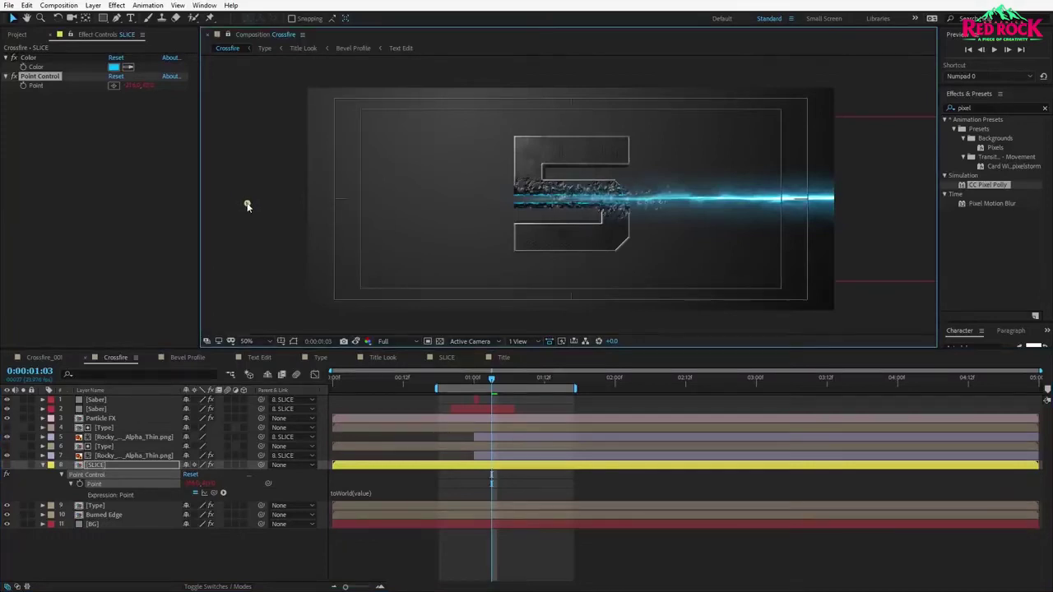
{"action": "key", "text": "apostrophe"}
Rotate the SLICE layer to 149° and preview the diagonal debris up to 0:00:01:06.
{"action": "left_click", "coordinate": [102, 465]}
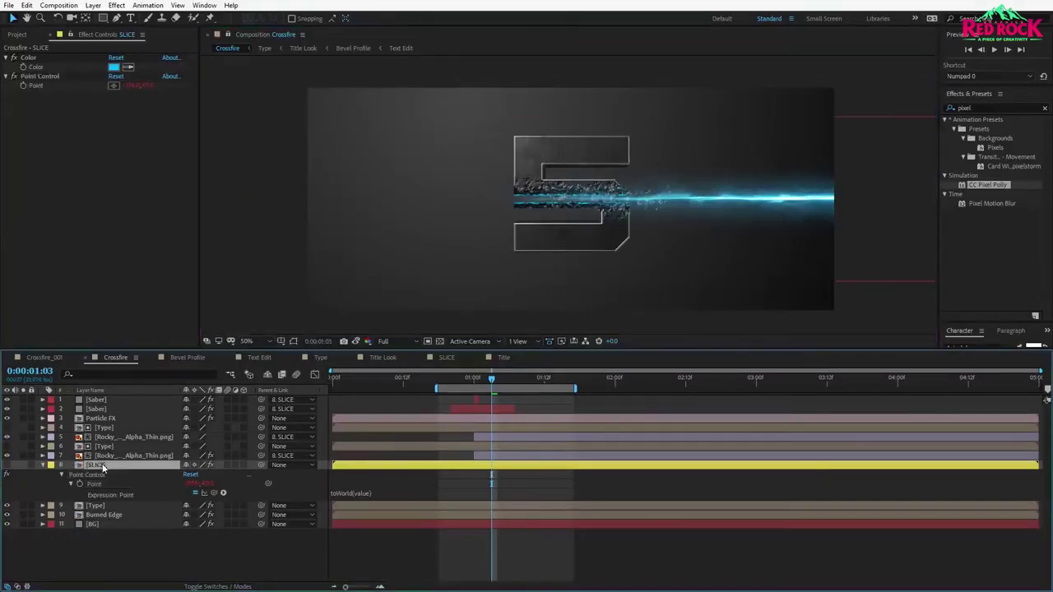
{"action": "key", "text": "r"}
{"action": "left_click_drag", "start_coordinate": [196, 474], "coordinate": [220, 467]}
{"action": "key", "text": "space"}
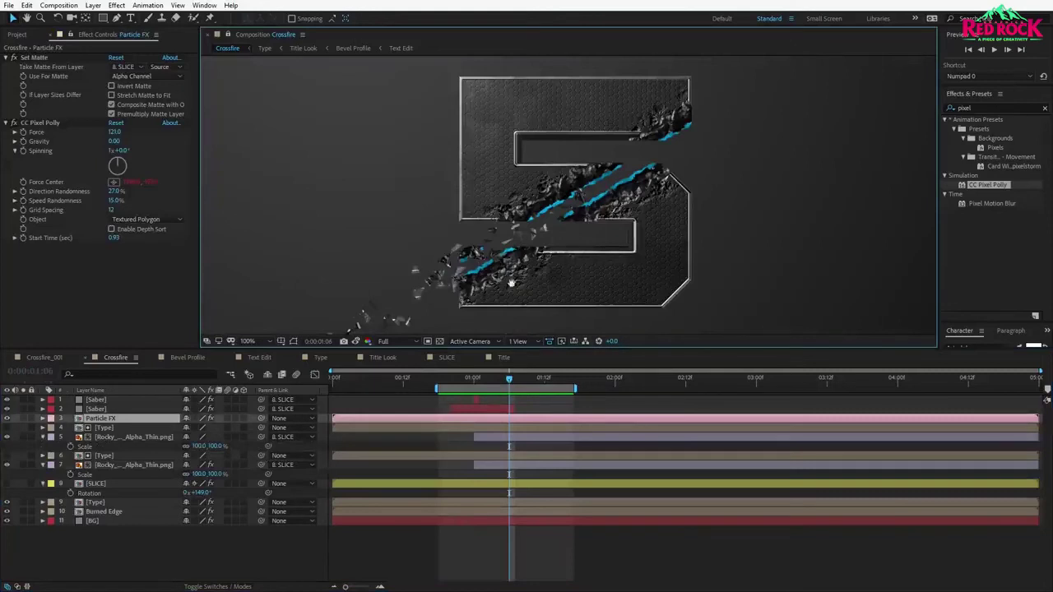
Set CC Pixel Polly's Grid Spacing to 26 on the Particle FX layer.
{"action": "left_click_drag", "start_coordinate": [425, 287], "coordinate": [468, 247]}
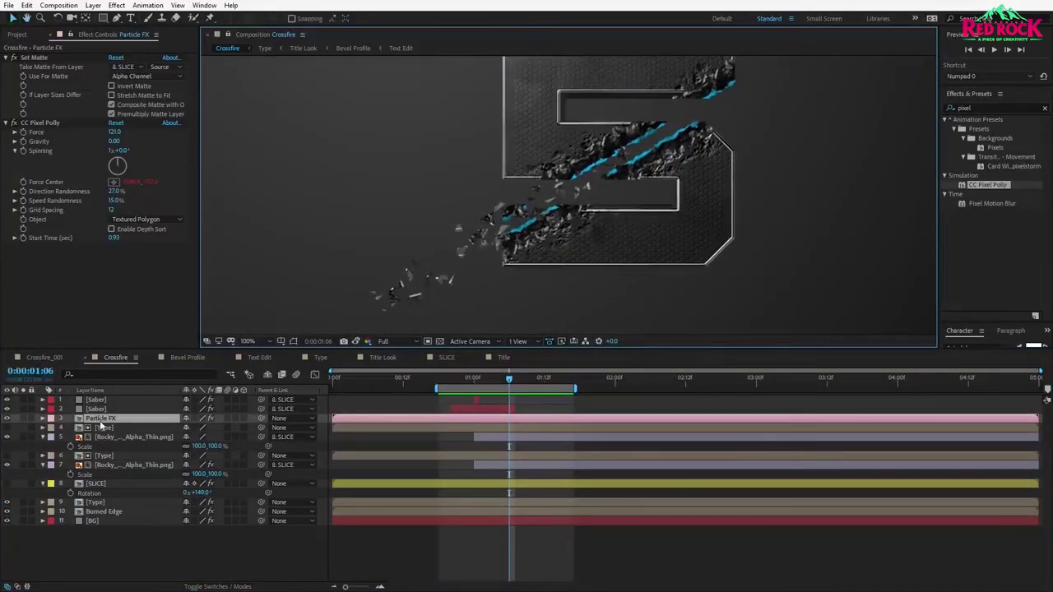
{"action": "left_click", "coordinate": [99, 418]}
{"action": "key", "text": "space"}
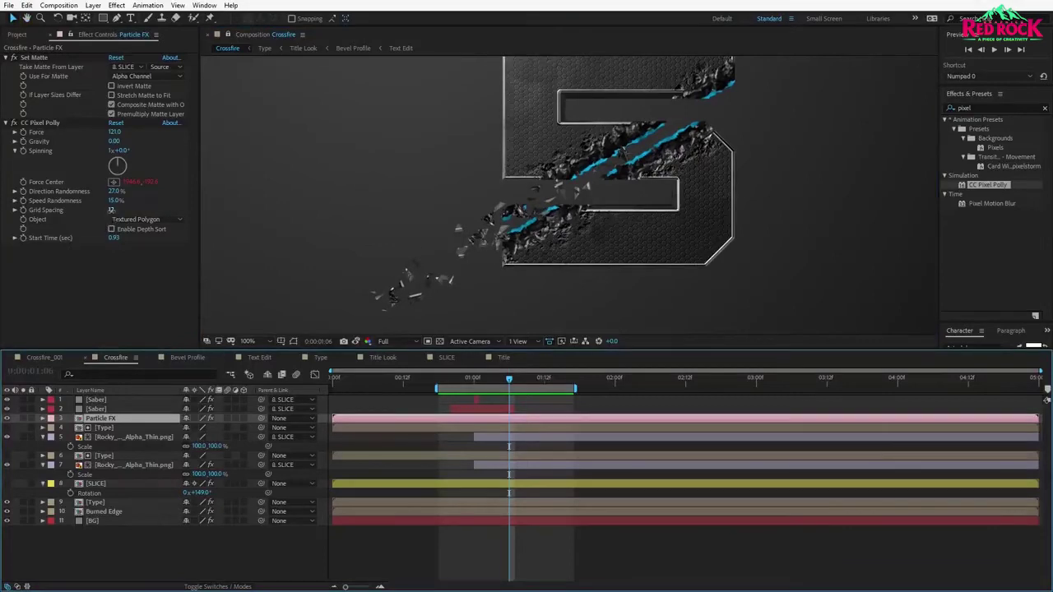
{"action": "left_click_drag", "start_coordinate": [111, 210], "coordinate": [119, 210]}
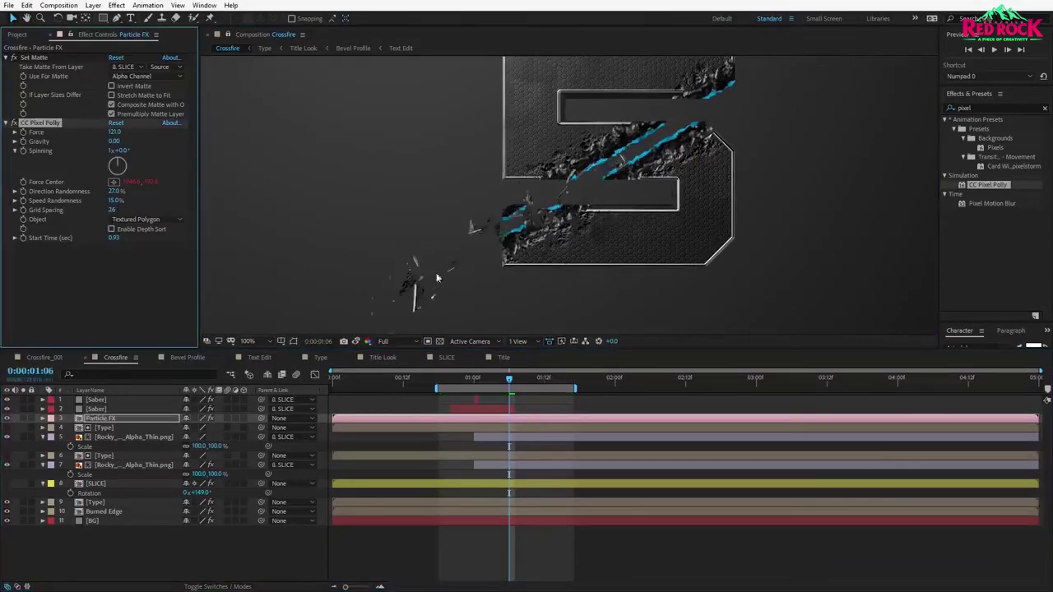
Create a new composition-sized solid named Holes directly above the Particle FX layer.
{"action": "left_click", "coordinate": [93, 5]}
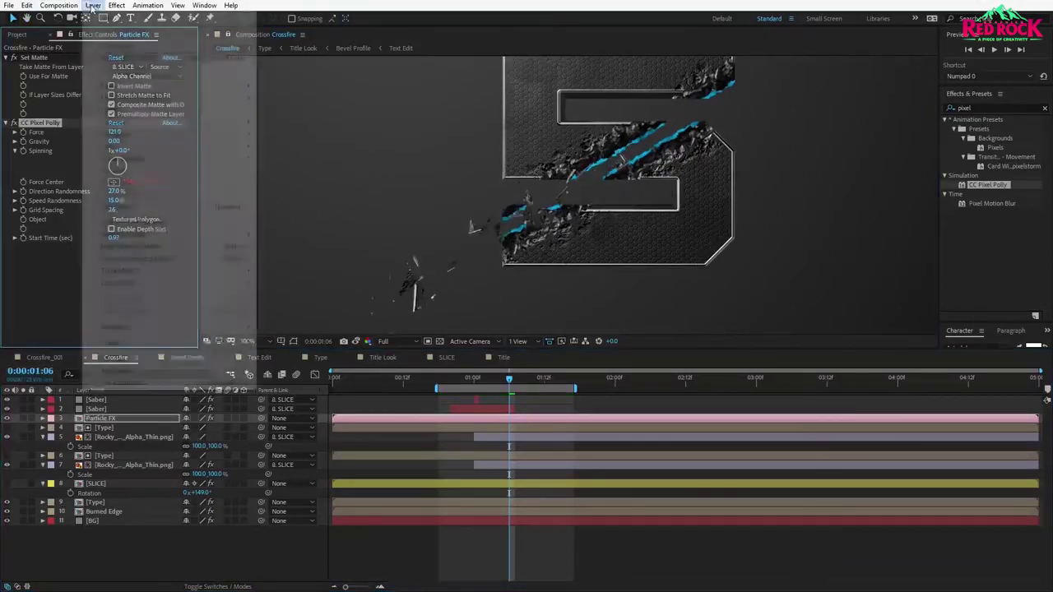
{"action": "mouse_move", "coordinate": [111, 17]}
{"action": "left_click", "coordinate": [284, 28]}
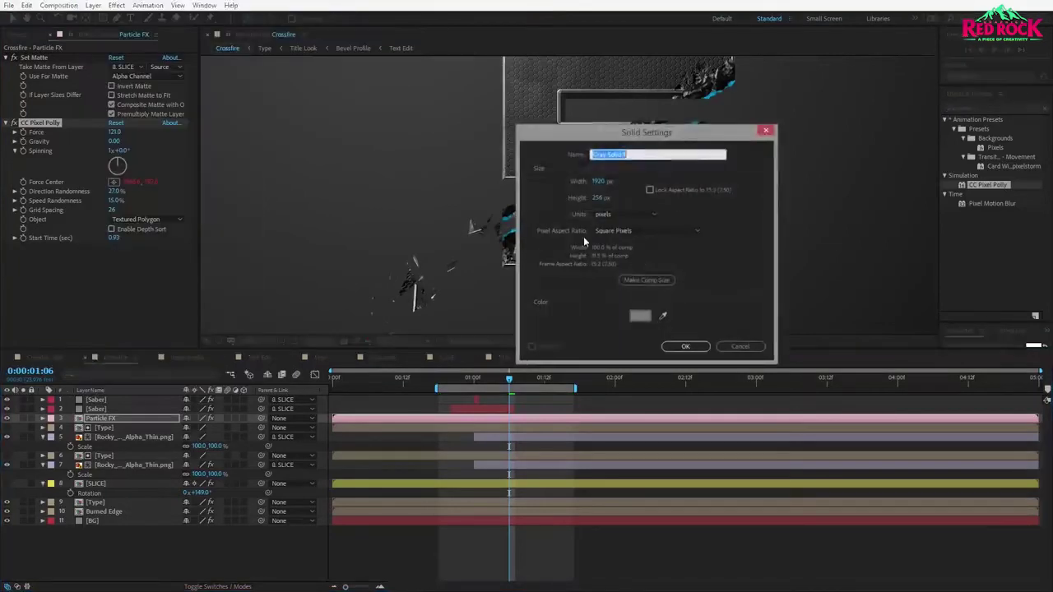
{"action": "left_click", "coordinate": [646, 281]}
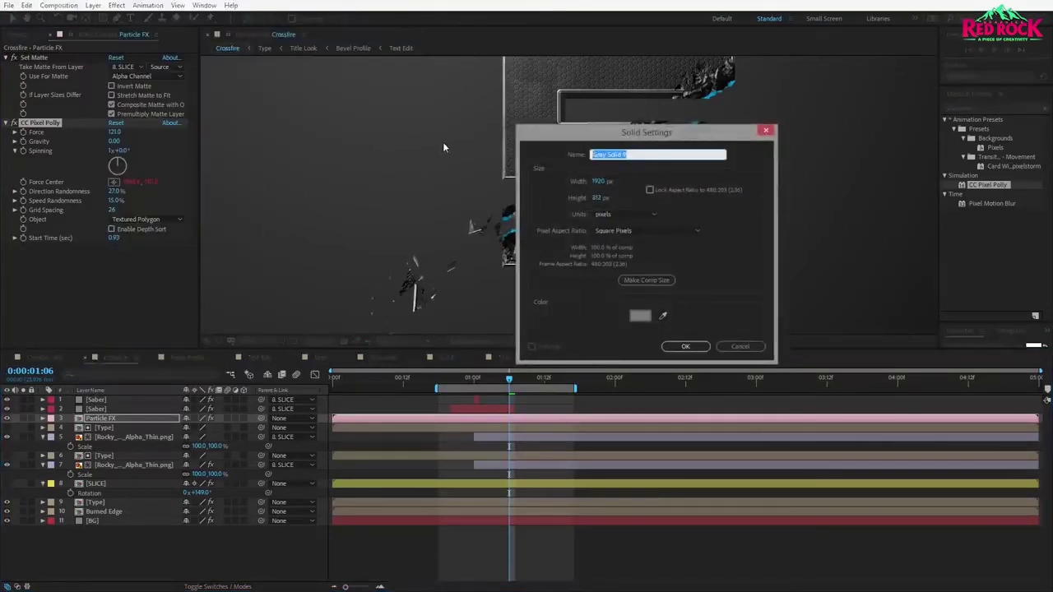
{"action": "type", "text": "Holes"}
{"action": "left_click", "coordinate": [686, 347]}
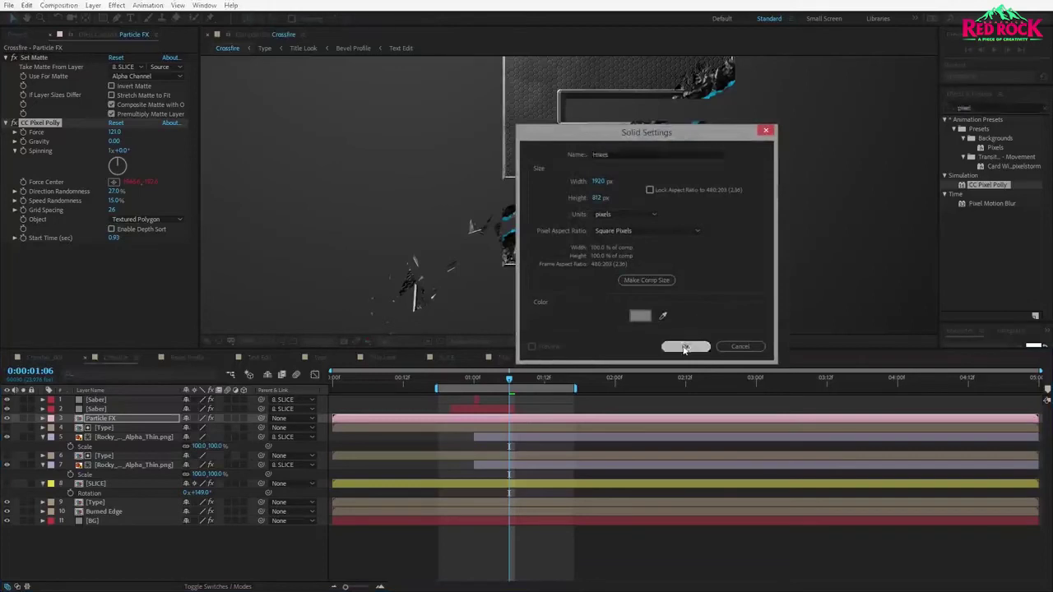
Find the Fractal Noise effect and apply it to the Holes layer.
{"action": "left_click_drag", "start_coordinate": [979, 109], "coordinate": [909, 112]}
{"action": "type", "text": "fract"}
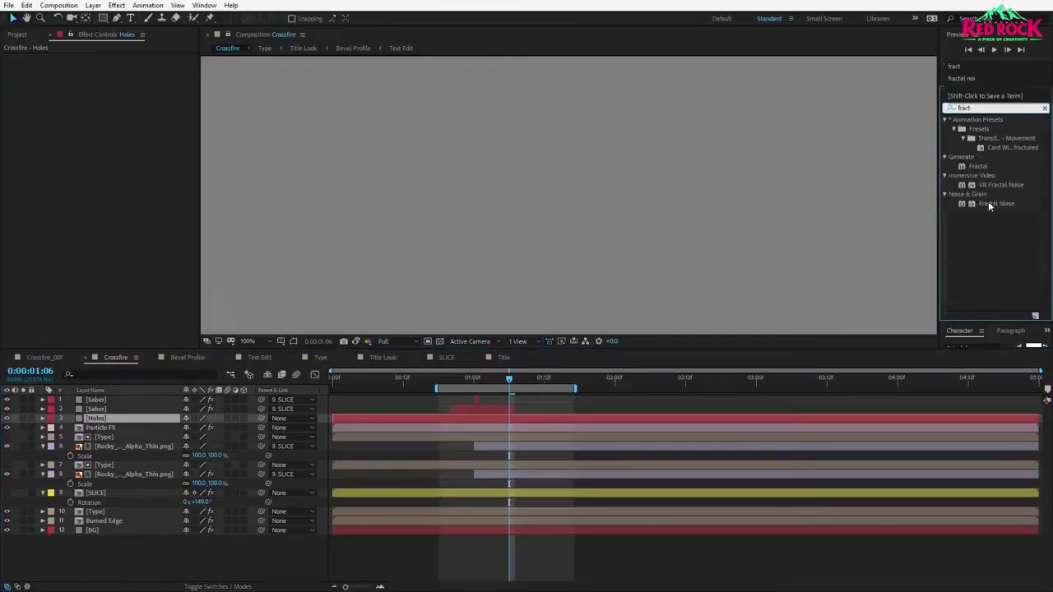
{"action": "left_click_drag", "start_coordinate": [988, 206], "coordinate": [109, 422]}
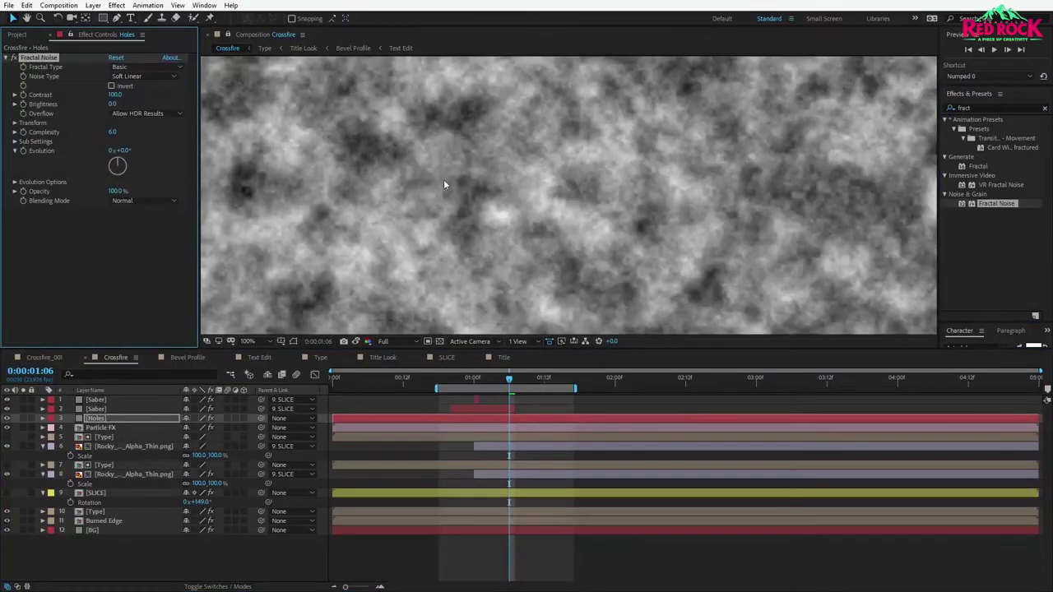
Set the Holes layer's Fractal Noise to Scale 5, Contrast 1737 and Complexity 3.
{"action": "left_click", "coordinate": [15, 124]}
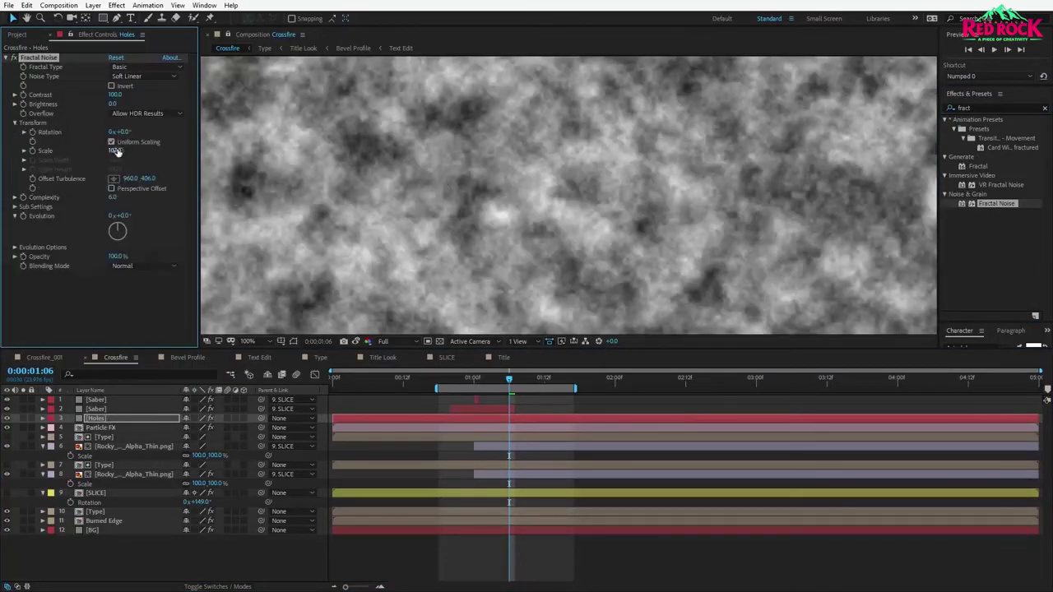
{"action": "left_click_drag", "start_coordinate": [113, 151], "coordinate": [60, 156]}
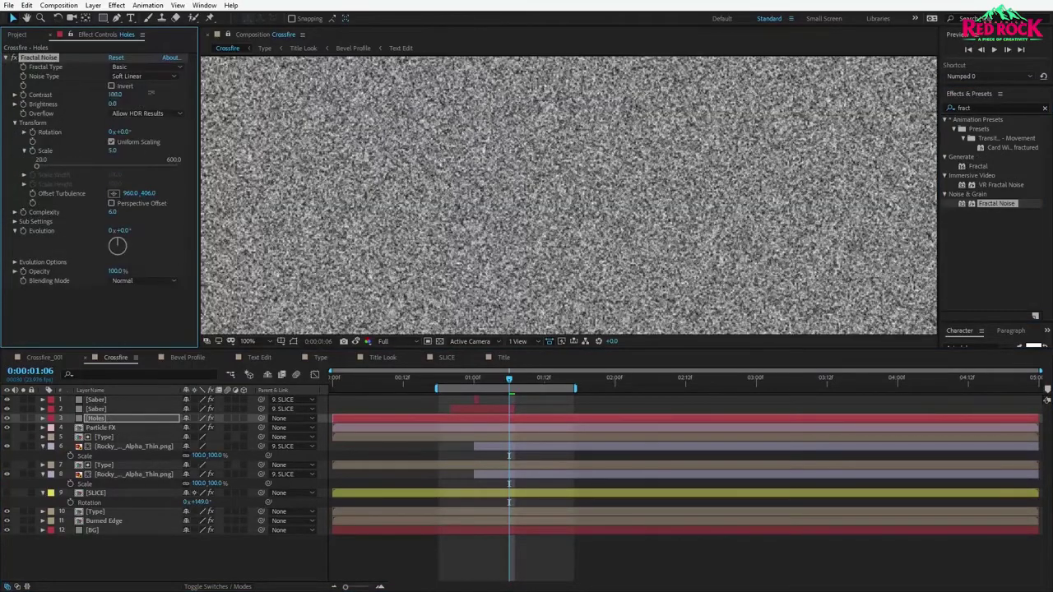
{"action": "left_click_drag", "start_coordinate": [115, 95], "coordinate": [140, 94]}
{"action": "key", "text": "period"}
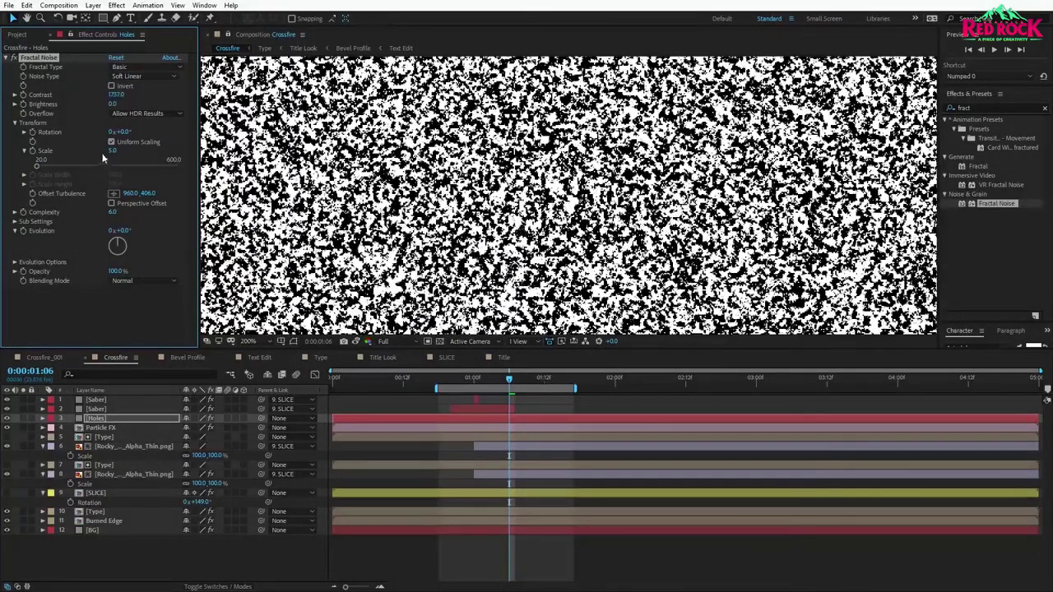
{"action": "left_click", "coordinate": [113, 212]}
{"action": "type", "text": "3"}
{"action": "key", "text": "Return"}
{"action": "key", "text": "comma"}
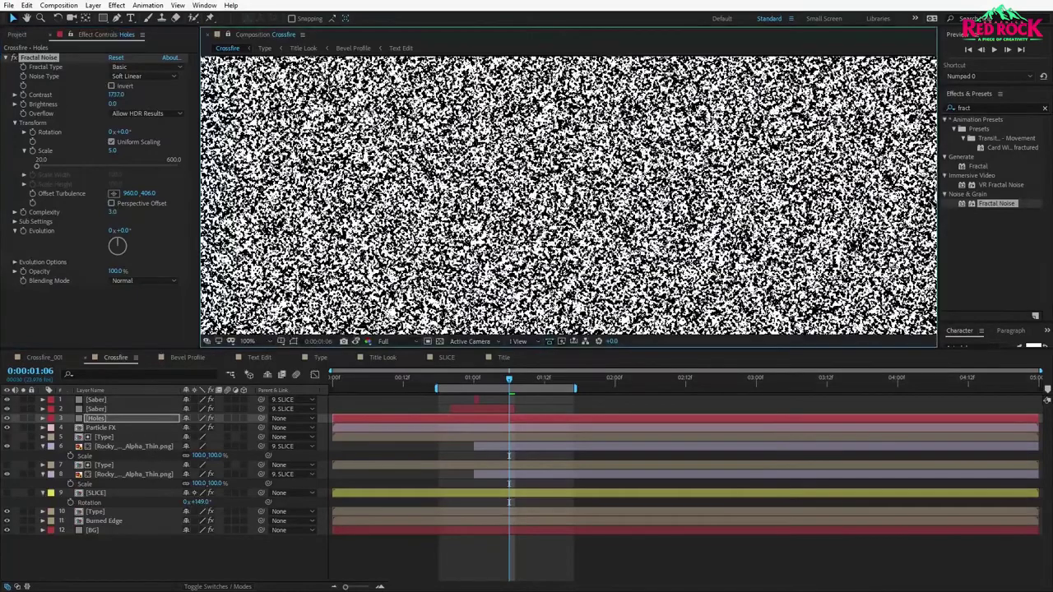
Pre-compose the Holes layer as Holes Map with all attributes moved into it, and place it hidden beneath the BG layer.
{"action": "left_click", "coordinate": [93, 5]}
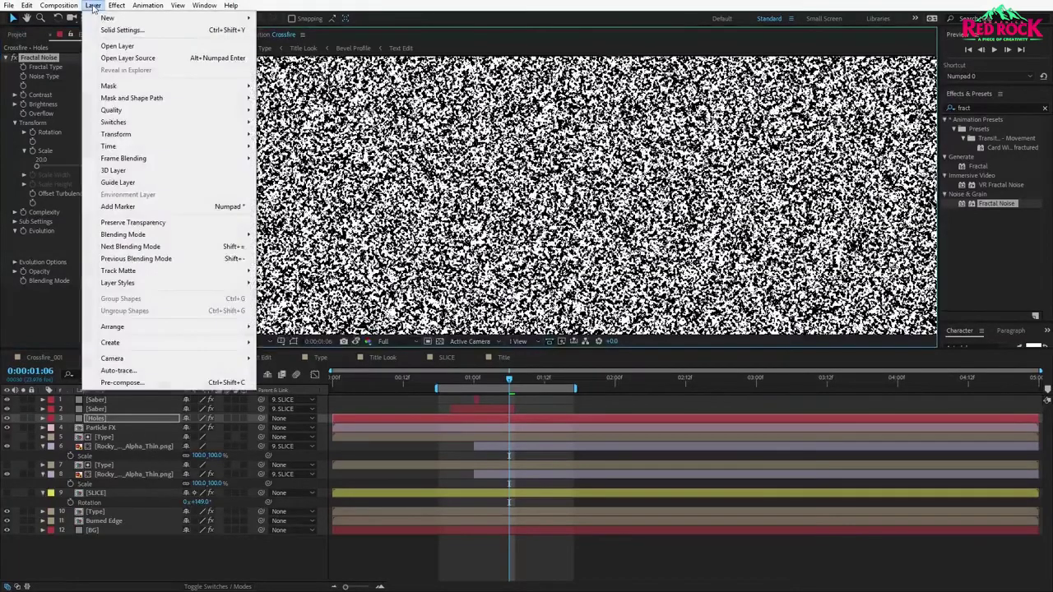
{"action": "left_click", "coordinate": [123, 382]}
{"action": "left_click", "coordinate": [277, 132]}
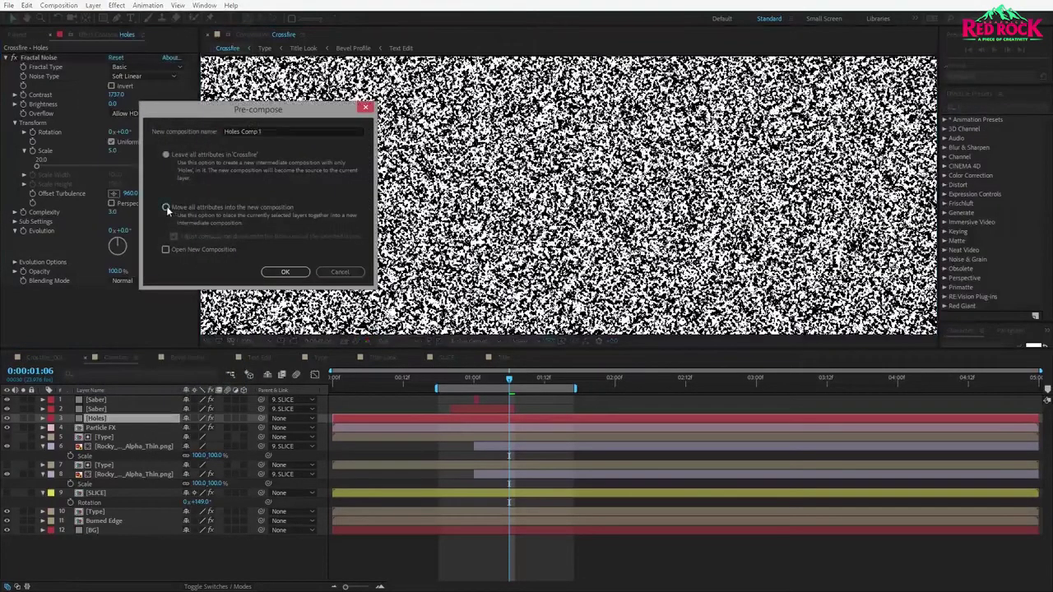
{"action": "left_click_drag", "start_coordinate": [277, 131], "coordinate": [125, 129]}
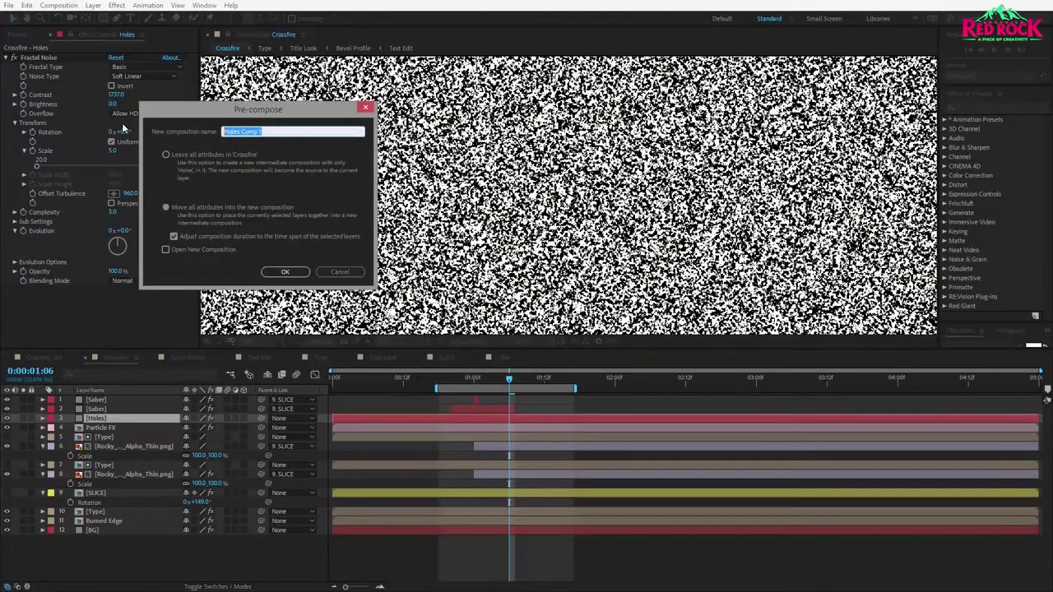
{"action": "type", "text": "Hole"}
{"action": "left_click", "coordinate": [283, 273]}
{"action": "left_click_drag", "start_coordinate": [100, 421], "coordinate": [80, 534]}
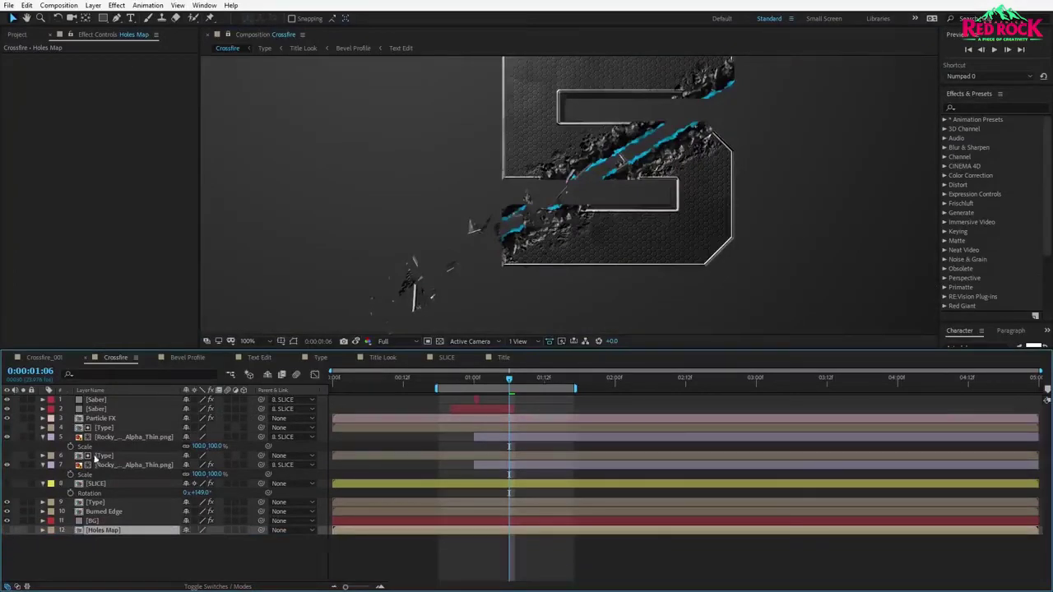
Find the Set Matte effect and add a second instance of it to the Particle FX layer.
{"action": "left_click", "coordinate": [100, 419]}
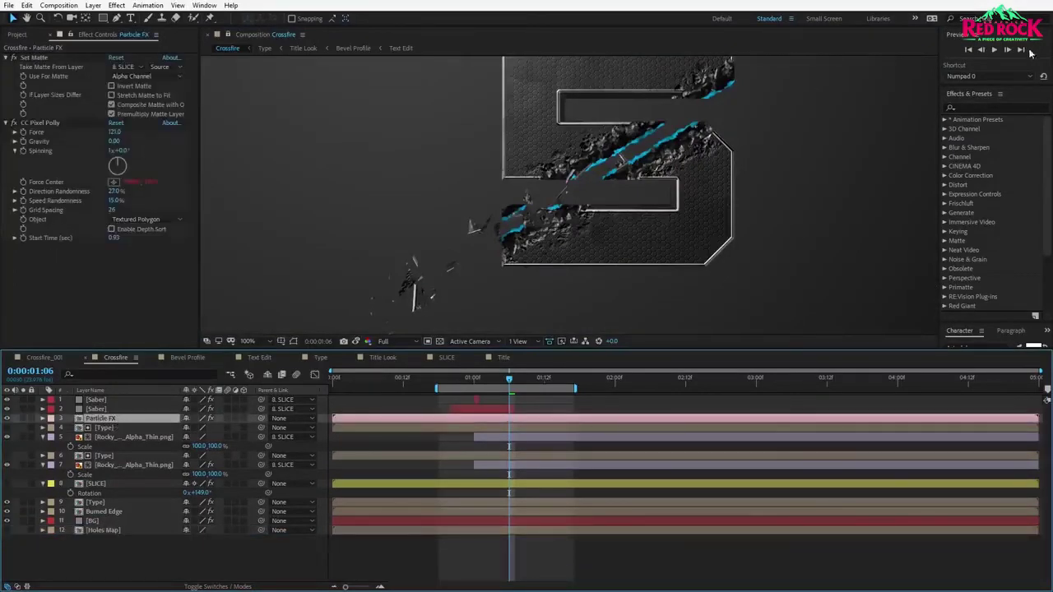
{"action": "left_click", "coordinate": [977, 109]}
{"action": "type", "text": "set"}
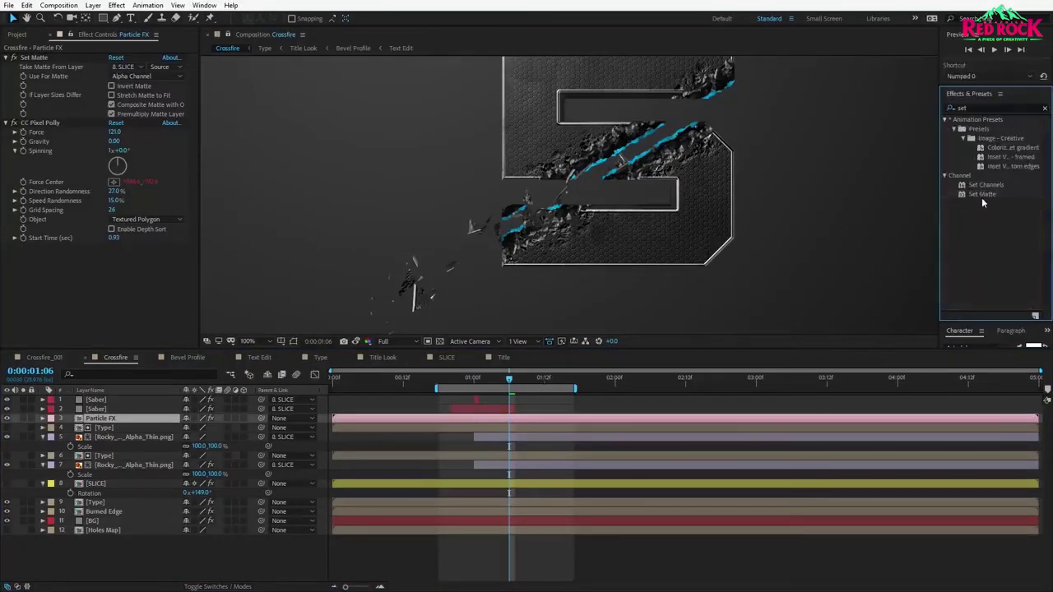
{"action": "left_click_drag", "start_coordinate": [981, 198], "coordinate": [89, 311]}
Make the second Set Matte use Holes Map's Luminance and place the effect above CC Pixel Polly.
{"action": "left_click", "coordinate": [127, 256]}
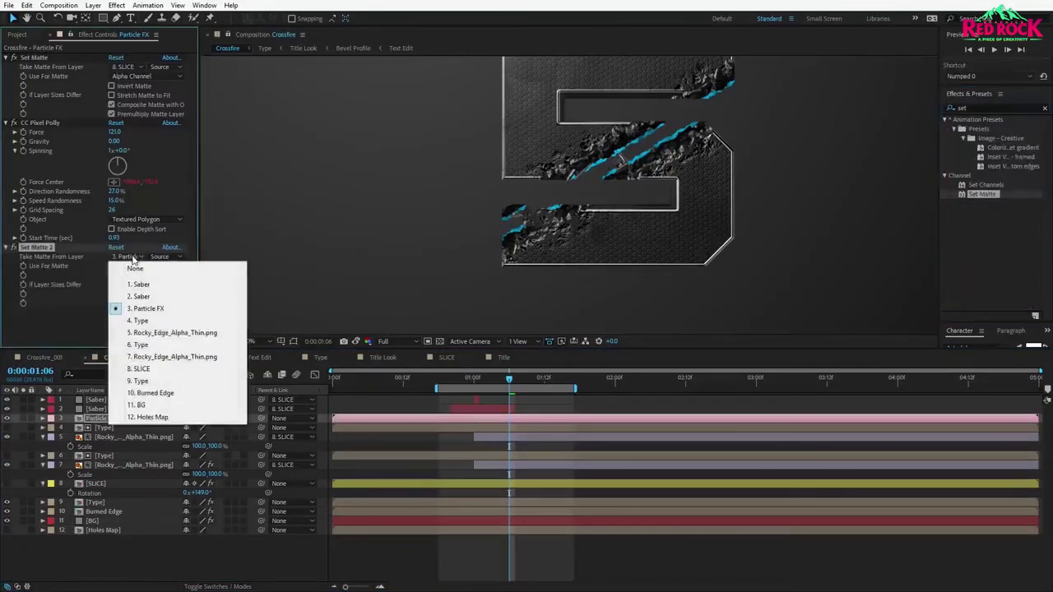
{"action": "left_click", "coordinate": [164, 417]}
{"action": "left_click", "coordinate": [136, 265]}
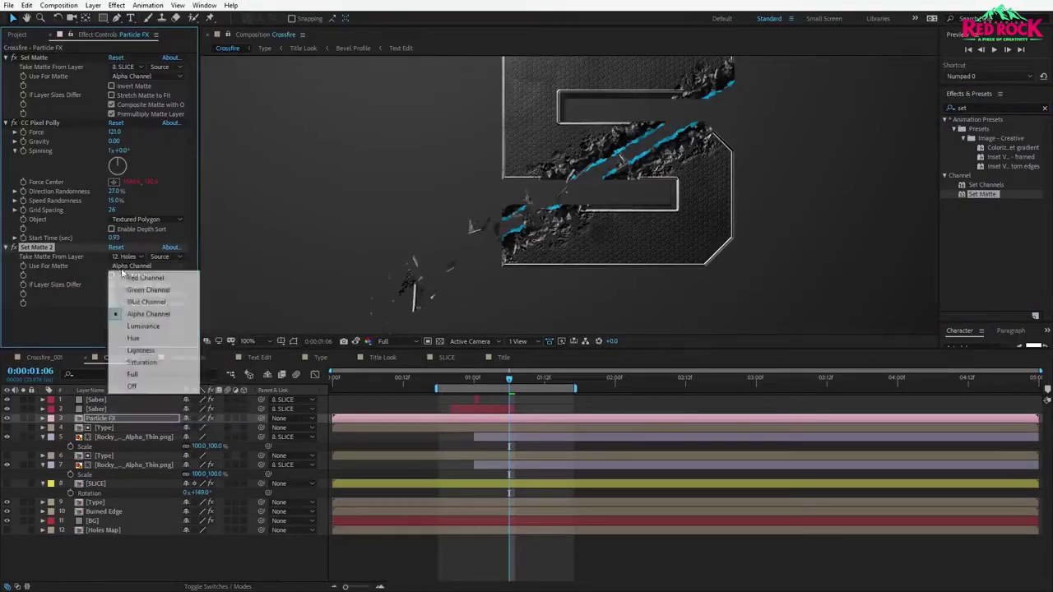
{"action": "left_click", "coordinate": [149, 326]}
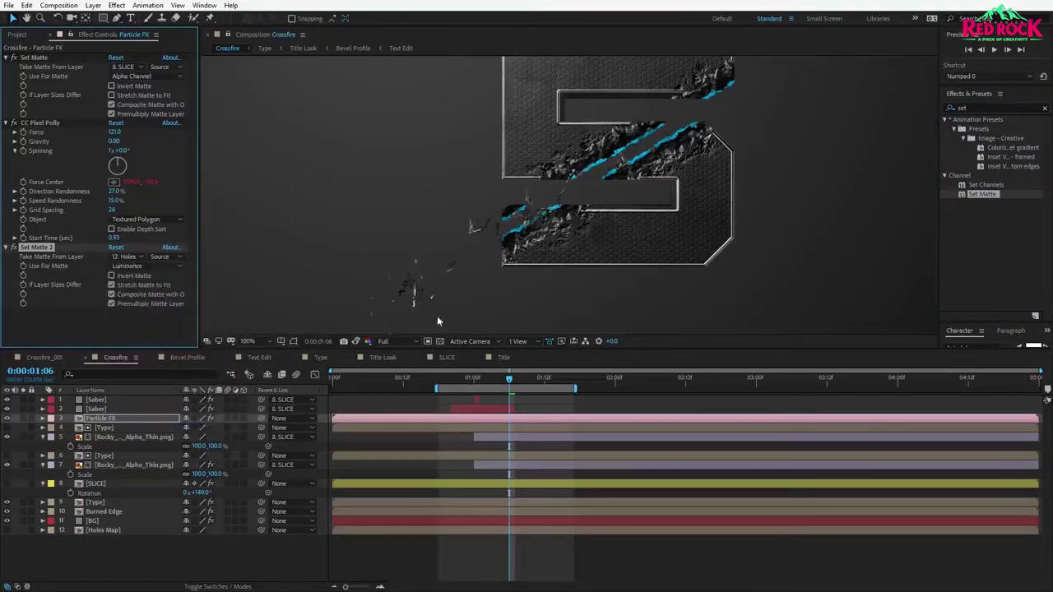
{"action": "left_click_drag", "start_coordinate": [43, 249], "coordinate": [37, 125]}
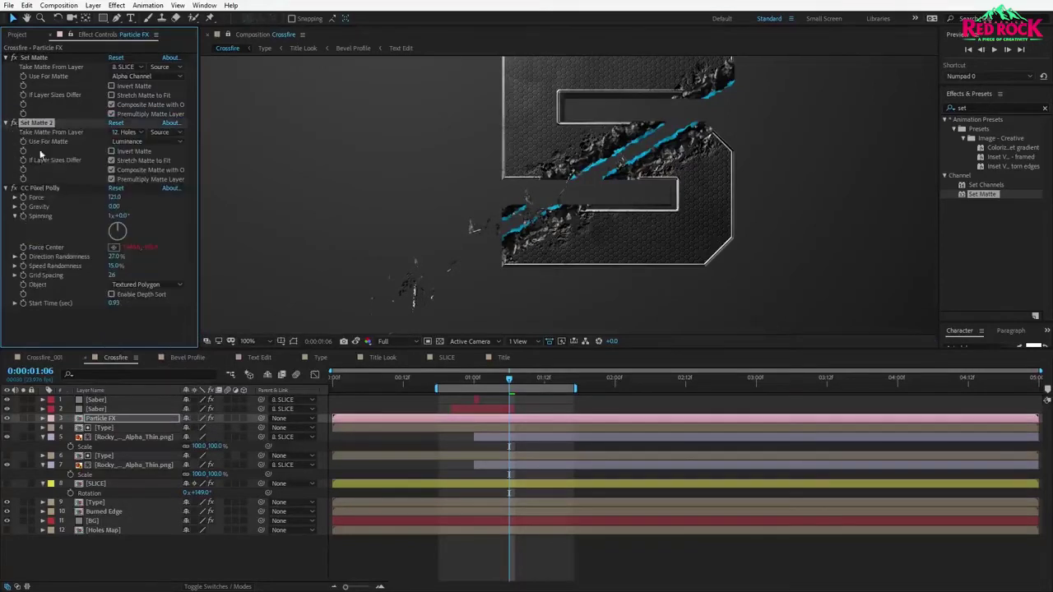
Solo the Particle FX layer and examine the holes in the debris at 0:00:01:00 against the transparency grid.
{"action": "key", "text": "space"}
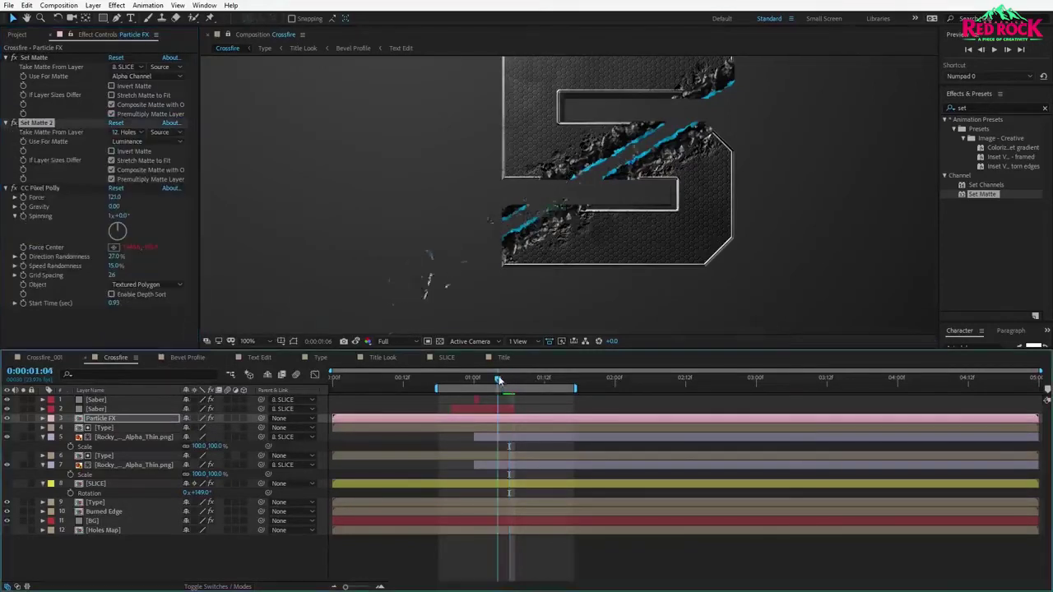
{"action": "left_click", "coordinate": [23, 420]}
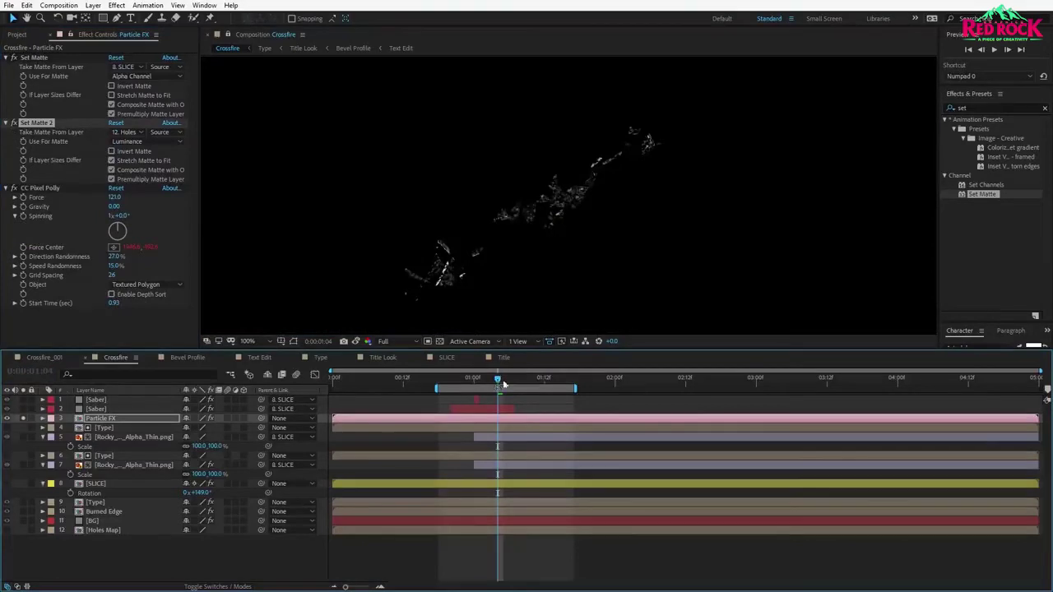
{"action": "left_click_drag", "start_coordinate": [498, 380], "coordinate": [473, 380]}
{"action": "left_click", "coordinate": [440, 341]}
{"action": "scroll", "coordinate": [615, 157], "scroll_direction": "up", "scroll_amount": 1}
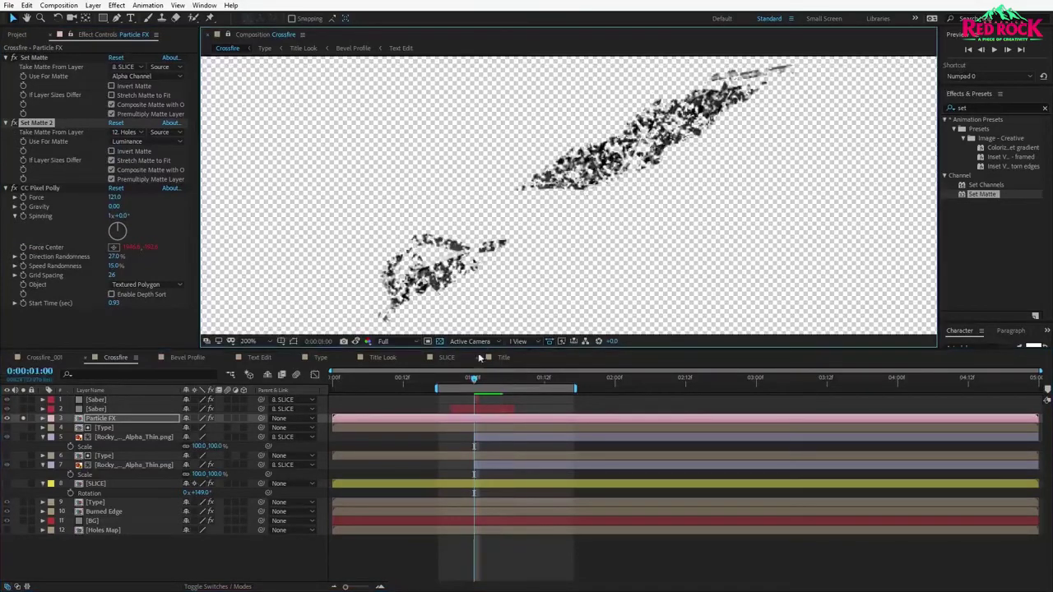
{"action": "left_click", "coordinate": [440, 342]}
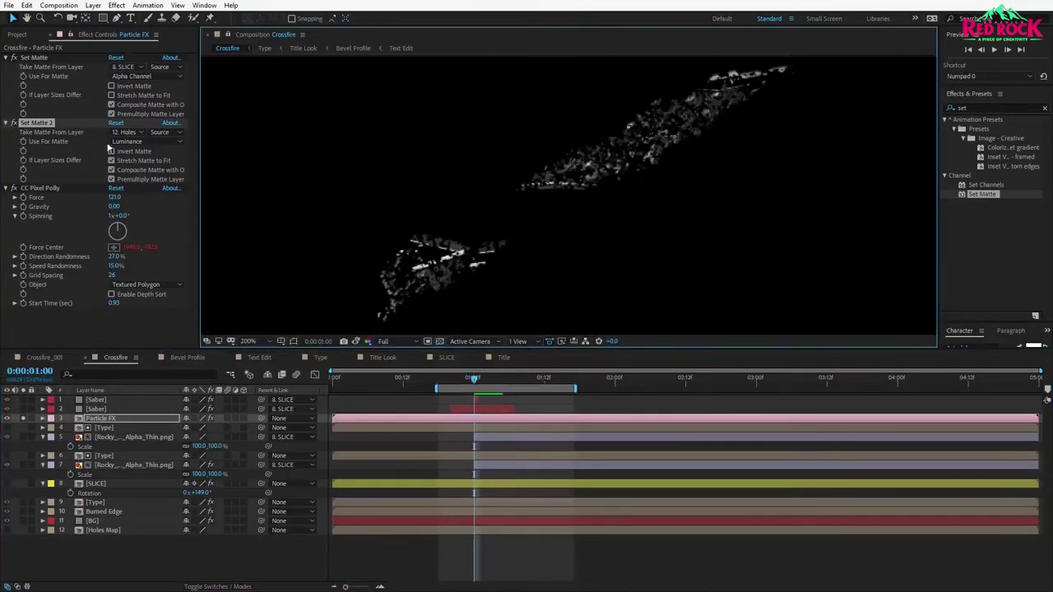
Invert the Holes Map matte on Particle FX, preview the soloed debris, and unsolo the layer.
{"action": "left_click", "coordinate": [112, 152]}
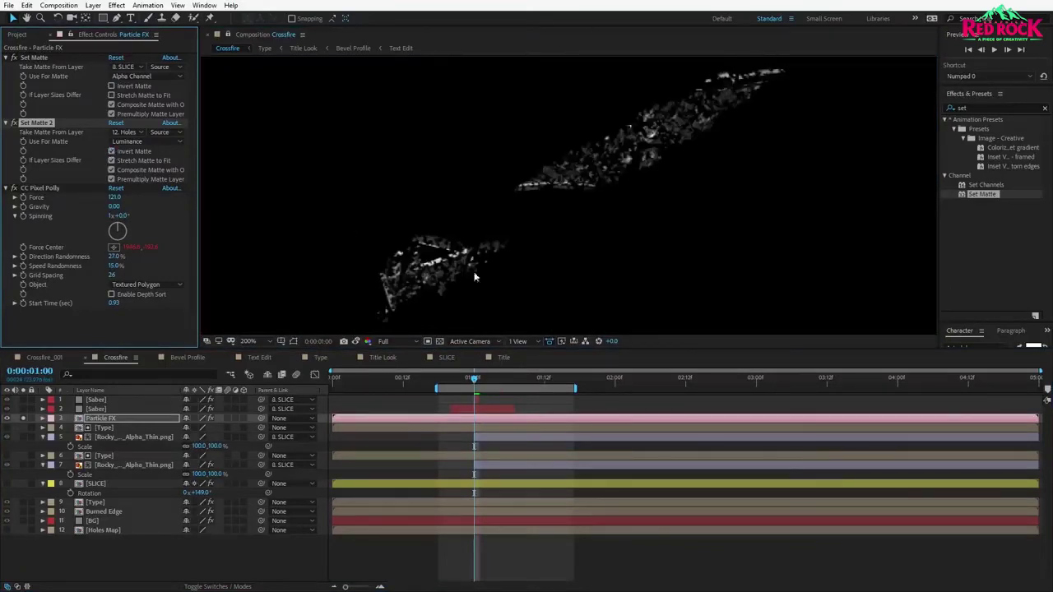
{"action": "key", "text": "space"}
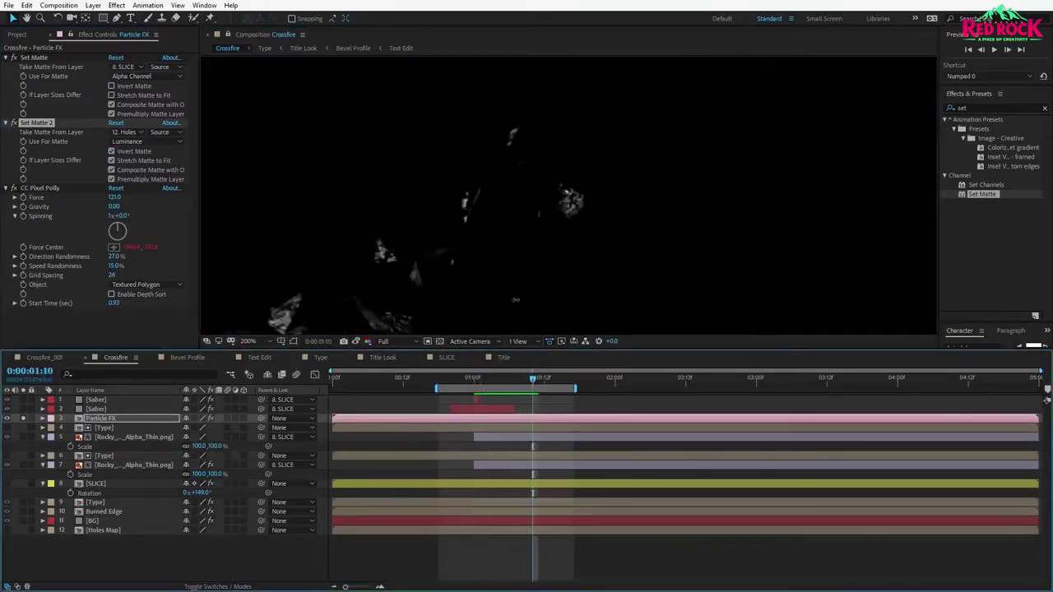
{"action": "scroll", "coordinate": [372, 286], "scroll_direction": "down", "scroll_amount": 1}
{"action": "left_click", "coordinate": [23, 418]}
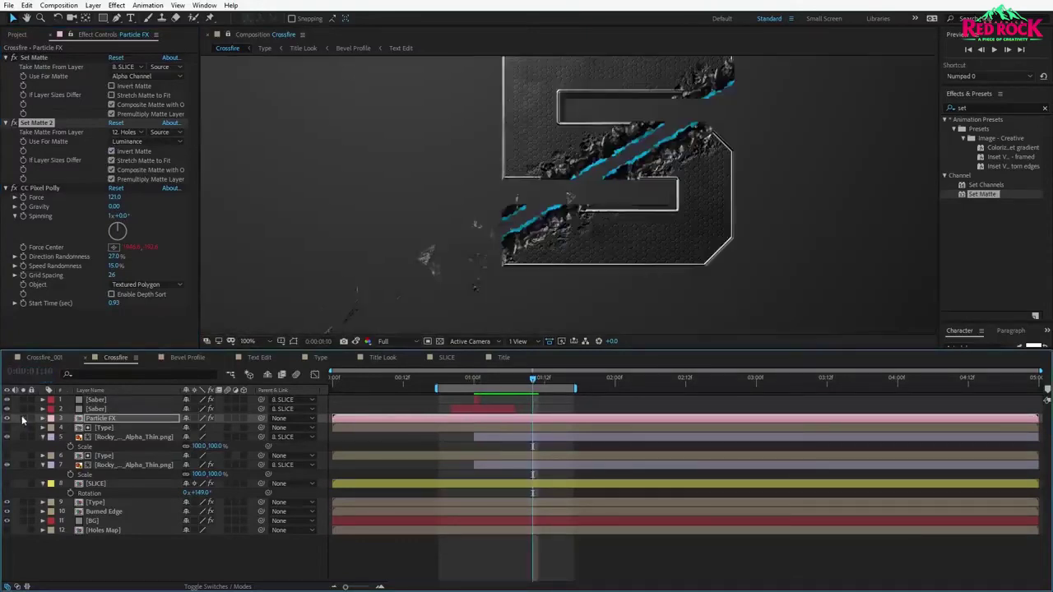
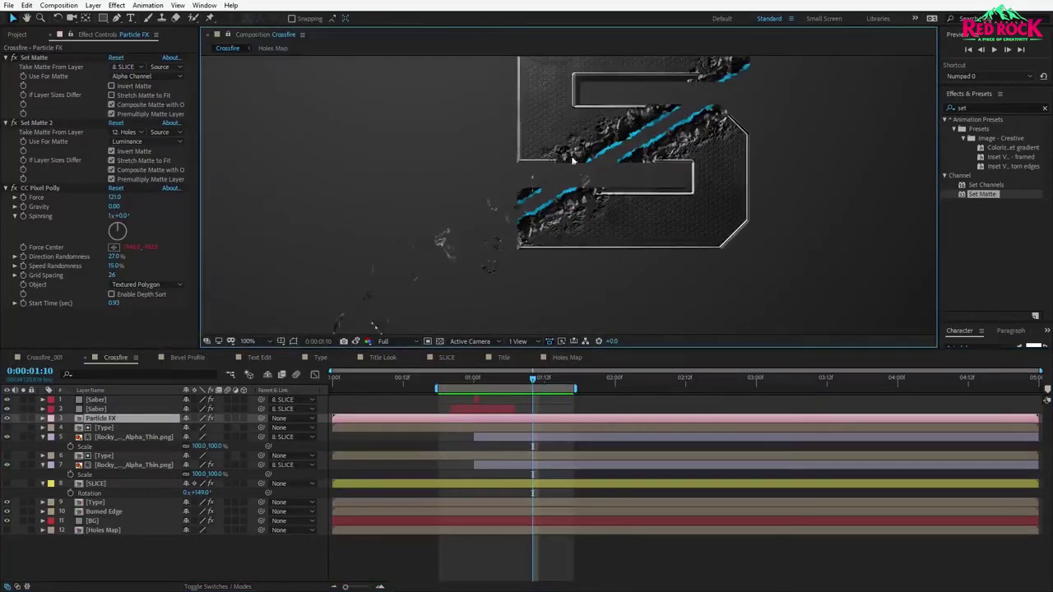
Set the SLICE layer's Rotation to 194° to check that the debris follows the cut direction.
{"action": "left_click_drag", "start_coordinate": [503, 242], "coordinate": [562, 232]}
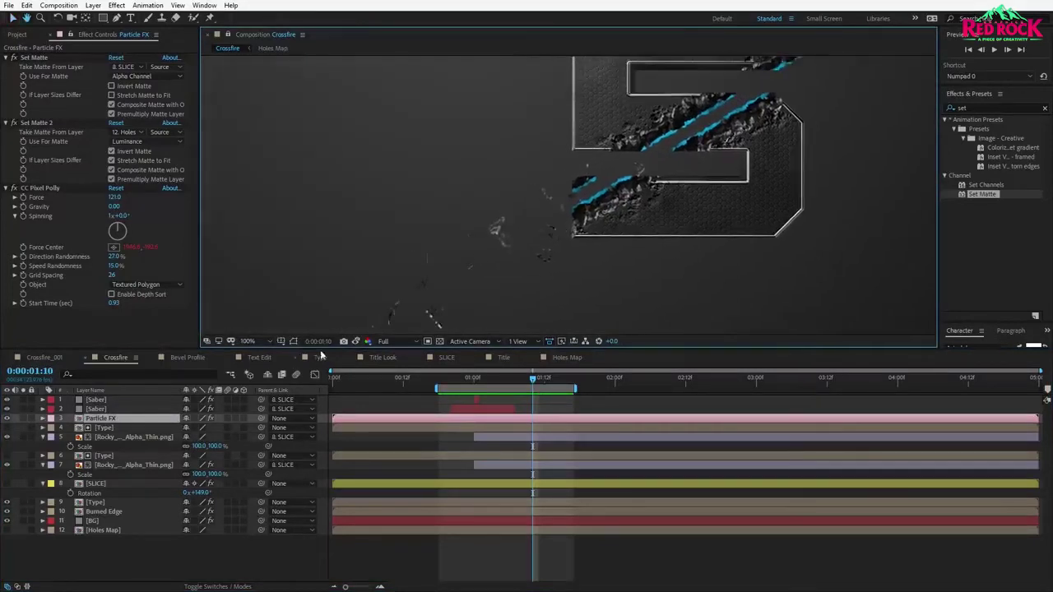
{"action": "left_click", "coordinate": [96, 493]}
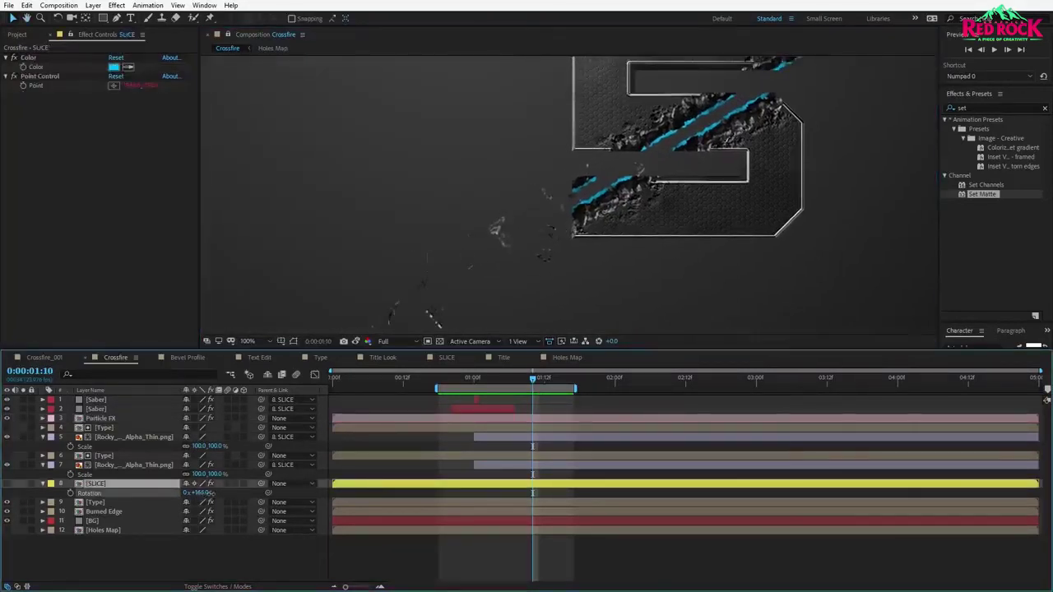
{"action": "left_click_drag", "start_coordinate": [211, 493], "coordinate": [228, 498]}
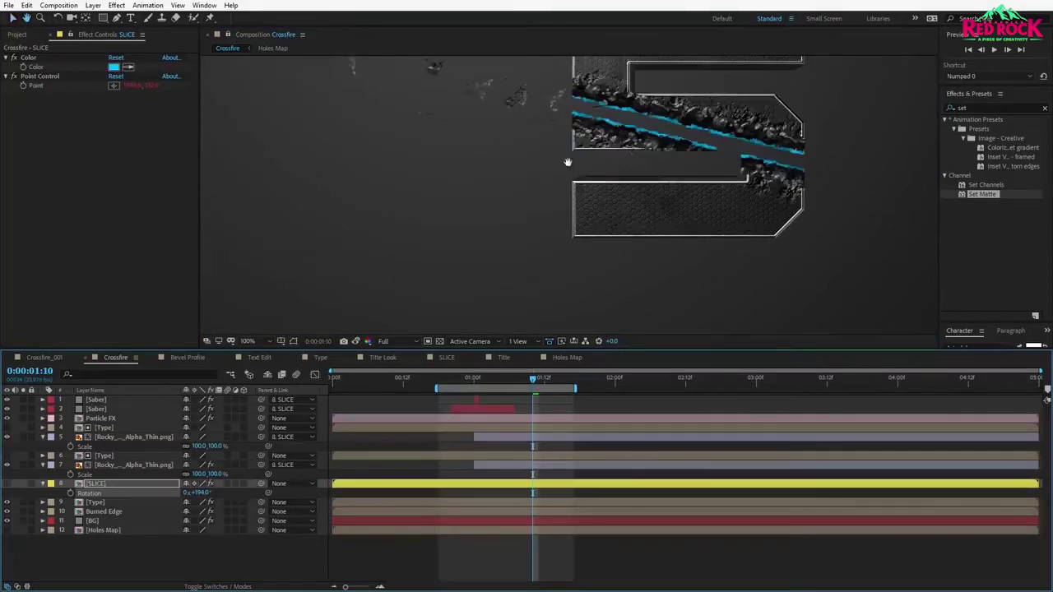
{"action": "left_click_drag", "start_coordinate": [568, 162], "coordinate": [545, 211]}
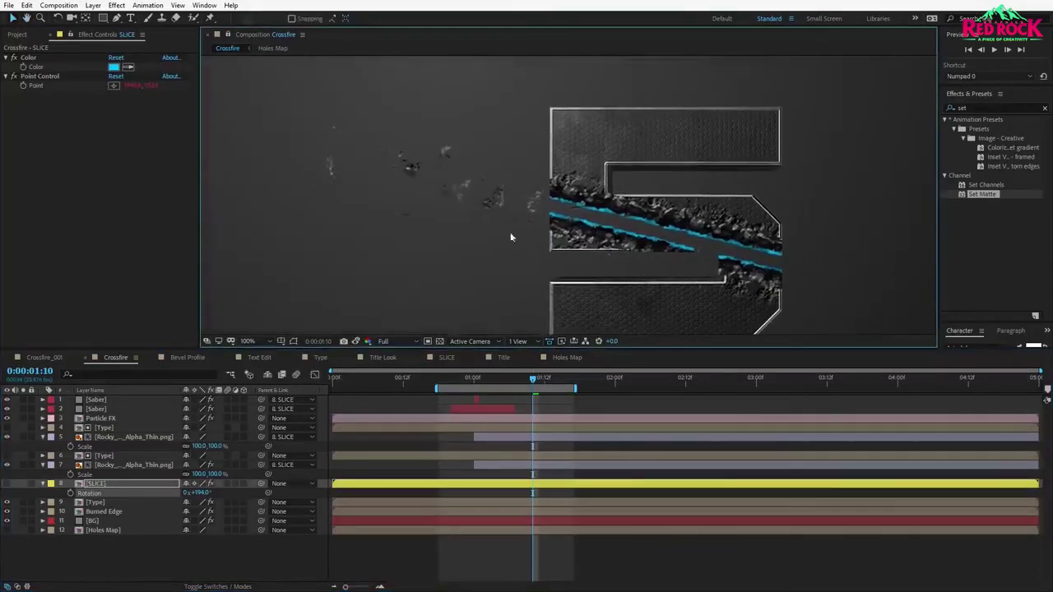
Set CC Pixel Polly's Speed Randomness to 100% and Direction Randomness to 43% on the Particle FX layer.
{"action": "left_click", "coordinate": [100, 419]}
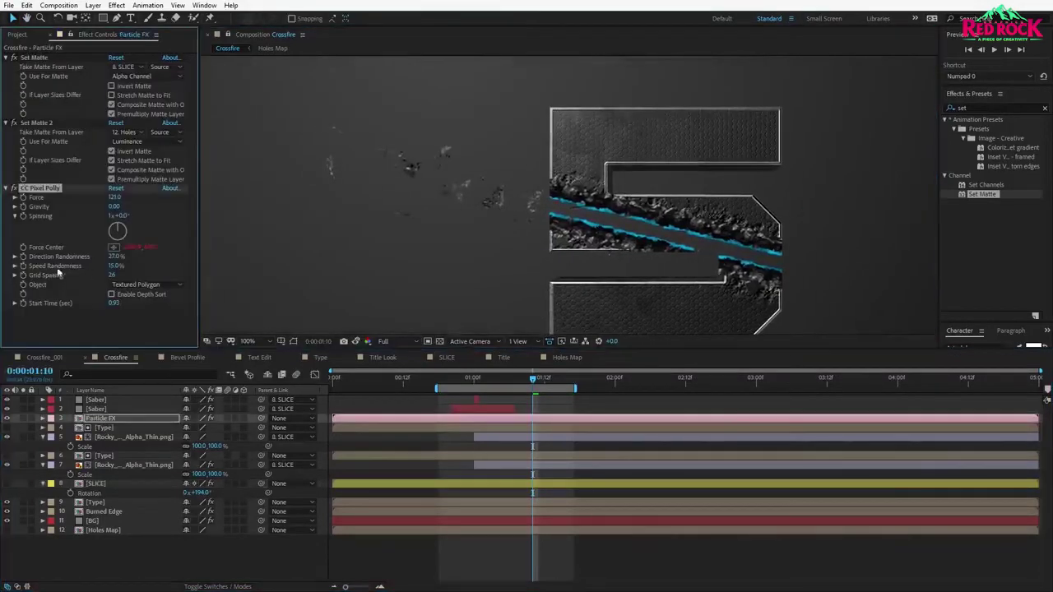
{"action": "left_click_drag", "start_coordinate": [114, 266], "coordinate": [183, 266]}
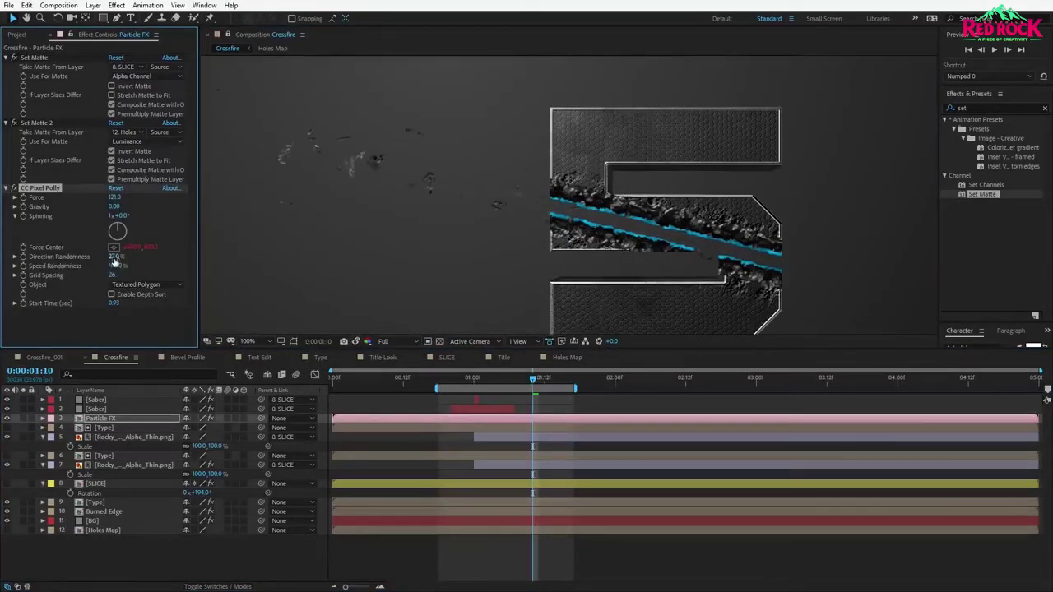
{"action": "left_click_drag", "start_coordinate": [114, 256], "coordinate": [141, 262]}
{"action": "left_click_drag", "start_coordinate": [492, 386], "coordinate": [484, 386]}
{"action": "left_click_drag", "start_coordinate": [479, 380], "coordinate": [527, 382]}
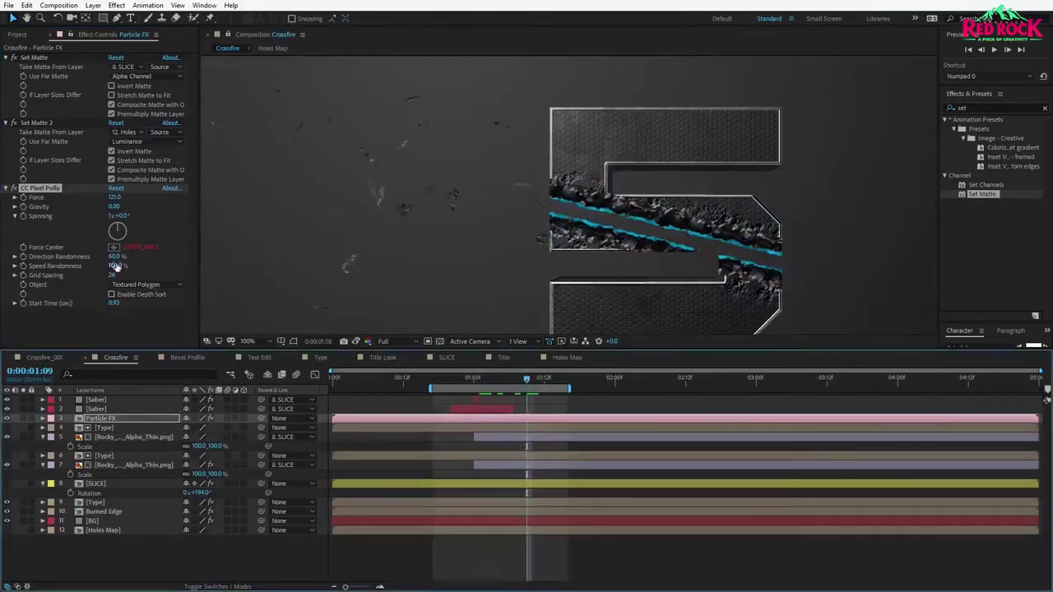
{"action": "left_click_drag", "start_coordinate": [113, 258], "coordinate": [107, 268]}
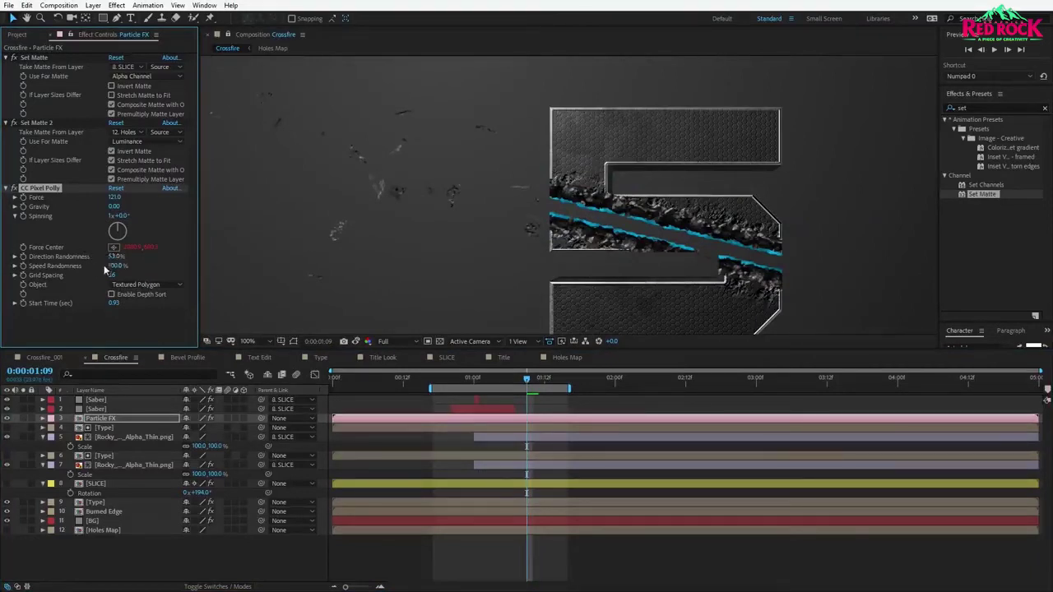
Duplicate the Particle FX layer, set the copy's CC Pixel Polly Grid Spacing to 15 and Force to 35, and preview the debris.
{"action": "left_click", "coordinate": [102, 420]}
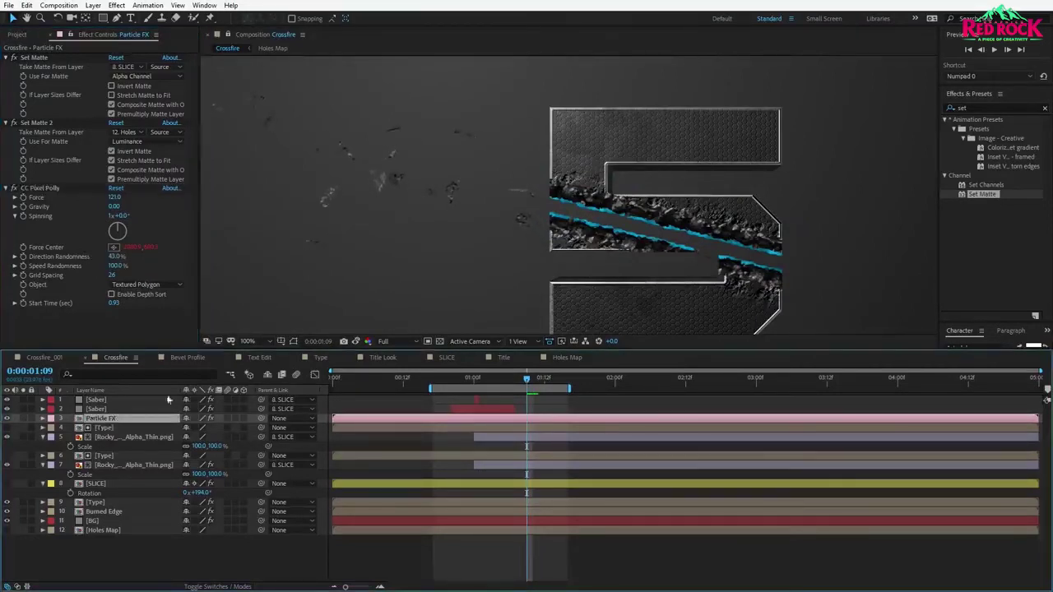
{"action": "key", "text": "ctrl+d"}
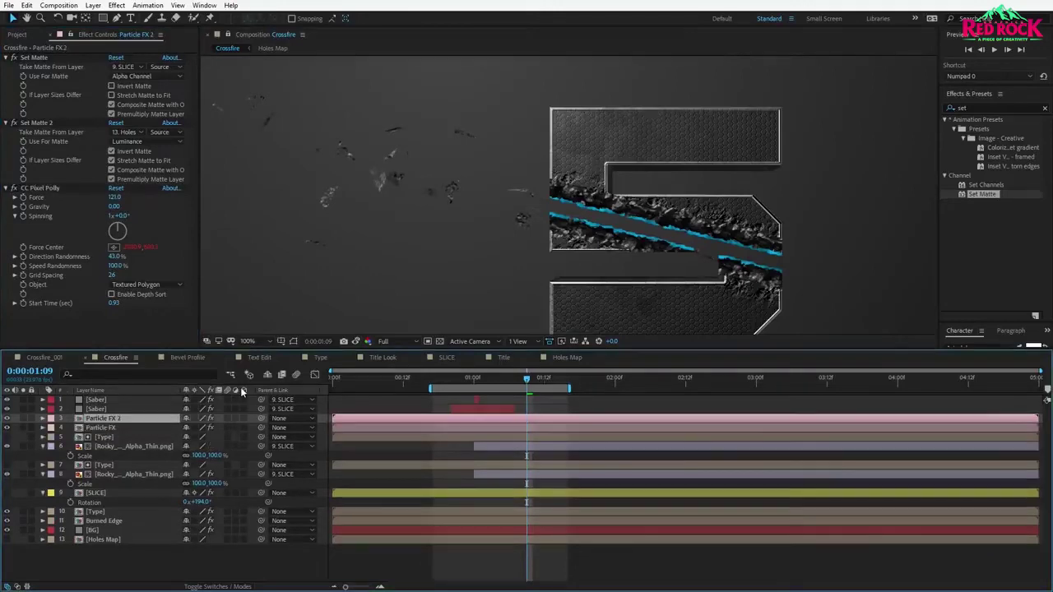
{"action": "left_click", "coordinate": [111, 276]}
{"action": "type", "text": "15"}
{"action": "key", "text": "Return"}
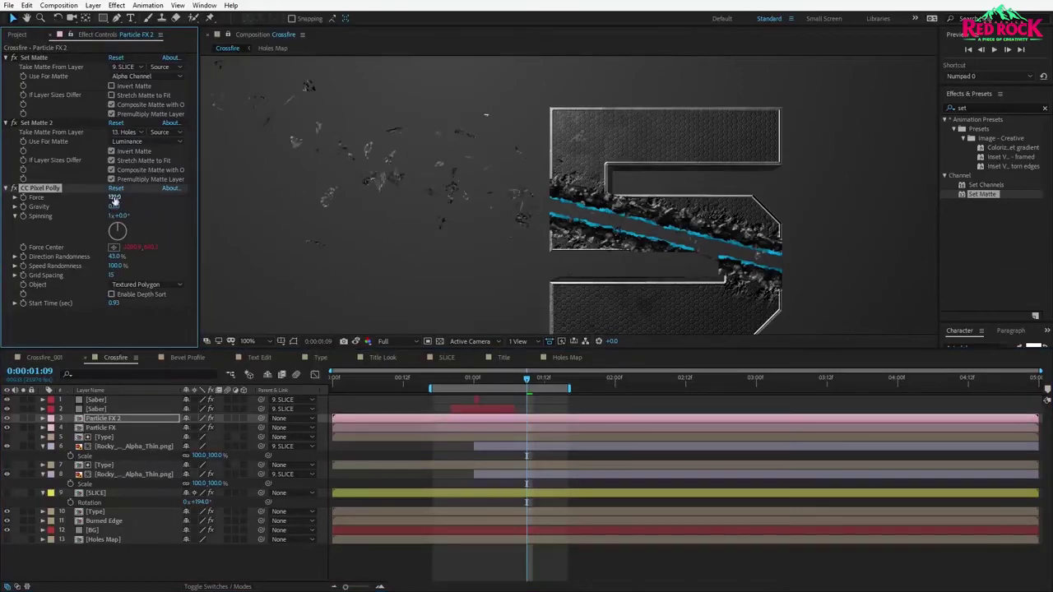
{"action": "left_click_drag", "start_coordinate": [114, 198], "coordinate": [80, 209]}
{"action": "key", "text": "KP_0"}
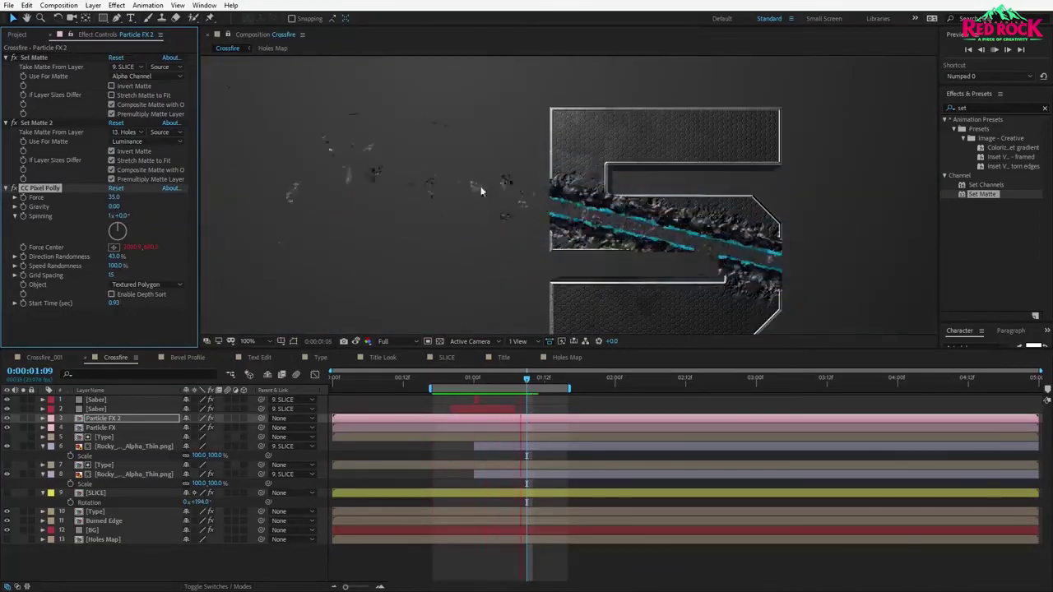
Set the duplicated particle layer's Grid Spacing to 8 and preview the finer debris.
{"action": "left_click", "coordinate": [113, 276]}
{"action": "type", "text": "8"}
{"action": "key", "text": "Return"}
{"action": "key", "text": "KP_0"}
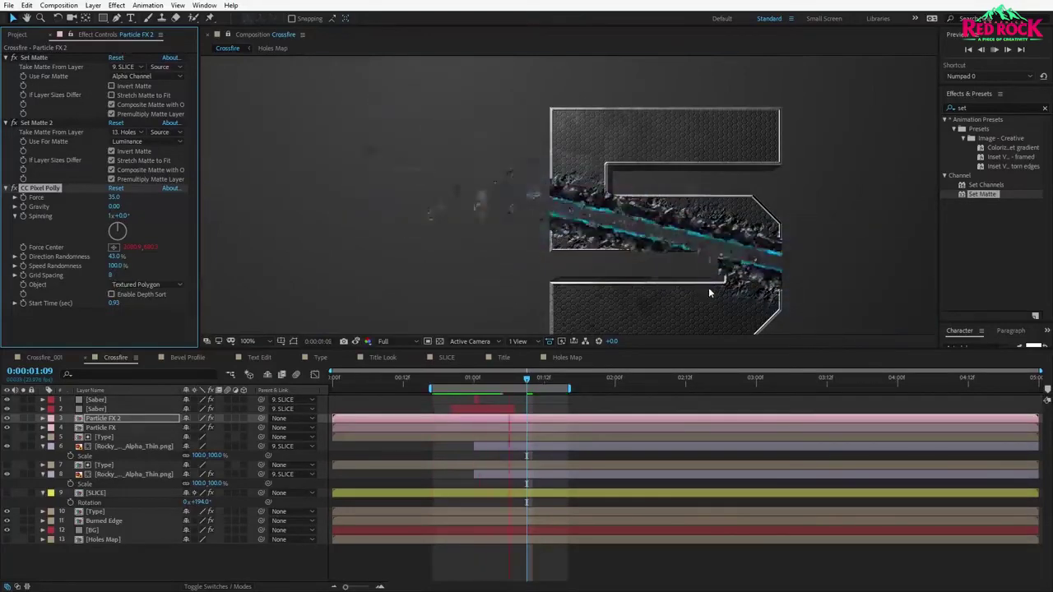
{"action": "key", "text": "space"}
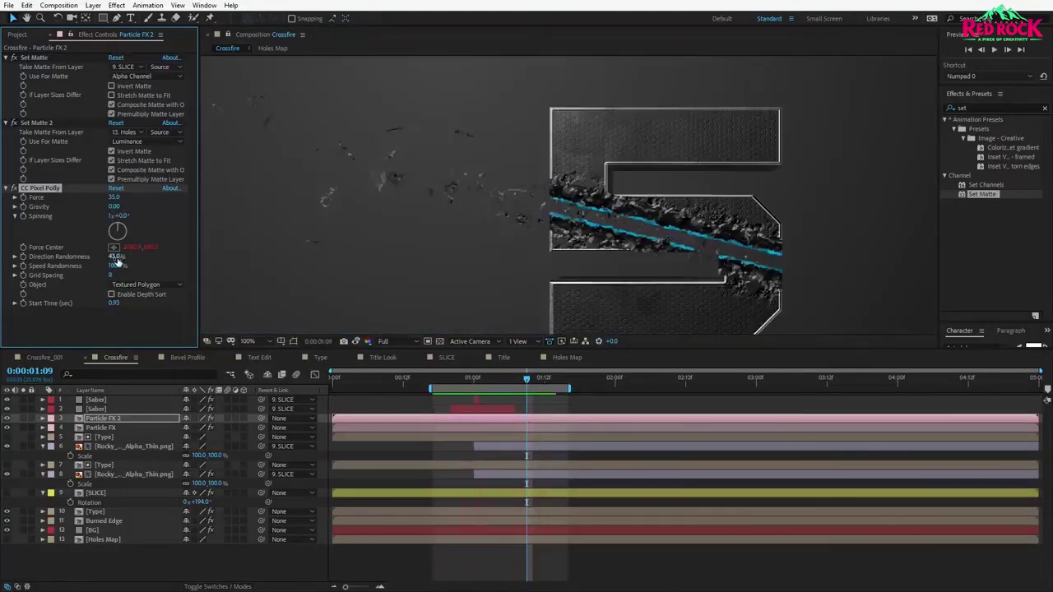
Set the duplicated particle layer's Force to 17 and Grid Spacing to 3, and turn off Invert Matte in its second Set Matte.
{"action": "left_click_drag", "start_coordinate": [113, 200], "coordinate": [109, 200]}
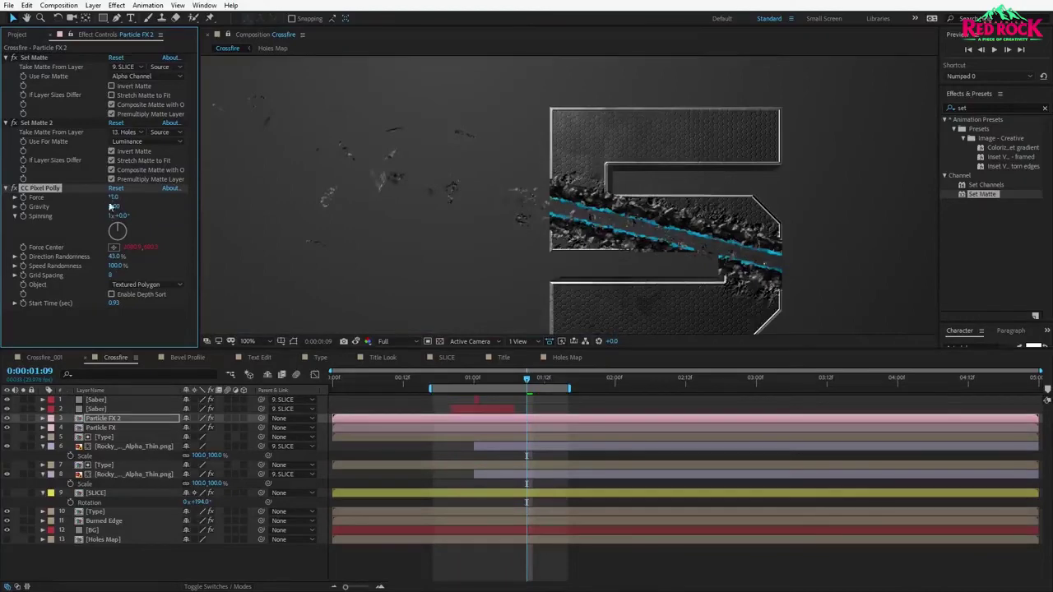
{"action": "key", "text": "KP_0"}
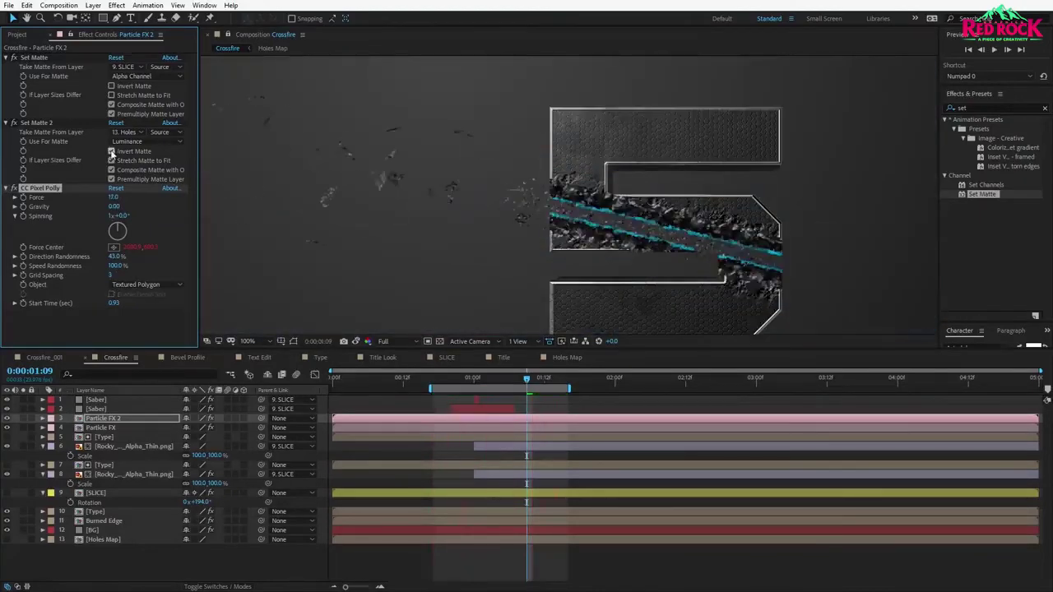
{"action": "left_click", "coordinate": [111, 151]}
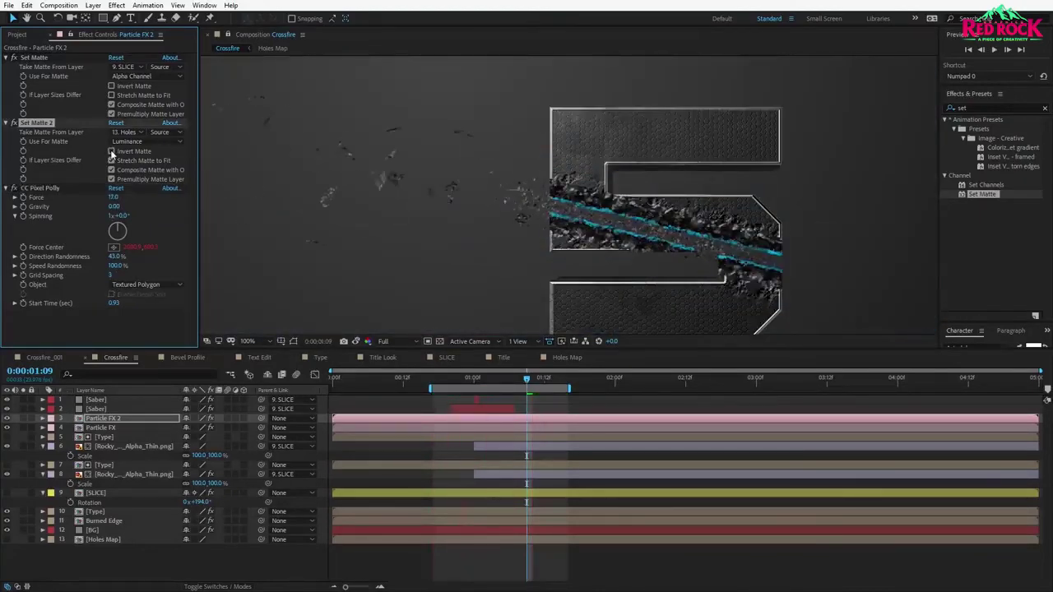
Set Particle FX 2's CC Pixel Polly Force to 41, Grid Spacing to 7 and Spinning to 2 revolutions, and preview the debris.
{"action": "key", "text": "KP_0"}
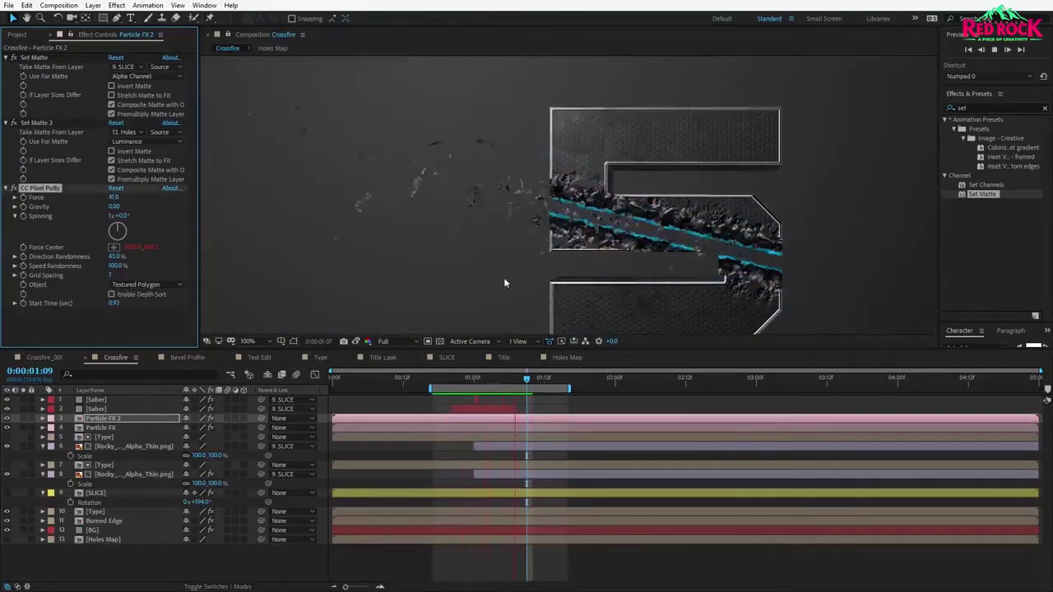
{"action": "left_click", "coordinate": [113, 216]}
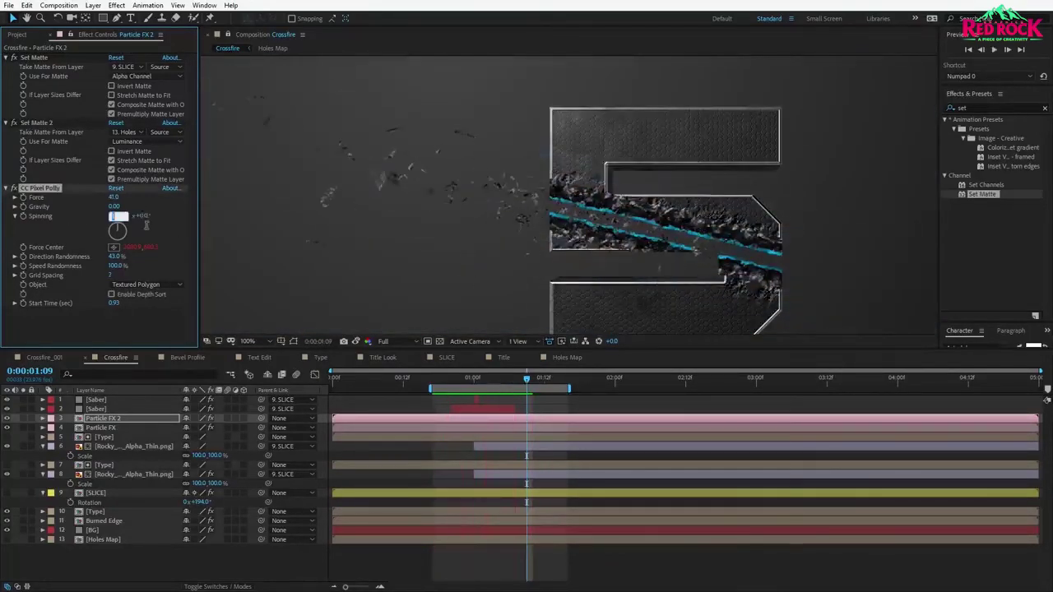
{"action": "key", "text": "Return"}
{"action": "key", "text": "KP_0"}
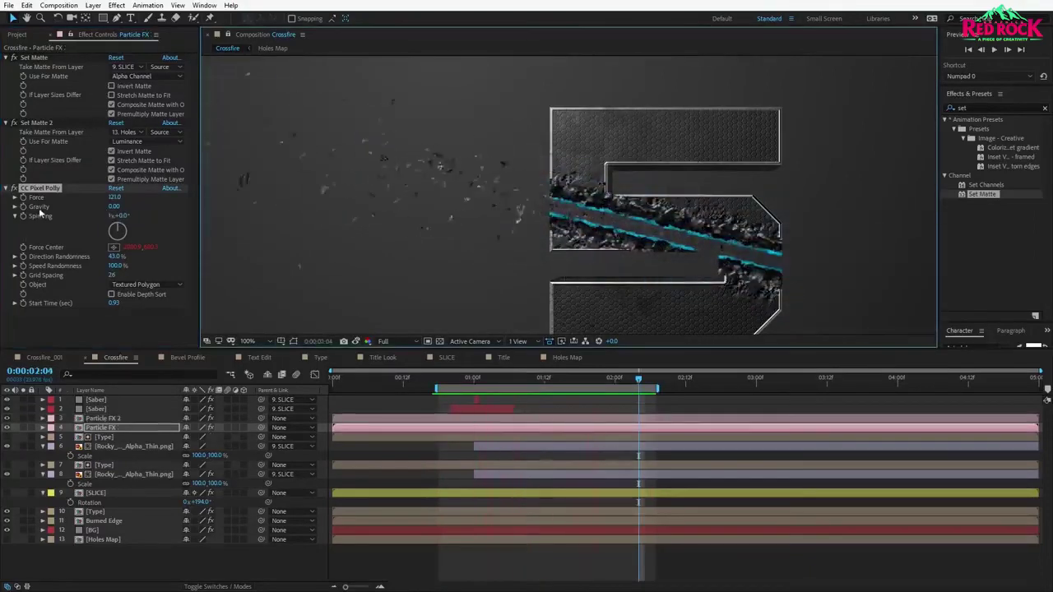
Set the CC Pixel Polly Gravity to 0.1 on both Particle FX and Particle FX 2, and preview the debris.
{"action": "key", "text": "space"}
{"action": "left_click", "coordinate": [113, 207]}
{"action": "type", "text": ".1"}
{"action": "key", "text": "Return"}
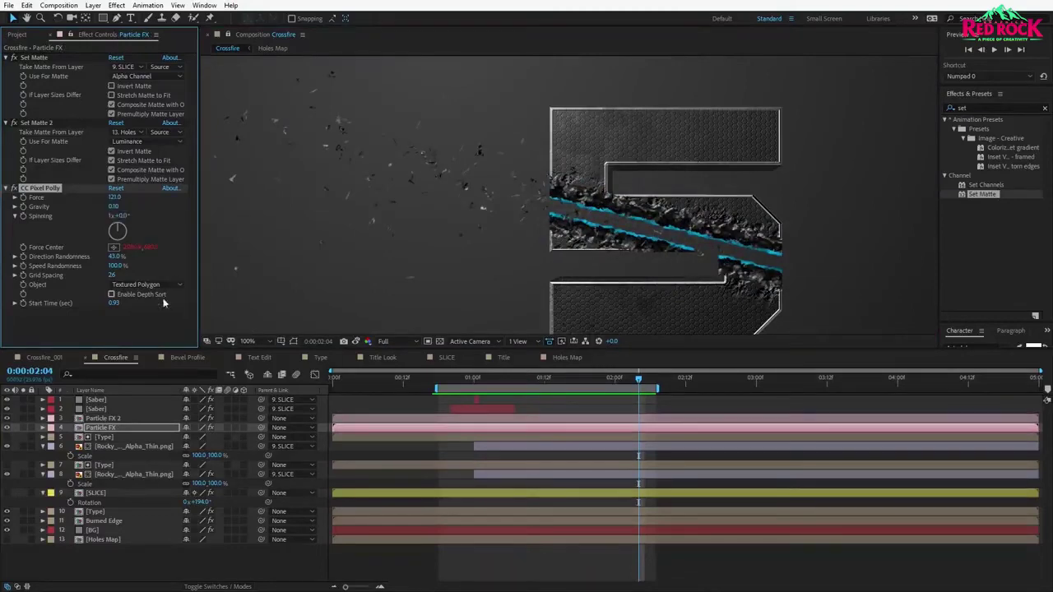
{"action": "left_click", "coordinate": [104, 418]}
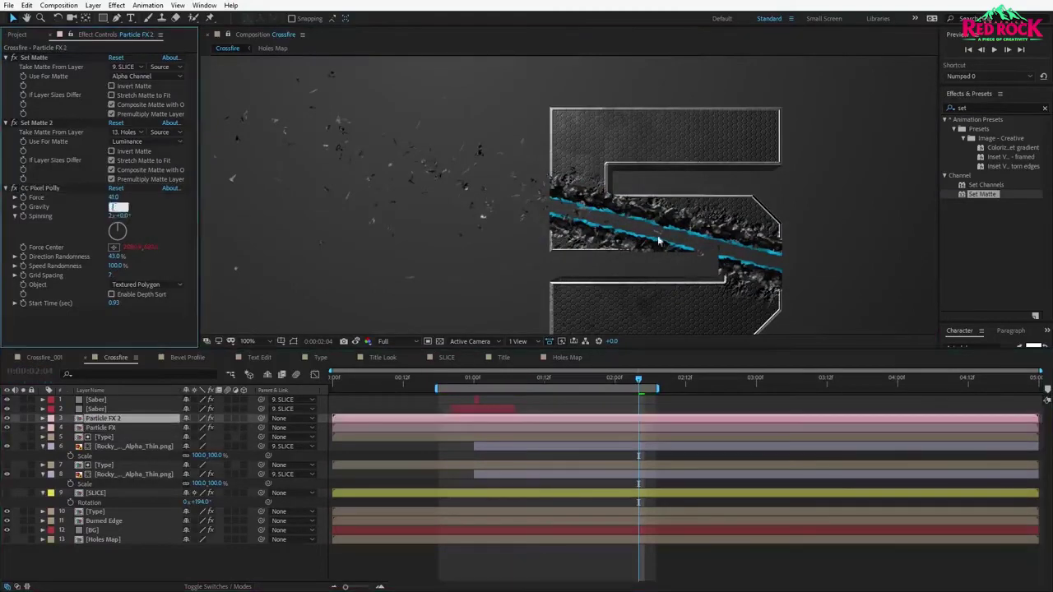
{"action": "key", "text": "space"}
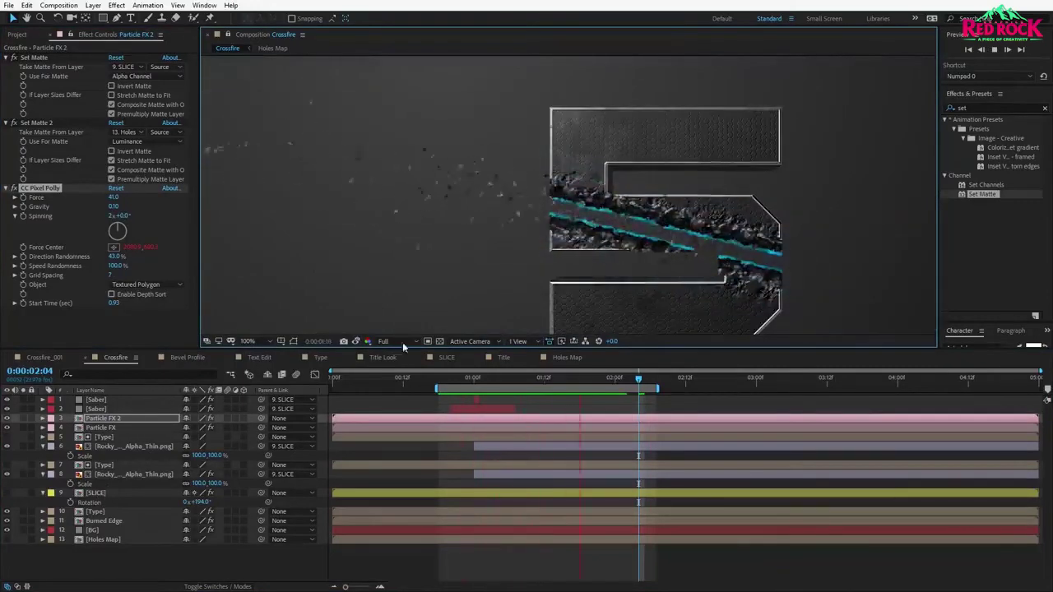
{"action": "key", "text": "space"}
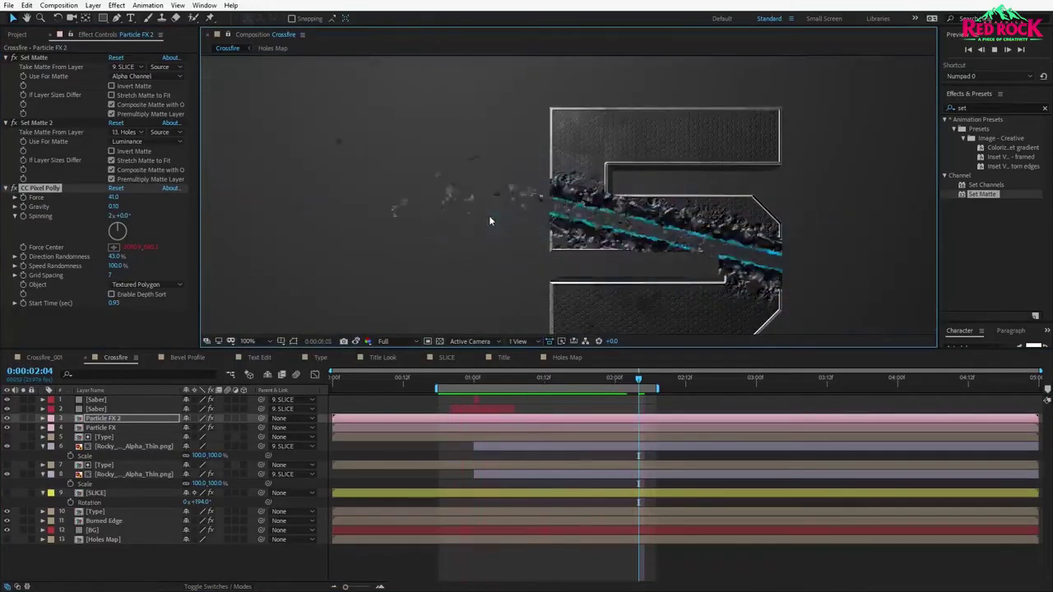
Duplicate the Particle FX 2 layer and solo the copy.
{"action": "left_click", "coordinate": [96, 420]}
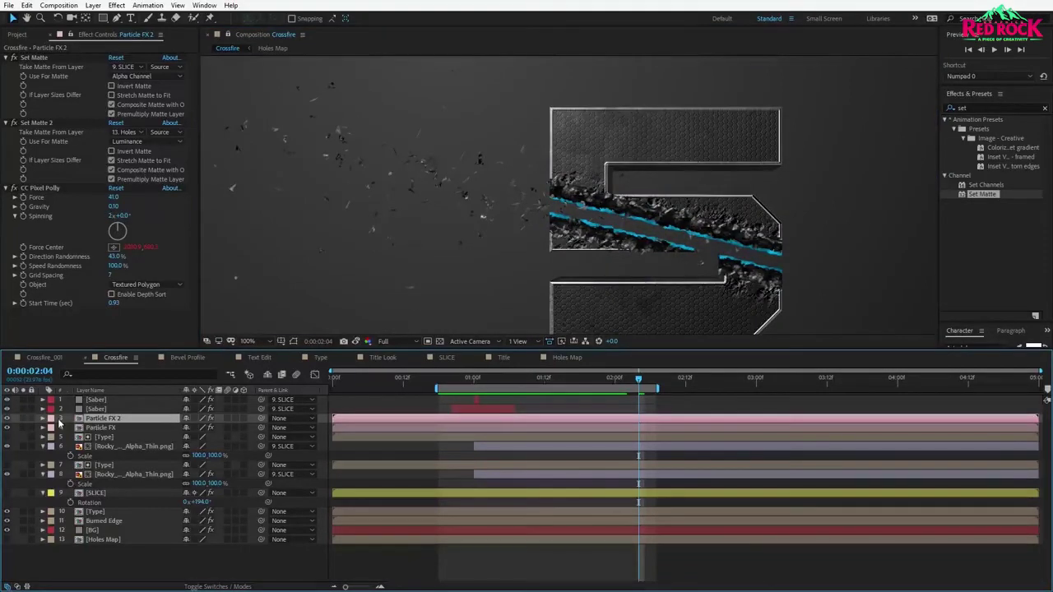
{"action": "key", "text": "ctrl+d"}
{"action": "left_click", "coordinate": [23, 418]}
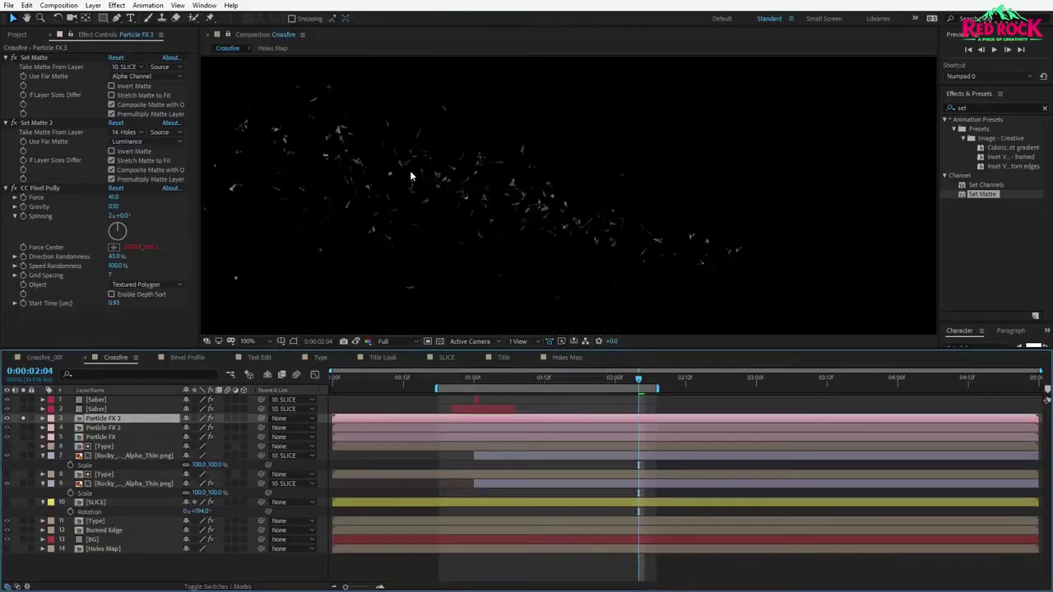
{"action": "left_click", "coordinate": [482, 244]}
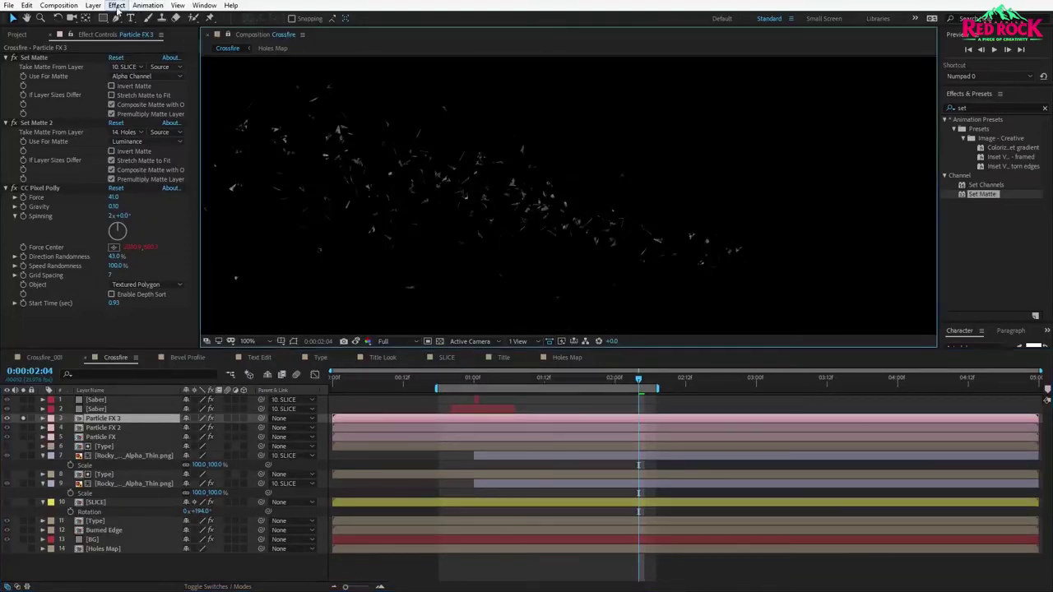
Apply the Tint color correction effect to the soloed Particle FX 3 layer.
{"action": "left_click", "coordinate": [116, 5]}
{"action": "mouse_move", "coordinate": [168, 123]}
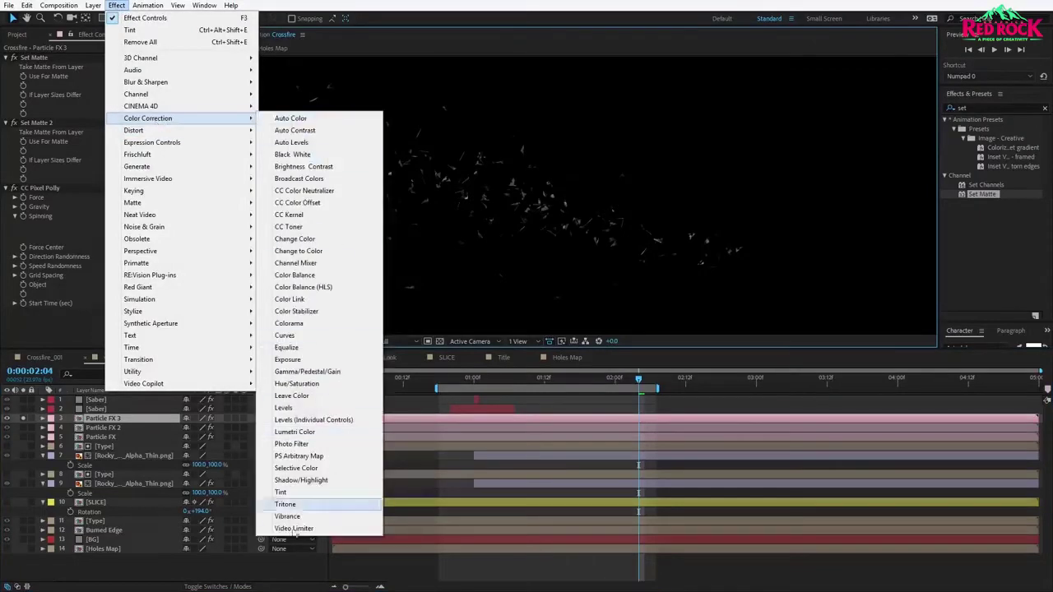
{"action": "left_click", "coordinate": [282, 492]}
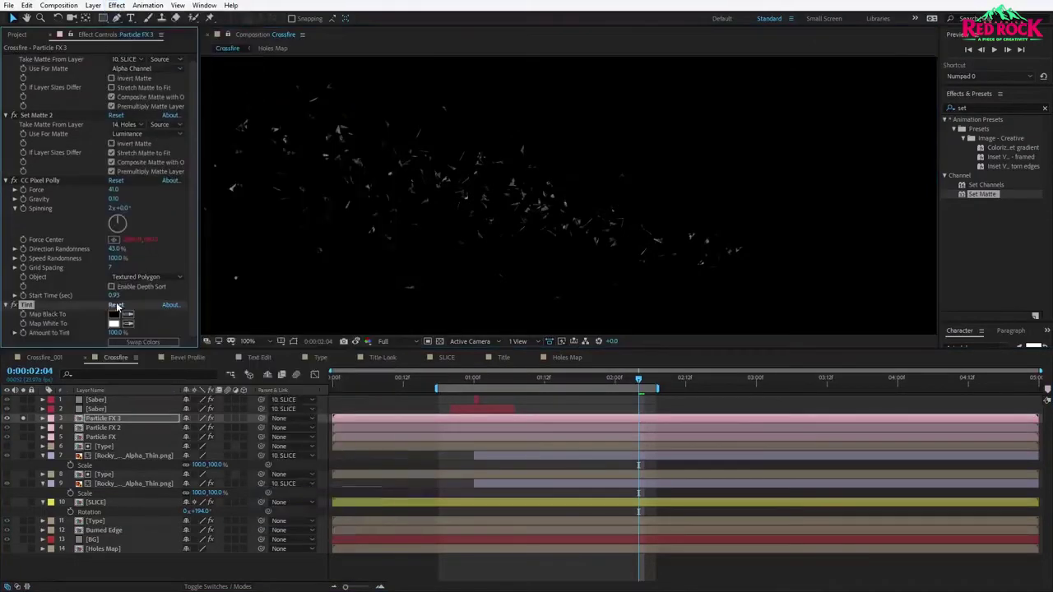
Link Particle FX 3's Tint Map White To and Map Black To to the SLICE layer's Color by expression, and unsolo the layer.
{"action": "left_click", "coordinate": [96, 503]}
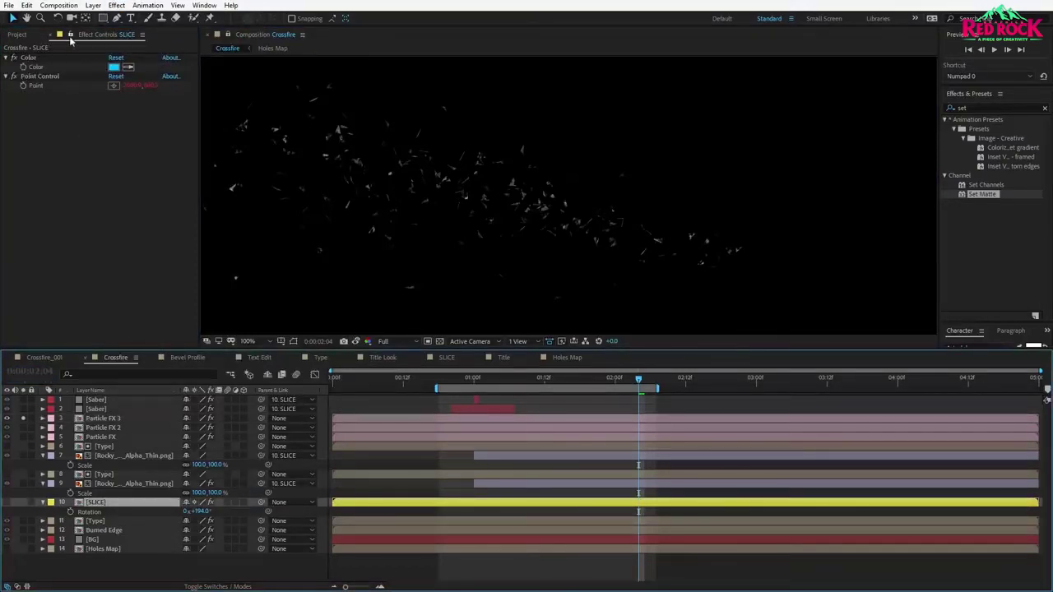
{"action": "left_click", "coordinate": [100, 419]}
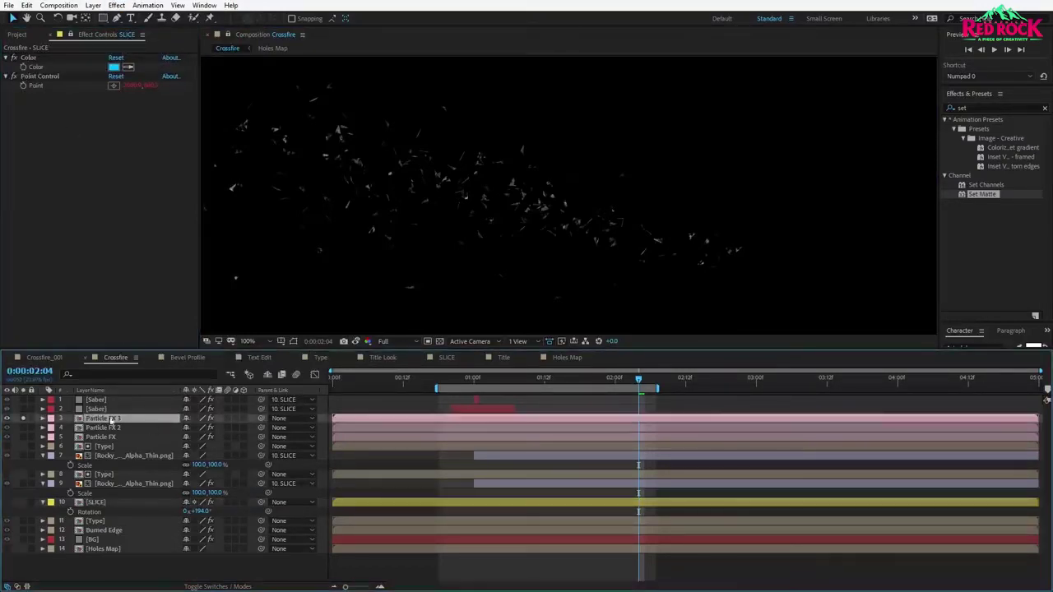
{"action": "key", "text": "e"}
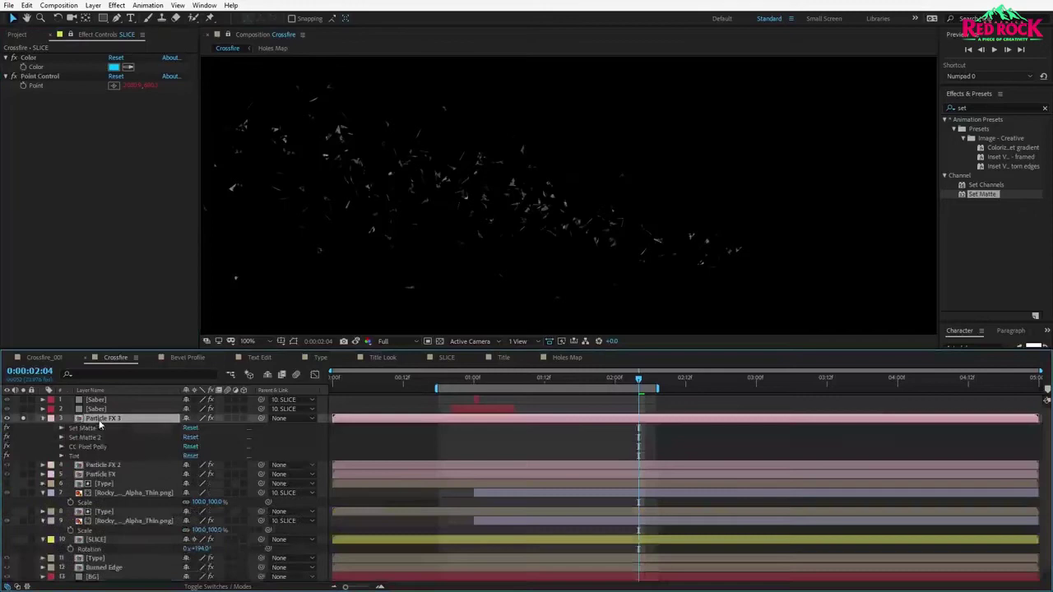
{"action": "left_click", "coordinate": [61, 456]}
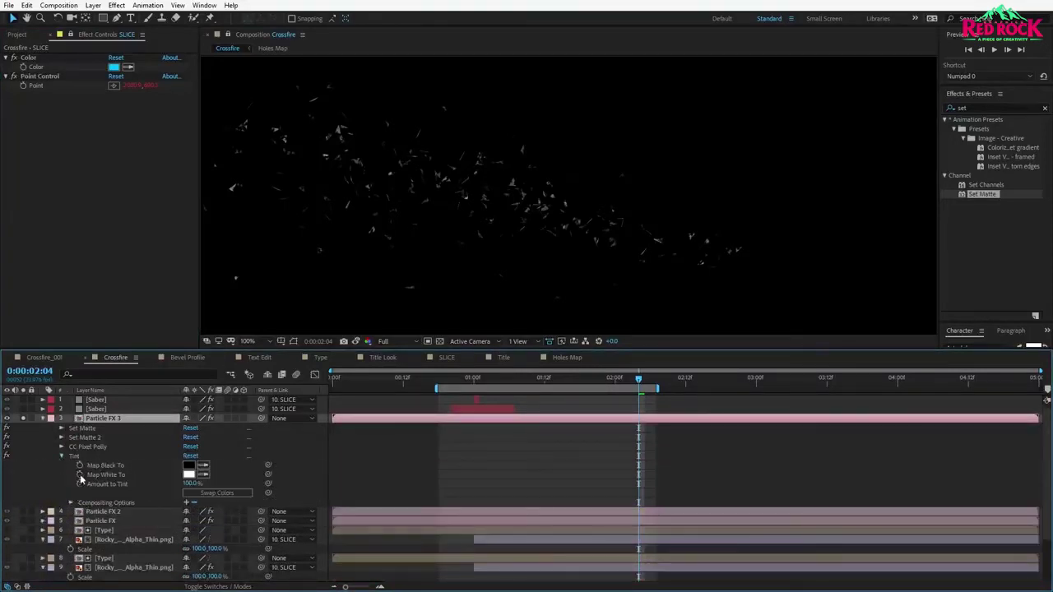
{"action": "left_click", "coordinate": [80, 474], "text": "alt"}
{"action": "left_click_drag", "start_coordinate": [212, 483], "coordinate": [46, 70]}
{"action": "left_click", "coordinate": [80, 465], "text": "alt"}
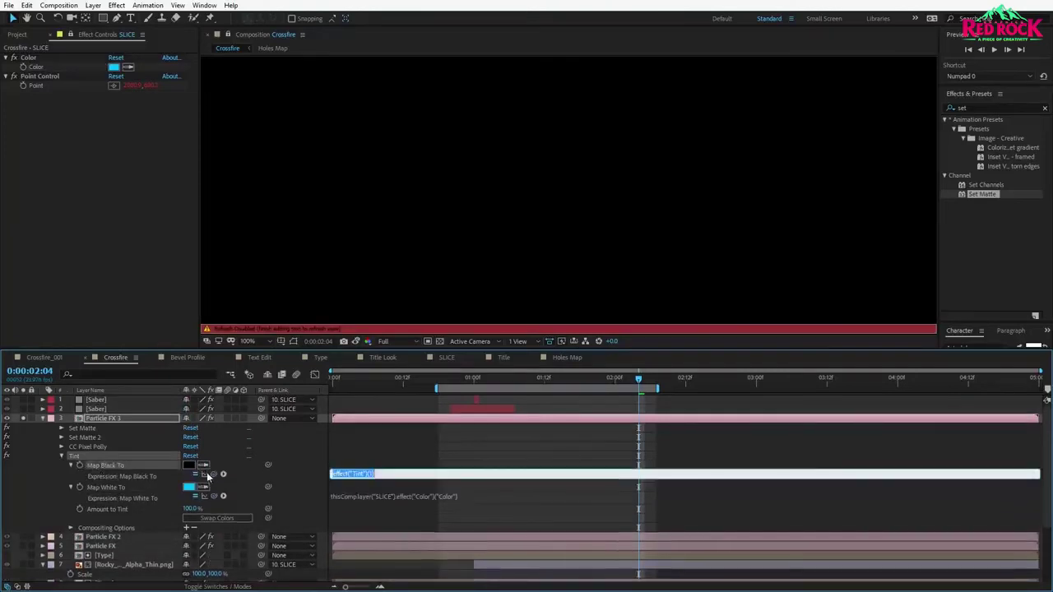
{"action": "left_click_drag", "start_coordinate": [212, 474], "coordinate": [46, 71]}
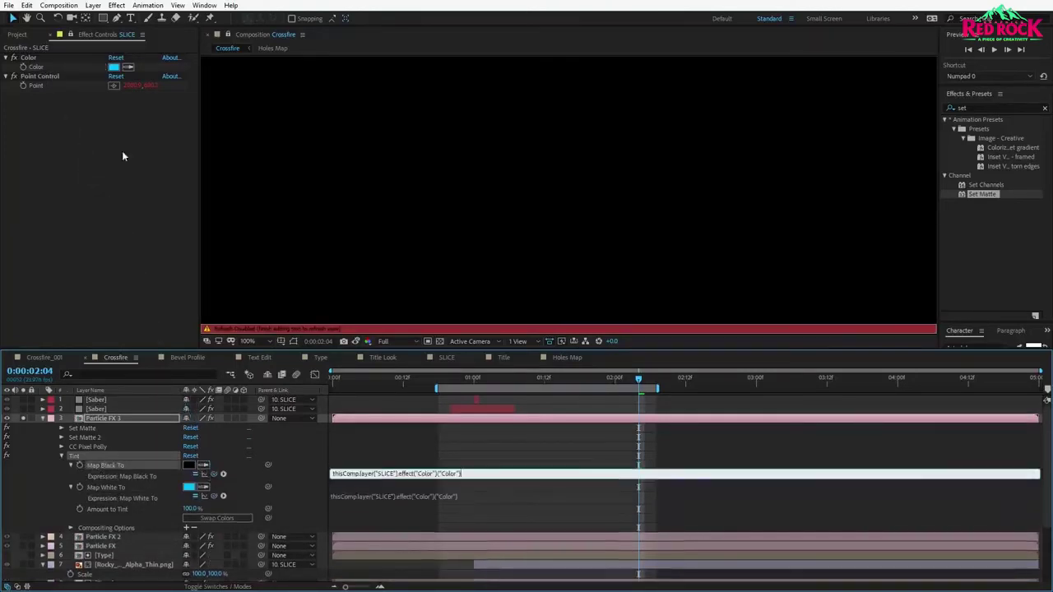
{"action": "left_click", "coordinate": [409, 451]}
{"action": "left_click", "coordinate": [43, 418]}
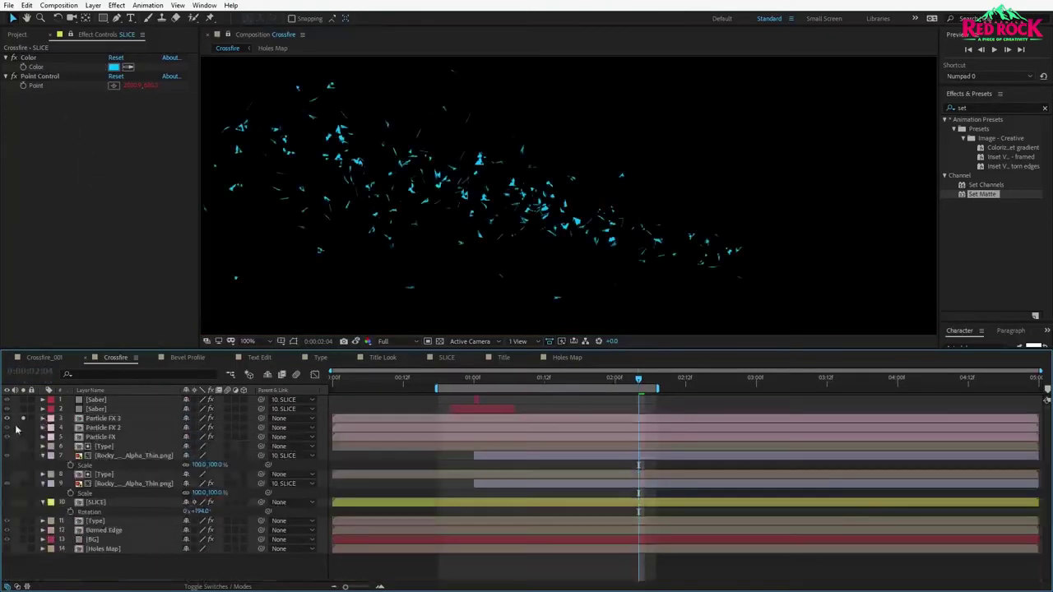
{"action": "left_click", "coordinate": [23, 418]}
Rename the Particle FX 3 layer to Particle Sparks and give it a blue label.
{"action": "left_click", "coordinate": [103, 418]}
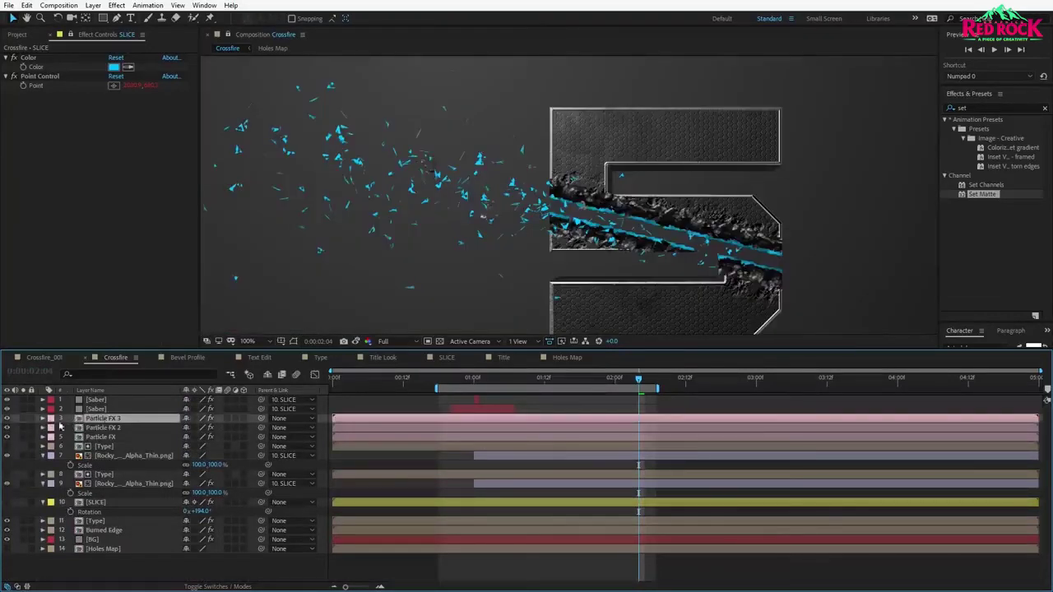
{"action": "key", "text": "Return"}
{"action": "left_click", "coordinate": [113, 418]}
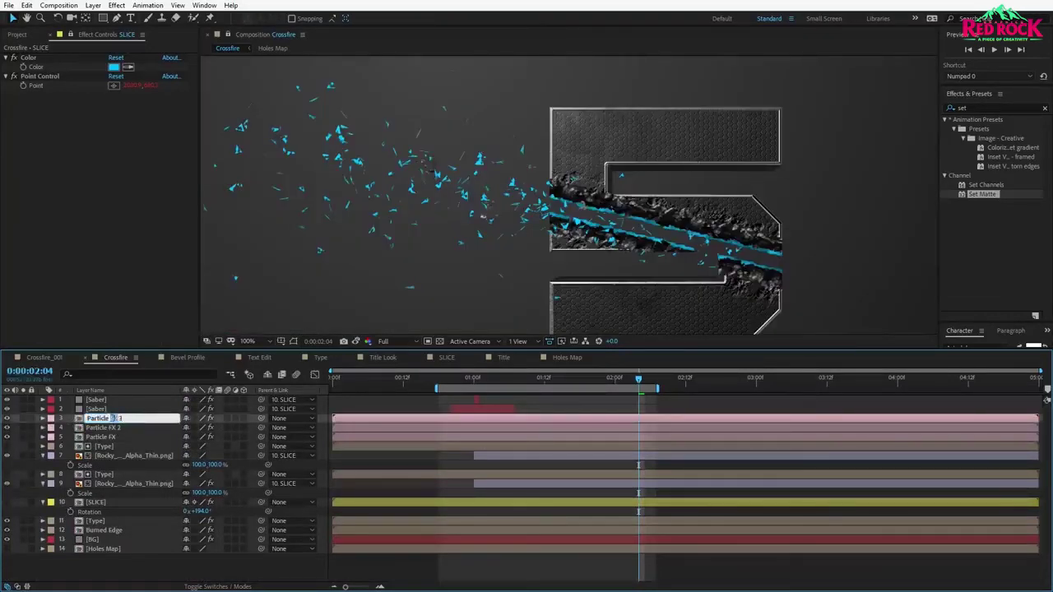
{"action": "type", "text": "Sparks"}
{"action": "key", "text": "Return"}
{"action": "left_click", "coordinate": [50, 422]}
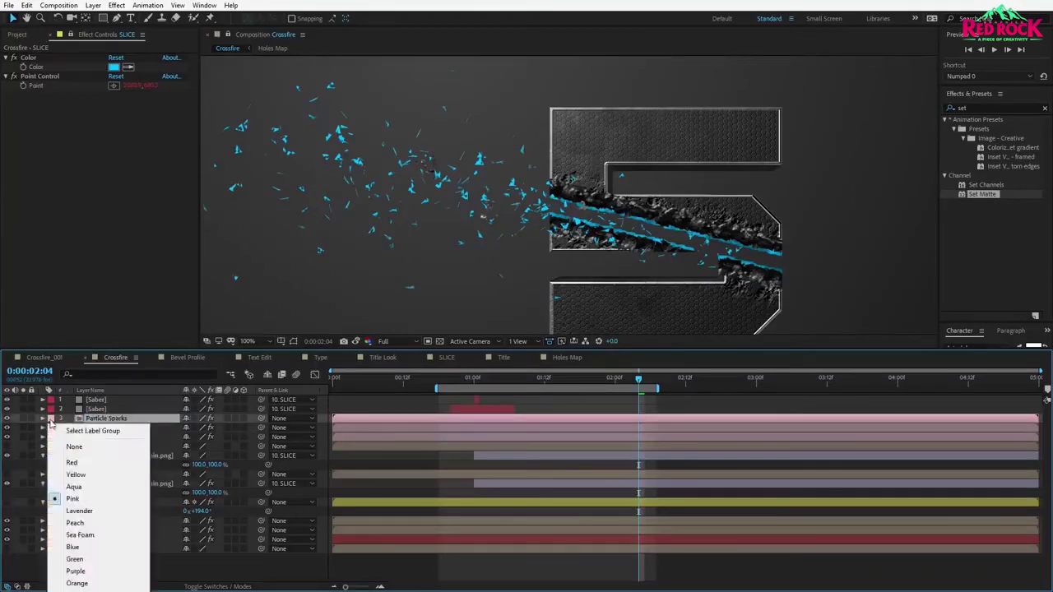
{"action": "left_click", "coordinate": [90, 548]}
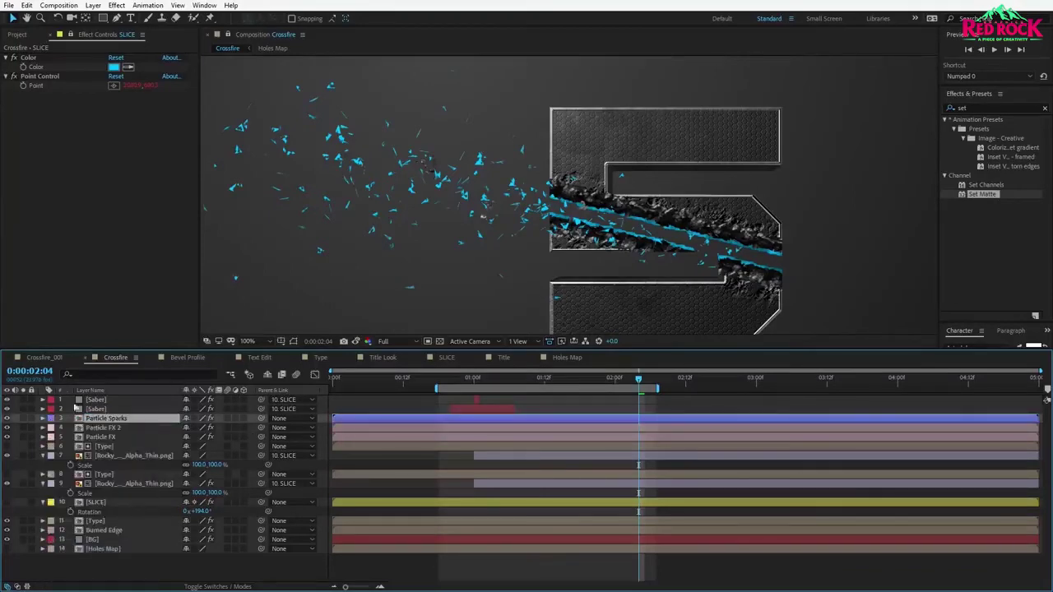
Unlock the effect controls, set Particle Sparks' CC Pixel Polly Force to 25 and Grid Spacing to 12, and preview the sparks.
{"action": "left_click", "coordinate": [69, 35]}
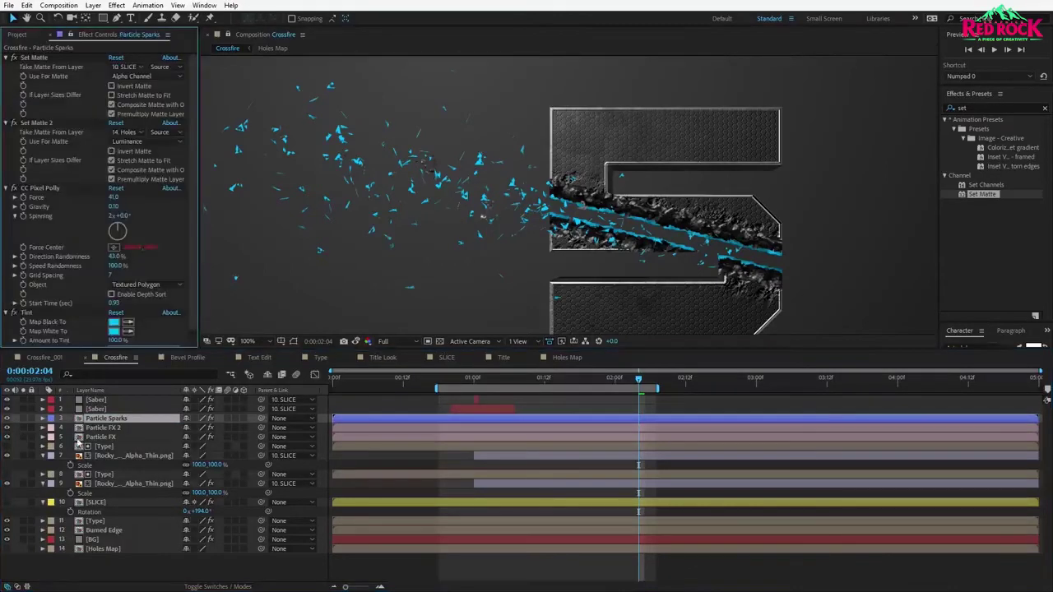
{"action": "scroll", "coordinate": [133, 237], "scroll_direction": "down", "scroll_amount": 1}
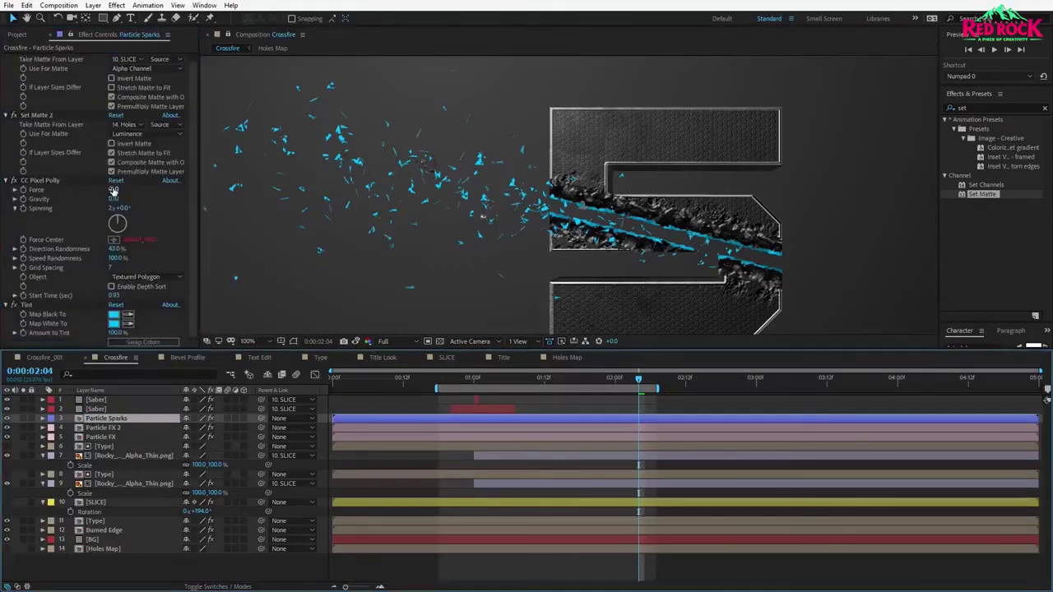
{"action": "mouse_move", "coordinate": [114, 190]}
{"action": "left_mouse_down"}
{"action": "mouse_move", "coordinate": [101, 190]}
{"action": "mouse_move", "coordinate": [128, 199]}
{"action": "left_mouse_up"}
{"action": "left_click_drag", "start_coordinate": [112, 267], "coordinate": [119, 268]}
{"action": "key", "text": "KP_0"}
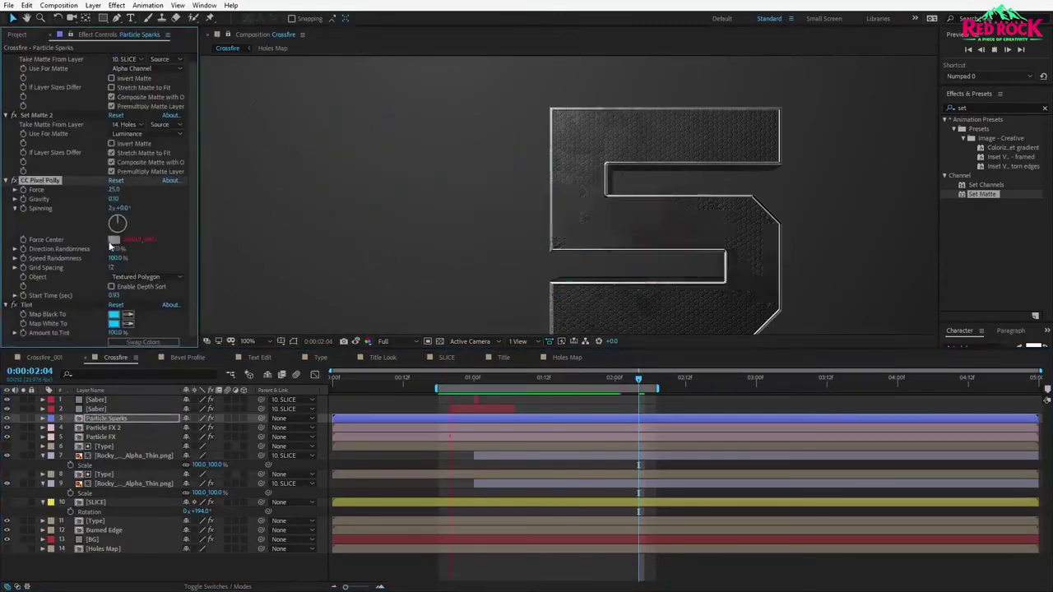
{"action": "key", "text": "KP_0"}
Set Particle Sparks' Spinning to 1 revolution and Grid Spacing to 5, and raise its Force.
{"action": "left_click", "coordinate": [110, 208]}
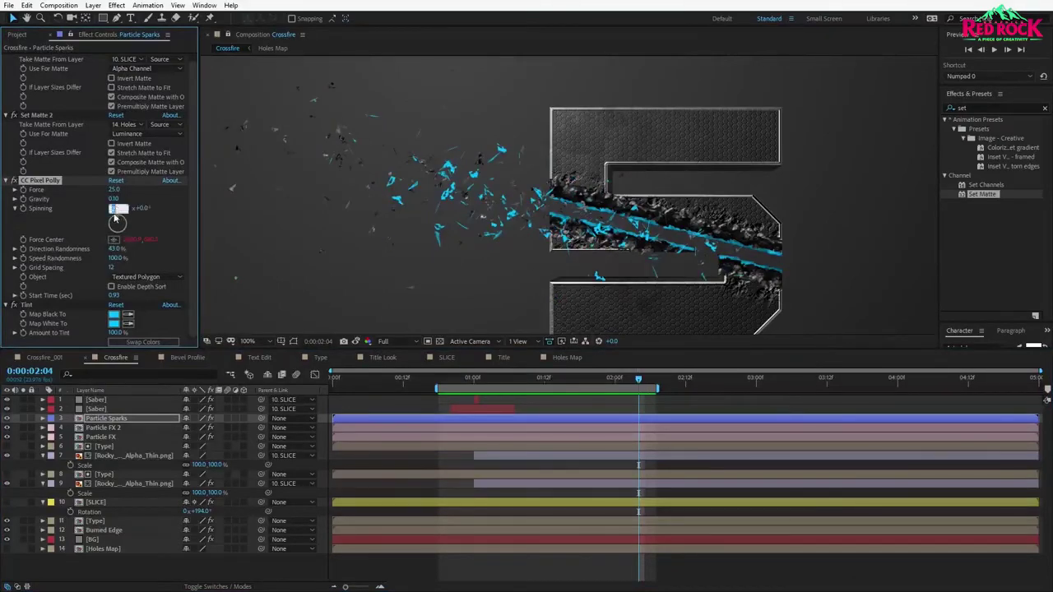
{"action": "key", "text": "Return"}
{"action": "left_click_drag", "start_coordinate": [113, 267], "coordinate": [108, 267]}
{"action": "scroll", "coordinate": [232, 227], "scroll_direction": "down", "scroll_amount": 1}
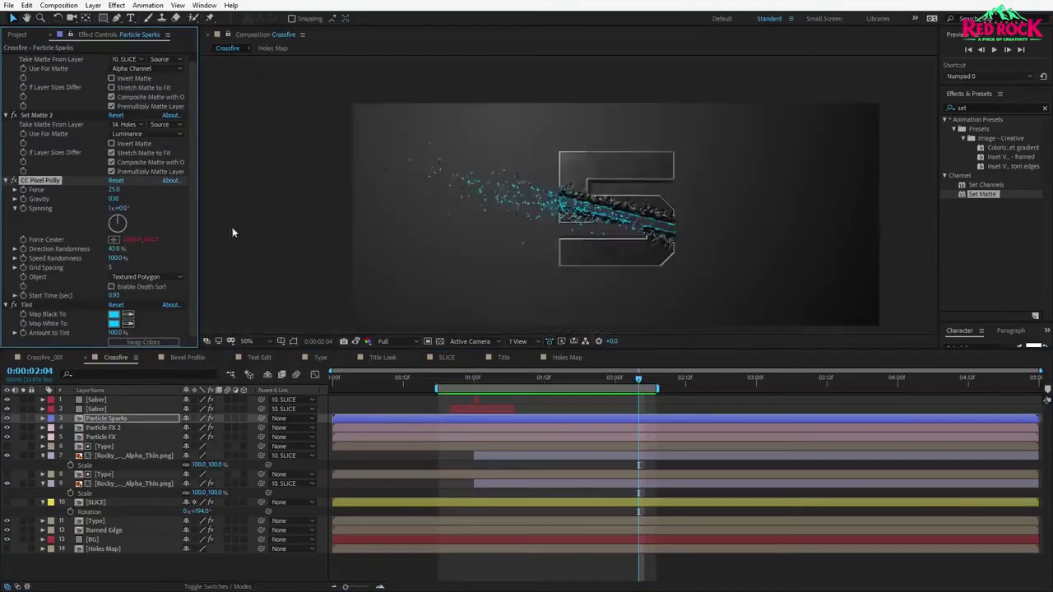
{"action": "left_click_drag", "start_coordinate": [112, 190], "coordinate": [116, 190]}
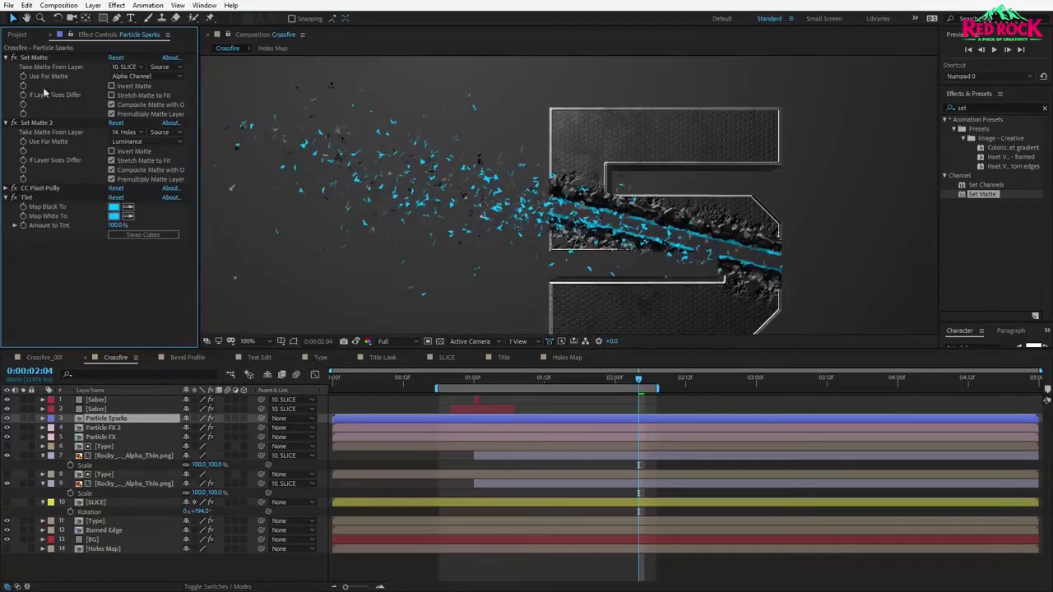
Solo Particle Sparks and add a Checkerboard effect above its Set Matte effects.
{"action": "left_click", "coordinate": [23, 420]}
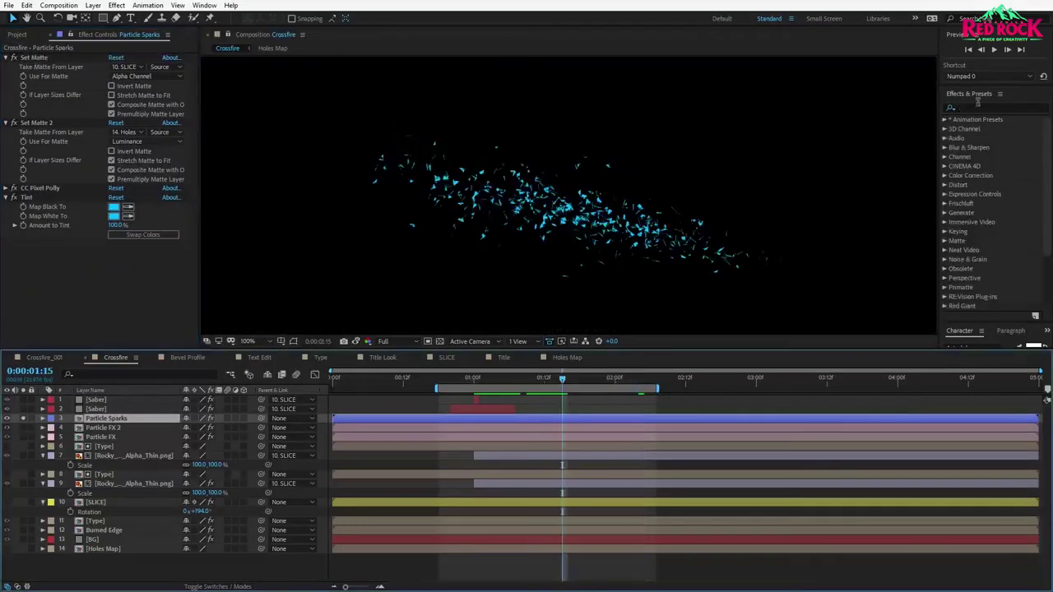
{"action": "left_click", "coordinate": [978, 108]}
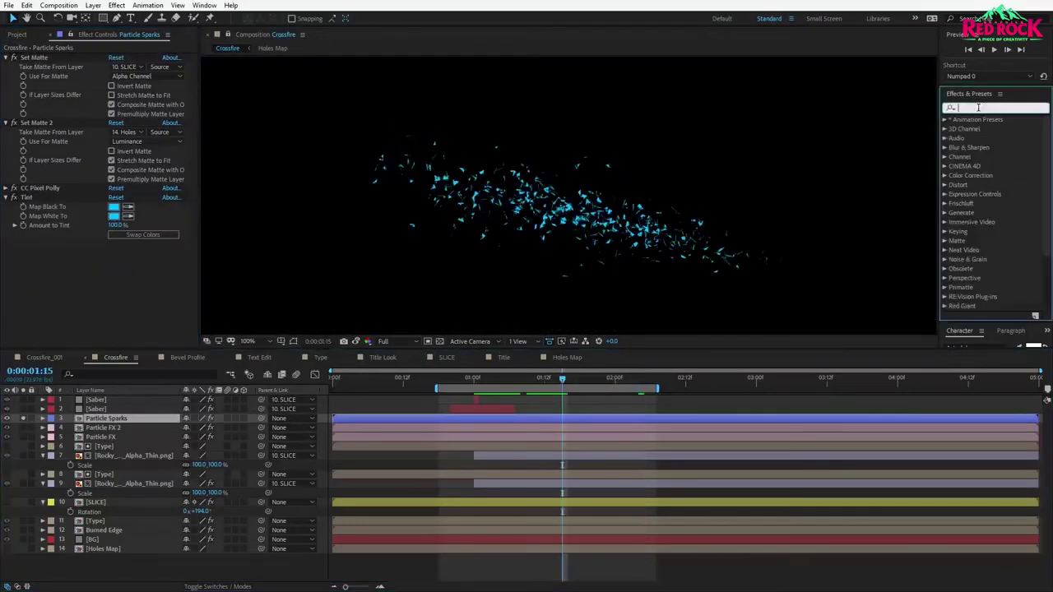
{"action": "type", "text": "check"}
{"action": "left_click_drag", "start_coordinate": [987, 194], "coordinate": [39, 59]}
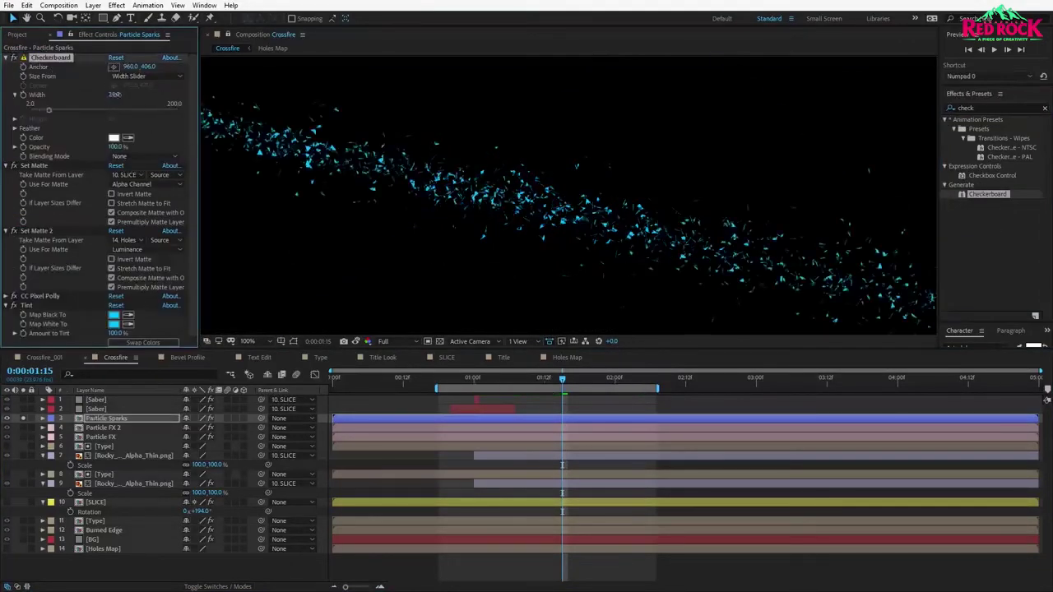
Set the Checkerboard's Width to 100, Anchor to 960, 394 and Blending Mode to Stencil Alpha, and switch the effect off to compare the sparks.
{"action": "left_click_drag", "start_coordinate": [123, 96], "coordinate": [148, 105]}
{"action": "left_click", "coordinate": [144, 156]}
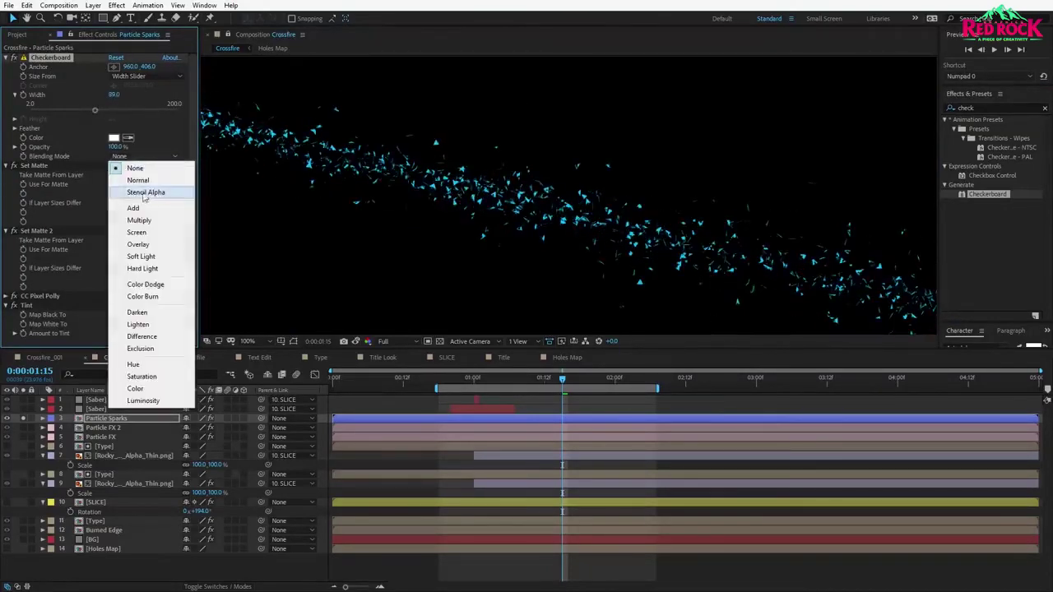
{"action": "left_click", "coordinate": [146, 192]}
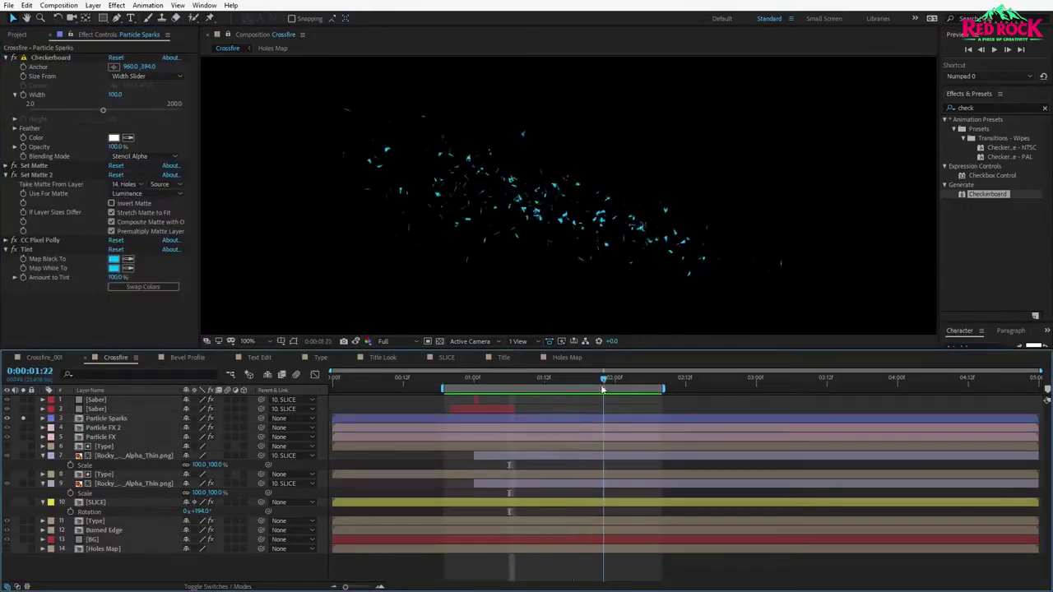
{"action": "left_click", "coordinate": [13, 60]}
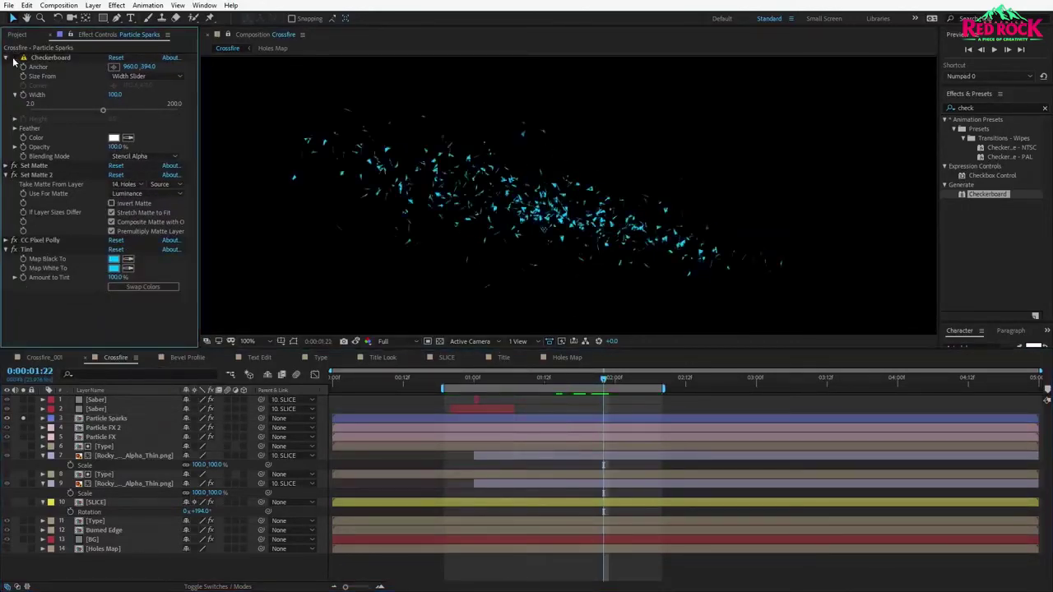
Switch the Checkerboard effect back on and duplicate the Particle Sparks layer.
{"action": "left_click", "coordinate": [13, 58]}
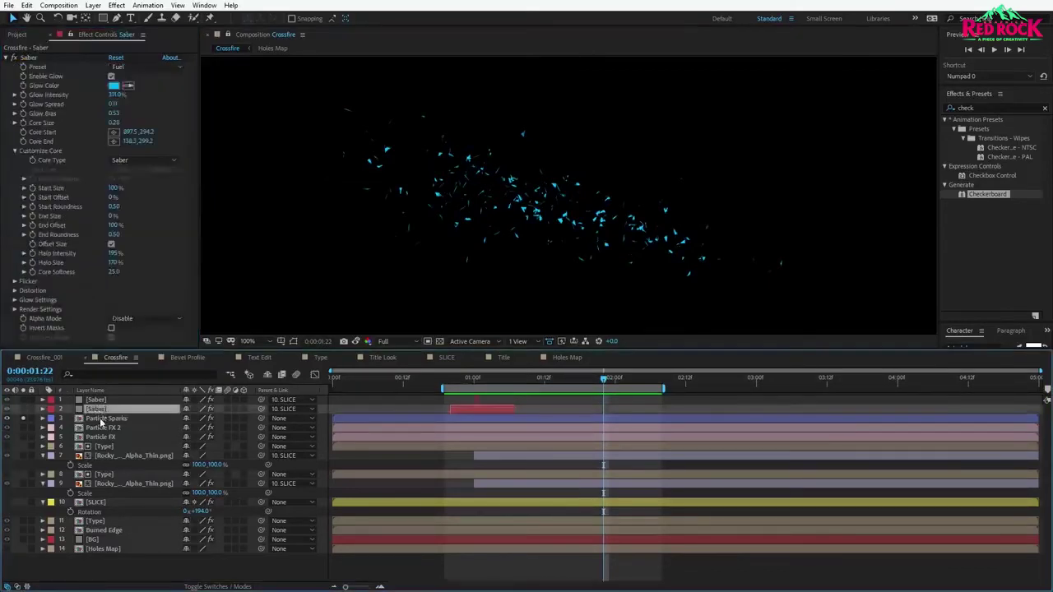
{"action": "left_click", "coordinate": [101, 418]}
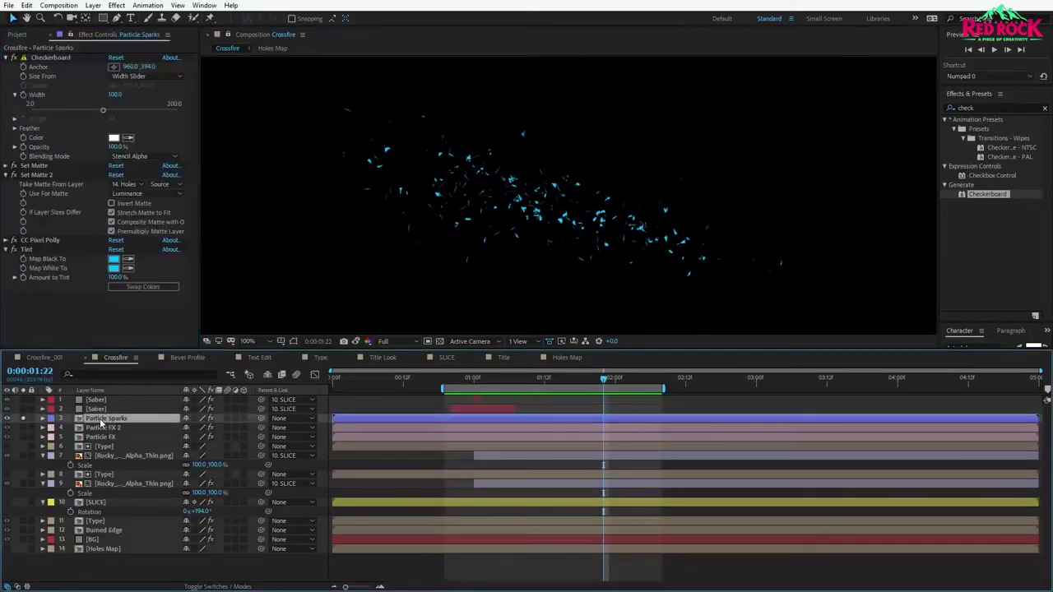
{"action": "key", "text": "ctrl+d"}
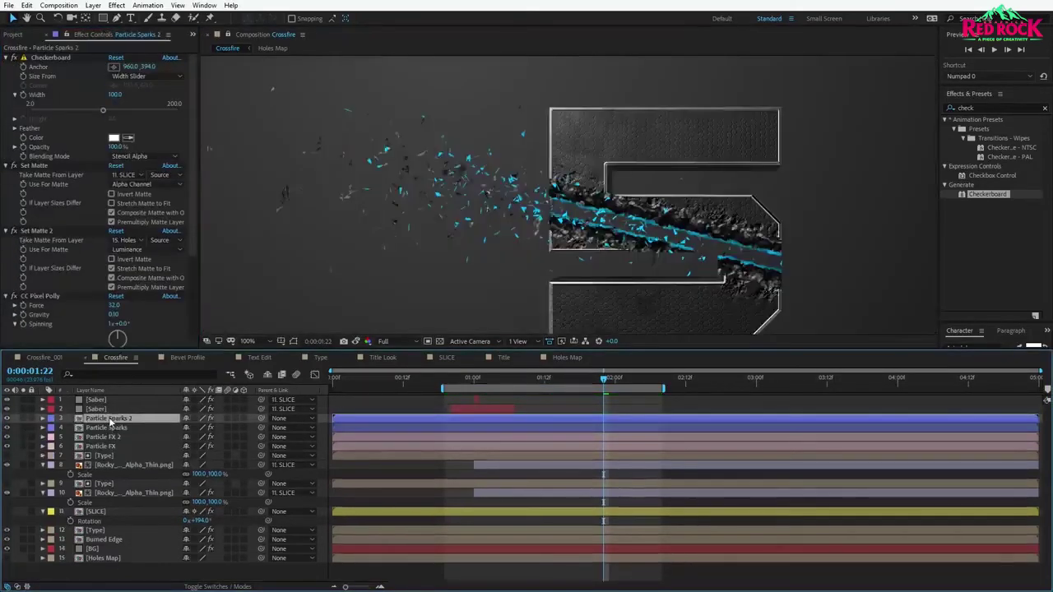
Set Particle Sparks 2's CC Pixel Polly Force to 71 and Direction Randomness to 9%, and preview the sparks.
{"action": "scroll", "coordinate": [74, 260], "scroll_direction": "down", "scroll_amount": 3}
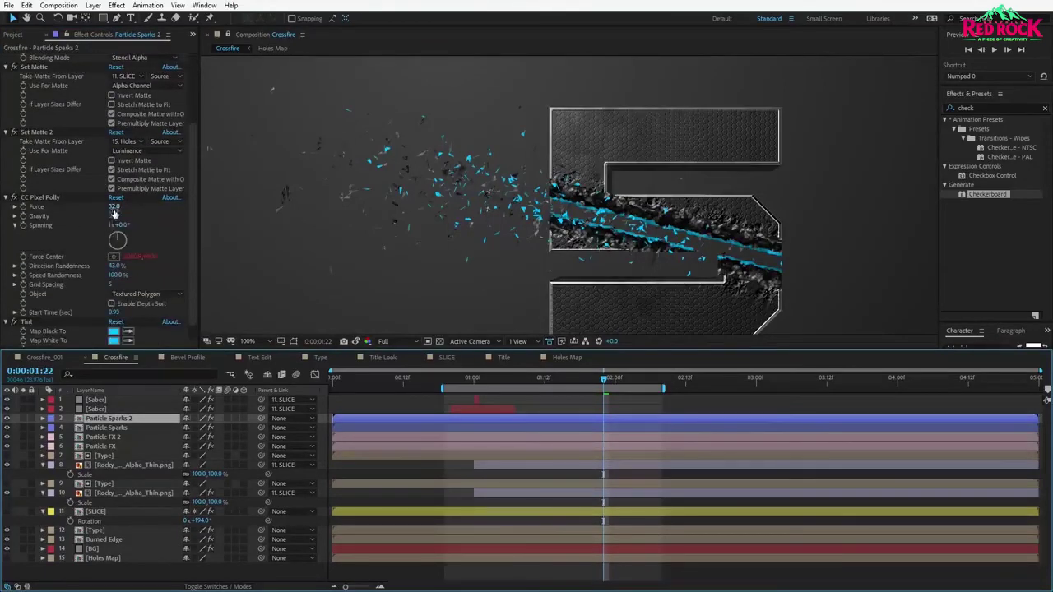
{"action": "left_click_drag", "start_coordinate": [114, 208], "coordinate": [135, 207]}
{"action": "left_click_drag", "start_coordinate": [117, 266], "coordinate": [98, 268]}
{"action": "scroll", "coordinate": [585, 244], "scroll_direction": "down", "scroll_amount": 2}
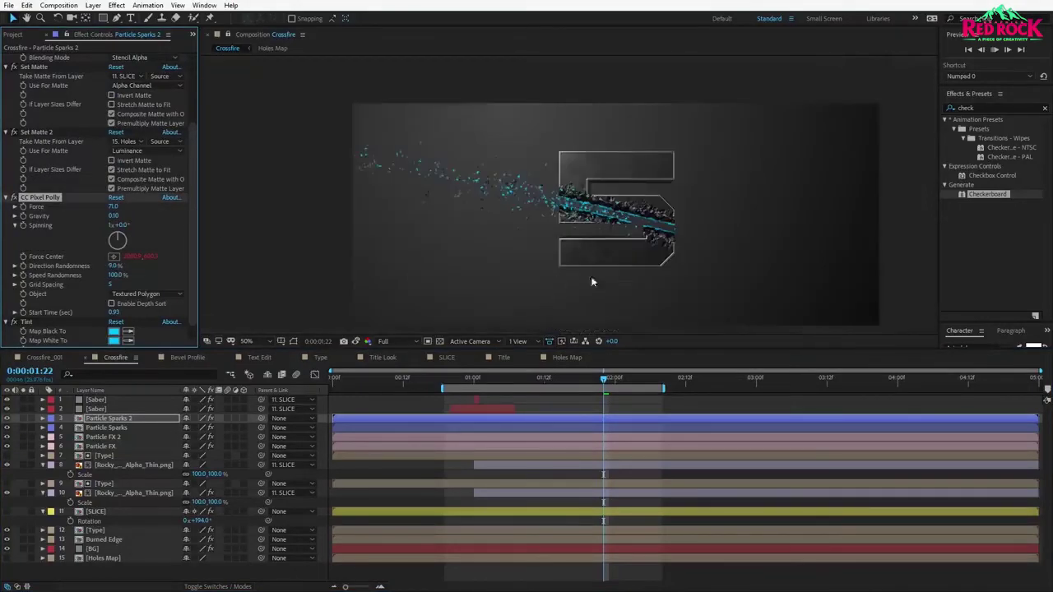
{"action": "key", "text": "space"}
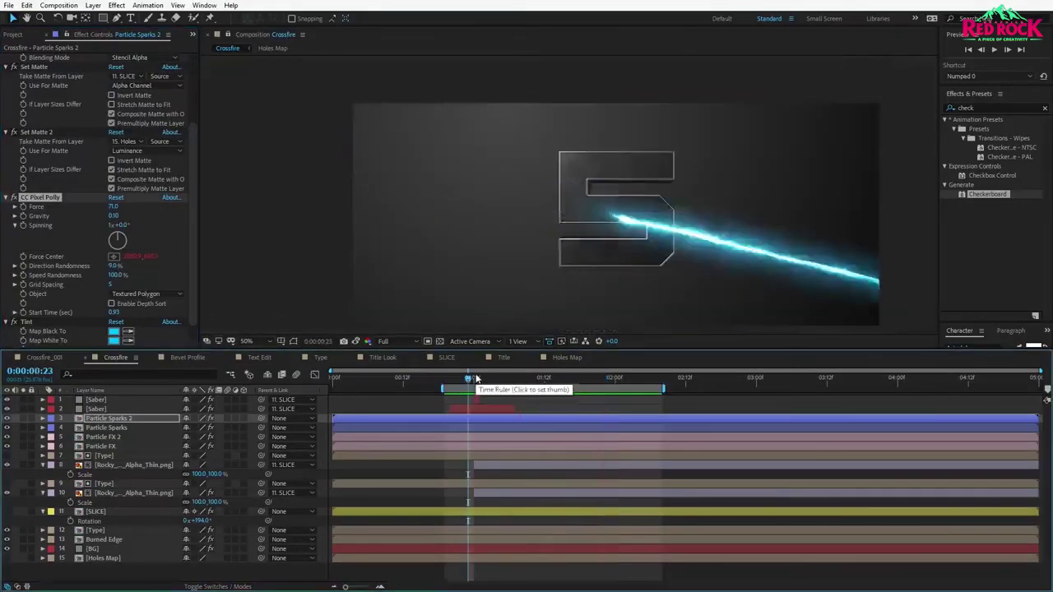
At 0:00:01:00, isolate Particle Sparks 2 and set its CC Pixel Polly Start Time to 0.82 and Direction Randomness to 21%.
{"action": "mouse_move", "coordinate": [472, 380]}
{"action": "left_mouse_down"}
{"action": "mouse_move", "coordinate": [484, 382]}
{"action": "mouse_move", "coordinate": [463, 383]}
{"action": "mouse_move", "coordinate": [478, 381]}
{"action": "left_mouse_up"}
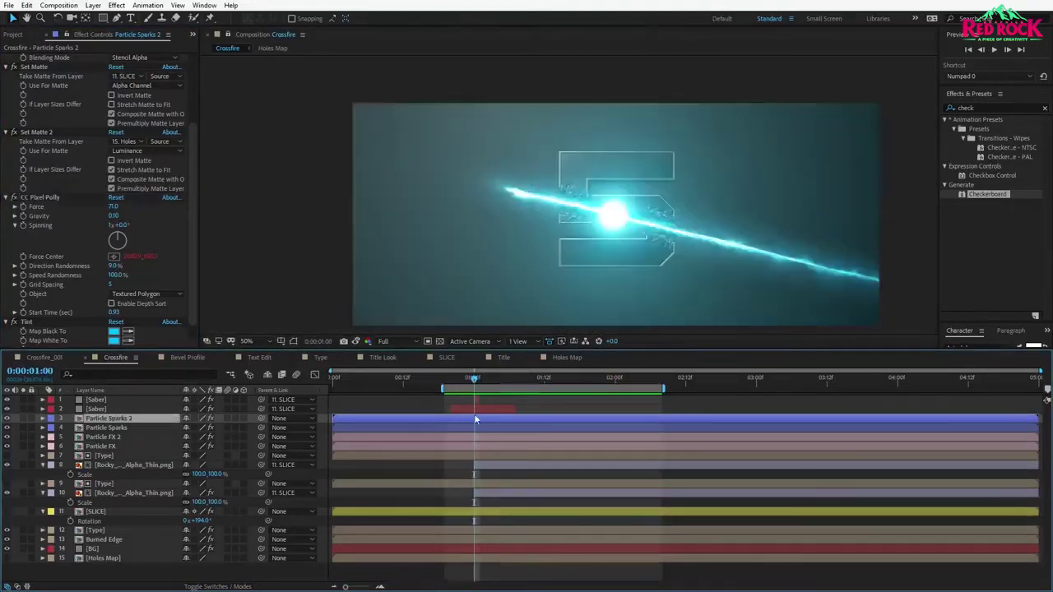
{"action": "key", "text": "period"}
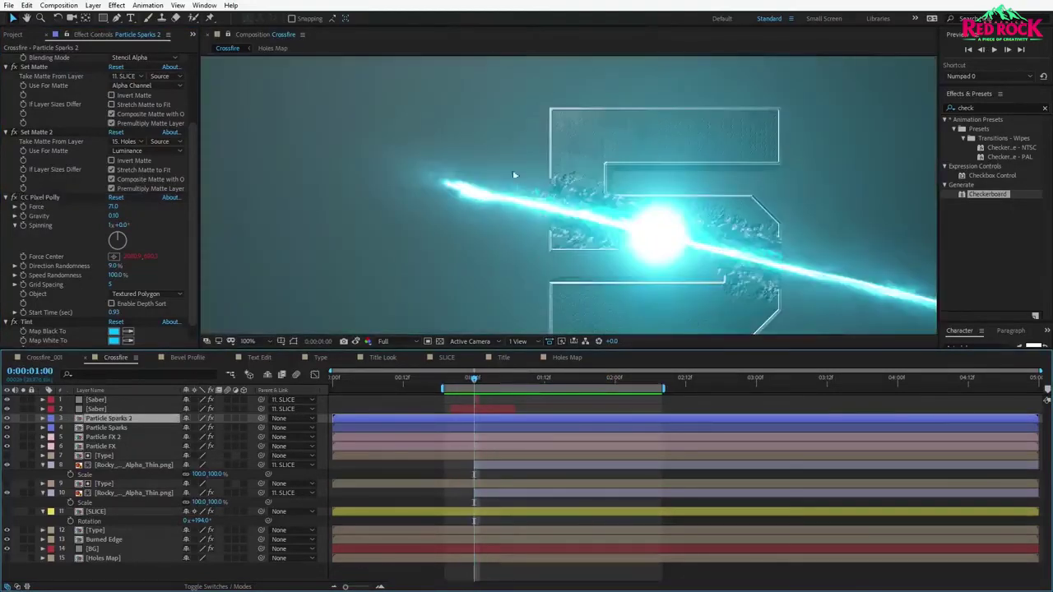
{"action": "left_click", "coordinate": [23, 418]}
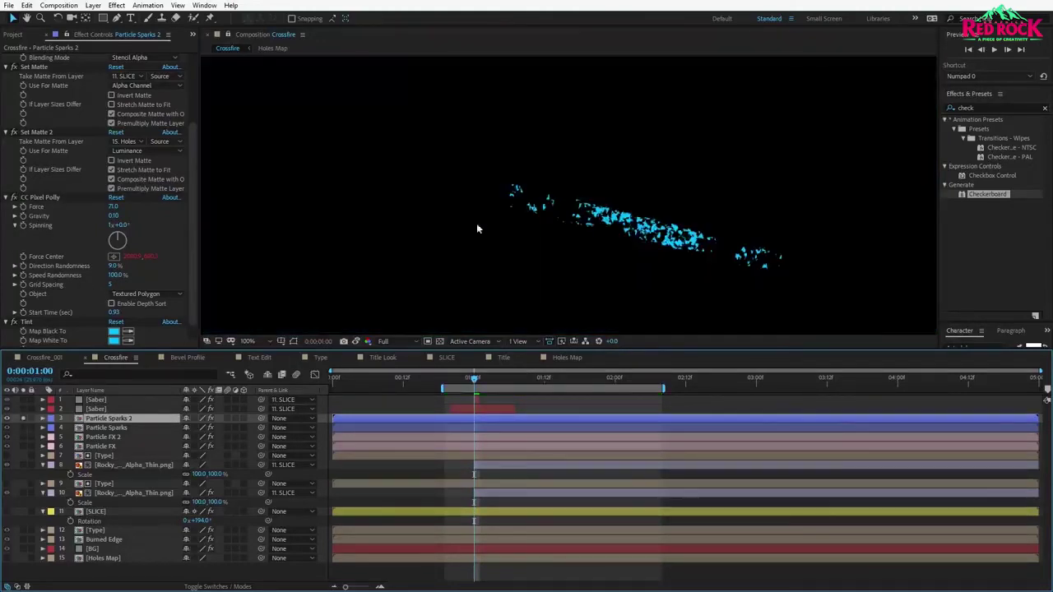
{"action": "left_click_drag", "start_coordinate": [116, 313], "coordinate": [113, 313]}
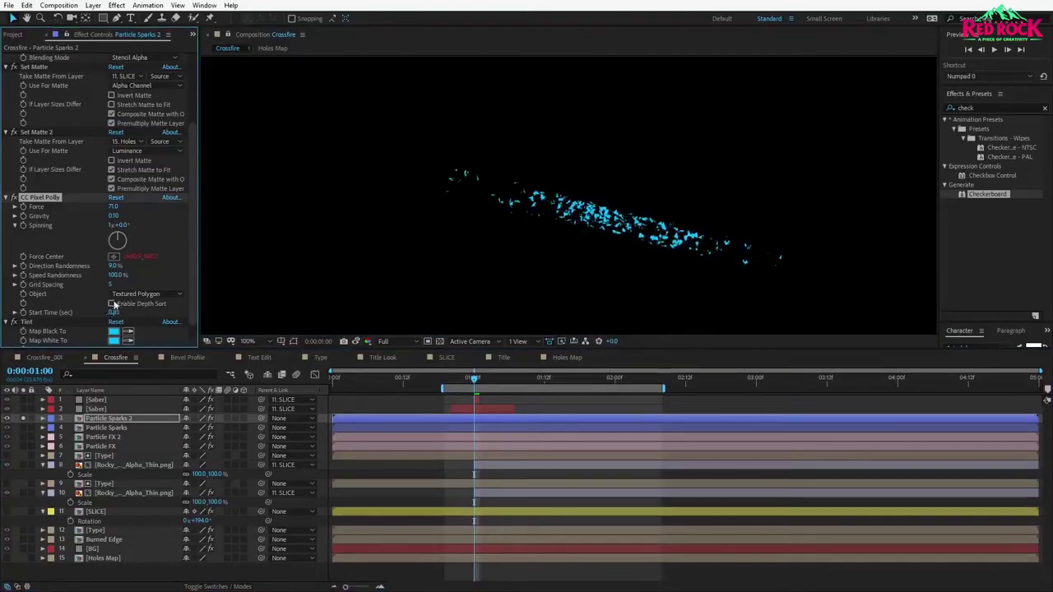
{"action": "left_click_drag", "start_coordinate": [111, 266], "coordinate": [117, 266]}
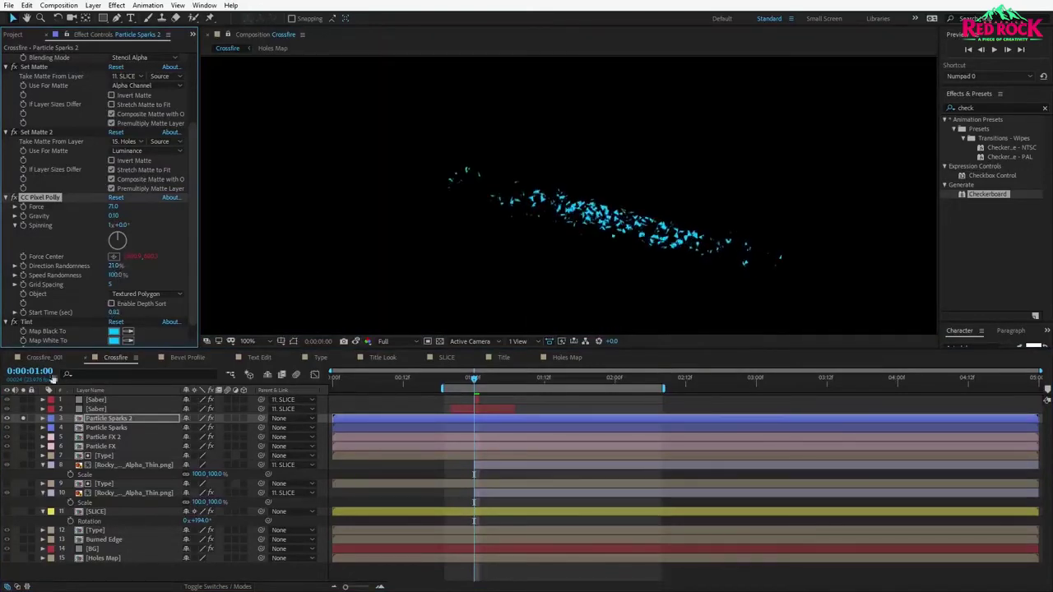
{"action": "left_click", "coordinate": [24, 421]}
Set the CC Pixel Polly Start Time of the original Particle Sparks layer to 0.74.
{"action": "left_click", "coordinate": [107, 427]}
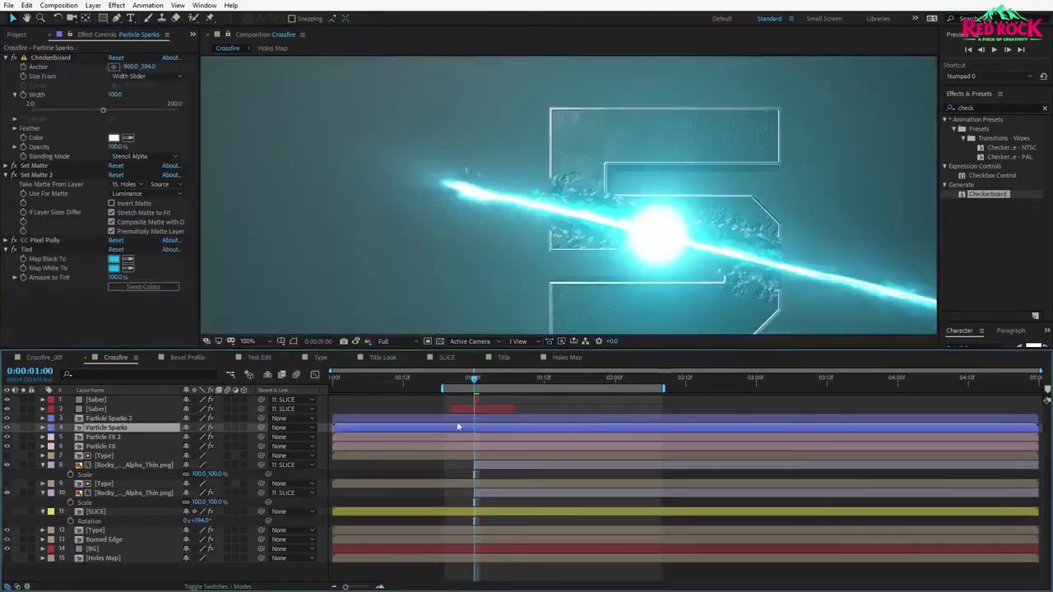
{"action": "left_click", "coordinate": [110, 288]}
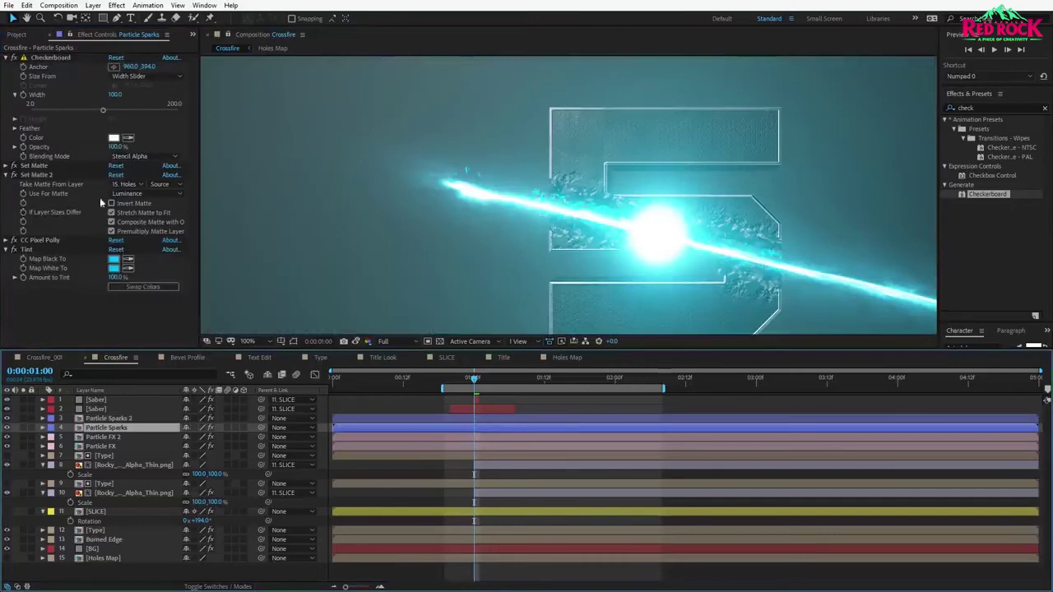
{"action": "left_click", "coordinate": [6, 240]}
{"action": "scroll", "coordinate": [103, 284], "scroll_direction": "down", "scroll_amount": 2}
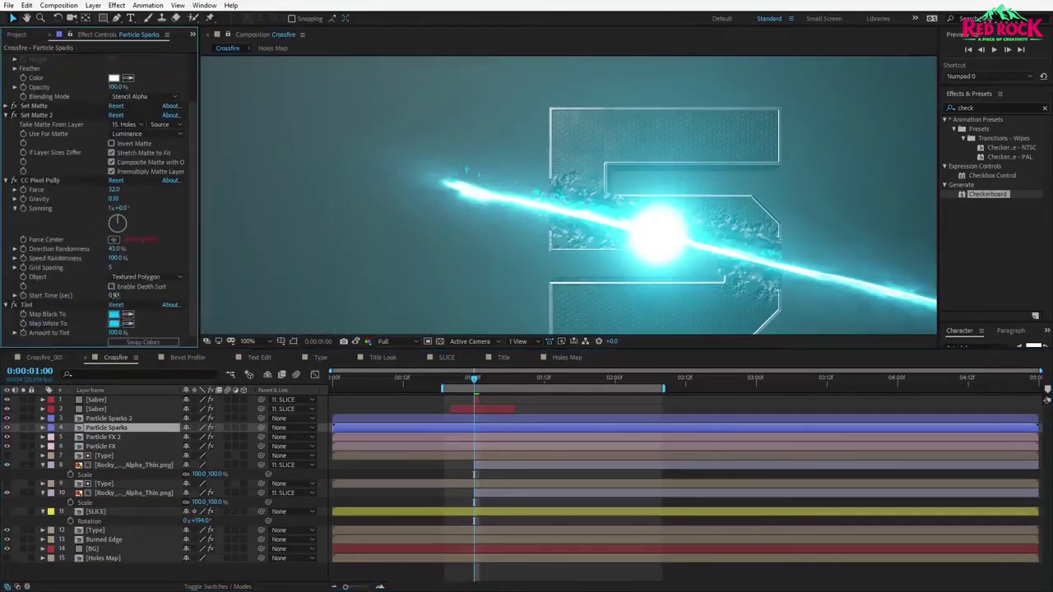
{"action": "left_click_drag", "start_coordinate": [114, 295], "coordinate": [113, 295]}
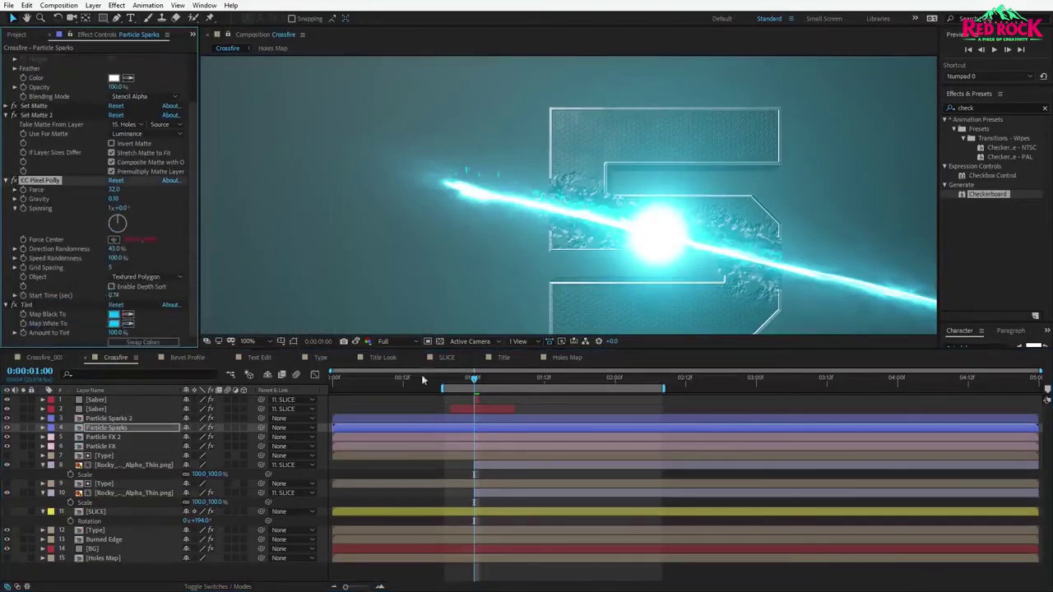
Trim the two Particle Sparks and two Particle FX layers to start at 0:00:01:00, and scrub through the frames after the cut.
{"action": "left_click", "coordinate": [340, 445]}
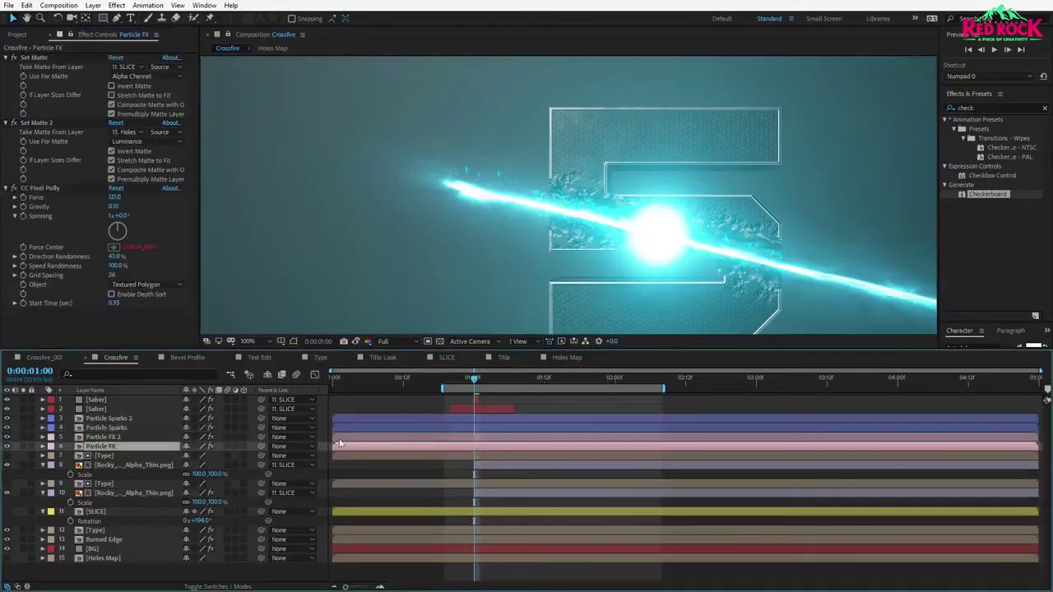
{"action": "left_click", "coordinate": [360, 419], "text": "shift"}
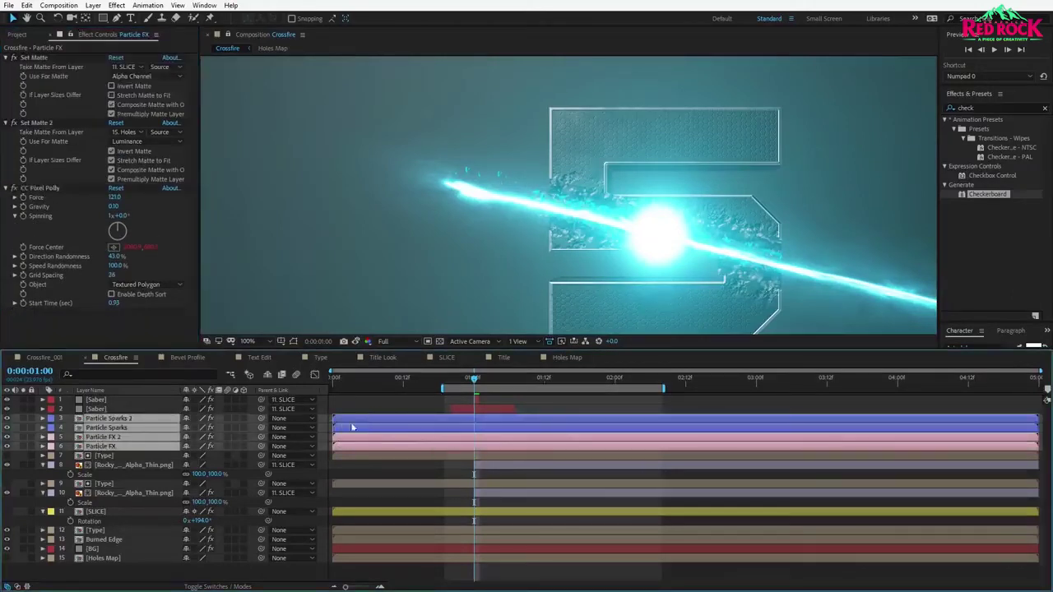
{"action": "left_click_drag", "start_coordinate": [333, 419], "coordinate": [472, 419]}
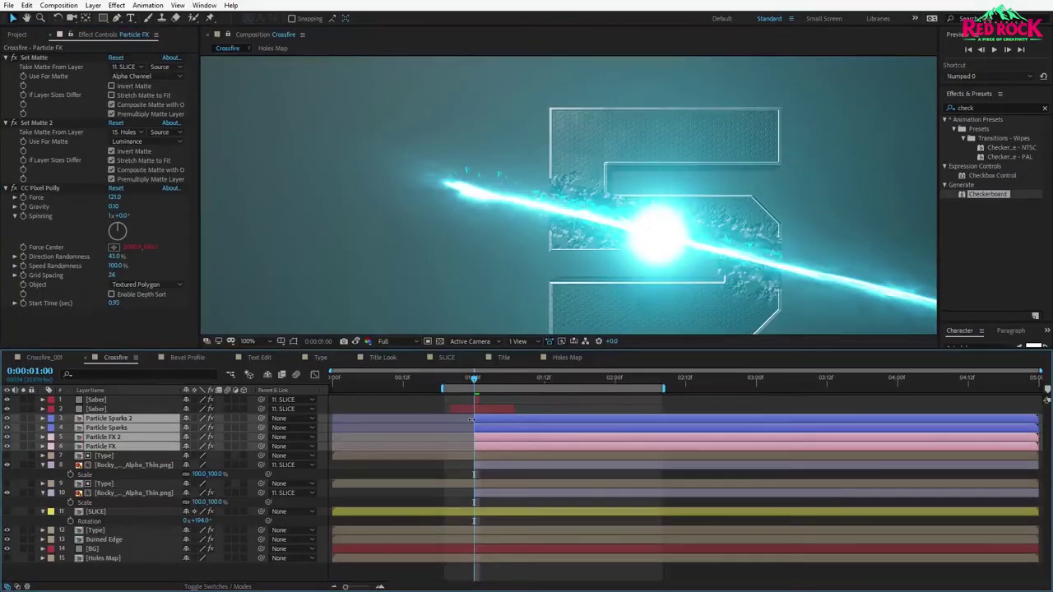
{"action": "mouse_move", "coordinate": [475, 383]}
{"action": "left_mouse_down"}
{"action": "mouse_move", "coordinate": [462, 384]}
{"action": "mouse_move", "coordinate": [488, 383]}
{"action": "left_mouse_up"}
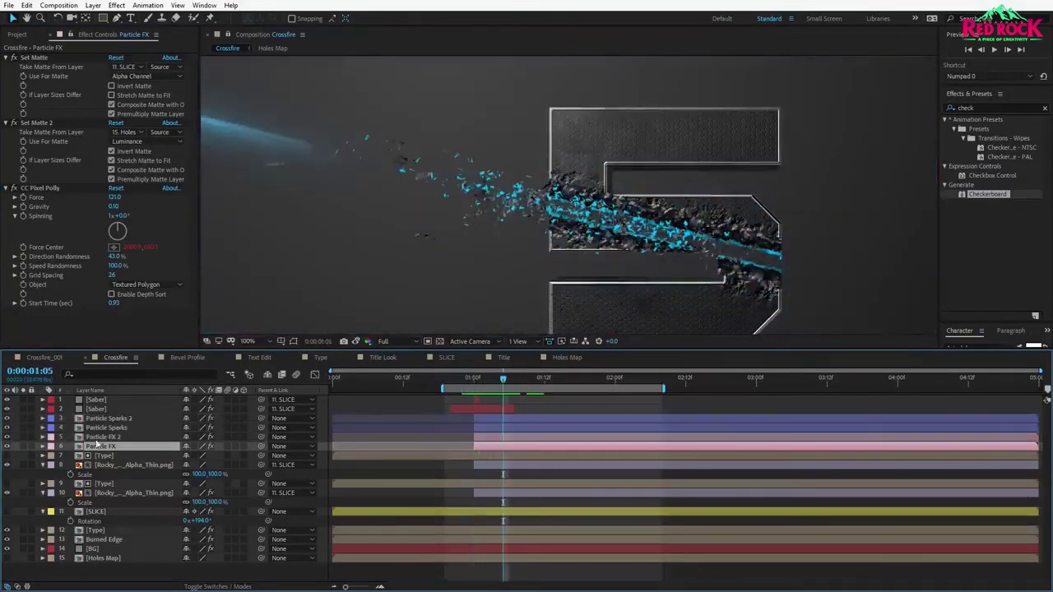
Isolate Particle FX 2 at 0:00:01:00, set its CC Pixel Polly Start Time to 0.77, and show all layers again.
{"action": "left_click", "coordinate": [96, 437]}
{"action": "left_click", "coordinate": [475, 382]}
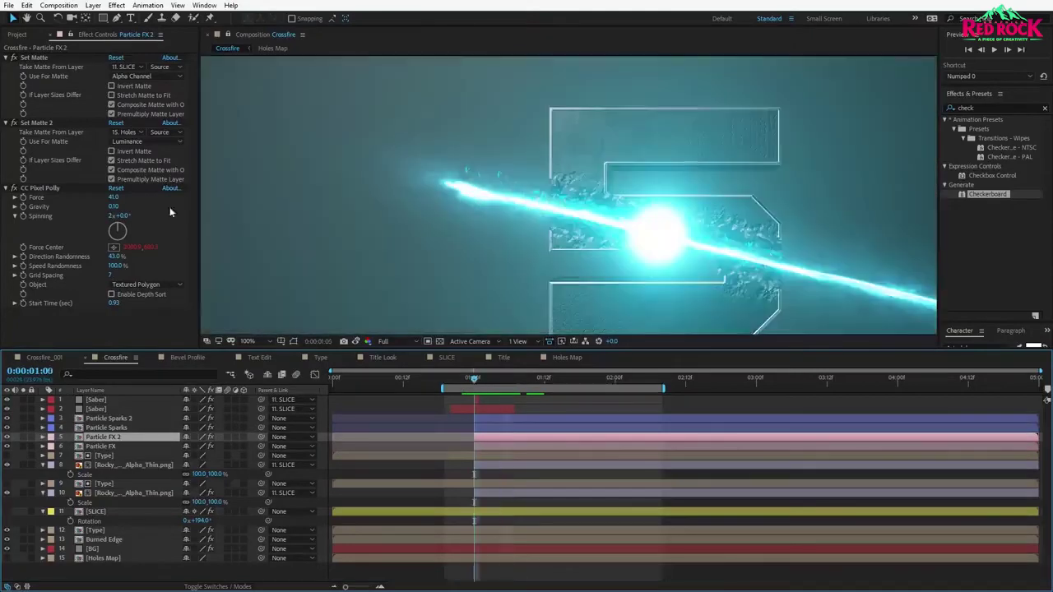
{"action": "left_click", "coordinate": [24, 437]}
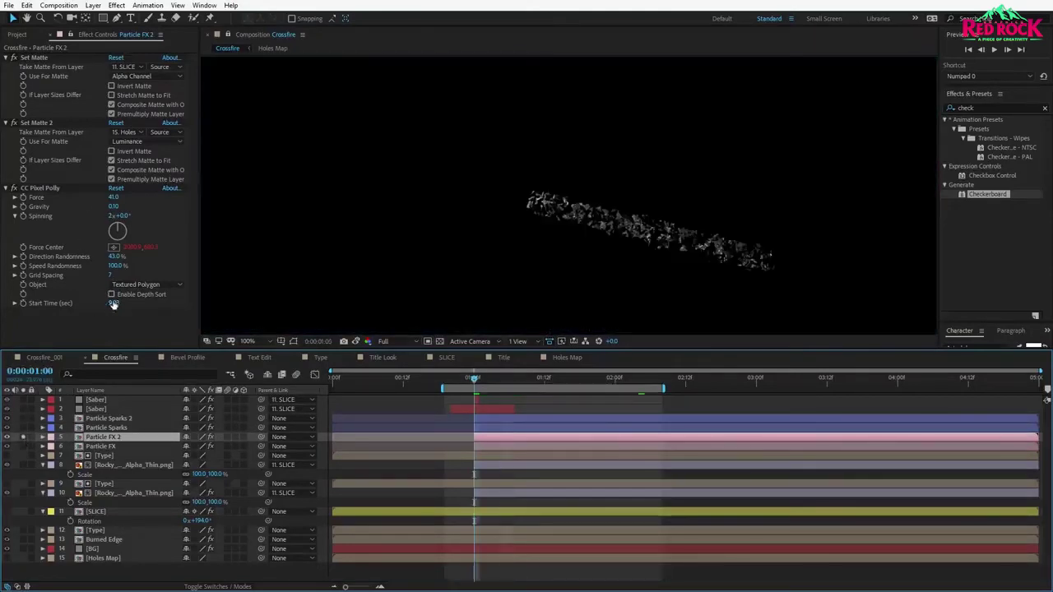
{"action": "left_click_drag", "start_coordinate": [113, 304], "coordinate": [108, 303]}
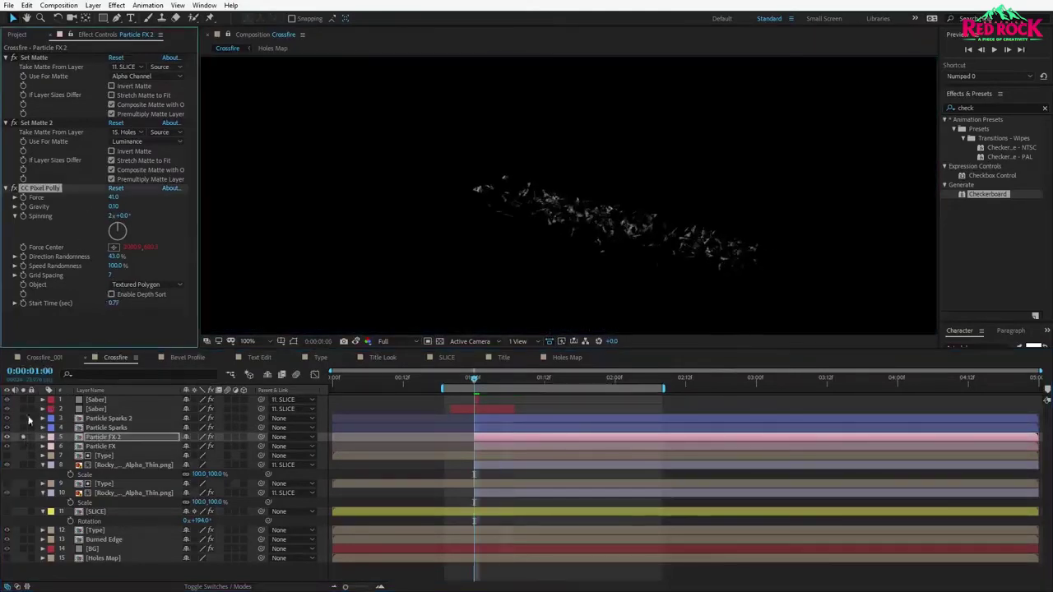
{"action": "left_click", "coordinate": [24, 436]}
Set Particle FX 2's CC Pixel Polly Force to 153 and preview the debris before and after the change.
{"action": "left_click", "coordinate": [468, 380]}
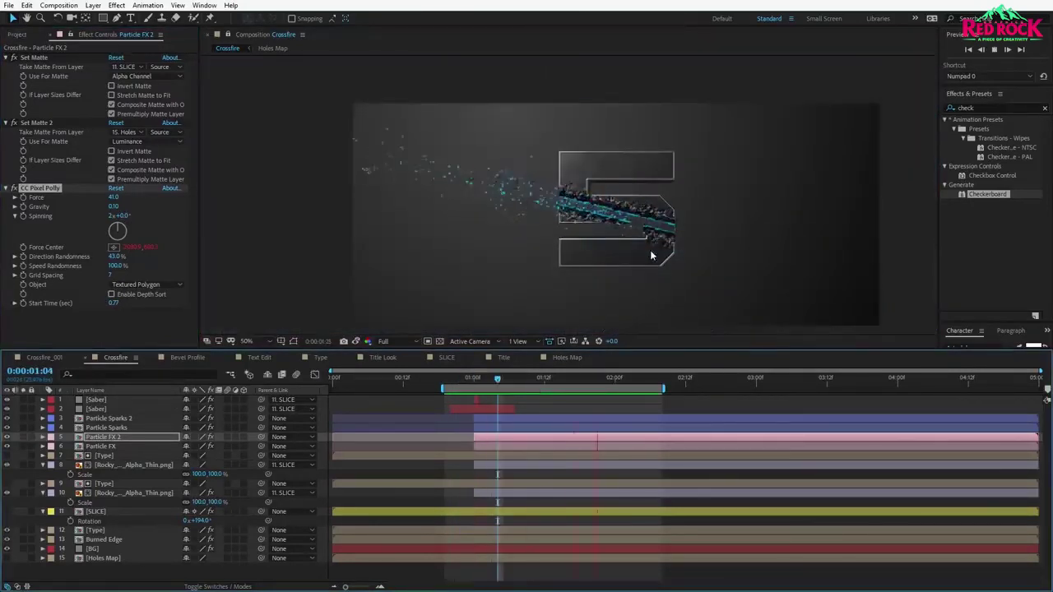
{"action": "key", "text": "space"}
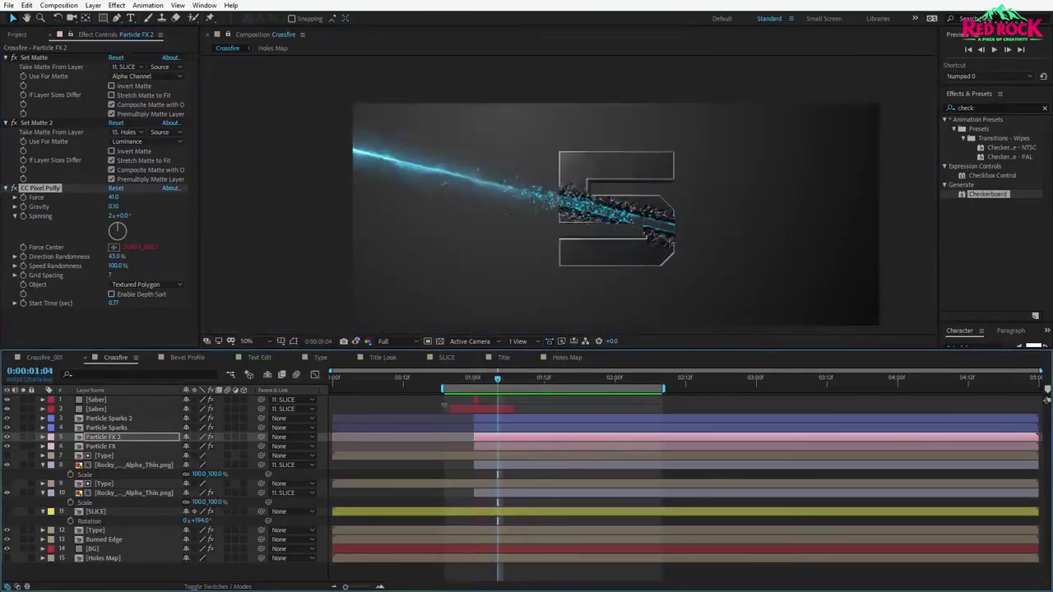
{"action": "left_click_drag", "start_coordinate": [114, 198], "coordinate": [135, 197]}
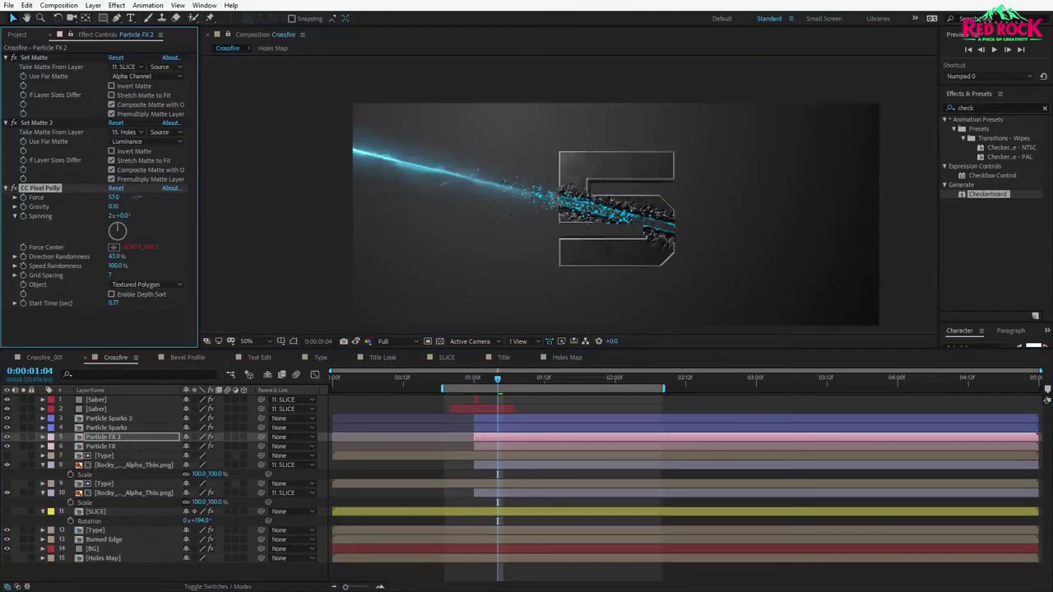
{"action": "key", "text": "space"}
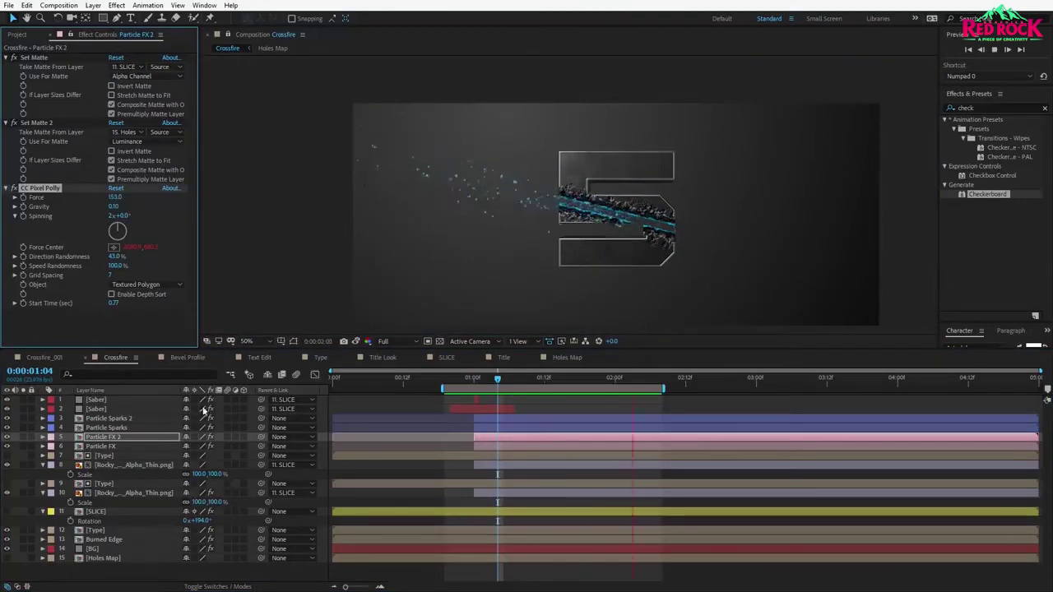
{"action": "key", "text": "space"}
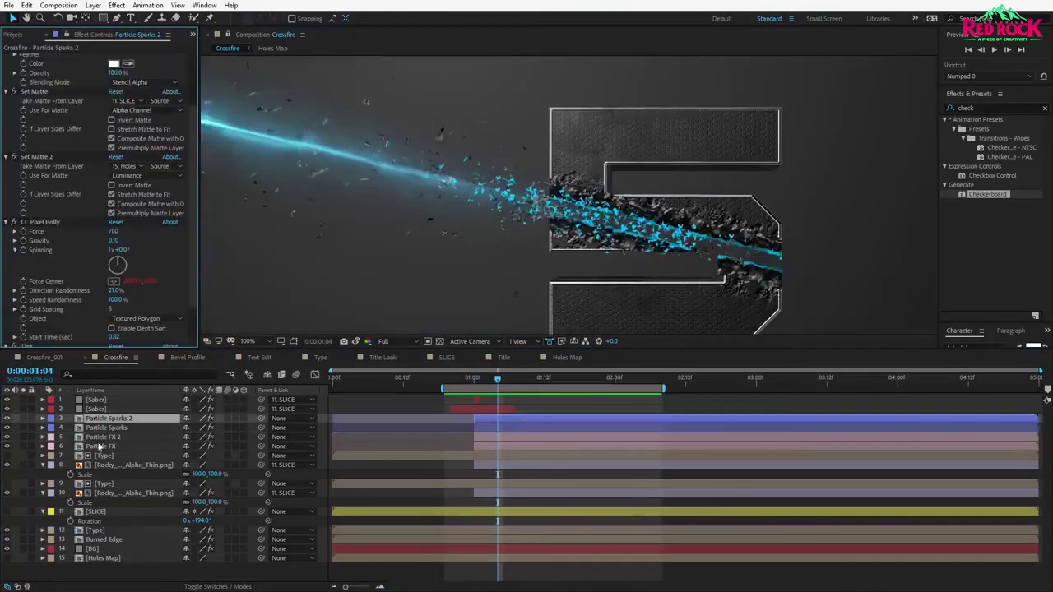
Try placing all four particle layers between Burned Edge and BG, preview the slice, and undo the reordering.
{"action": "left_click", "coordinate": [116, 429]}
{"action": "left_click", "coordinate": [117, 419], "text": "shift"}
{"action": "left_click", "coordinate": [111, 437]}
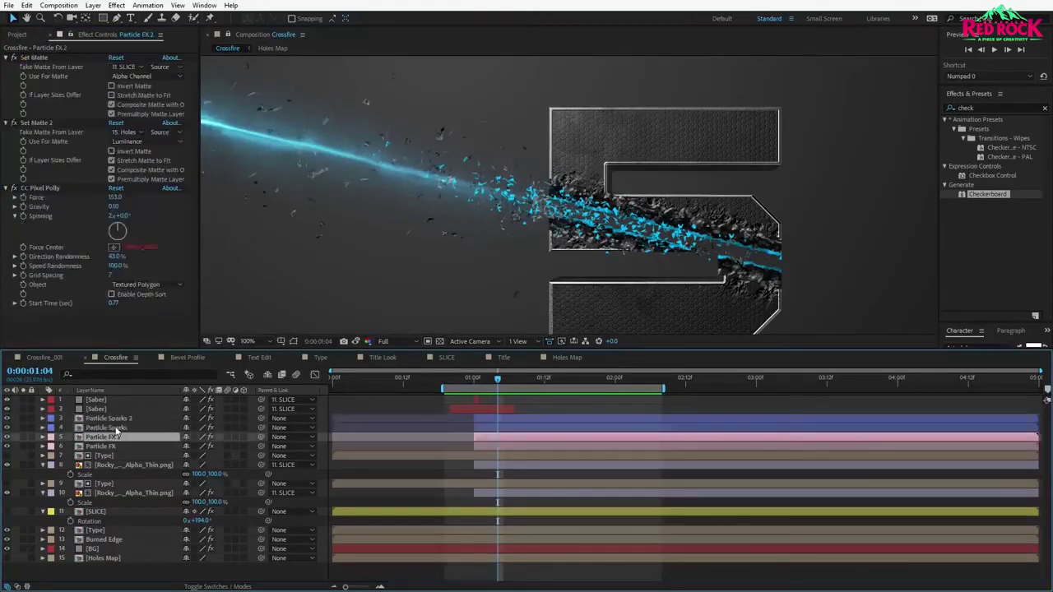
{"action": "left_click_drag", "start_coordinate": [117, 428], "coordinate": [103, 539]}
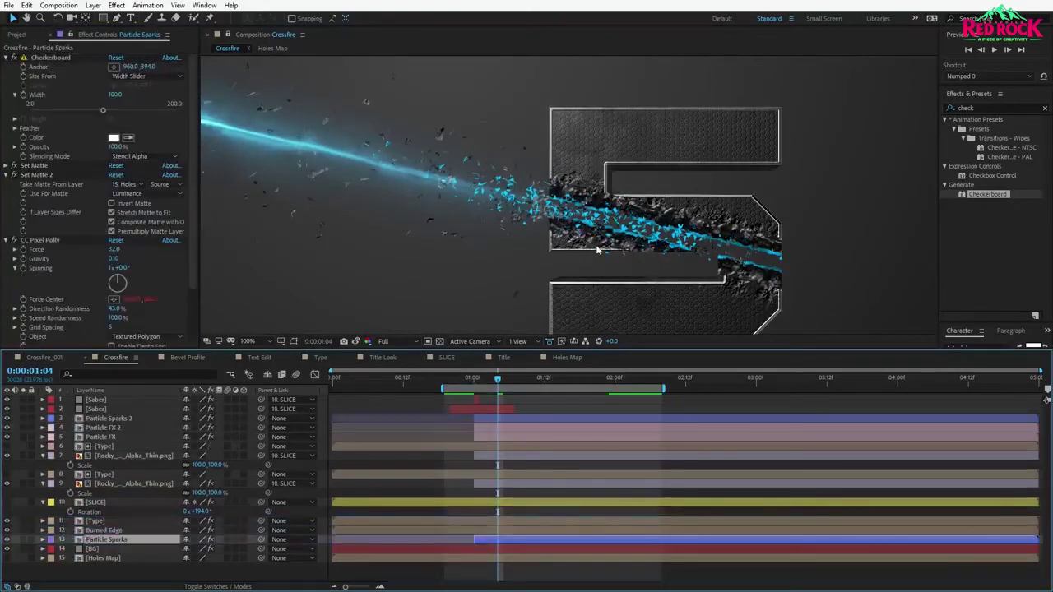
{"action": "left_click", "coordinate": [92, 437]}
{"action": "left_click", "coordinate": [107, 418], "text": "shift"}
{"action": "left_click_drag", "start_coordinate": [121, 428], "coordinate": [108, 542]}
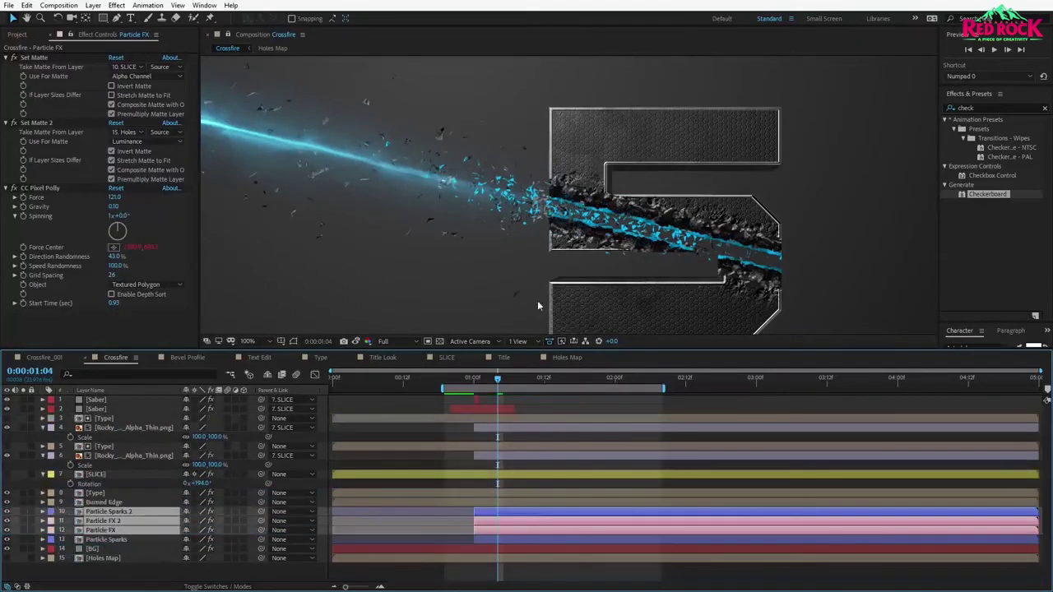
{"action": "key", "text": "space"}
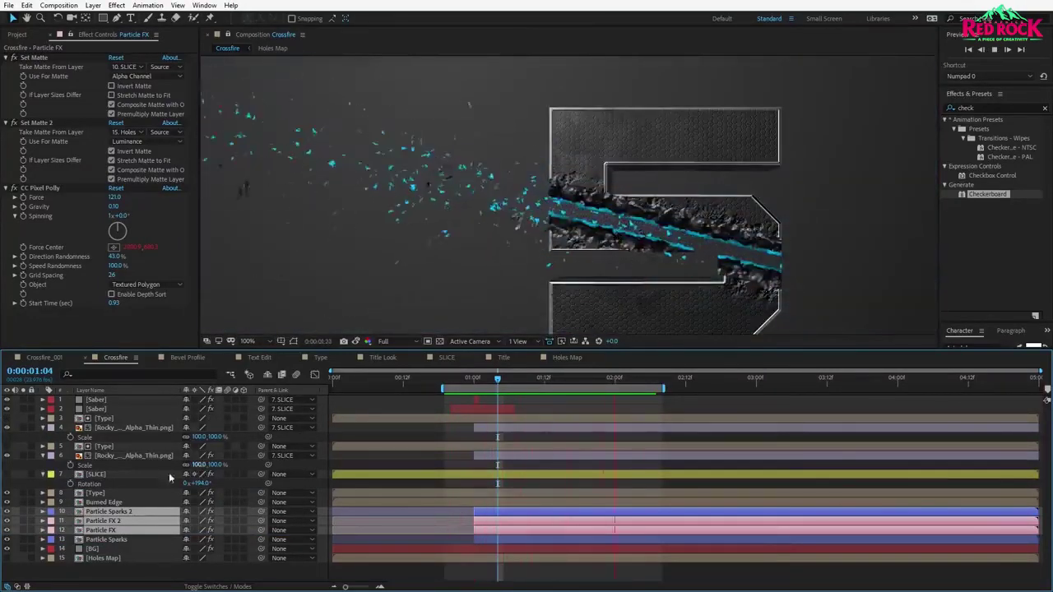
{"action": "key", "text": "space"}
{"action": "key", "text": "ctrl+z"}
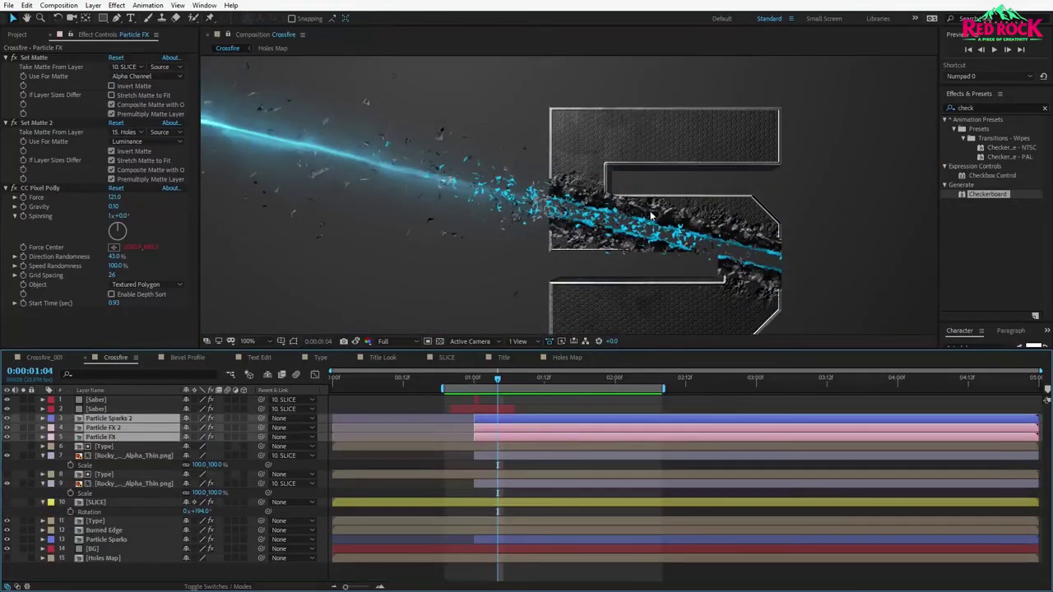
{"action": "key", "text": "ctrl+z"}
Set the SLICE layer's Rotation to -60° to test the slice, debris and sparks at another angle.
{"action": "left_click", "coordinate": [102, 512]}
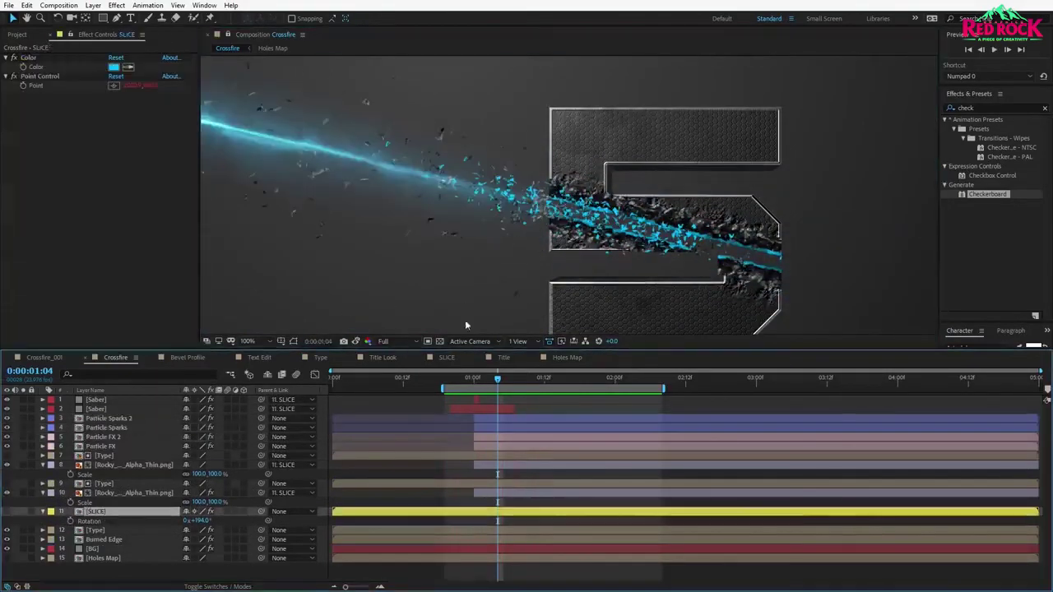
{"action": "left_click_drag", "start_coordinate": [202, 520], "coordinate": [155, 520]}
{"action": "scroll", "coordinate": [696, 254], "scroll_direction": "down", "scroll_amount": 1}
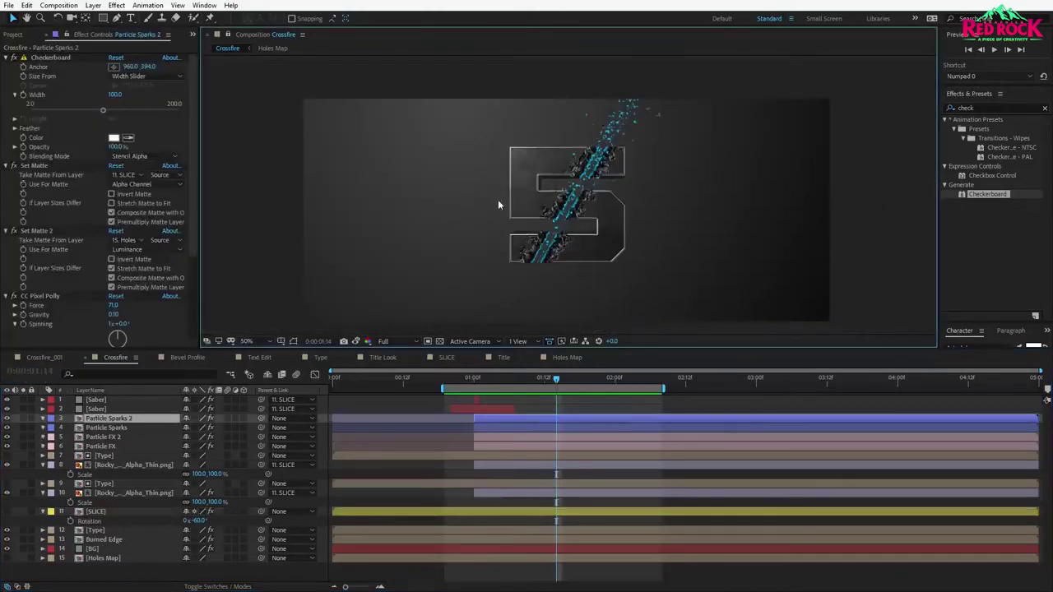
Create an adjustment layer above Particle Sparks 2 and rename it Force Motion Blur.
{"action": "left_click", "coordinate": [93, 5]}
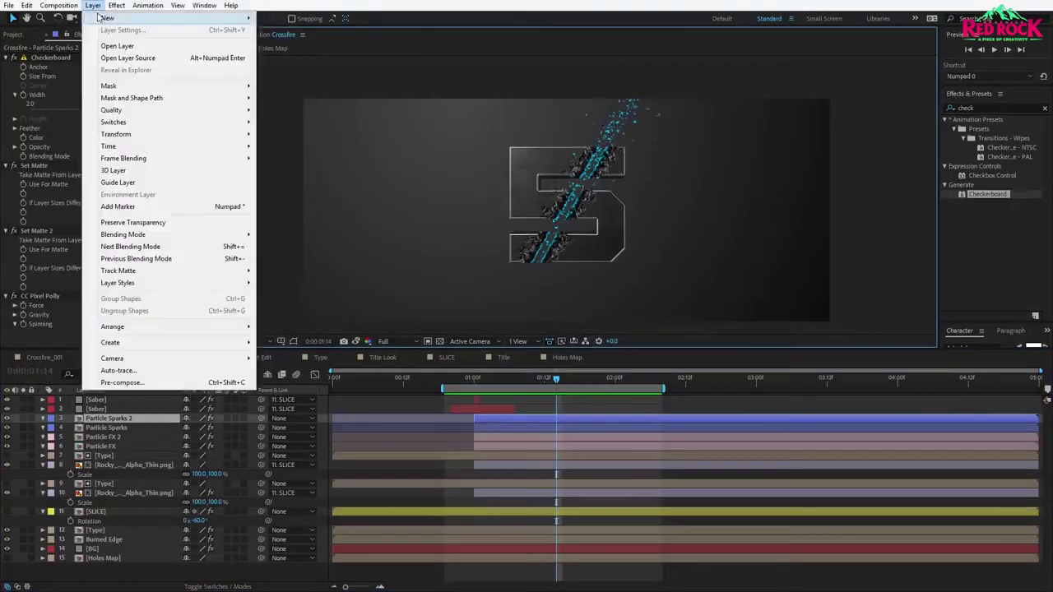
{"action": "mouse_move", "coordinate": [103, 18]}
{"action": "left_click", "coordinate": [300, 92]}
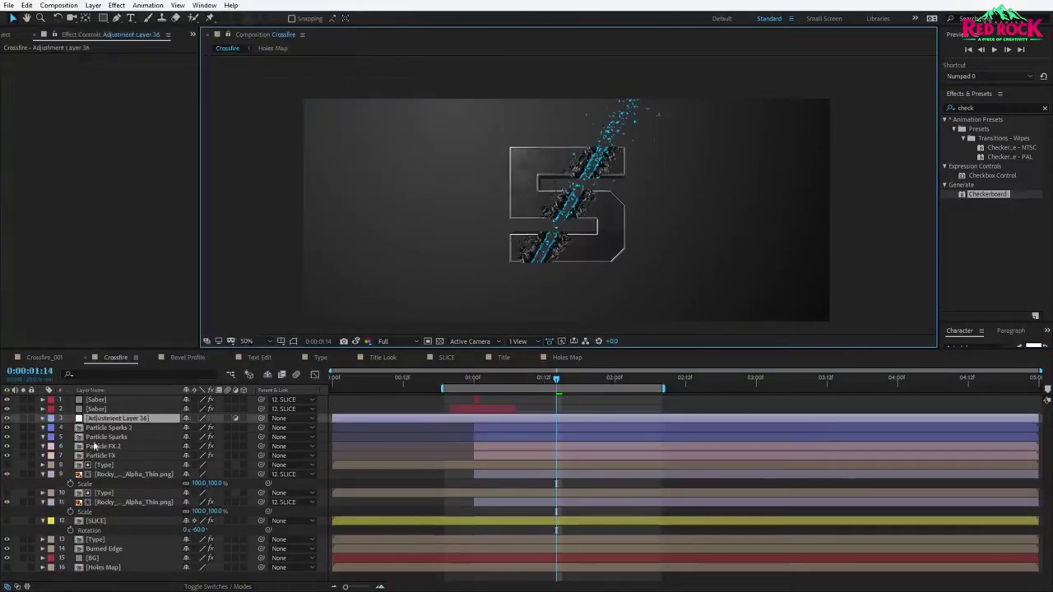
{"action": "key", "text": "Return"}
{"action": "type", "text": "Fol"}
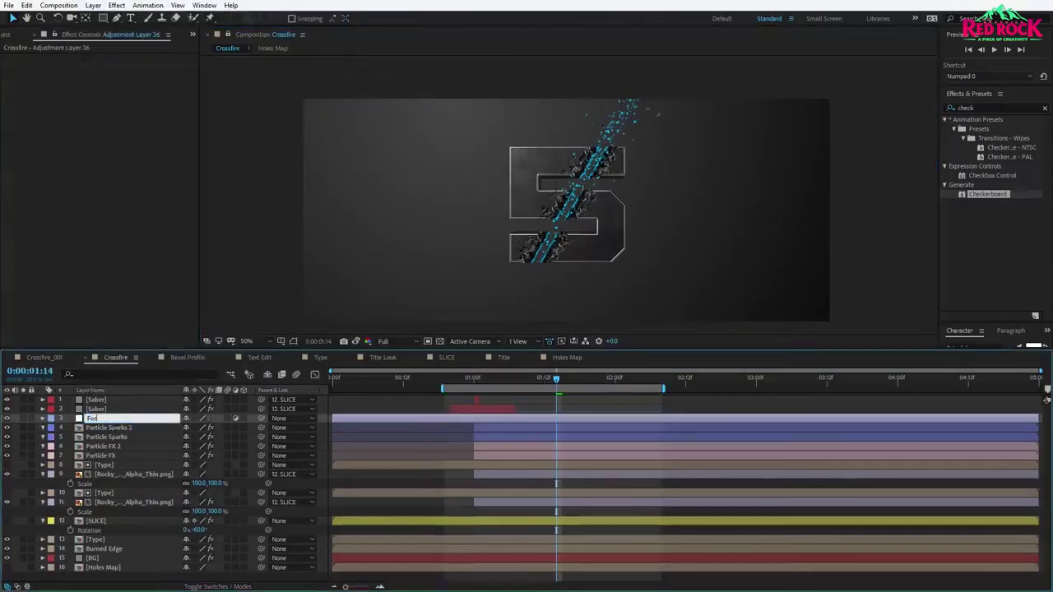
{"action": "type", "text": "ce Motion Blur"}
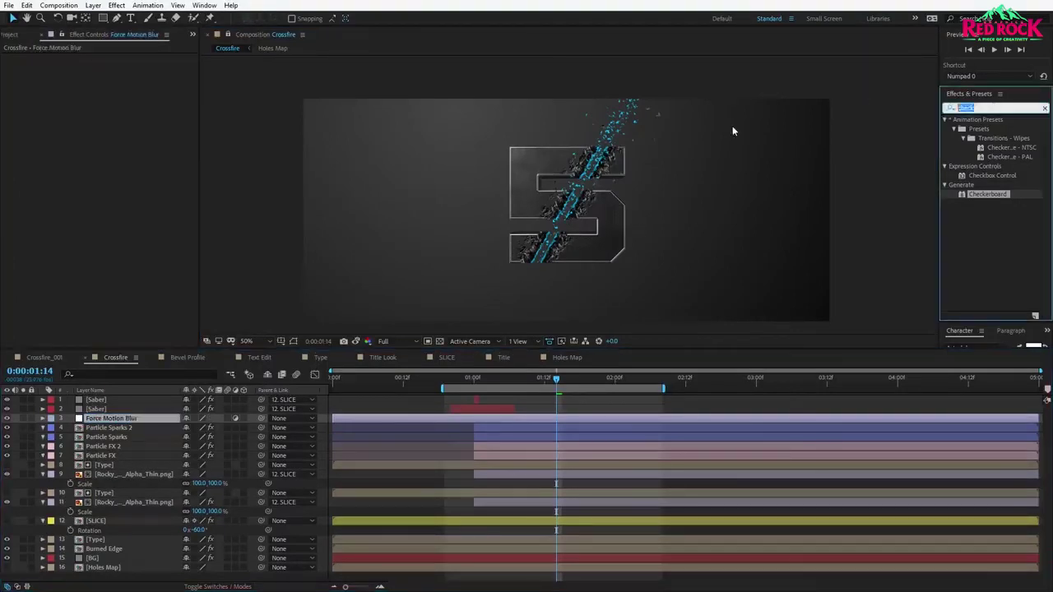
Apply CC Force Motion Blur to the Force Motion Blur layer, inspect the sparks at 0:00:01:14 and 0:00:01:22, and hide the layer.
{"action": "type", "text": "Force"}
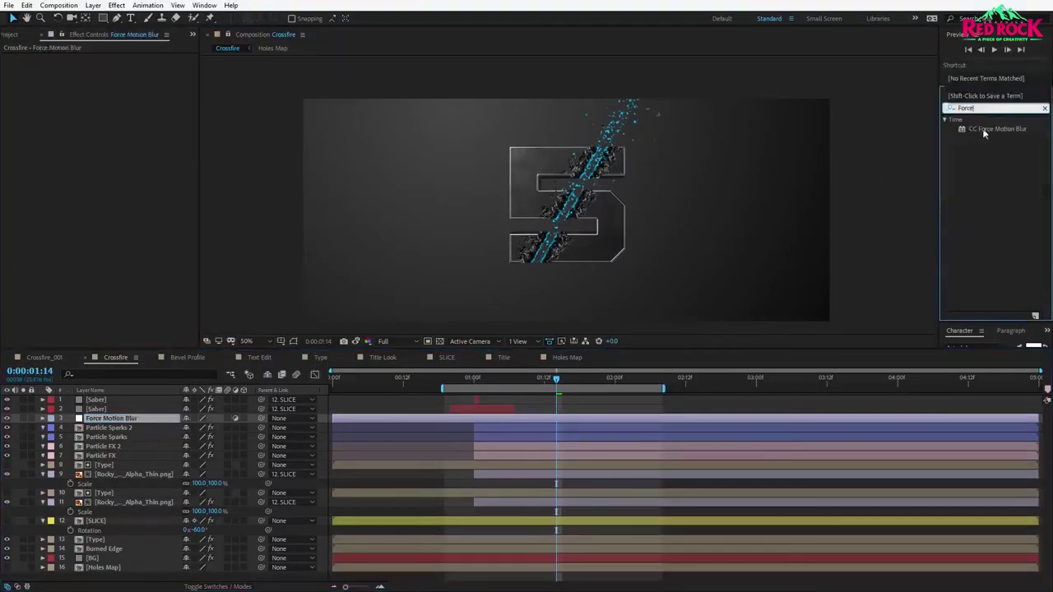
{"action": "left_click_drag", "start_coordinate": [984, 134], "coordinate": [477, 417]}
{"action": "key", "text": "period"}
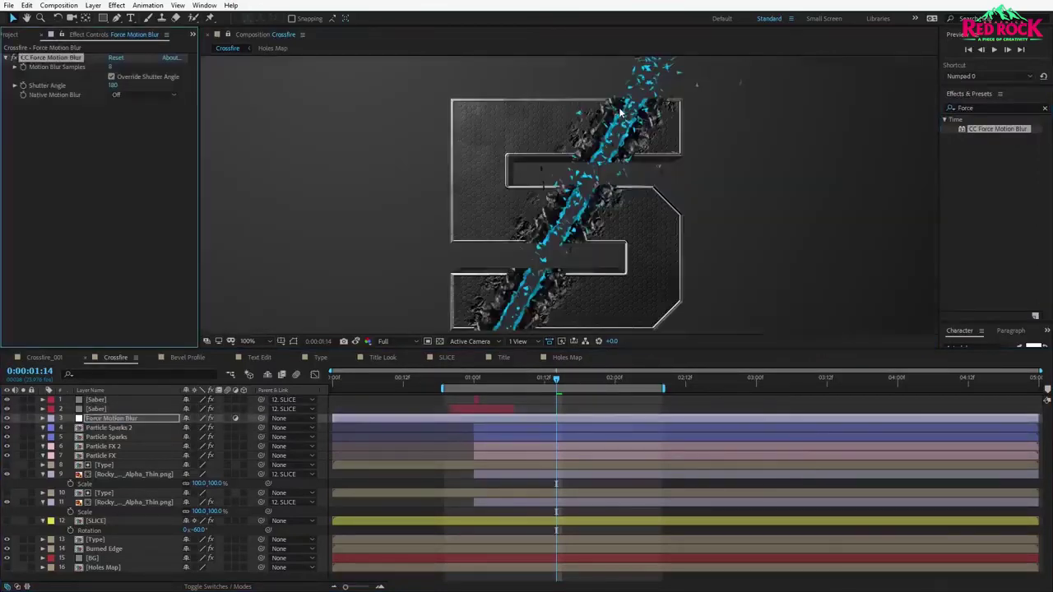
{"action": "left_click_drag", "start_coordinate": [651, 152], "coordinate": [611, 264]}
{"action": "scroll", "coordinate": [619, 210], "scroll_direction": "up", "scroll_amount": 1}
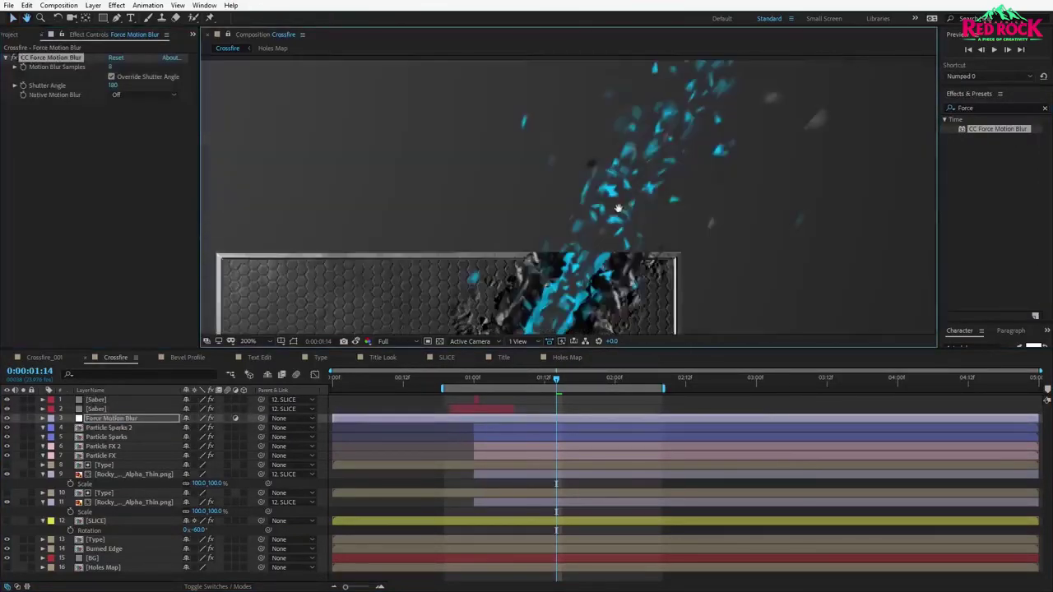
{"action": "left_click_drag", "start_coordinate": [619, 219], "coordinate": [620, 174]}
{"action": "scroll", "coordinate": [600, 255], "scroll_direction": "down", "scroll_amount": 1}
{"action": "left_click_drag", "start_coordinate": [600, 256], "coordinate": [624, 184]}
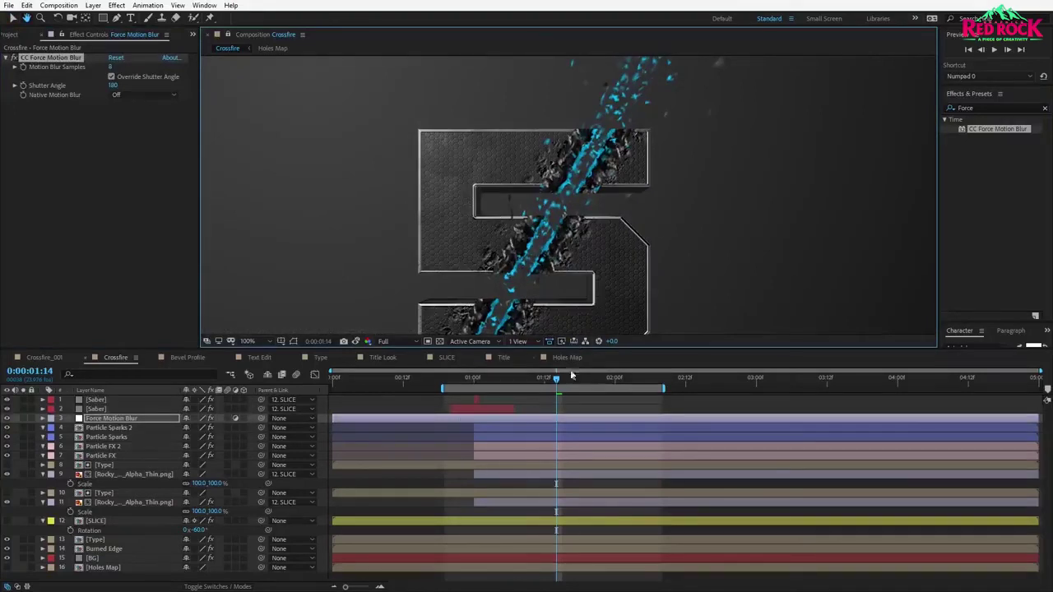
{"action": "left_click", "coordinate": [604, 380]}
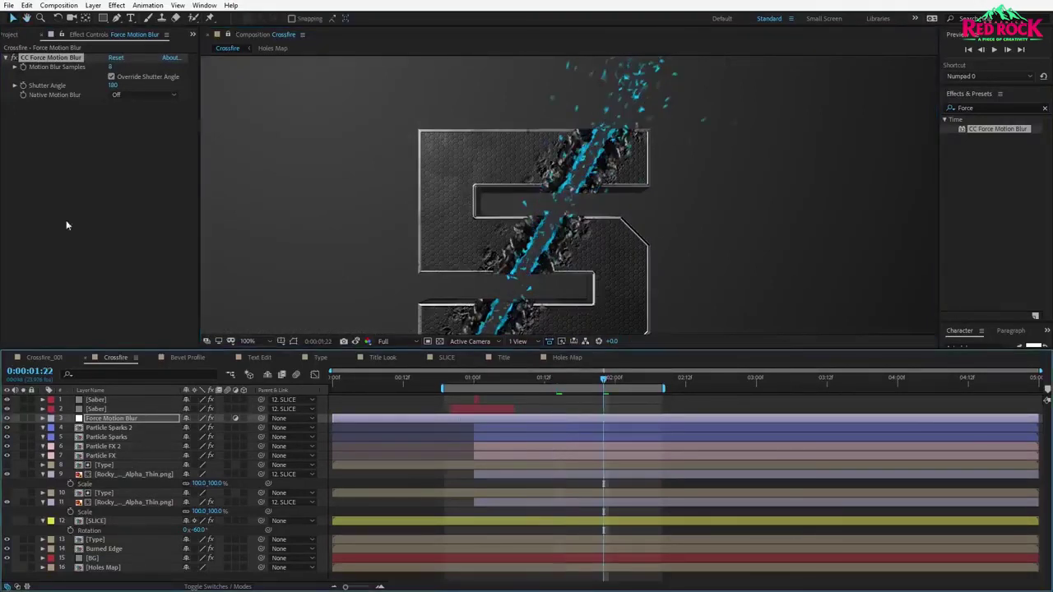
{"action": "scroll", "coordinate": [541, 229], "scroll_direction": "down", "scroll_amount": 1}
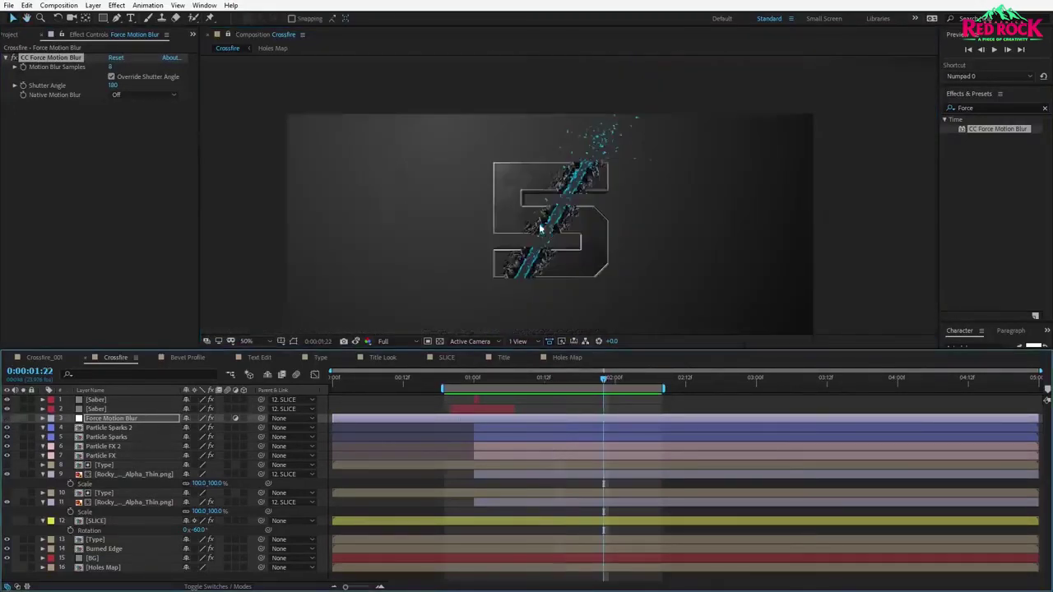
Preview the Particle_Stream_03.mov footage in its own viewer and close the viewer.
{"action": "left_click", "coordinate": [11, 33]}
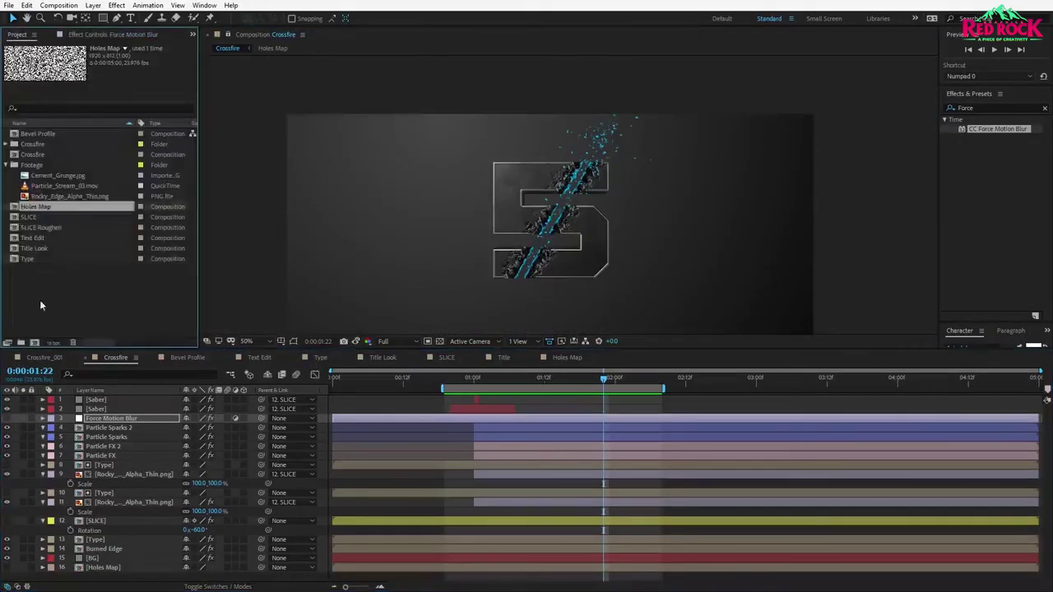
{"action": "double_click", "coordinate": [59, 187]}
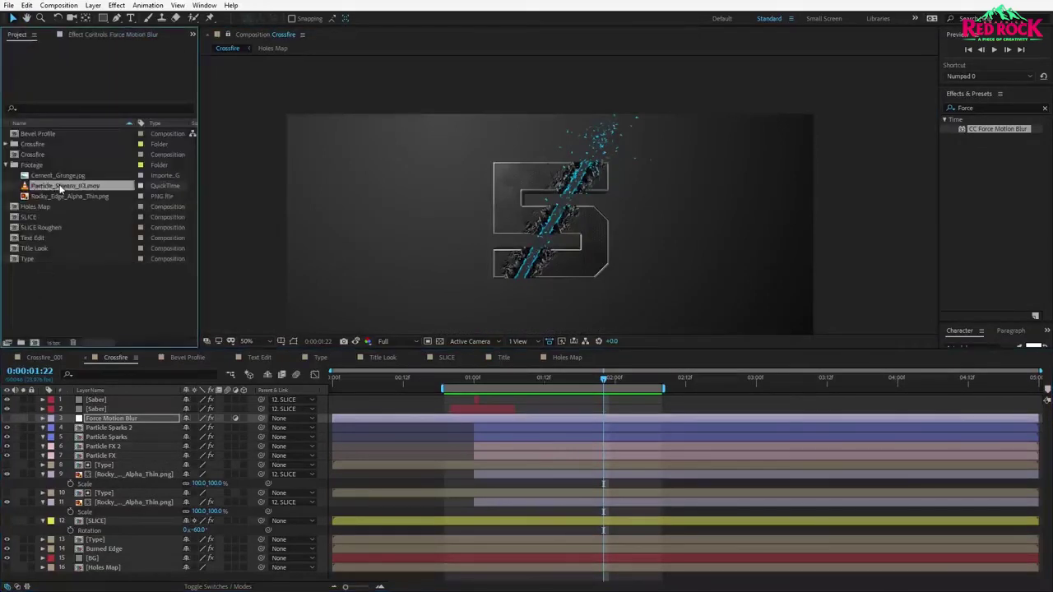
{"action": "left_click_drag", "start_coordinate": [188, 318], "coordinate": [204, 315]}
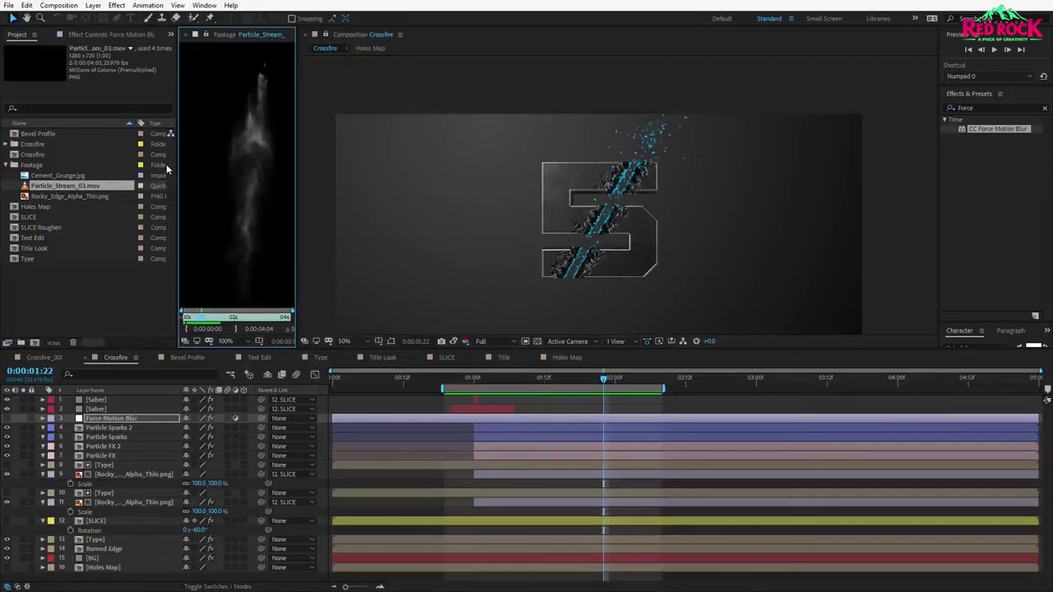
{"action": "left_click", "coordinate": [187, 35]}
Place Particle_Stream_03.mov above Force Motion Blur, shift it to start shortly before the slice, and scale it to 213%.
{"action": "left_click_drag", "start_coordinate": [58, 193], "coordinate": [115, 417]}
{"action": "left_click", "coordinate": [479, 379]}
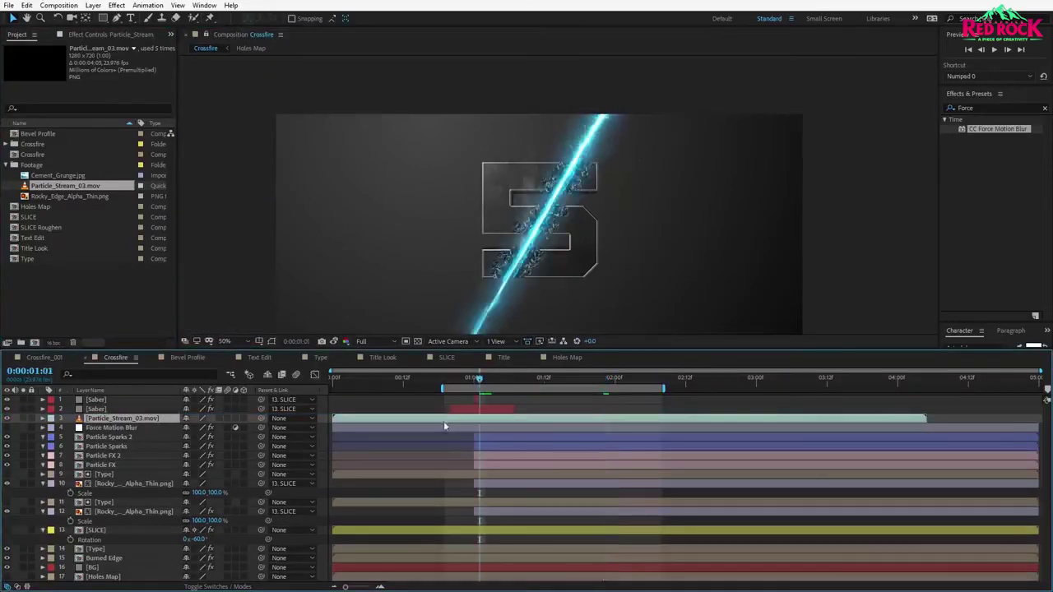
{"action": "left_click_drag", "start_coordinate": [429, 417], "coordinate": [518, 422]}
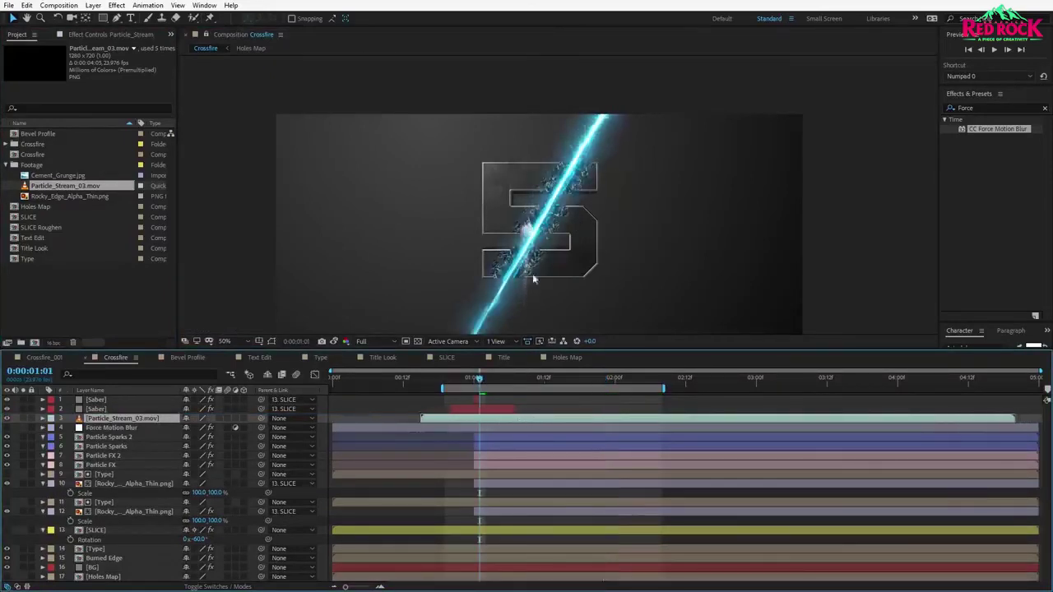
{"action": "key", "text": "s"}
{"action": "left_click_drag", "start_coordinate": [206, 429], "coordinate": [298, 425]}
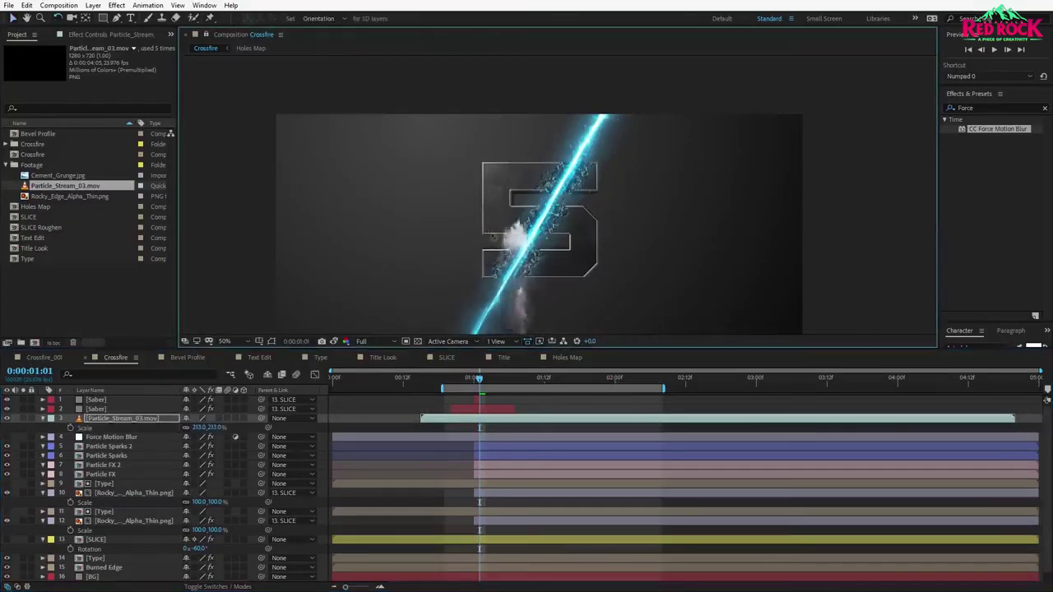
Rotate the particle stream along the slice, scale it to 301%, and adjust its timing with the start trimmed to 0:00:01:00.
{"action": "key", "text": "w"}
{"action": "mouse_move", "coordinate": [466, 420]}
{"action": "left_mouse_down"}
{"action": "mouse_move", "coordinate": [493, 420]}
{"action": "mouse_move", "coordinate": [484, 421]}
{"action": "left_mouse_up"}
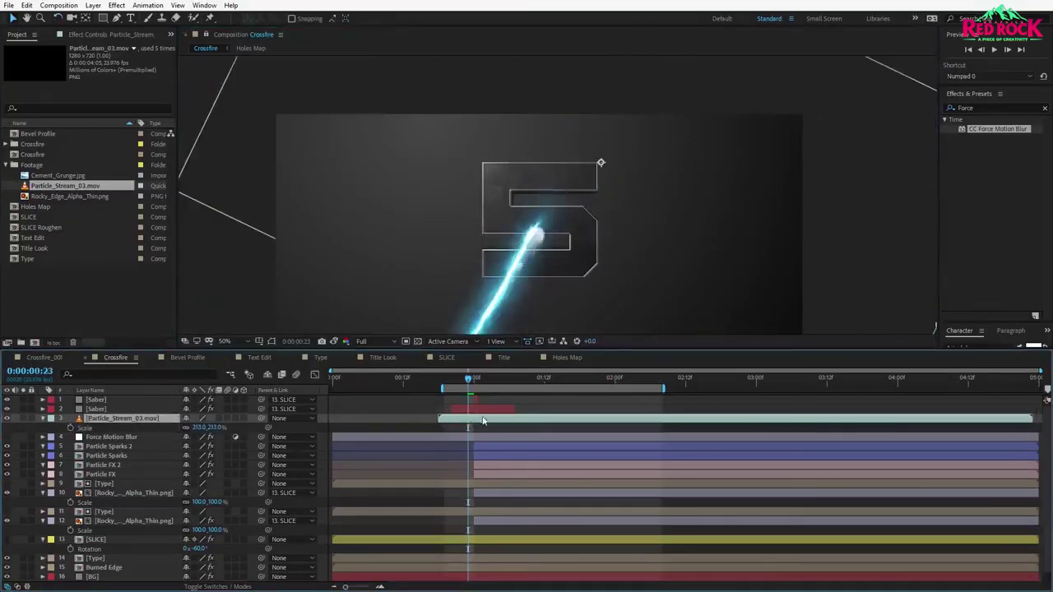
{"action": "key", "text": "s"}
{"action": "key", "text": "s"}
{"action": "left_click_drag", "start_coordinate": [217, 429], "coordinate": [288, 429]}
{"action": "left_click_drag", "start_coordinate": [481, 423], "coordinate": [477, 420]}
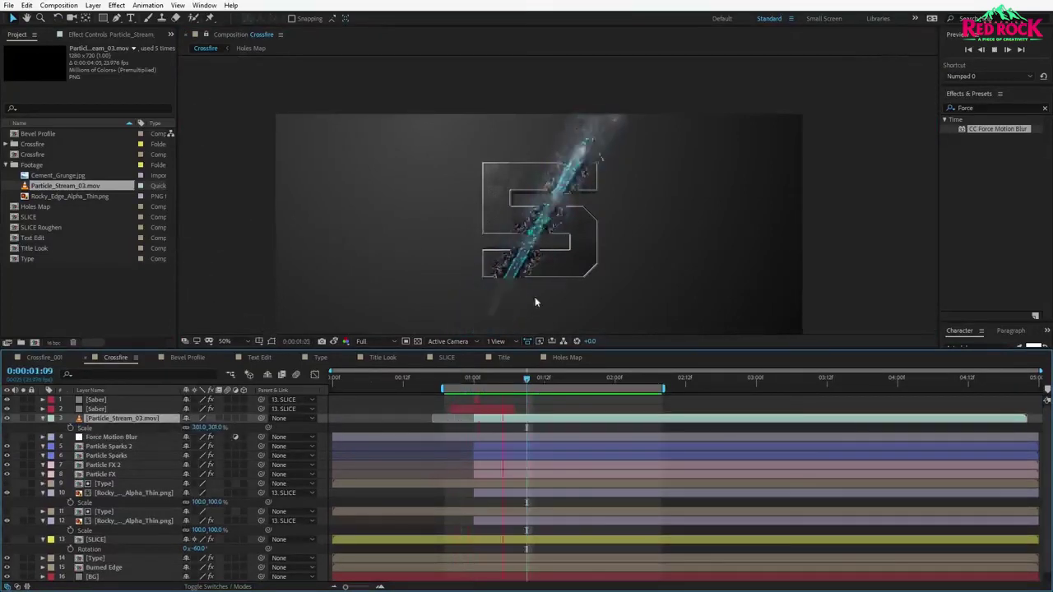
Apply Curves to the particle stream at 0:00:01:08, raise its Alpha curve, and nudge the stream down along the slice.
{"action": "left_click", "coordinate": [529, 381]}
{"action": "key", "text": "Page_Up"}
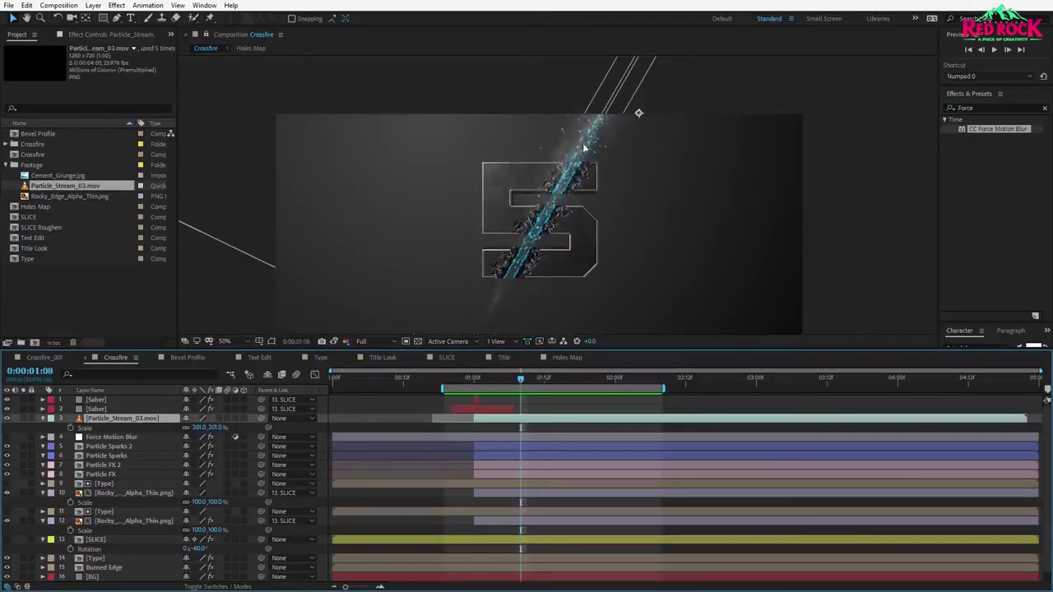
{"action": "double_click", "coordinate": [979, 107]}
{"action": "type", "text": "curv"}
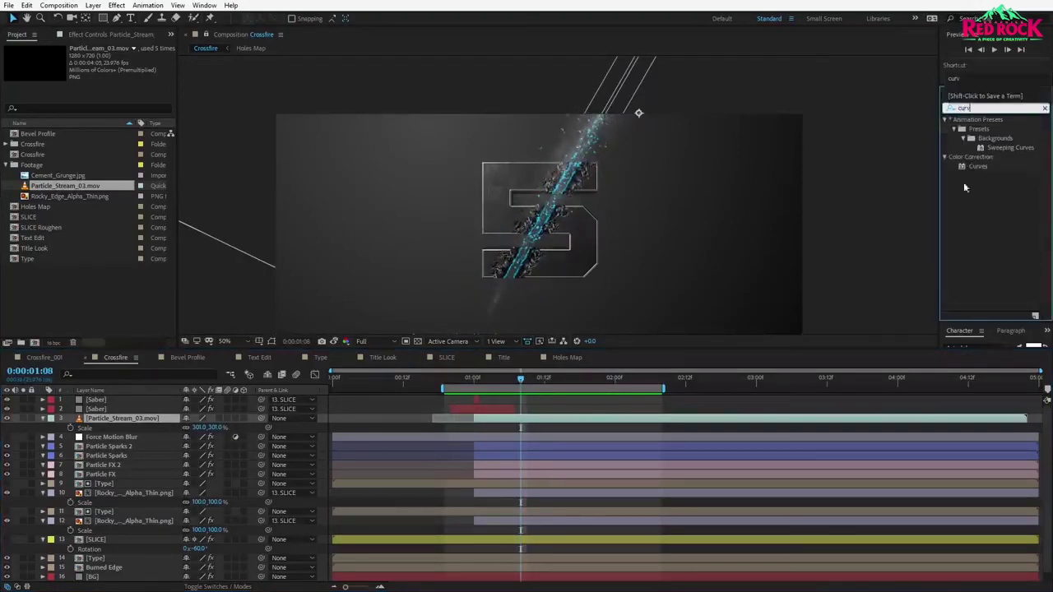
{"action": "left_click_drag", "start_coordinate": [977, 166], "coordinate": [534, 420]}
{"action": "left_click", "coordinate": [106, 66]}
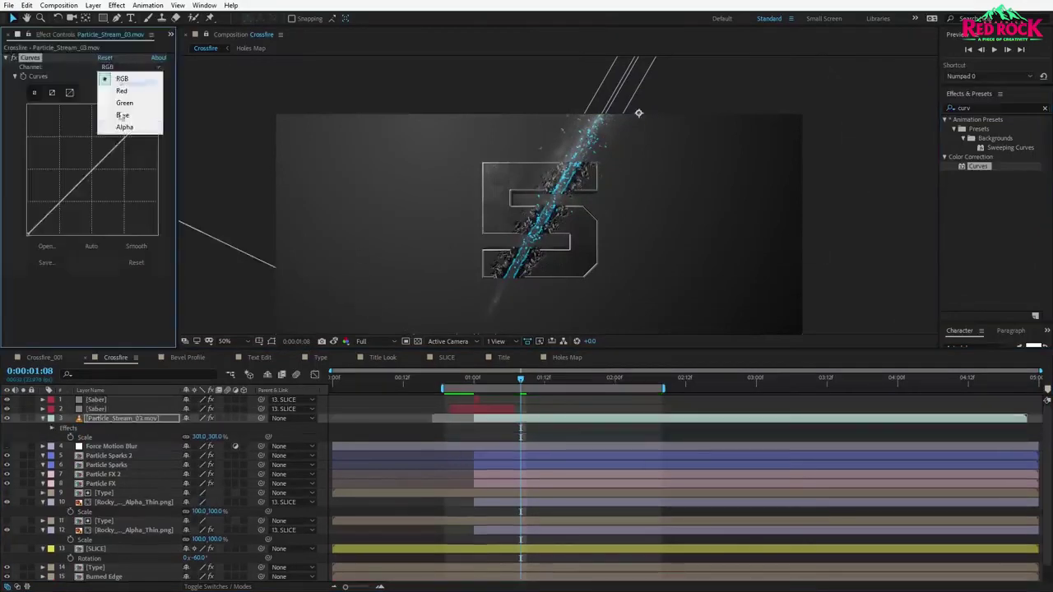
{"action": "left_click", "coordinate": [124, 126]}
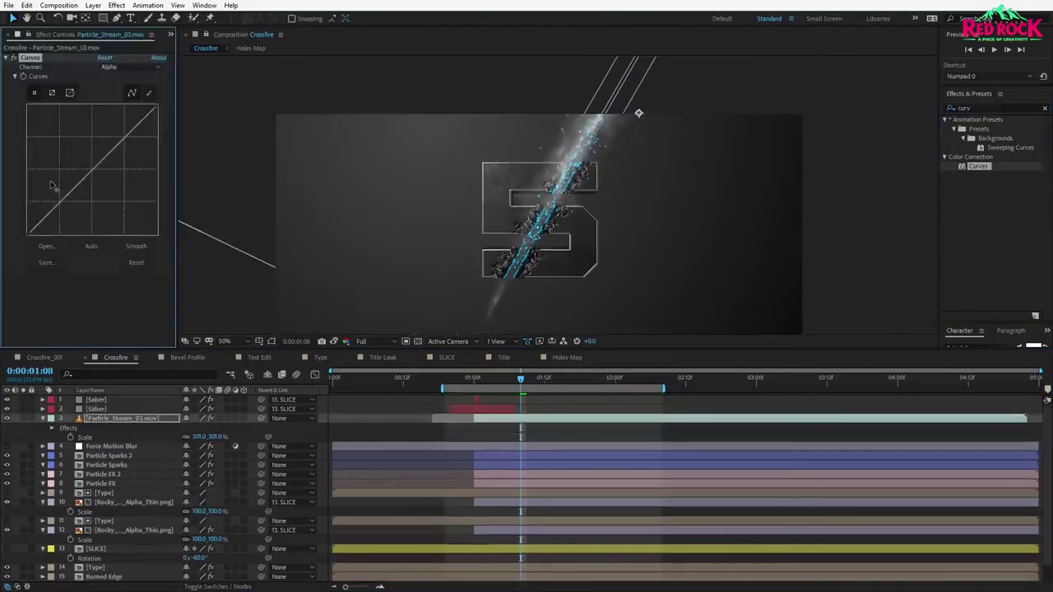
{"action": "left_click_drag", "start_coordinate": [584, 152], "coordinate": [577, 165]}
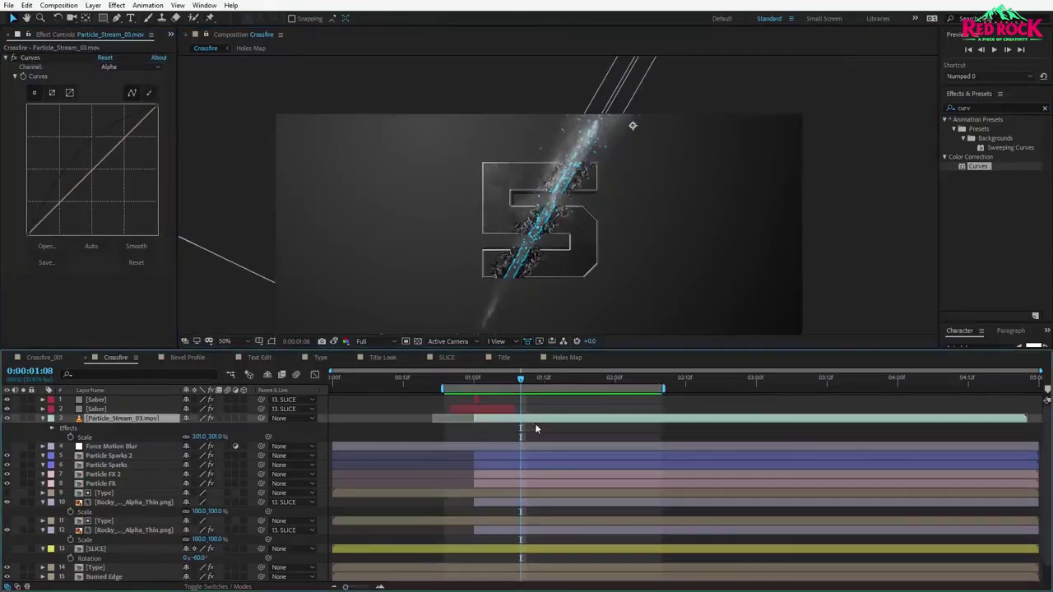
Duplicate the particle stream layer, scale the copy to 170%, and move it over the sliced 5.
{"action": "key", "text": "ctrl+d"}
{"action": "key", "text": "s"}
{"action": "left_click_drag", "start_coordinate": [212, 429], "coordinate": [140, 429]}
{"action": "left_click_drag", "start_coordinate": [658, 161], "coordinate": [604, 194]}
{"action": "key", "text": "comma"}
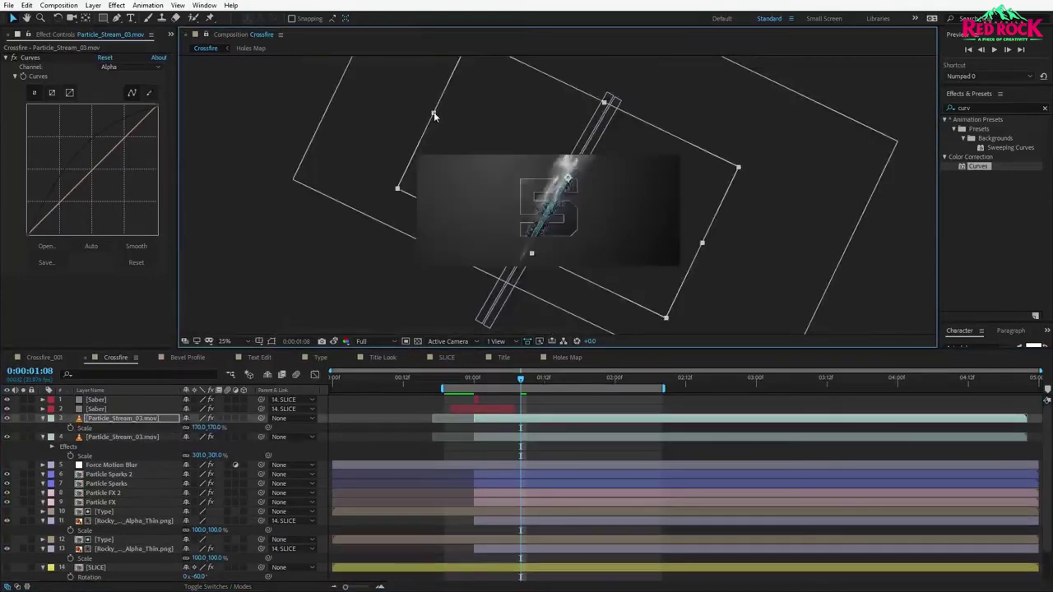
Resize and rotate the stream copy, repositioning it along the cut through the 5.
{"action": "mouse_move", "coordinate": [701, 242]}
{"action": "left_mouse_down"}
{"action": "mouse_move", "coordinate": [710, 245]}
{"action": "mouse_move", "coordinate": [699, 263]}
{"action": "left_mouse_up"}
{"action": "key", "text": "w"}
{"action": "key", "text": "v"}
{"action": "left_click_drag", "start_coordinate": [636, 192], "coordinate": [617, 211]}
{"action": "key", "text": "period"}
Set the stream copy's Opacity to 47% and move it between the Type and Burned Edge layers.
{"action": "key", "text": "t"}
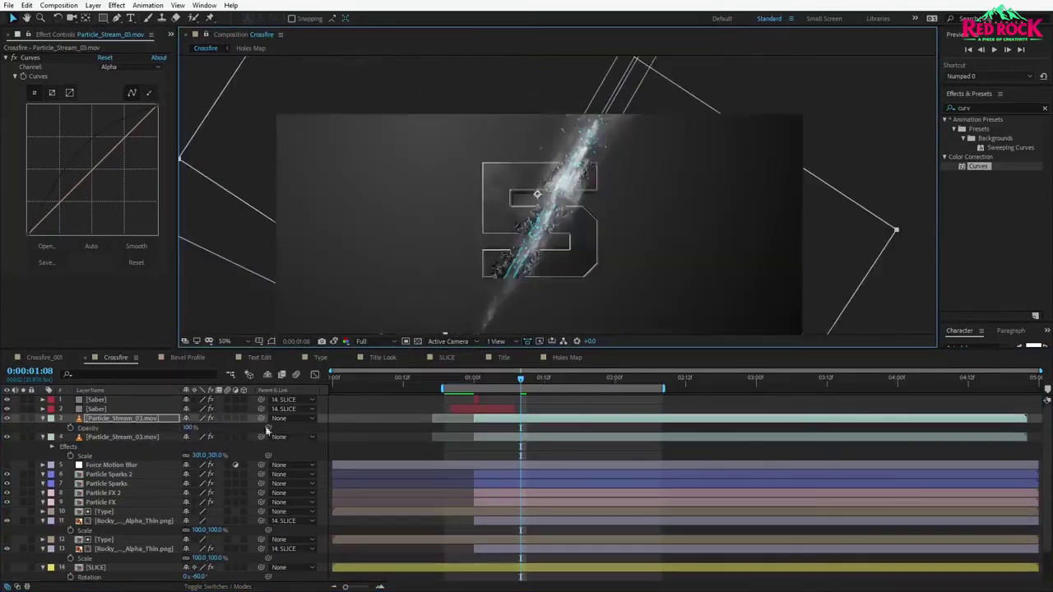
{"action": "left_click", "coordinate": [107, 420]}
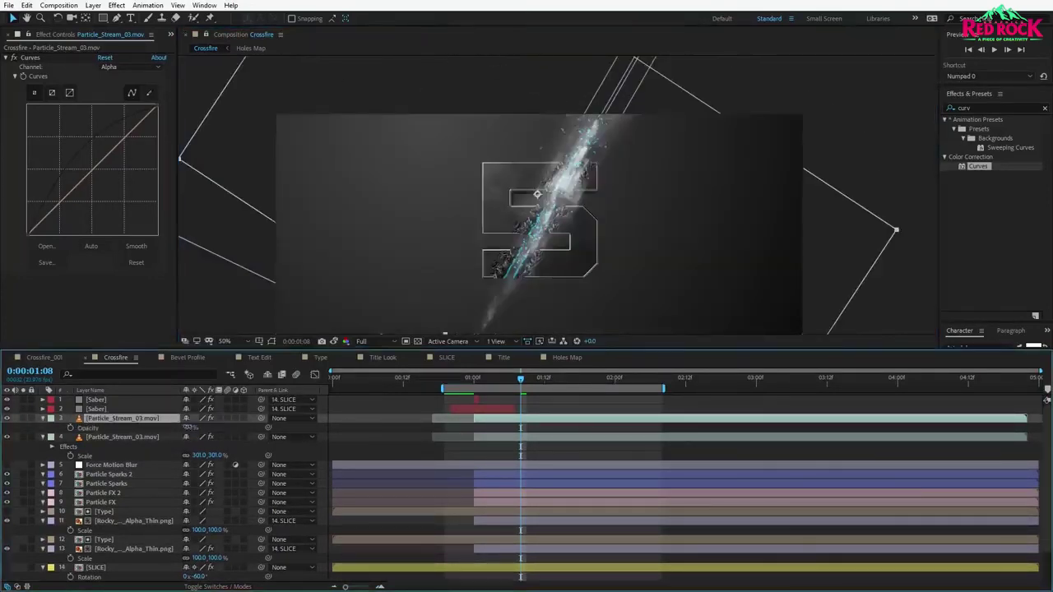
{"action": "left_click_drag", "start_coordinate": [189, 427], "coordinate": [112, 427]}
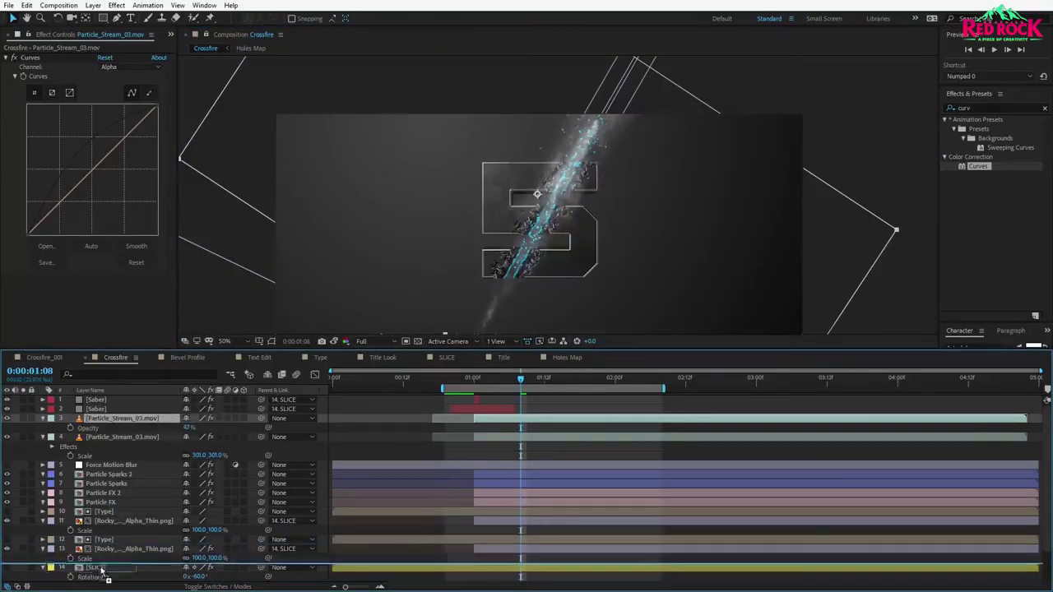
{"action": "left_click_drag", "start_coordinate": [100, 574], "coordinate": [106, 555]}
{"action": "scroll", "coordinate": [103, 549], "scroll_direction": "down", "scroll_amount": 1}
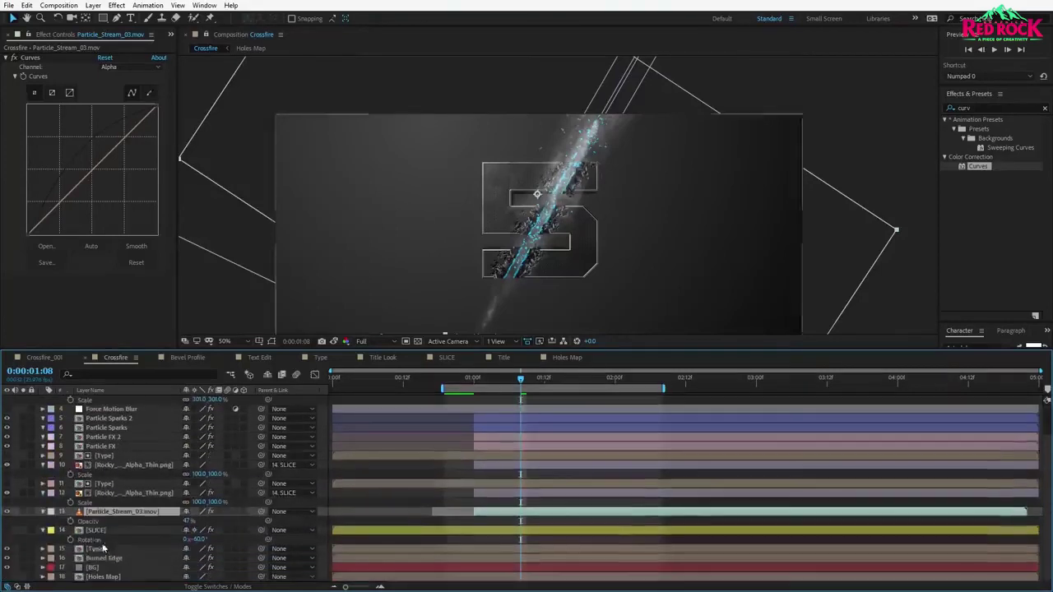
{"action": "left_click_drag", "start_coordinate": [101, 515], "coordinate": [99, 543]}
{"action": "key", "text": "space"}
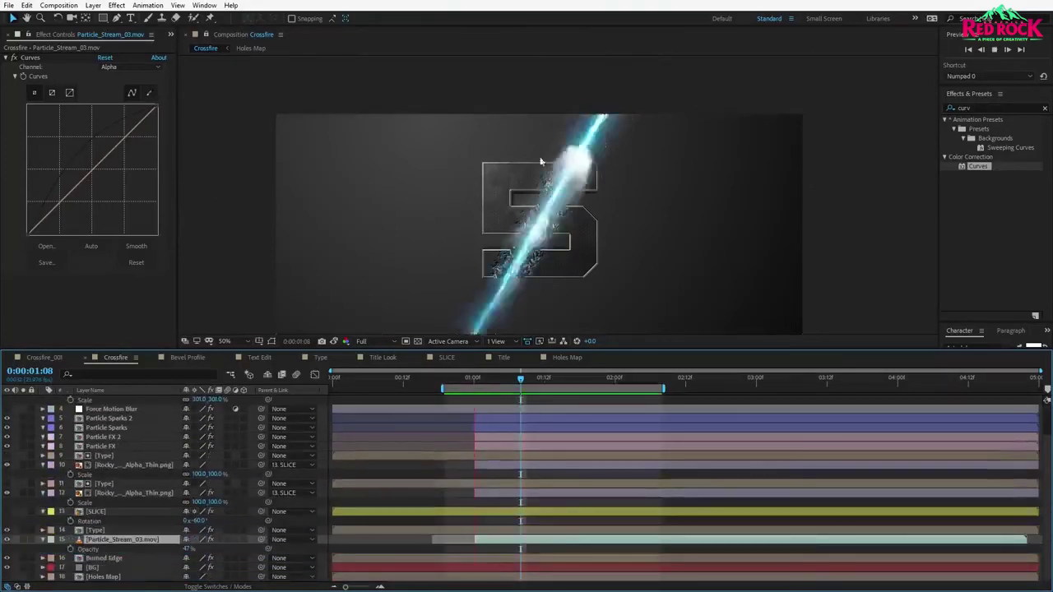
Shift the upper particle stream slightly earlier, set its Opacity to 43%, and preview the slice in an enlarged viewer.
{"action": "left_click_drag", "start_coordinate": [522, 381], "coordinate": [481, 384]}
{"action": "scroll", "coordinate": [489, 443], "scroll_direction": "up", "scroll_amount": 2}
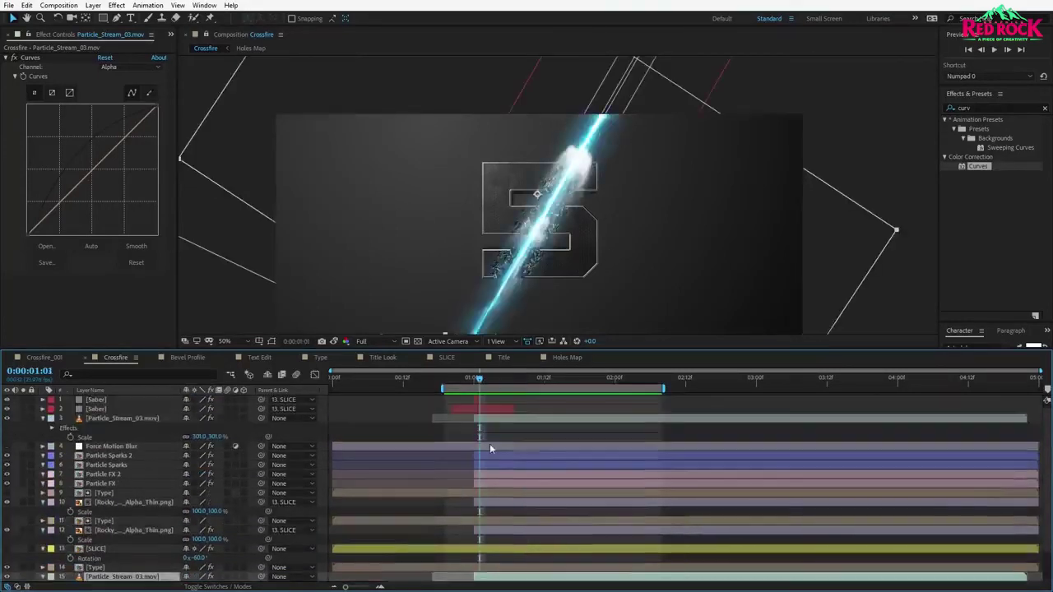
{"action": "left_click_drag", "start_coordinate": [489, 424], "coordinate": [484, 422]}
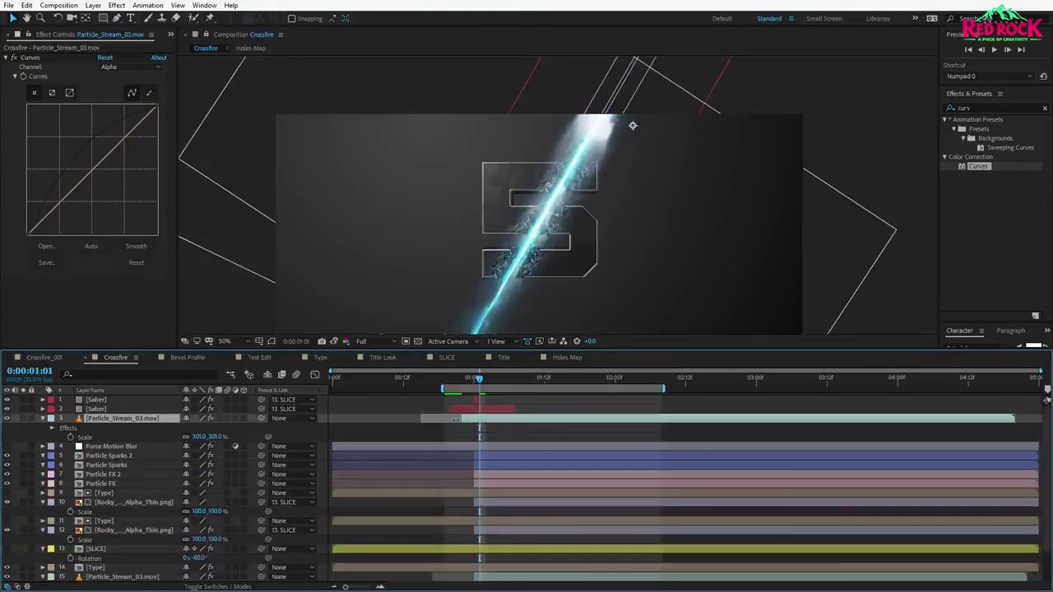
{"action": "key", "text": "t"}
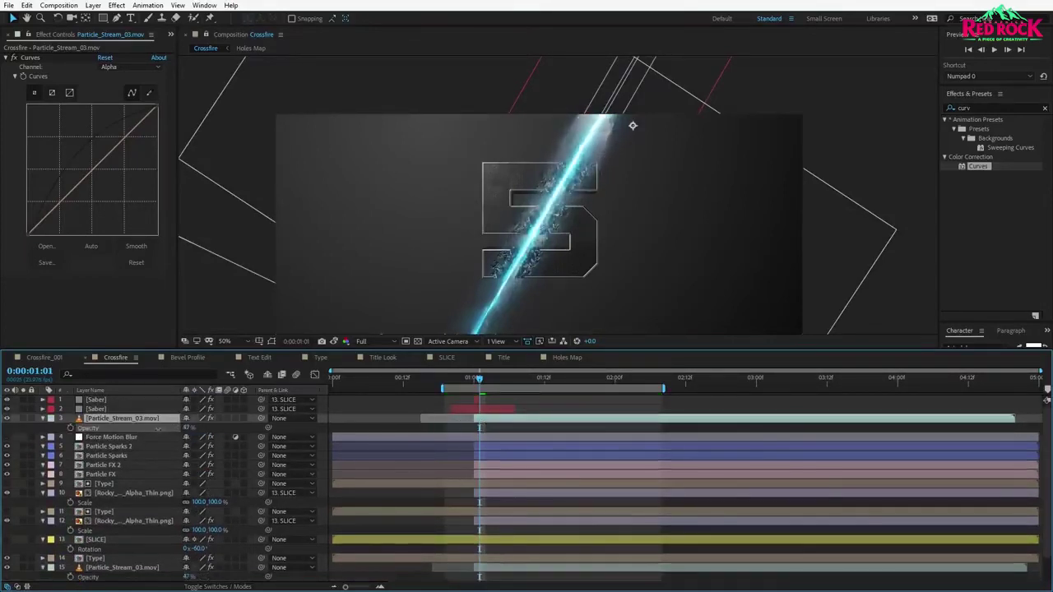
{"action": "key", "text": "space"}
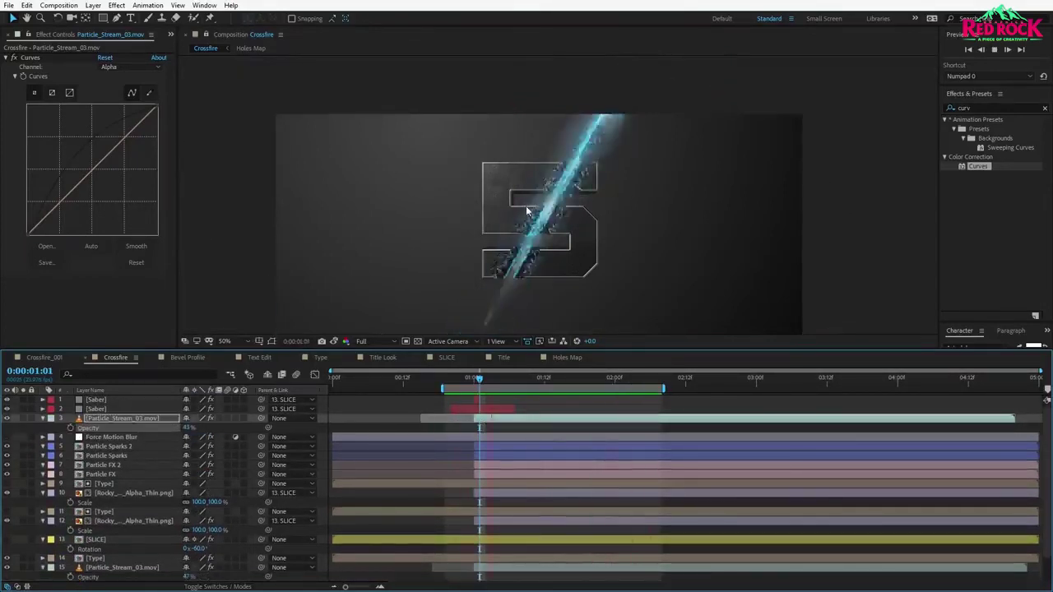
{"action": "key", "text": "grave"}
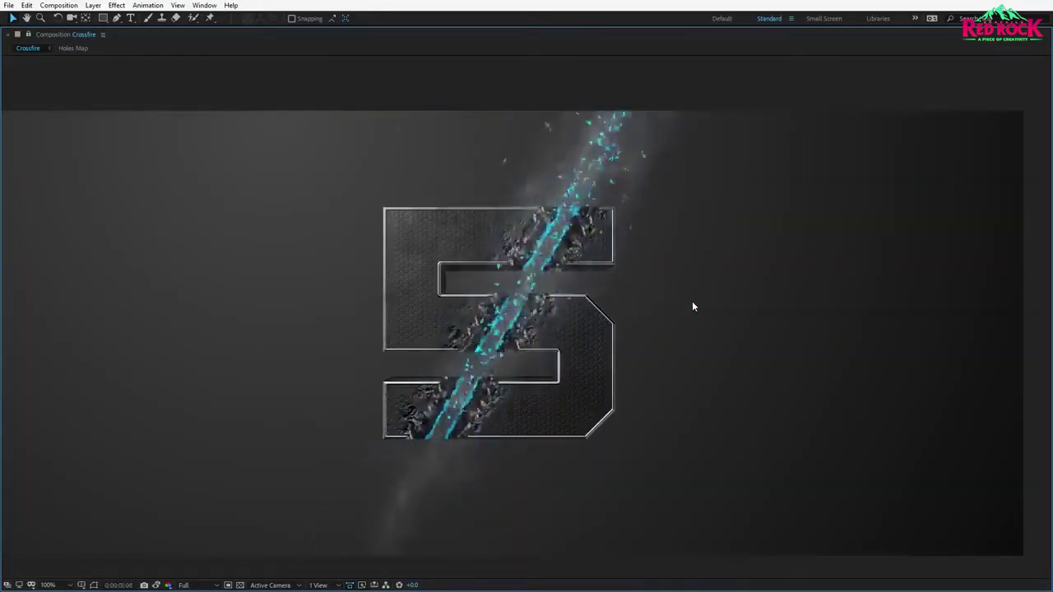
{"action": "key", "text": "grave"}
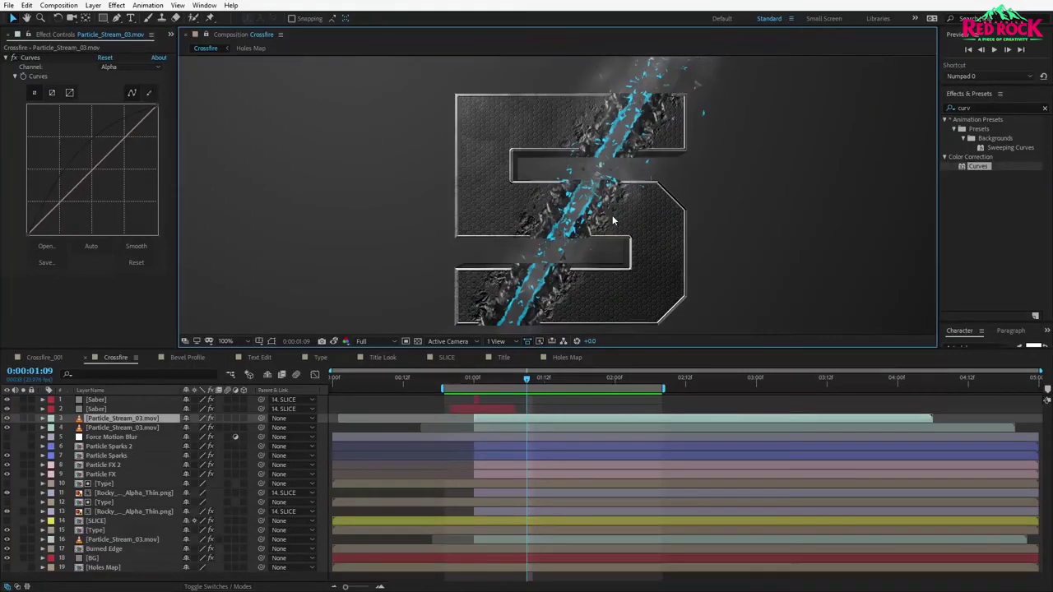
Add an adjustment layer, place it directly above the Force Motion Blur layer, and rename it Glow.
{"action": "left_click", "coordinate": [93, 5]}
{"action": "mouse_move", "coordinate": [115, 15]}
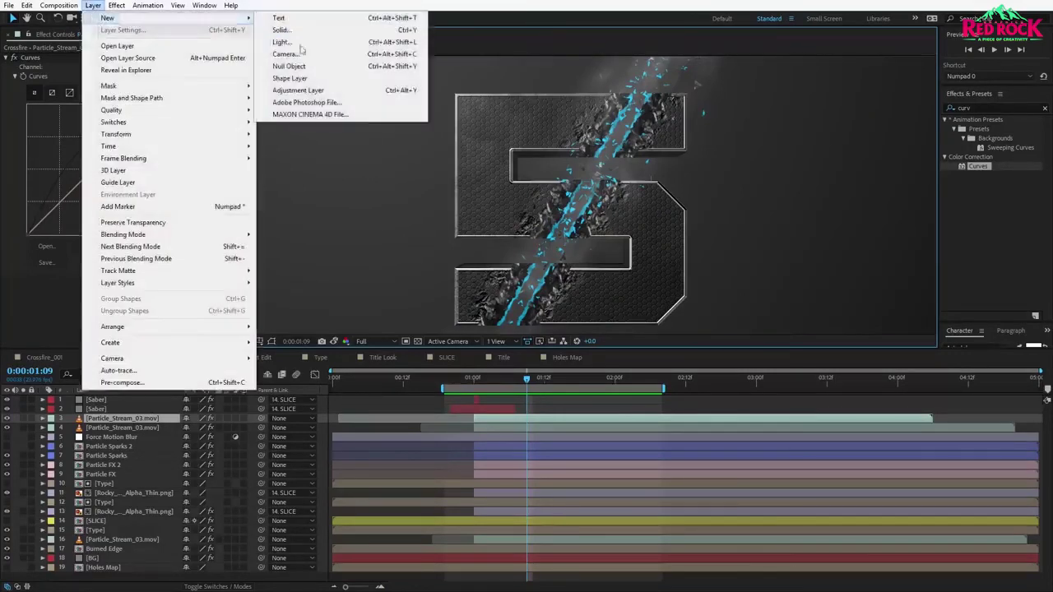
{"action": "left_click", "coordinate": [283, 96]}
{"action": "left_click_drag", "start_coordinate": [115, 418], "coordinate": [100, 443]}
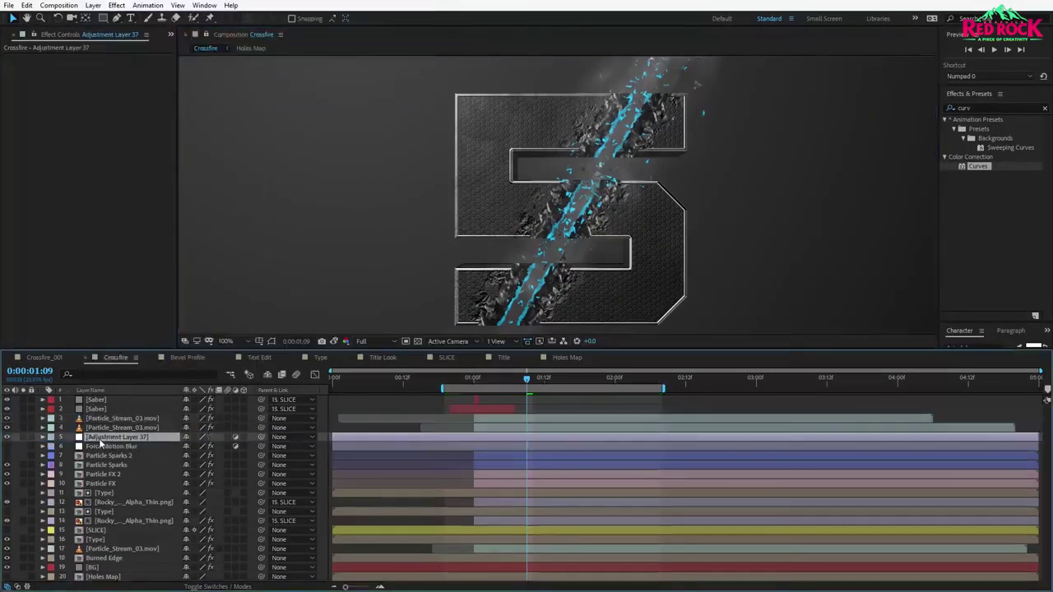
{"action": "key", "text": "Return"}
{"action": "type", "text": "Glow"}
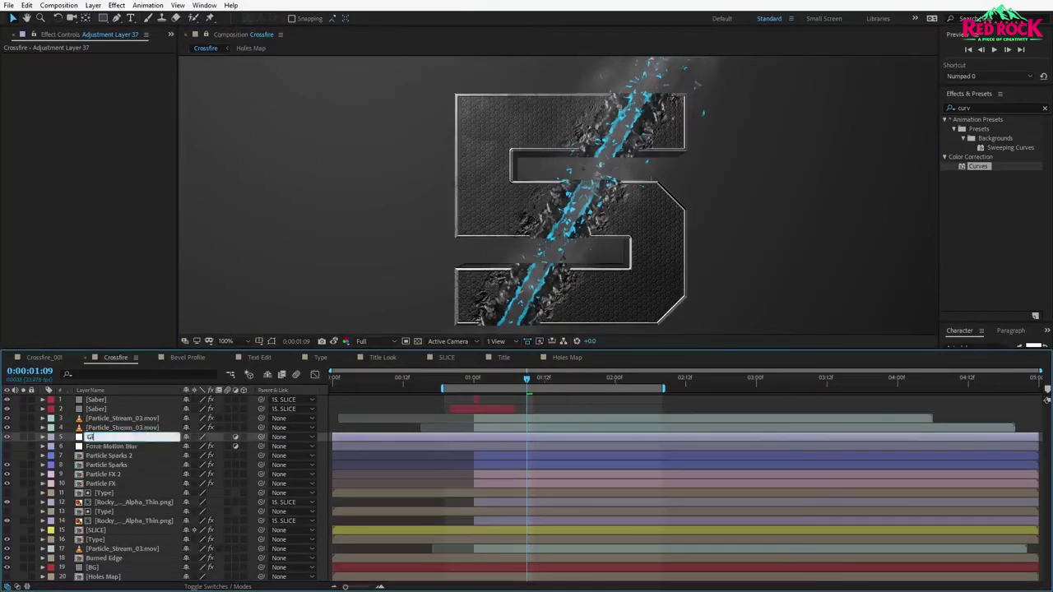
{"action": "key", "text": "Return"}
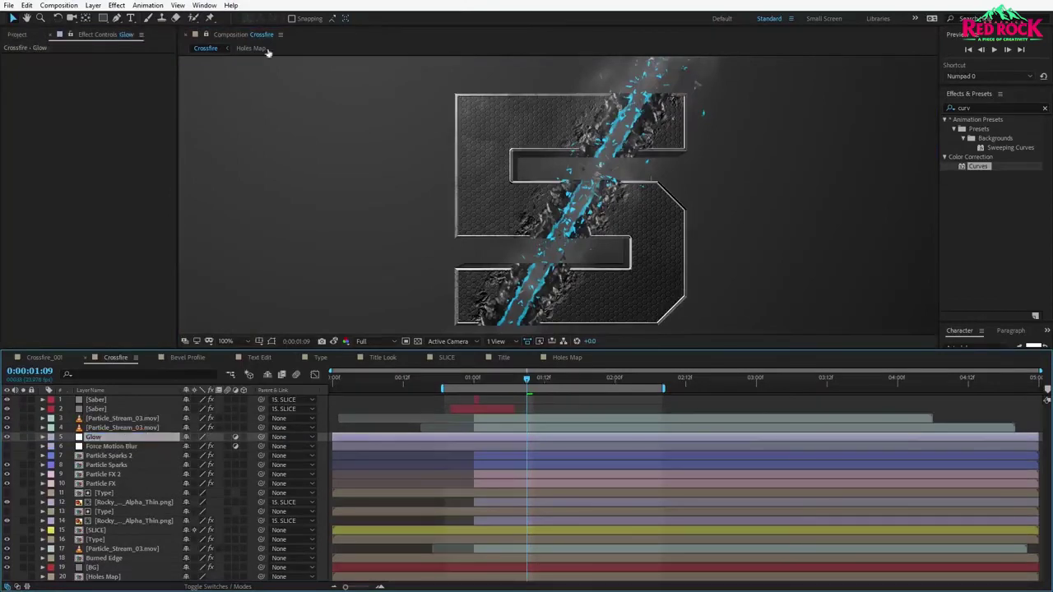
Apply Shift Channels to the Glow adjustment layer and take its alpha from Saturation.
{"action": "left_click", "coordinate": [116, 5]}
{"action": "mouse_move", "coordinate": [145, 99]}
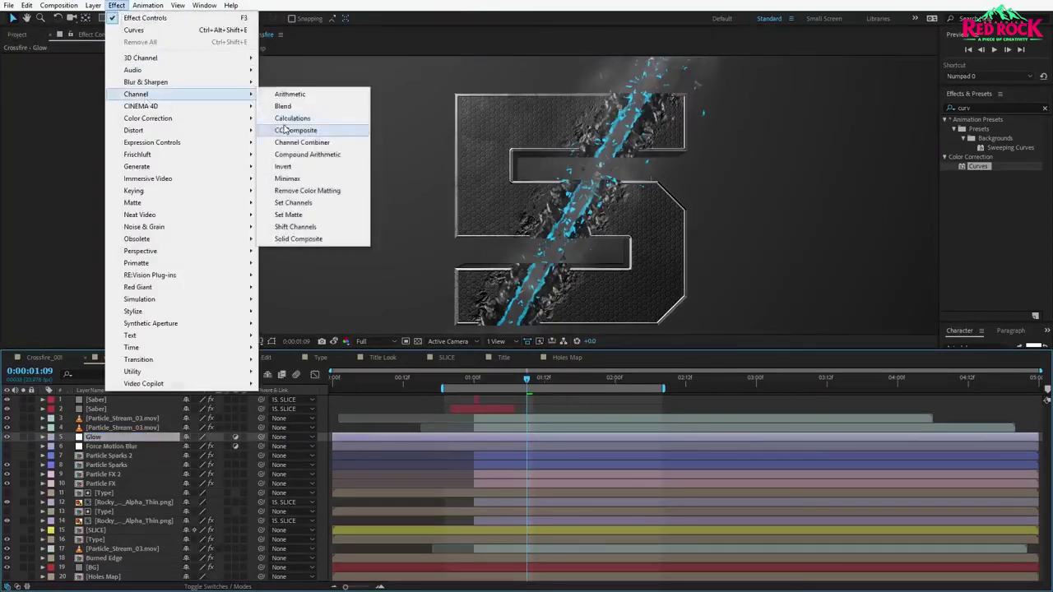
{"action": "left_click", "coordinate": [294, 226]}
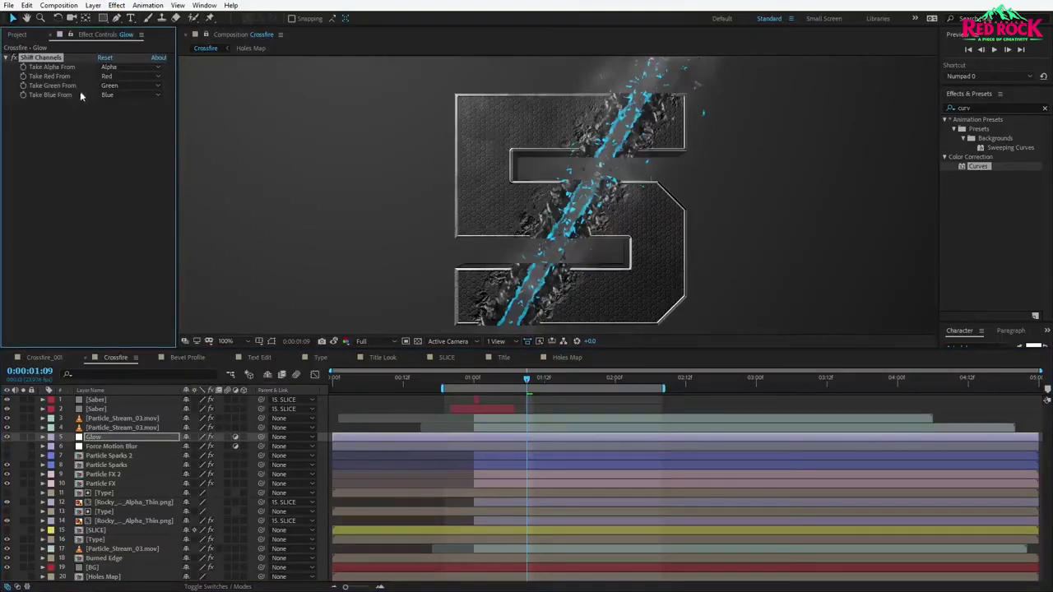
{"action": "left_click", "coordinate": [120, 68]}
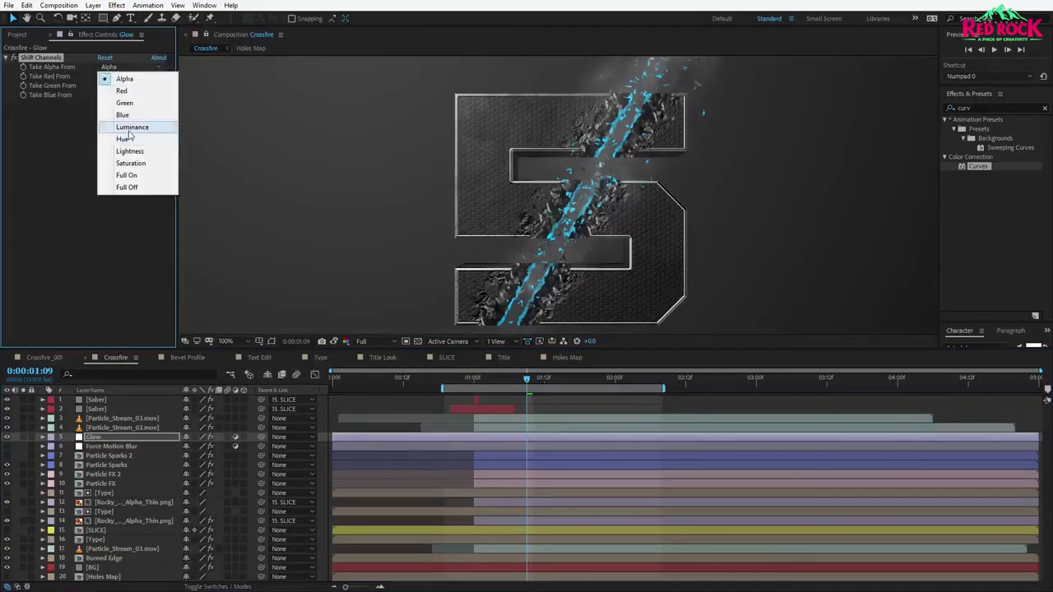
{"action": "left_click", "coordinate": [130, 163]}
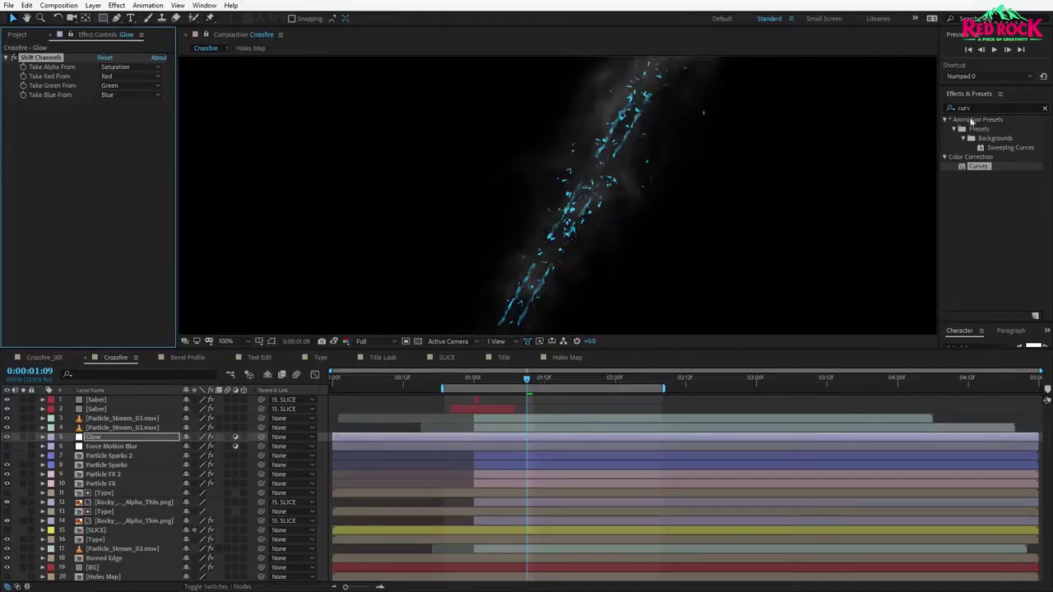
Add a Solid Composite effect to the Glow layer and set its color to black, 000000.
{"action": "left_click_drag", "start_coordinate": [984, 110], "coordinate": [894, 111]}
{"action": "type", "text": "solid"}
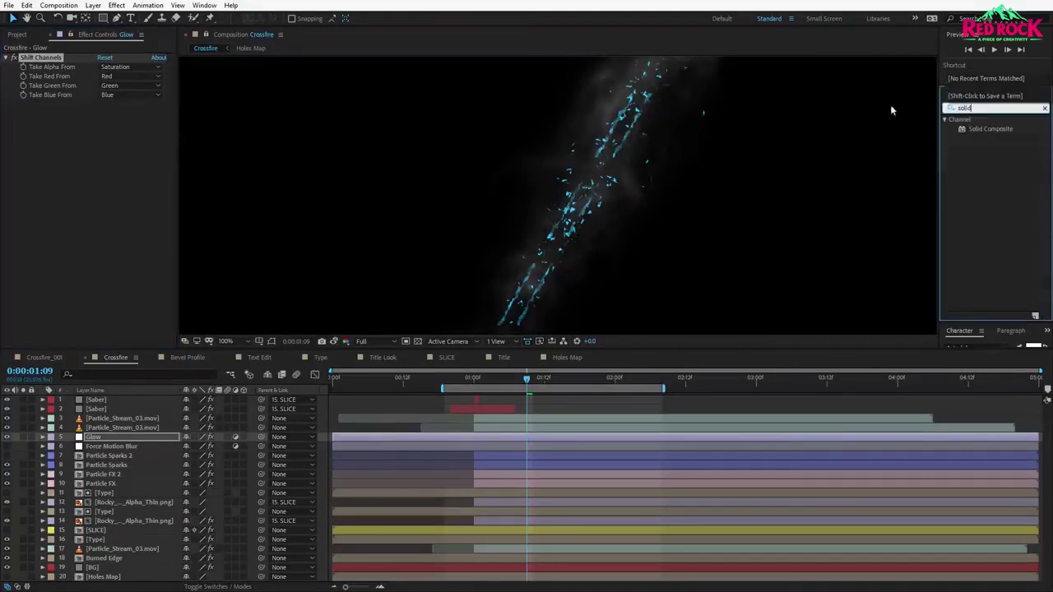
{"action": "left_click_drag", "start_coordinate": [996, 137], "coordinate": [634, 266]}
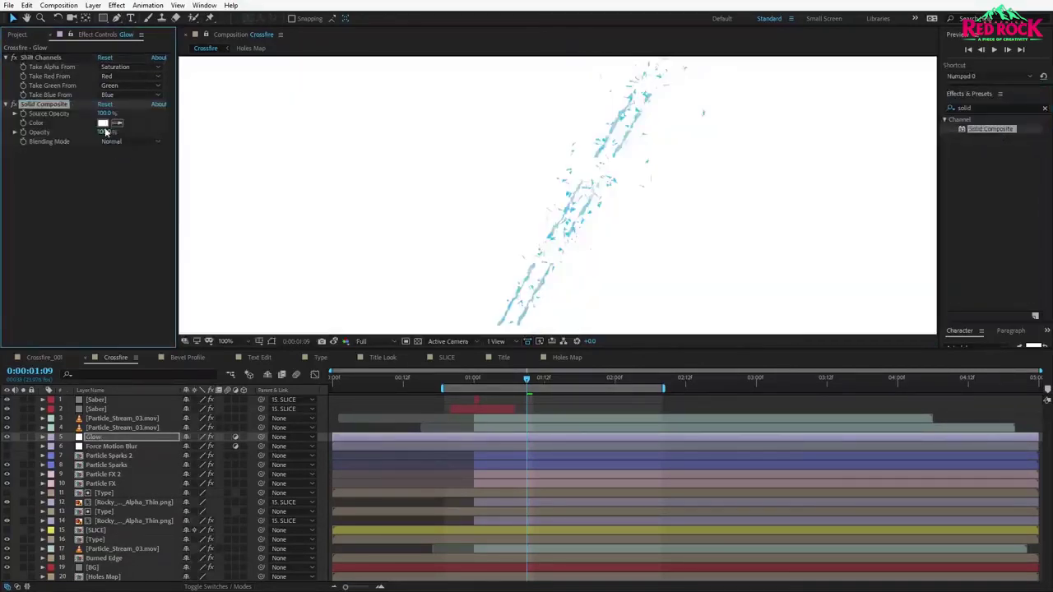
{"action": "left_click", "coordinate": [102, 123]}
{"action": "type", "text": "000000"}
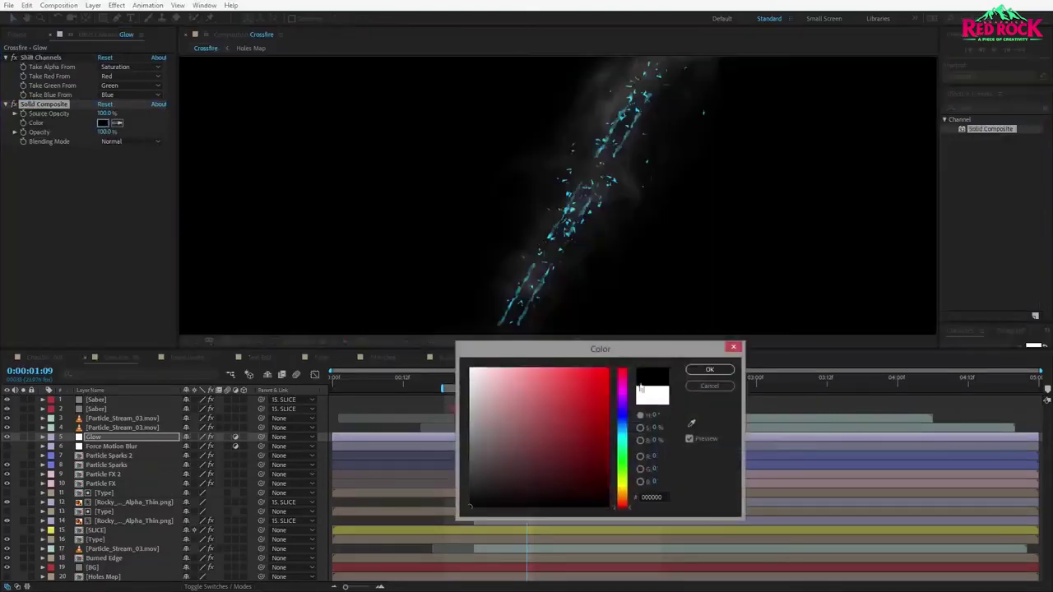
{"action": "left_click", "coordinate": [709, 368]}
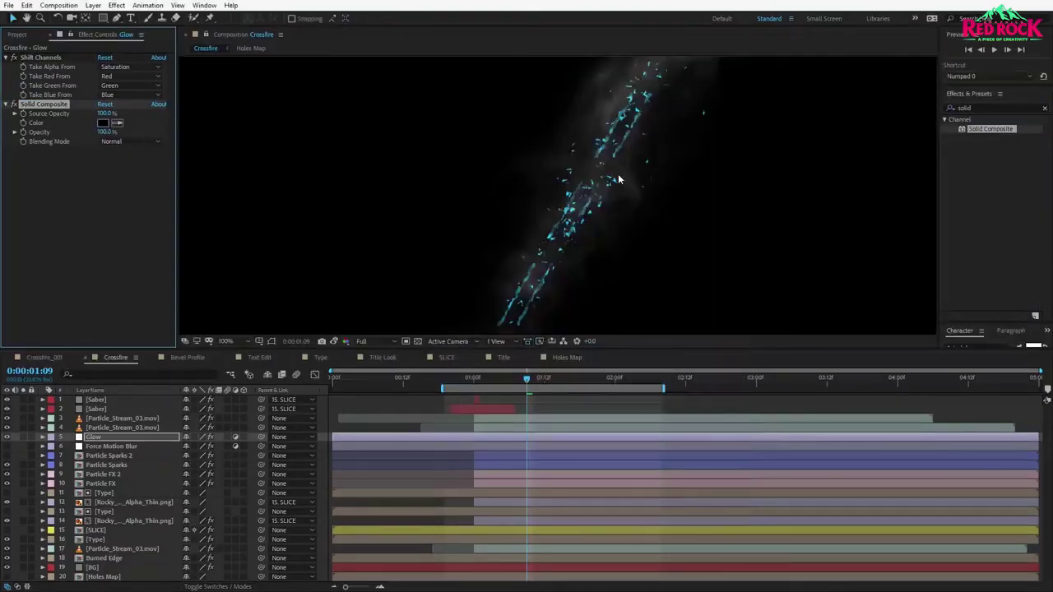
{"action": "left_click", "coordinate": [138, 223]}
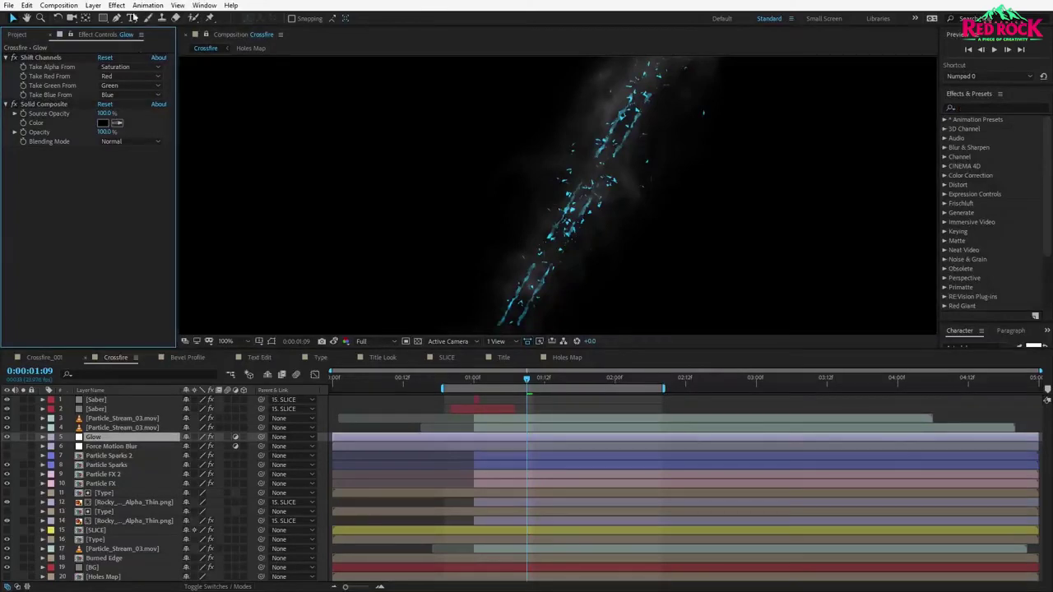
Apply the Stylize Glow effect to the Glow layer, lower its Glow Threshold to 24.3%, and collapse its settings.
{"action": "left_click", "coordinate": [116, 5]}
{"action": "mouse_move", "coordinate": [197, 310]}
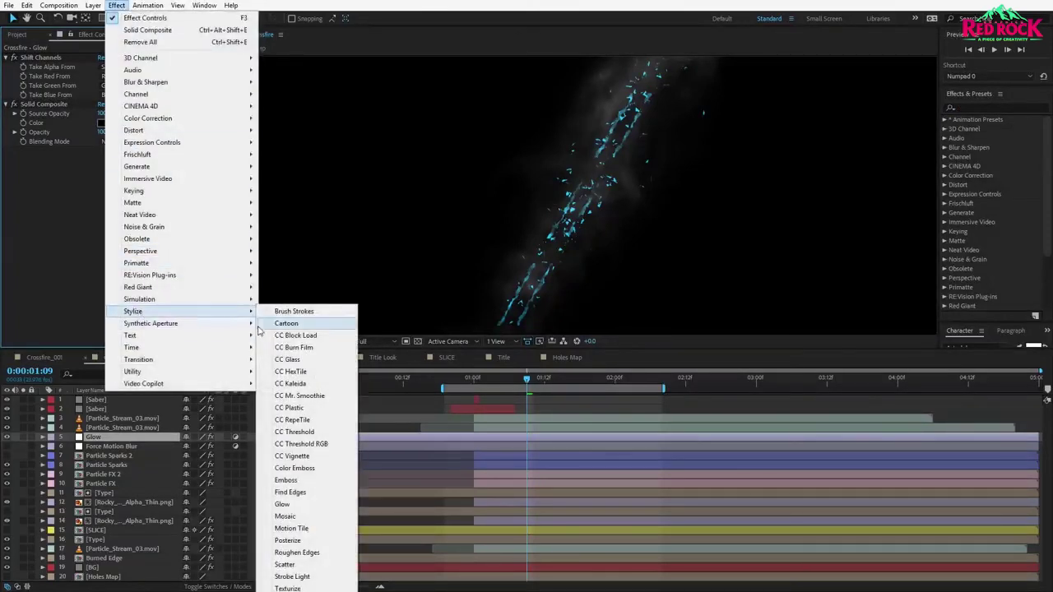
{"action": "left_click", "coordinate": [295, 506]}
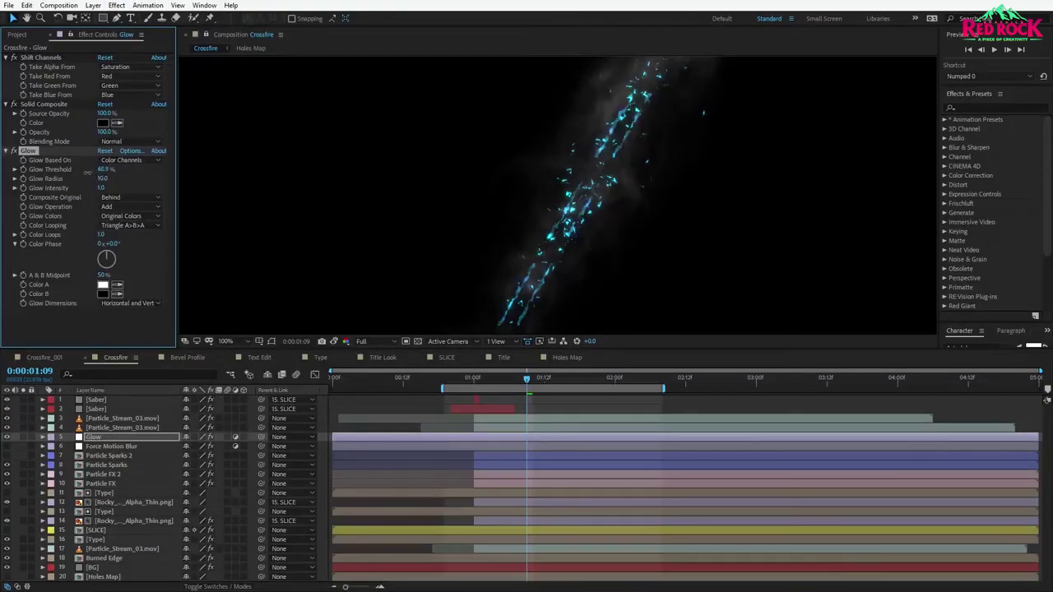
{"action": "mouse_move", "coordinate": [88, 172]}
{"action": "left_mouse_down"}
{"action": "mouse_move", "coordinate": [68, 179]}
{"action": "mouse_move", "coordinate": [100, 178]}
{"action": "left_mouse_up"}
{"action": "left_click", "coordinate": [7, 153]}
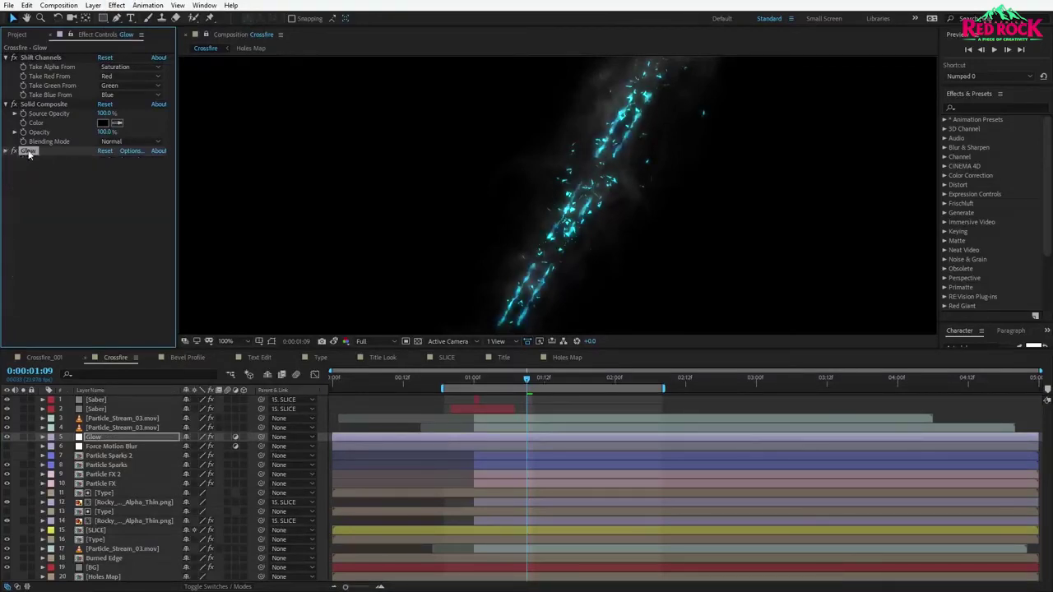
Duplicate the Glow effect twice, setting Glow Radius to 37 on the second and 134 on the third.
{"action": "key", "text": "ctrl+d"}
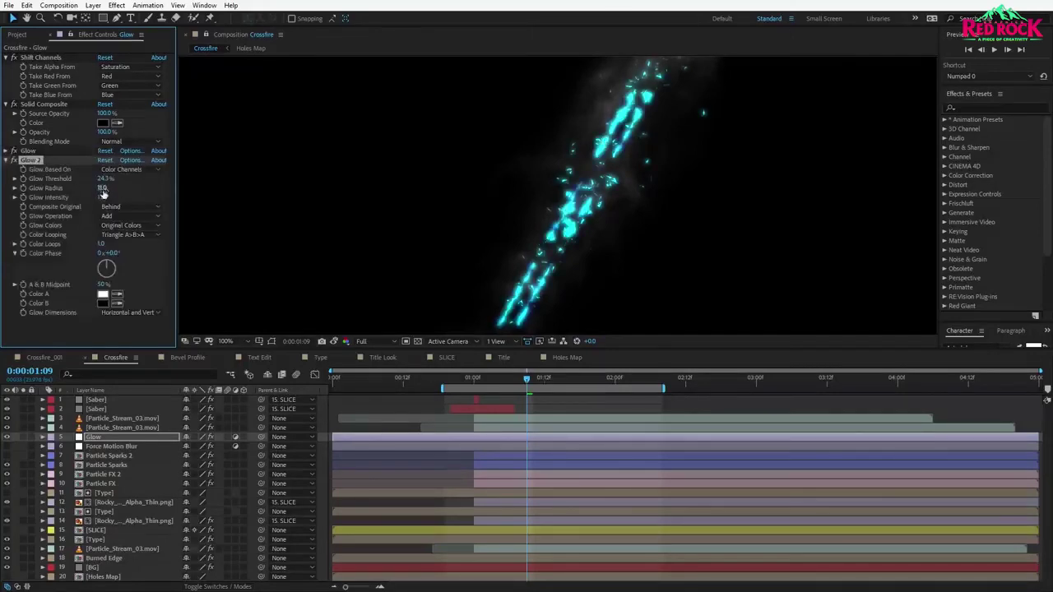
{"action": "left_click_drag", "start_coordinate": [102, 188], "coordinate": [114, 188]}
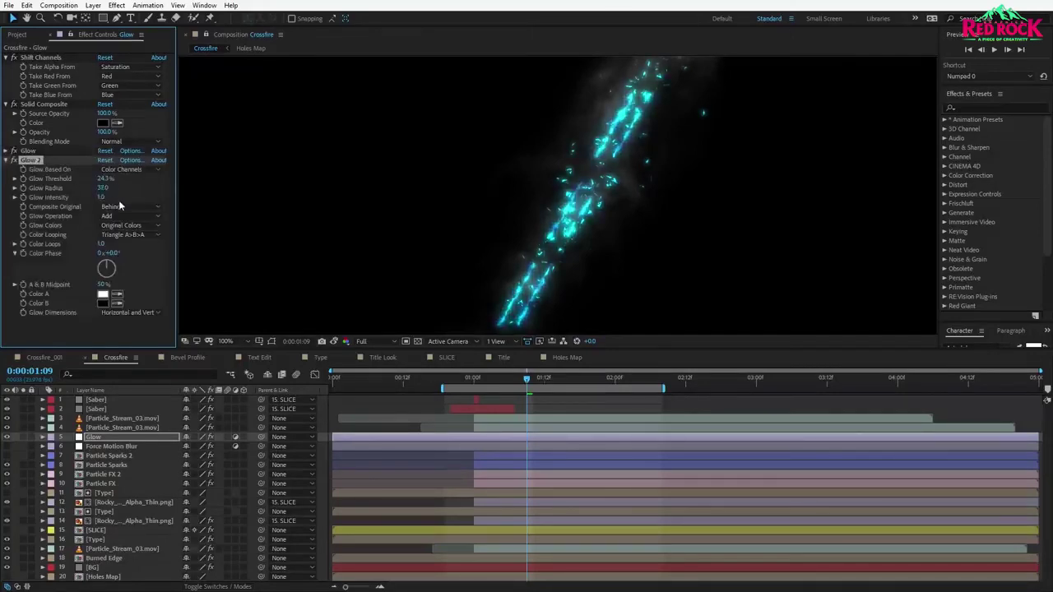
{"action": "key", "text": "ctrl+d"}
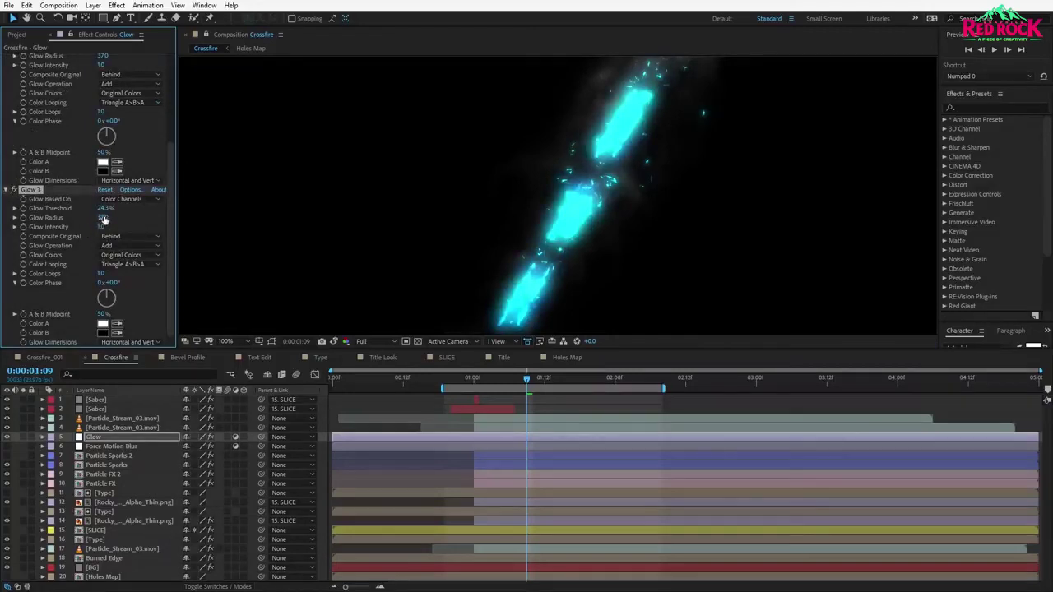
{"action": "left_click_drag", "start_coordinate": [103, 219], "coordinate": [154, 214]}
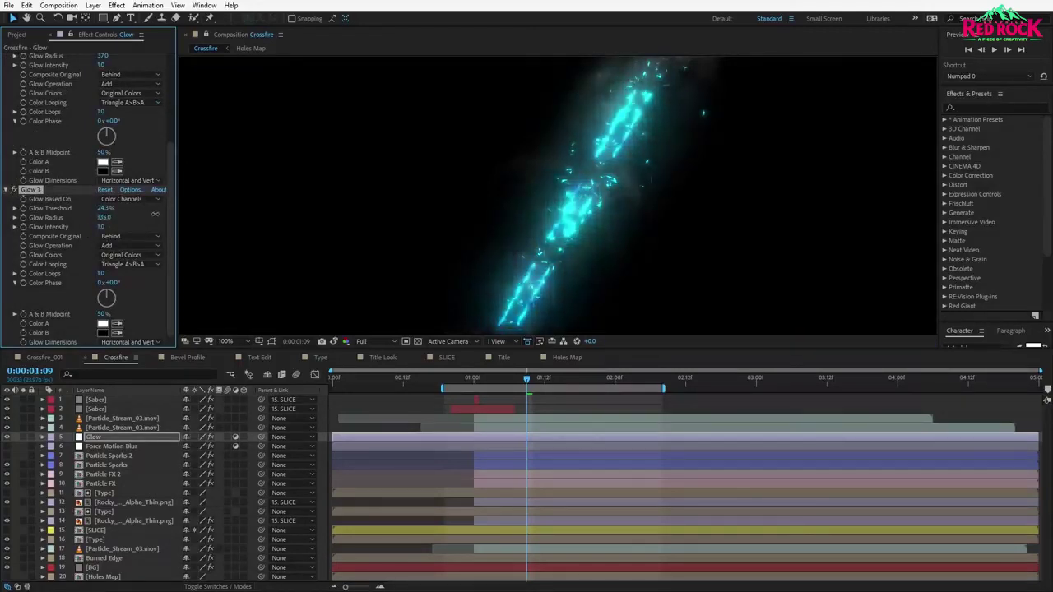
Set the Glow adjustment layer's blending mode to Screen.
{"action": "left_click", "coordinate": [83, 441]}
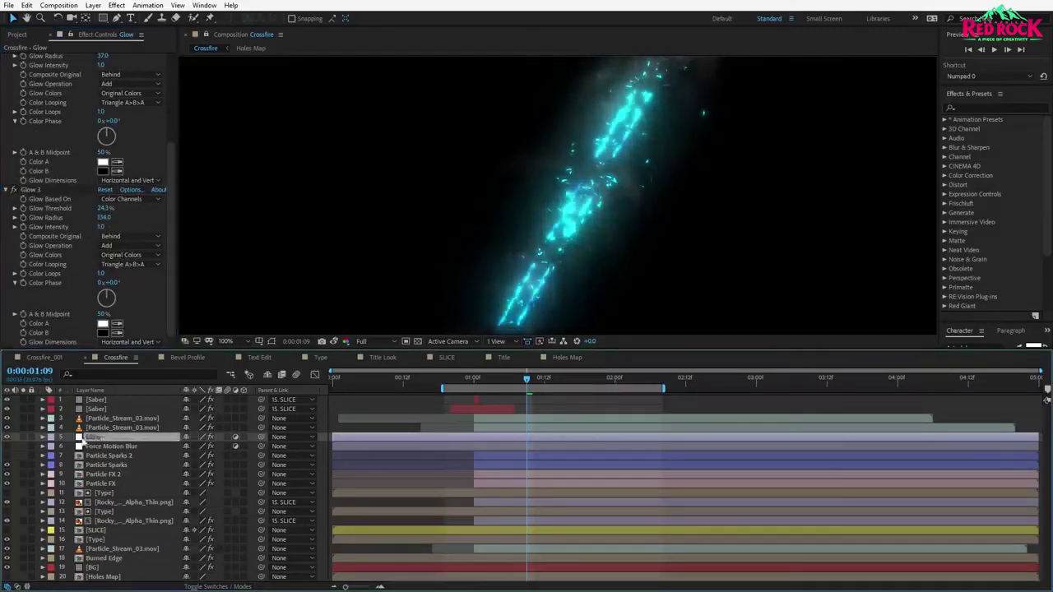
{"action": "left_click", "coordinate": [210, 587]}
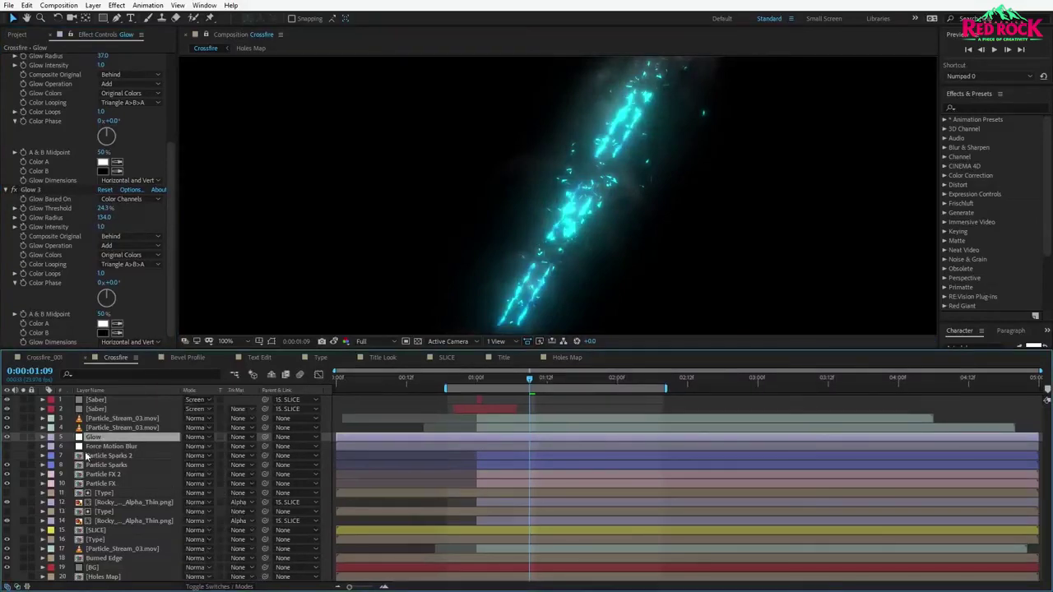
{"action": "left_click", "coordinate": [206, 444]}
{"action": "left_click", "coordinate": [236, 409]}
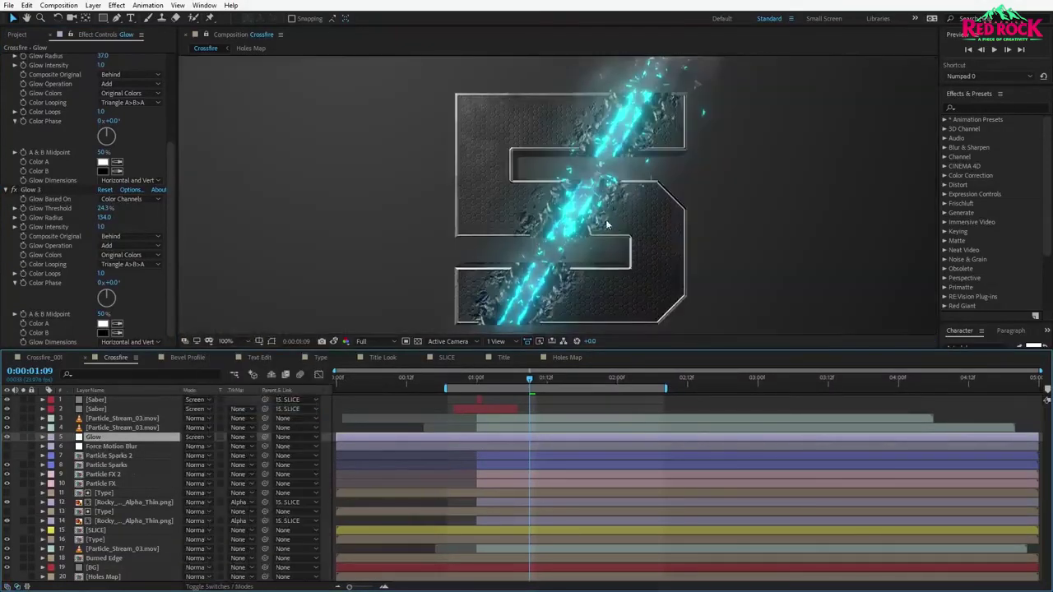
Add Hue/Saturation to the Glow layer and raise the Cyans channel's lightness to 45.
{"action": "left_click", "coordinate": [117, 5]}
{"action": "mouse_move", "coordinate": [152, 118]}
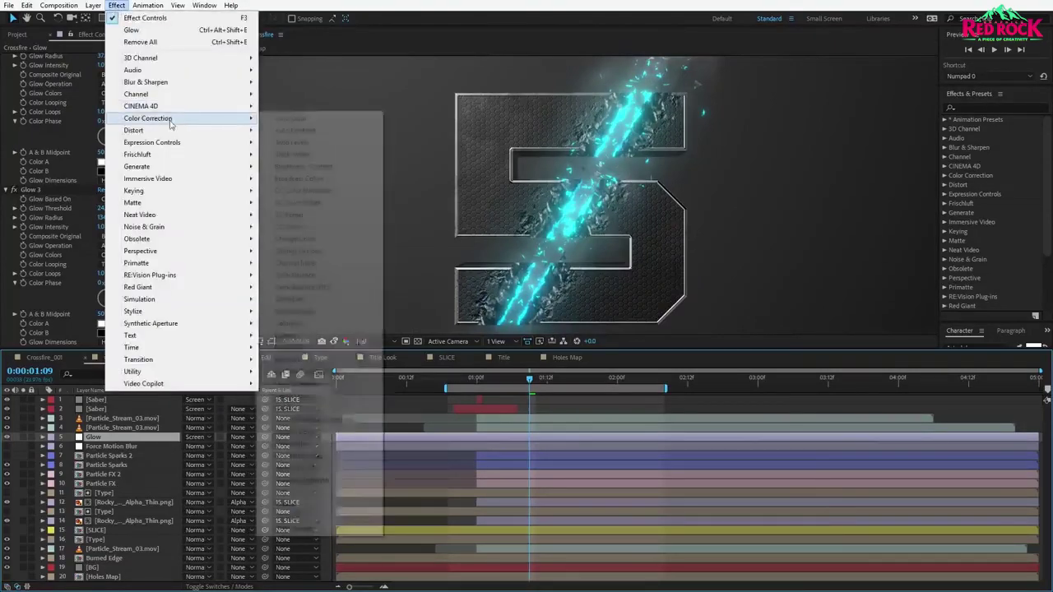
{"action": "left_click", "coordinate": [298, 384]}
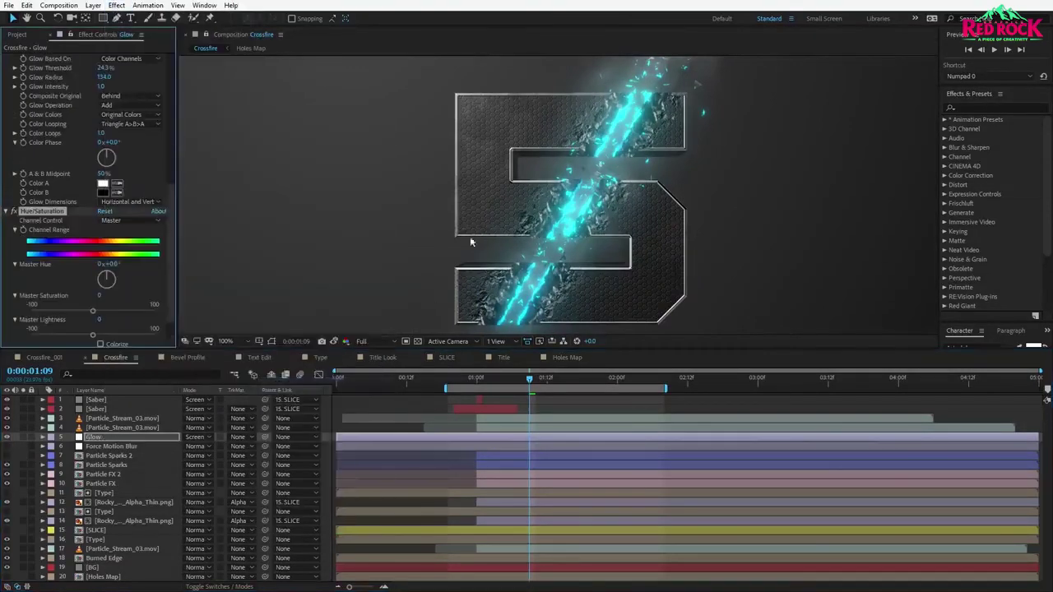
{"action": "key", "text": "period"}
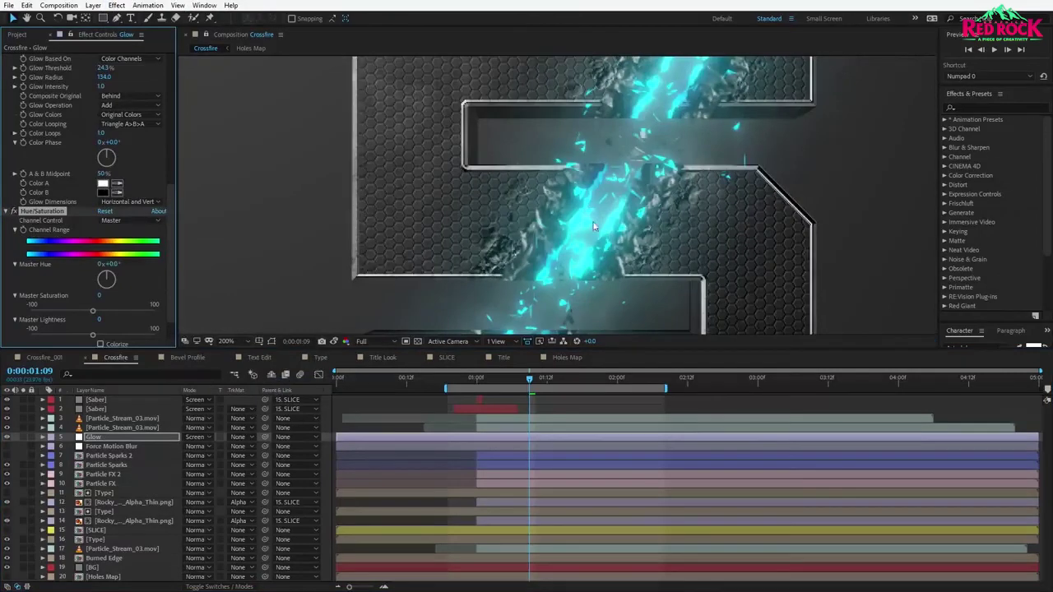
{"action": "left_click", "coordinate": [132, 220]}
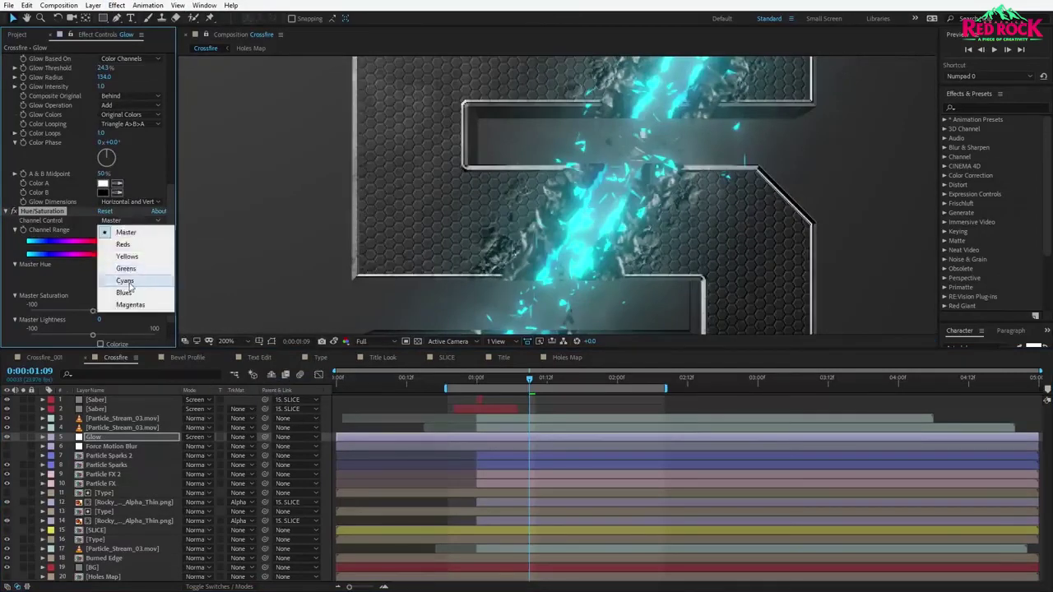
{"action": "left_click", "coordinate": [132, 282]}
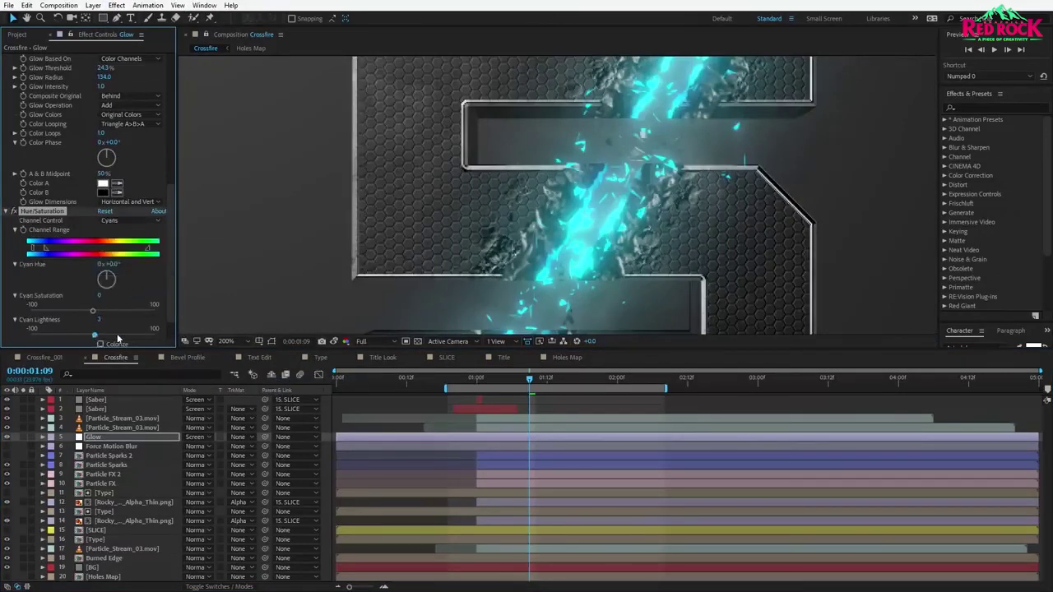
{"action": "left_click_drag", "start_coordinate": [117, 338], "coordinate": [123, 338]}
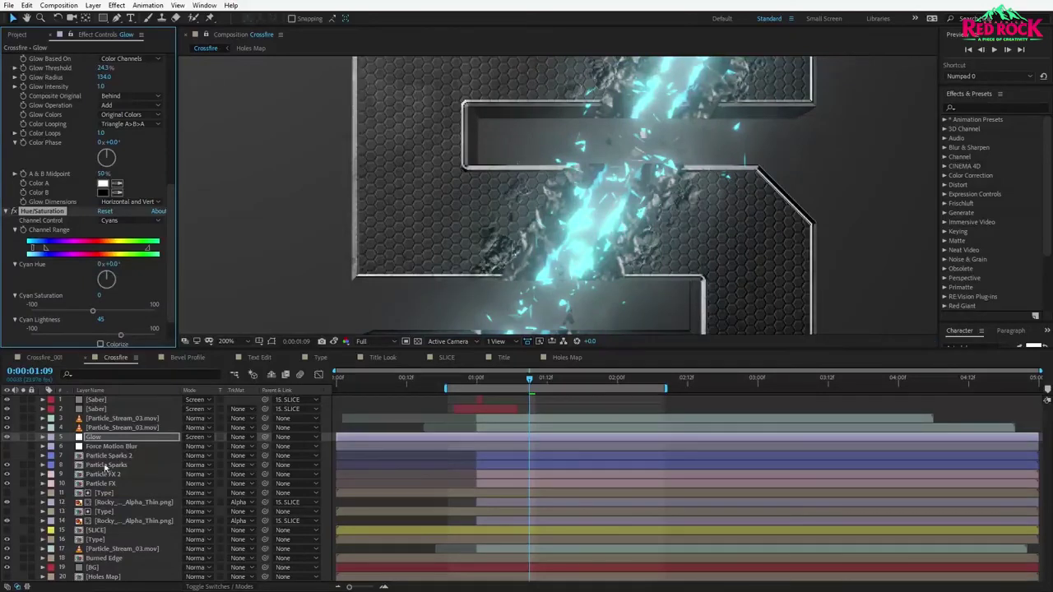
Change the SLICE layer's Color control to a deeper blue, 006CFF, and view the whole sliced 5.
{"action": "left_click", "coordinate": [96, 531]}
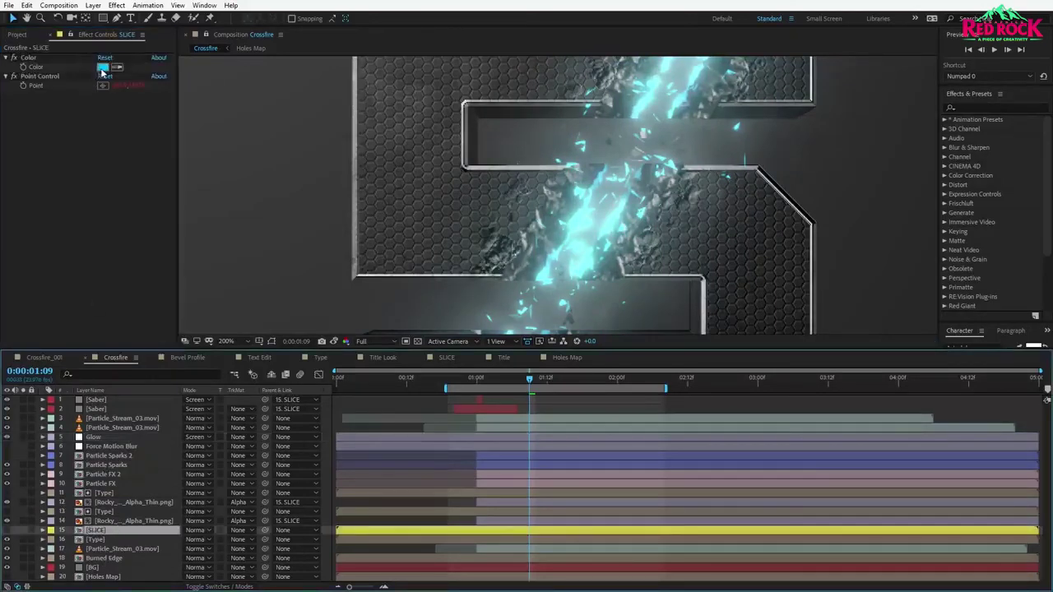
{"action": "left_click", "coordinate": [102, 67]}
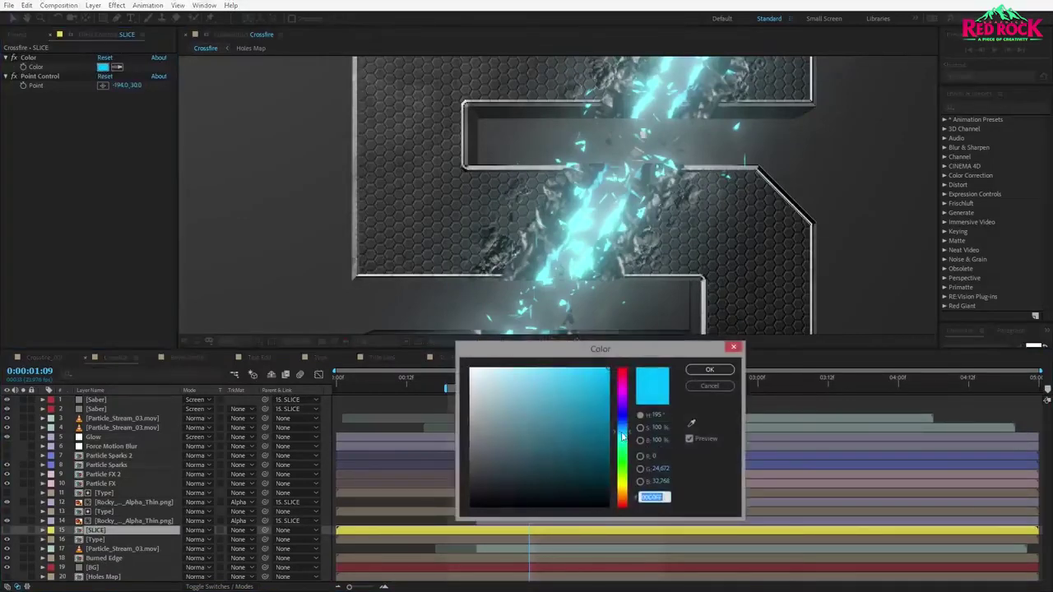
{"action": "left_click_drag", "start_coordinate": [621, 436], "coordinate": [622, 423]}
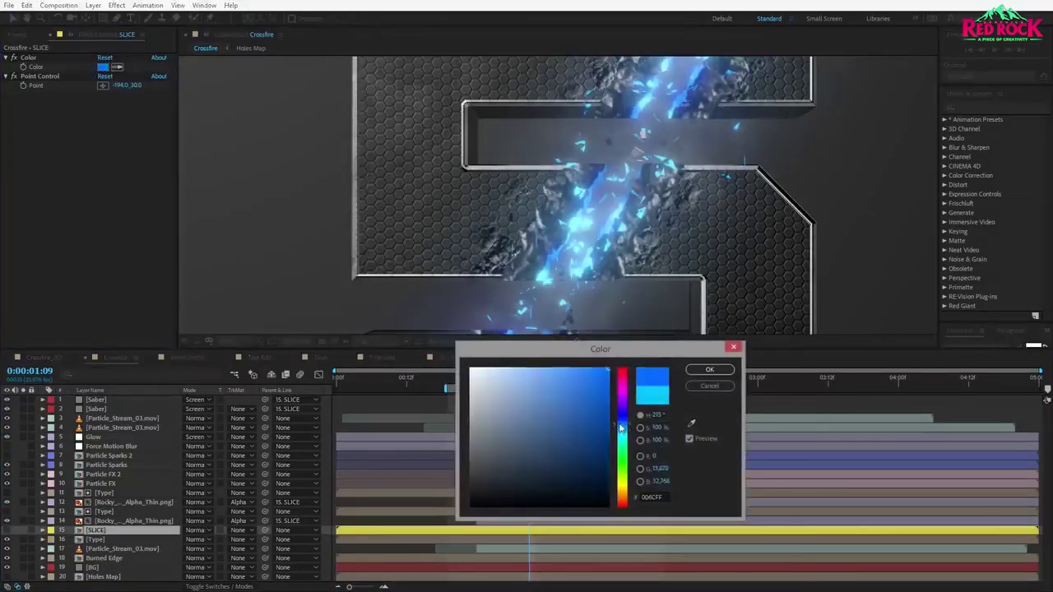
{"action": "left_click", "coordinate": [709, 370]}
{"action": "scroll", "coordinate": [562, 242], "scroll_direction": "down", "scroll_amount": 1}
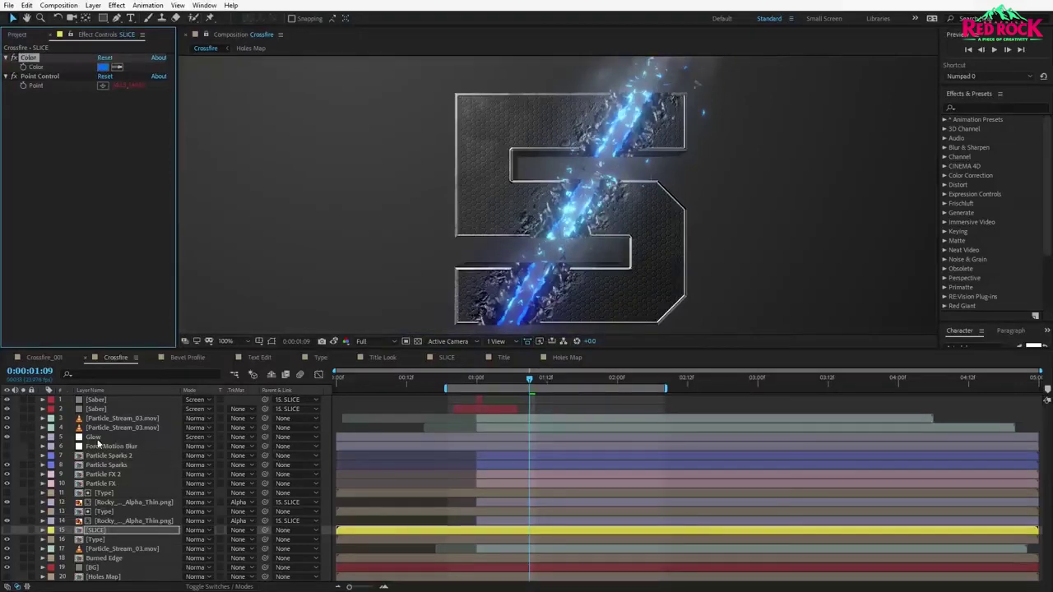
Collapse the Glow 2, Glow 3 and Hue/Saturation settings on the Glow adjustment layer.
{"action": "left_click", "coordinate": [94, 437]}
{"action": "left_click", "coordinate": [5, 159]}
{"action": "left_click", "coordinate": [5, 169]}
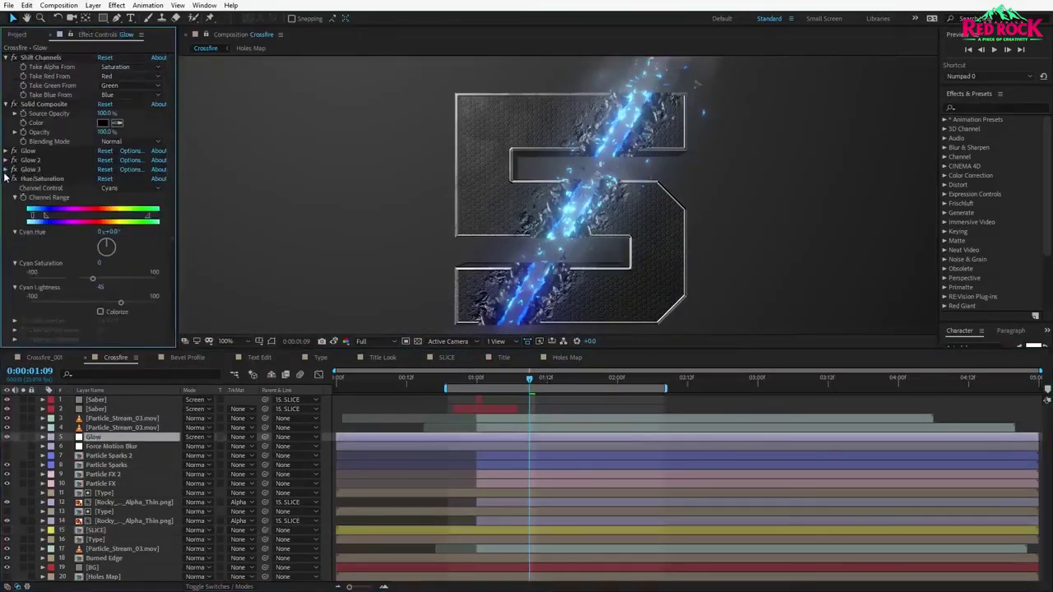
{"action": "left_click", "coordinate": [5, 178]}
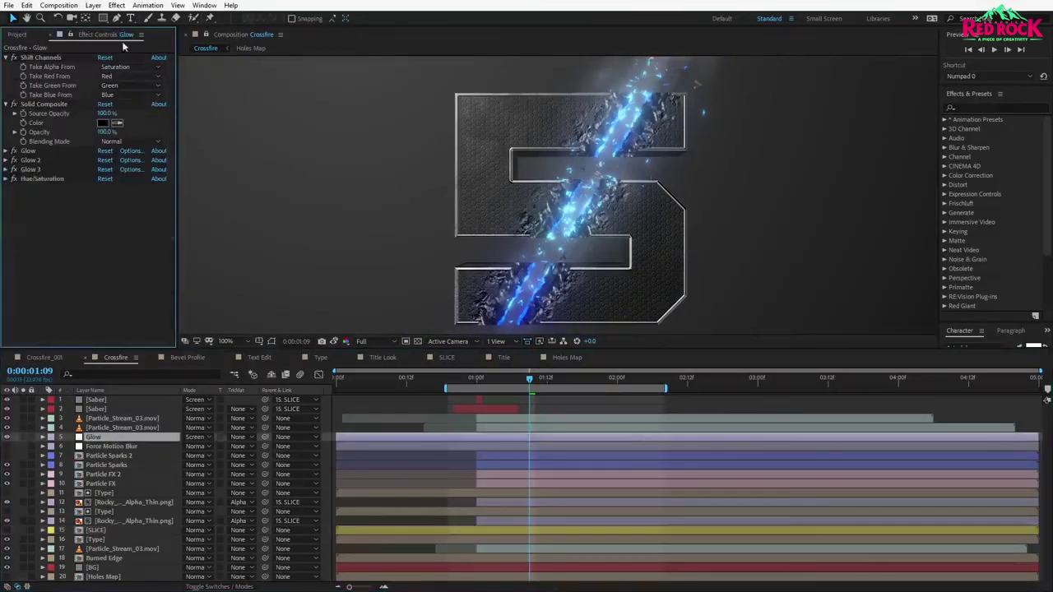
Add a Curves effect to the Glow layer, raise its curve to brighten the glow, and preview the enlarged composition.
{"action": "left_click", "coordinate": [116, 5]}
{"action": "mouse_move", "coordinate": [156, 118]}
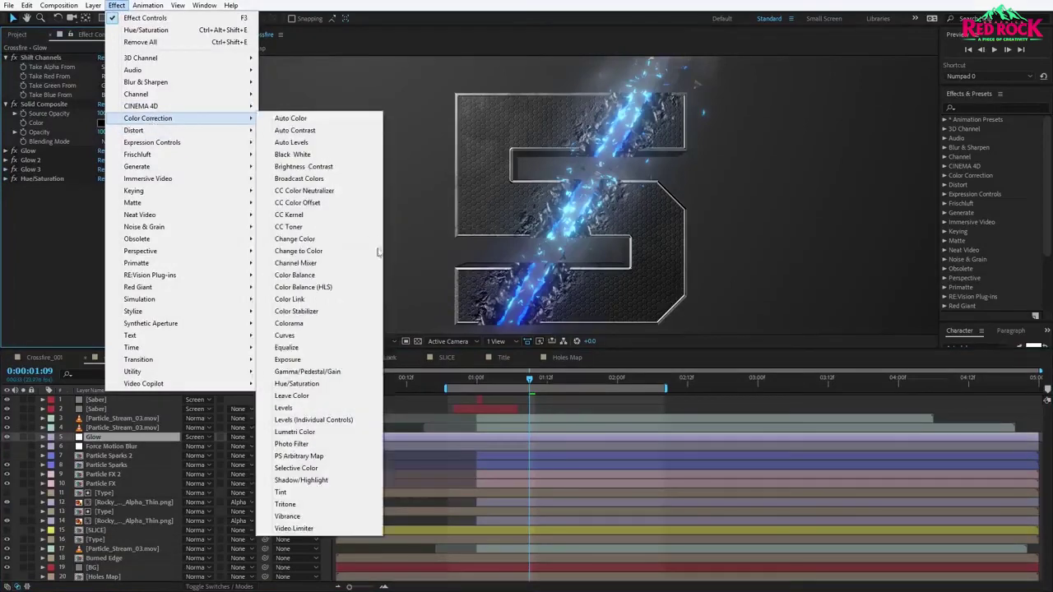
{"action": "left_click", "coordinate": [284, 335]}
{"action": "left_click_drag", "start_coordinate": [75, 259], "coordinate": [66, 230]}
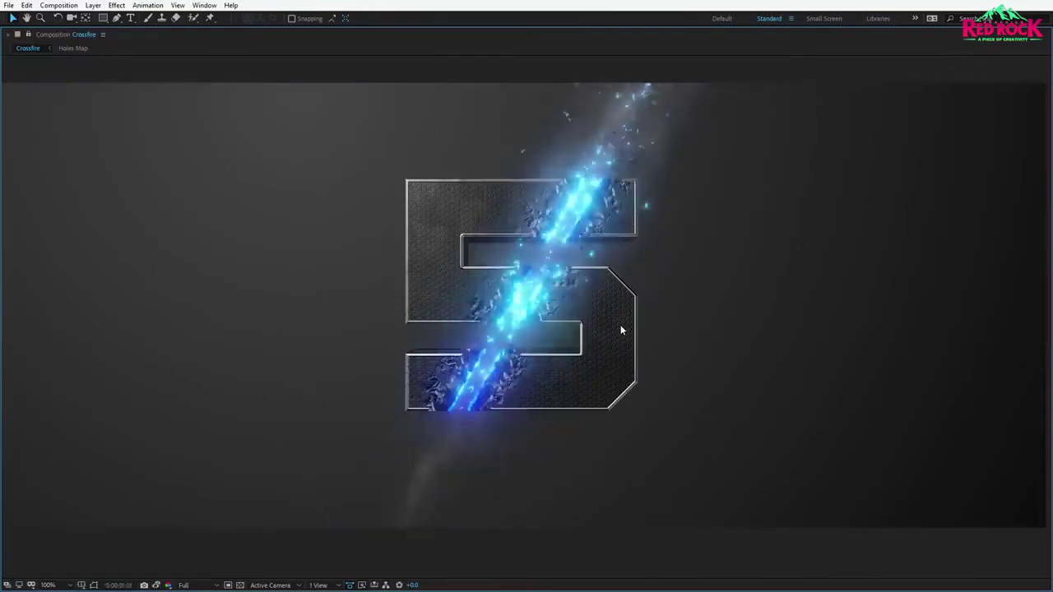
{"action": "key", "text": "space"}
{"action": "key", "text": "grave"}
{"action": "scroll", "coordinate": [500, 250], "scroll_direction": "down", "scroll_amount": 1}
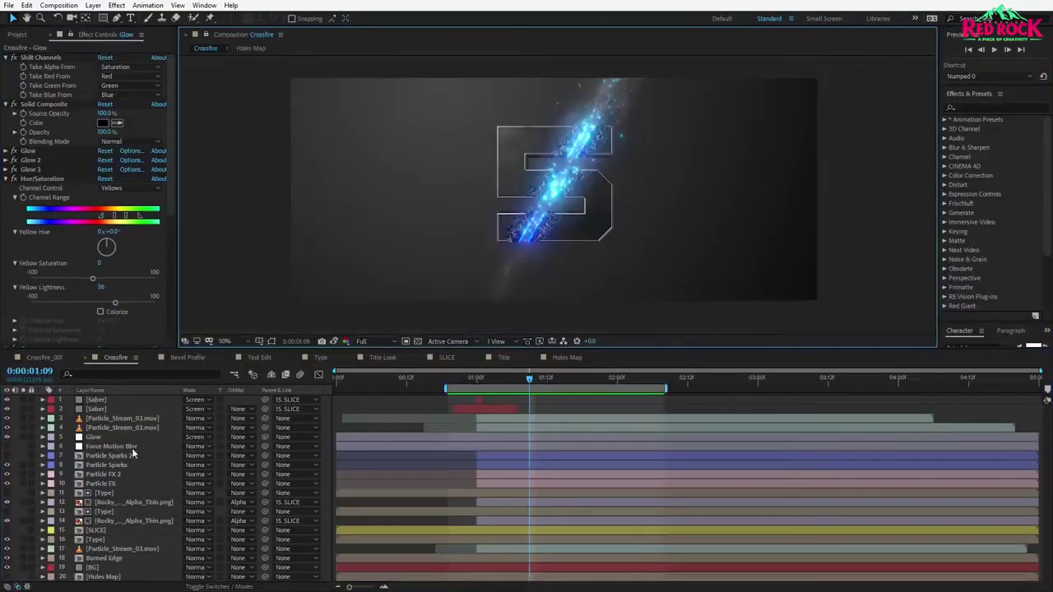
Create a new adjustment layer above the topmost Saber layer and name it CC.
{"action": "left_click", "coordinate": [96, 400]}
{"action": "left_click", "coordinate": [93, 5]}
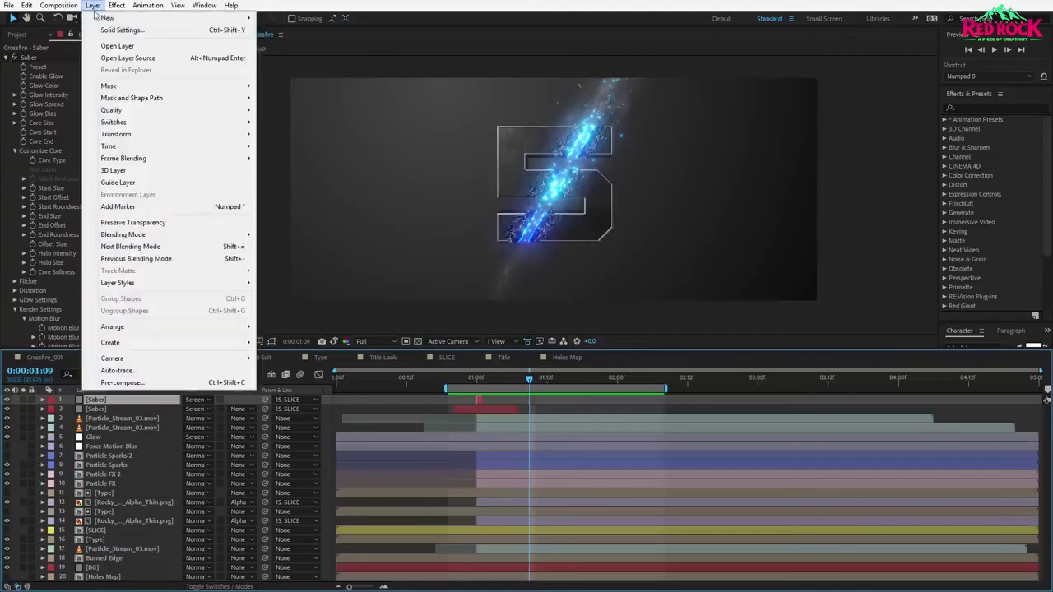
{"action": "mouse_move", "coordinate": [99, 18]}
{"action": "left_click", "coordinate": [297, 90]}
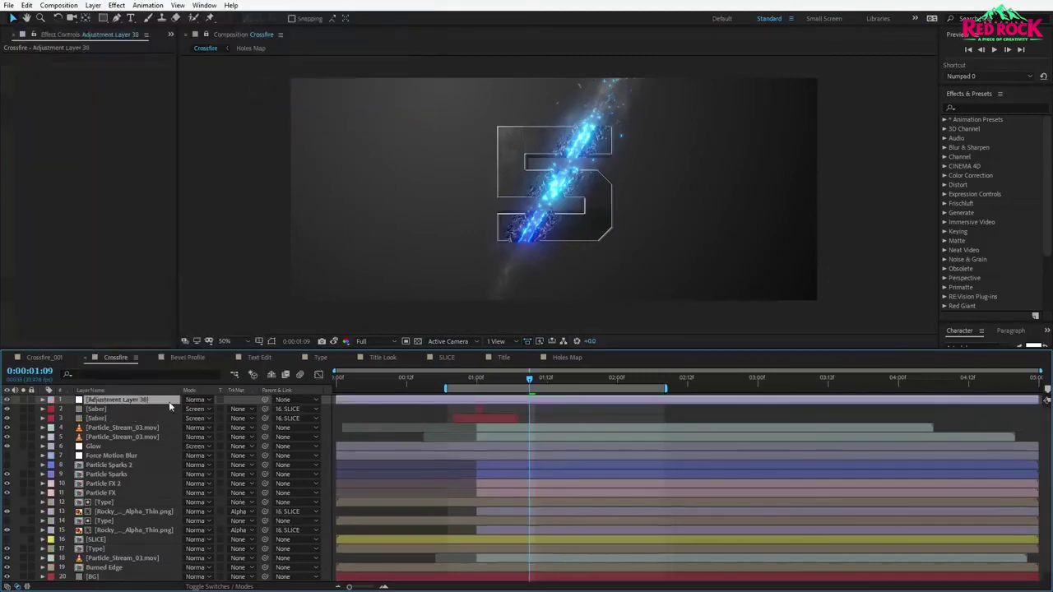
{"action": "key", "text": "Return"}
{"action": "type", "text": "CC"}
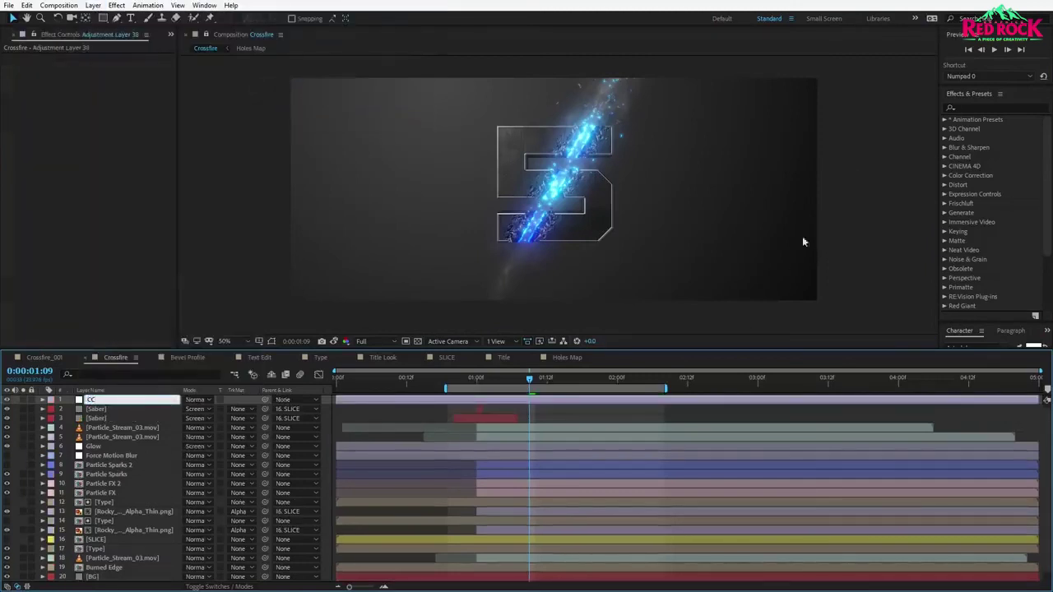
Apply the Curves and Tint effects to the CC adjustment layer.
{"action": "left_click", "coordinate": [981, 108]}
{"action": "type", "text": "curv"}
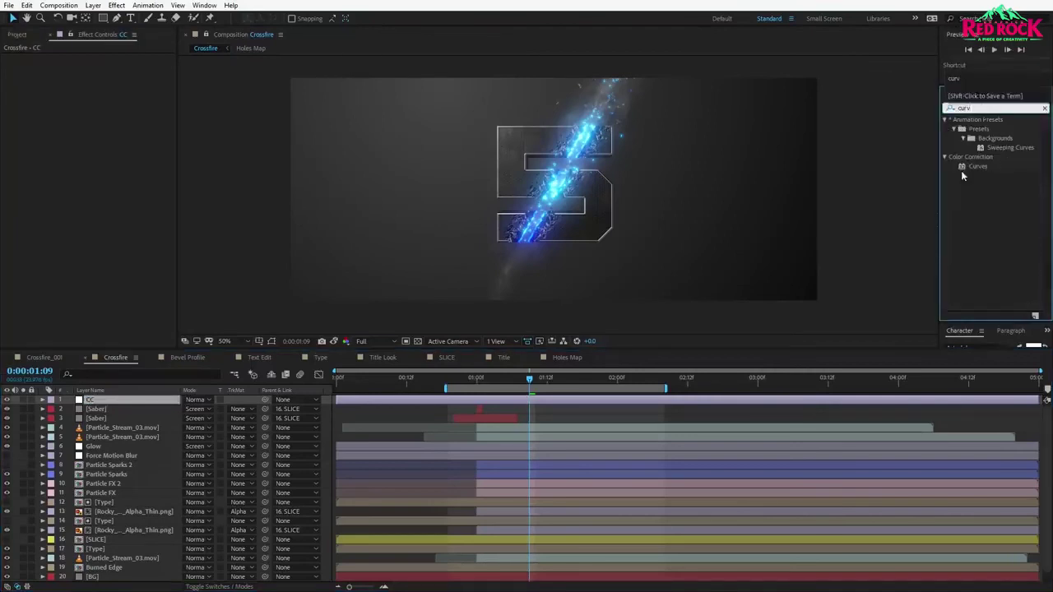
{"action": "left_click_drag", "start_coordinate": [977, 166], "coordinate": [626, 401]}
{"action": "left_click", "coordinate": [980, 107]}
{"action": "type", "text": "tint"}
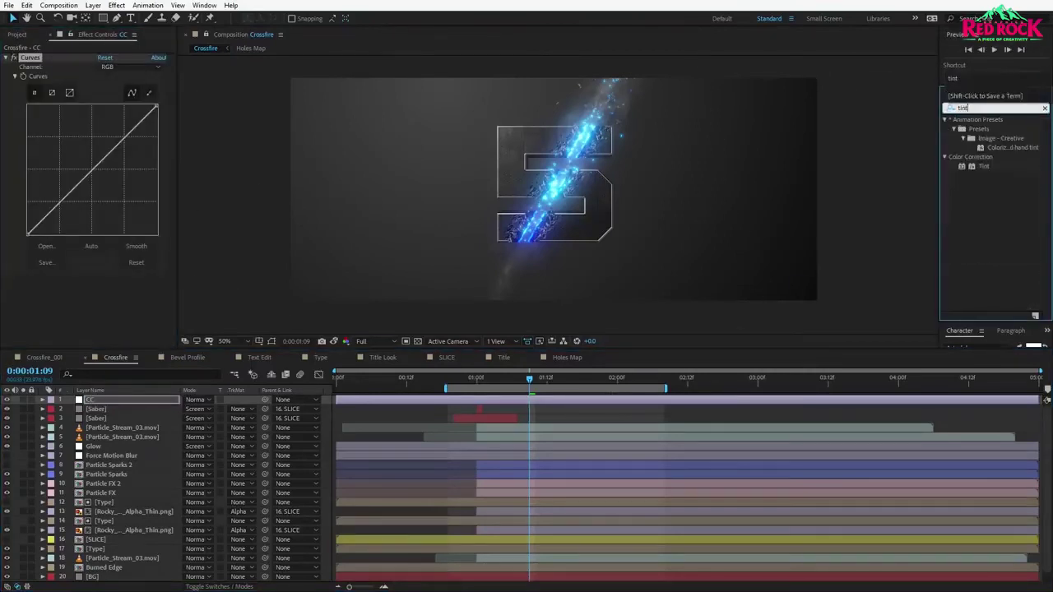
{"action": "left_click_drag", "start_coordinate": [982, 167], "coordinate": [754, 400]}
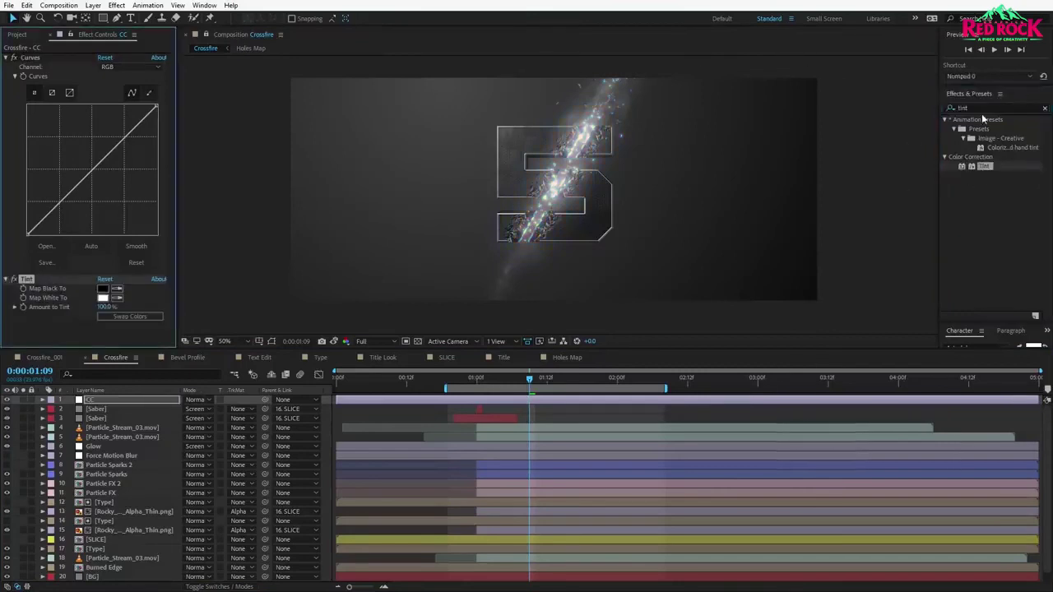
Apply the Noise effect to the CC layer and clear the effects search.
{"action": "left_click_drag", "start_coordinate": [976, 108], "coordinate": [854, 99]}
{"action": "type", "text": "noise"}
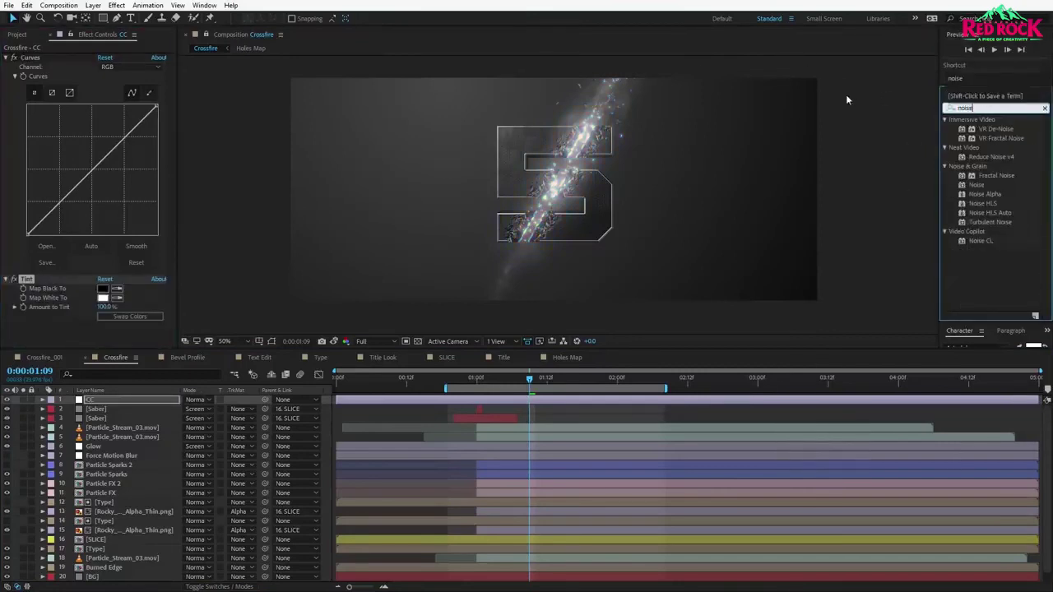
{"action": "left_click_drag", "start_coordinate": [977, 185], "coordinate": [939, 263]}
{"action": "left_click_drag", "start_coordinate": [833, 403], "coordinate": [831, 402]}
{"action": "left_click", "coordinate": [1044, 109]}
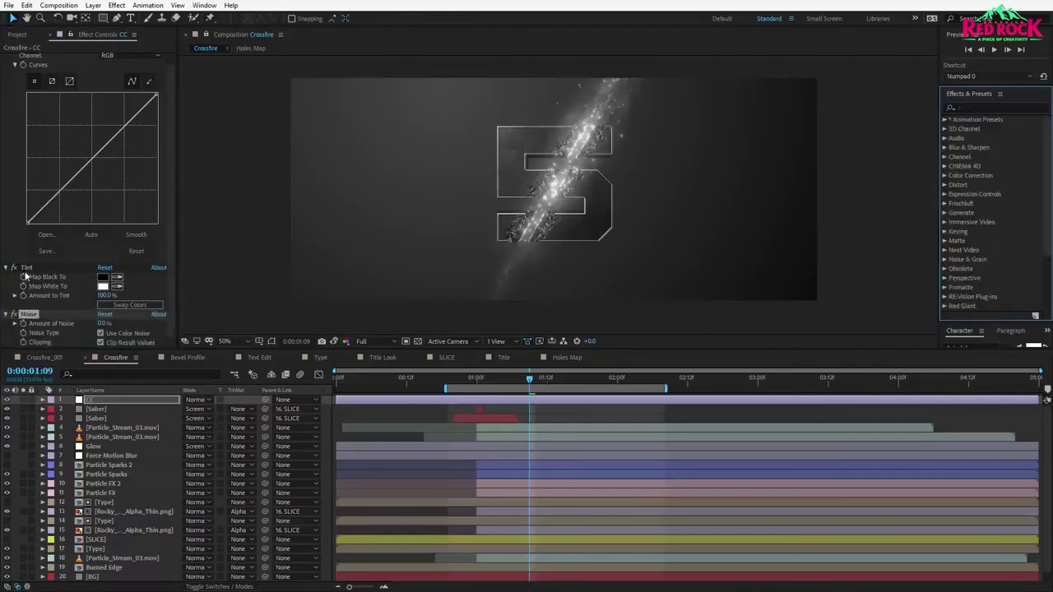
Set the CC layer's Amount to Tint to 20%.
{"action": "left_click", "coordinate": [26, 268]}
{"action": "left_click", "coordinate": [104, 296]}
{"action": "key", "text": "Return"}
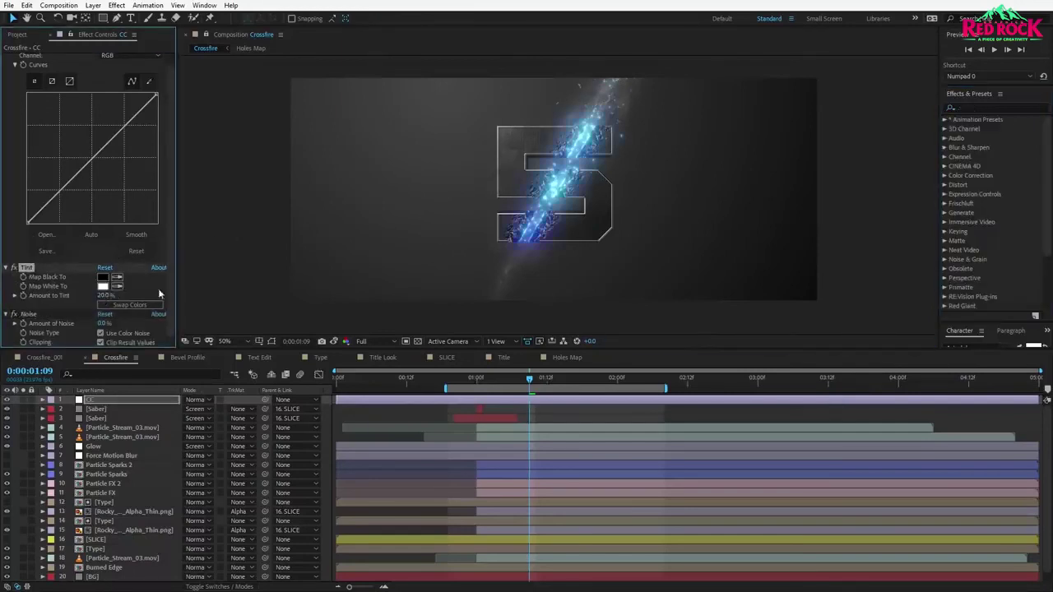
Pull the shadow part of the CC layer's RGB curve down for more contrast and set Amount to Tint to 31%.
{"action": "scroll", "coordinate": [53, 124], "scroll_direction": "up", "scroll_amount": 1}
{"action": "left_click", "coordinate": [29, 57]}
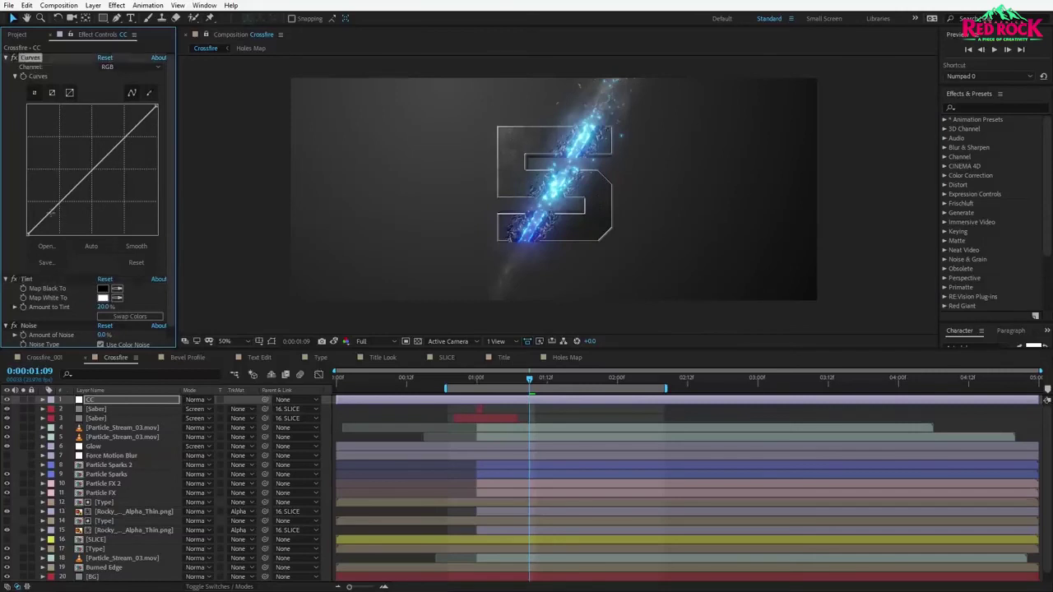
{"action": "left_click_drag", "start_coordinate": [51, 211], "coordinate": [110, 153]}
{"action": "left_click_drag", "start_coordinate": [84, 190], "coordinate": [78, 188]}
{"action": "left_click_drag", "start_coordinate": [103, 307], "coordinate": [112, 308]}
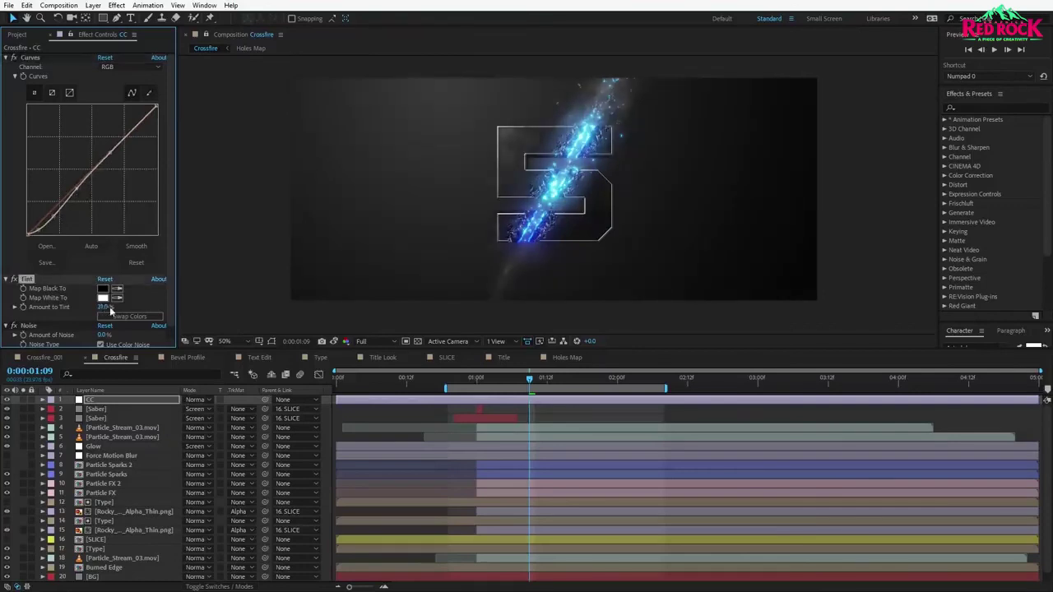
Set the CC layer's Amount of Noise to 5% and check the grain on the sliced 5 up close.
{"action": "key", "text": "period"}
{"action": "left_click", "coordinate": [32, 334]}
{"action": "left_click", "coordinate": [105, 323]}
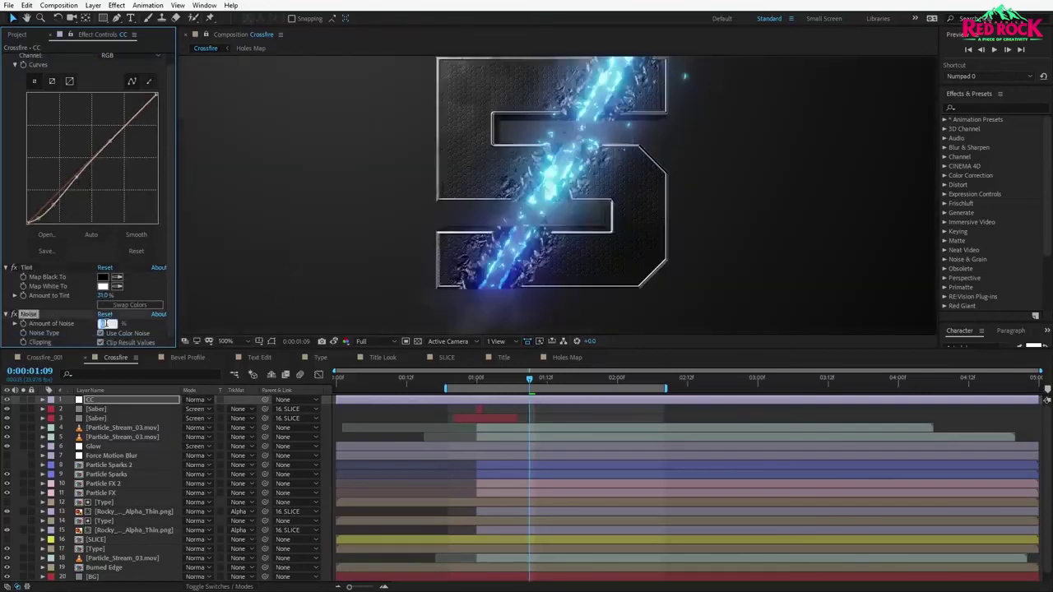
{"action": "type", "text": "5"}
{"action": "key", "text": "Return"}
{"action": "left_click_drag", "start_coordinate": [598, 171], "coordinate": [583, 205]}
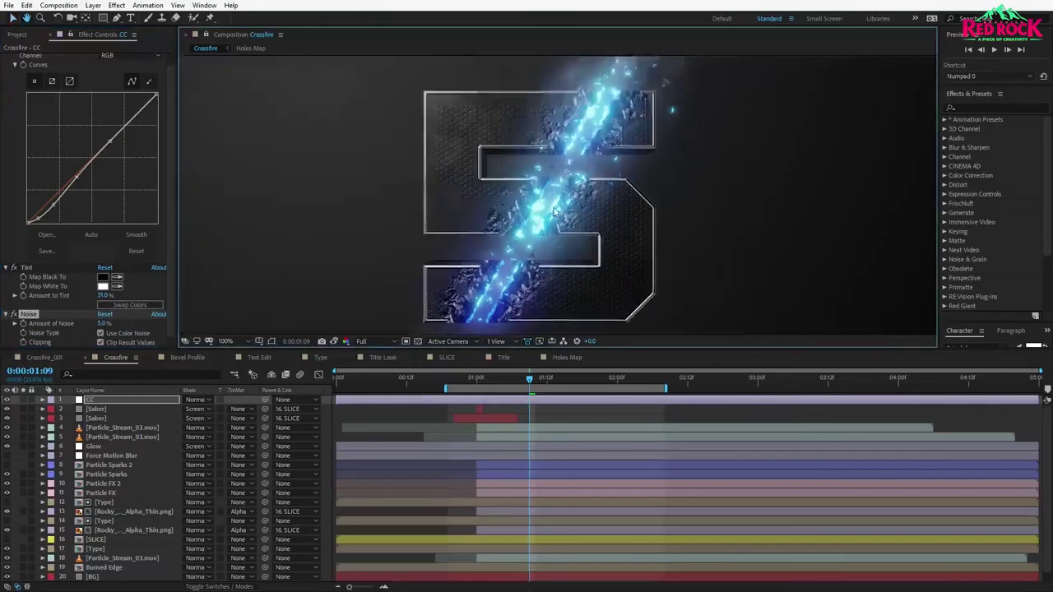
{"action": "key", "text": "comma"}
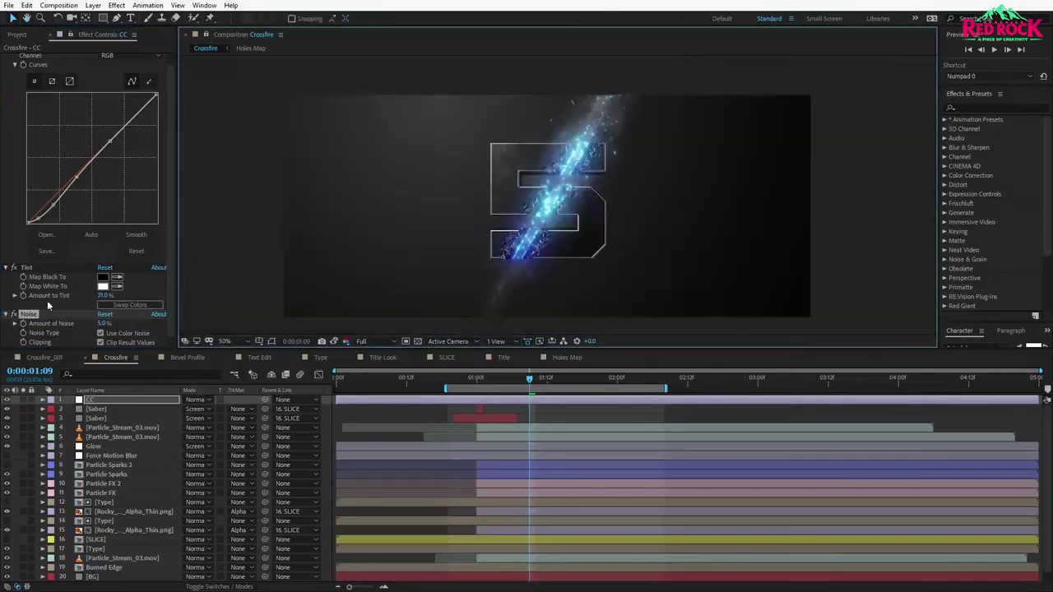
Parent all three Particle_Stream_03.mov layers to the SLICE layer.
{"action": "key", "text": "grave"}
{"action": "left_click", "coordinate": [136, 106]}
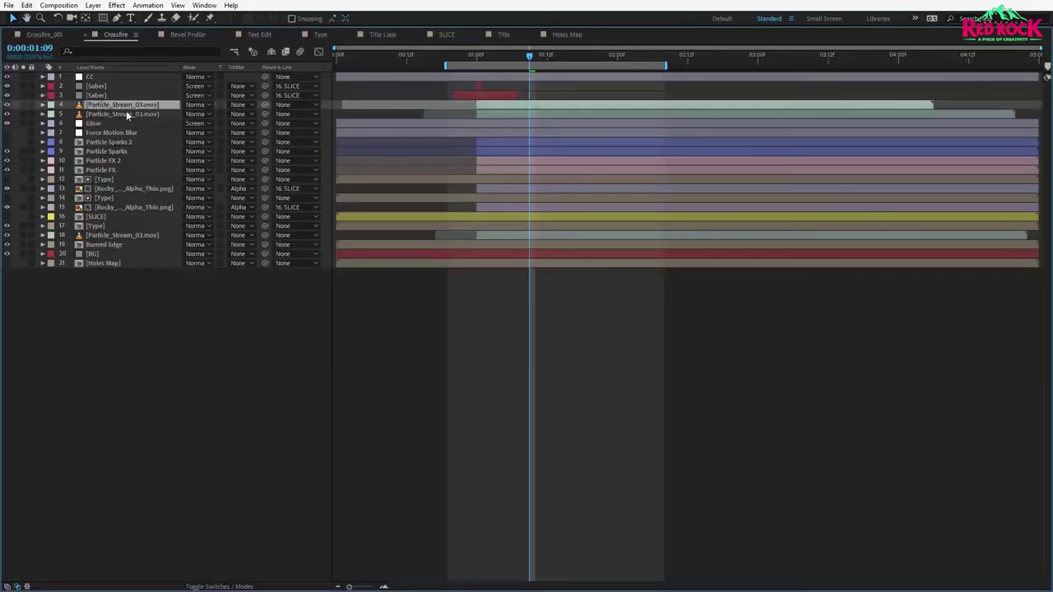
{"action": "left_click", "coordinate": [127, 114], "text": "ctrl"}
{"action": "left_click", "coordinate": [128, 236], "text": "ctrl"}
{"action": "left_click_drag", "start_coordinate": [265, 106], "coordinate": [103, 216]}
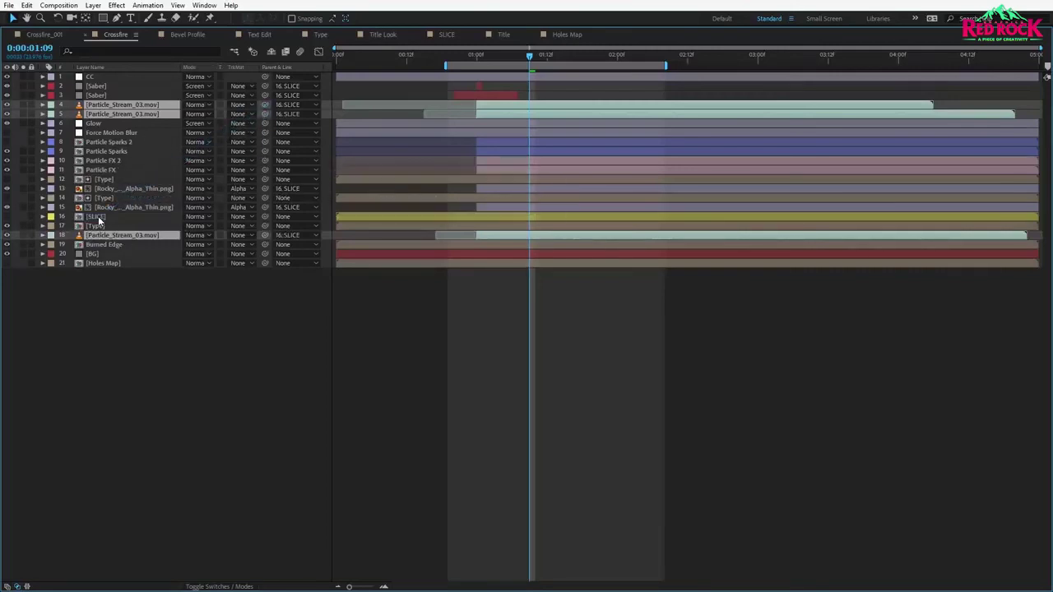
Reveal the SLICE layer's Rotation and move the layer to the top of the layer stack.
{"action": "left_click", "coordinate": [102, 216]}
{"action": "key", "text": "r"}
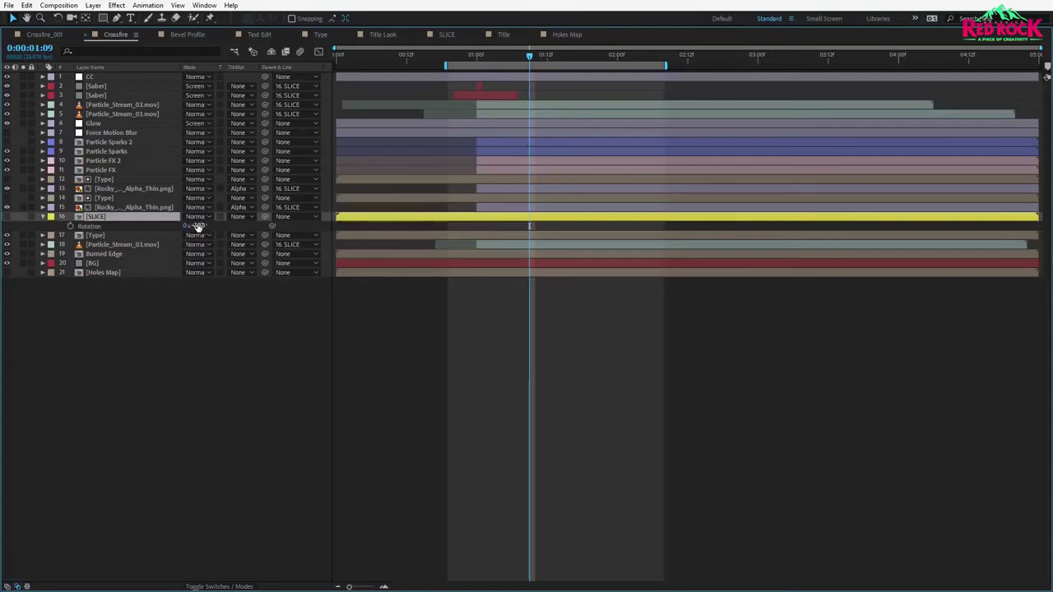
{"action": "key", "text": "grave"}
{"action": "scroll", "coordinate": [100, 548], "scroll_direction": "up", "scroll_amount": 1}
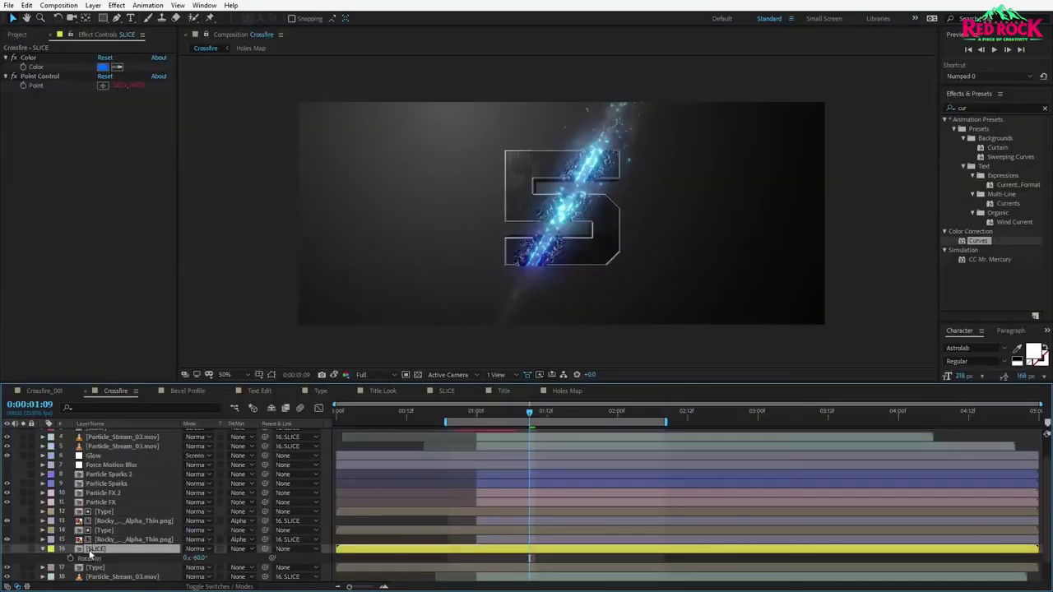
{"action": "left_click_drag", "start_coordinate": [90, 550], "coordinate": [114, 434]}
Try orange, FF9000, as the SLICE layer's Color control value.
{"action": "key", "text": "period"}
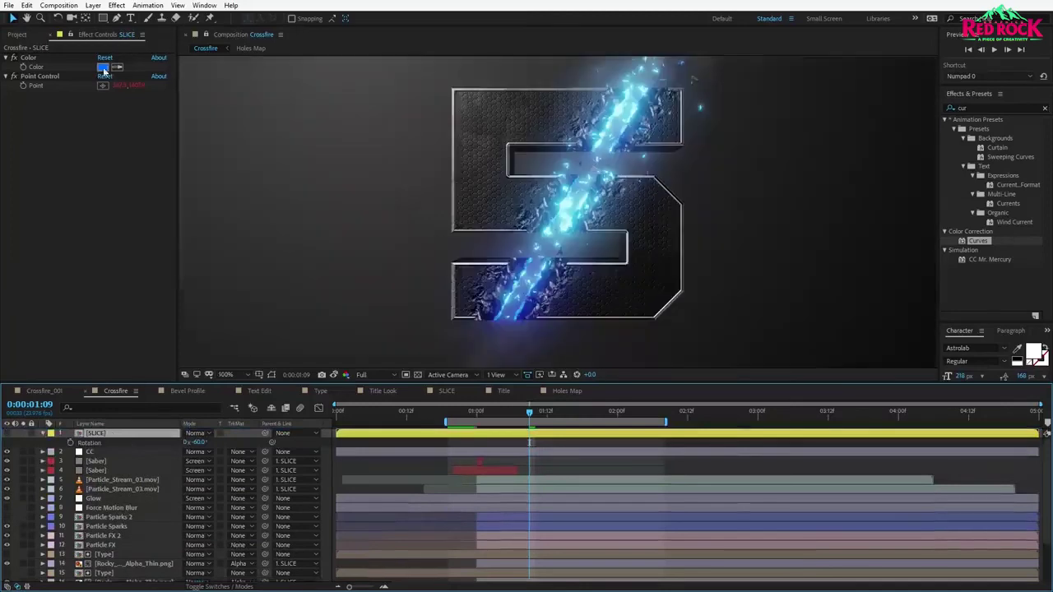
{"action": "left_click", "coordinate": [103, 67]}
{"action": "left_click", "coordinate": [622, 497]}
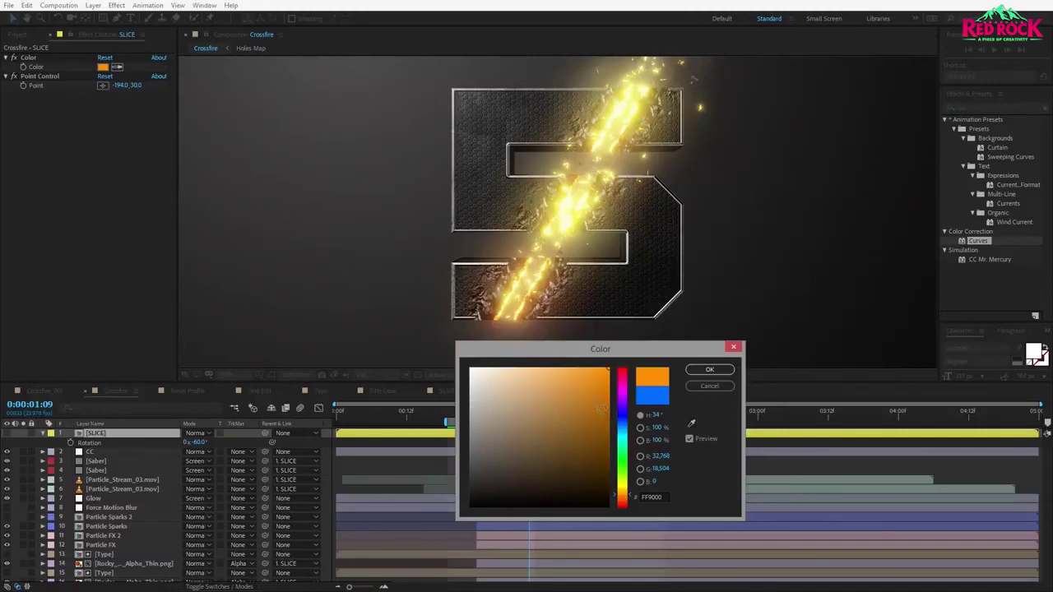
{"action": "left_click", "coordinate": [709, 386]}
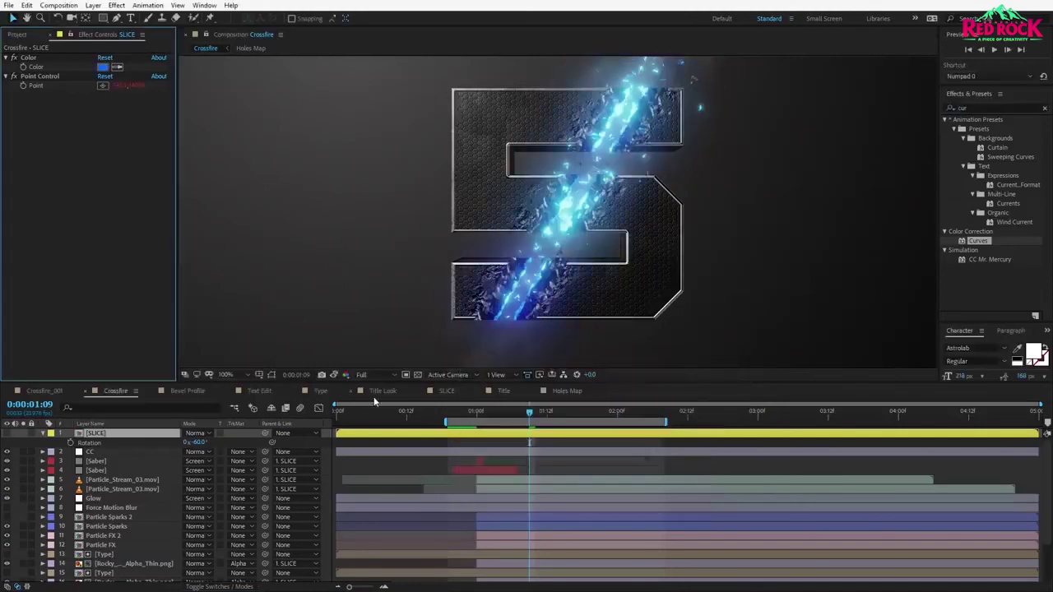
{"action": "key", "text": "comma"}
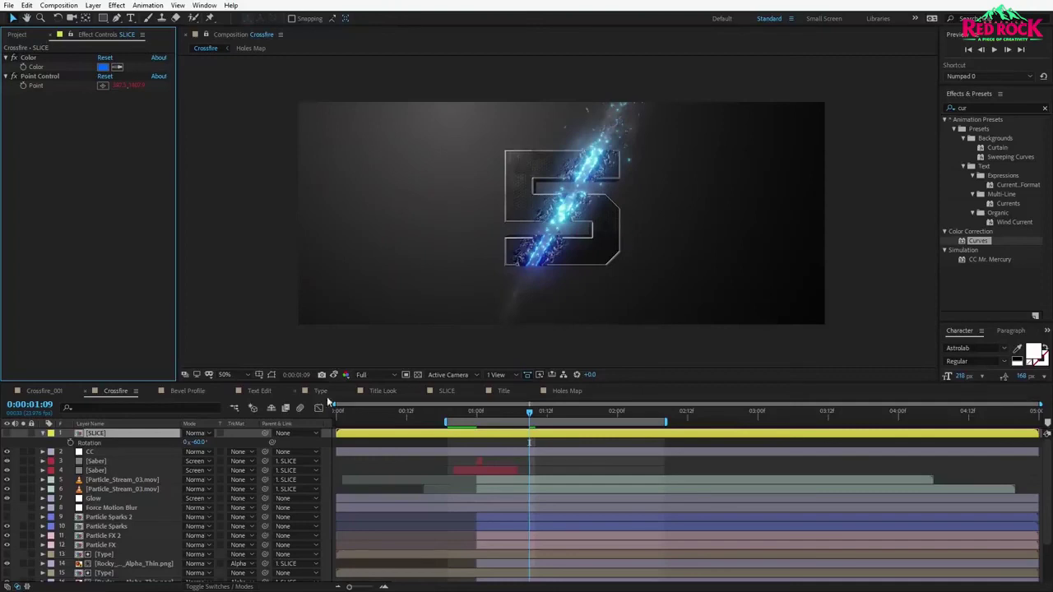
Create a new adjustment layer directly above the Saber layers and name it Shake.
{"action": "left_click", "coordinate": [97, 462]}
{"action": "left_click", "coordinate": [93, 5]}
{"action": "mouse_move", "coordinate": [111, 17]}
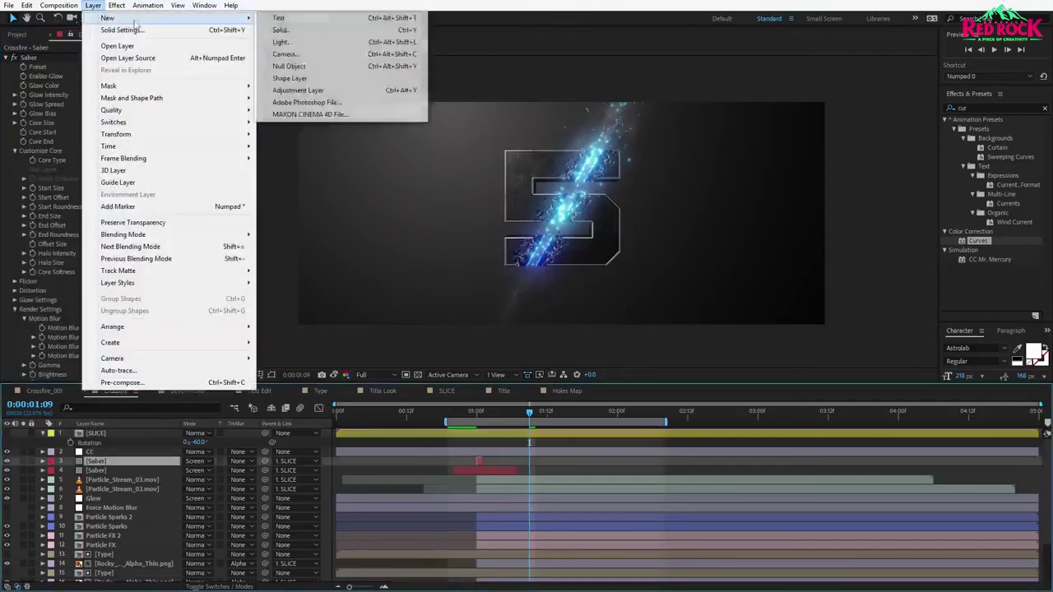
{"action": "left_click", "coordinate": [308, 89]}
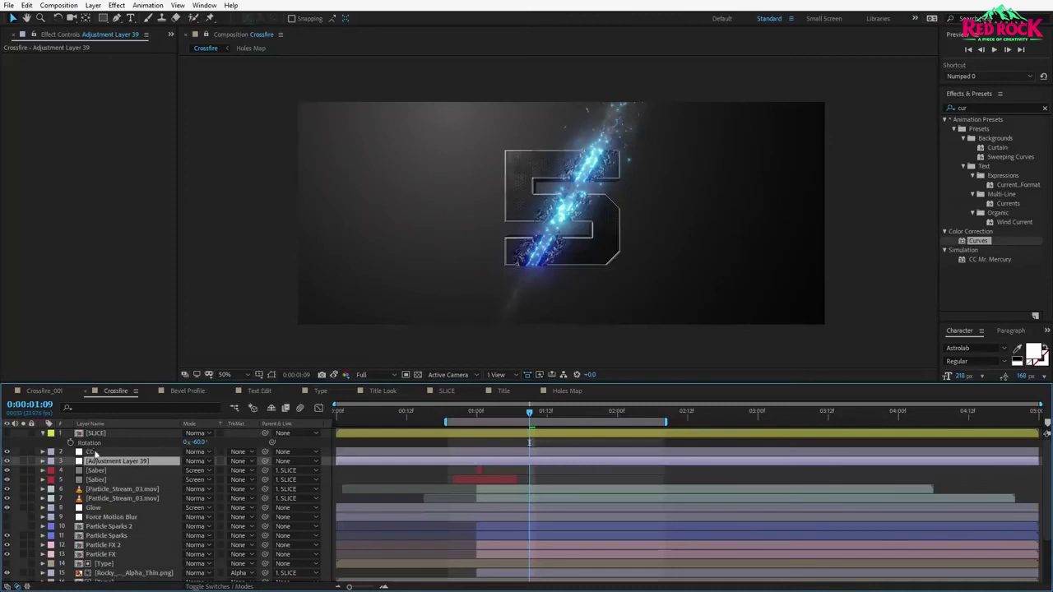
{"action": "type", "text": "Shake"}
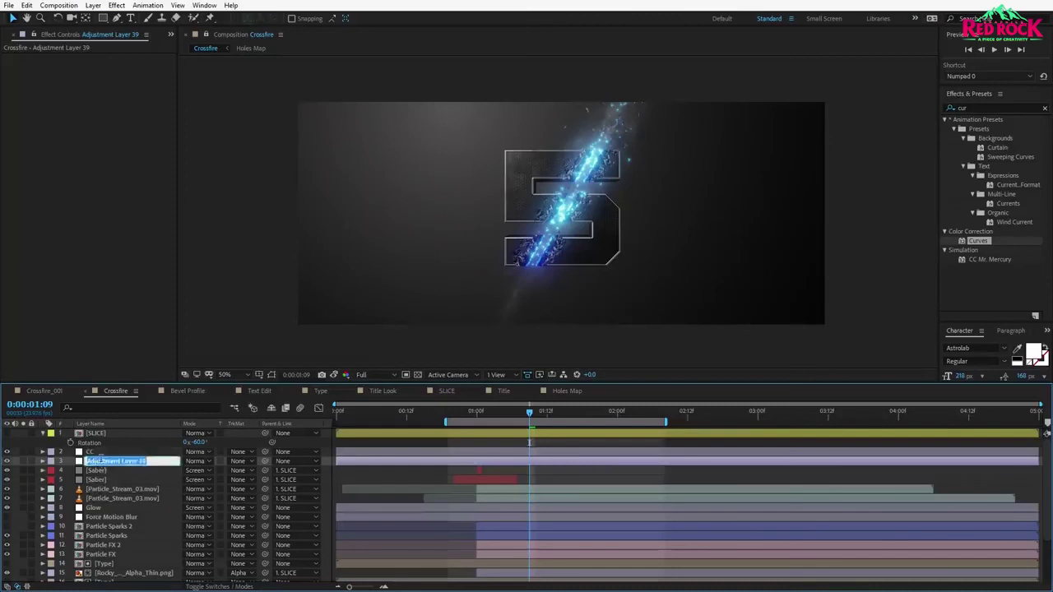
{"action": "key", "text": "Return"}
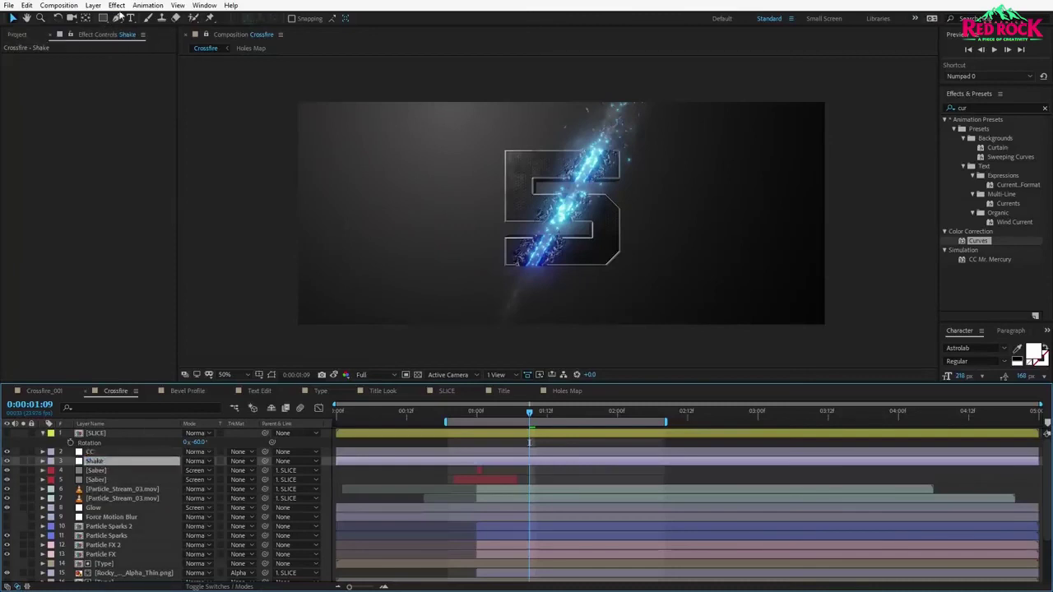
Add a Slider Control to the Shake layer and rename the effect Shake.
{"action": "left_click", "coordinate": [116, 5]}
{"action": "mouse_move", "coordinate": [173, 146]}
{"action": "left_click", "coordinate": [298, 217]}
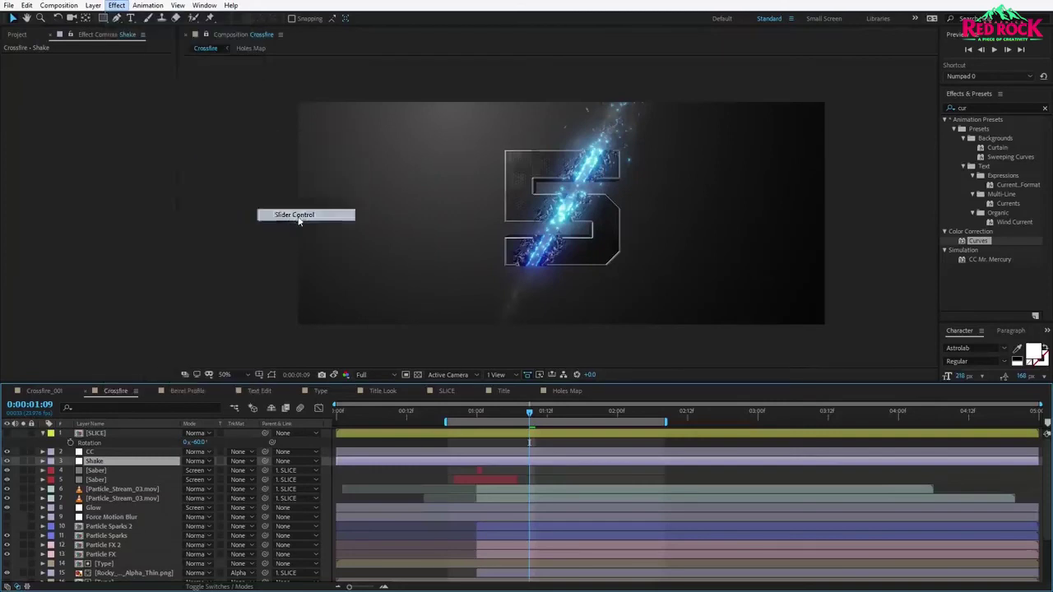
{"action": "key", "text": "Return"}
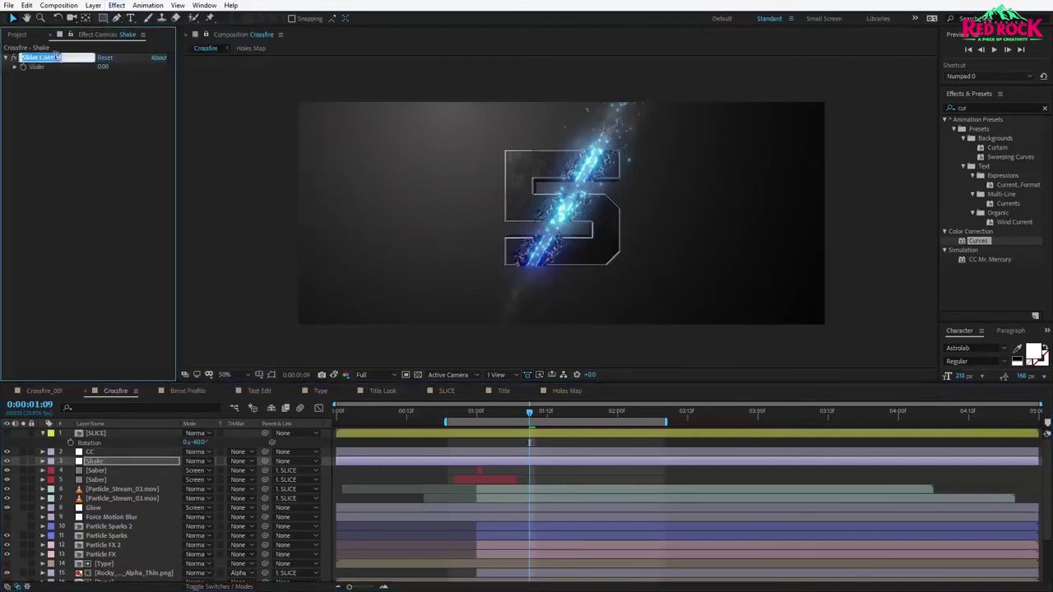
{"action": "type", "text": "Shake"}
{"action": "key", "text": "Return"}
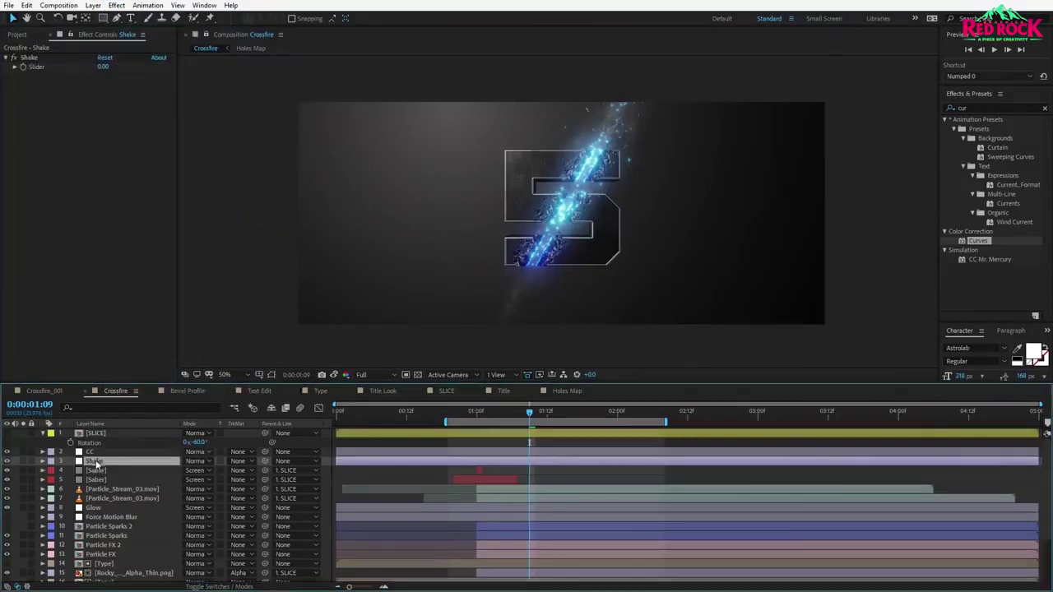
Add a Transform effect to the Shake layer and drive its Position with wiggle(75,effect("Shake")("Slider")).
{"action": "key", "text": "ctrl+space"}
{"action": "type", "text": "tran"}
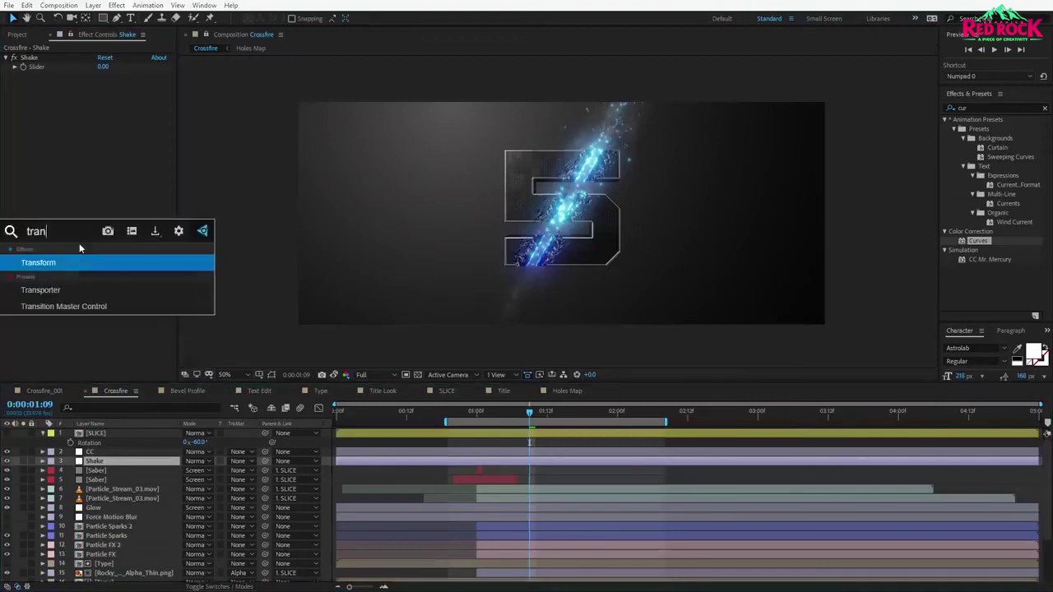
{"action": "key", "text": "Return"}
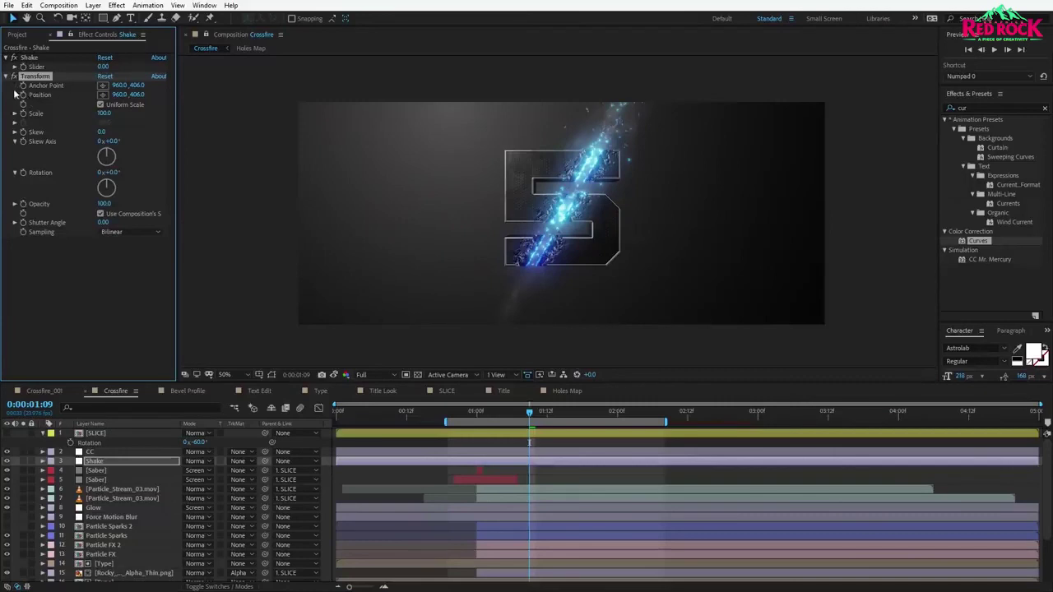
{"action": "left_click", "coordinate": [23, 95], "text": "alt"}
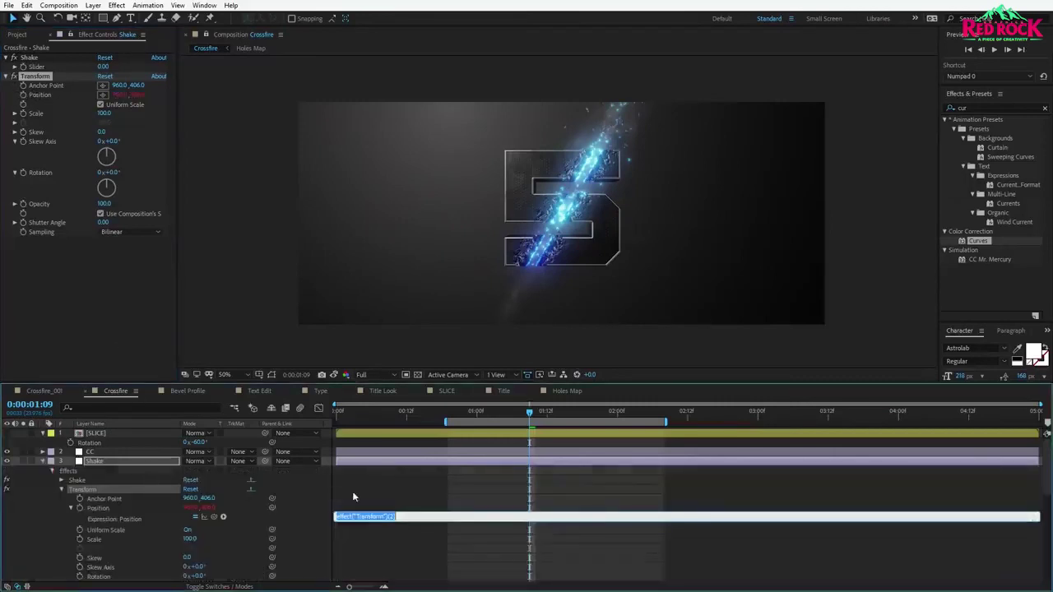
{"action": "type", "text": "wiggle(75,"}
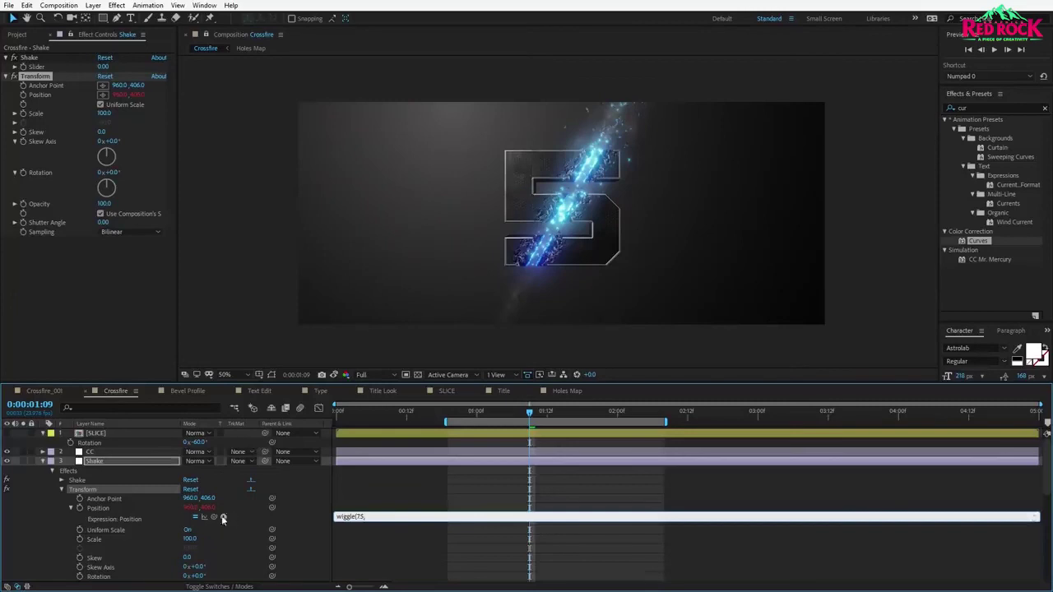
{"action": "left_click_drag", "start_coordinate": [222, 519], "coordinate": [36, 69]}
{"action": "type", "text": ")(\"Slider\"))"}
{"action": "left_click", "coordinate": [440, 488]}
Keyframe the Shake Slider at 0 at 0:00:00:18 and reveal the keyframe in the timeline.
{"action": "left_click_drag", "start_coordinate": [449, 412], "coordinate": [442, 412]}
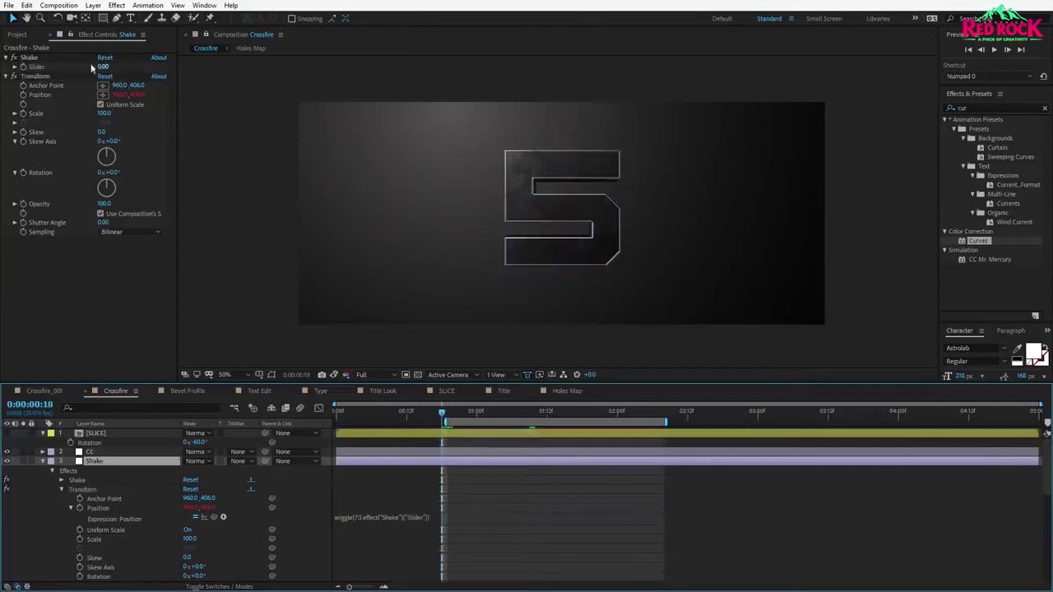
{"action": "left_click", "coordinate": [41, 66]}
{"action": "key", "text": "u"}
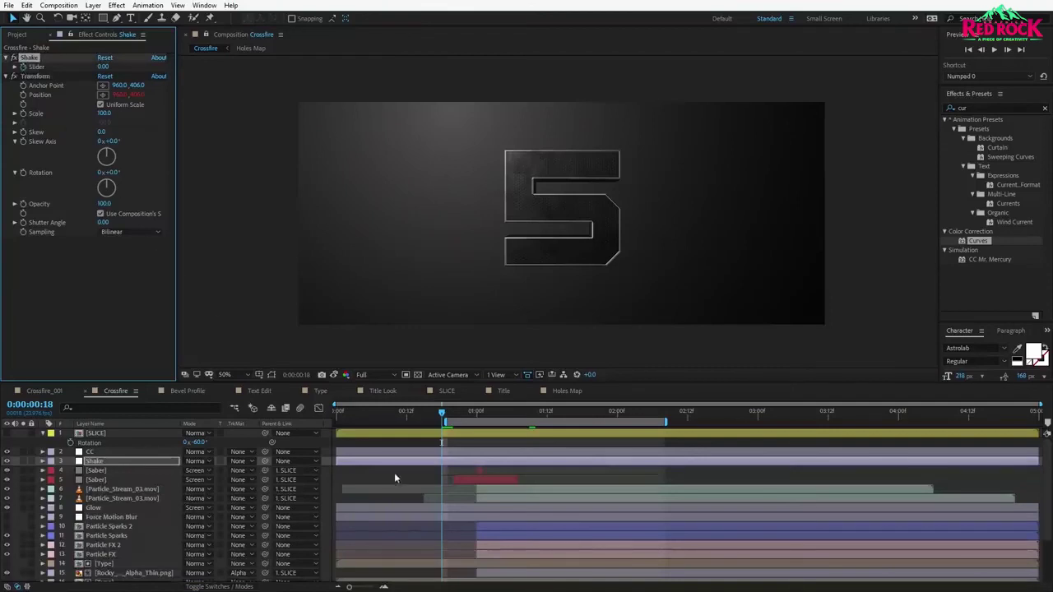
{"action": "key", "text": "u"}
Add a Shake Slider keyframe of 50 just after one second and move the first keyframe closer to it.
{"action": "left_click", "coordinate": [454, 414]}
{"action": "left_click_drag", "start_coordinate": [454, 418], "coordinate": [471, 412]}
{"action": "key", "text": "Page_Down"}
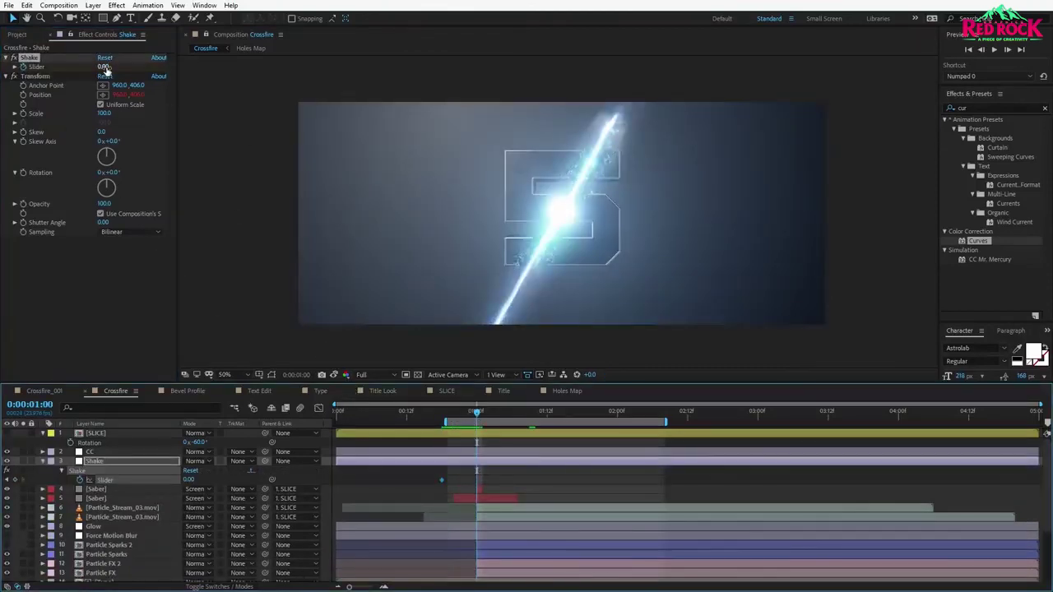
{"action": "left_click_drag", "start_coordinate": [476, 481], "coordinate": [482, 480]}
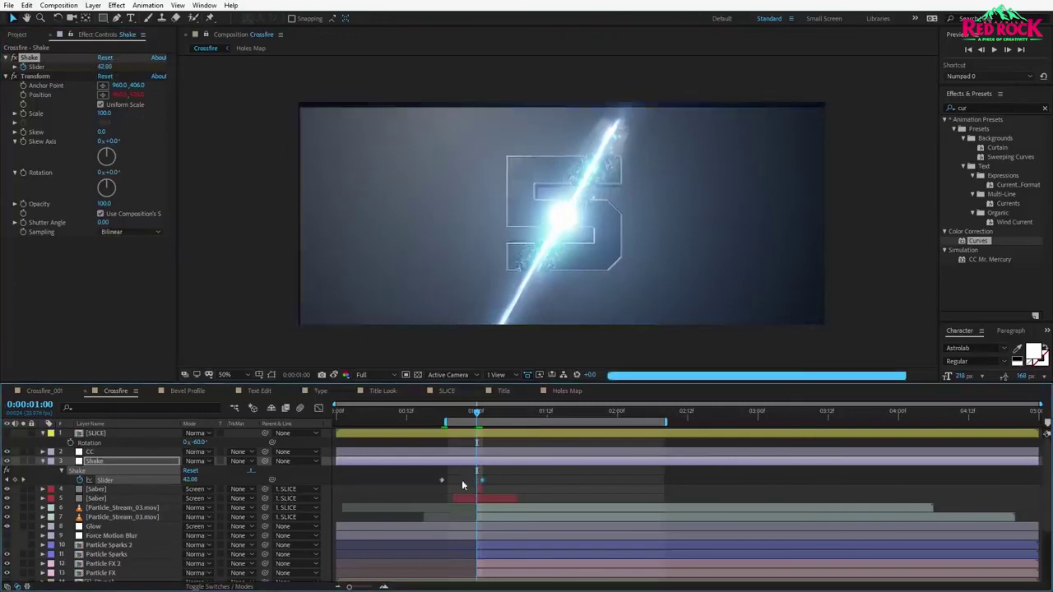
{"action": "left_click", "coordinate": [441, 481]}
Keyframe the Shake Slider at 0 just before two seconds to end the shake.
{"action": "key", "text": "space"}
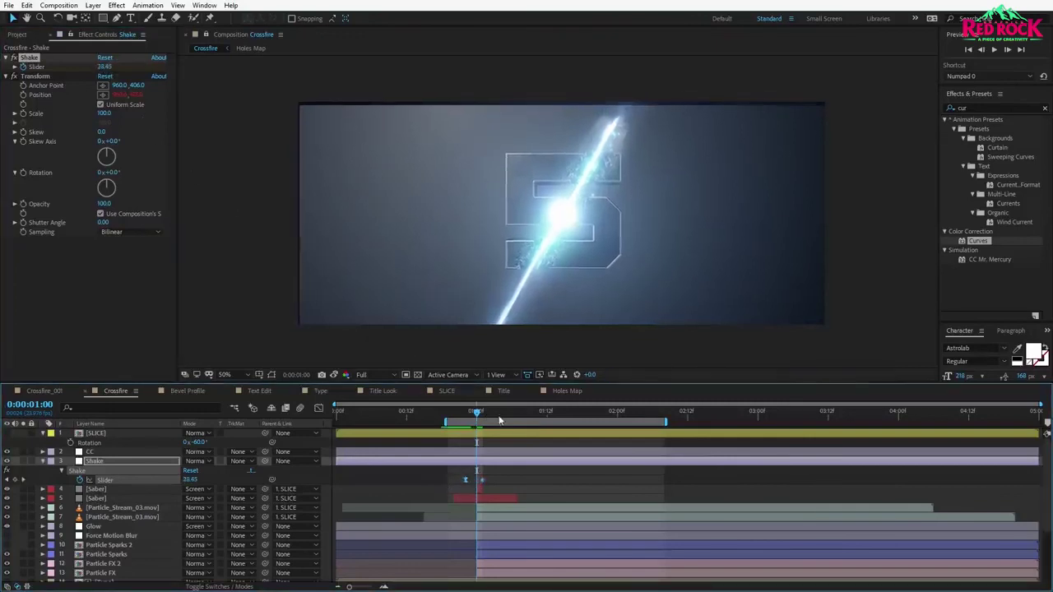
{"action": "left_click", "coordinate": [104, 67]}
{"action": "type", "text": "0"}
{"action": "key", "text": "Return"}
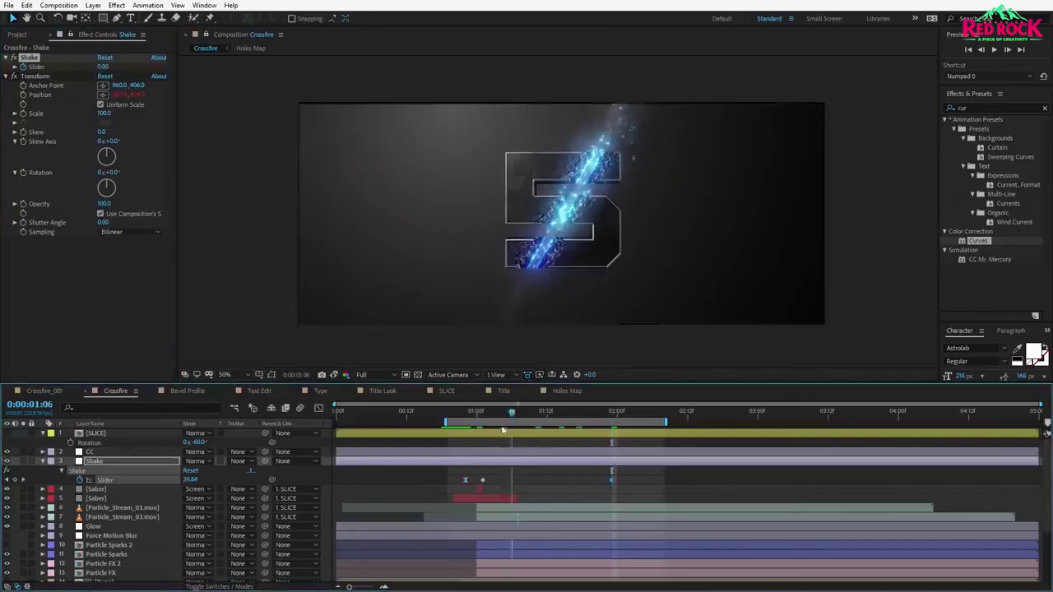
{"action": "left_click", "coordinate": [484, 469]}
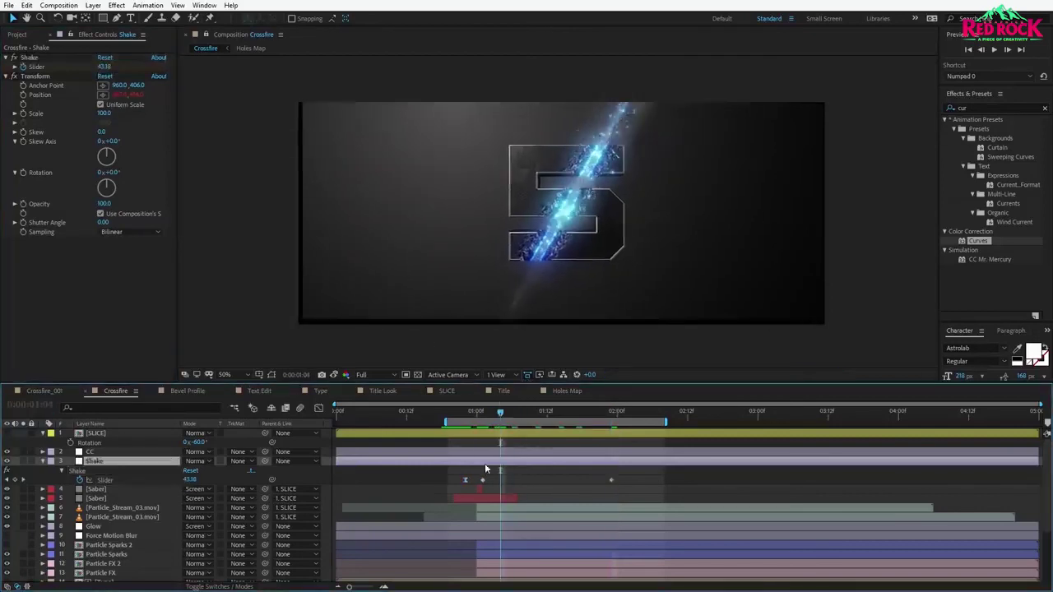
Add Motion Tile above the Shake layer's other effects, with Mirror Edges on and Output Width and Height at 125.
{"action": "left_click", "coordinate": [982, 108]}
{"action": "type", "text": "motion"}
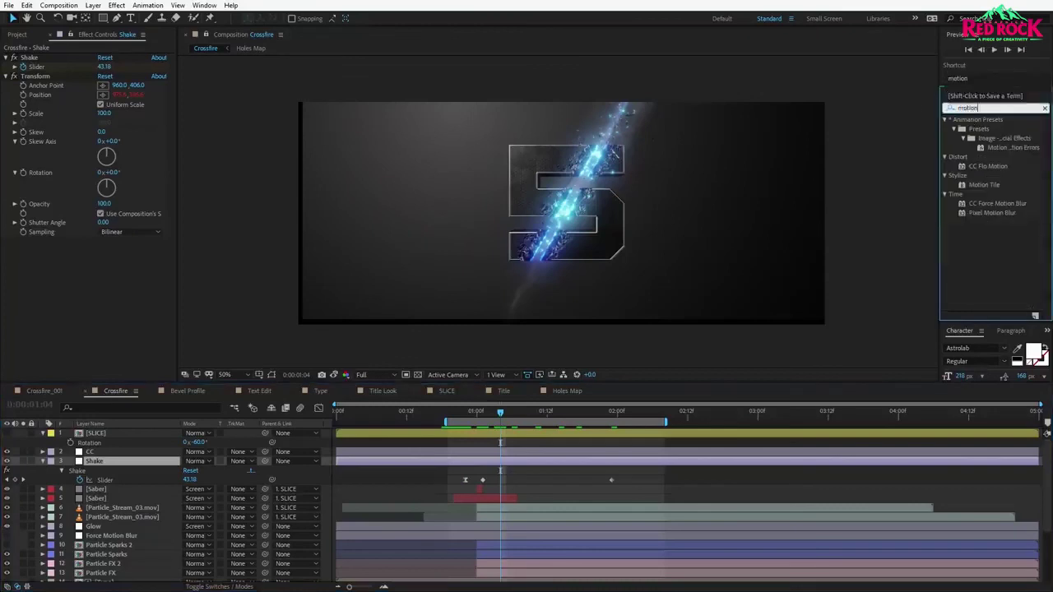
{"action": "left_click_drag", "start_coordinate": [984, 184], "coordinate": [41, 65]}
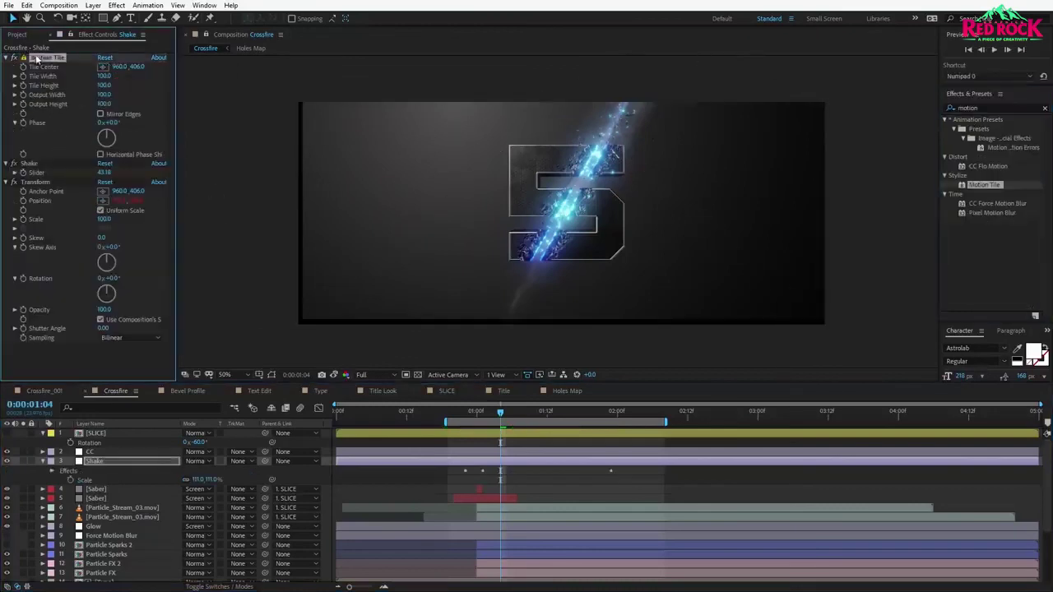
{"action": "left_click", "coordinate": [104, 94]}
{"action": "type", "text": "12"}
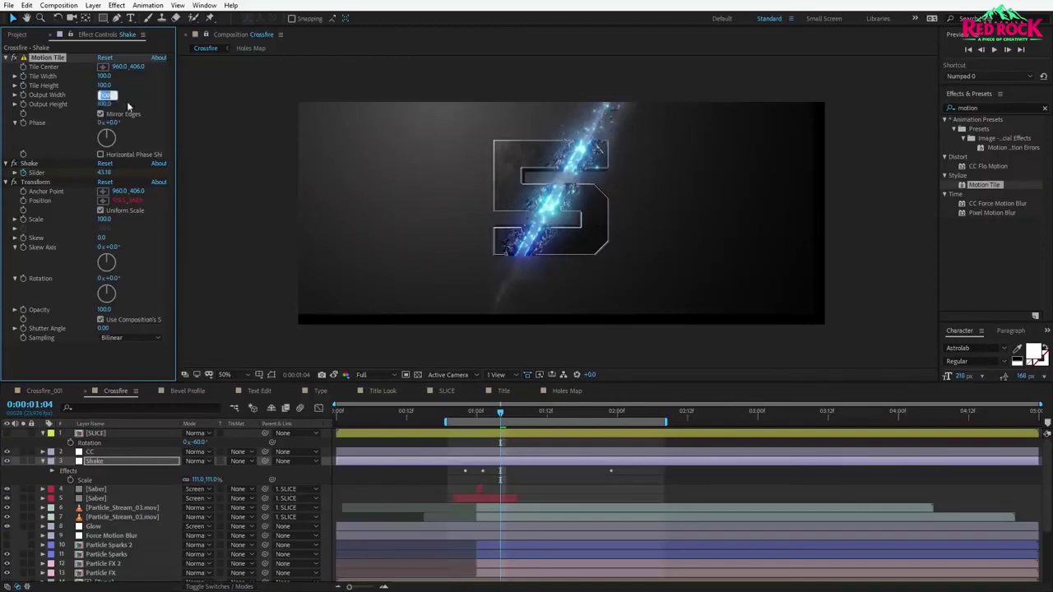
{"action": "type", "text": "5"}
{"action": "key", "text": "Tab"}
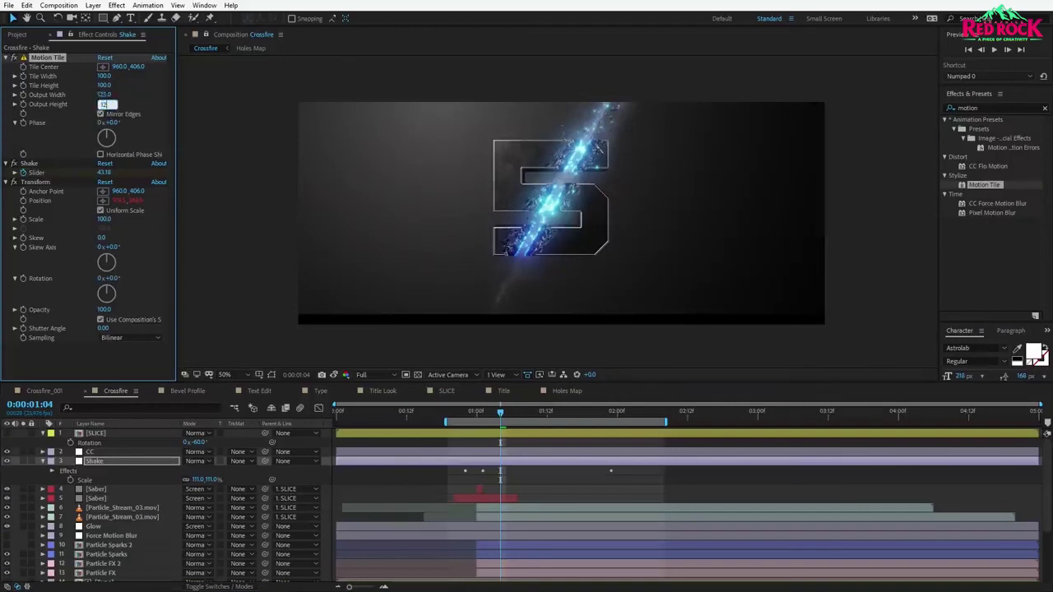
{"action": "left_click", "coordinate": [138, 95]}
Examine the composition's lower edge for gaps and preview the shake animation.
{"action": "key", "text": "space"}
{"action": "left_click_drag", "start_coordinate": [510, 282], "coordinate": [539, 194]}
{"action": "scroll", "coordinate": [526, 261], "scroll_direction": "up", "scroll_amount": 1}
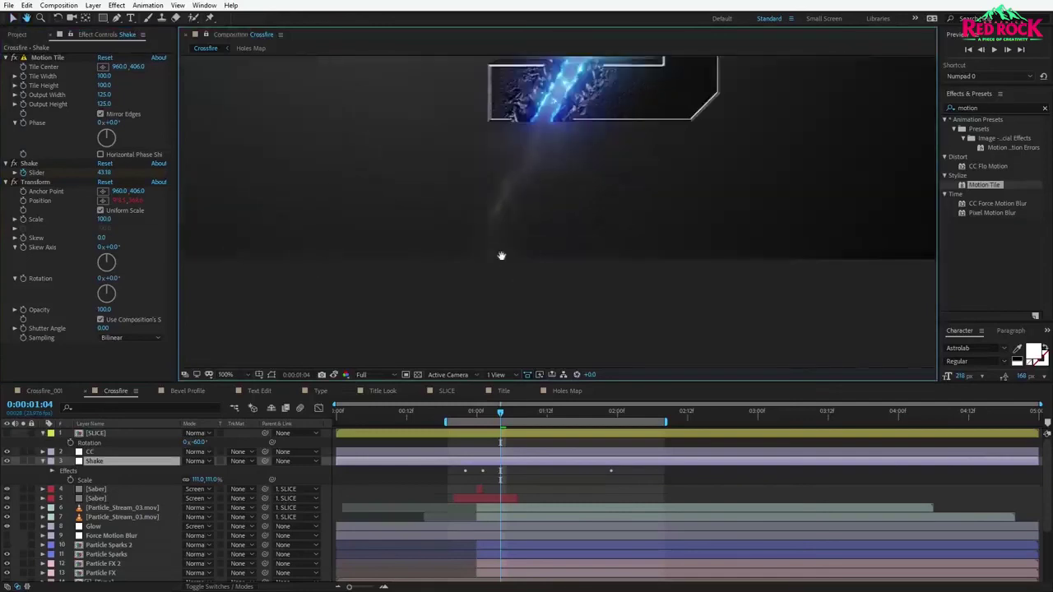
{"action": "scroll", "coordinate": [607, 175], "scroll_direction": "down", "scroll_amount": 1}
{"action": "left_click_drag", "start_coordinate": [608, 175], "coordinate": [588, 260]}
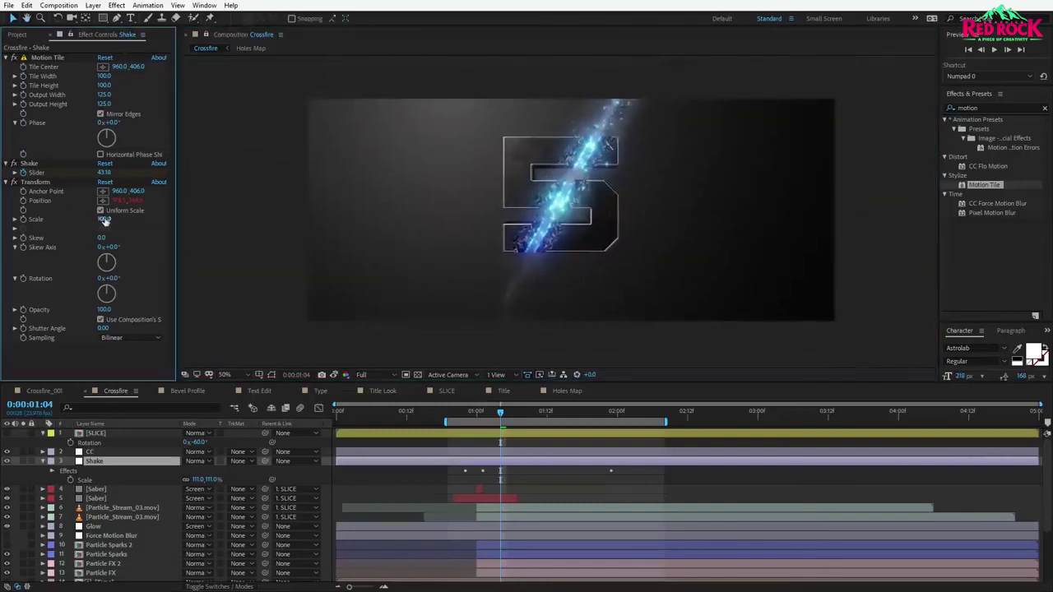
{"action": "left_click", "coordinate": [534, 258]}
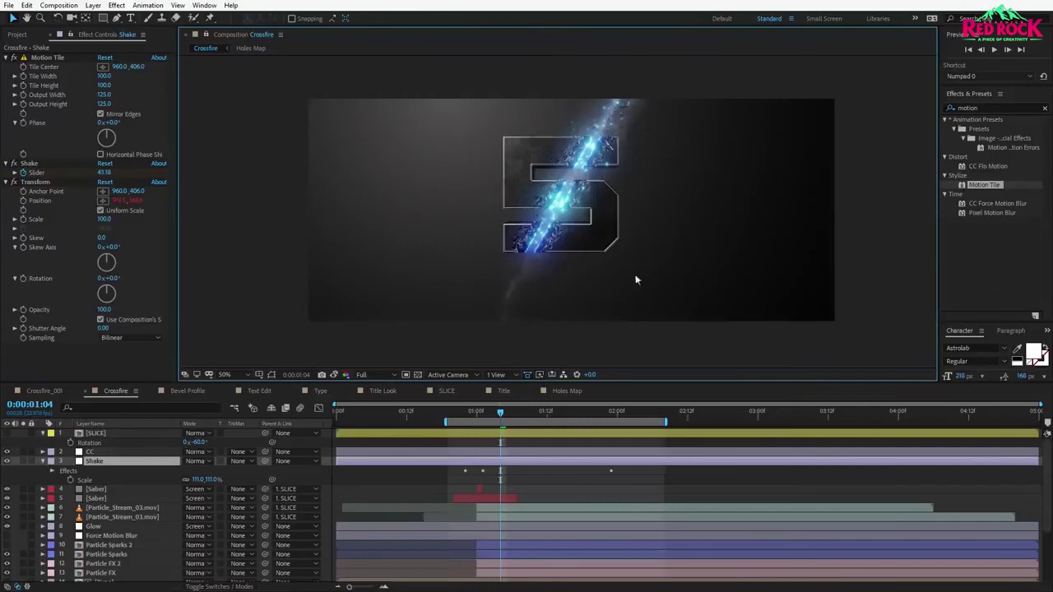
{"action": "key", "text": "space"}
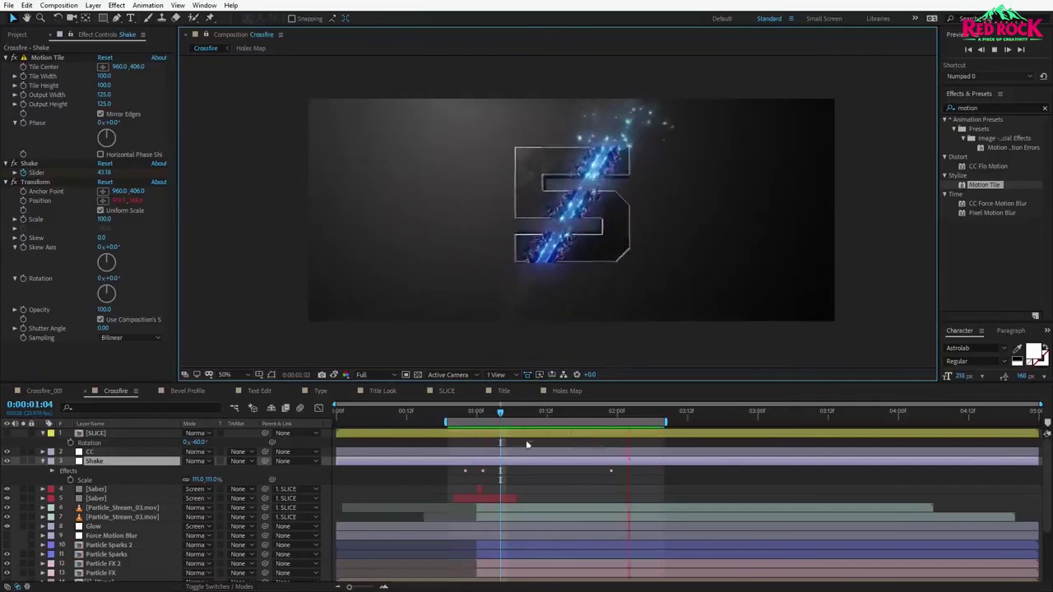
{"action": "key", "text": "space"}
Move the Slider's last keyframe earlier and reshape its value graph so the shake falls off steeply after the peak.
{"action": "key", "text": "u"}
{"action": "left_click_drag", "start_coordinate": [610, 480], "coordinate": [583, 481]}
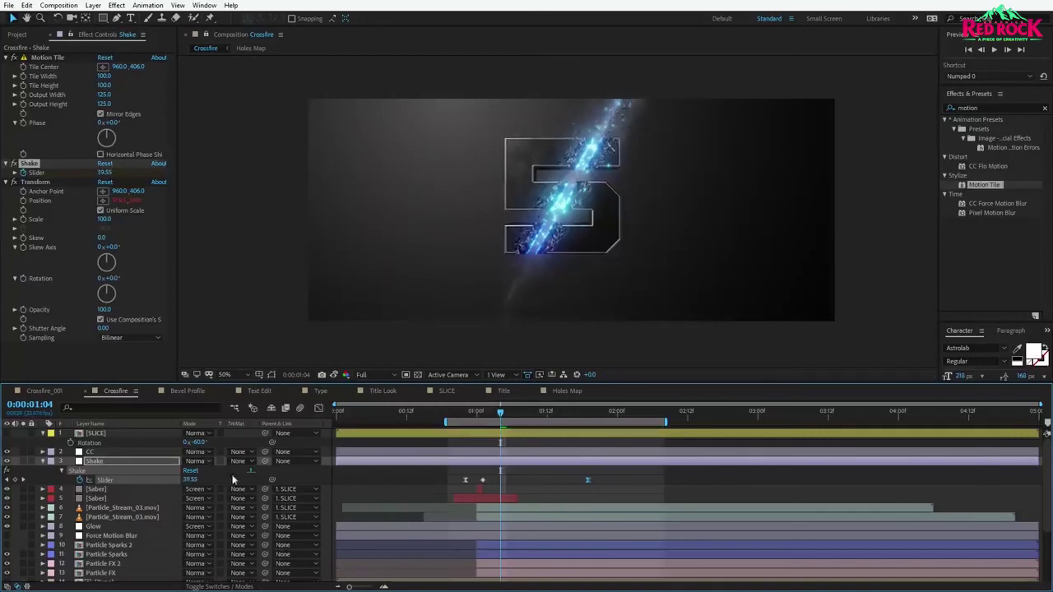
{"action": "left_click", "coordinate": [319, 408]}
{"action": "right_click", "coordinate": [513, 474]}
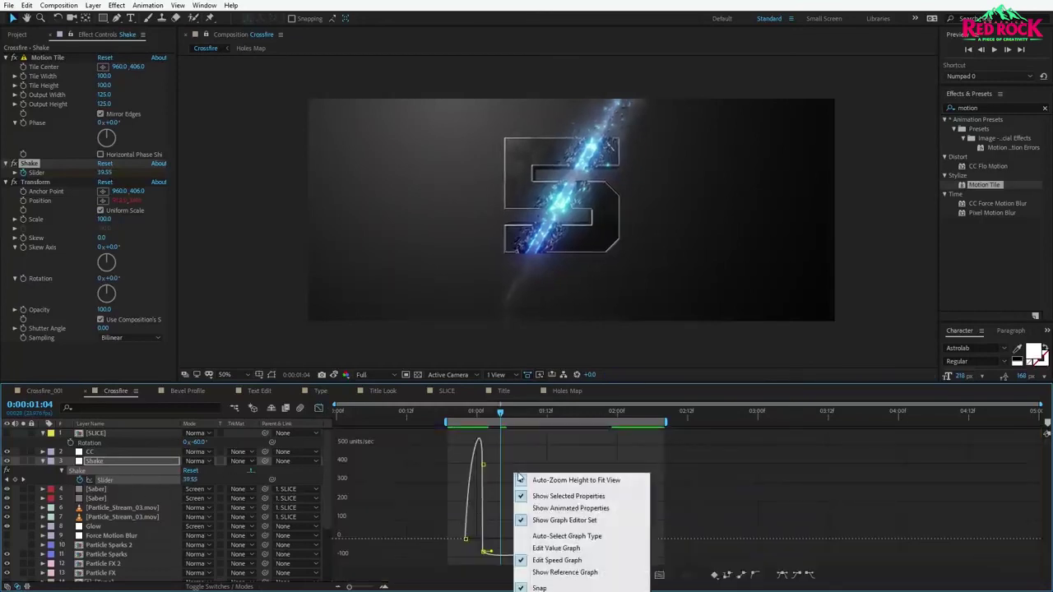
{"action": "left_click", "coordinate": [566, 548]}
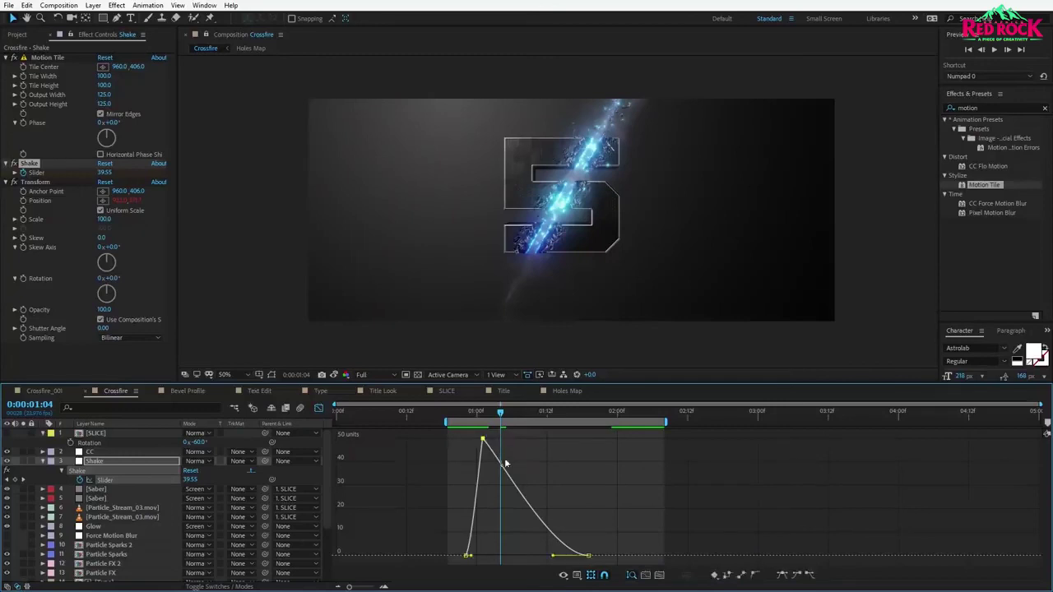
{"action": "left_click_drag", "start_coordinate": [553, 560], "coordinate": [495, 551]}
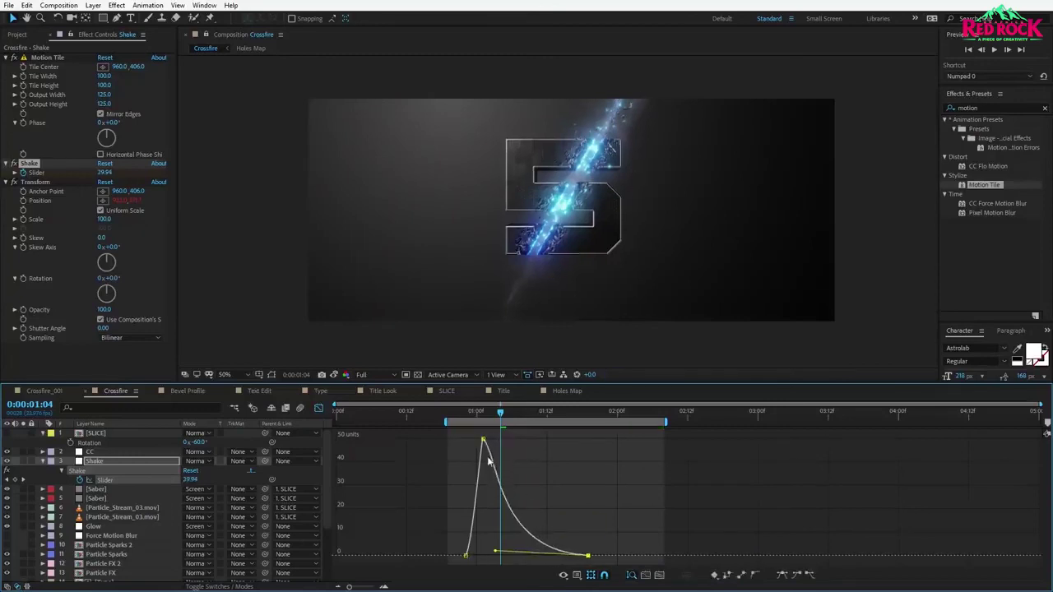
{"action": "left_click", "coordinate": [319, 408]}
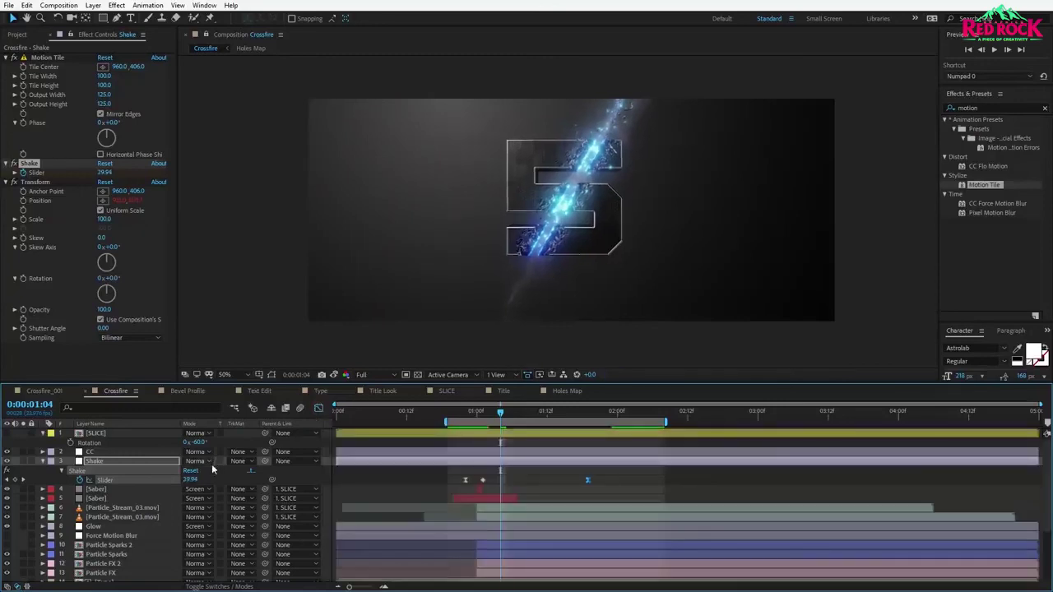
Enable motion blur for the Shake layer and the composition, and preview the result.
{"action": "key", "text": "F4"}
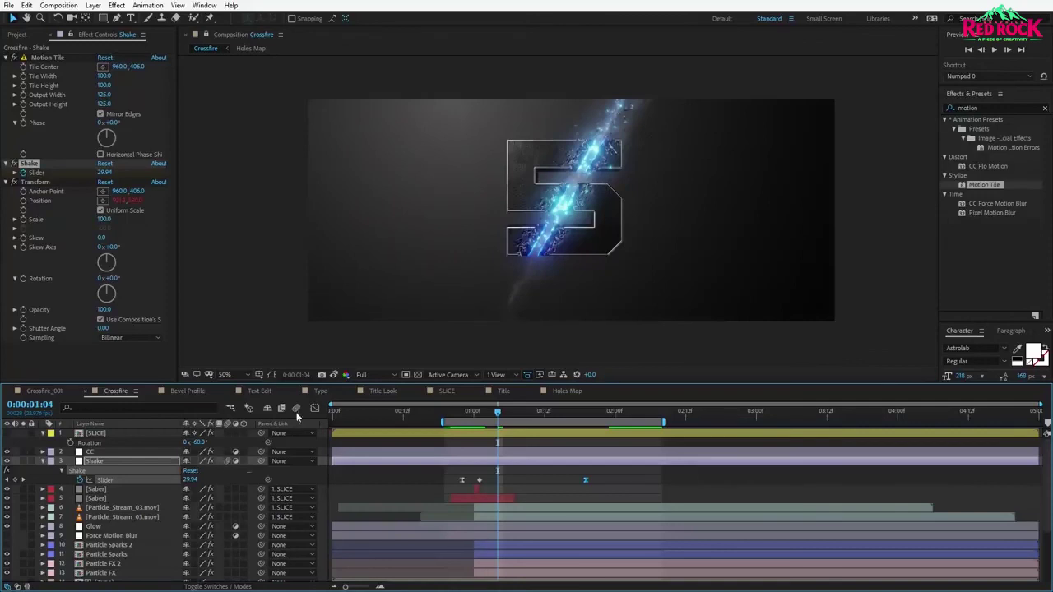
{"action": "left_click", "coordinate": [229, 461]}
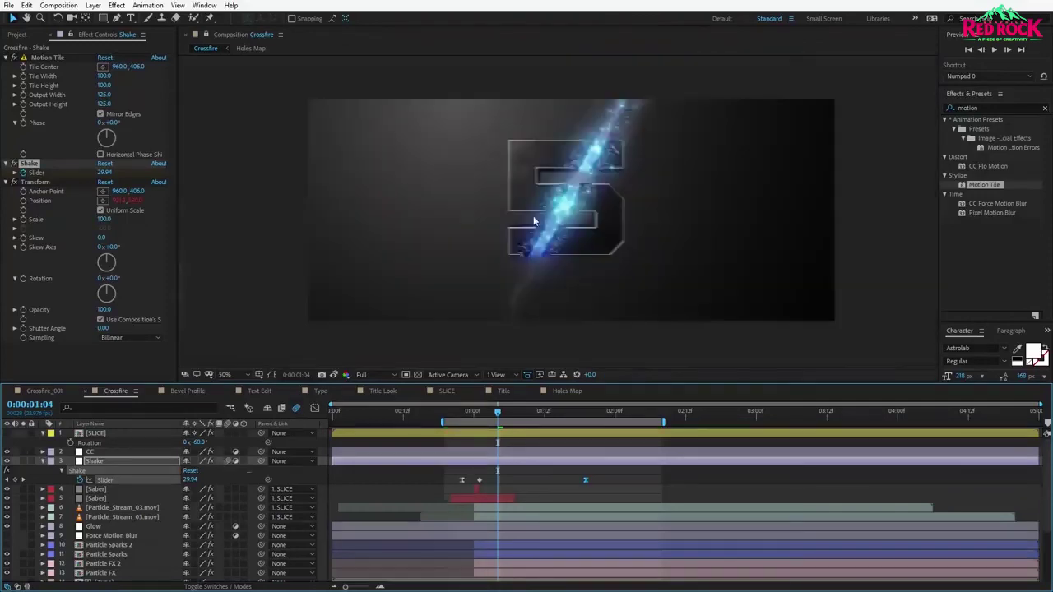
{"action": "key", "text": "space"}
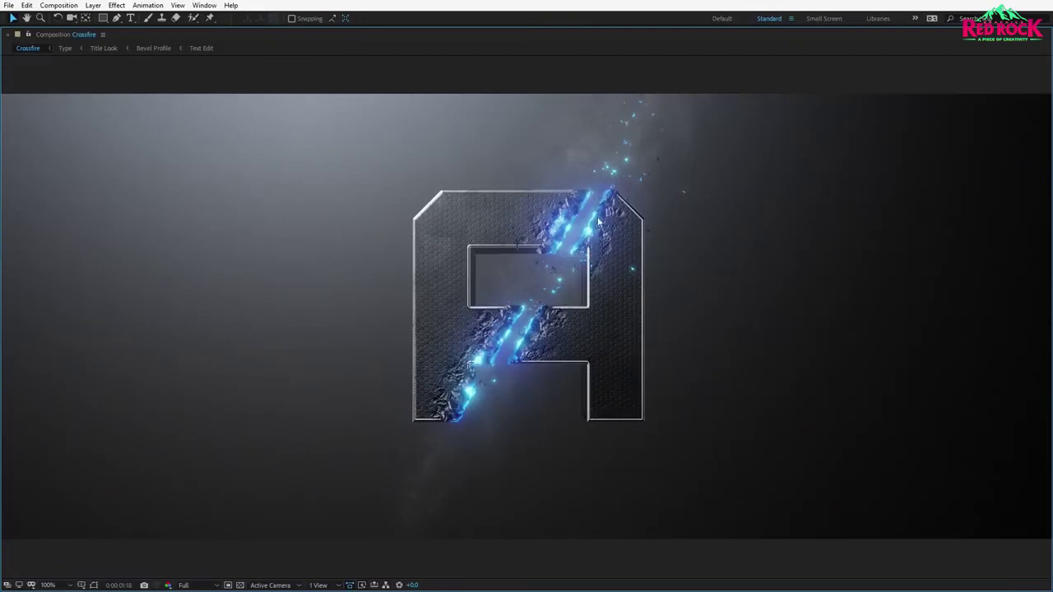
Copy the SLICE layer from the Crossfire composition and paste it in Text Edit with the A text layer selected.
{"action": "key", "text": "grave"}
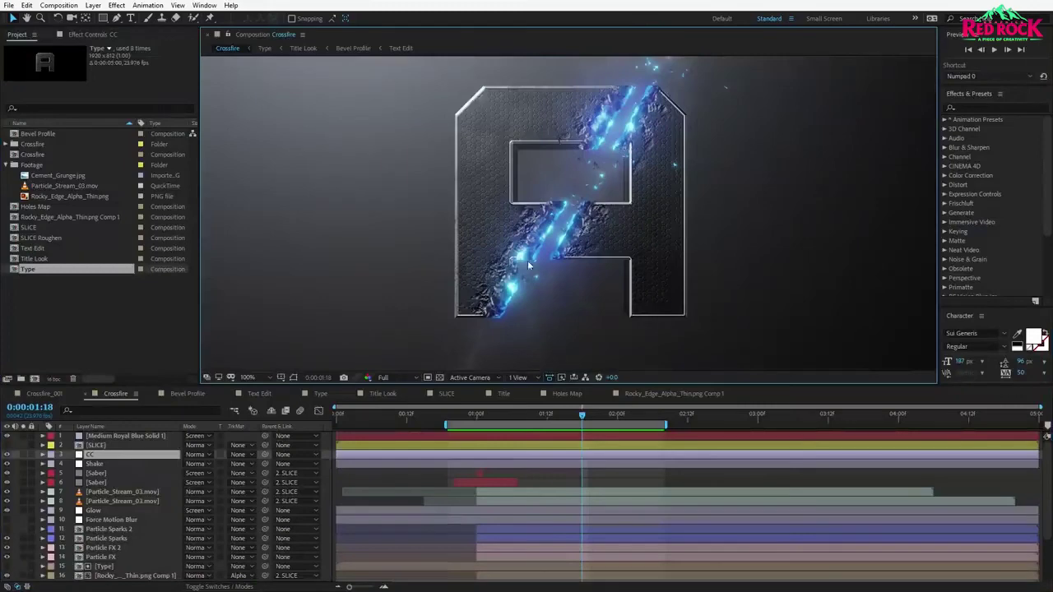
{"action": "left_click", "coordinate": [99, 445]}
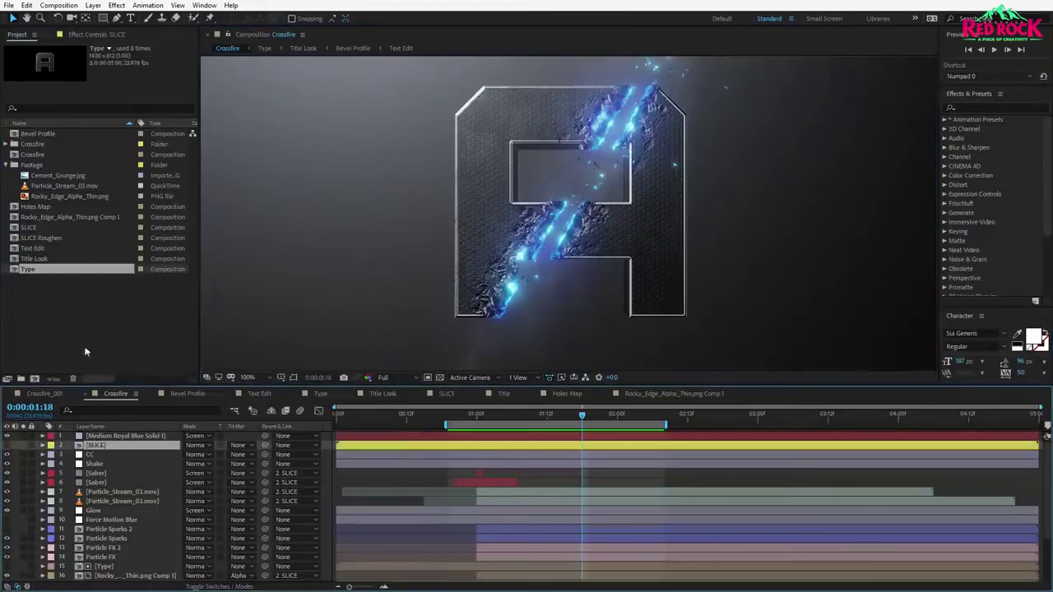
{"action": "left_click", "coordinate": [27, 5]}
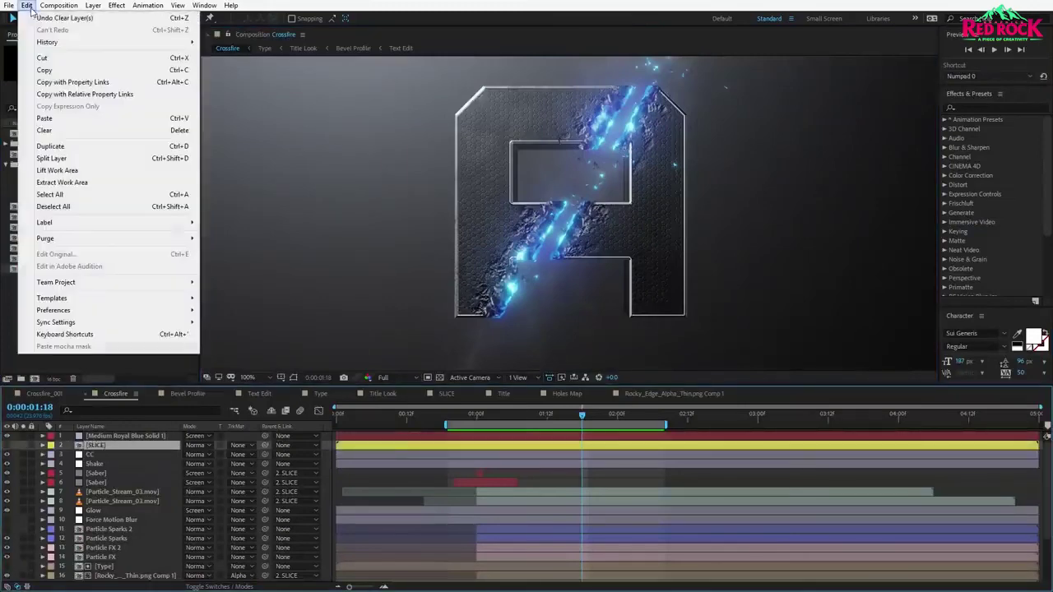
{"action": "left_click", "coordinate": [50, 70]}
{"action": "left_click", "coordinate": [260, 395]}
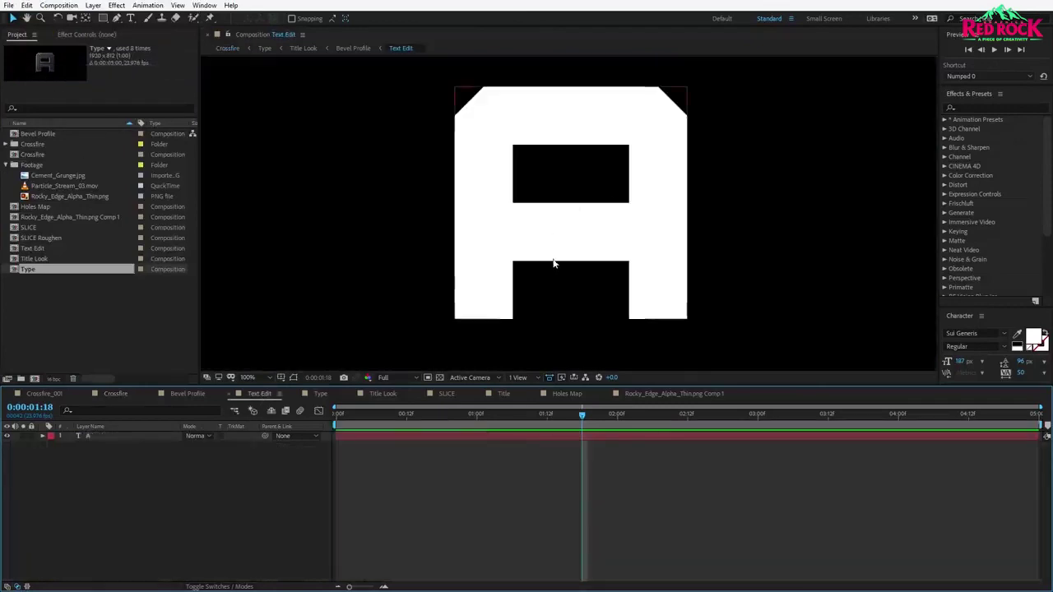
{"action": "left_click", "coordinate": [587, 229]}
{"action": "left_click", "coordinate": [28, 5]}
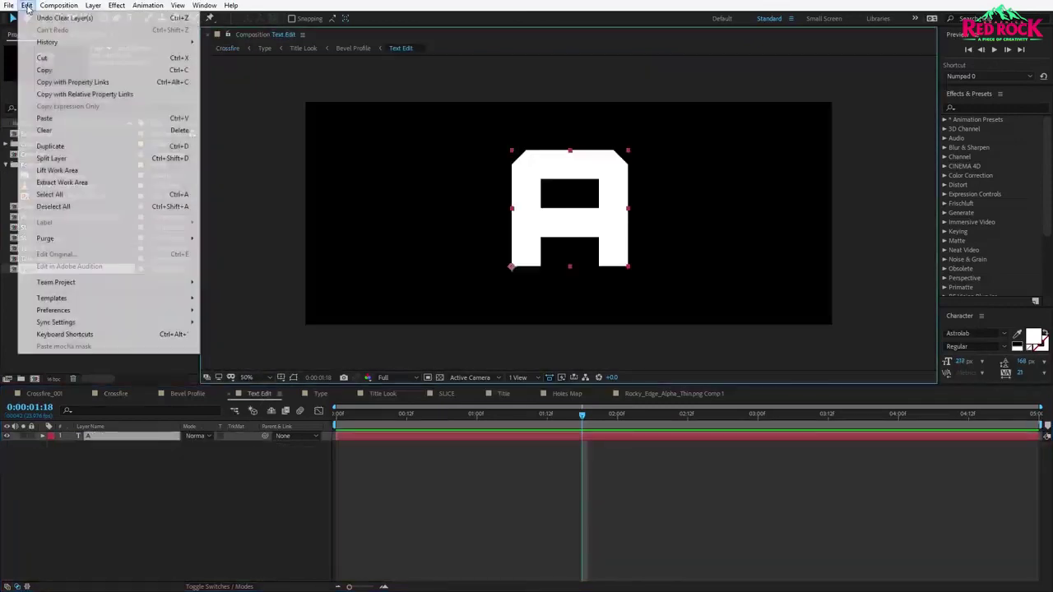
{"action": "left_click", "coordinate": [45, 119]}
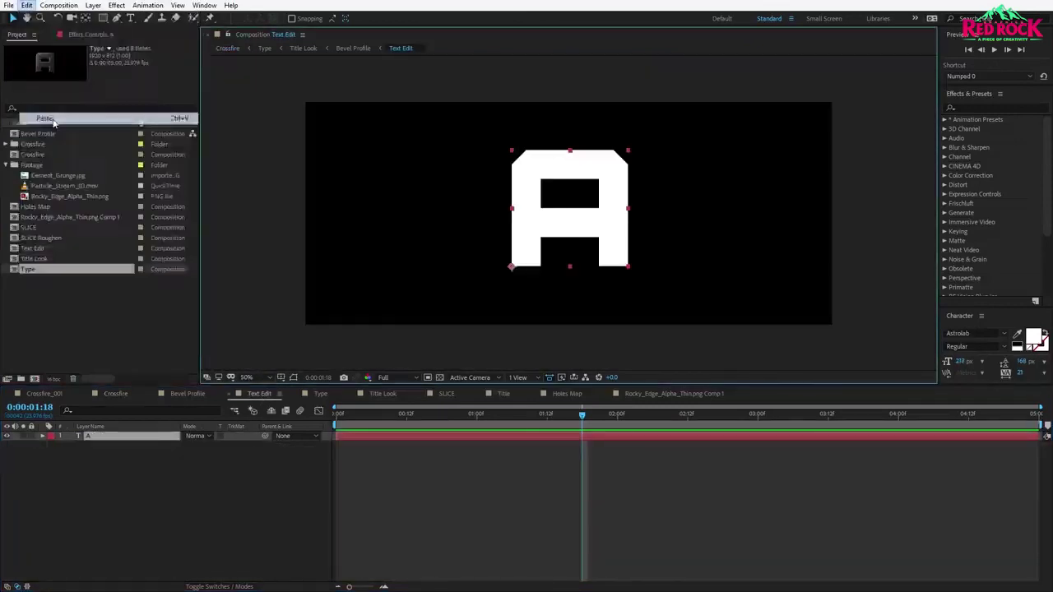
Open the Bevel Profile composition and reveal the Burn layer's Fractal Noise effect in the timeline.
{"action": "left_click", "coordinate": [190, 394]}
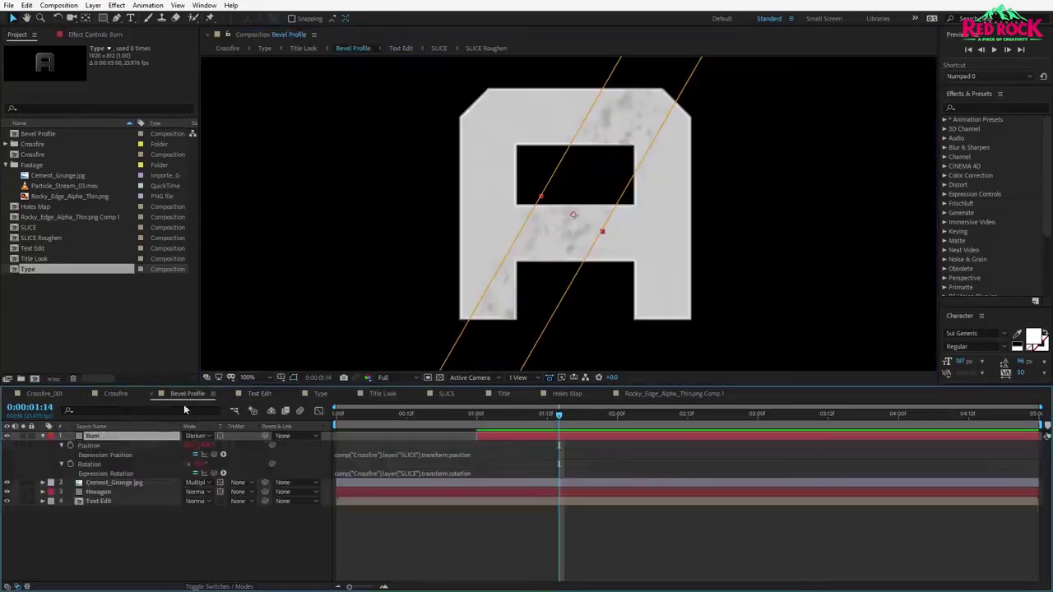
{"action": "left_click", "coordinate": [97, 437]}
{"action": "key", "text": "e"}
{"action": "key", "text": "e"}
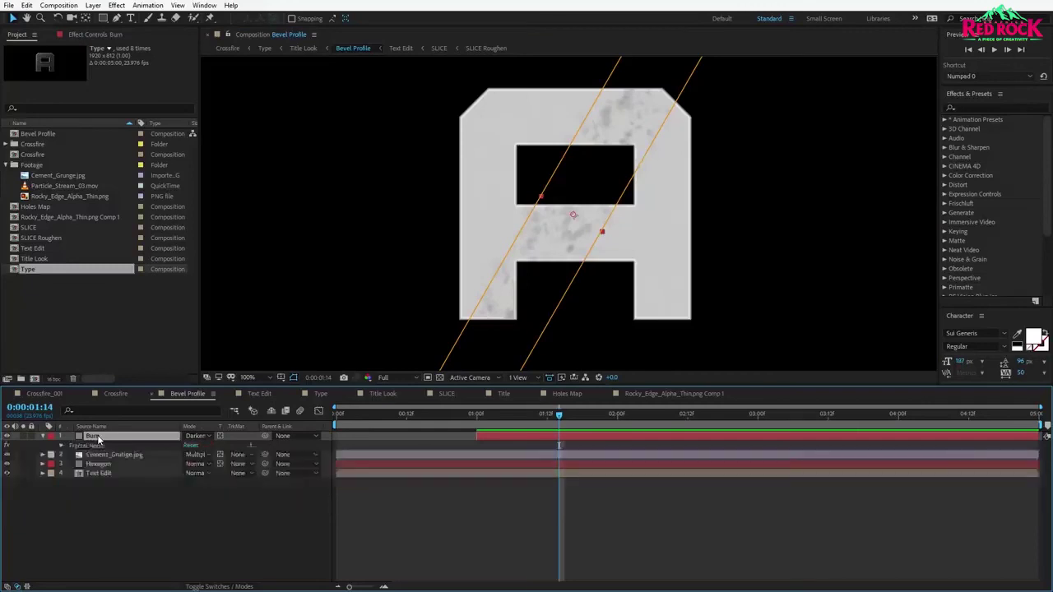
Copy only the expressions from the Burn layer's Position and Rotation and paste them onto the SLICE layer in the Text Edit composition.
{"action": "left_click", "coordinate": [89, 448]}
{"action": "left_click", "coordinate": [93, 466], "text": "shift"}
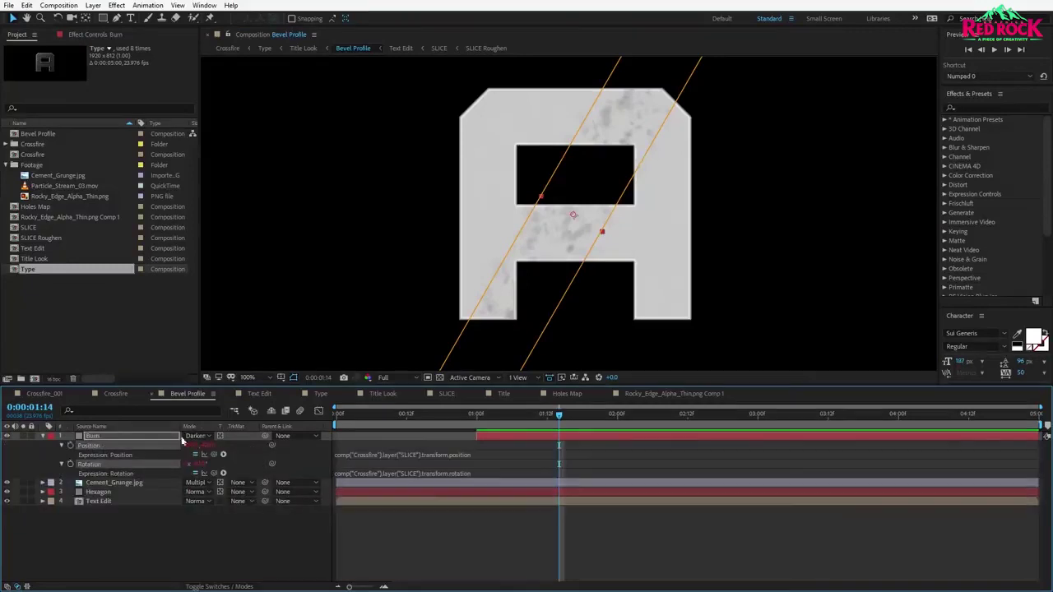
{"action": "left_click", "coordinate": [27, 5]}
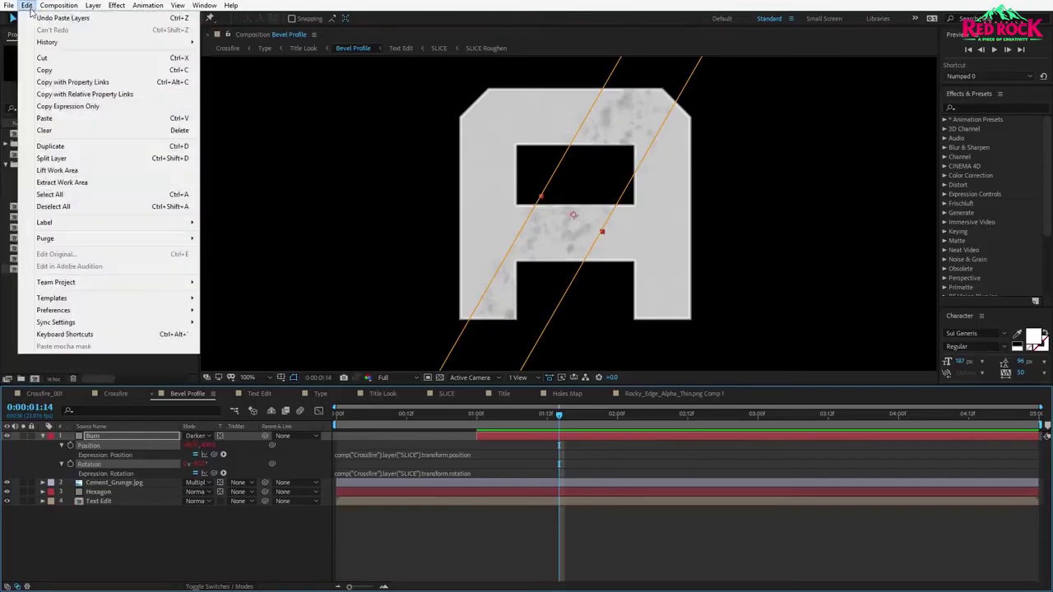
{"action": "left_click", "coordinate": [111, 110]}
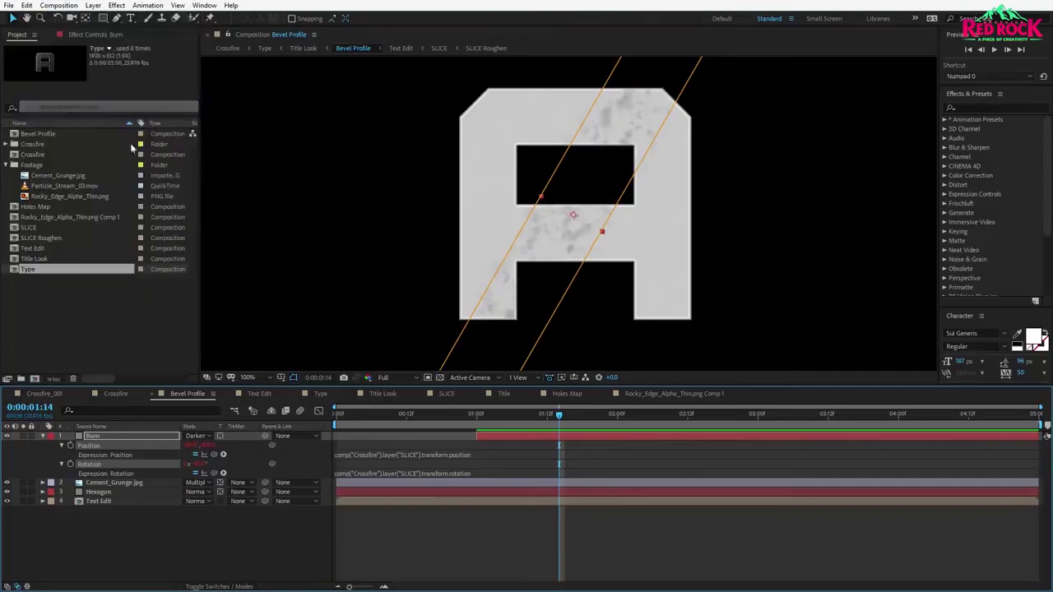
{"action": "left_click", "coordinate": [259, 393]}
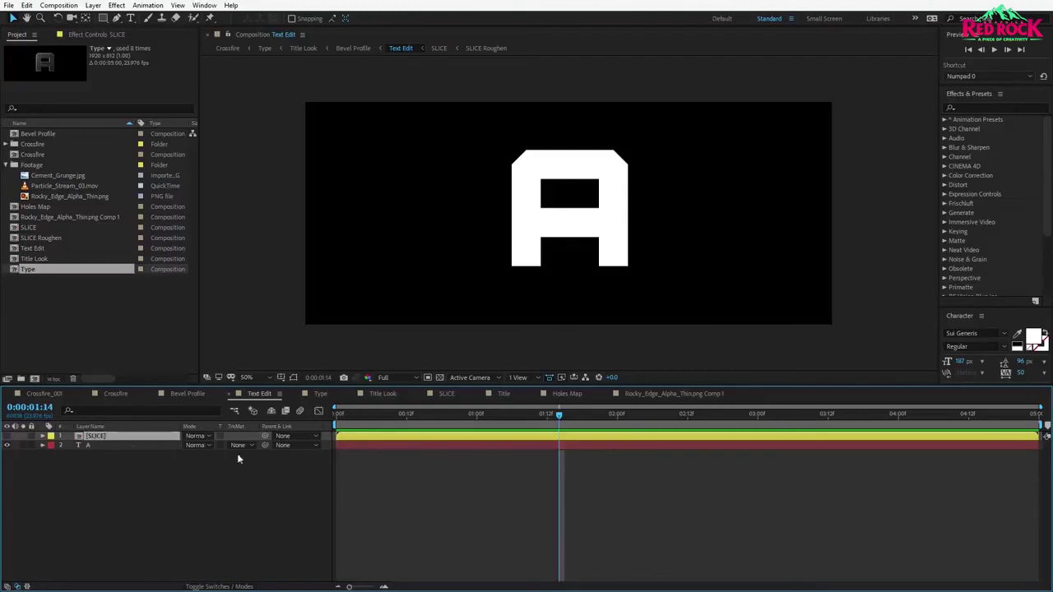
{"action": "left_click", "coordinate": [27, 6]}
{"action": "left_click", "coordinate": [59, 120]}
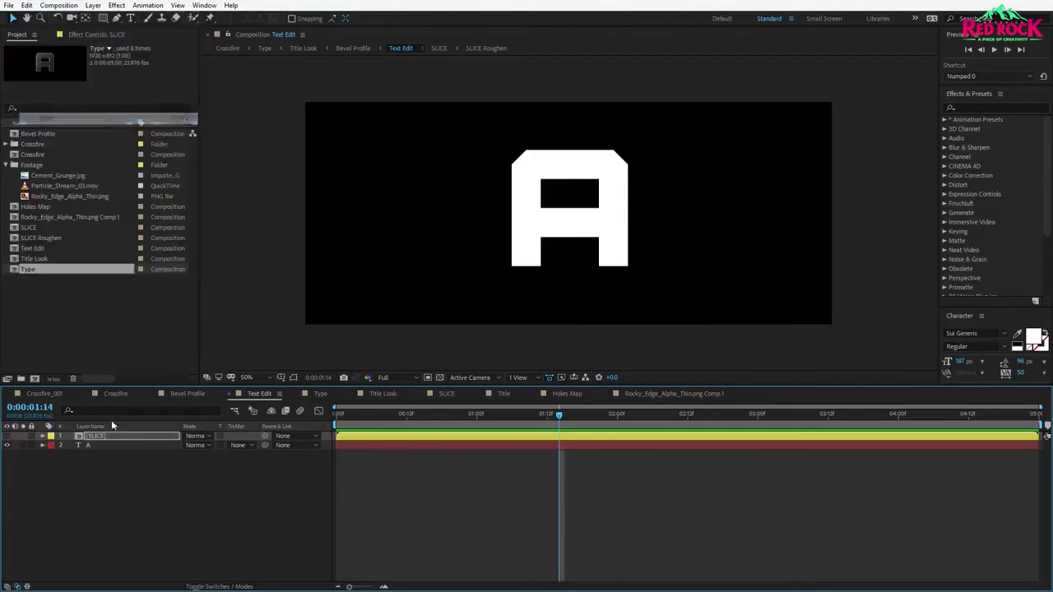
Move the SLICE layer below the A text layer and duplicate the A layer.
{"action": "left_click_drag", "start_coordinate": [93, 438], "coordinate": [90, 453]}
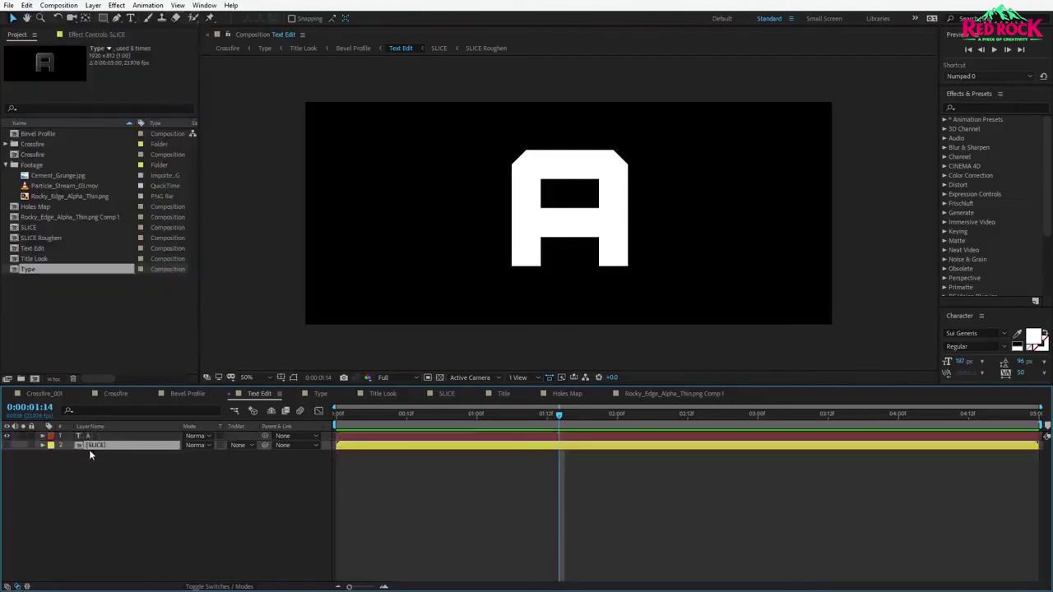
{"action": "left_click", "coordinate": [93, 437]}
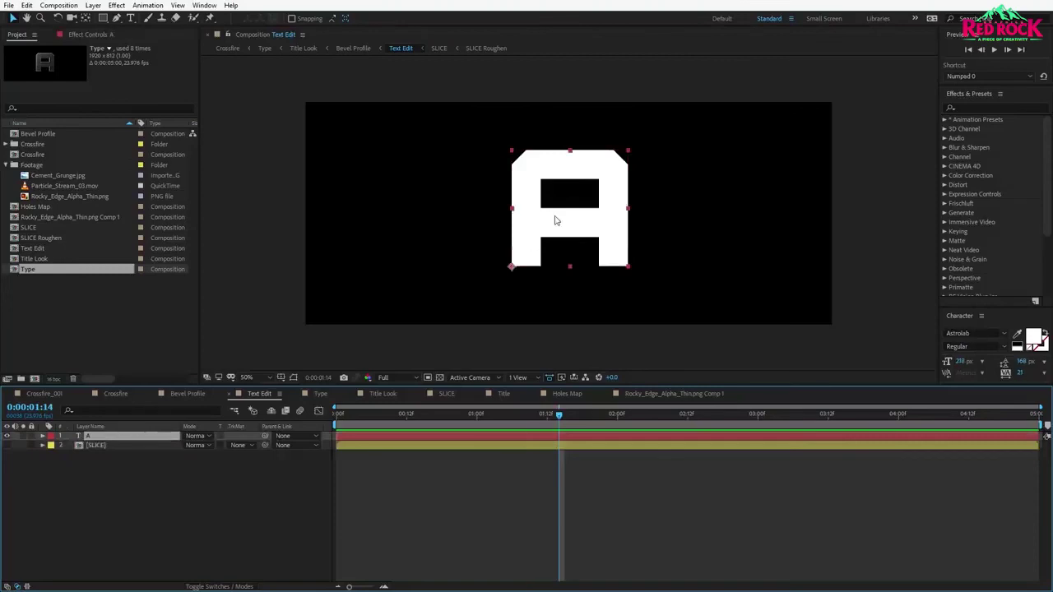
{"action": "left_click", "coordinate": [27, 6]}
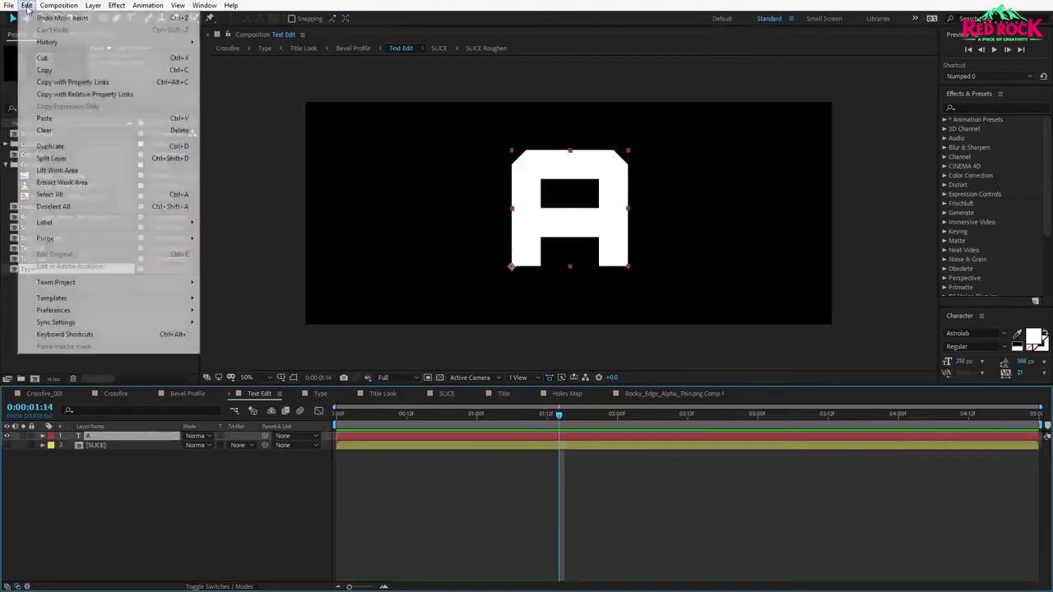
{"action": "left_click", "coordinate": [51, 148]}
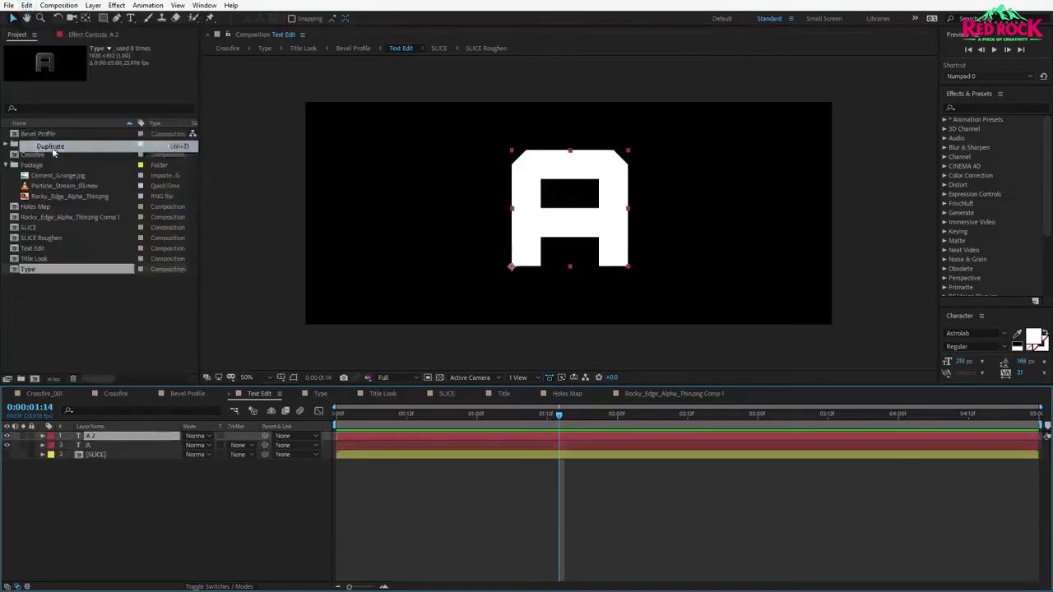
Make the SLICE layer visible and give it an alpha track matte from the A layer above it.
{"action": "left_click", "coordinate": [99, 456]}
{"action": "left_click", "coordinate": [6, 454]}
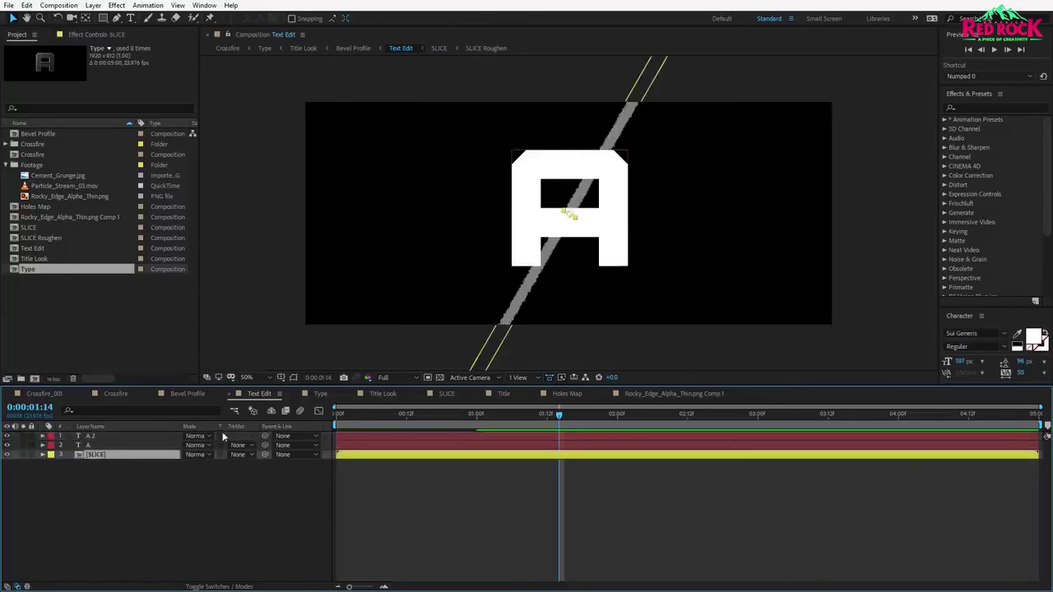
{"action": "left_click", "coordinate": [238, 455]}
{"action": "left_click", "coordinate": [274, 482]}
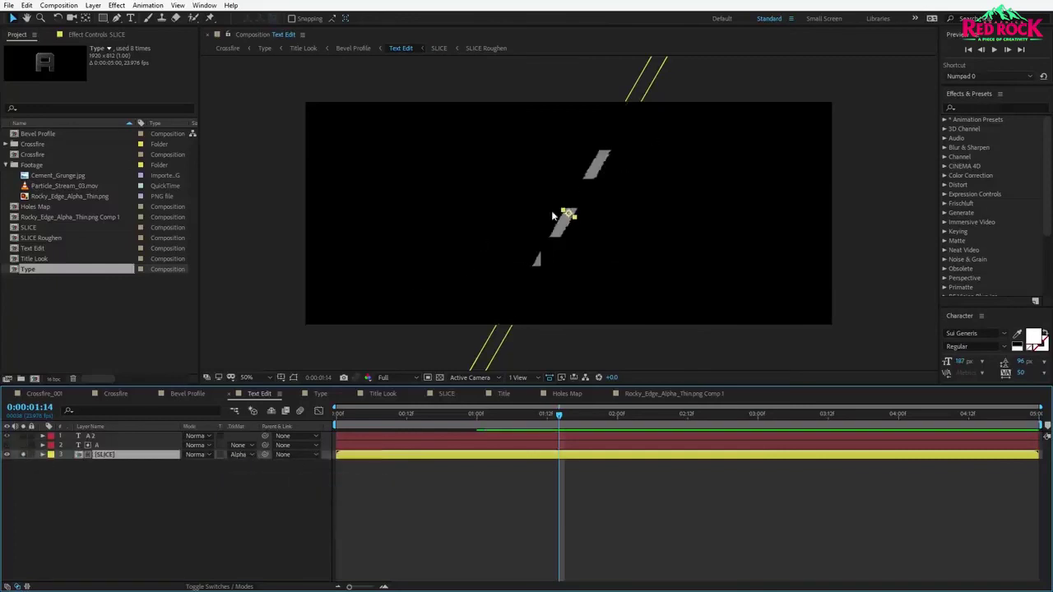
Add an adjustment layer and place it directly below the A 2 text layer.
{"action": "left_click", "coordinate": [107, 435]}
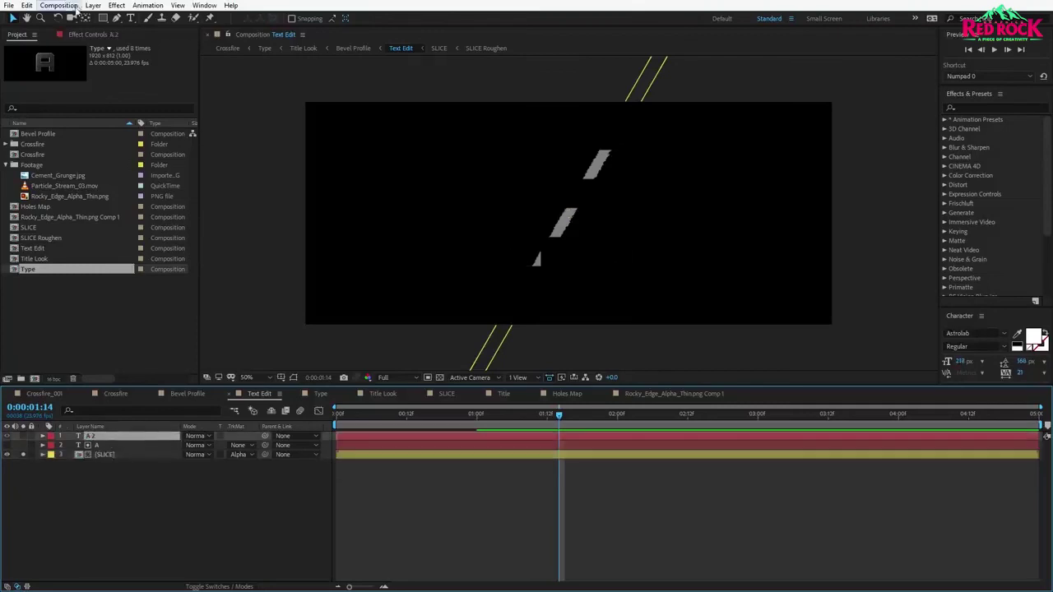
{"action": "left_click", "coordinate": [93, 5]}
{"action": "mouse_move", "coordinate": [106, 18]}
{"action": "left_click", "coordinate": [298, 90]}
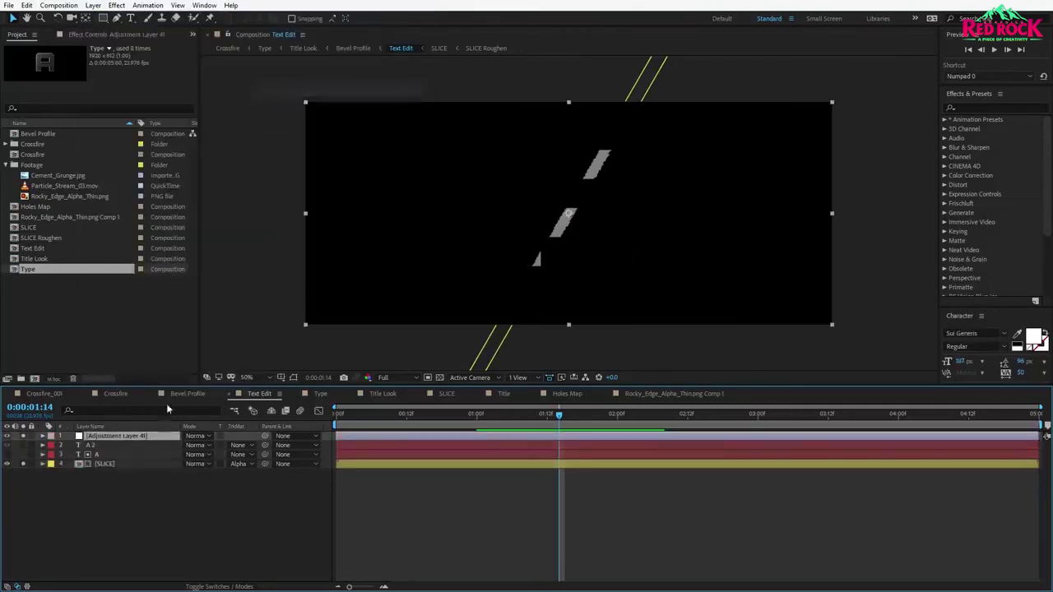
{"action": "left_click_drag", "start_coordinate": [107, 436], "coordinate": [105, 445]}
{"action": "left_click", "coordinate": [103, 437]}
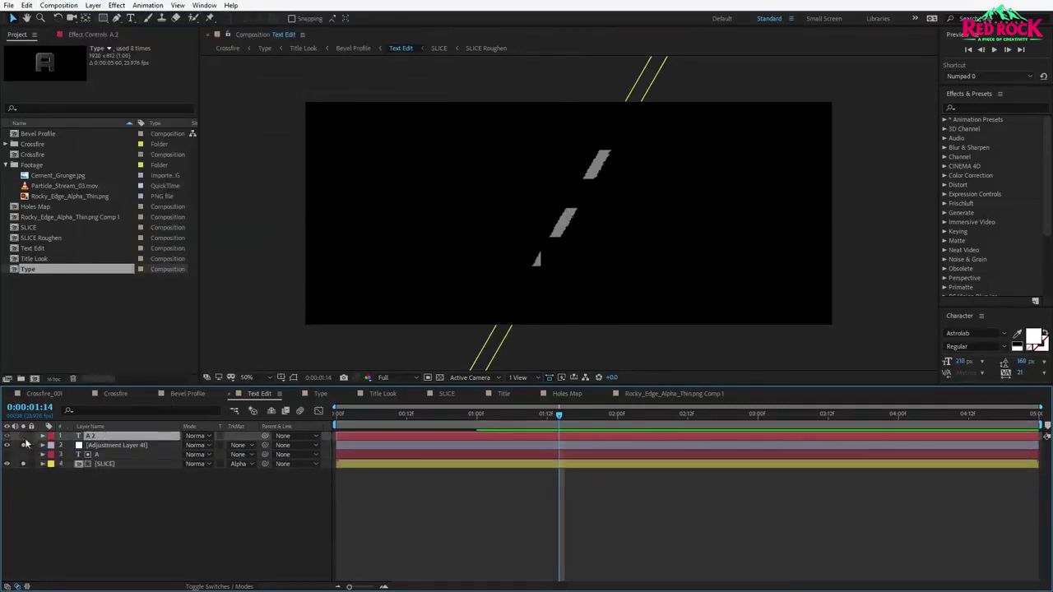
{"action": "left_click", "coordinate": [22, 436]}
{"action": "left_click", "coordinate": [22, 437]}
Apply the Turbulent Displace effect to the adjustment layer in Text Edit.
{"action": "left_click", "coordinate": [115, 445]}
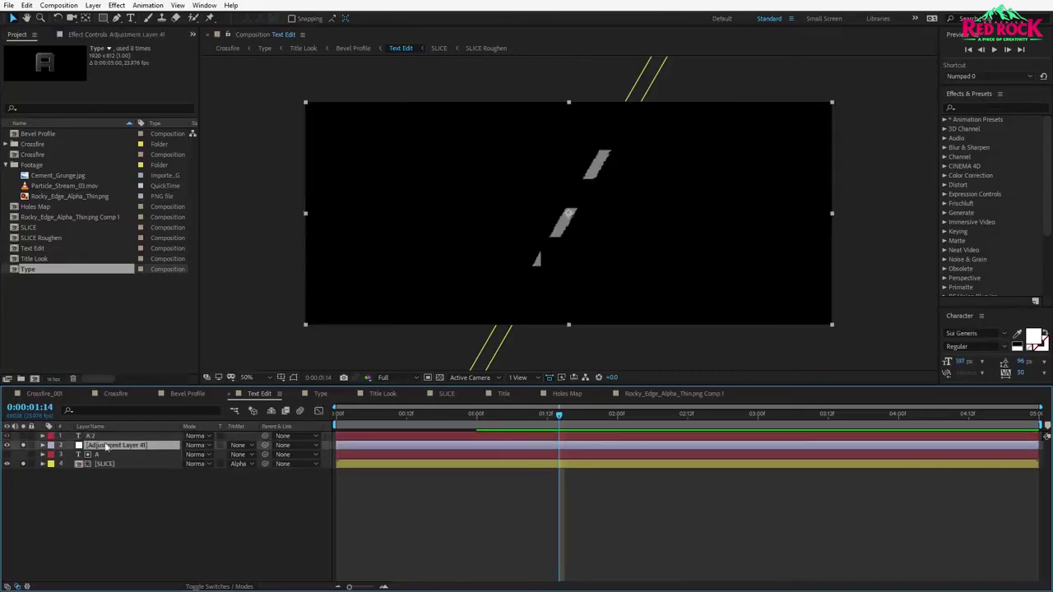
{"action": "left_click", "coordinate": [968, 107]}
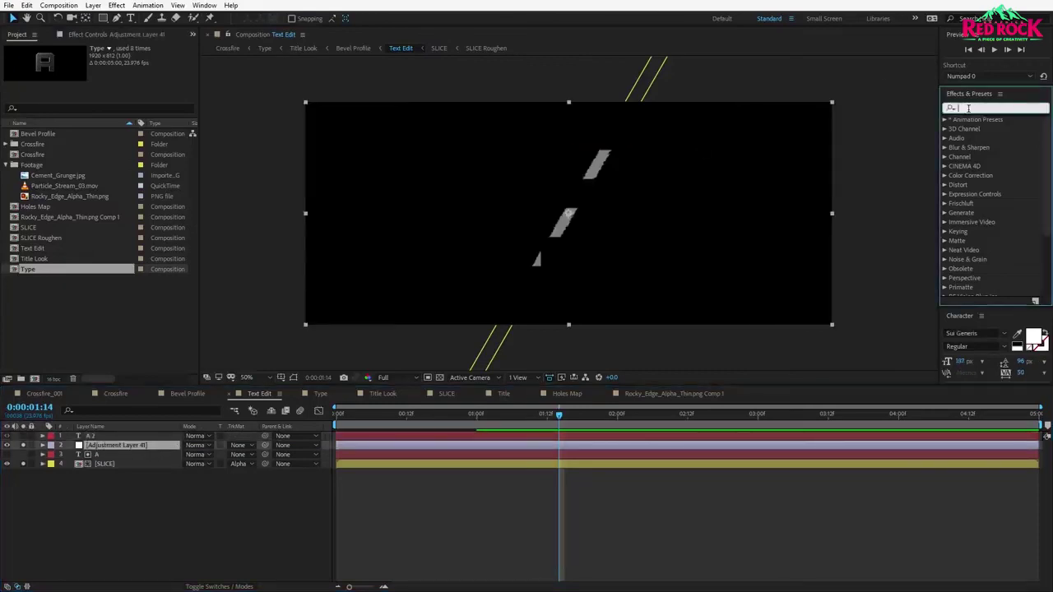
{"action": "type", "text": "turb"}
{"action": "left_click", "coordinate": [1008, 130]}
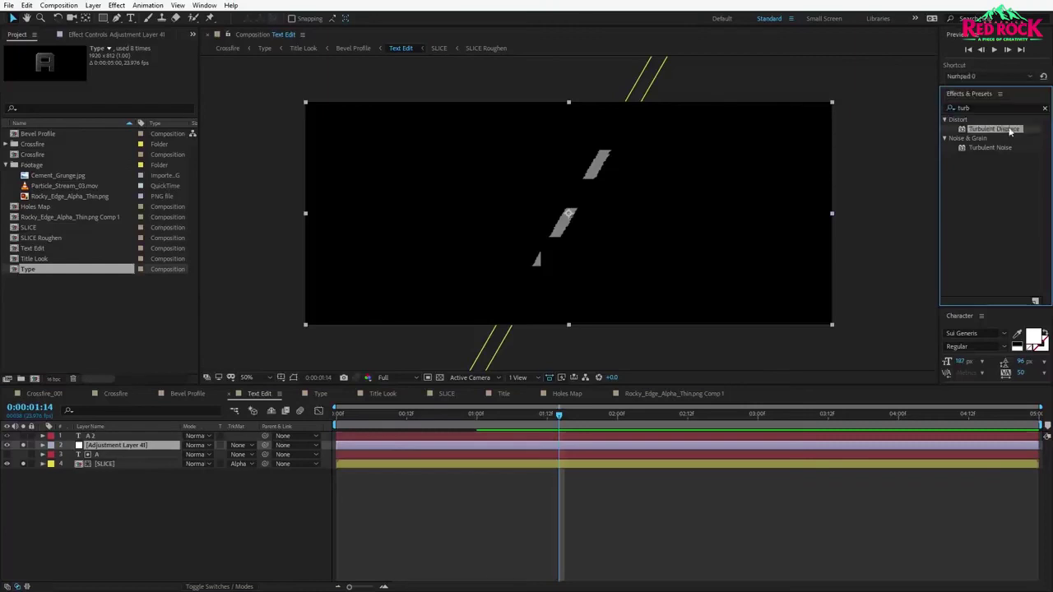
{"action": "left_click_drag", "start_coordinate": [1009, 129], "coordinate": [122, 447]}
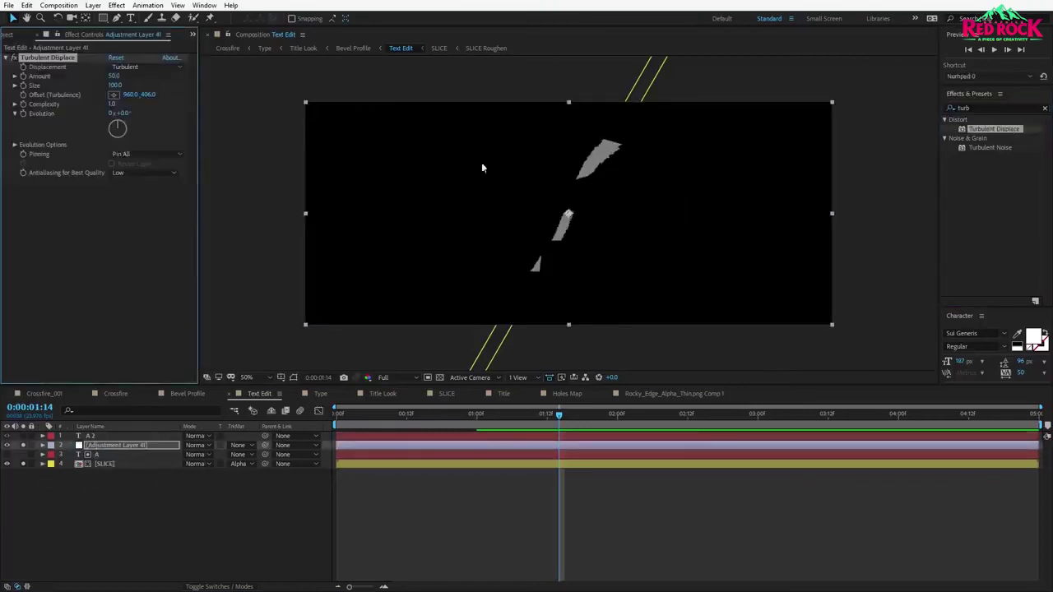
Set Turbulent Displace to Amount 228, Size 15 and Complexity 2, and turn off the layer solos.
{"action": "left_click_drag", "start_coordinate": [120, 86], "coordinate": [183, 71]}
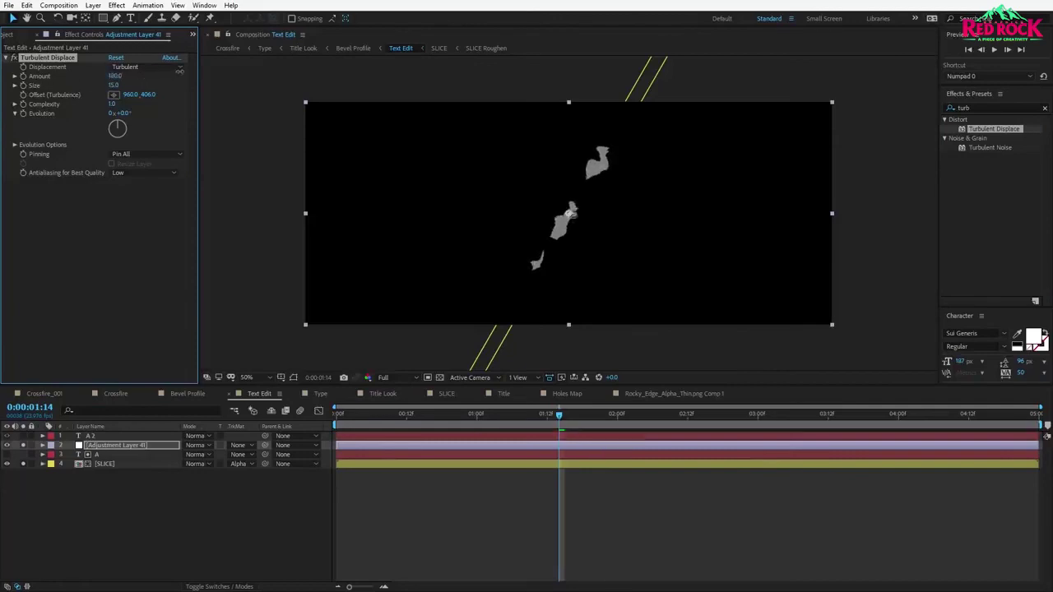
{"action": "left_click", "coordinate": [24, 446]}
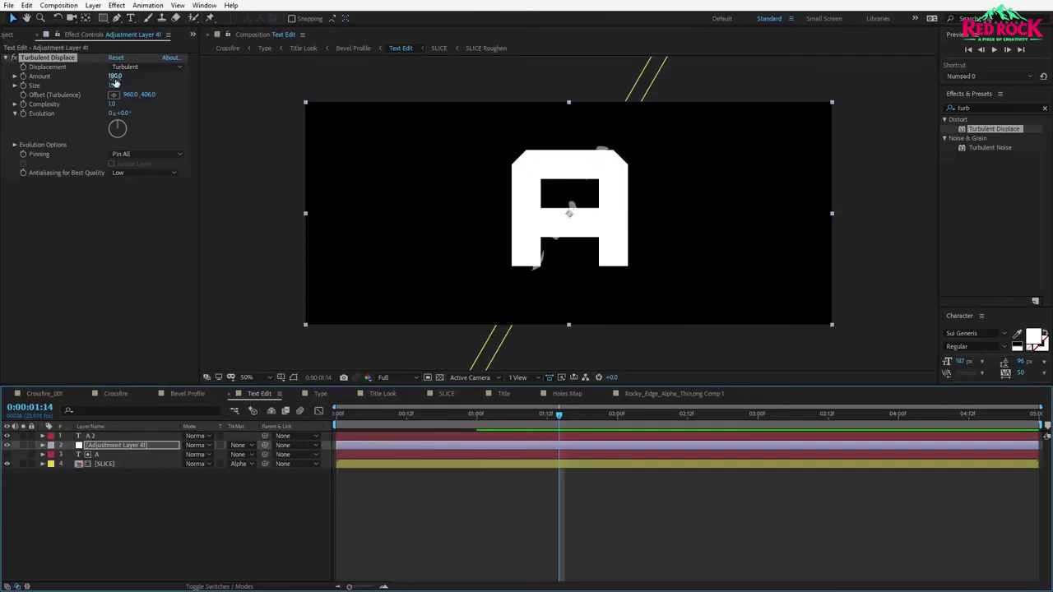
{"action": "left_click_drag", "start_coordinate": [116, 76], "coordinate": [161, 76]}
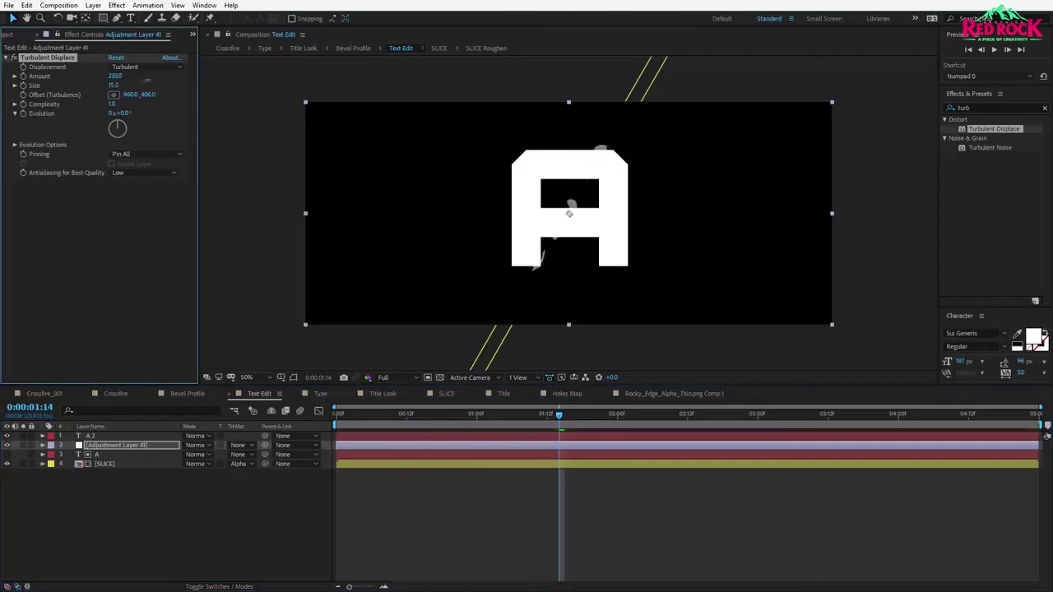
{"action": "left_click", "coordinate": [113, 104]}
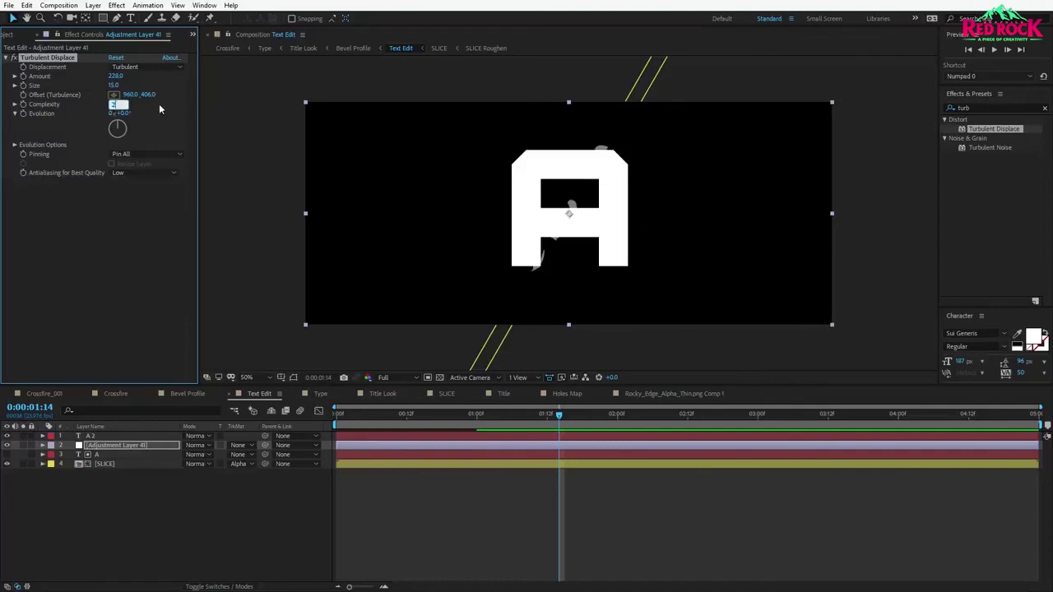
{"action": "key", "text": "Return"}
{"action": "scroll", "coordinate": [606, 220], "scroll_direction": "up", "scroll_amount": 1}
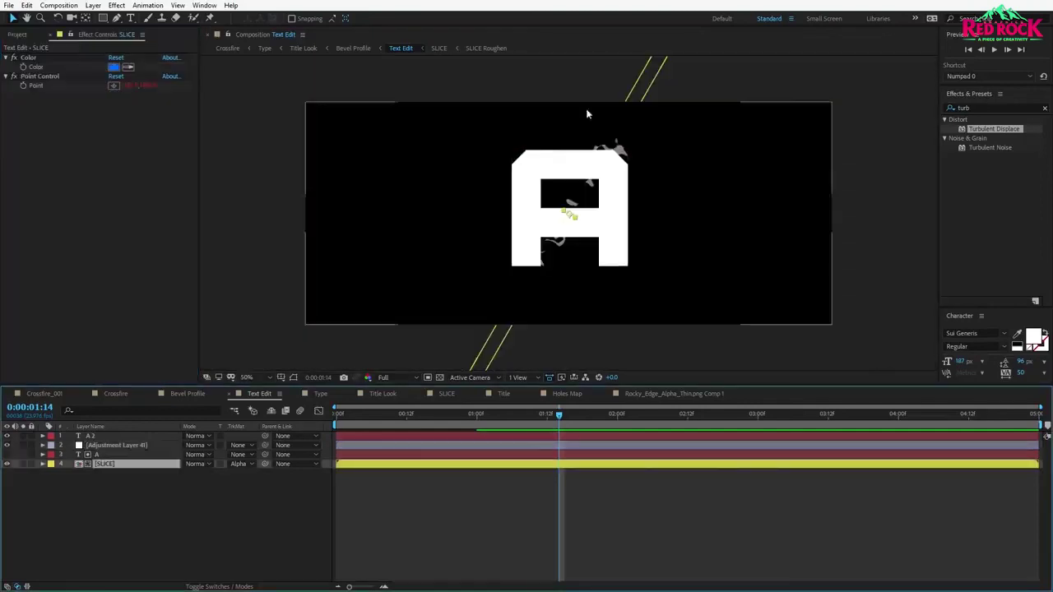
Apply a Tint effect to the SLICE layer with Map Black To set to white, and preview the Crossfire composition.
{"action": "left_click", "coordinate": [118, 6]}
{"action": "mouse_move", "coordinate": [206, 118]}
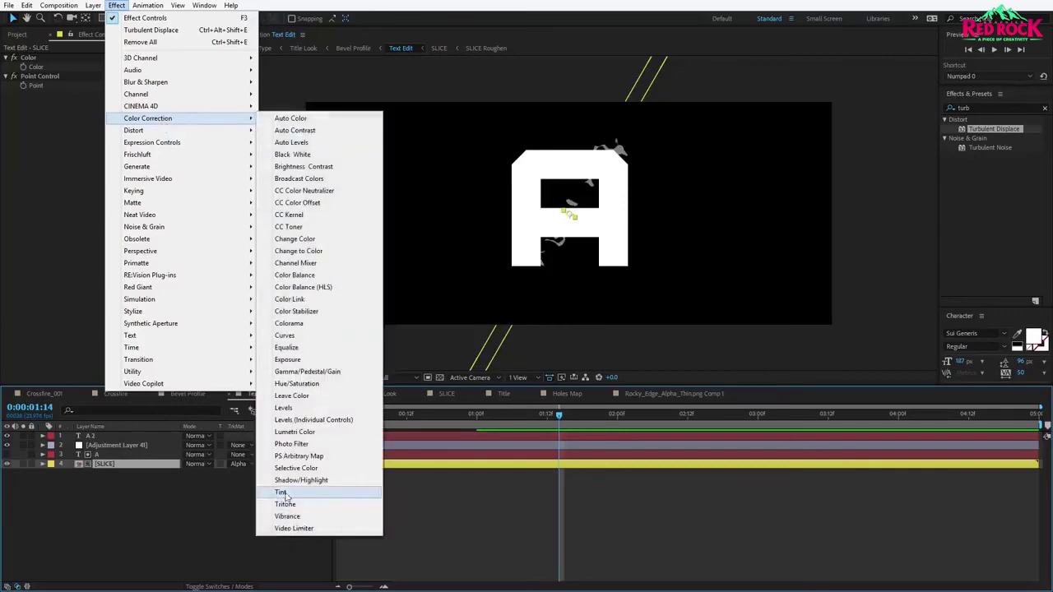
{"action": "left_click", "coordinate": [281, 492]}
{"action": "left_click", "coordinate": [114, 104]}
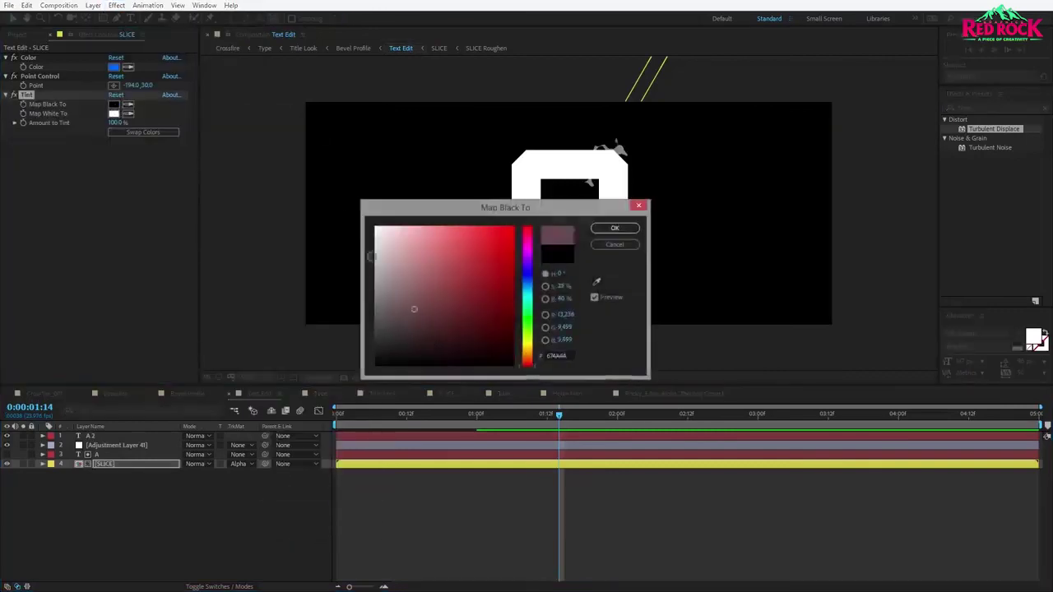
{"action": "left_click_drag", "start_coordinate": [371, 255], "coordinate": [375, 227]}
{"action": "left_click", "coordinate": [615, 228]}
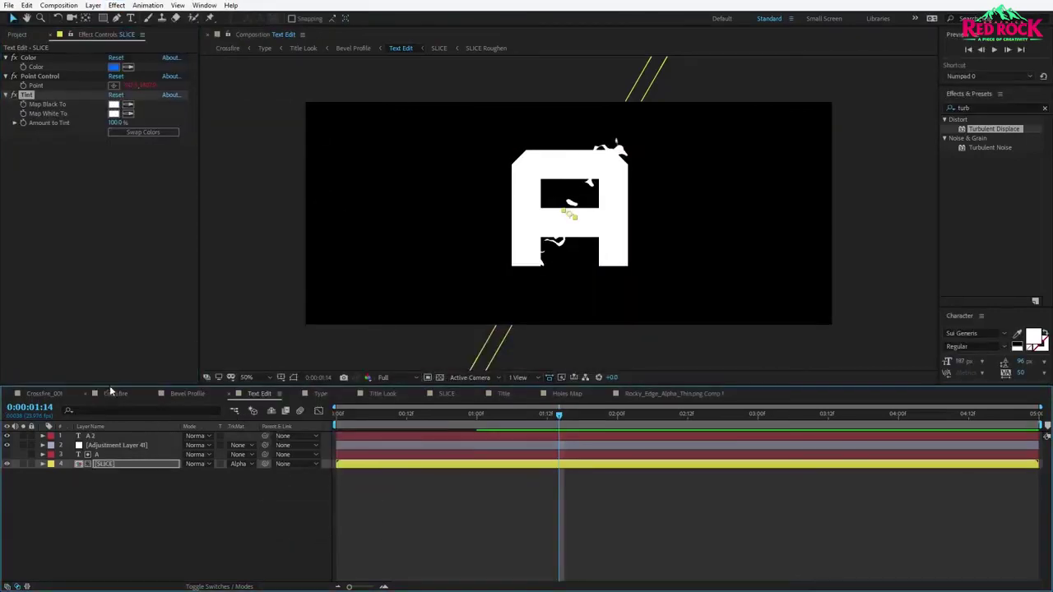
{"action": "left_click", "coordinate": [114, 393]}
{"action": "key", "text": "space"}
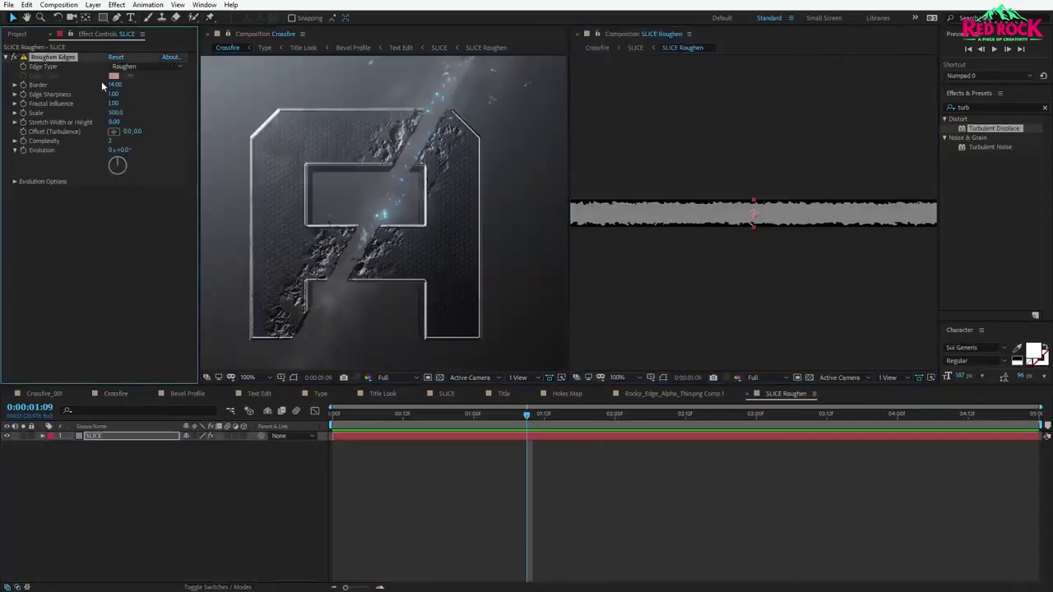
Increase the Roughen Edges Border value on the SLICE layer in the SLICE Roughen composition.
{"action": "left_click_drag", "start_coordinate": [115, 84], "coordinate": [434, 89]}
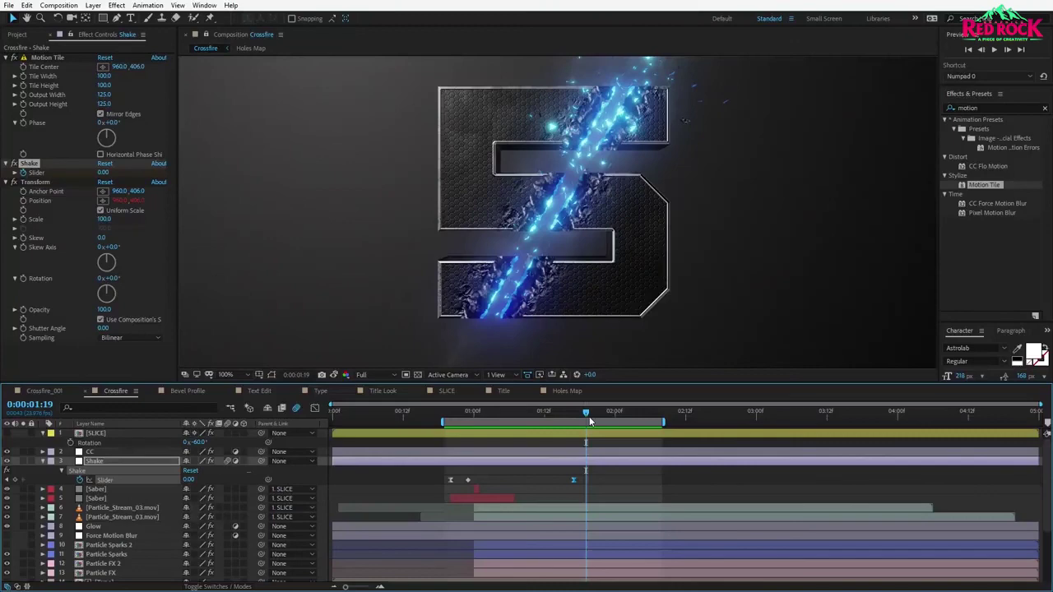
{"action": "left_click", "coordinate": [549, 486]}
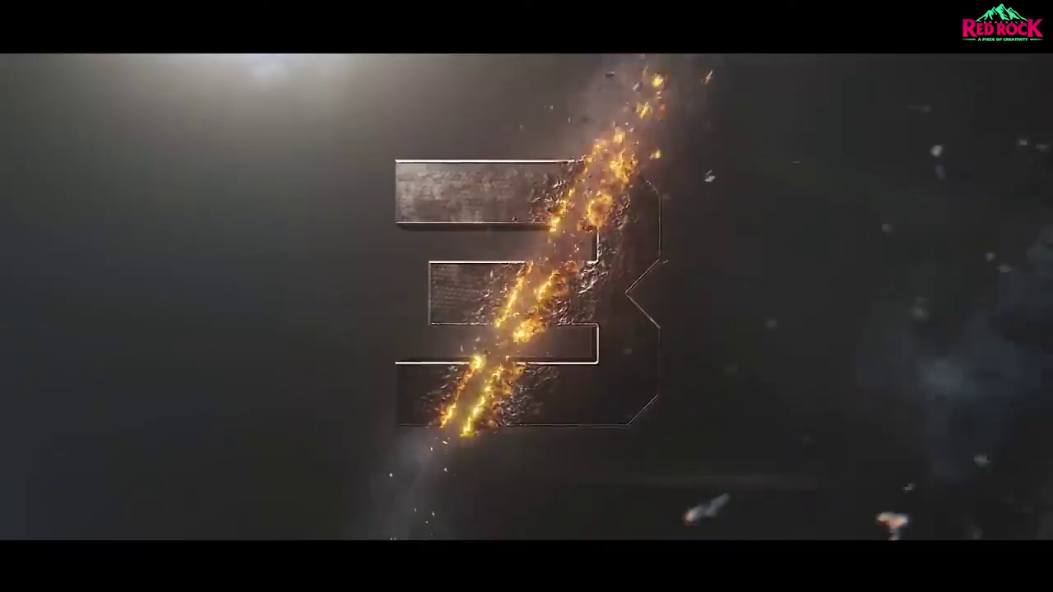